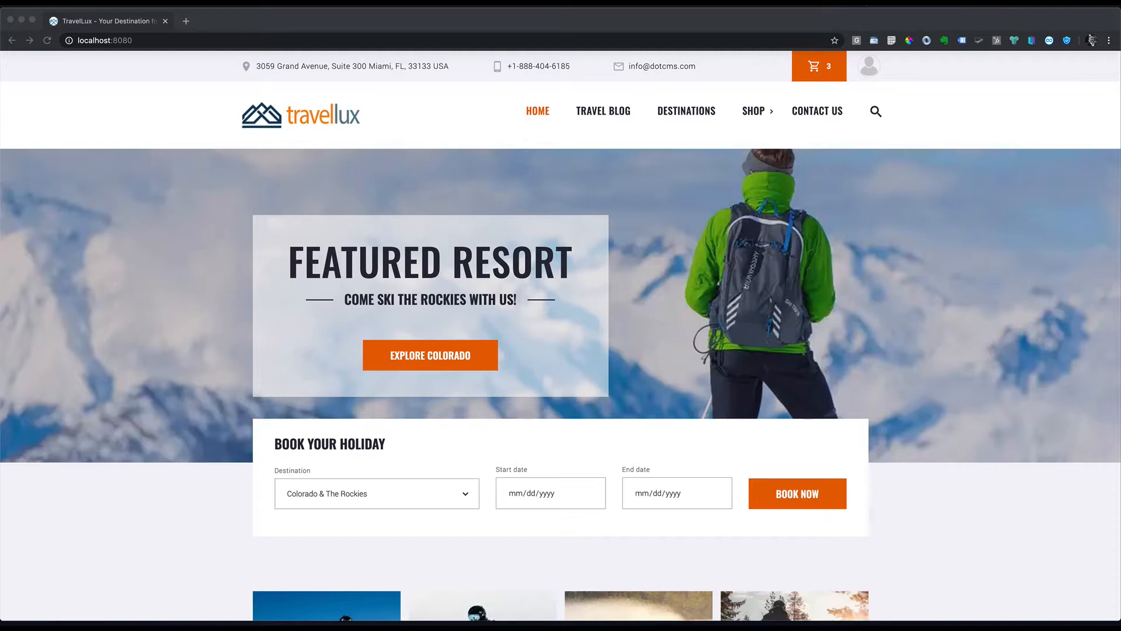
# Step: Open the TravelLux Destinations page and scroll through the resort cards
pyautogui.click(695, 116)
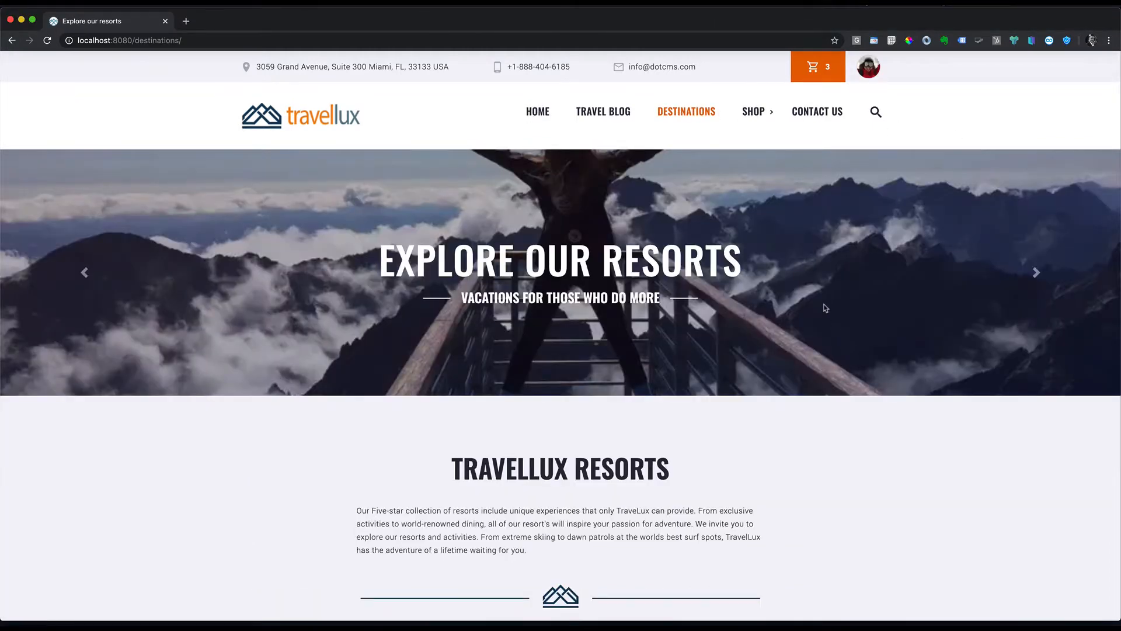
pyautogui.scroll(-8, 941, 282)
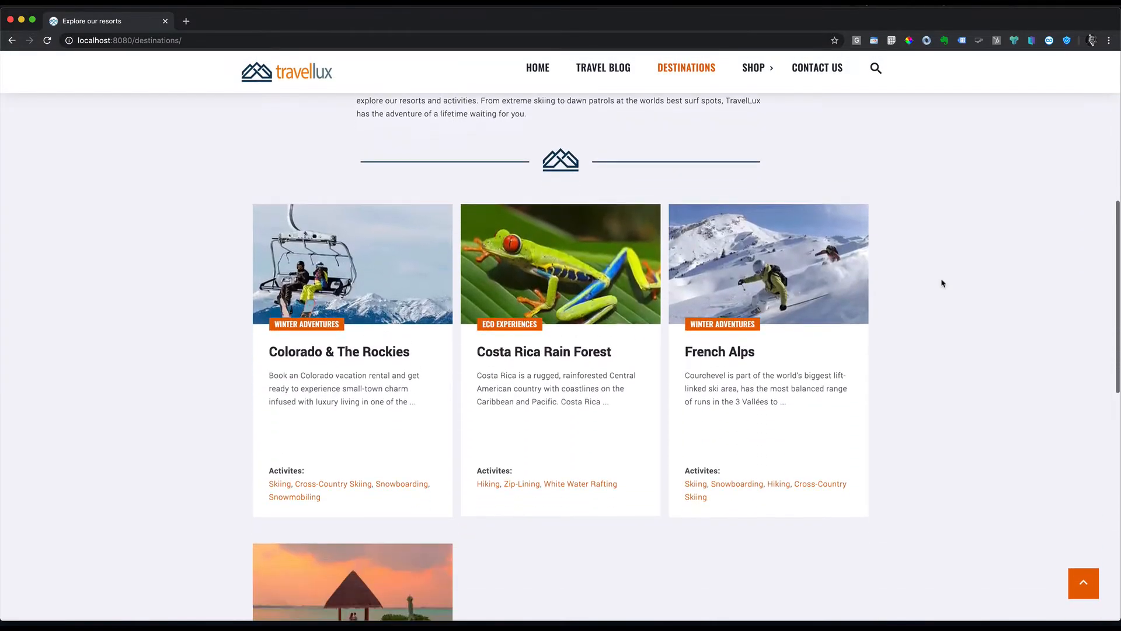
pyautogui.scroll(-1, 774, 413)
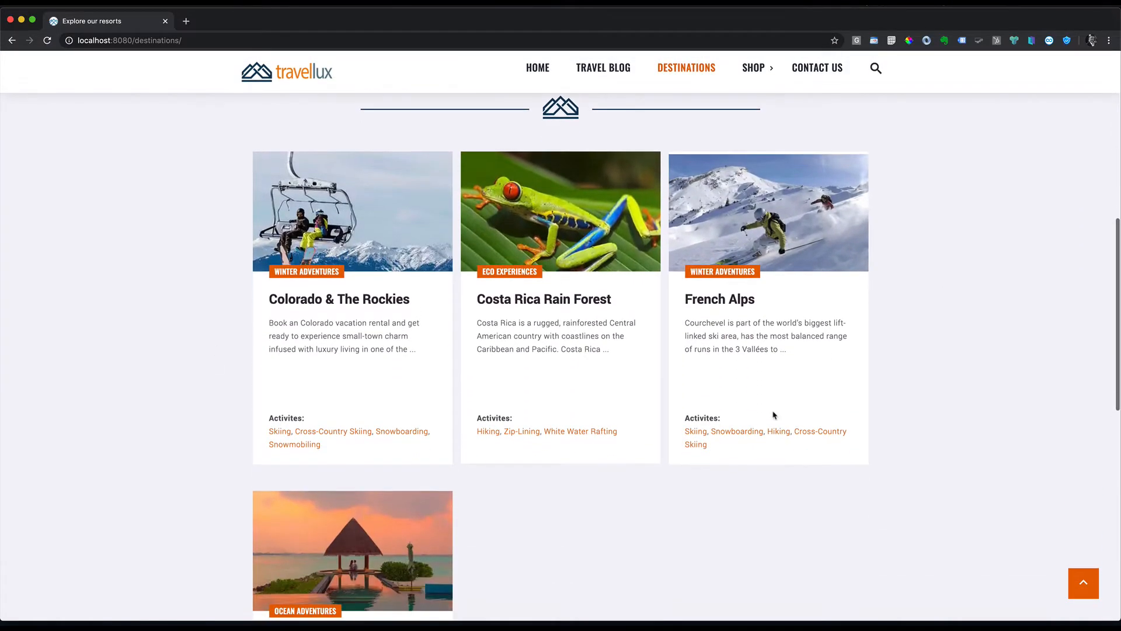
pyautogui.scroll(-2, 773, 415)
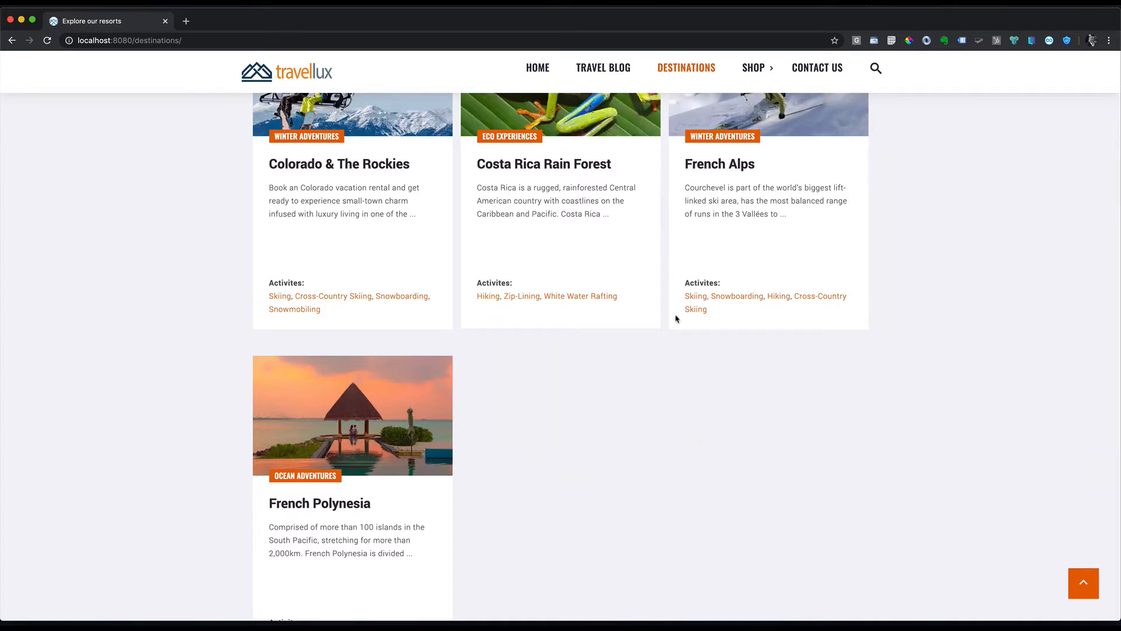
# Step: Replace destinations/ in the address with dotAdmin to reach the admin login, ticking remember me
pyautogui.click(141, 40)
pyautogui.click(140, 40)
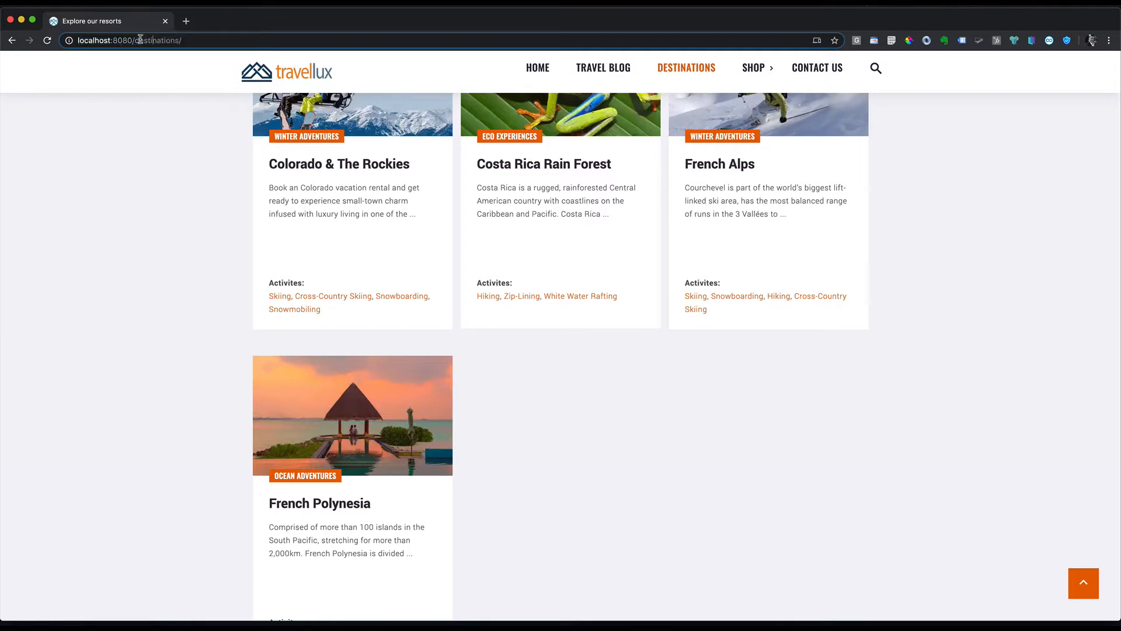
pyautogui.moveTo(135, 40); pyautogui.dragTo(528, 89)
pyautogui.write('dotAdmin')
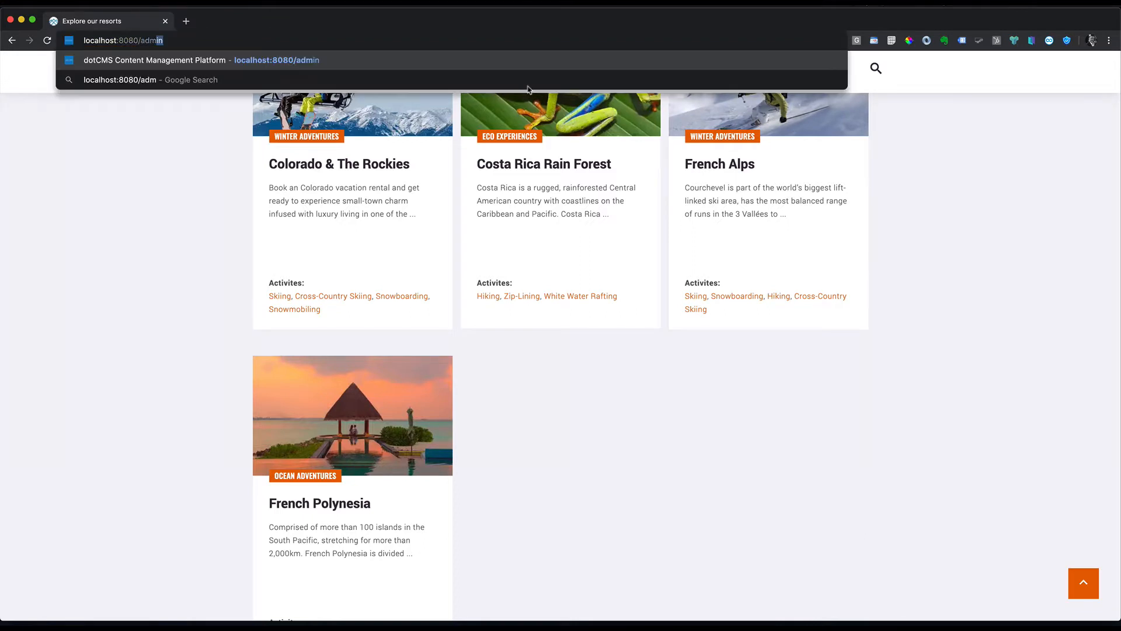
pyautogui.press('Return')
pyautogui.click(466, 416)
# Step: Sign in and start a new standard HTML page in the destinations folder
pyautogui.click(488, 442)
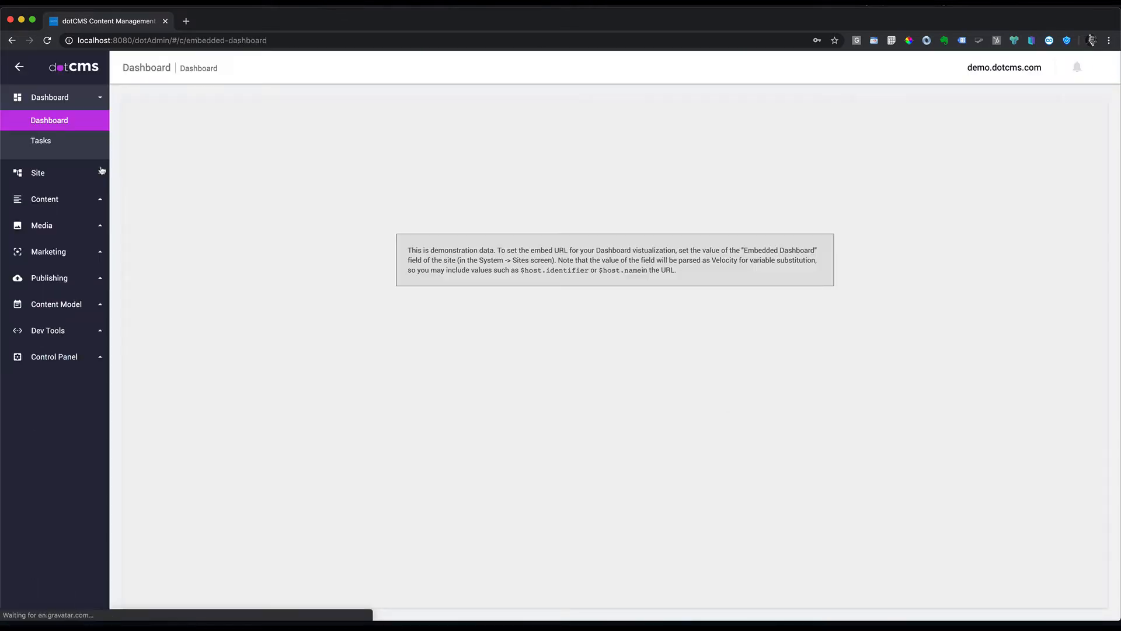
pyautogui.click(38, 172)
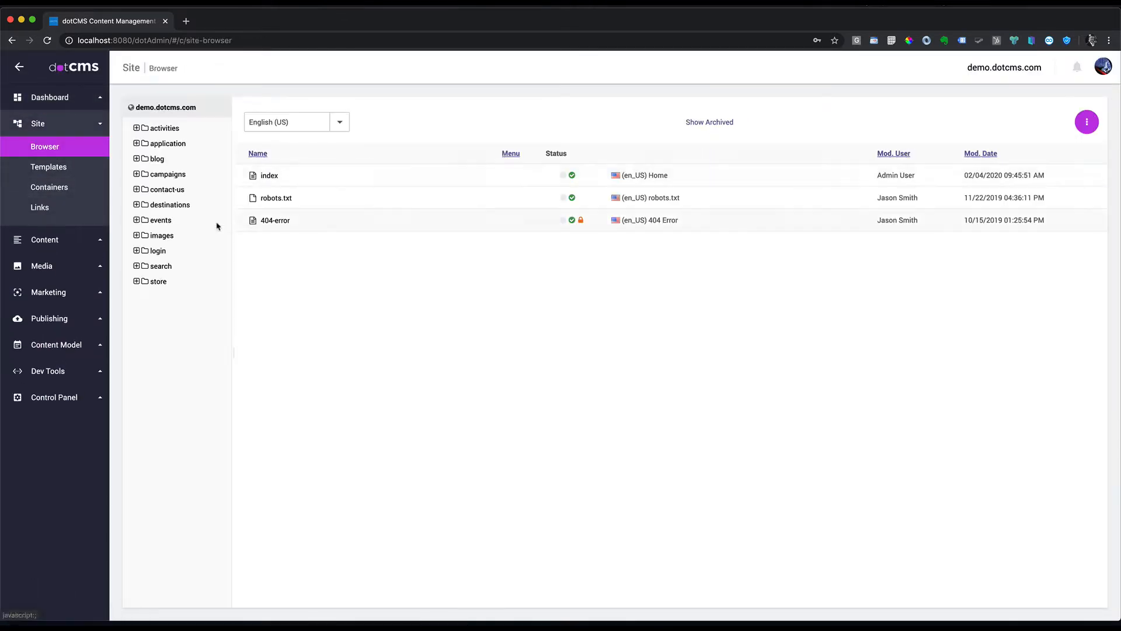
pyautogui.click(167, 205)
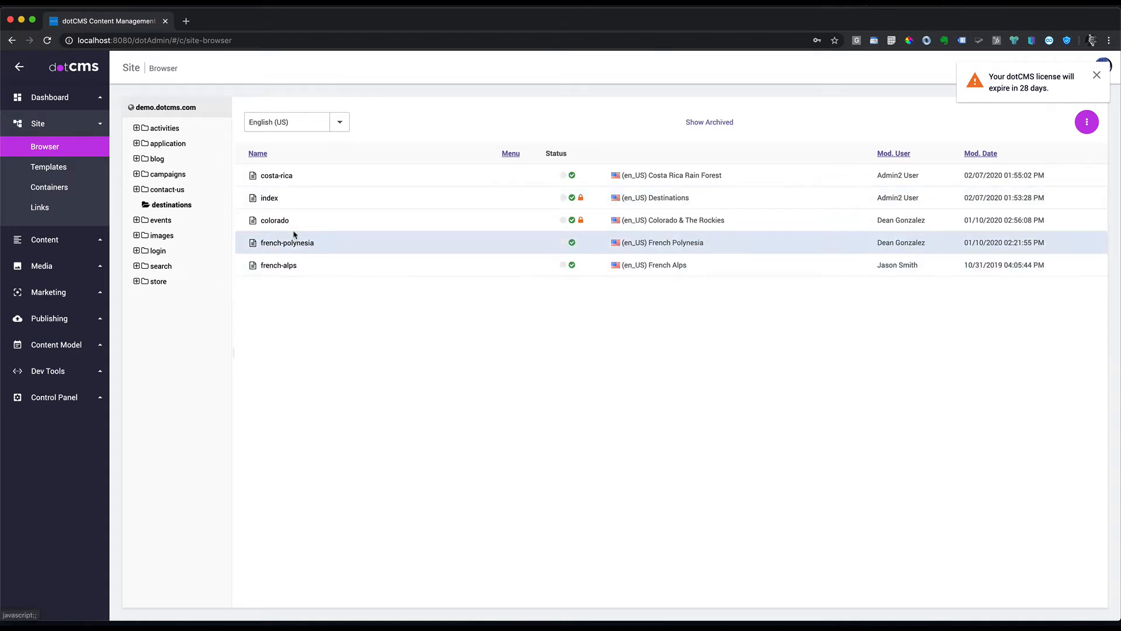
pyautogui.rightClick(170, 206)
pyautogui.moveTo(227, 328)
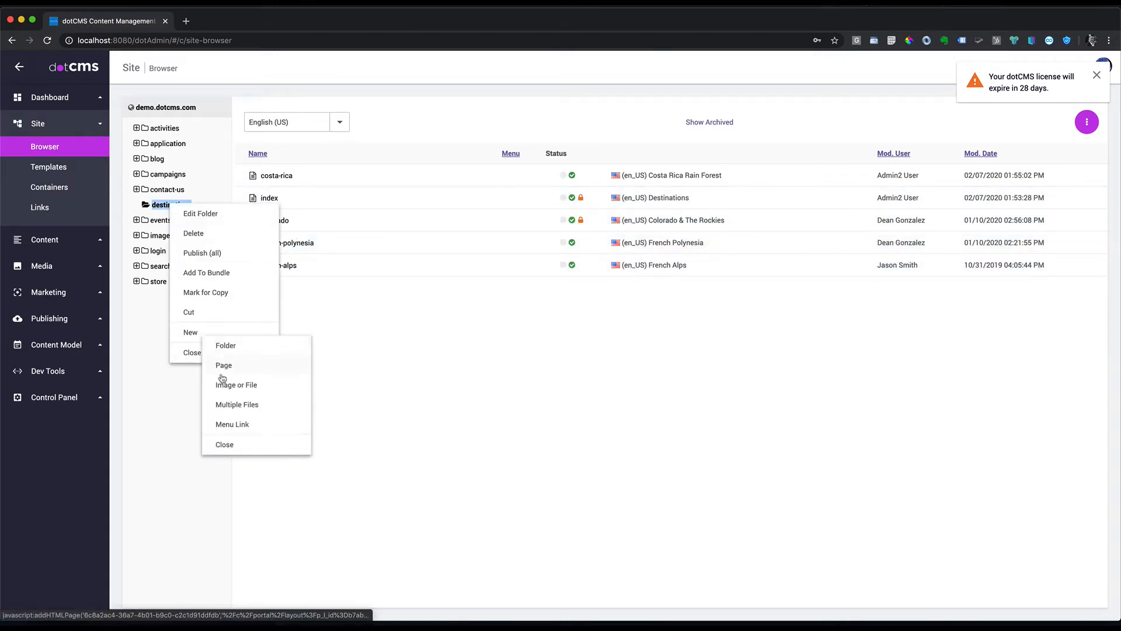
pyautogui.click(251, 363)
pyautogui.click(687, 373)
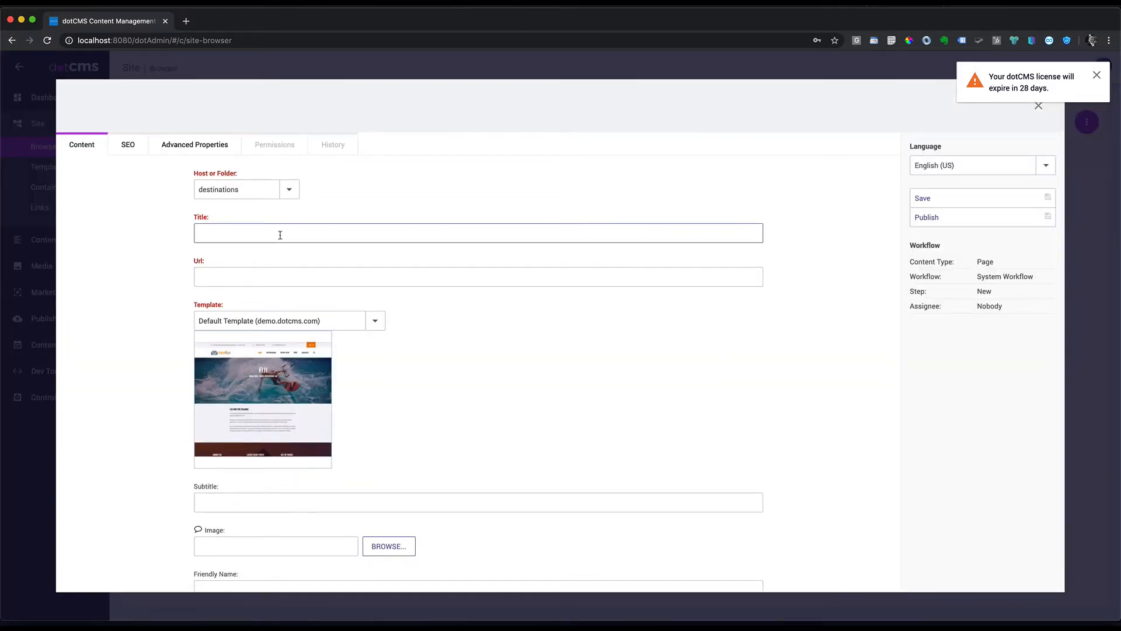
# Step: Title the page Tanzania, let the URL fill in as tanzania, and publish it
pyautogui.click(269, 235)
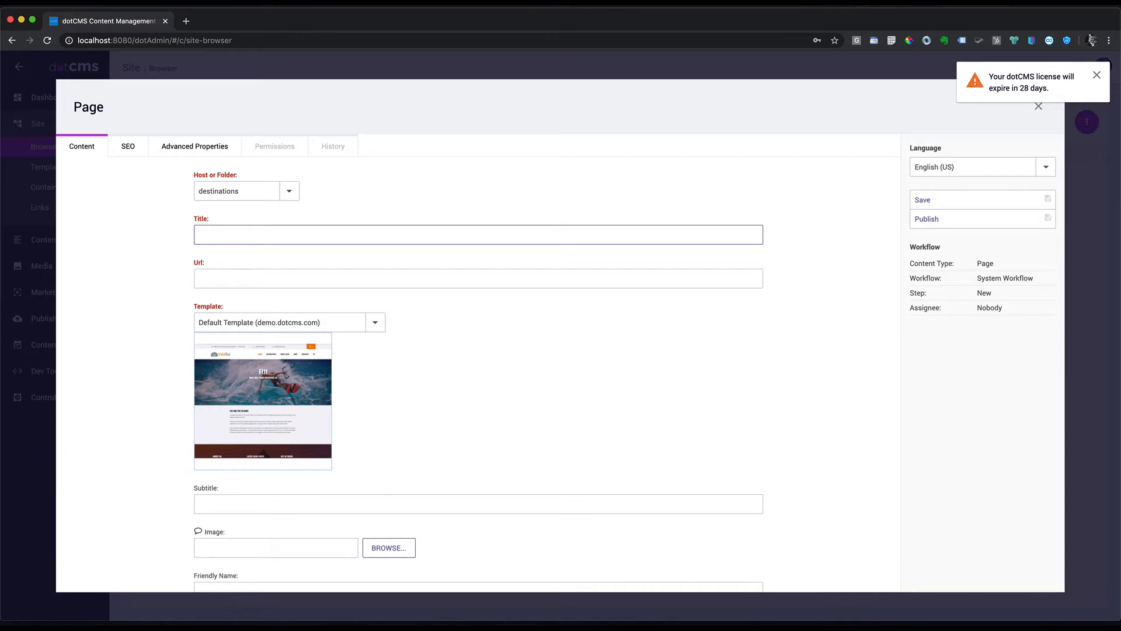
pyautogui.write('Tanzan')
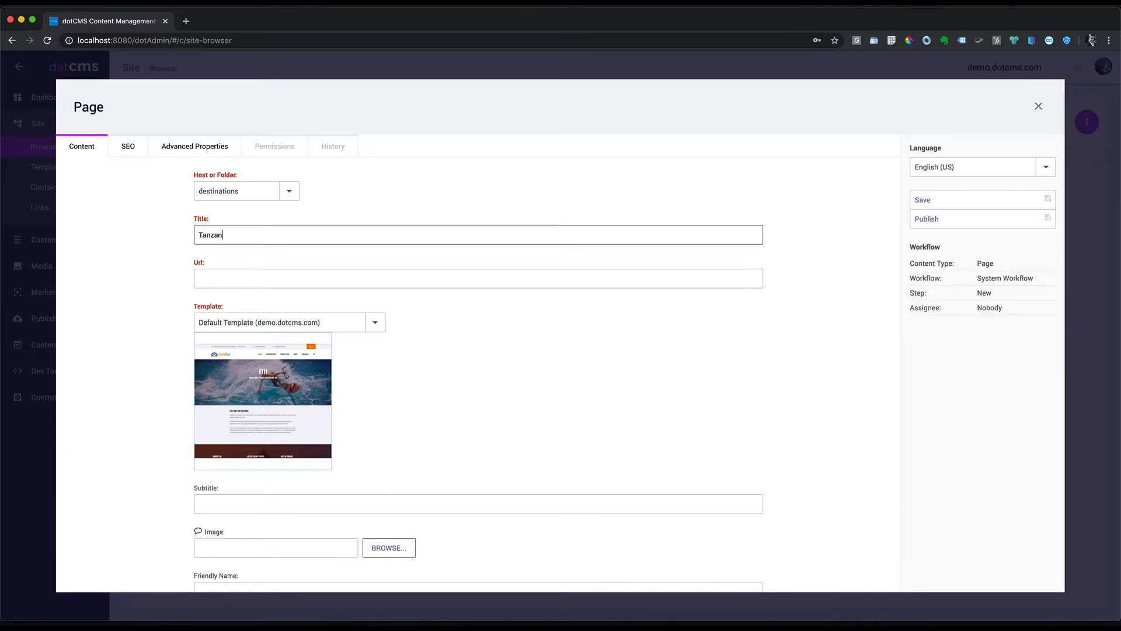
pyautogui.click(861, 290)
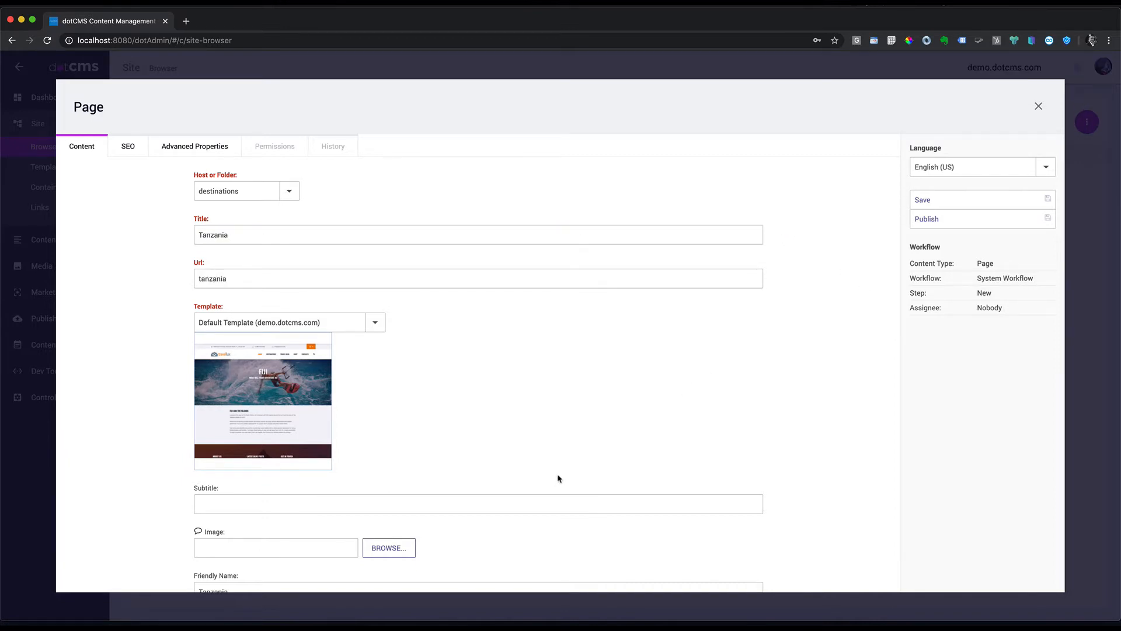
pyautogui.scroll(-3, 558, 479)
pyautogui.scroll(3, 340, 260)
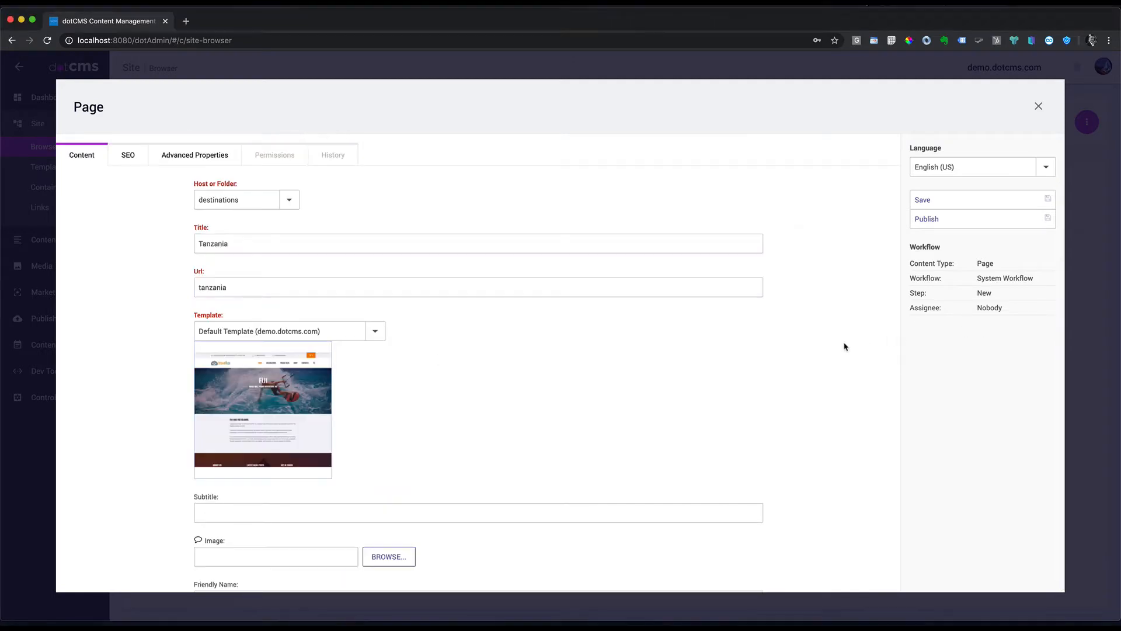
pyautogui.click(939, 222)
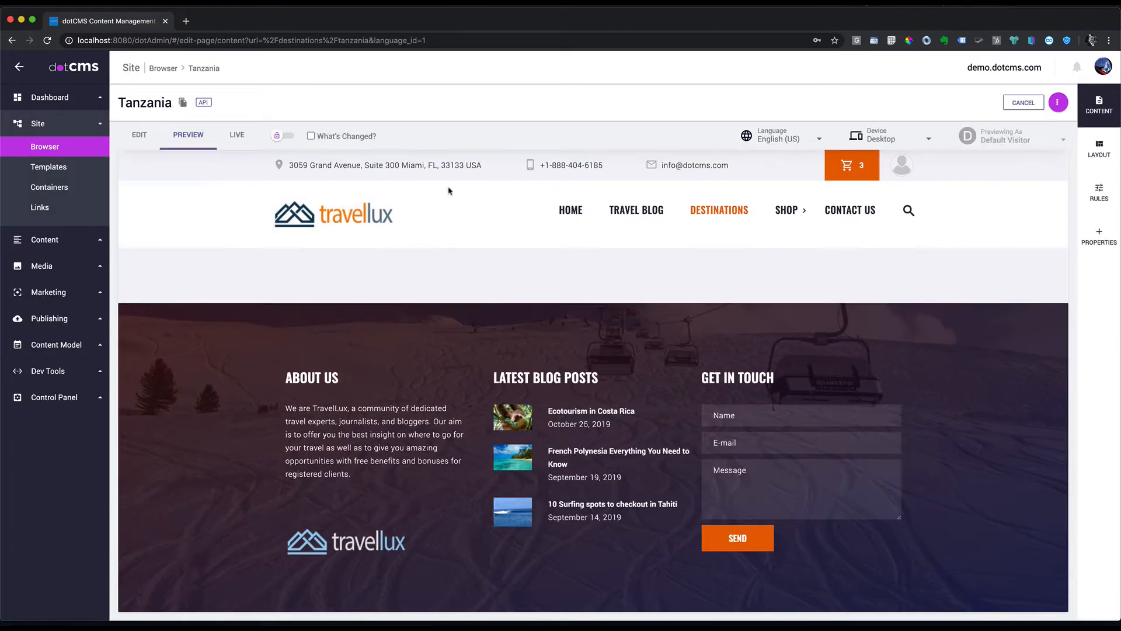
# Step: In the Tanzania layout, add a row with an eight-column box and a second box beside it
pyautogui.click(138, 138)
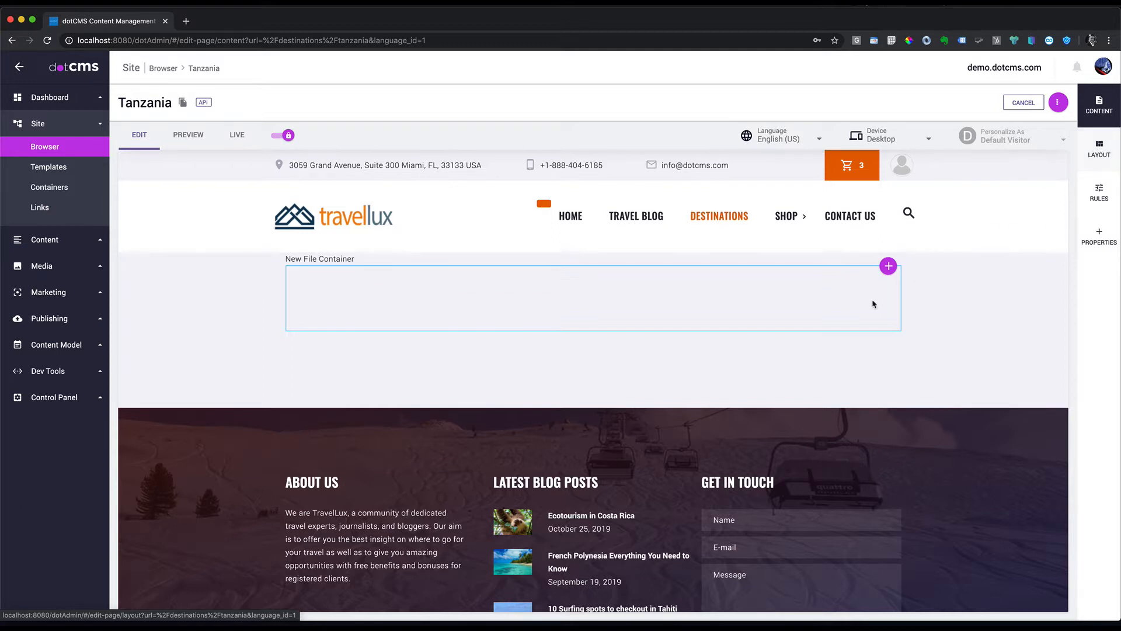
pyautogui.click(1100, 147)
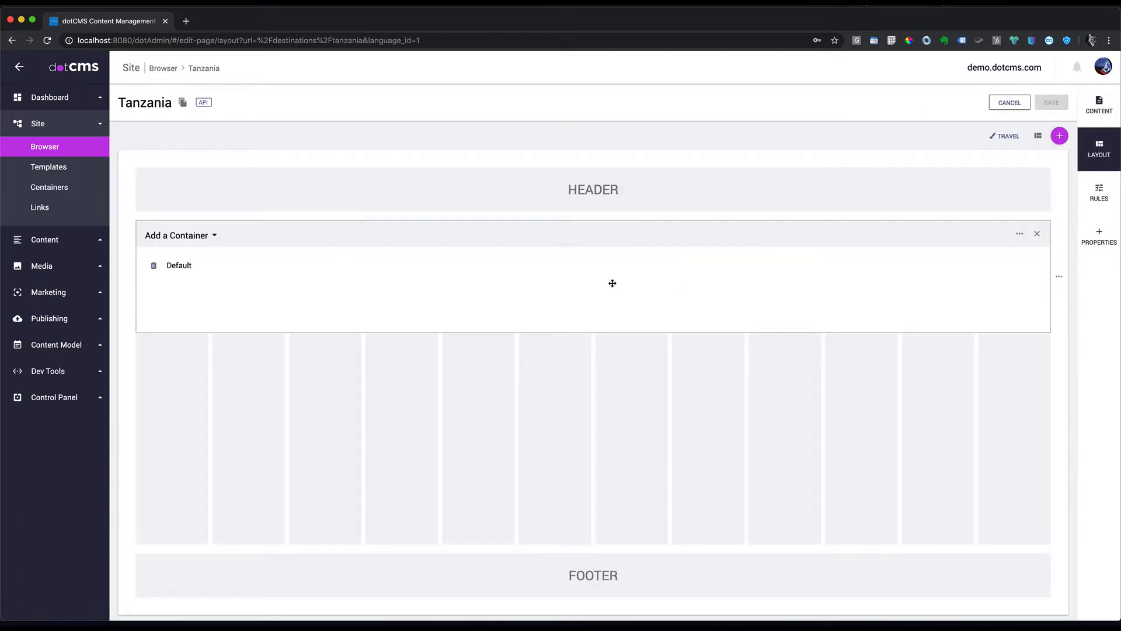
pyautogui.click(1060, 135)
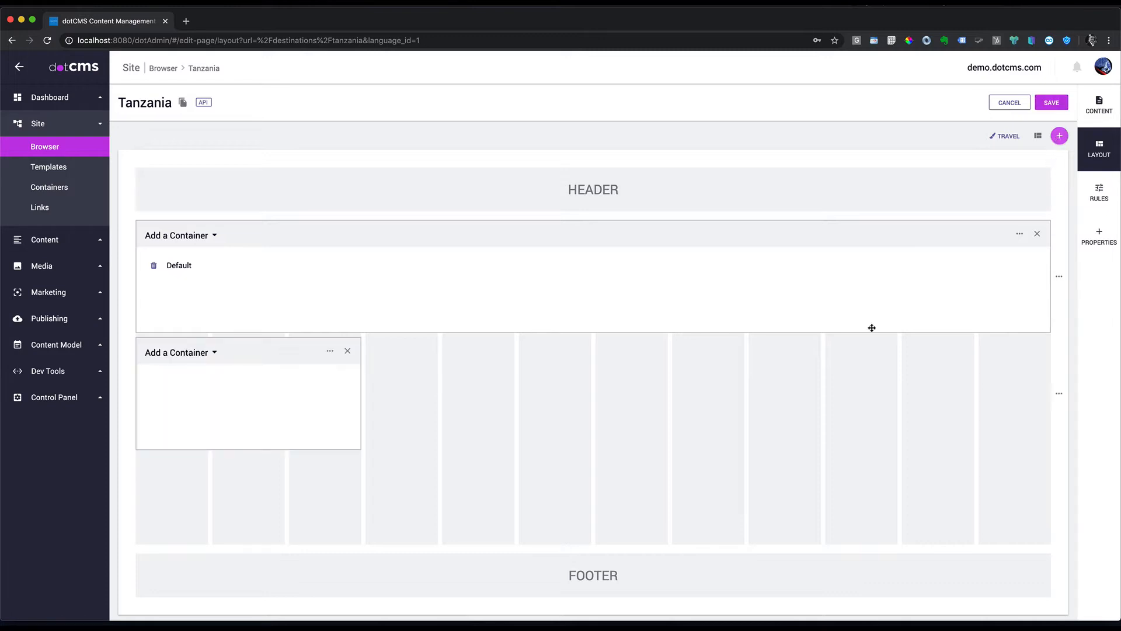
pyautogui.moveTo(360, 399); pyautogui.dragTo(759, 396)
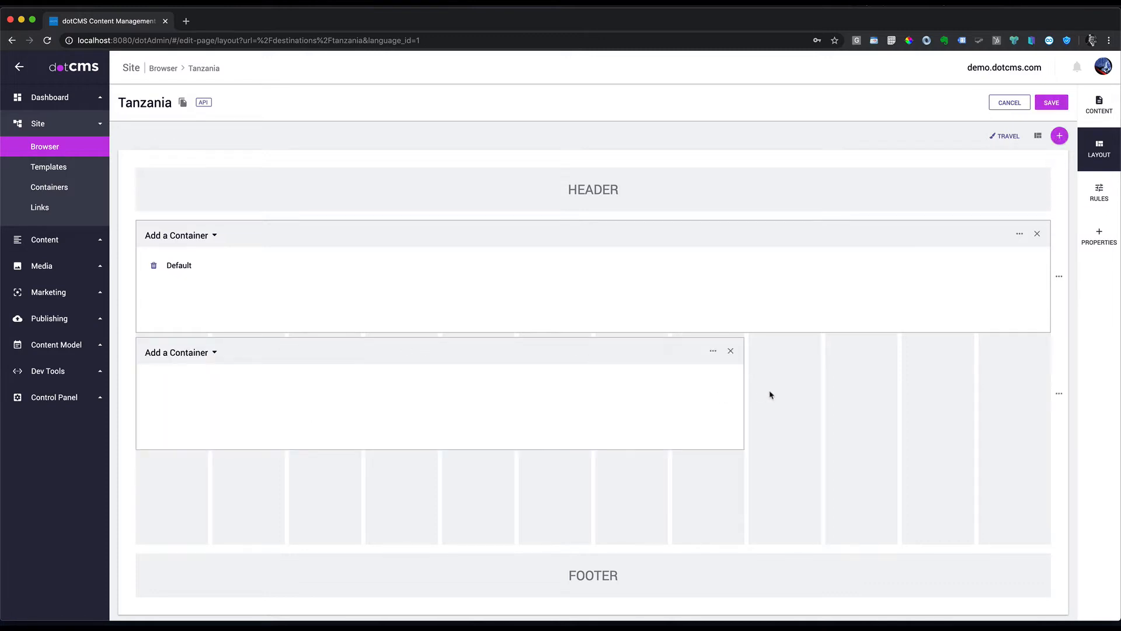
pyautogui.click(1060, 135)
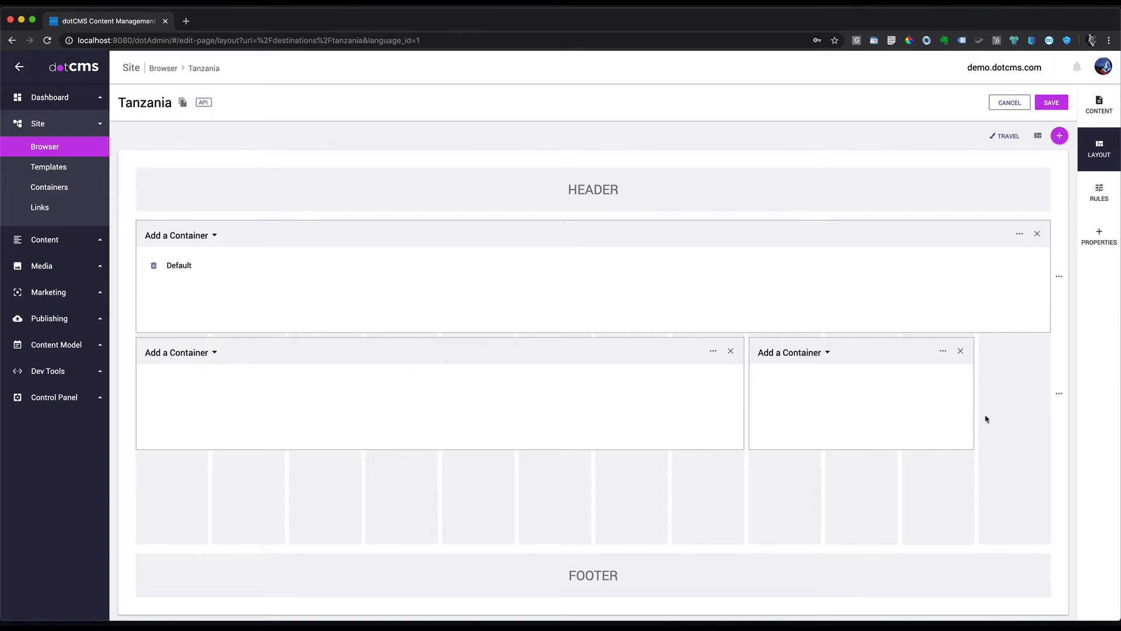
pyautogui.moveTo(976, 420); pyautogui.dragTo(1030, 414)
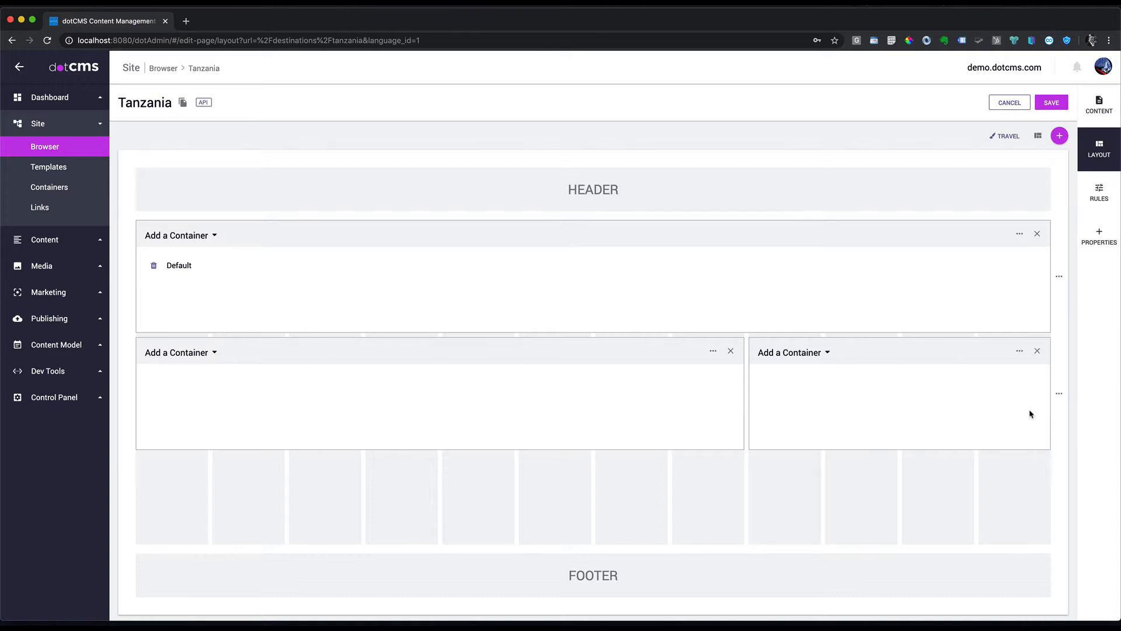
# Step: Put the Default container in both new boxes and save the layout
pyautogui.click(215, 354)
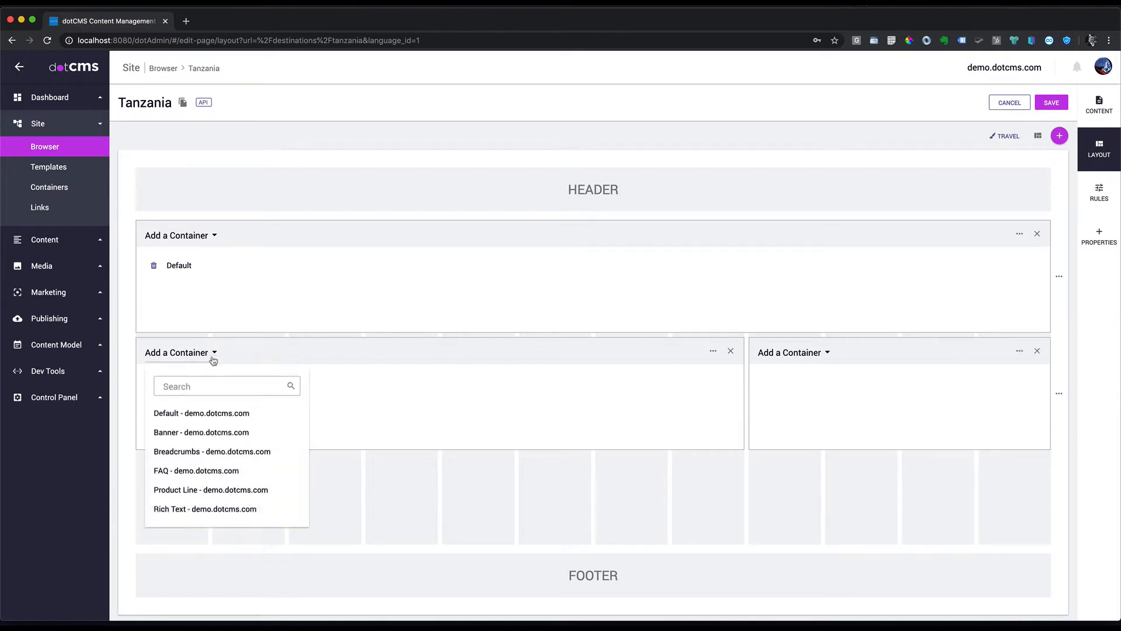
pyautogui.click(213, 420)
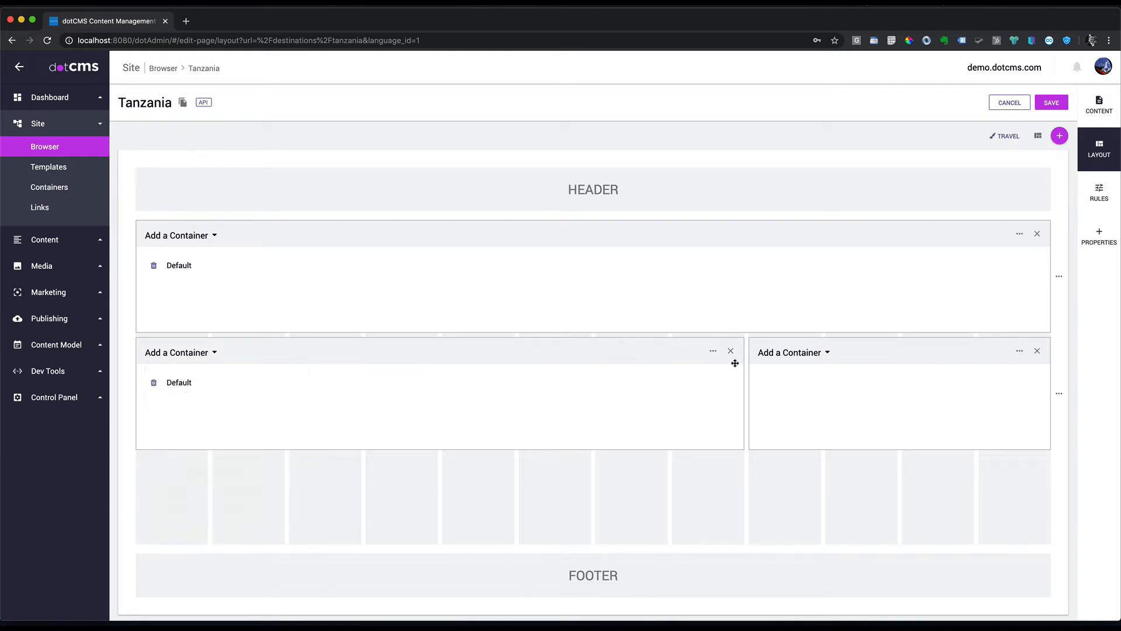
pyautogui.click(826, 361)
pyautogui.click(792, 413)
pyautogui.click(1052, 103)
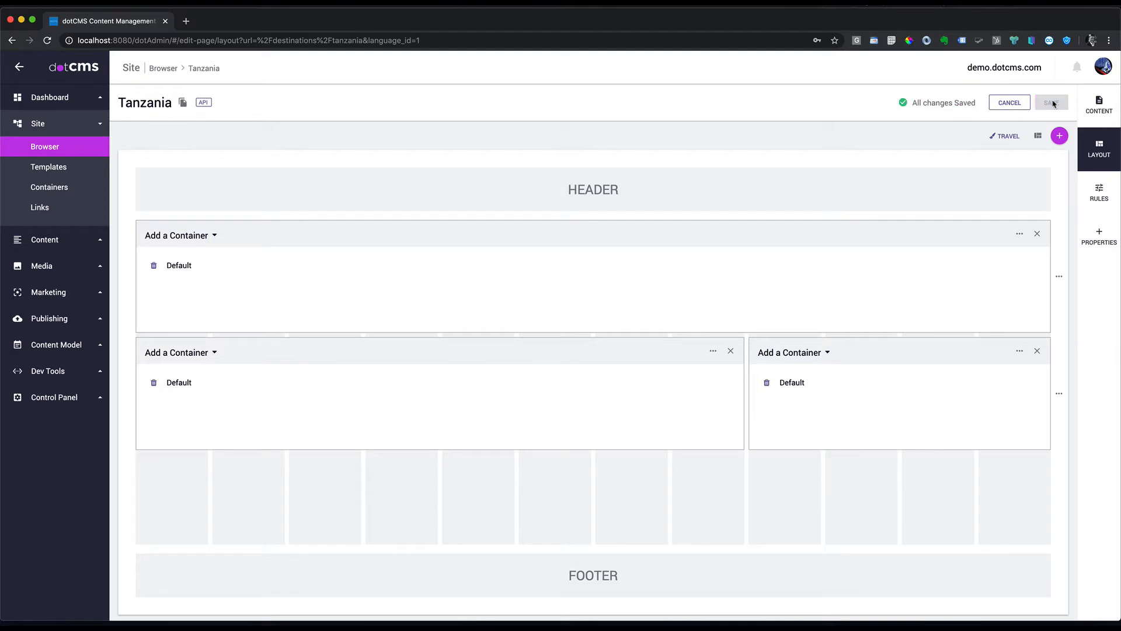
pyautogui.click(1106, 108)
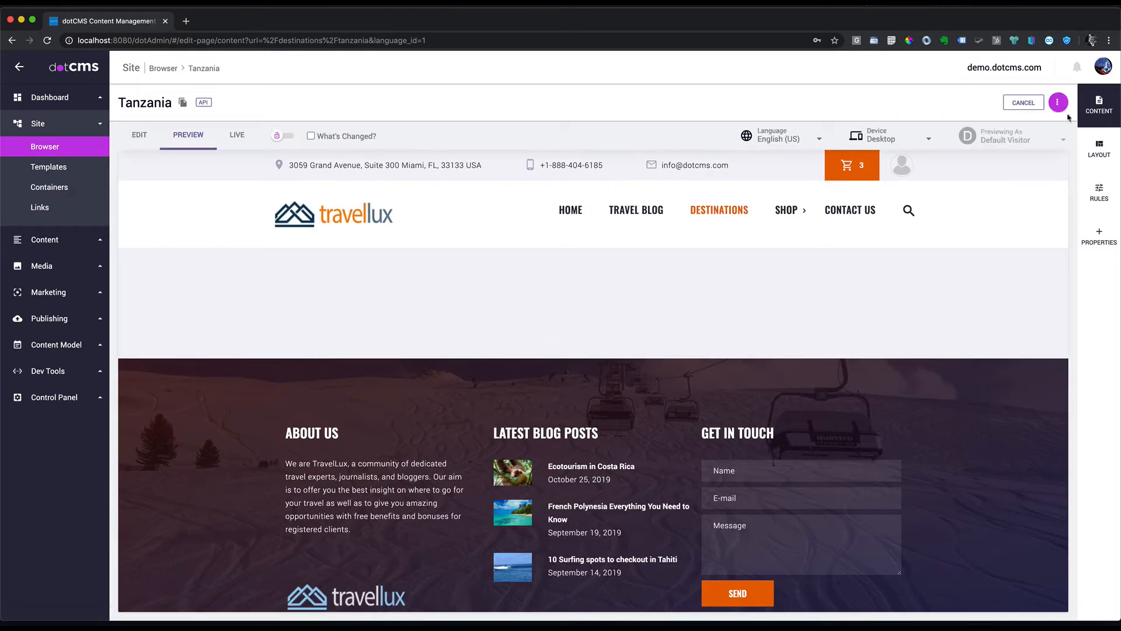
# Step: From the top container's content search on the Tanzania page, start a new Banner item
pyautogui.click(139, 134)
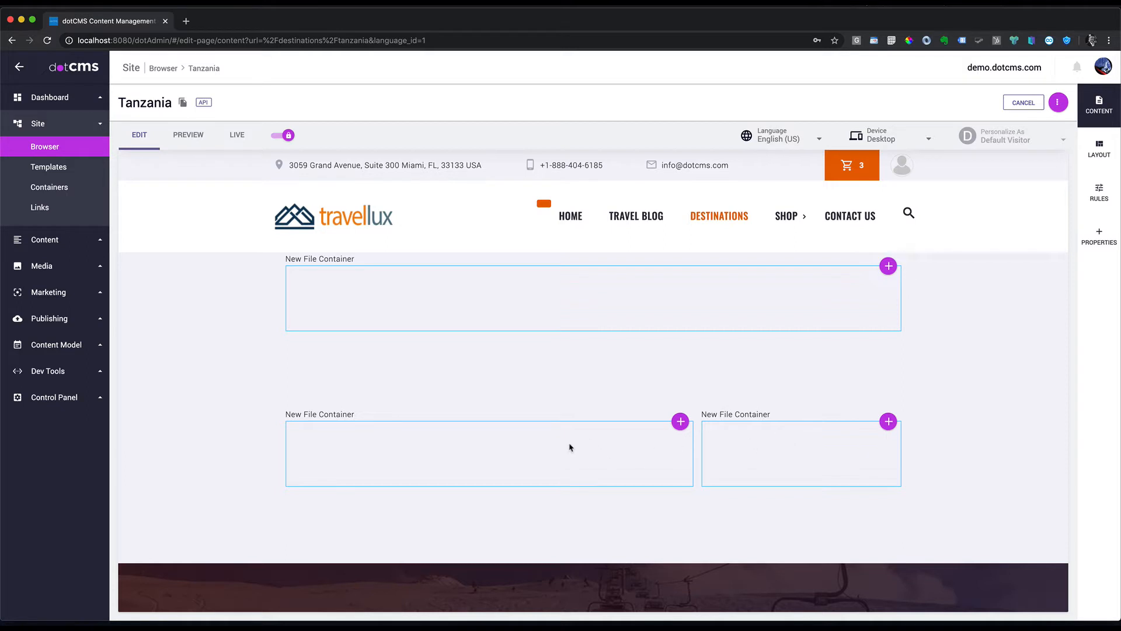
pyautogui.click(888, 266)
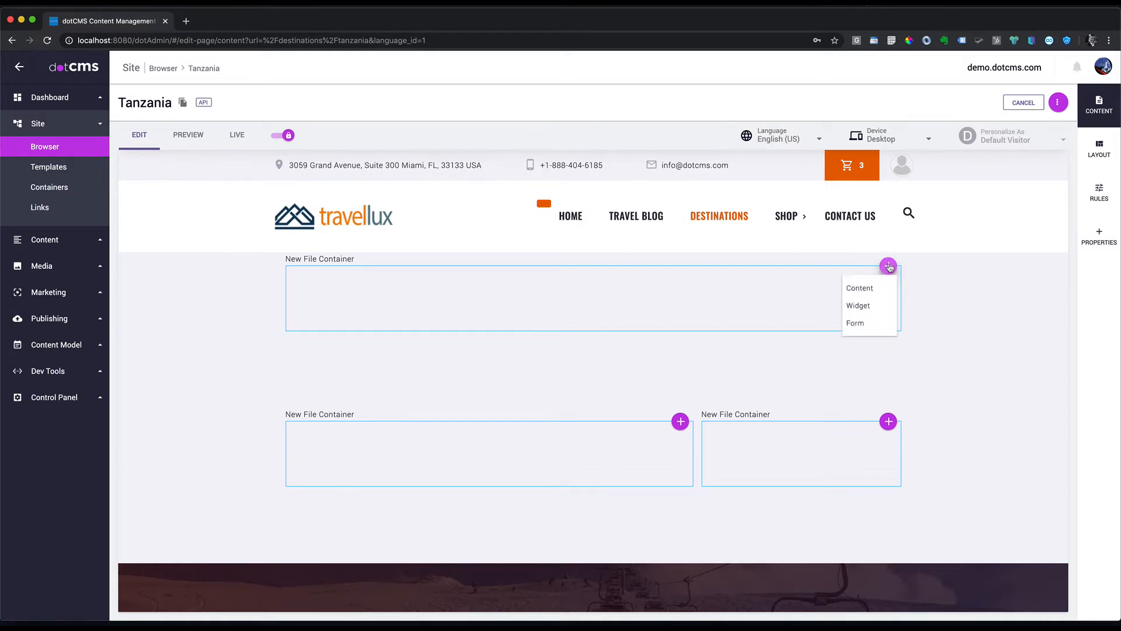
pyautogui.click(866, 292)
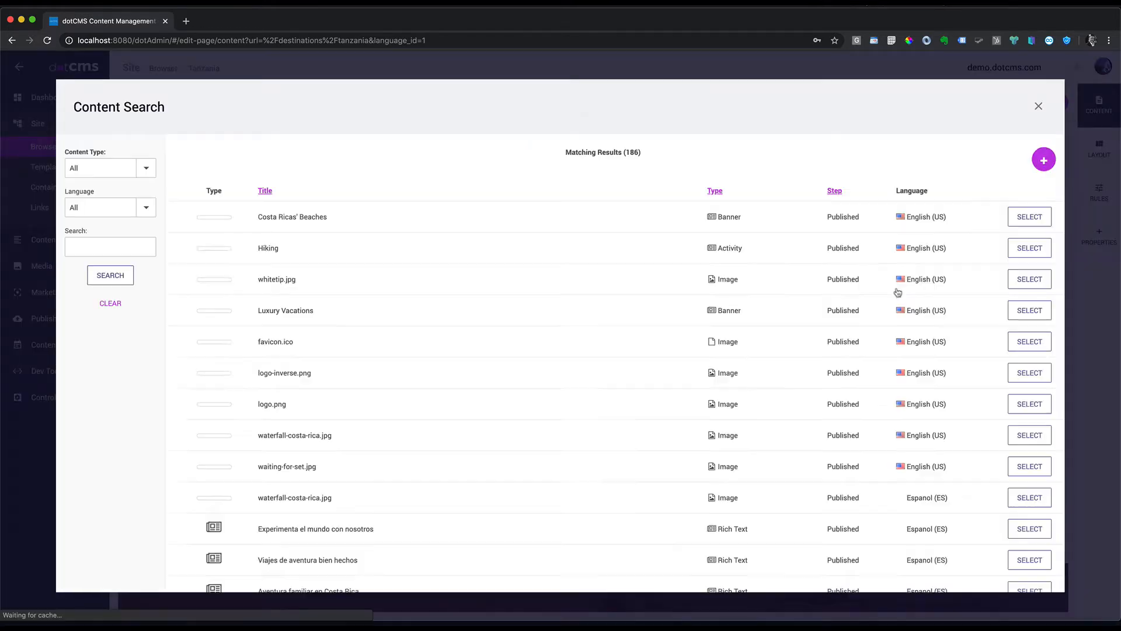
pyautogui.click(1045, 161)
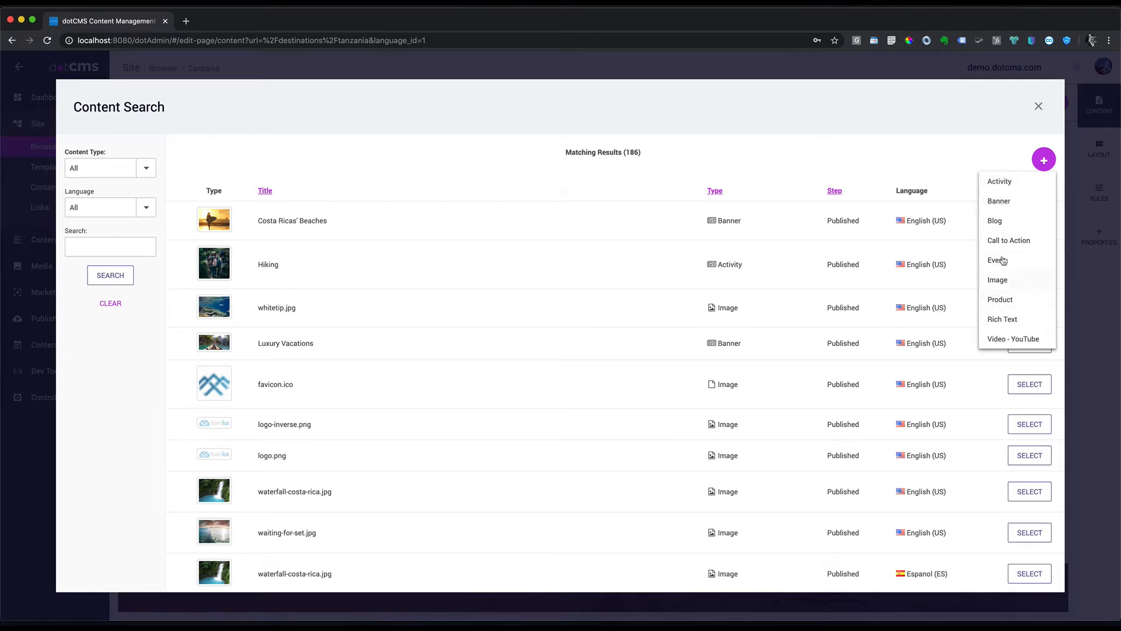
pyautogui.click(1002, 203)
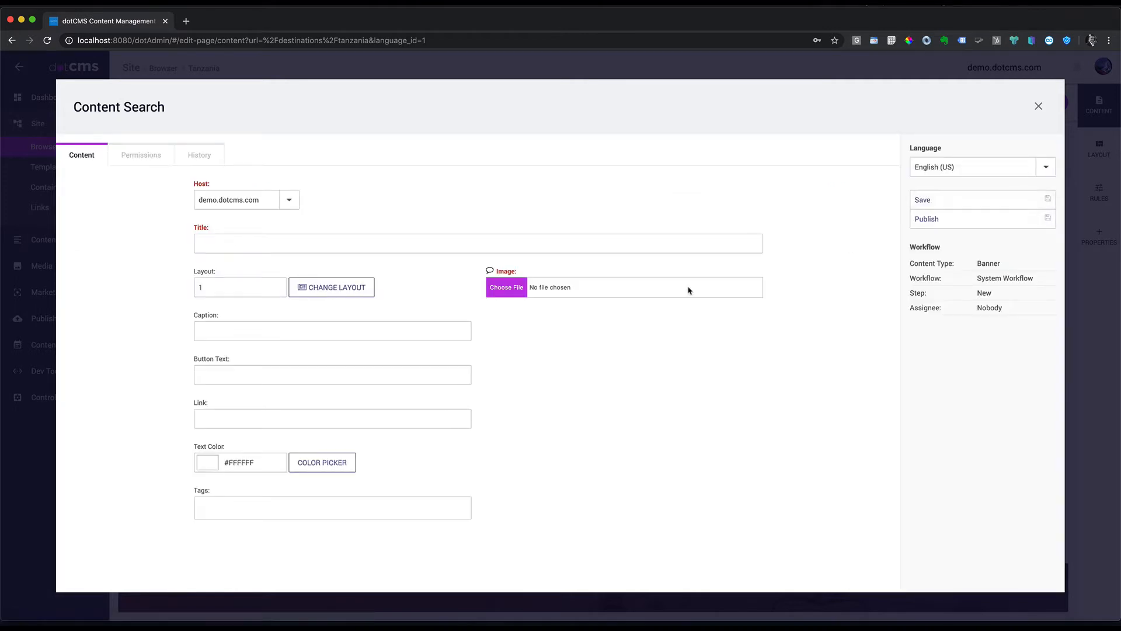
# Step: Set the banner image to the elephants photo and fill in title, safari caption and 'Get a free Quote' button
pyautogui.click(508, 289)
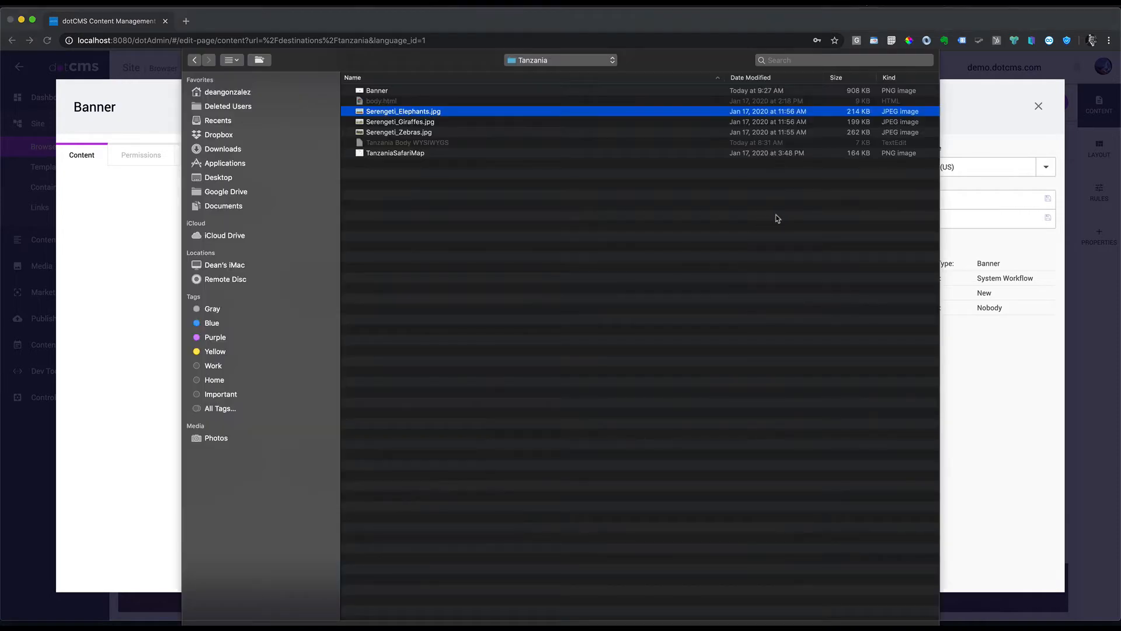
pyautogui.doubleClick(442, 114)
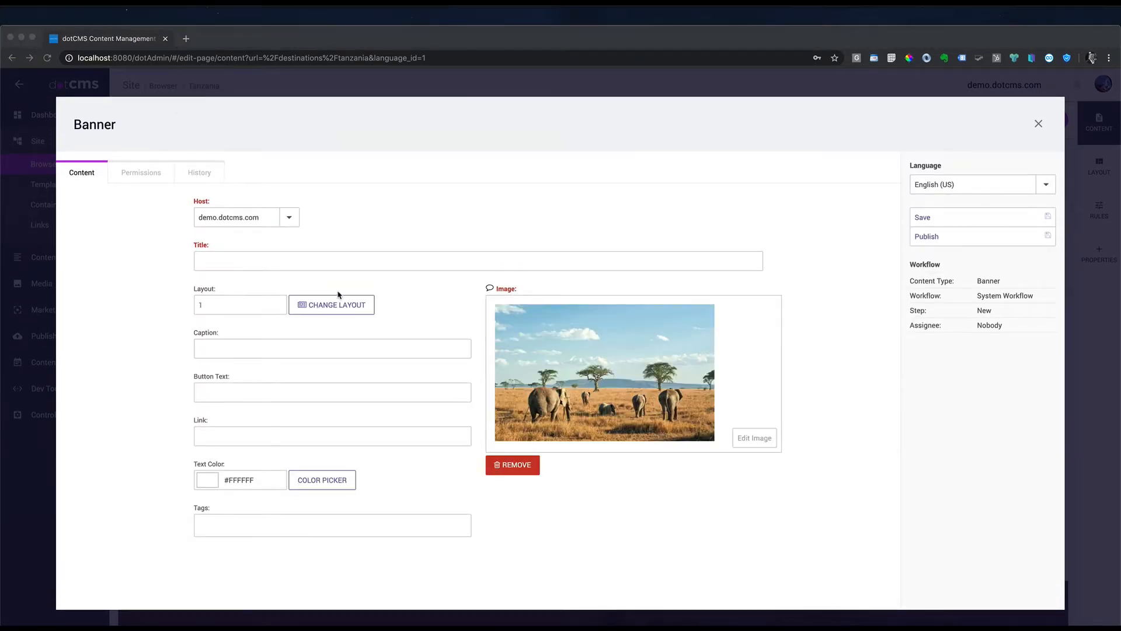
pyautogui.click(289, 258)
pyautogui.write('8-Day Tanzania Safari Adventure')
pyautogui.click(236, 349)
pyautogui.press('super+v')
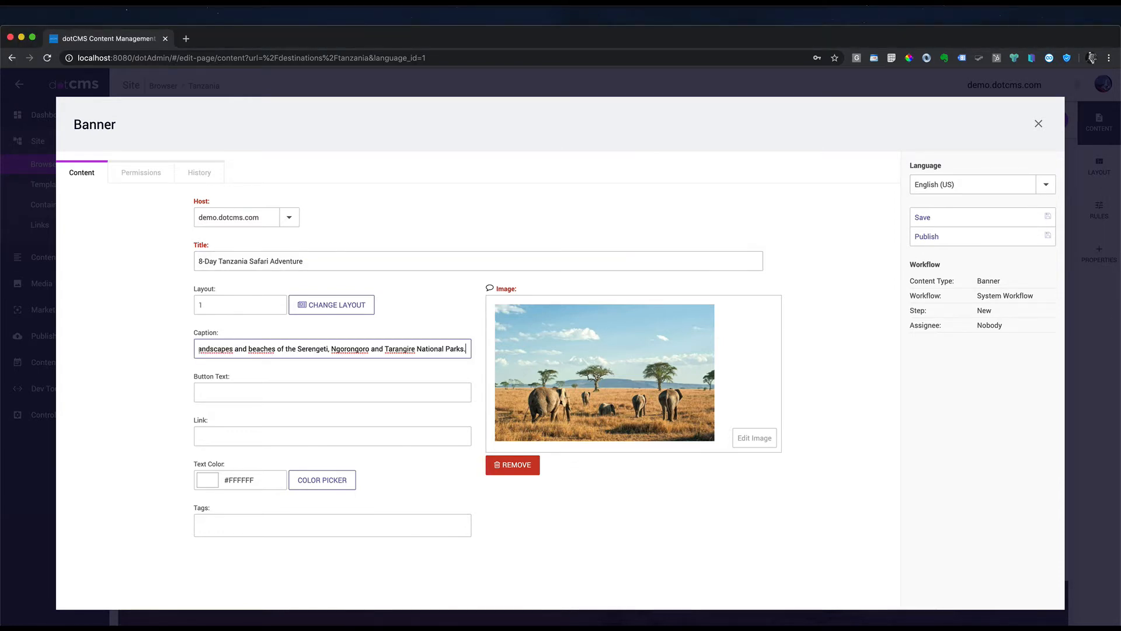
pyautogui.press('super+Tab')
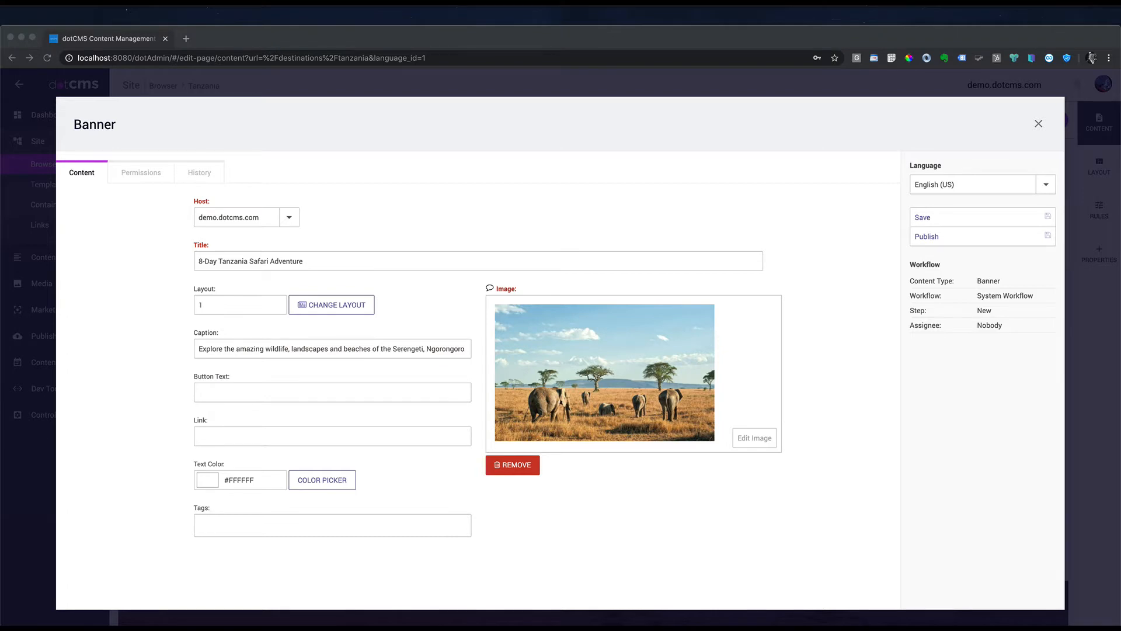
pyautogui.click(198, 399)
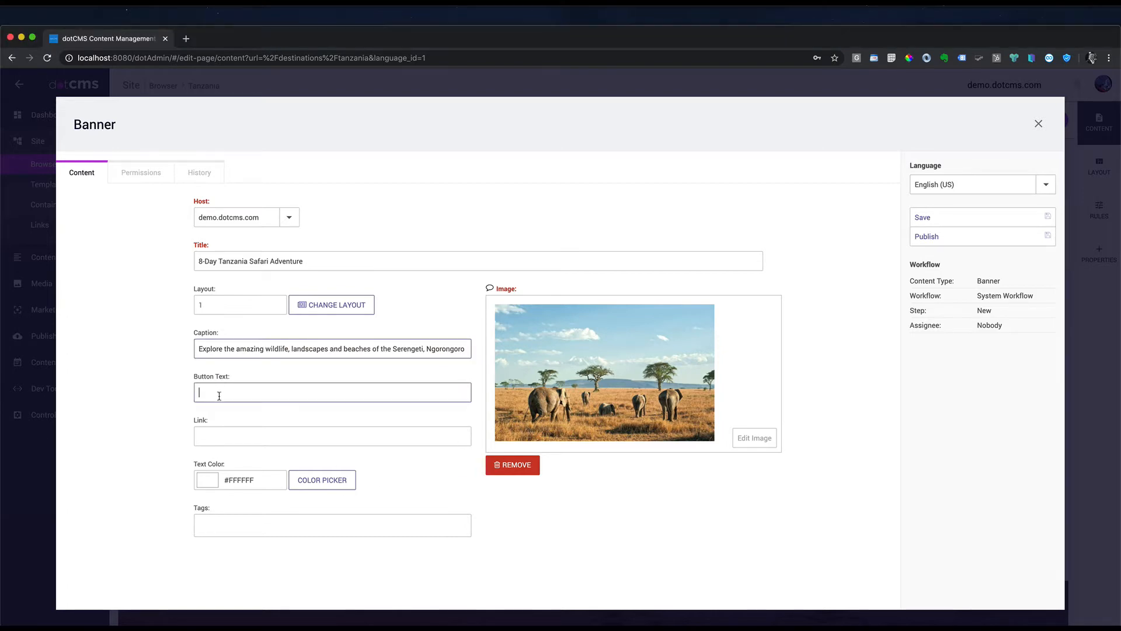
pyautogui.write('Get a free Quote')
pyautogui.click(234, 436)
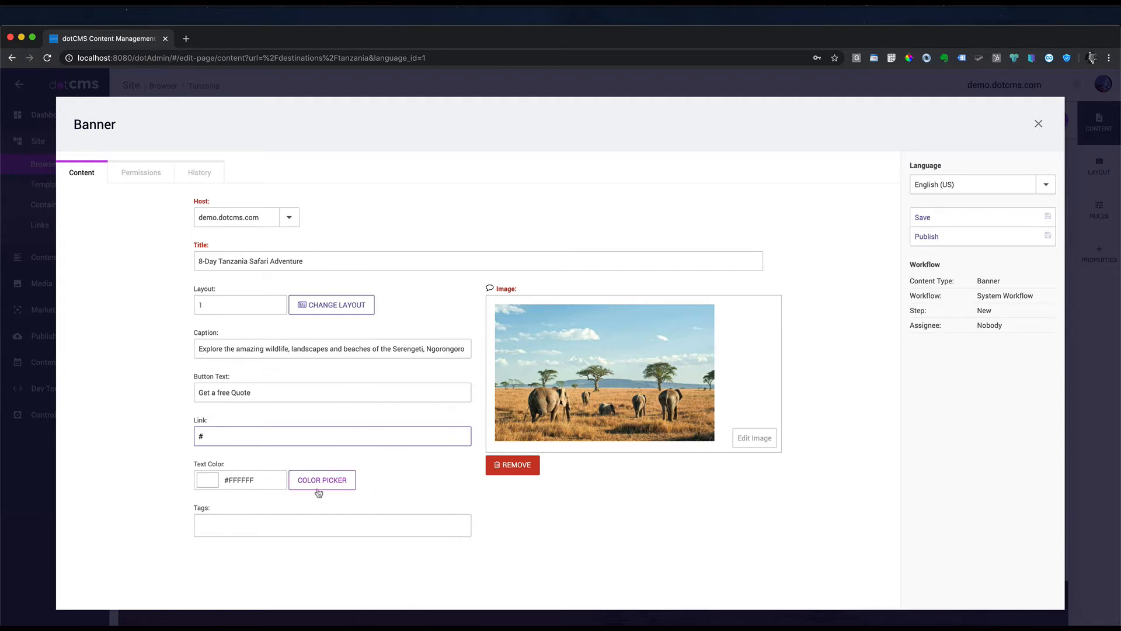
# Step: Keep the white text colour and add the Tanzania tag
pyautogui.click(347, 479)
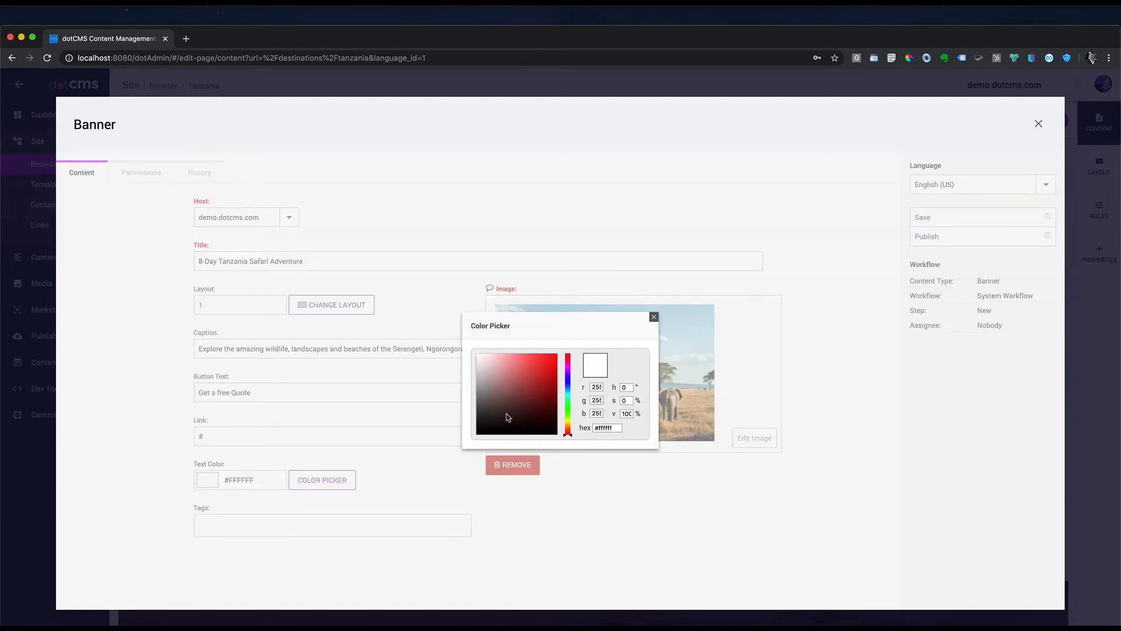
pyautogui.click(654, 317)
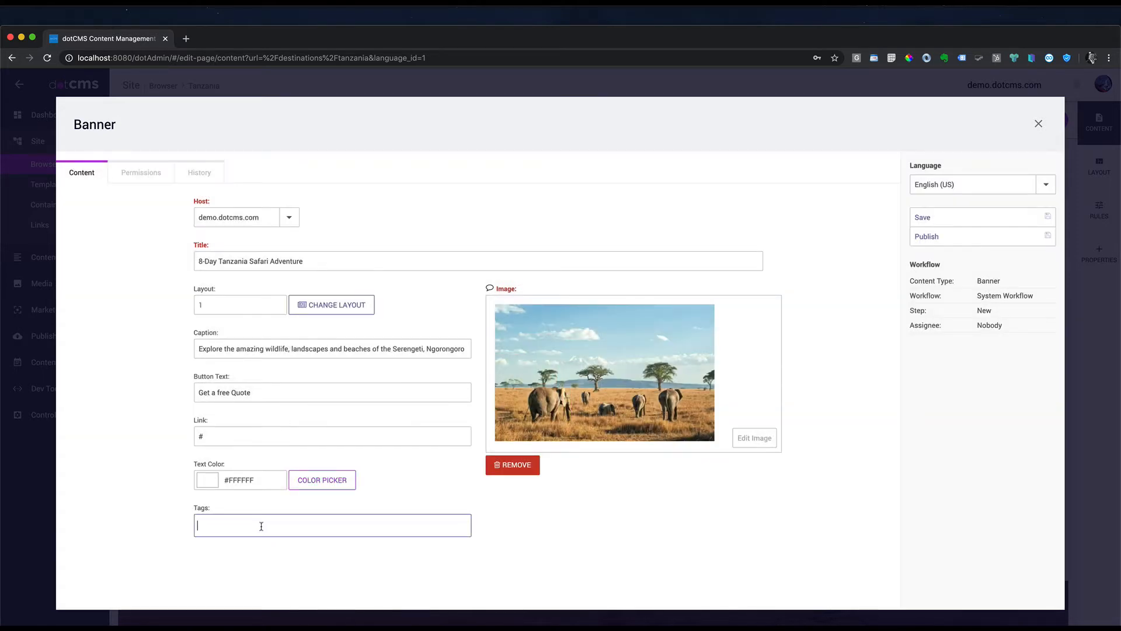
pyautogui.write('Tanzania')
pyautogui.press('Return')
pyautogui.press('Return')
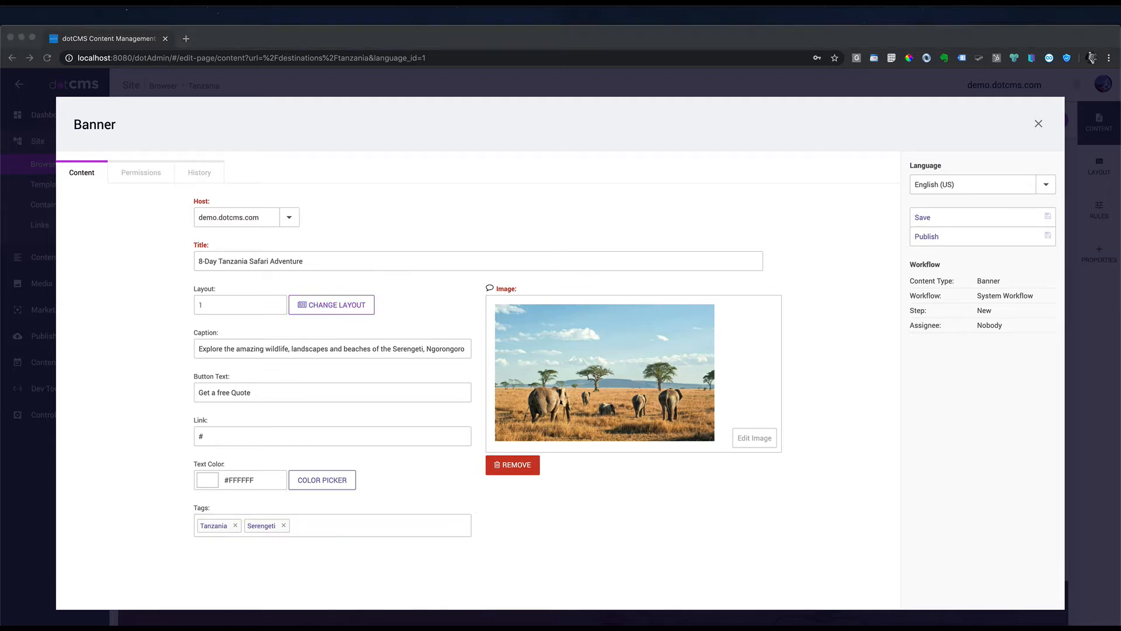
# Step: Choose the centred headline banner layout and publish the banner
pyautogui.click(334, 308)
pyautogui.click(333, 308)
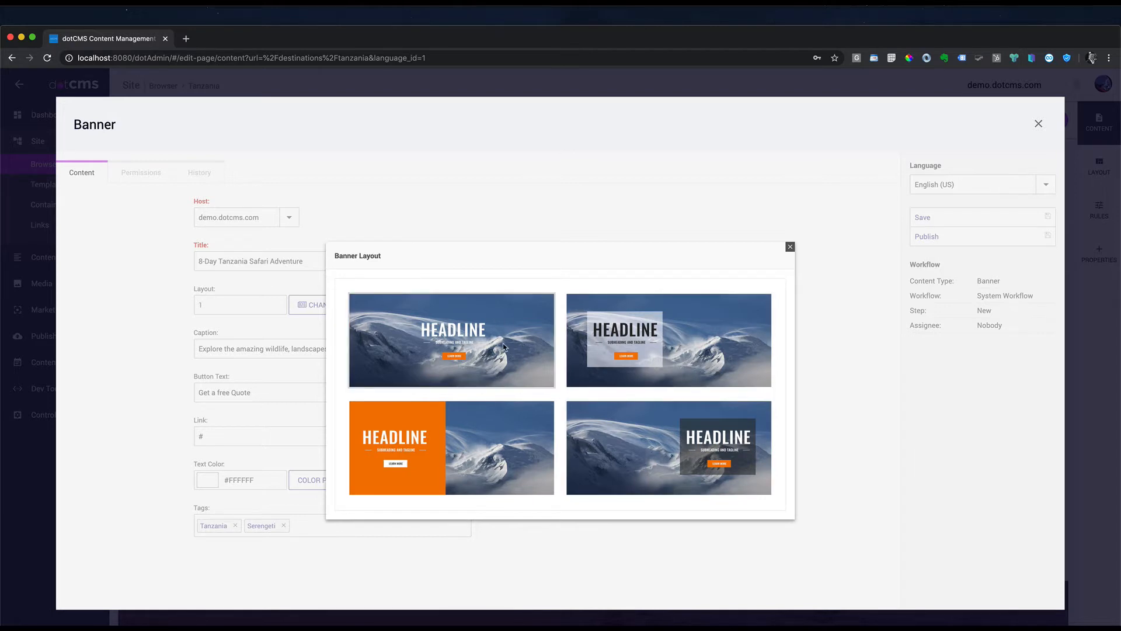
pyautogui.click(500, 346)
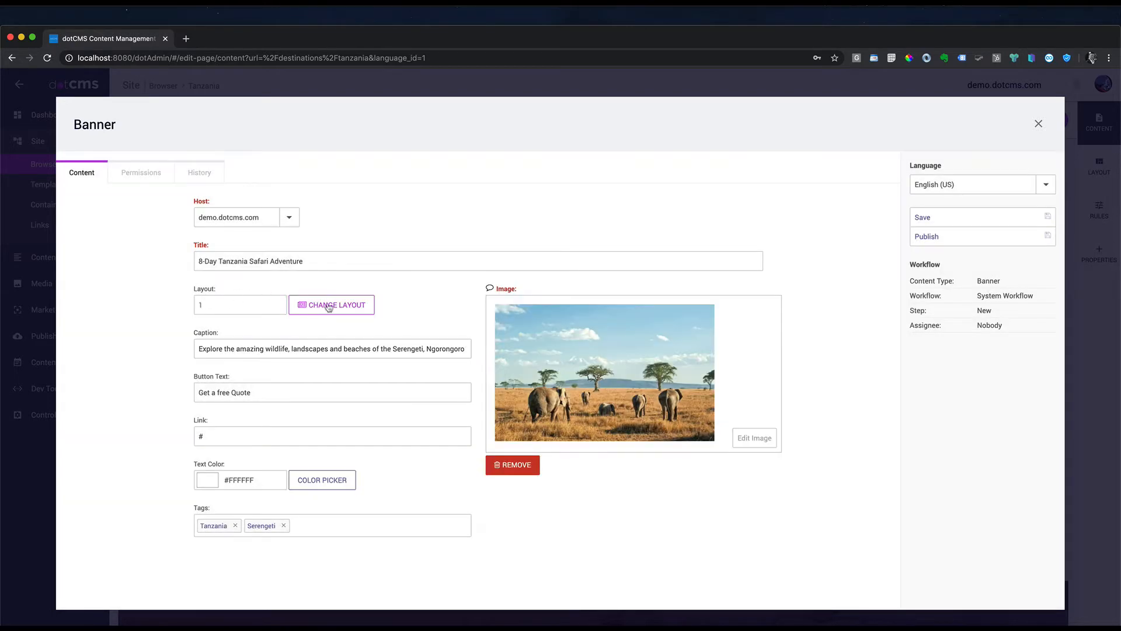
pyautogui.click(949, 241)
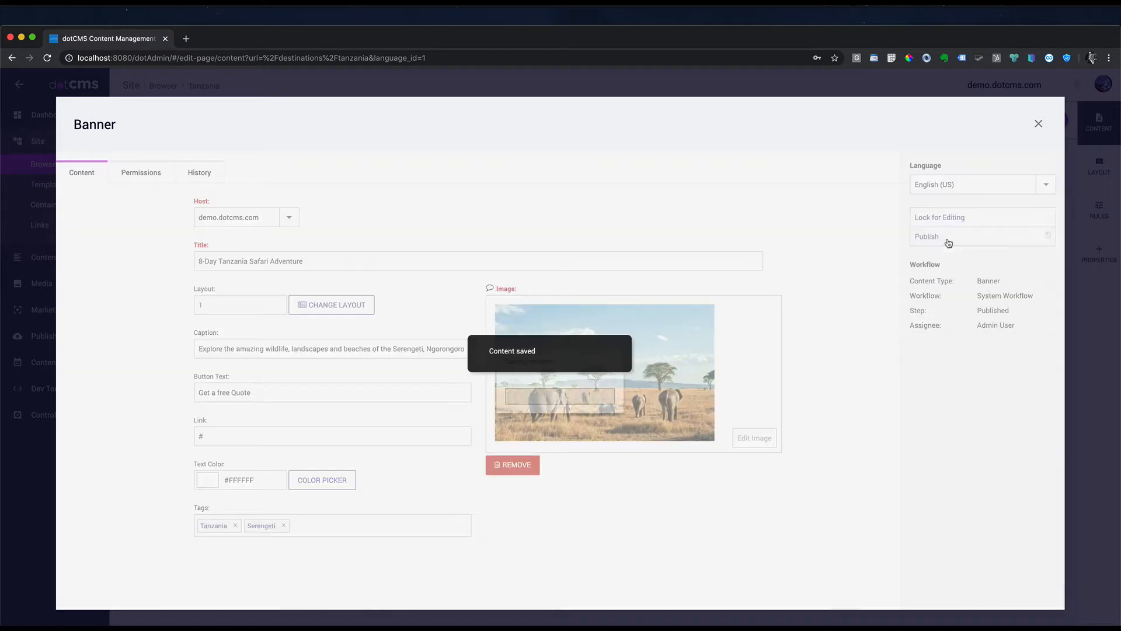
pyautogui.click(1039, 123)
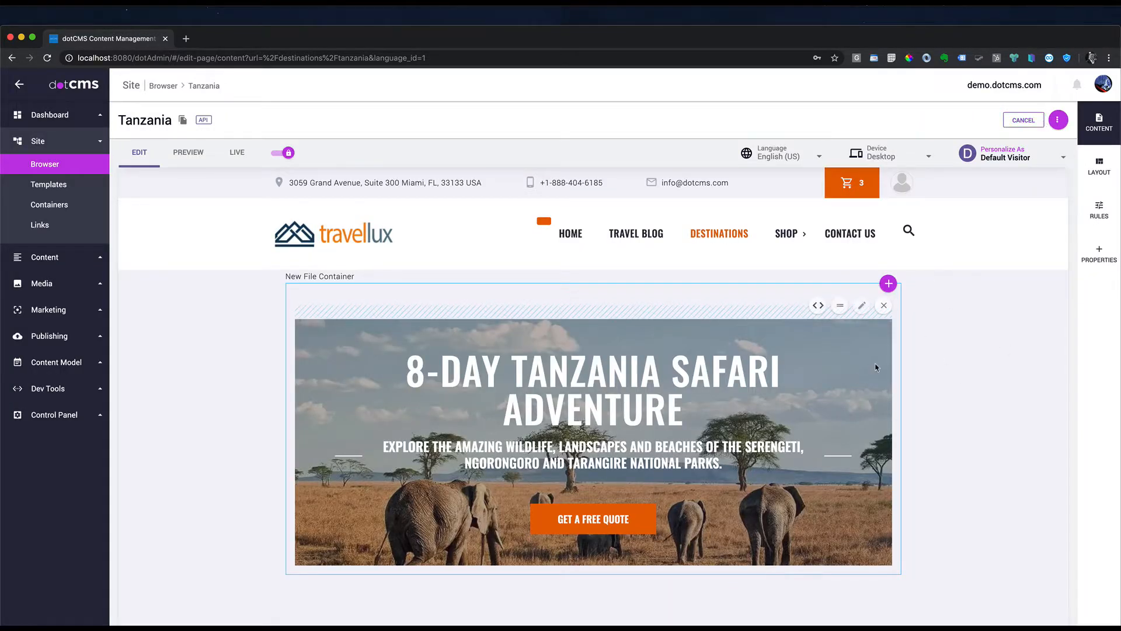
# Step: Scroll below the safari banner and bring up the add options on the empty left container
pyautogui.scroll(-5, 875, 367)
pyautogui.scroll(2, 886, 458)
pyautogui.moveTo(806, 375)
pyautogui.scroll(-5, 701, 403)
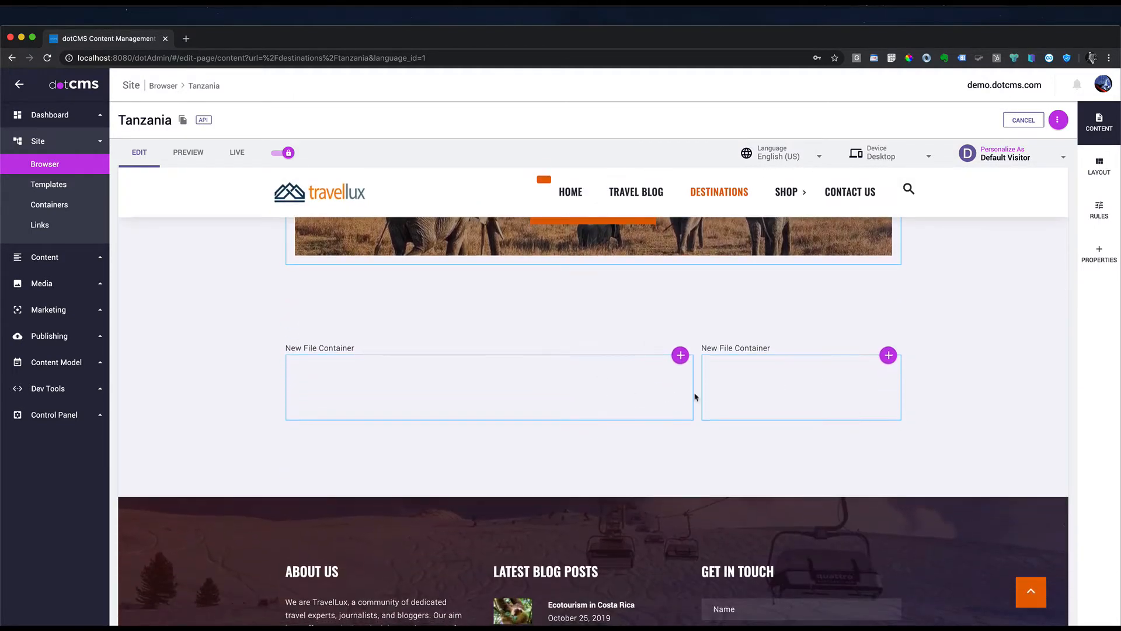
pyautogui.scroll(-2, 546, 388)
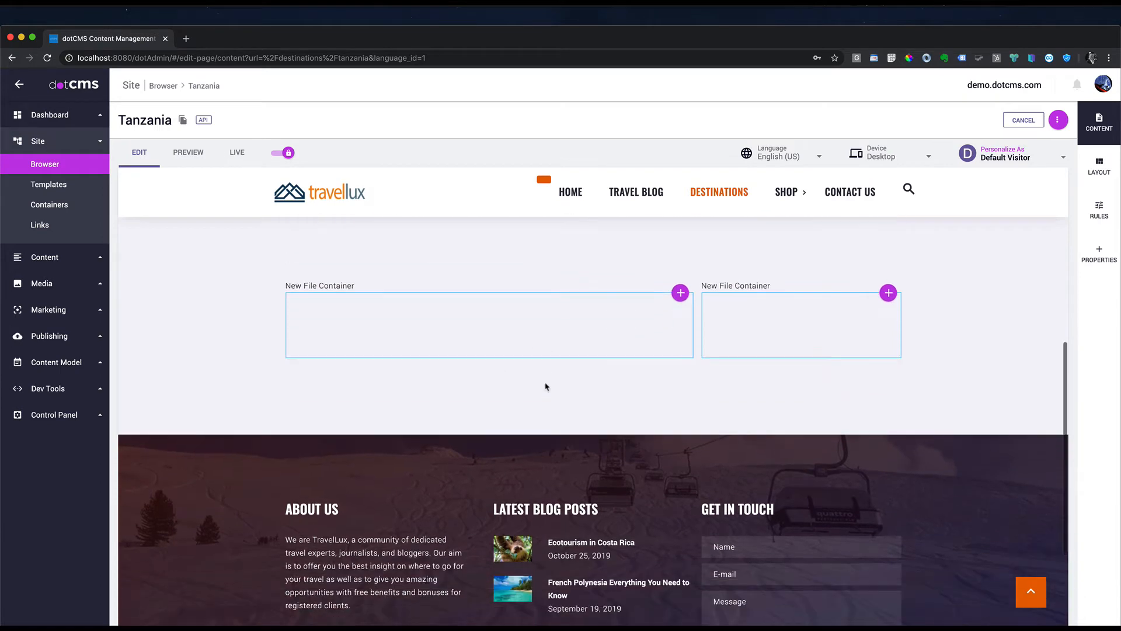
pyautogui.click(680, 293)
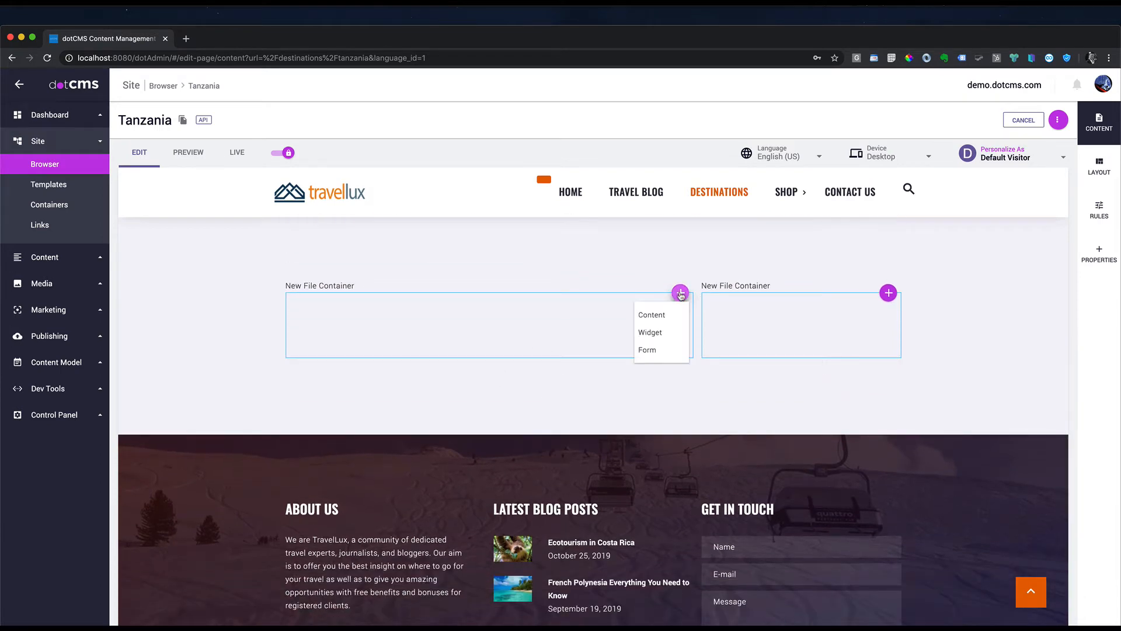
# Step: Create and publish a 'Tanzania Safari Overview' rich text with the overview heading and paragraph
pyautogui.click(652, 315)
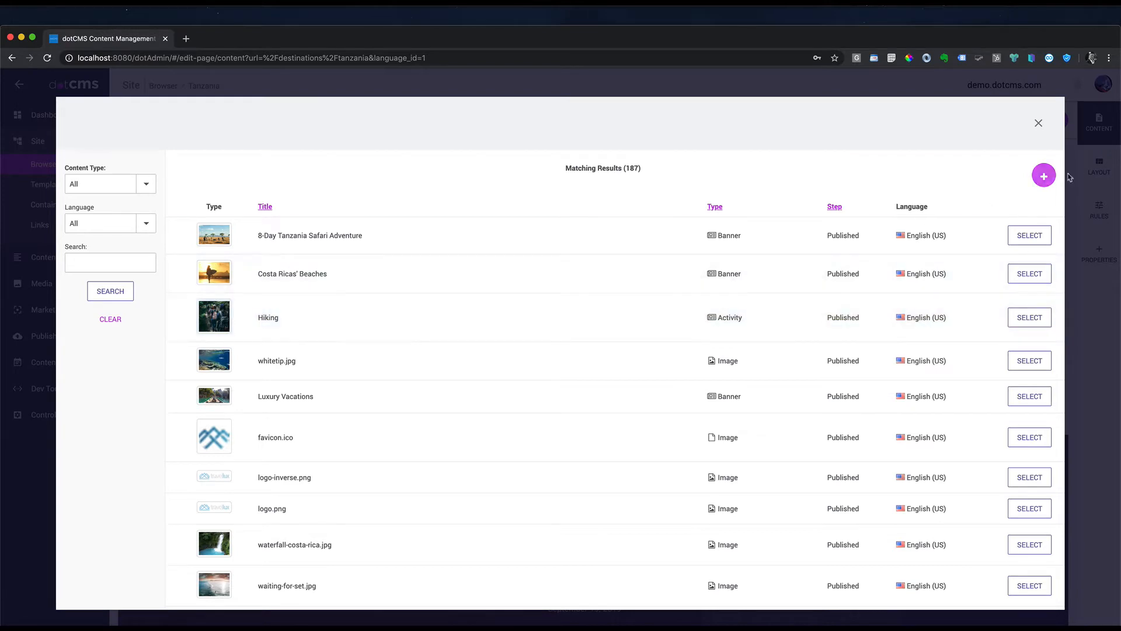
pyautogui.click(1046, 175)
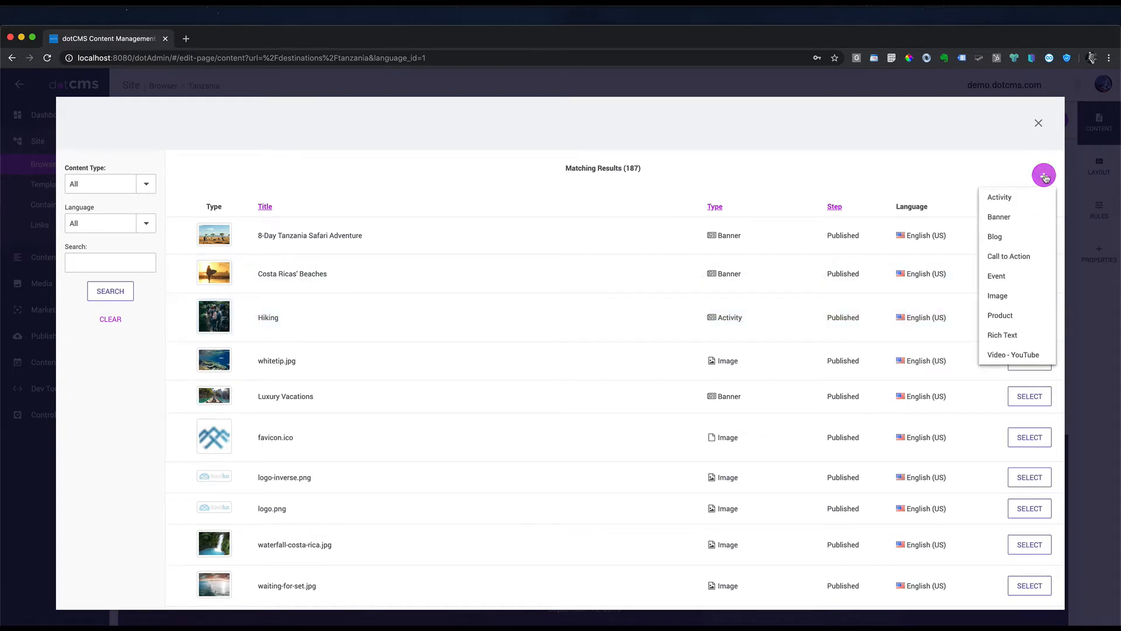
pyautogui.click(1007, 338)
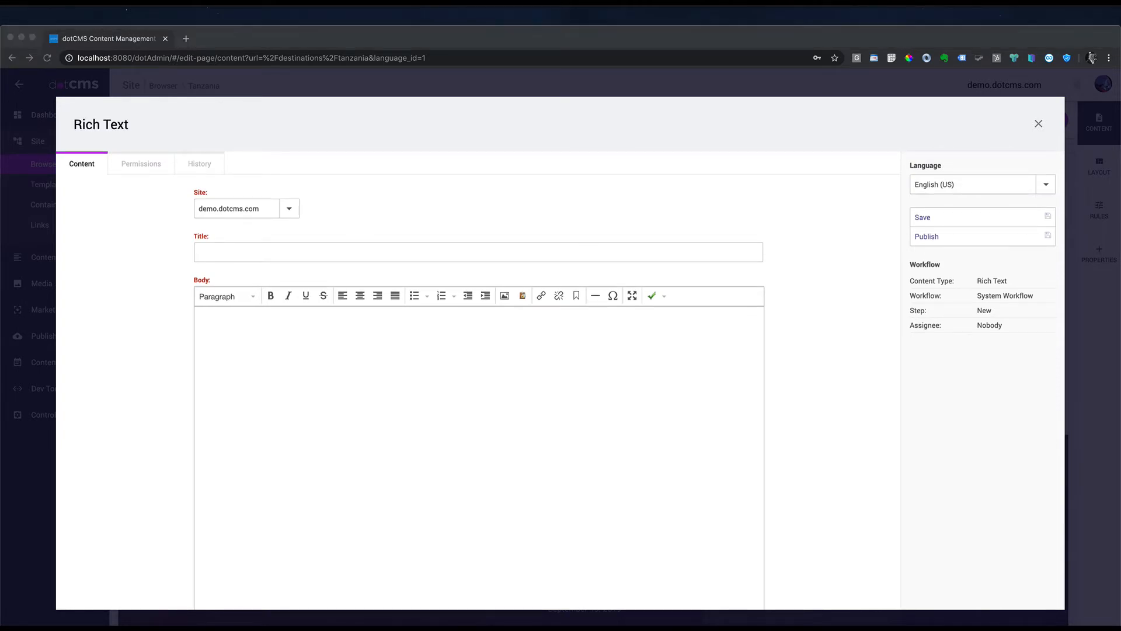
pyautogui.click(243, 252)
pyautogui.write('Tanzania Safari Overview')
pyautogui.click(259, 337)
pyautogui.write('OVERVIEW This is one of our most popular tours as it allows you to spend a very reasonable amount of time in the Serengeti (2 nights) and still have the chance of exploring Ngorongoro and Manyara or Tarangire National Parks. You can either do the tour by land (circle itinerary) or fly back from the Serengeti to remove the backtracking. You can relax and stay 3 days in Zanzibar Island, enjoying the beaches and amazing landscapes.')
pyautogui.click(976, 238)
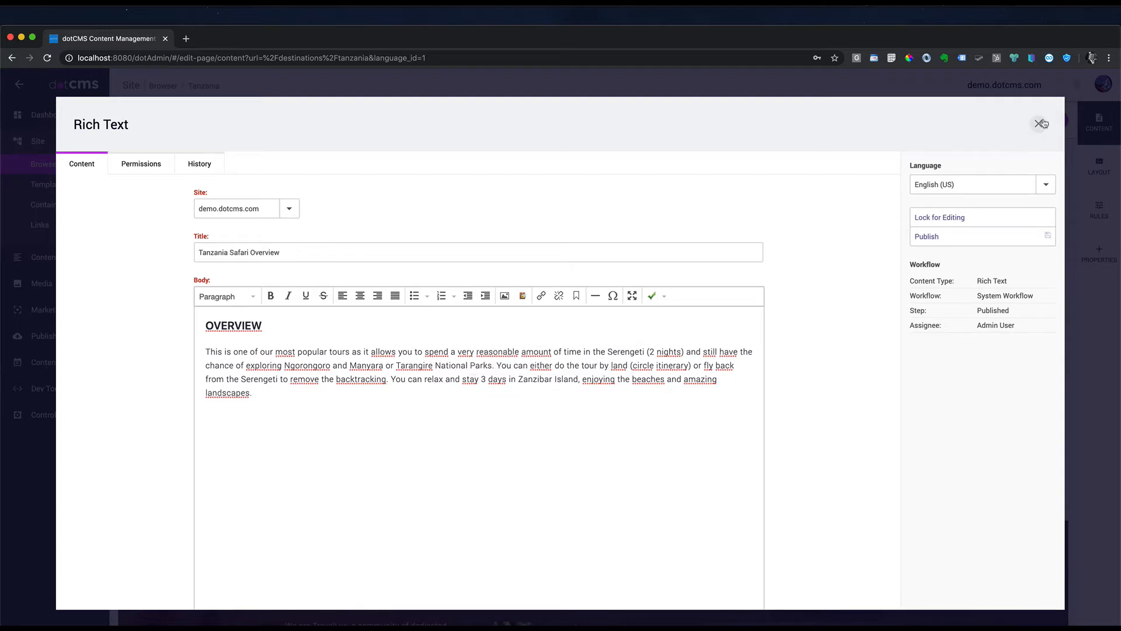
pyautogui.click(1041, 123)
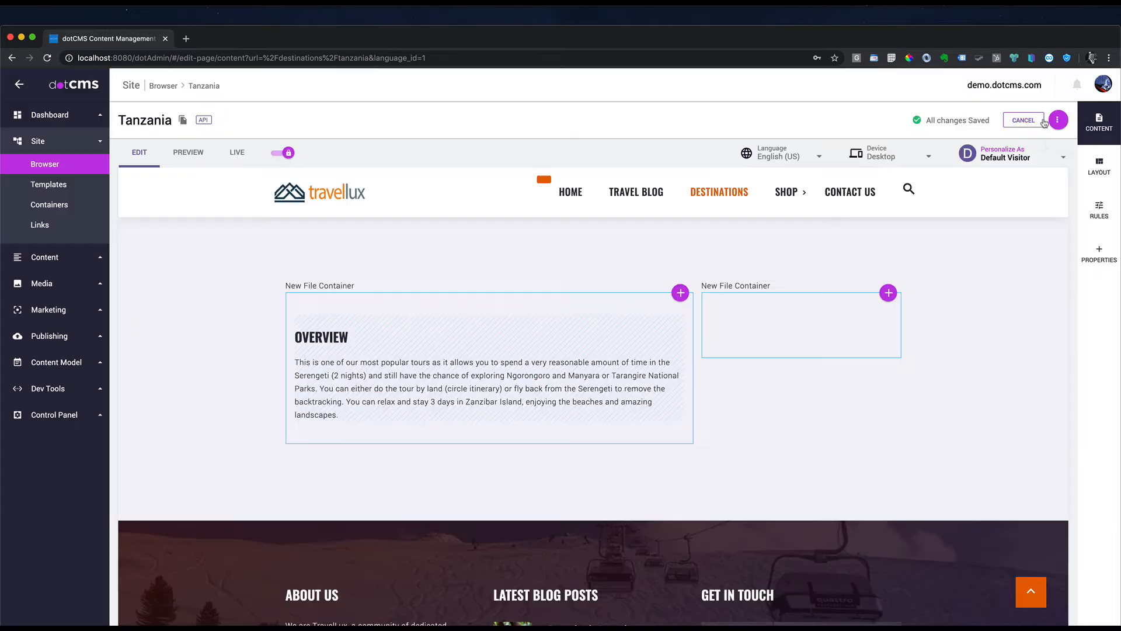
# Step: Create and publish a second rich text titled 'Tanzania Route' in the left container
pyautogui.click(681, 293)
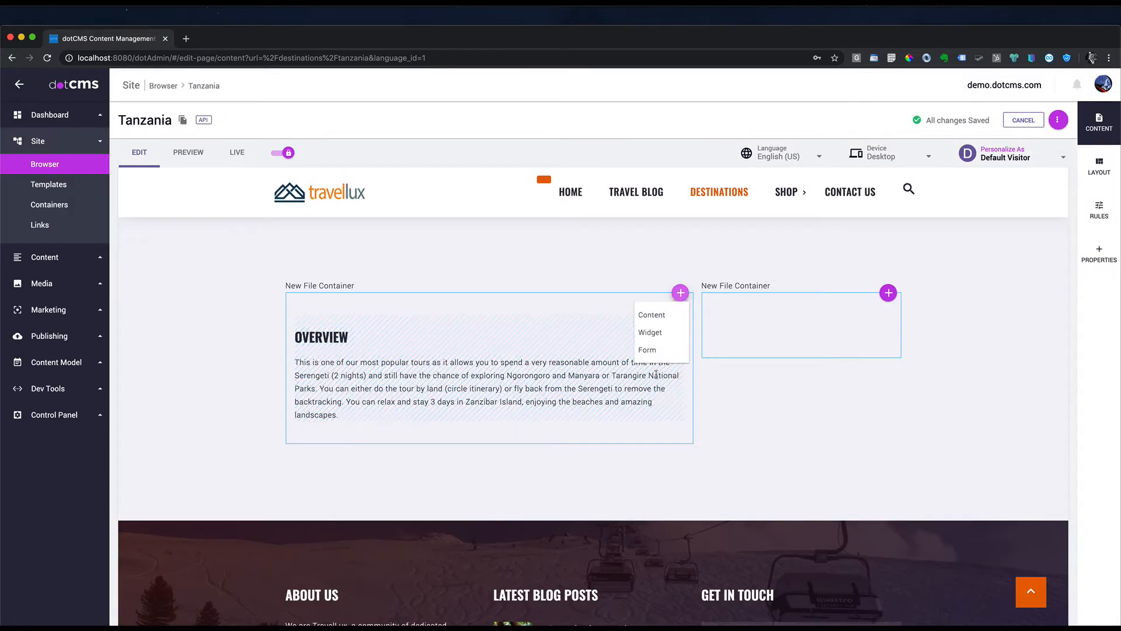
pyautogui.click(652, 315)
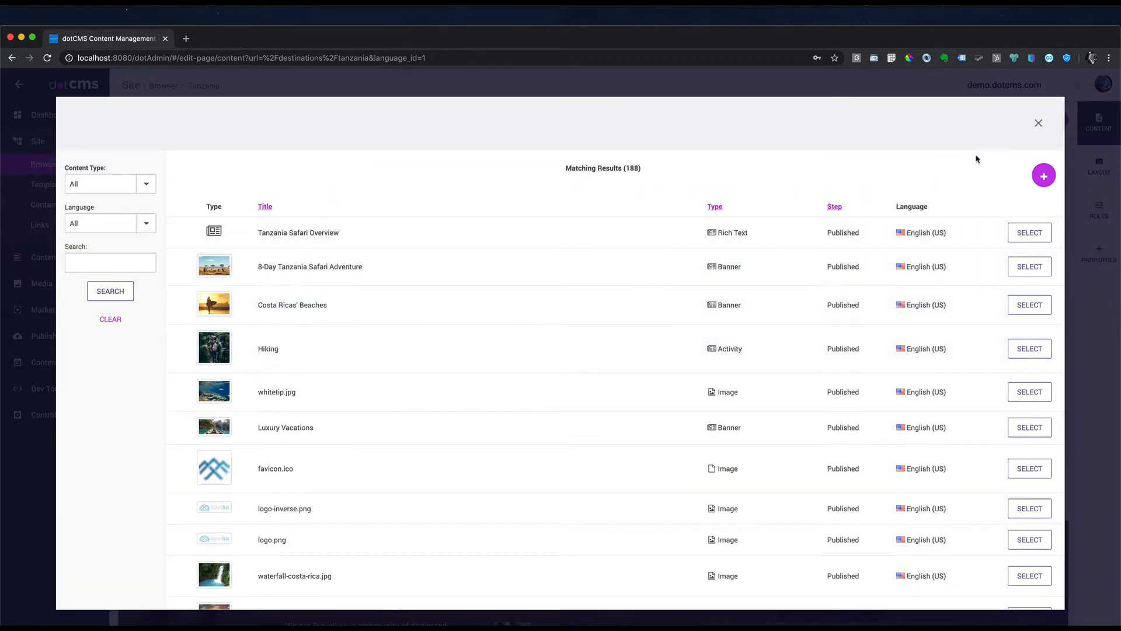
pyautogui.click(1044, 175)
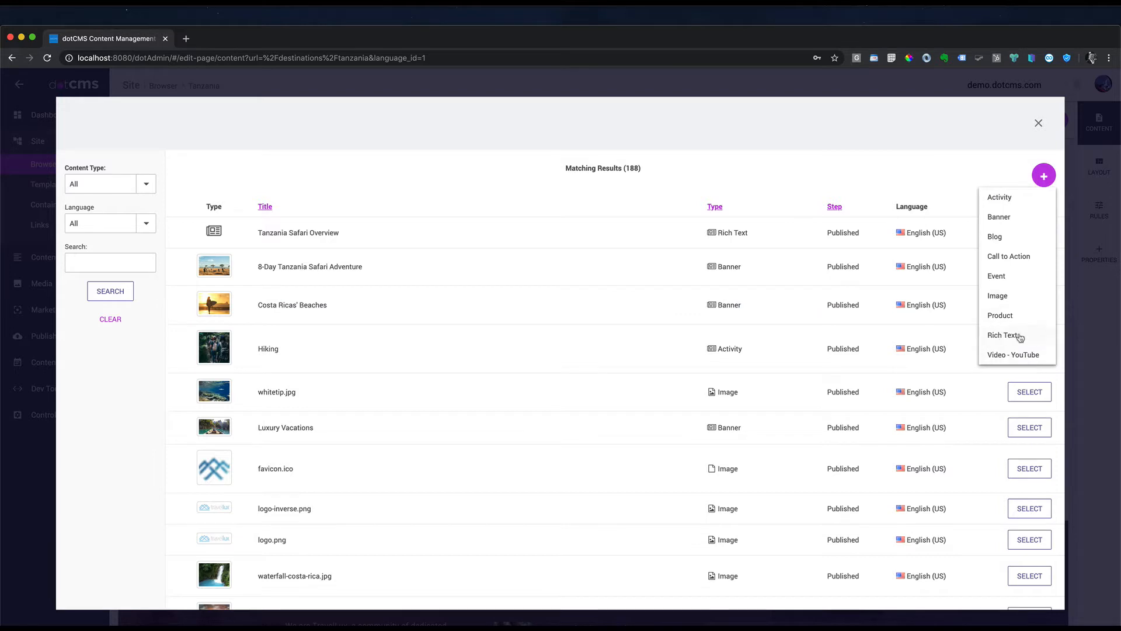
pyautogui.click(1020, 336)
pyautogui.click(265, 253)
pyautogui.write('Tanzania Route')
pyautogui.press('super+Tab')
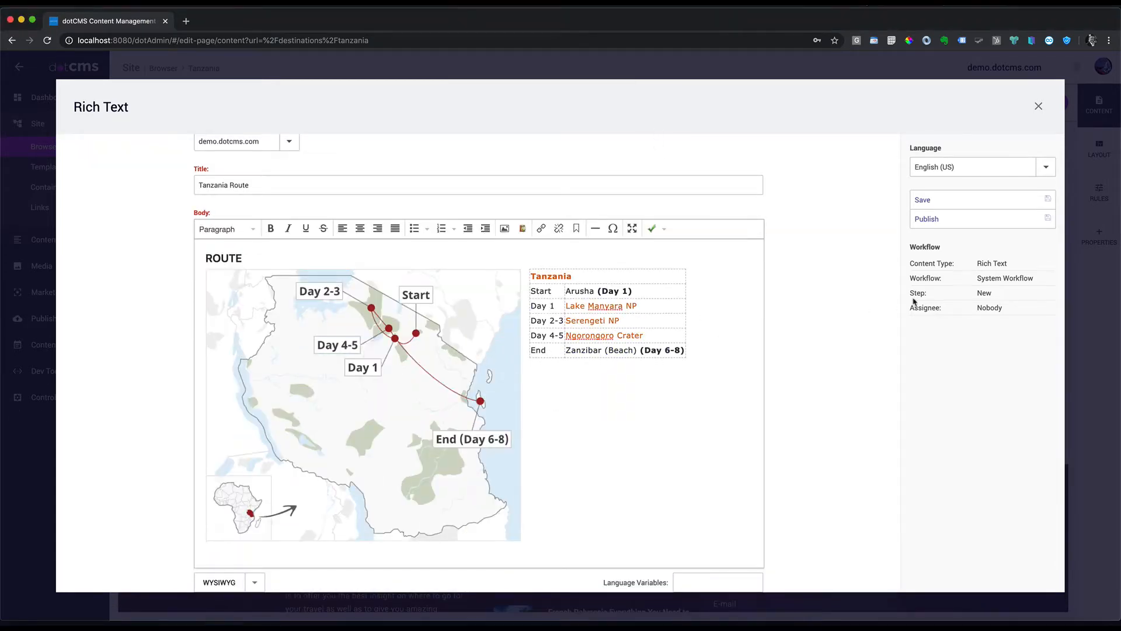
pyautogui.click(937, 224)
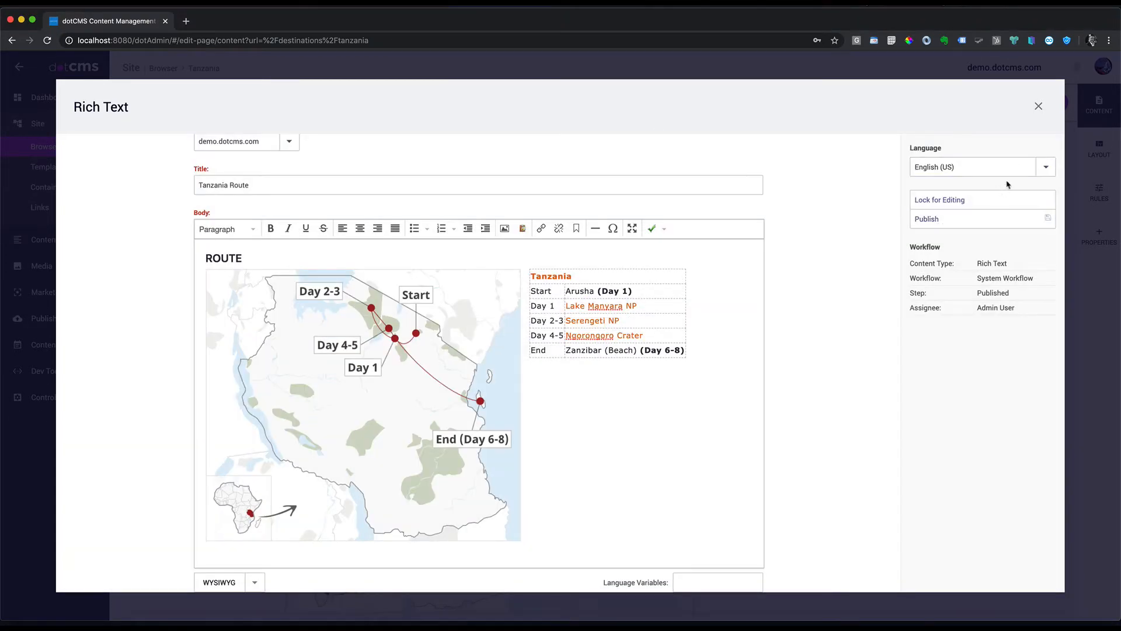
pyautogui.click(1039, 106)
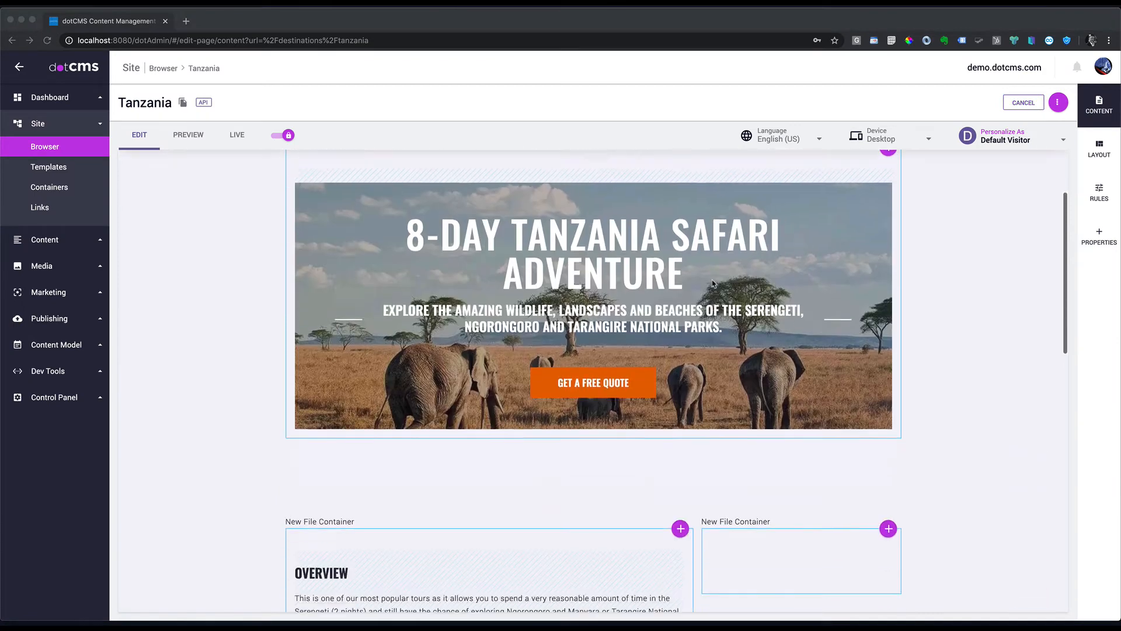
# Step: Open the content search for the left container once more
pyautogui.scroll(-3, 691, 320)
pyautogui.click(681, 317)
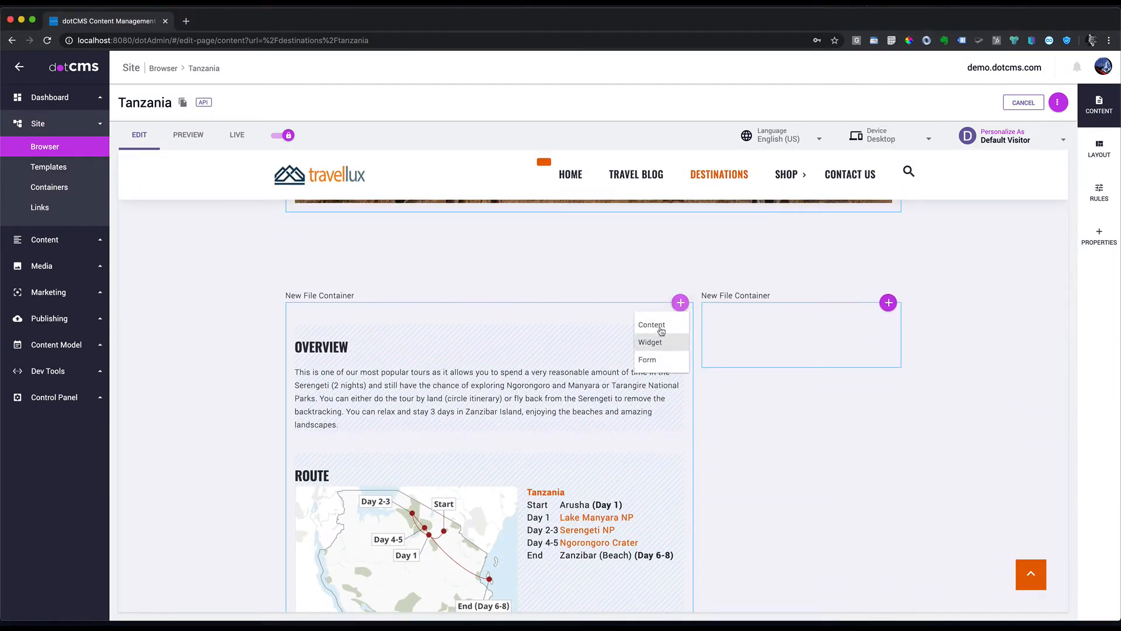
pyautogui.click(661, 331)
# Step: Create and publish a 'Tanzania Tour Features' rich text in the left container
pyautogui.click(1042, 158)
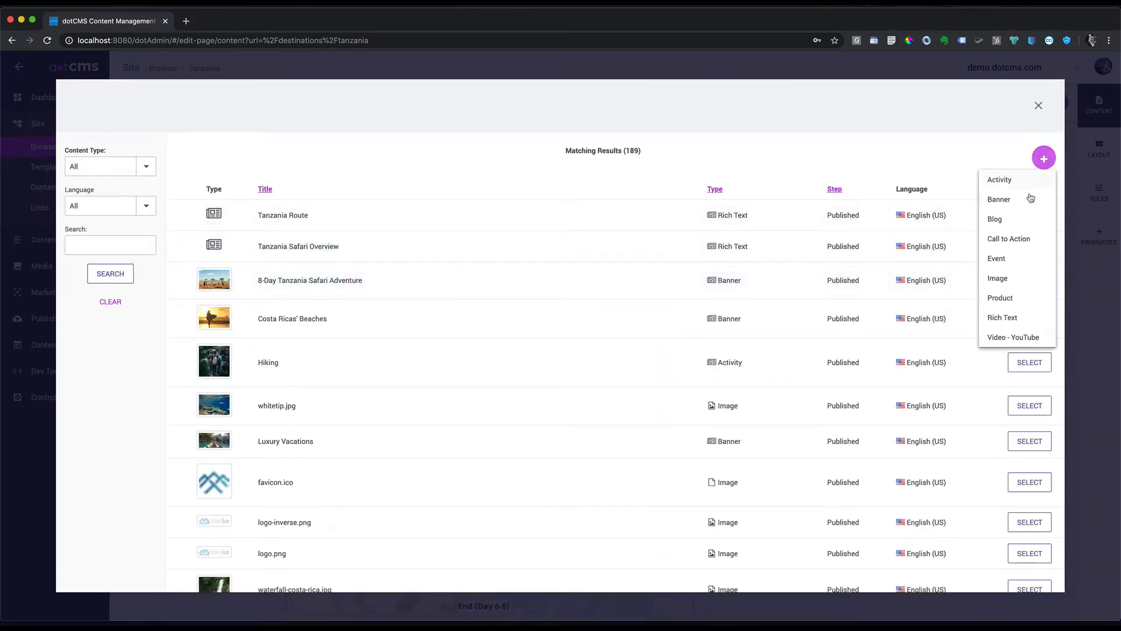
pyautogui.click(1015, 323)
pyautogui.click(371, 234)
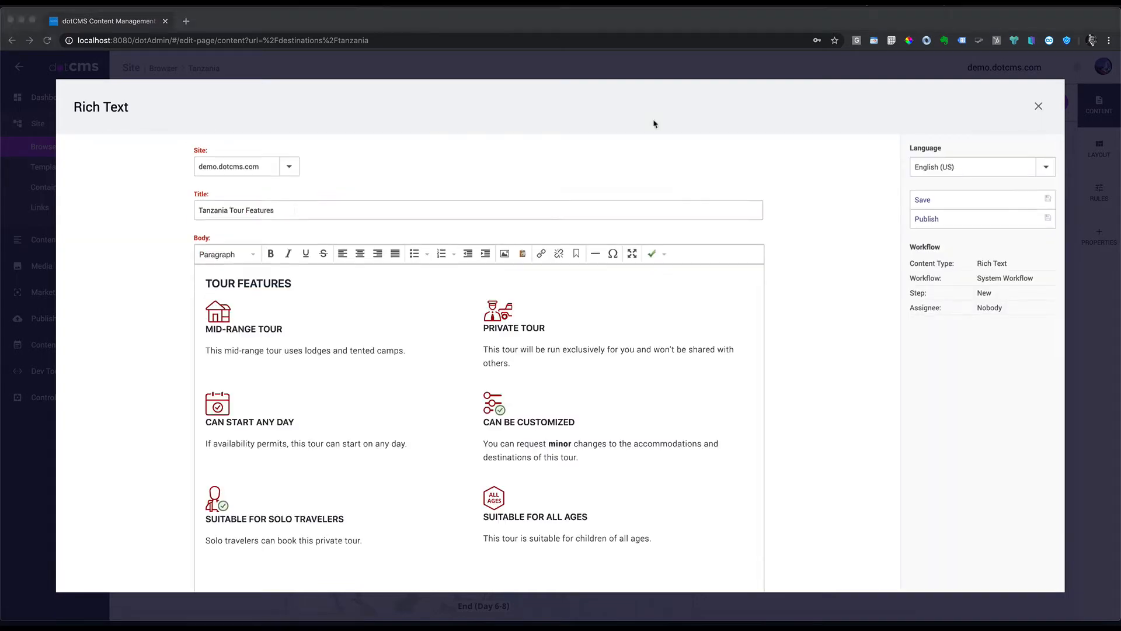
pyautogui.scroll(-1, 689, 131)
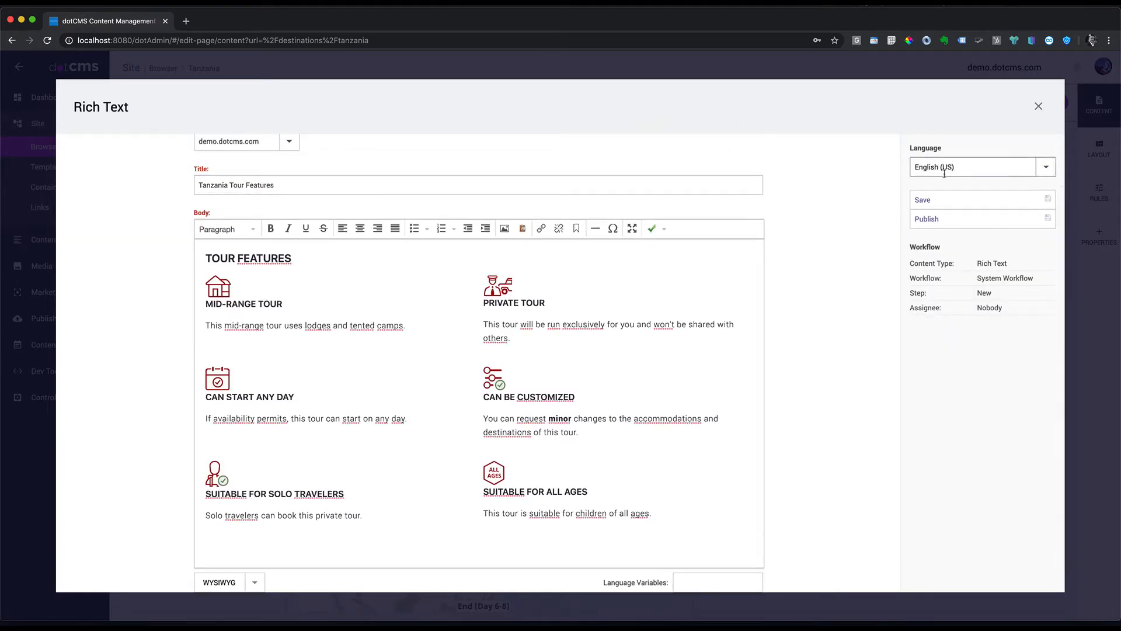
pyautogui.click(935, 219)
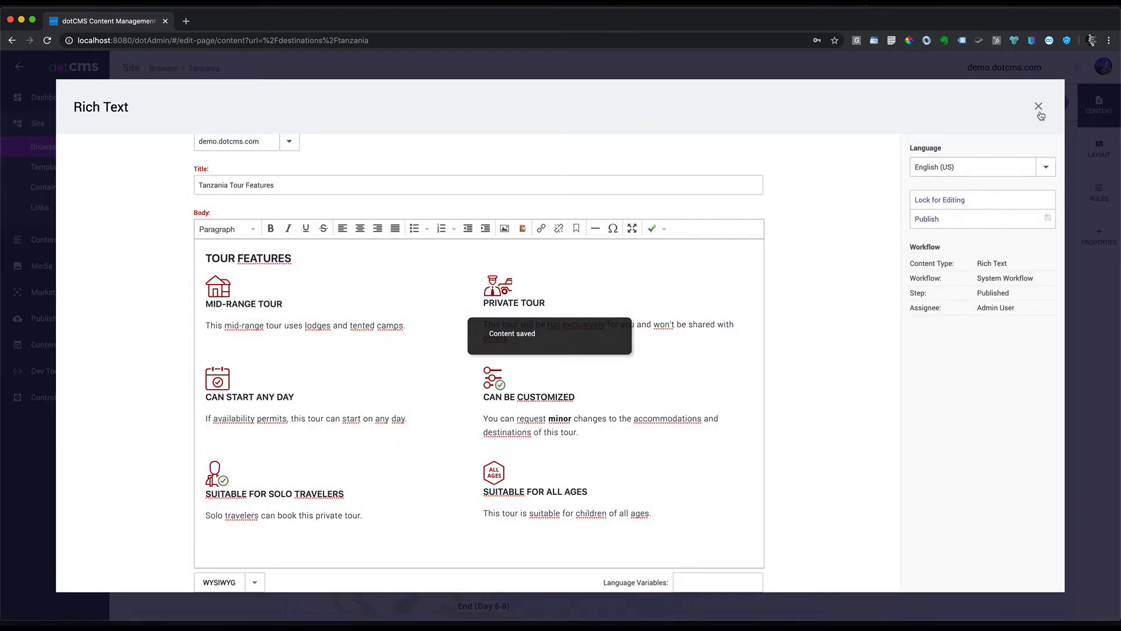
pyautogui.click(1038, 107)
# Step: Start a new Rich Text item from the right container's content search
pyautogui.scroll(-10, 885, 270)
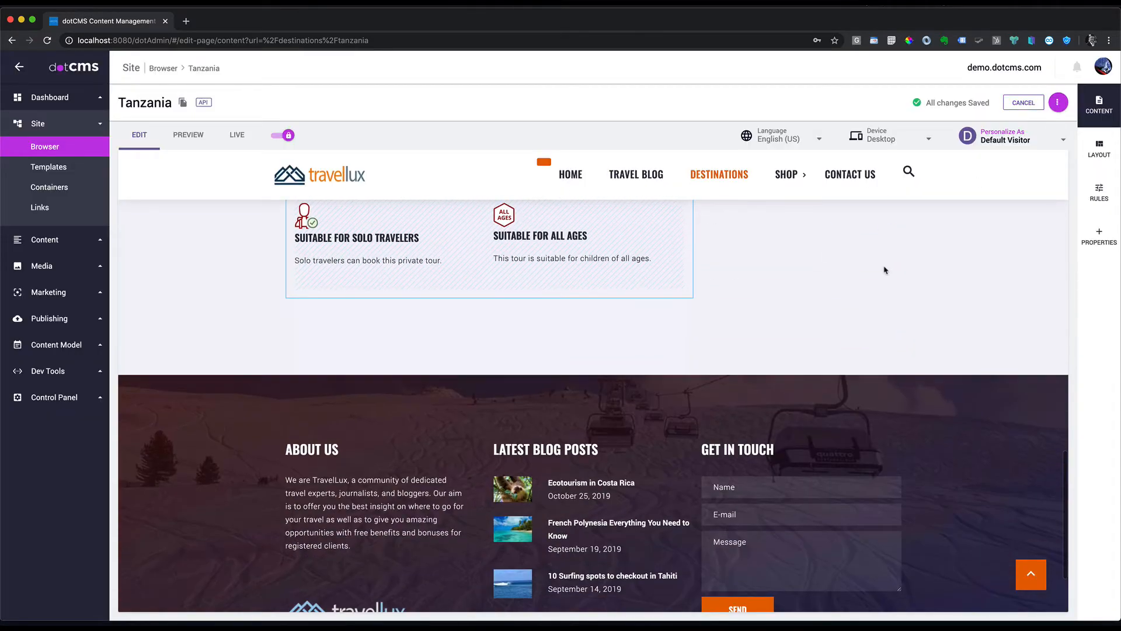
pyautogui.scroll(8, 885, 269)
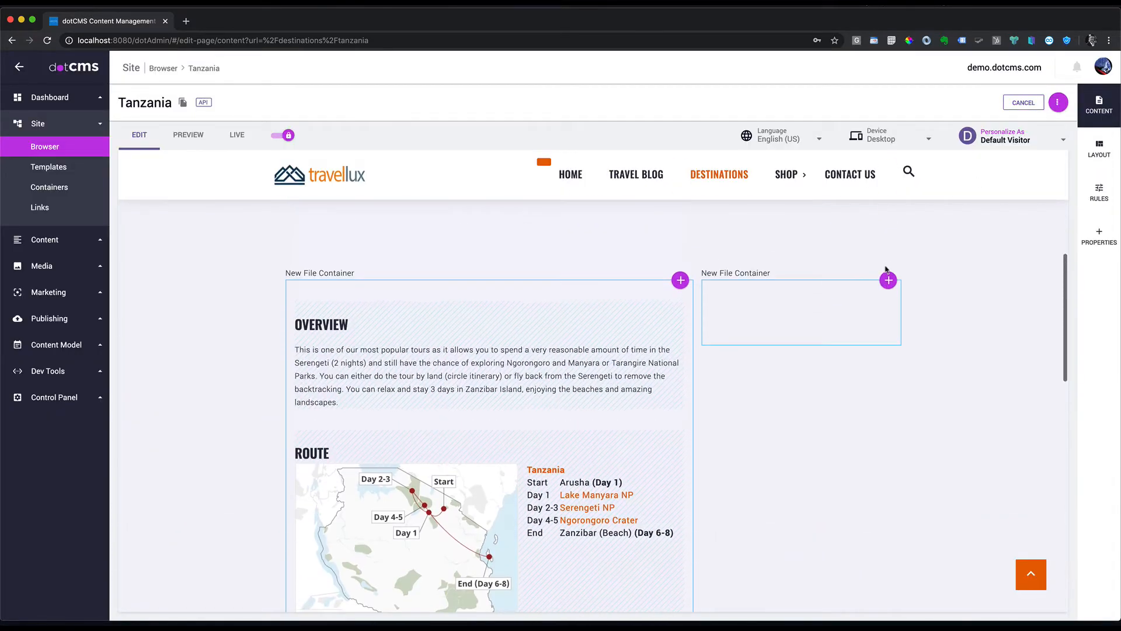
pyautogui.click(888, 275)
pyautogui.click(893, 293)
pyautogui.click(1034, 159)
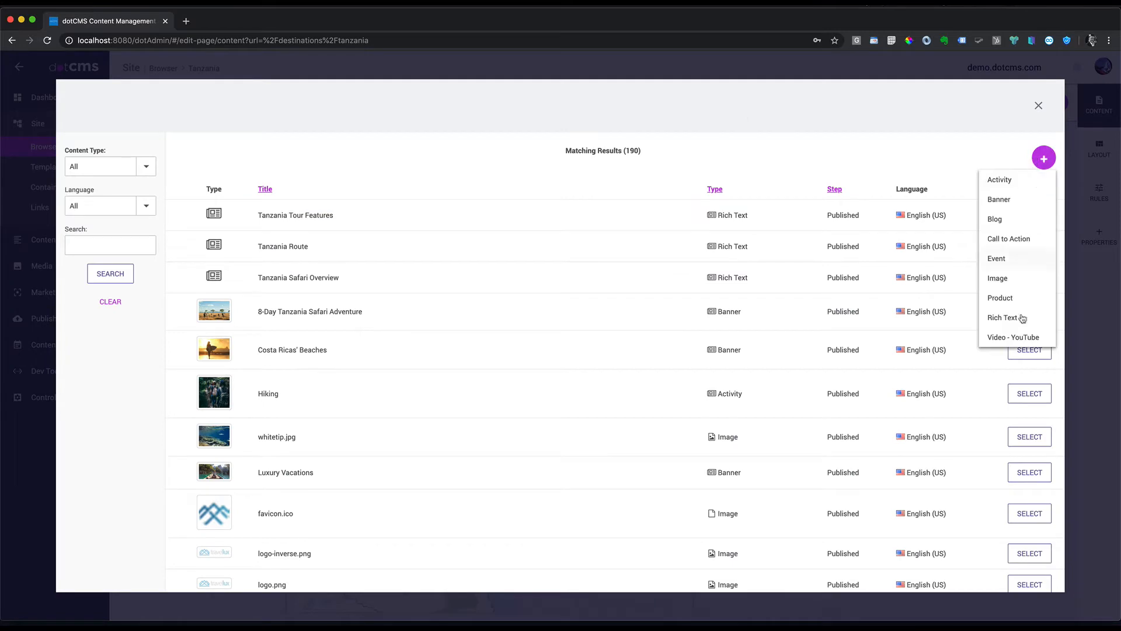
pyautogui.click(1002, 317)
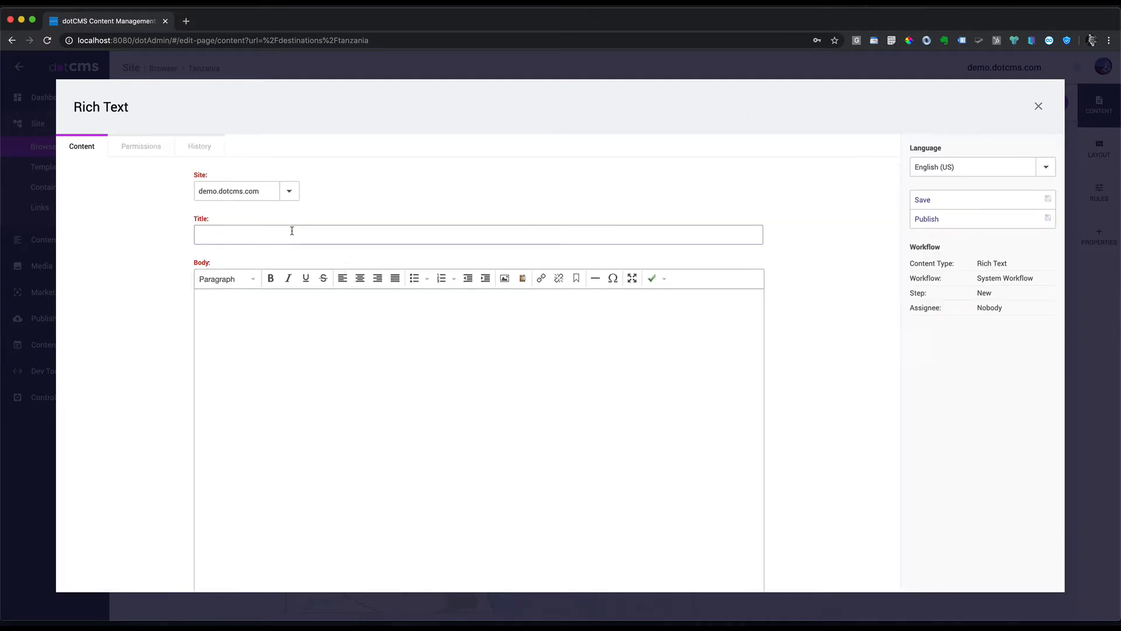
# Step: Fill in 'Tanzania Activities' with the Activities & Transportation body and publish it
pyautogui.write('Tanzania Activities')
pyautogui.scroll(-3, 342, 251)
pyautogui.write('ACTIVITIES & TRANSPORTATION Activities: game drives Game drives: open-sided 4x4 vehicle & pop-up roof 4x4 vehicle Getting around: pop-up roof 4x4 vehicle & air transfer A transfer from and back to the airport is included')
pyautogui.scroll(1, 335, 250)
pyautogui.click(941, 225)
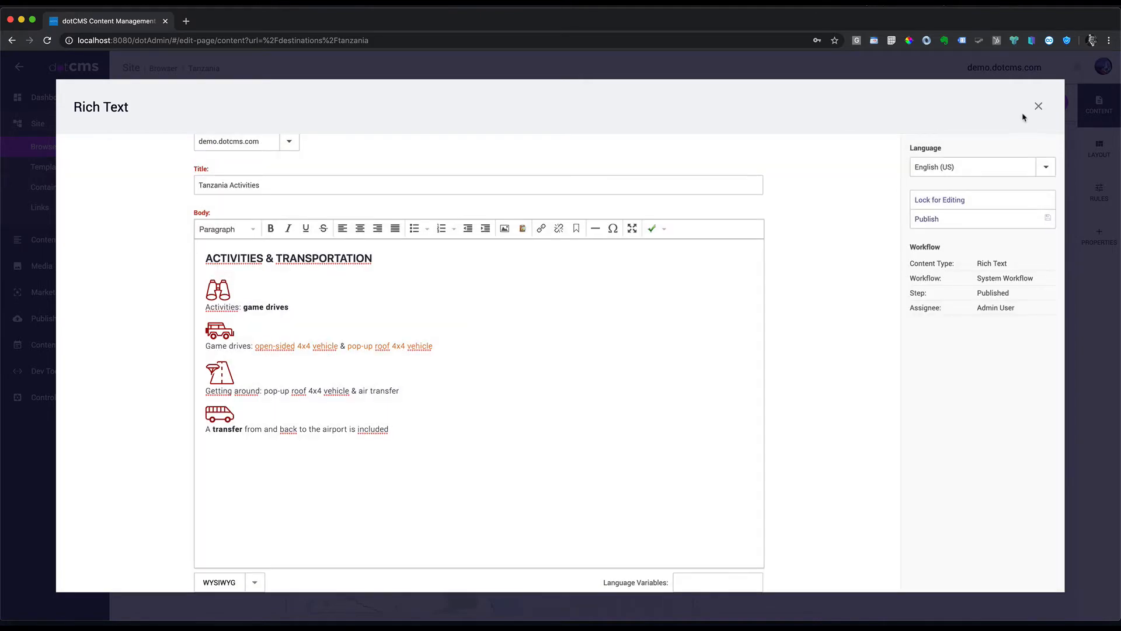
pyautogui.click(1039, 106)
pyautogui.scroll(-10, 916, 250)
pyautogui.scroll(-6, 904, 257)
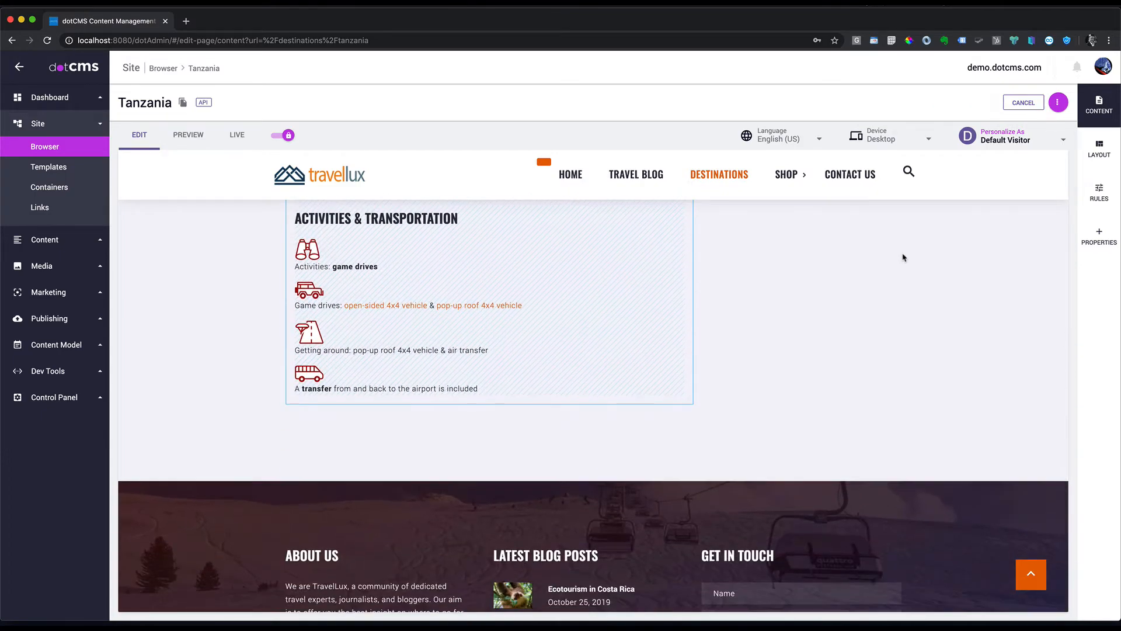
# Step: Add the existing Tanzania Accommodation content to the main container
pyautogui.scroll(15, 904, 257)
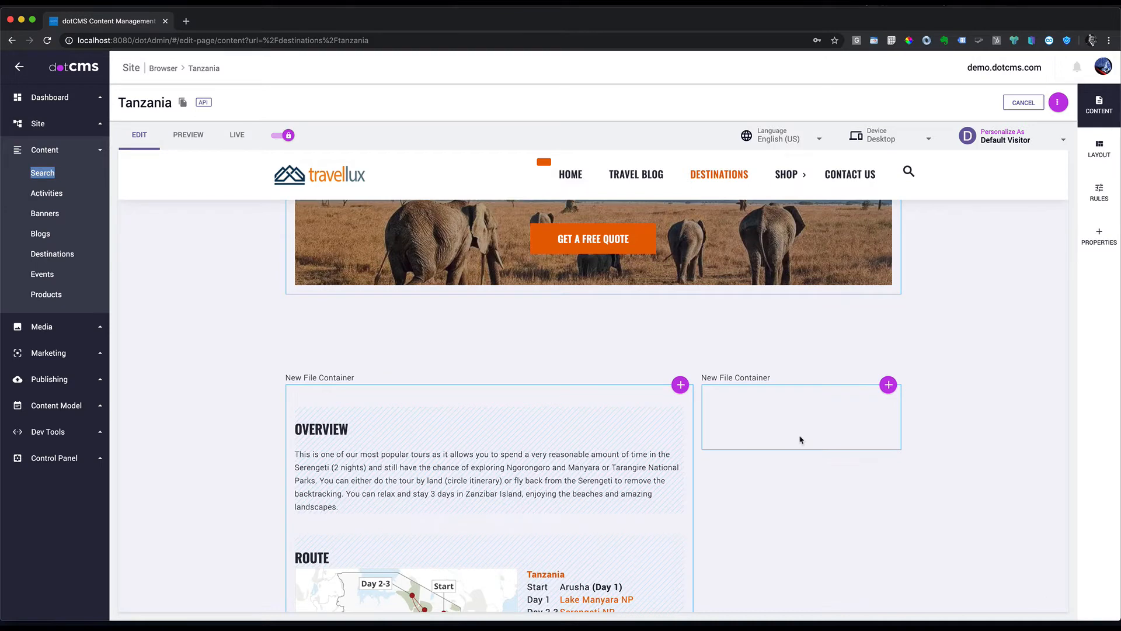
pyautogui.click(681, 387)
pyautogui.click(654, 405)
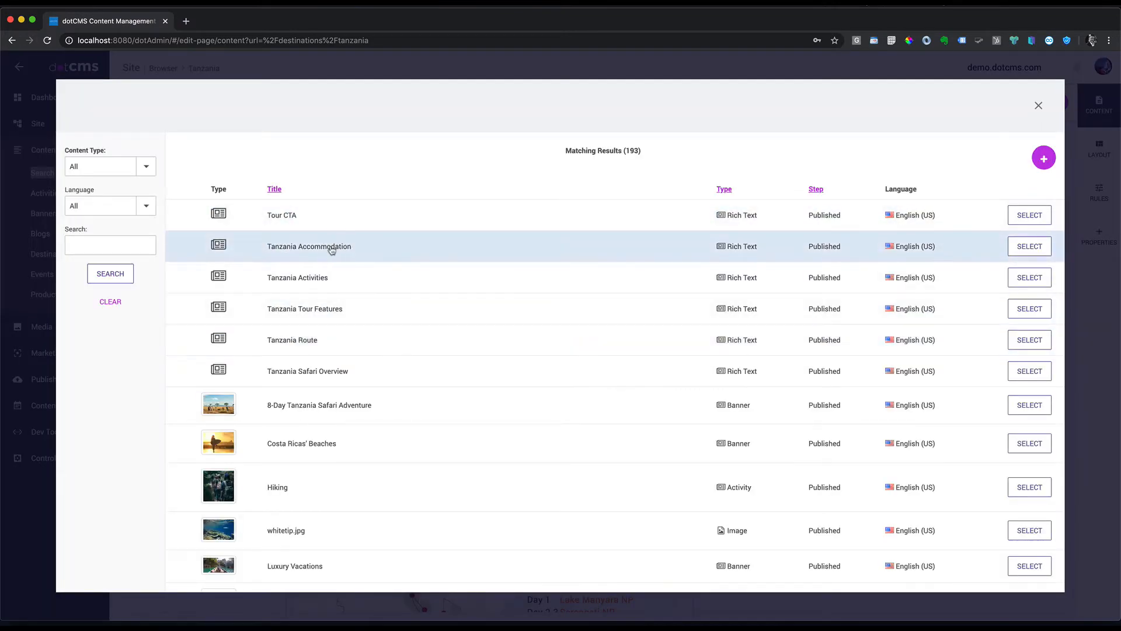
pyautogui.click(1034, 247)
pyautogui.scroll(-15, 729, 390)
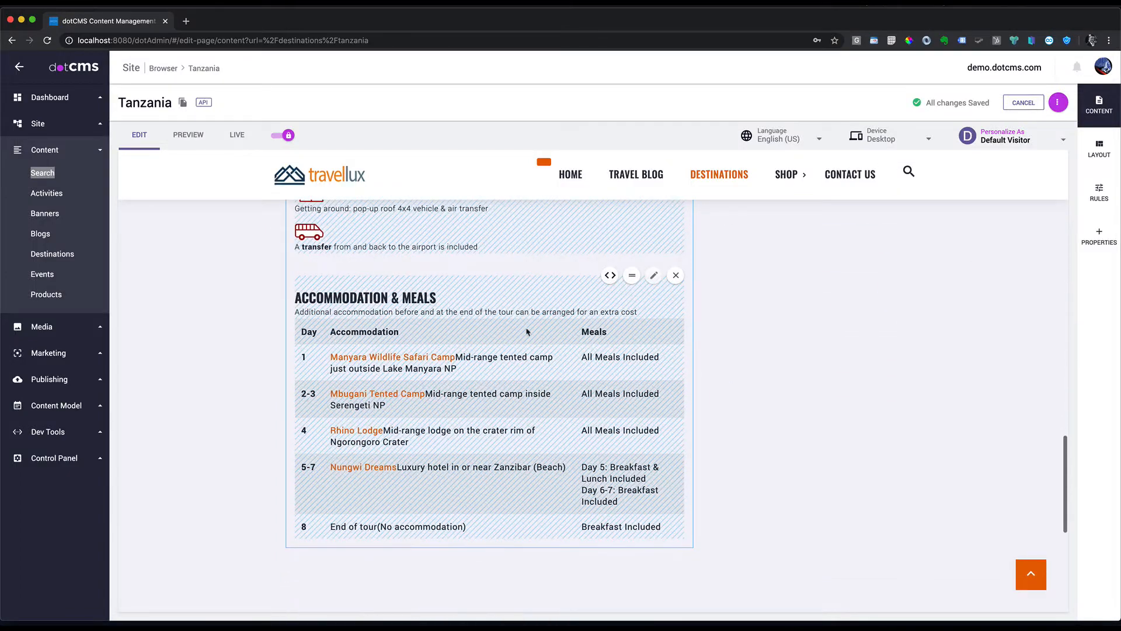
pyautogui.scroll(-6, 697, 375)
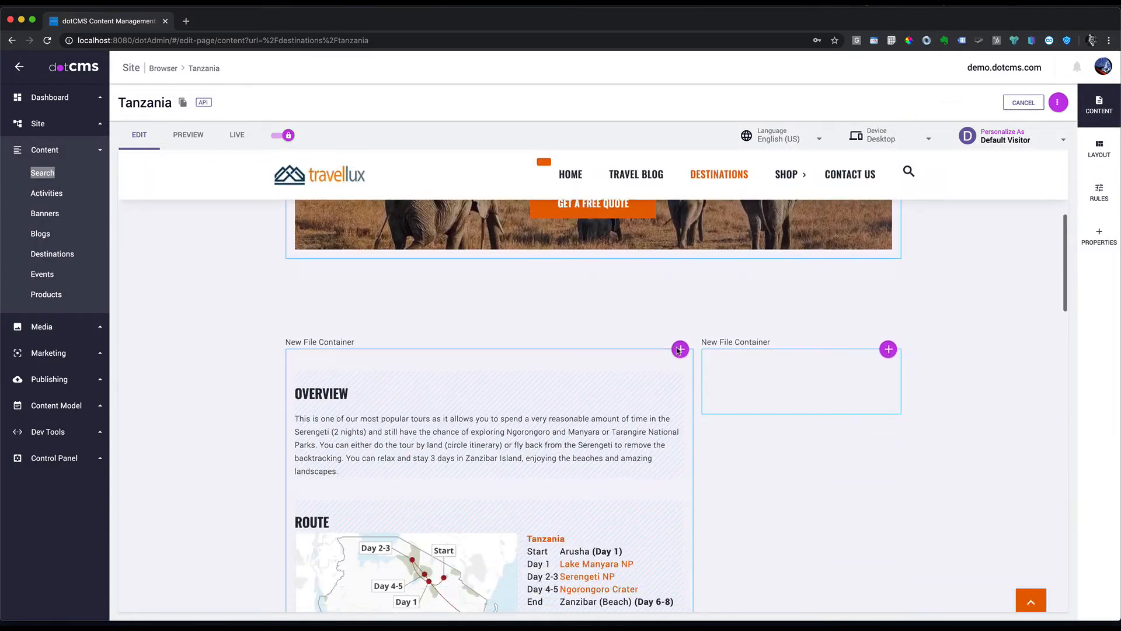
# Step: Add the existing Tour CTA content below it in the same container
pyautogui.click(680, 349)
pyautogui.click(651, 368)
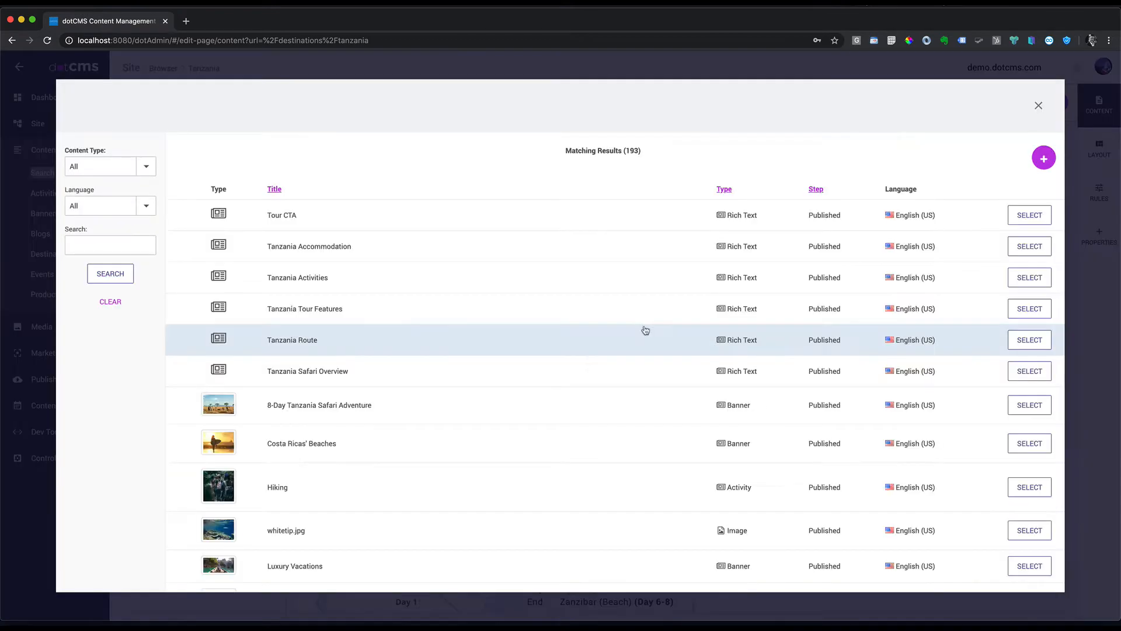
pyautogui.click(1031, 220)
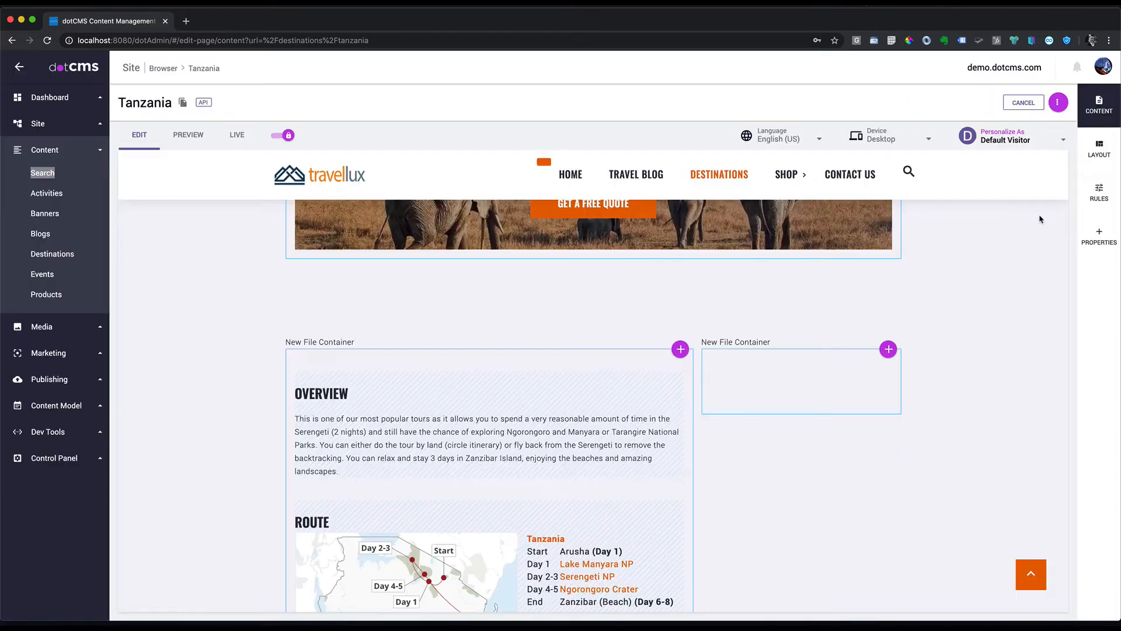
pyautogui.scroll(-10, 712, 401)
pyautogui.scroll(-10, 712, 402)
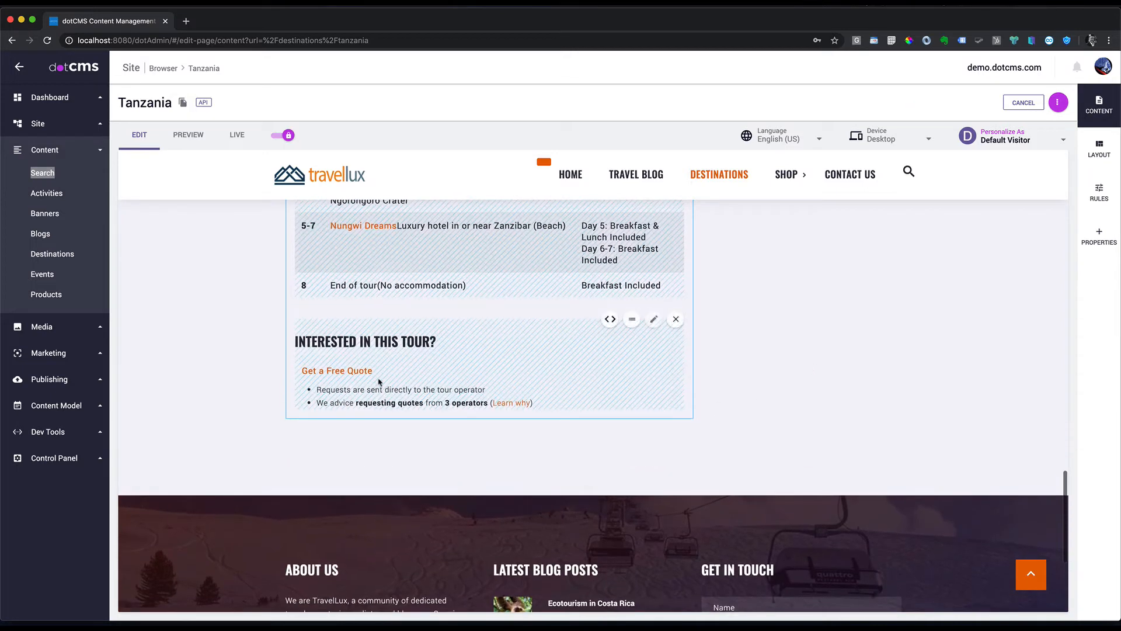
# Step: Open the Interested In This Tour block and check its References
pyautogui.moveTo(592, 349)
pyautogui.click(654, 319)
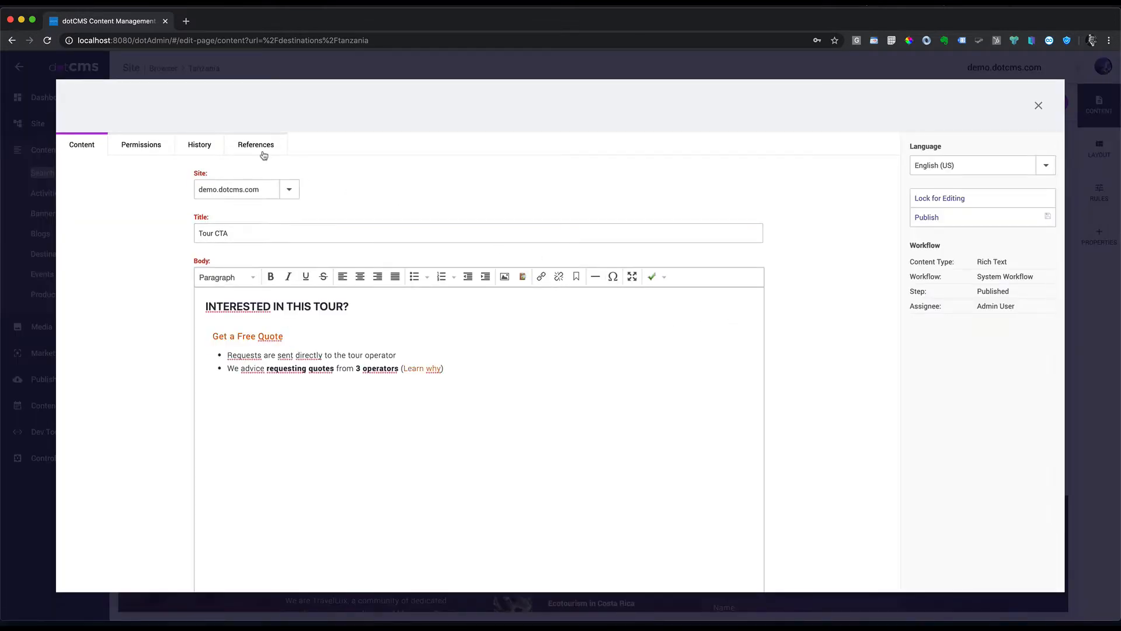
pyautogui.click(263, 156)
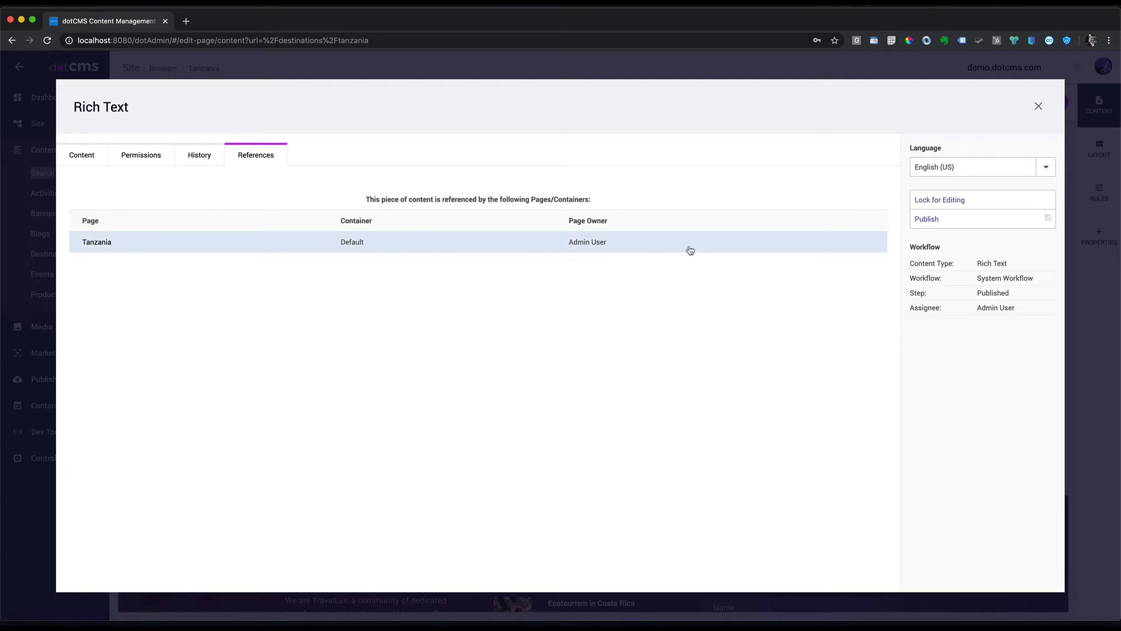
pyautogui.click(1039, 107)
pyautogui.scroll(15, 772, 365)
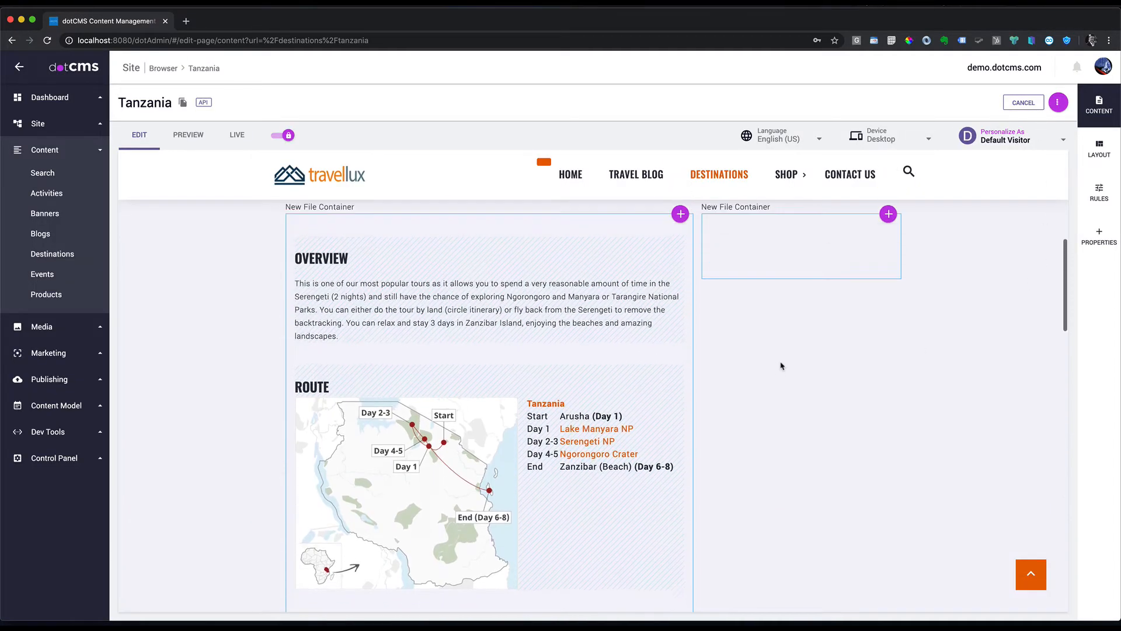
# Step: Create a new Rich Text in the right container titled 'Request a Quote'
pyautogui.scroll(-2, 868, 380)
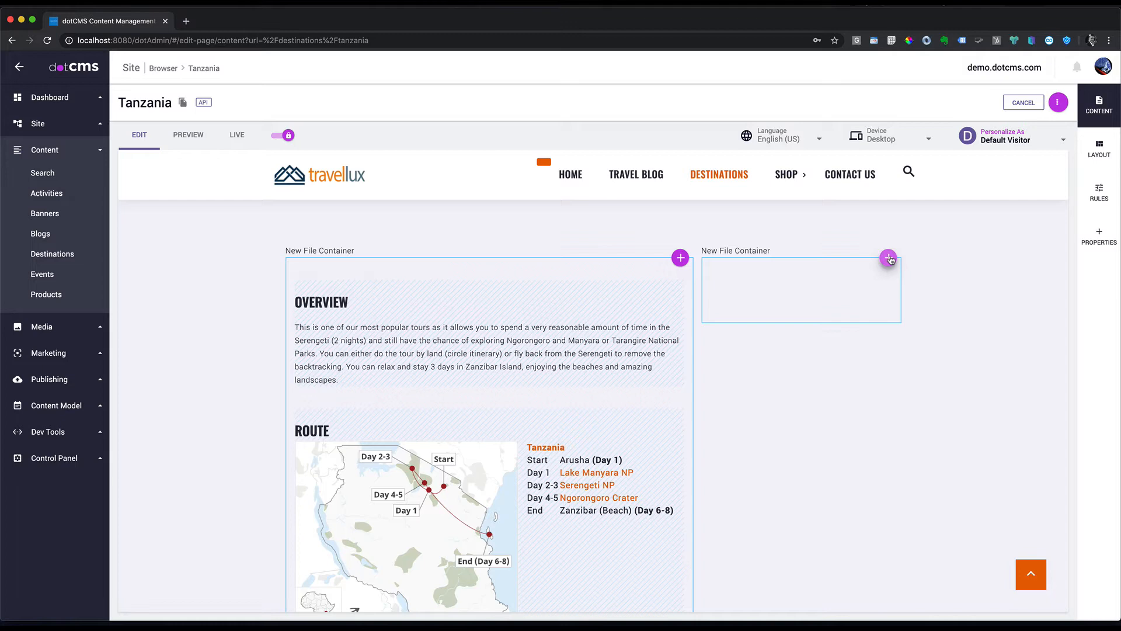
pyautogui.click(889, 258)
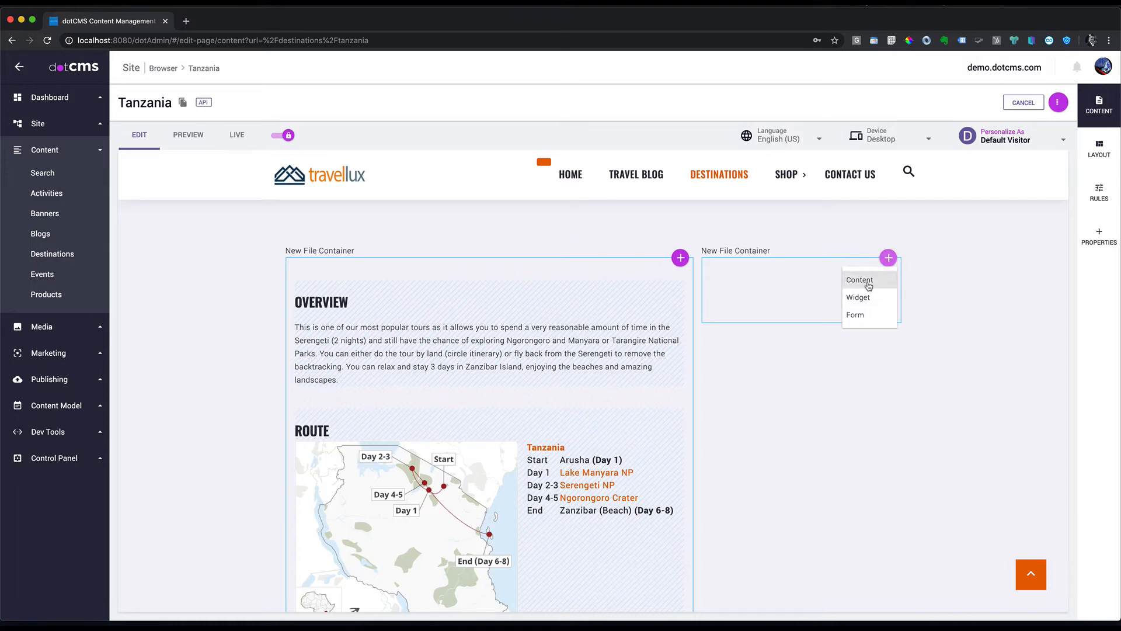
pyautogui.click(869, 285)
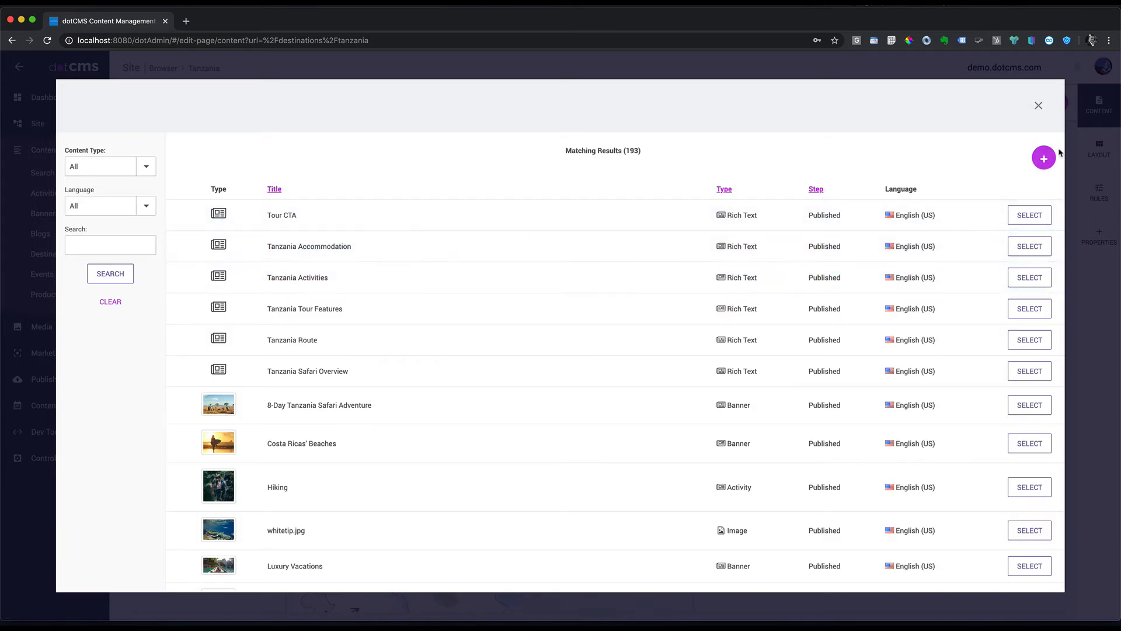
pyautogui.click(1043, 157)
pyautogui.click(1006, 318)
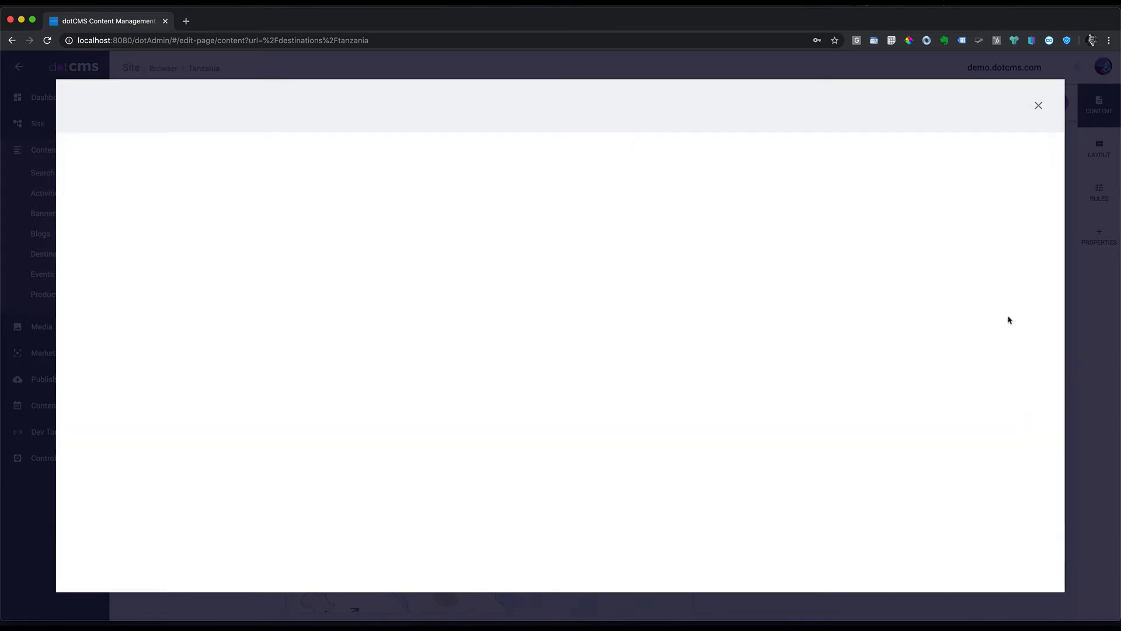
pyautogui.click(256, 231)
pyautogui.write('Request a Quote')
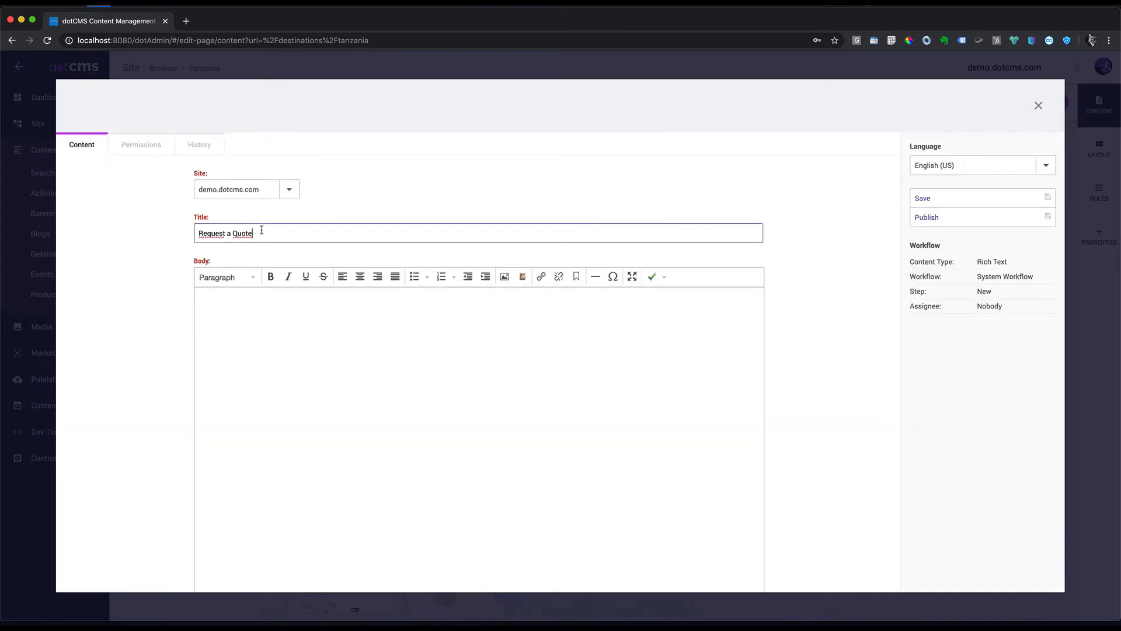
# Step: Paste the Request a Quote body, format it as Header 3, and publish
pyautogui.click(246, 312)
pyautogui.write('Request a Quote')
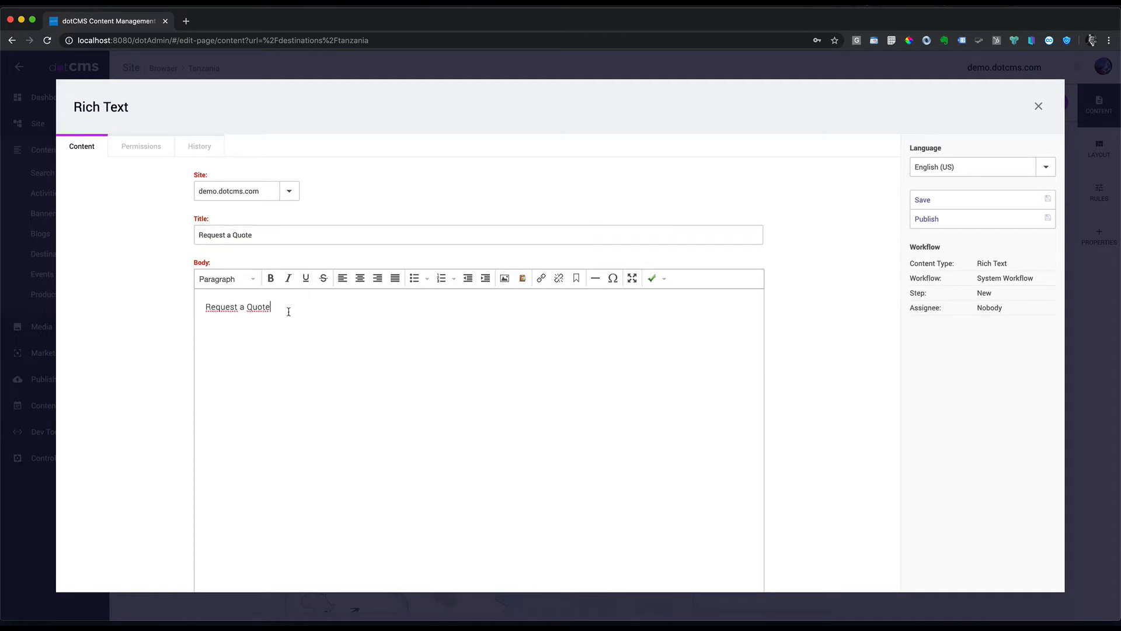
pyautogui.tripleClick(280, 309)
pyautogui.press('super+c')
pyautogui.click(253, 279)
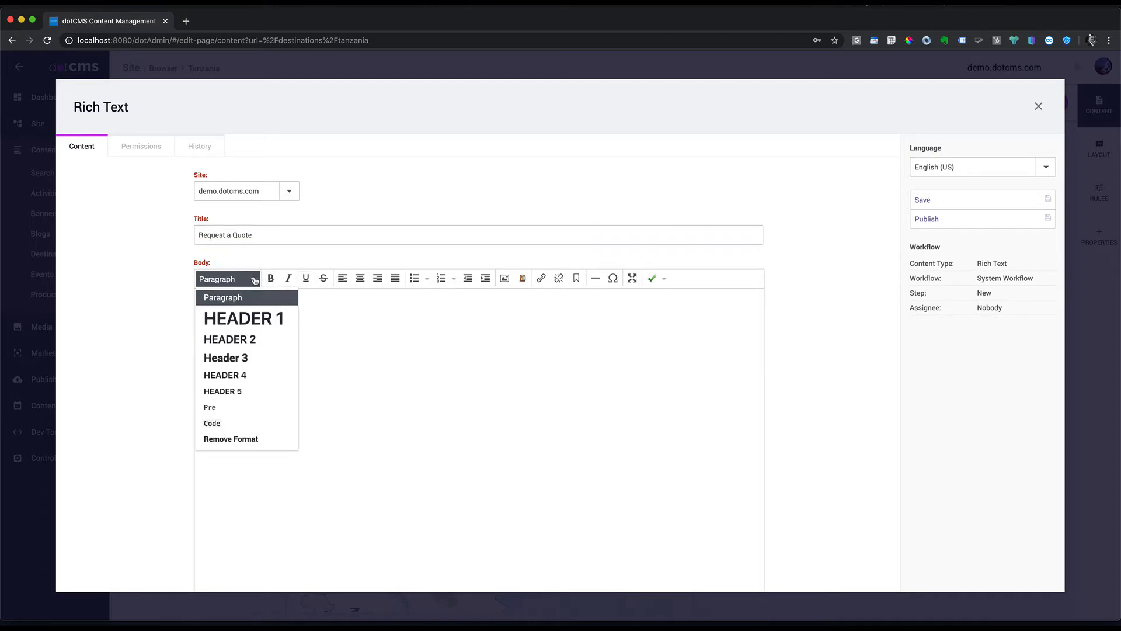
pyautogui.click(245, 362)
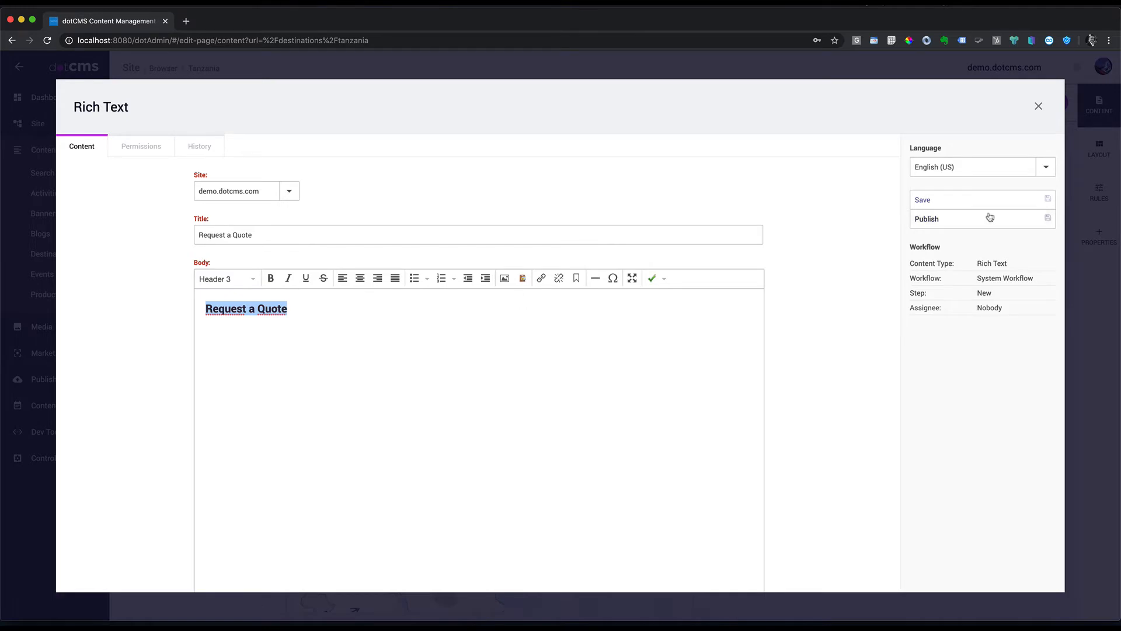
pyautogui.click(945, 220)
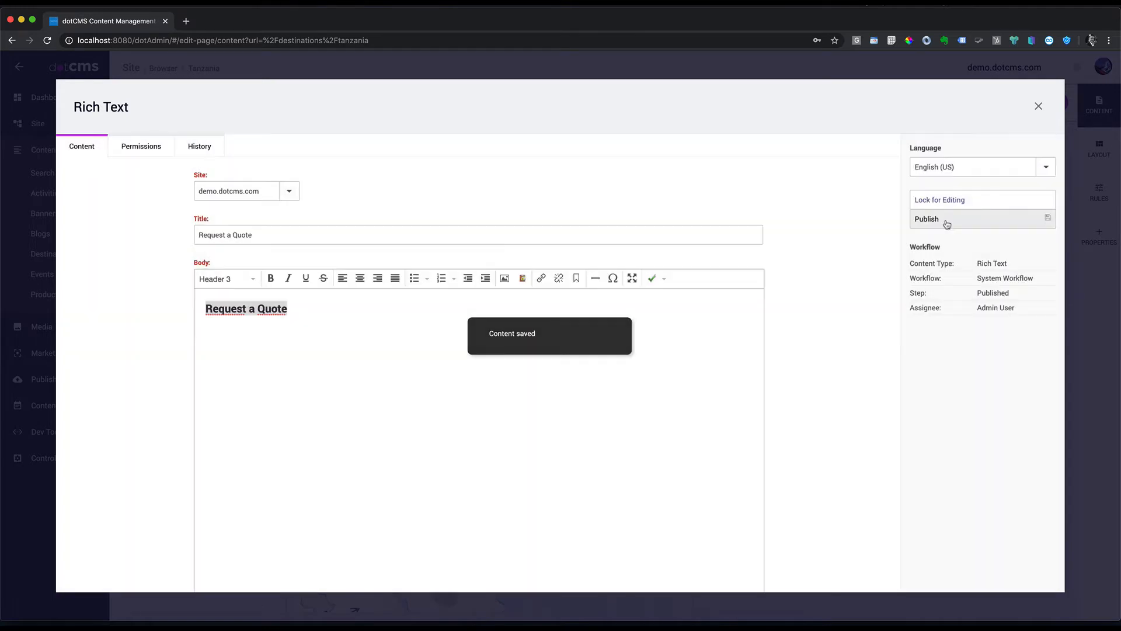
pyautogui.click(1038, 106)
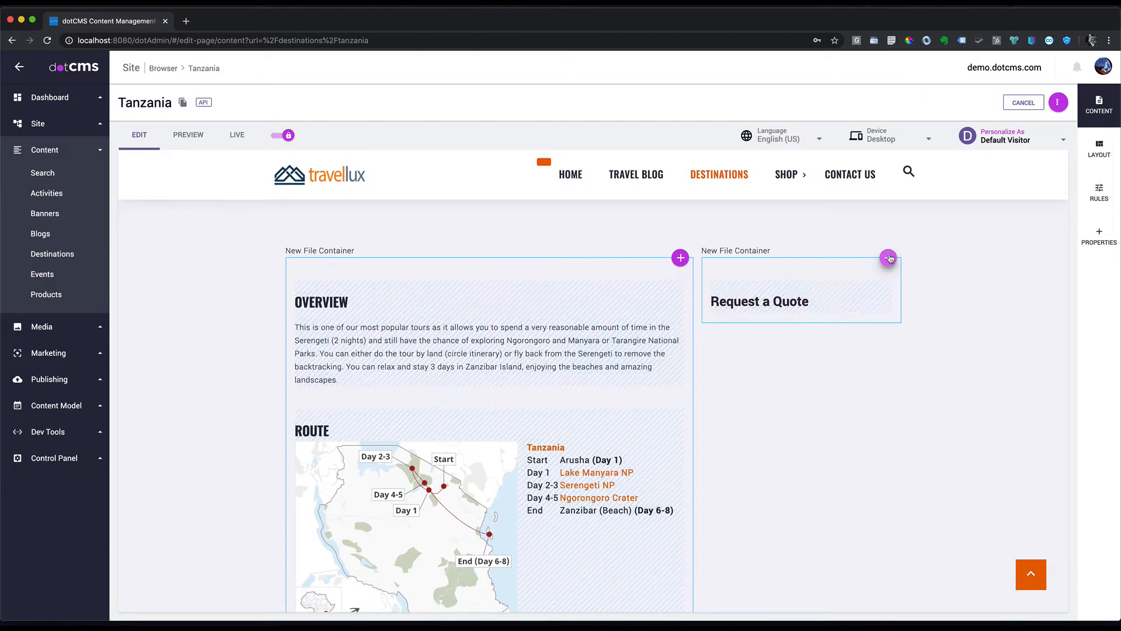
# Step: Open Marketing > Forms in a new tab and create a form named 'Request a Quote'
pyautogui.click(52, 354)
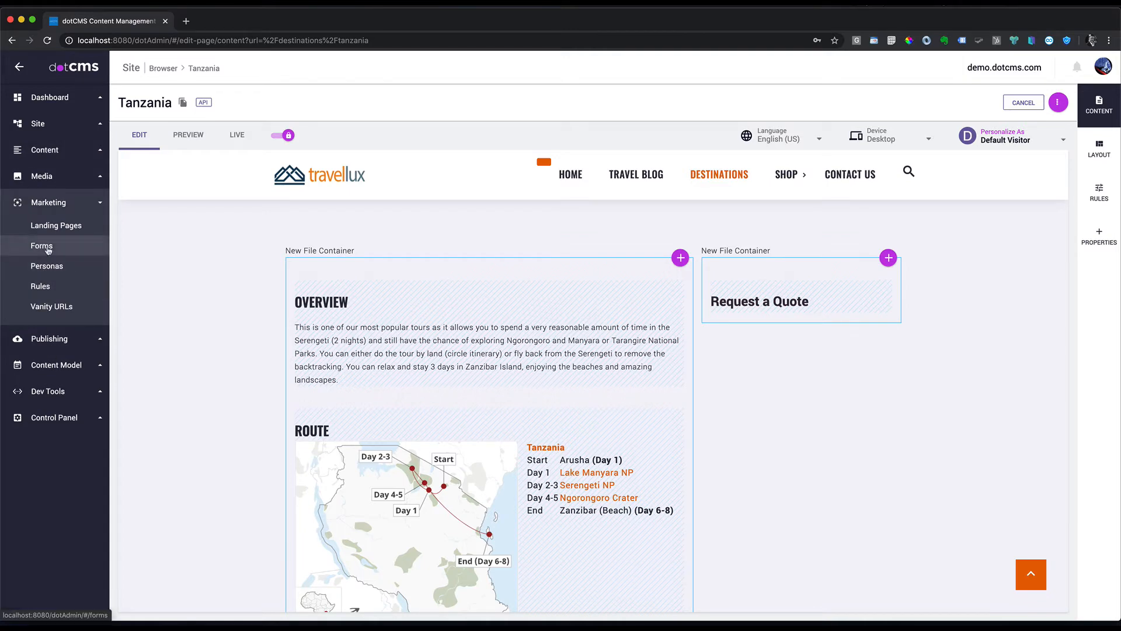
pyautogui.rightClick(45, 250)
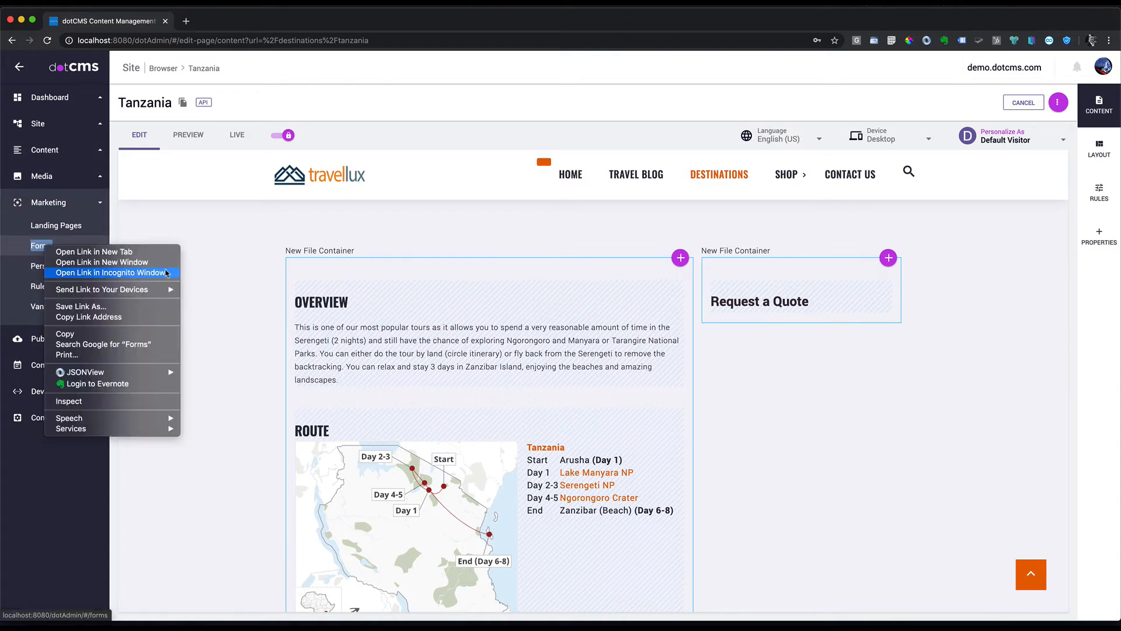
pyautogui.click(129, 253)
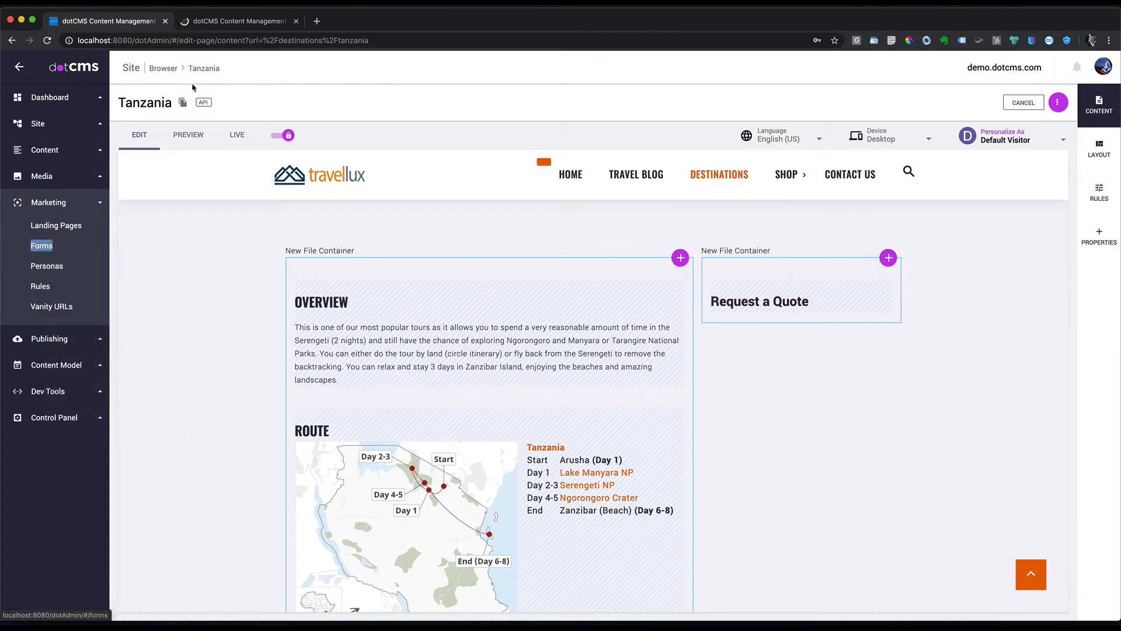
pyautogui.click(246, 21)
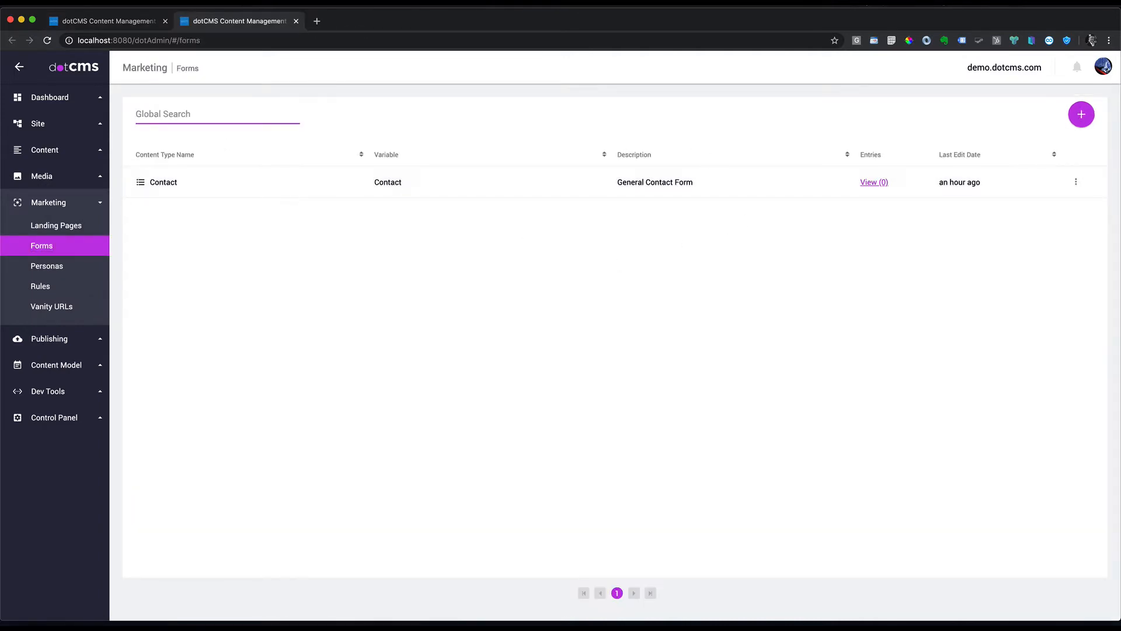
pyautogui.click(1081, 114)
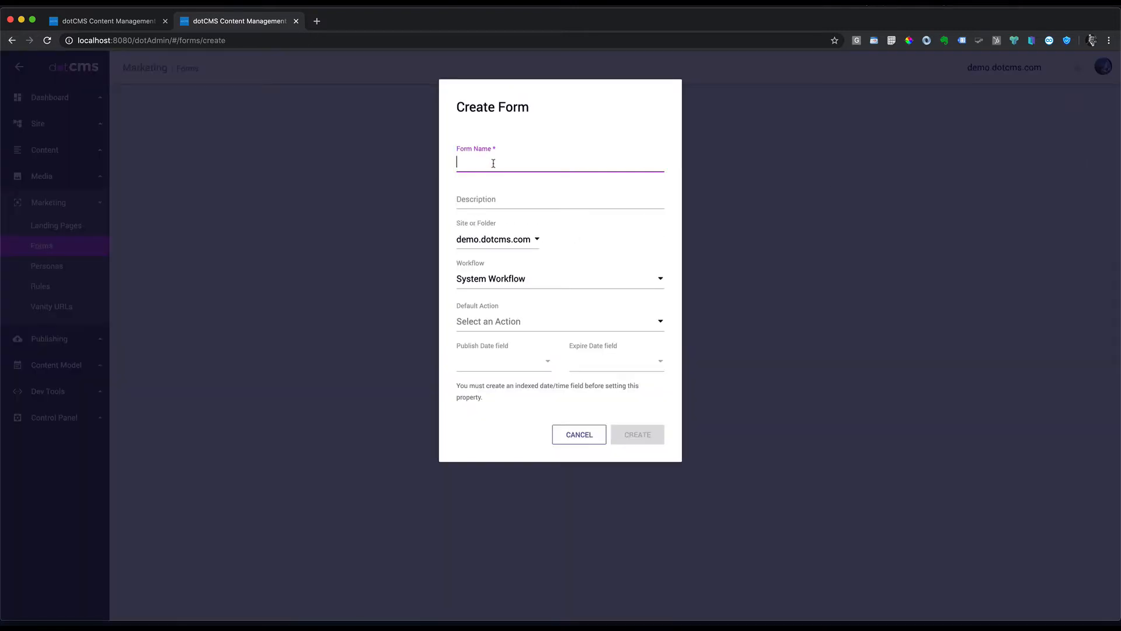
pyautogui.press('super+v')
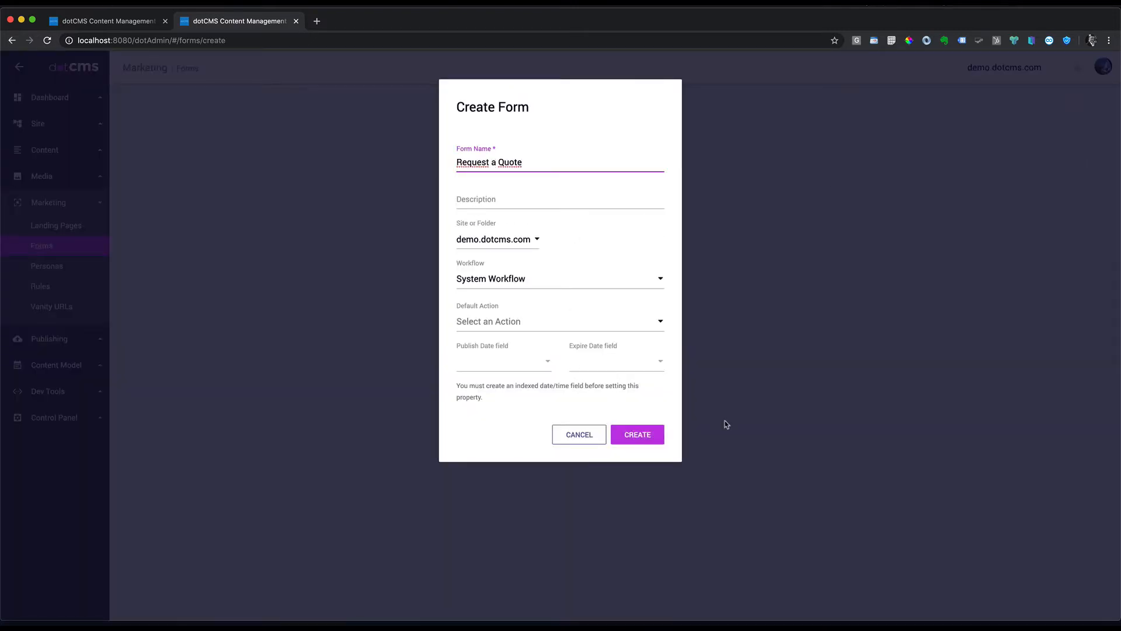
pyautogui.click(638, 435)
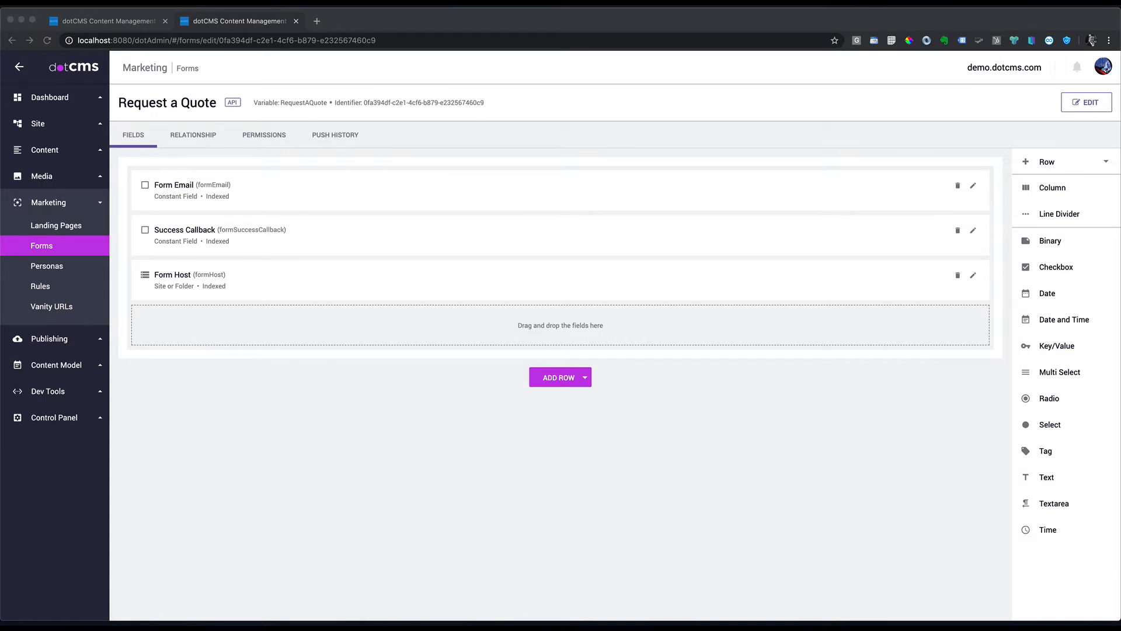
# Step: Edit the Form Email field's value and save it
pyautogui.click(973, 186)
pyautogui.click(485, 250)
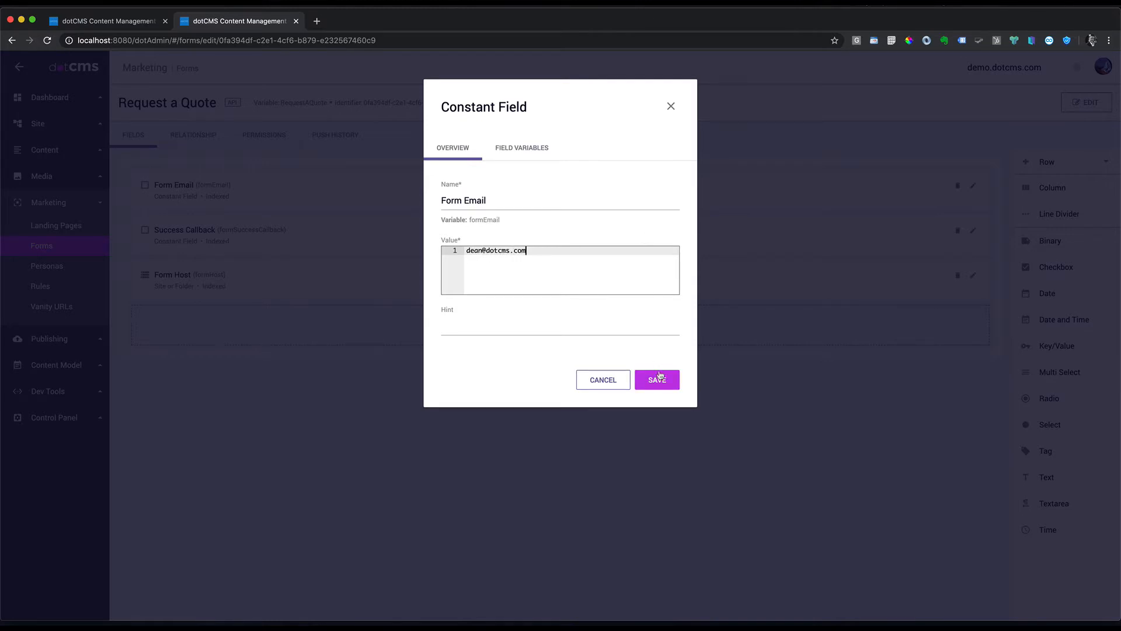
pyautogui.click(660, 374)
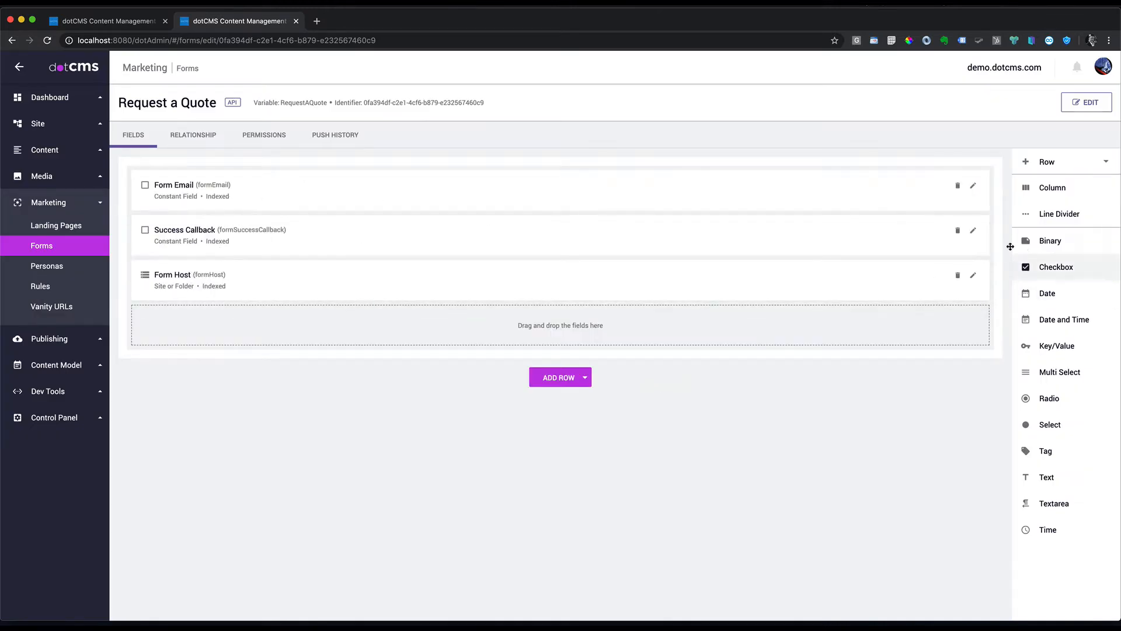
# Step: Change the Success Callback redirect path from thank-you to contact-us/thank-you and save
pyautogui.click(973, 231)
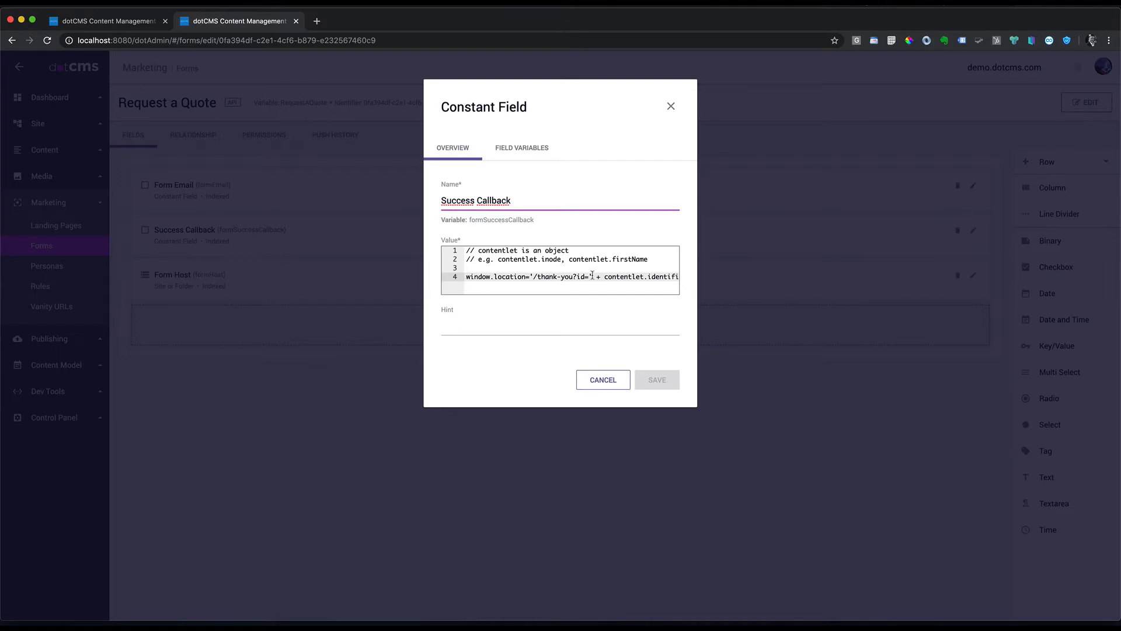
pyautogui.click(560, 278)
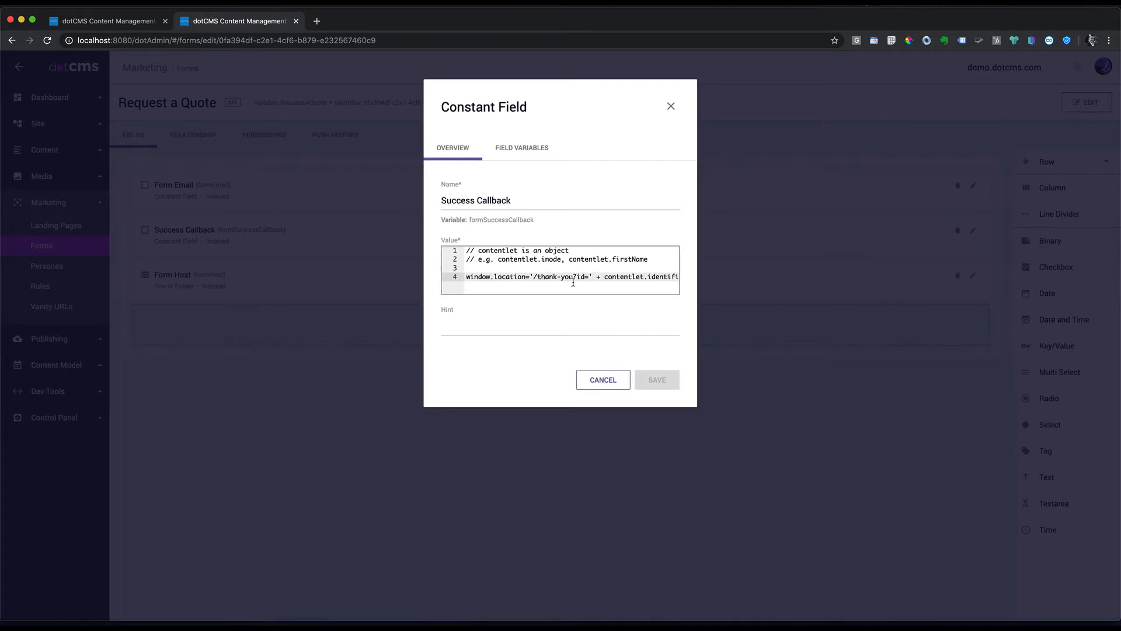
pyautogui.hscroll(2, 570, 284)
pyautogui.moveTo(525, 277); pyautogui.dragTo(560, 276)
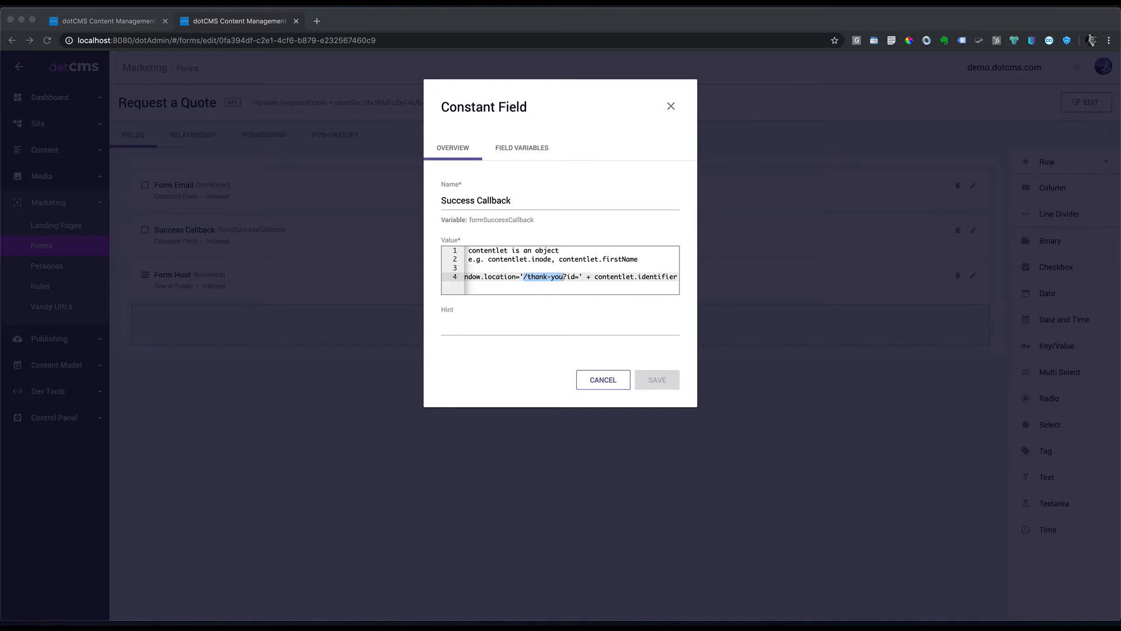
pyautogui.click(564, 278)
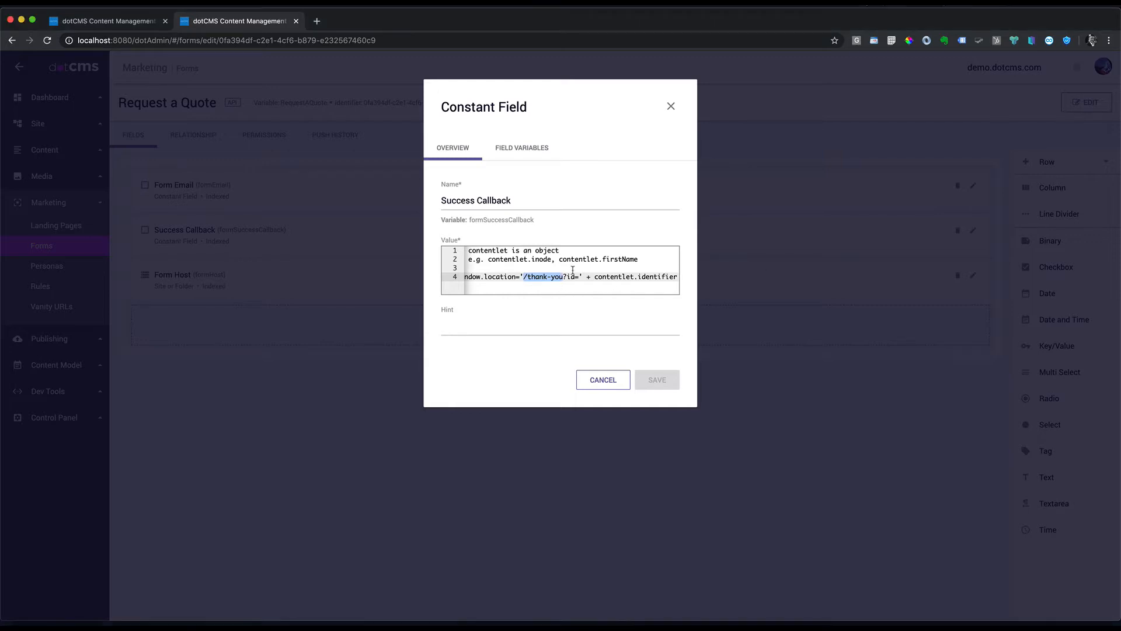
pyautogui.moveTo(563, 278); pyautogui.dragTo(526, 277)
pyautogui.write('contact-us/thank-you')
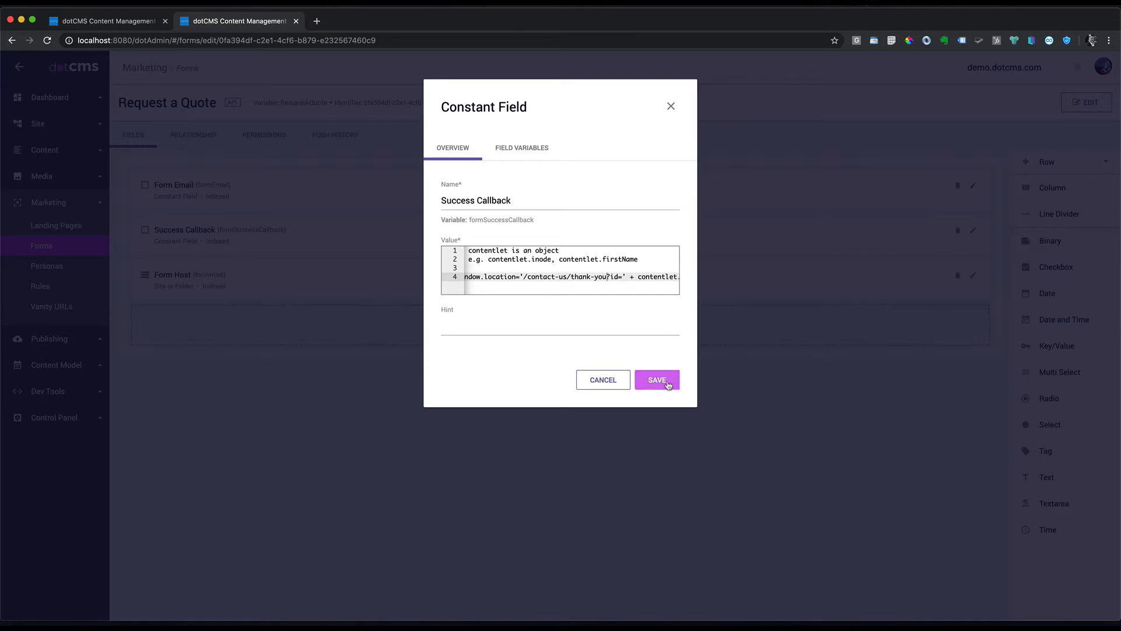
pyautogui.click(657, 381)
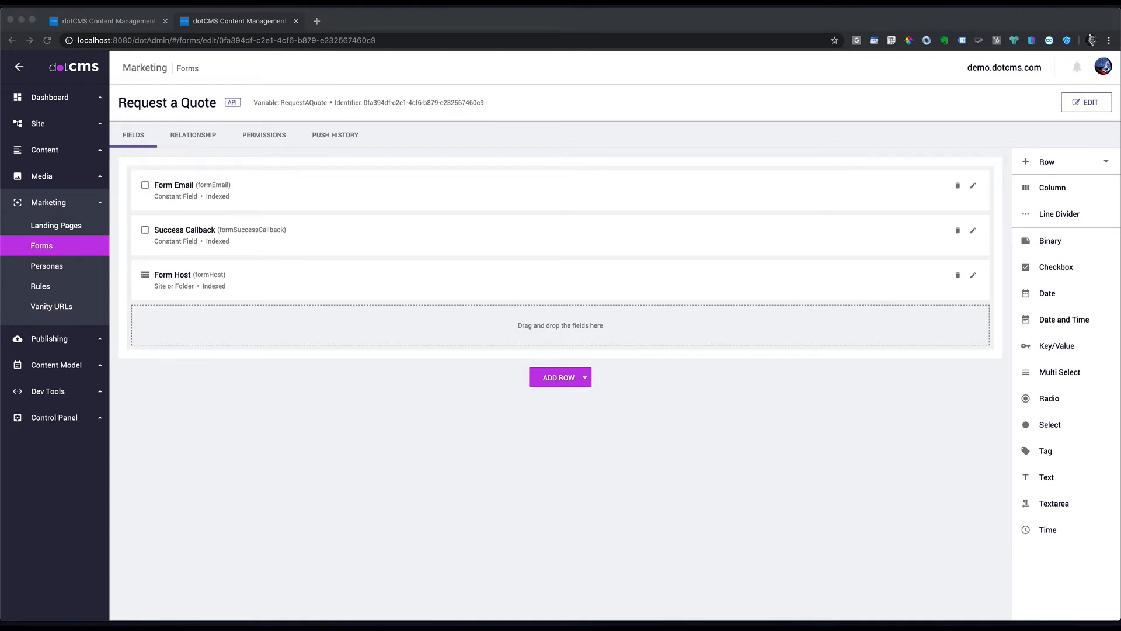
# Step: Add a 'First Name' text field that is required, user searchable and shown in list
pyautogui.click(1046, 478)
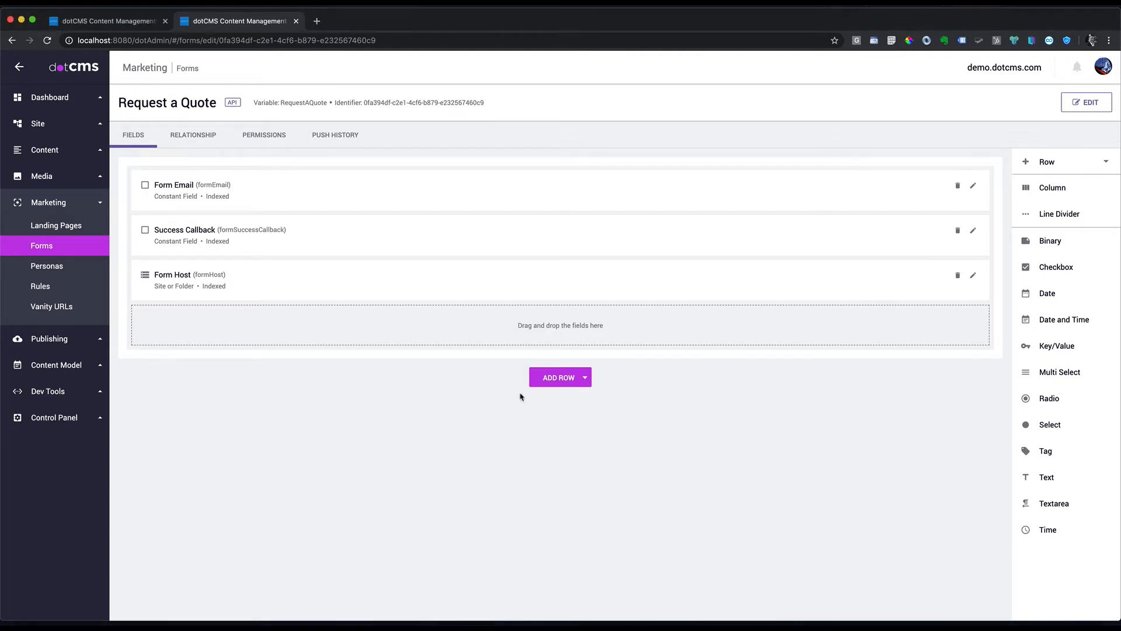
pyautogui.moveTo(1048, 477); pyautogui.dragTo(482, 327)
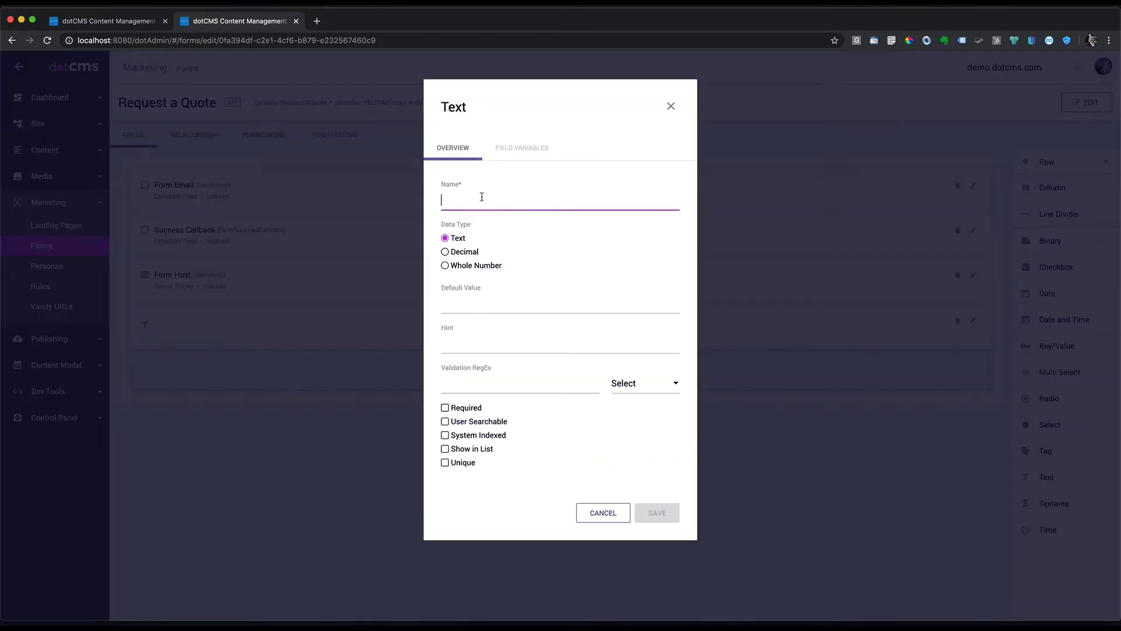
pyautogui.write('First Name')
pyautogui.click(446, 422)
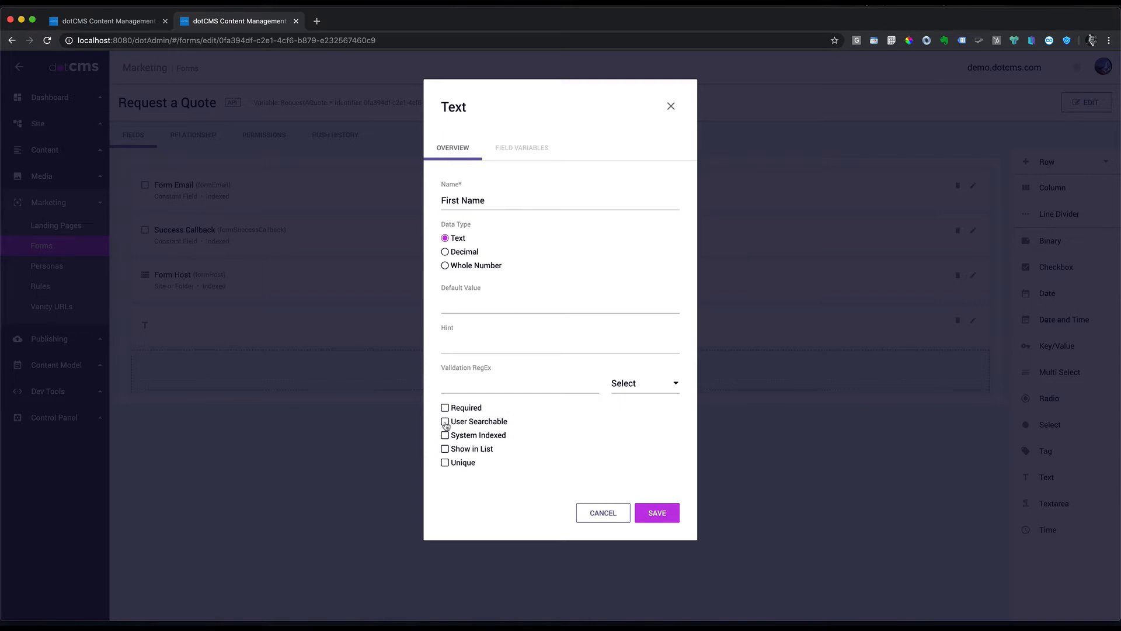
pyautogui.click(447, 408)
pyautogui.click(445, 449)
pyautogui.click(676, 514)
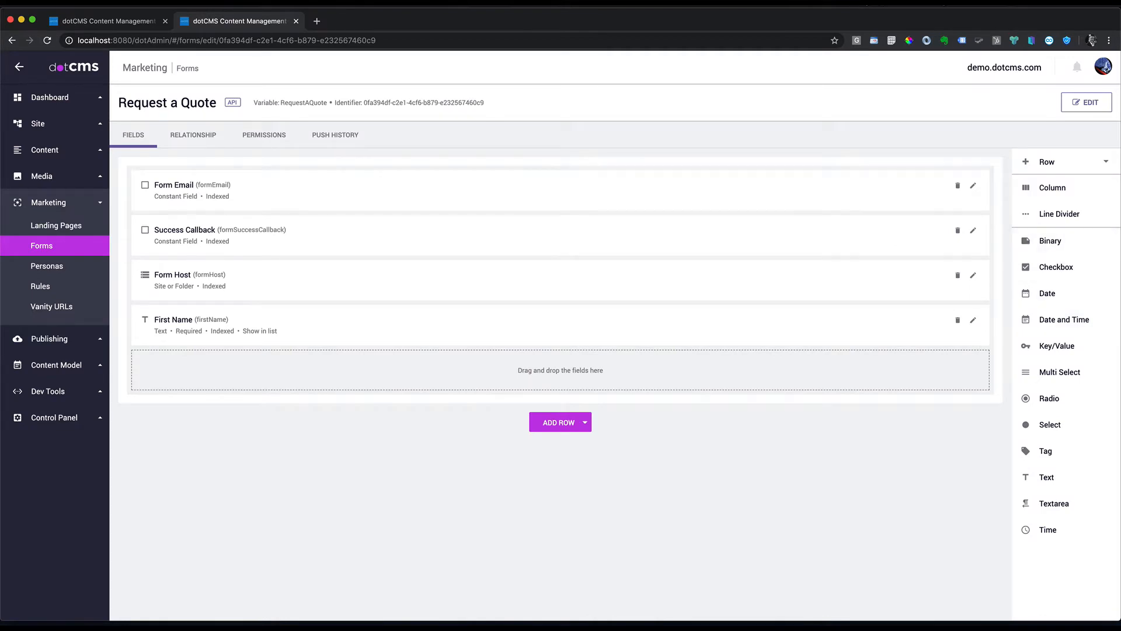
# Step: Add a 'Last Name' text field that is required, user searchable and shown in list
pyautogui.moveTo(1046, 477); pyautogui.dragTo(508, 374)
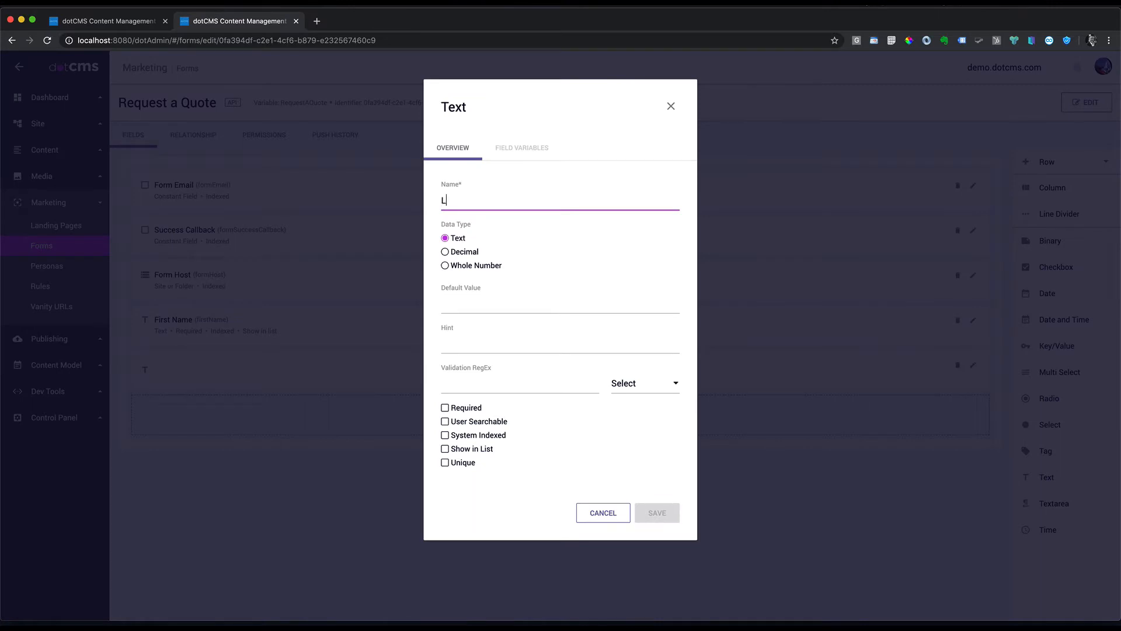
pyautogui.write('Last Name')
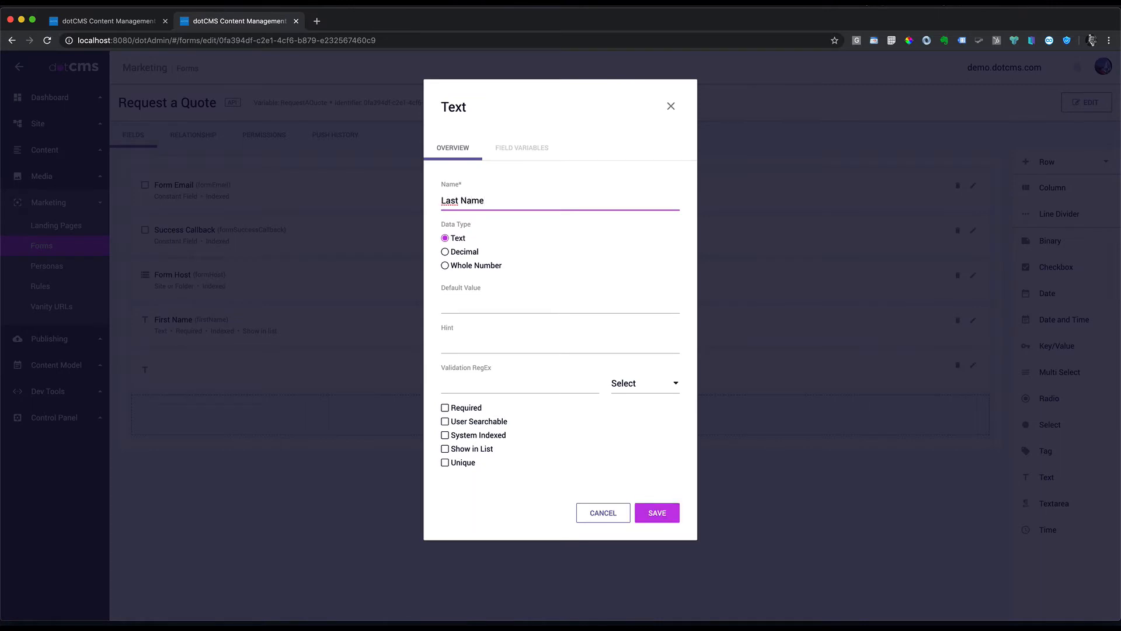
pyautogui.click(445, 408)
pyautogui.click(445, 421)
pyautogui.click(445, 448)
pyautogui.click(664, 513)
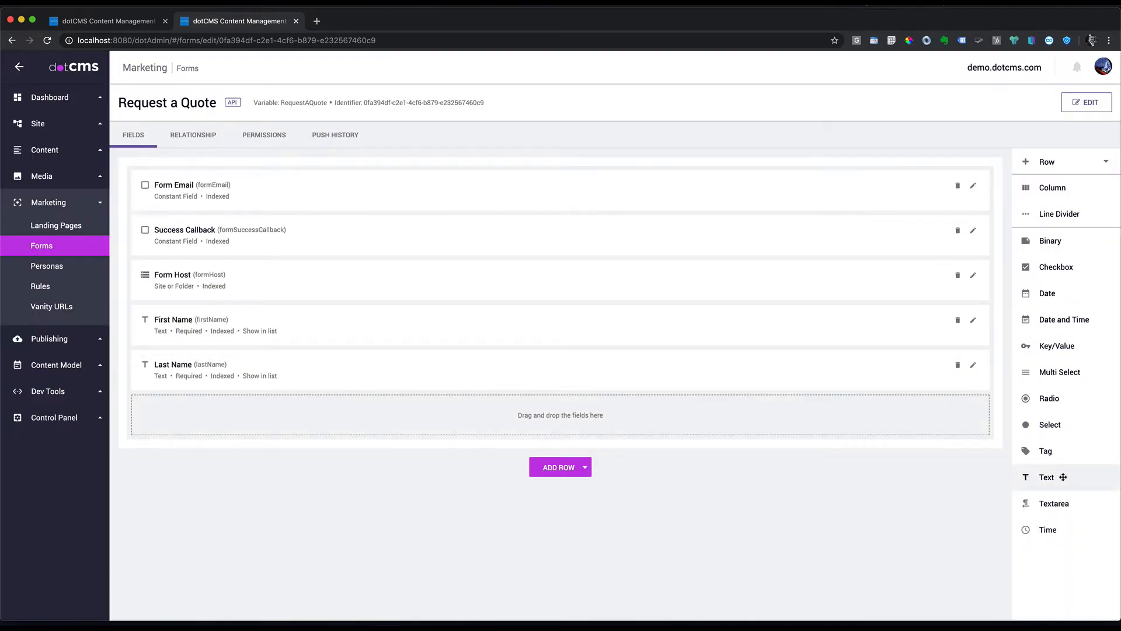
# Step: Add a required, searchable, listed 'Email' text field using the Email validation pattern
pyautogui.moveTo(1046, 479); pyautogui.dragTo(429, 415)
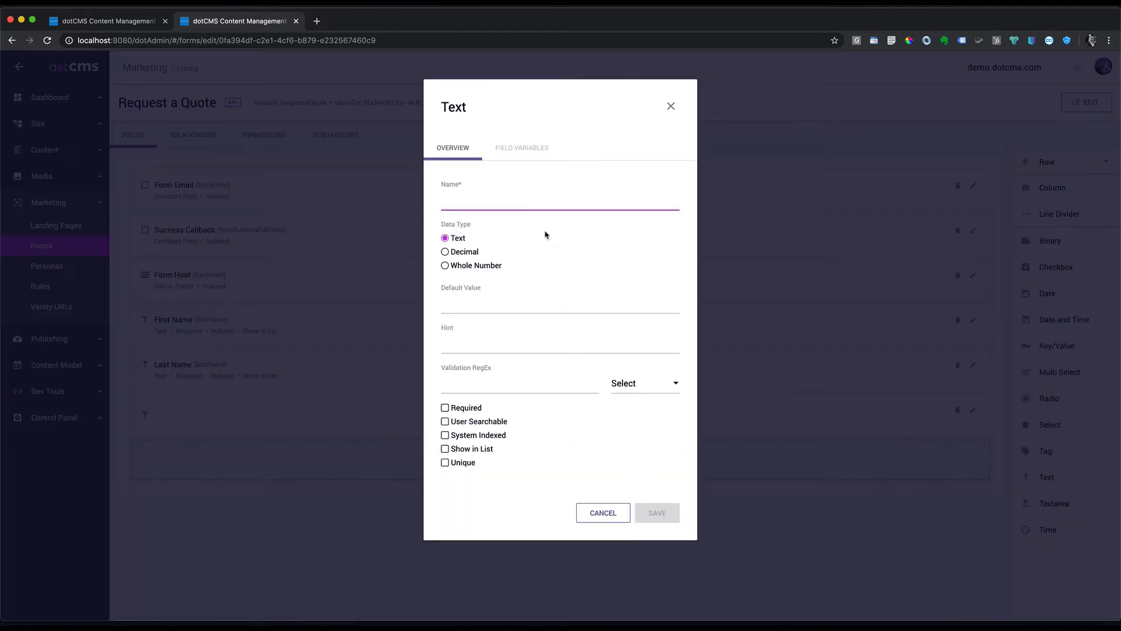
pyautogui.write('Email')
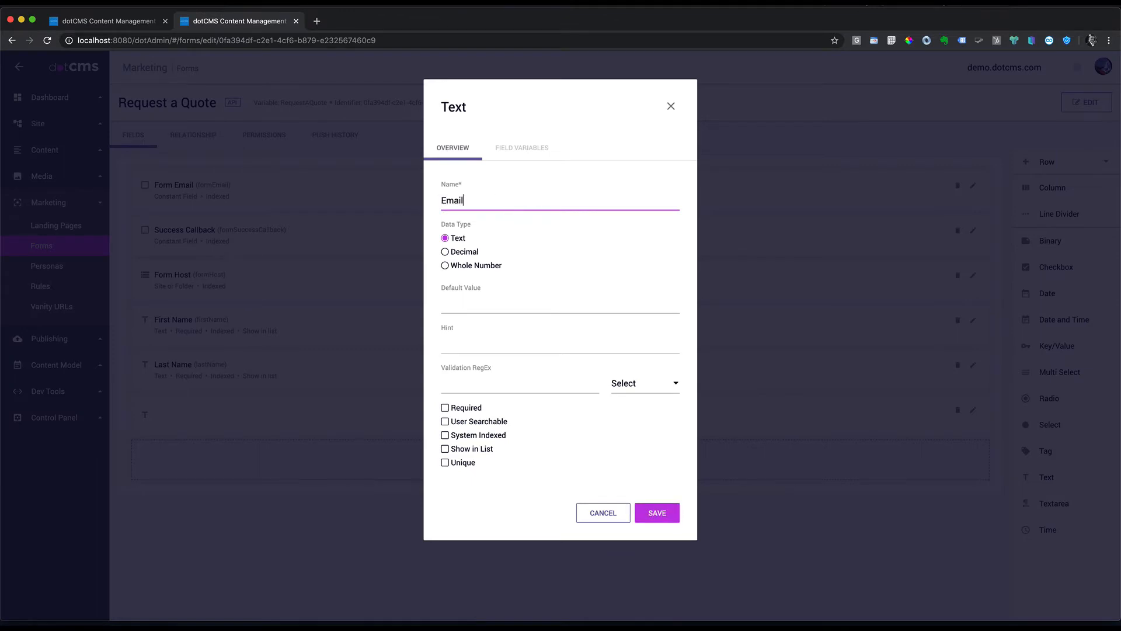
pyautogui.click(513, 329)
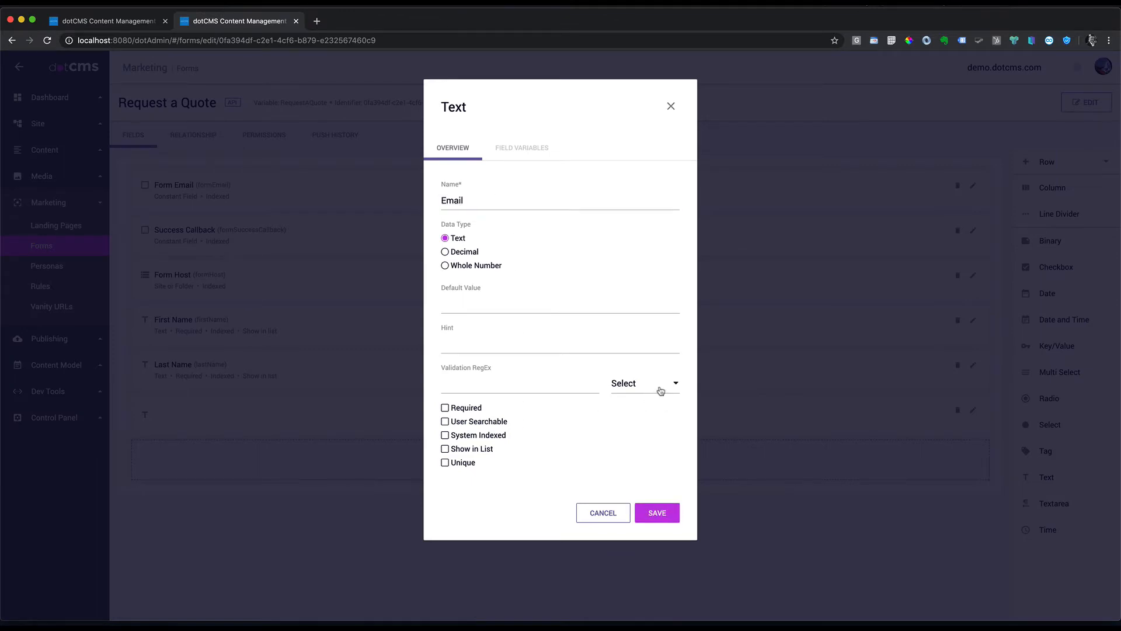
pyautogui.click(643, 384)
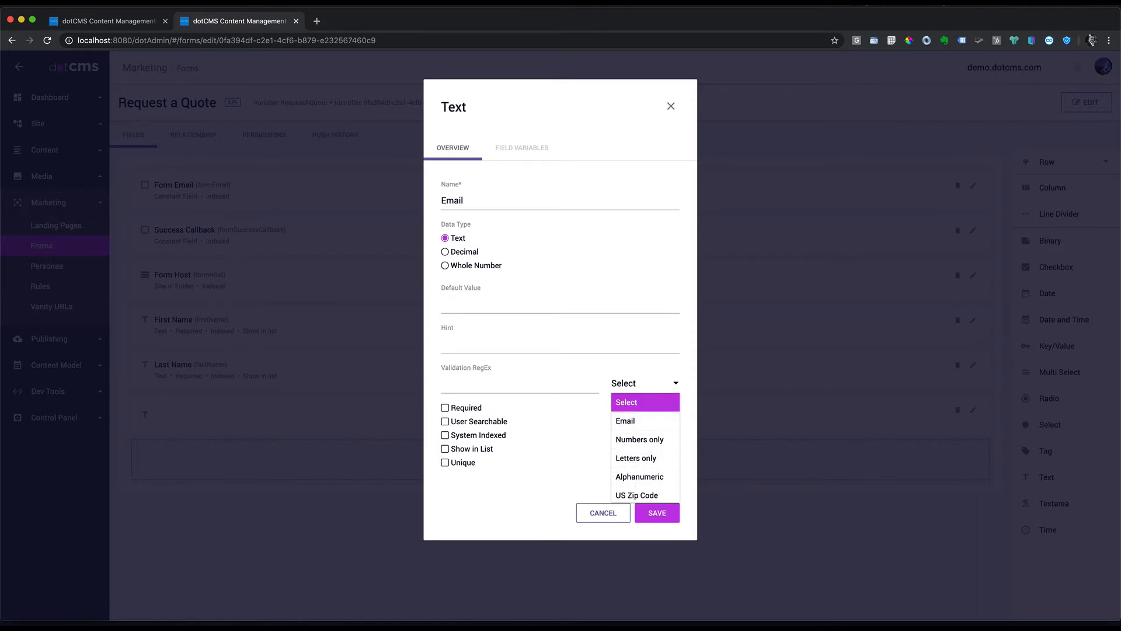
pyautogui.click(625, 420)
pyautogui.click(445, 407)
pyautogui.click(445, 421)
pyautogui.click(445, 448)
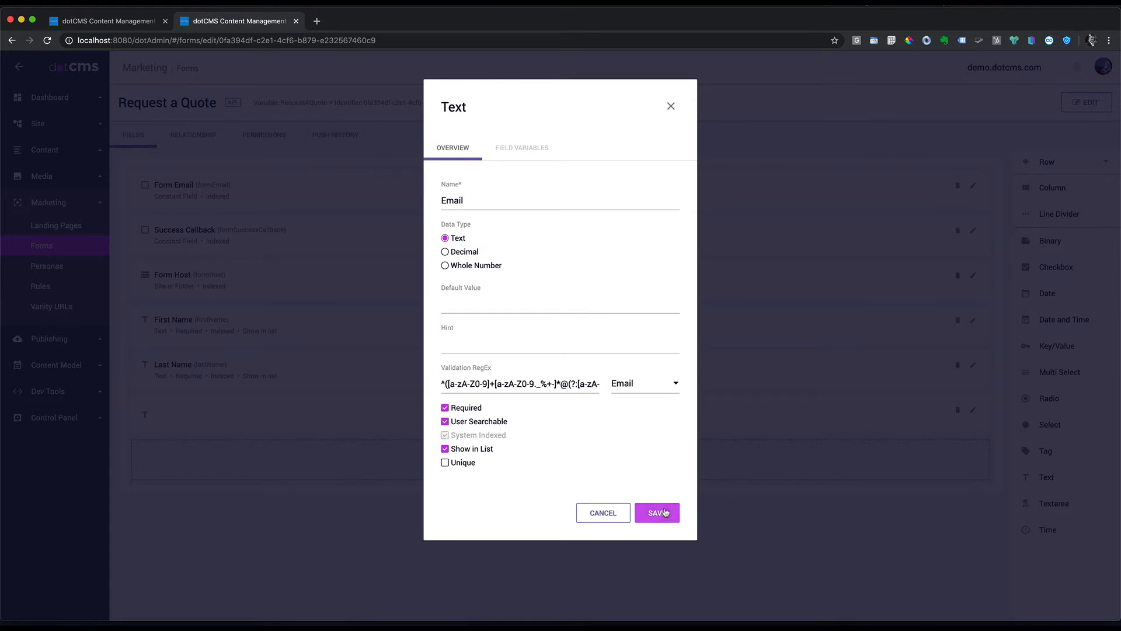
pyautogui.click(664, 512)
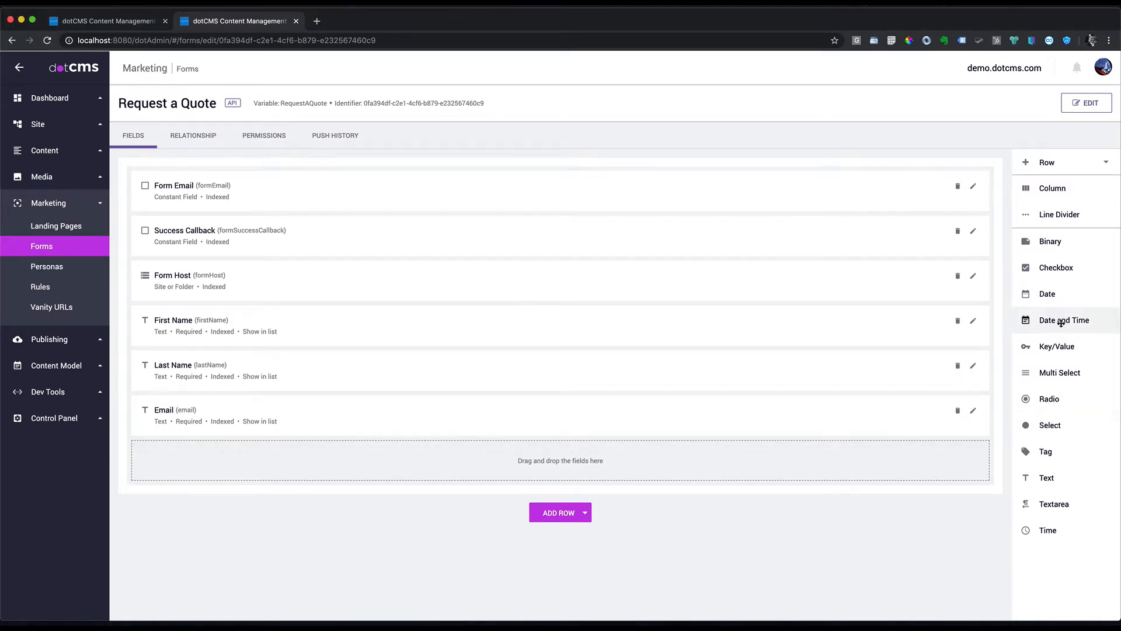
# Step: Add a 'Start Date' date field that is user searchable and shown in list
pyautogui.moveTo(1046, 293); pyautogui.dragTo(291, 465)
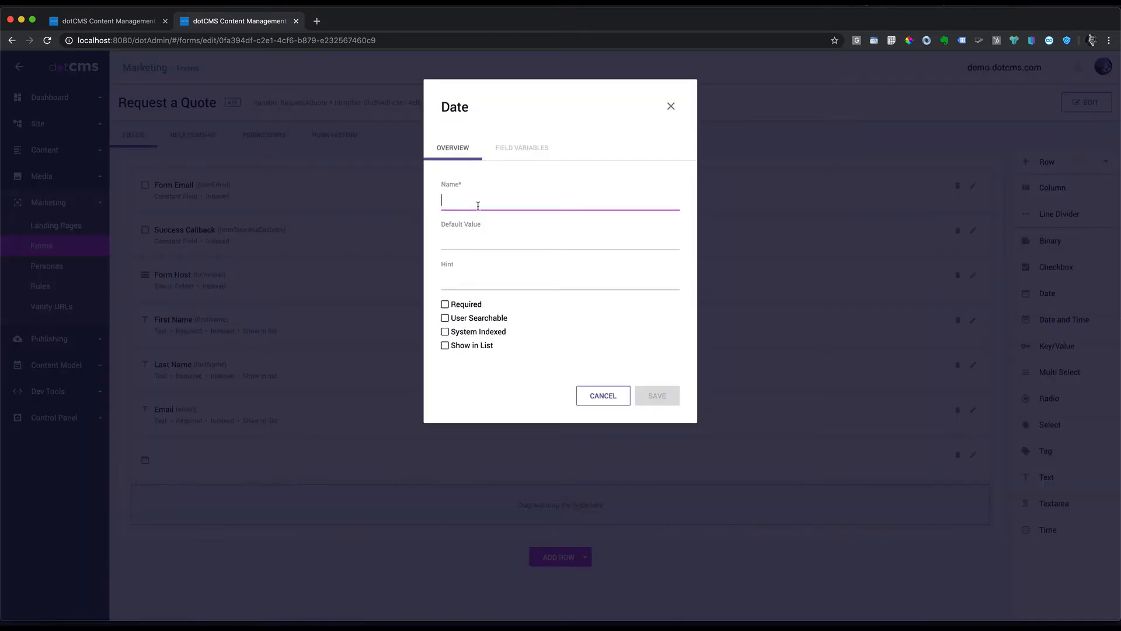
pyautogui.write('Start Date')
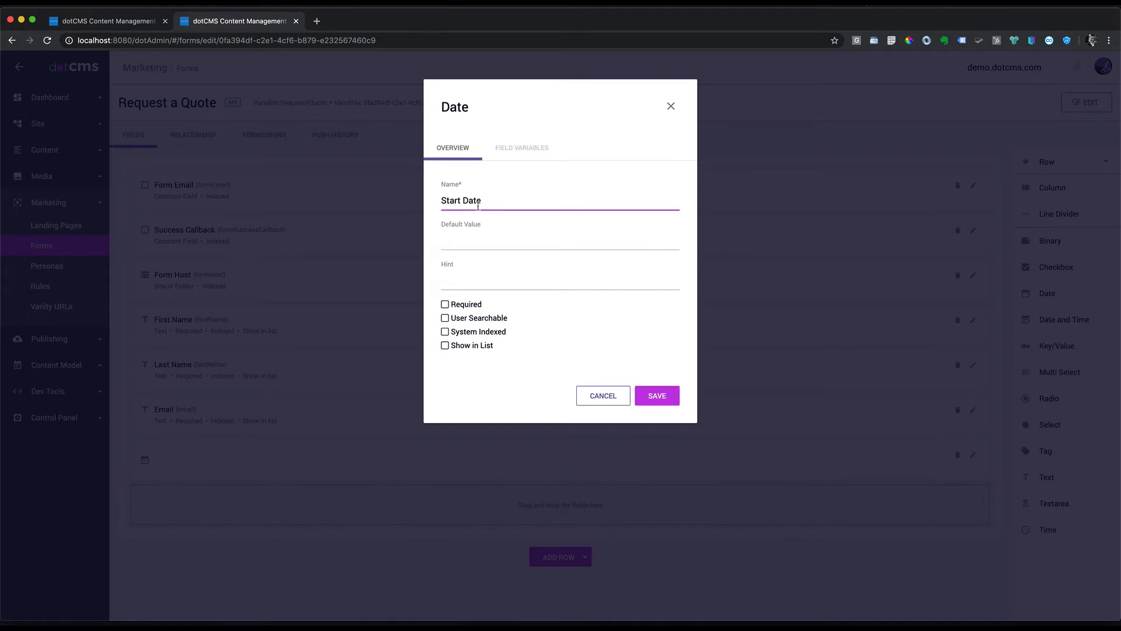
pyautogui.click(445, 318)
pyautogui.click(445, 346)
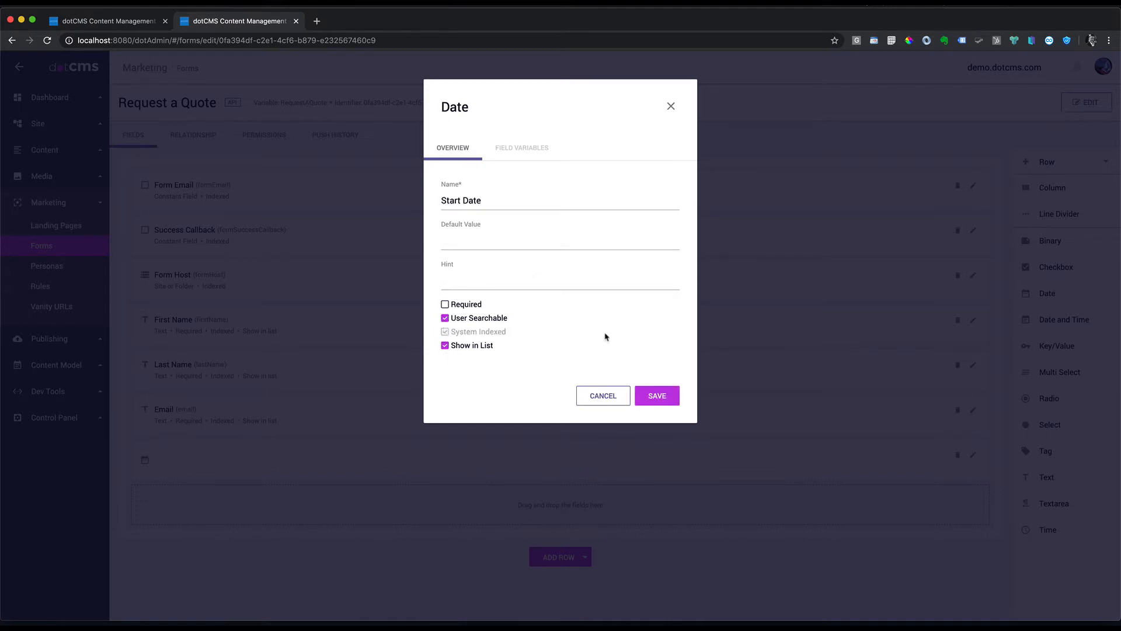
pyautogui.click(663, 395)
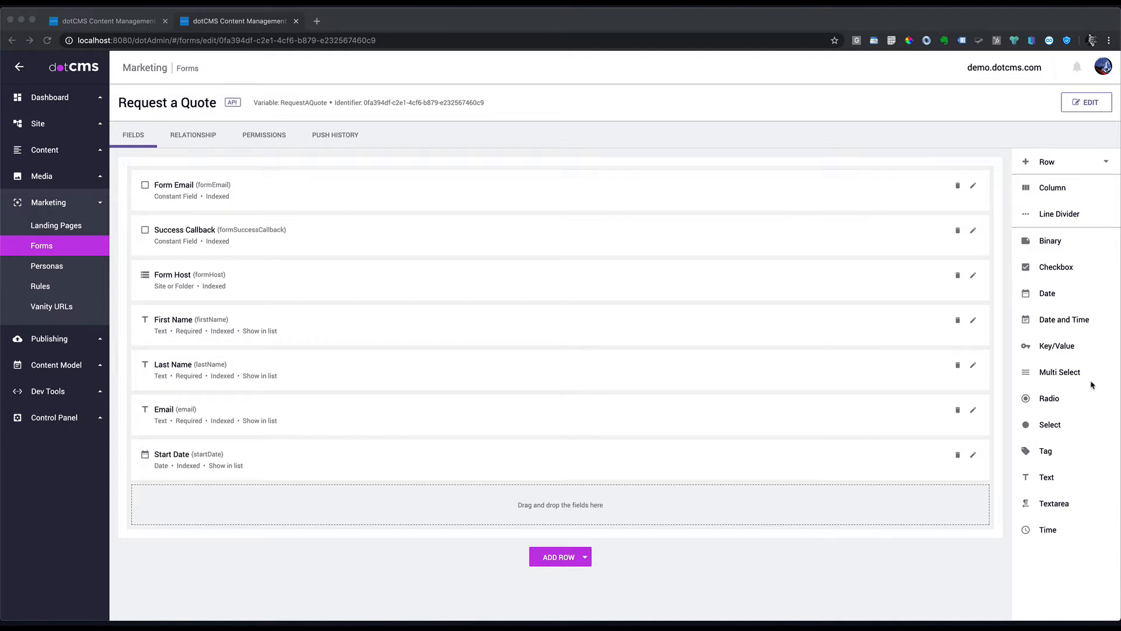
# Step: Add a required 'Number of Adults' select field with nine pasted option values
pyautogui.moveTo(1057, 426); pyautogui.dragTo(345, 508)
pyautogui.click(558, 299)
pyautogui.write('0|0 1|1 2|2 3|3 4|4 5|5 6|6 7|7 8|8')
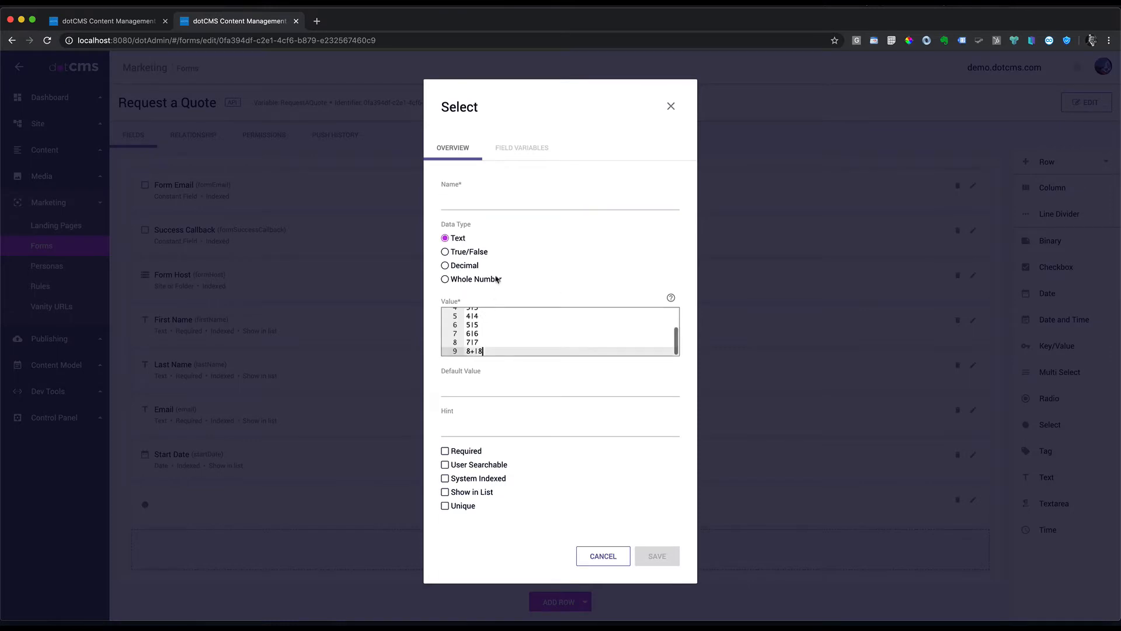
pyautogui.click(467, 203)
pyautogui.write('Number of Adults')
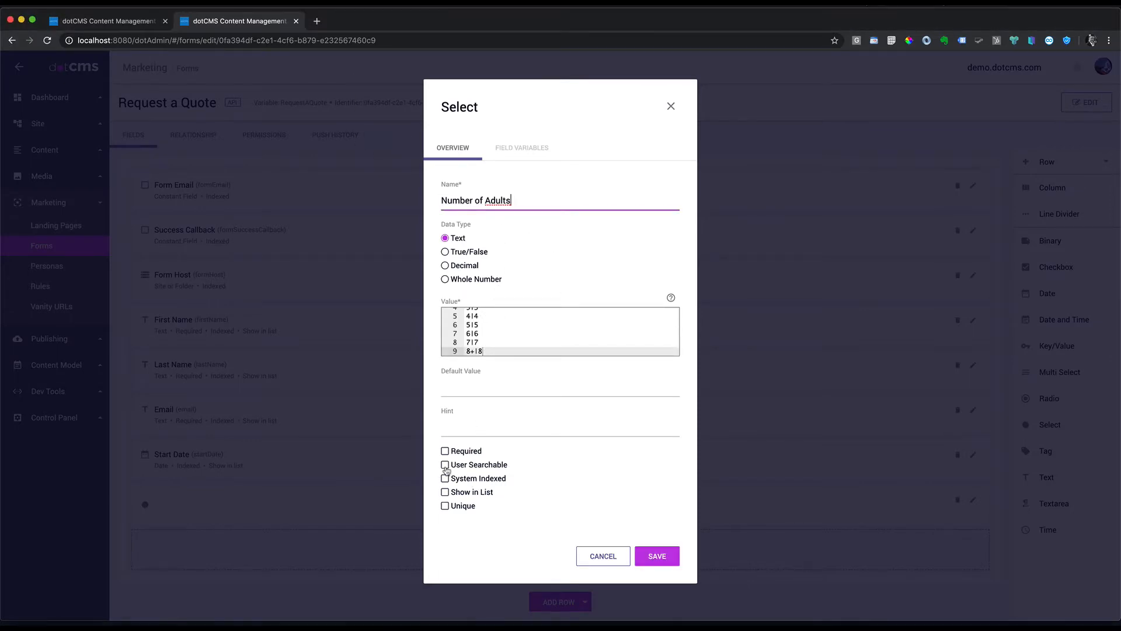
pyautogui.click(446, 465)
pyautogui.click(445, 492)
pyautogui.click(445, 451)
pyautogui.click(665, 556)
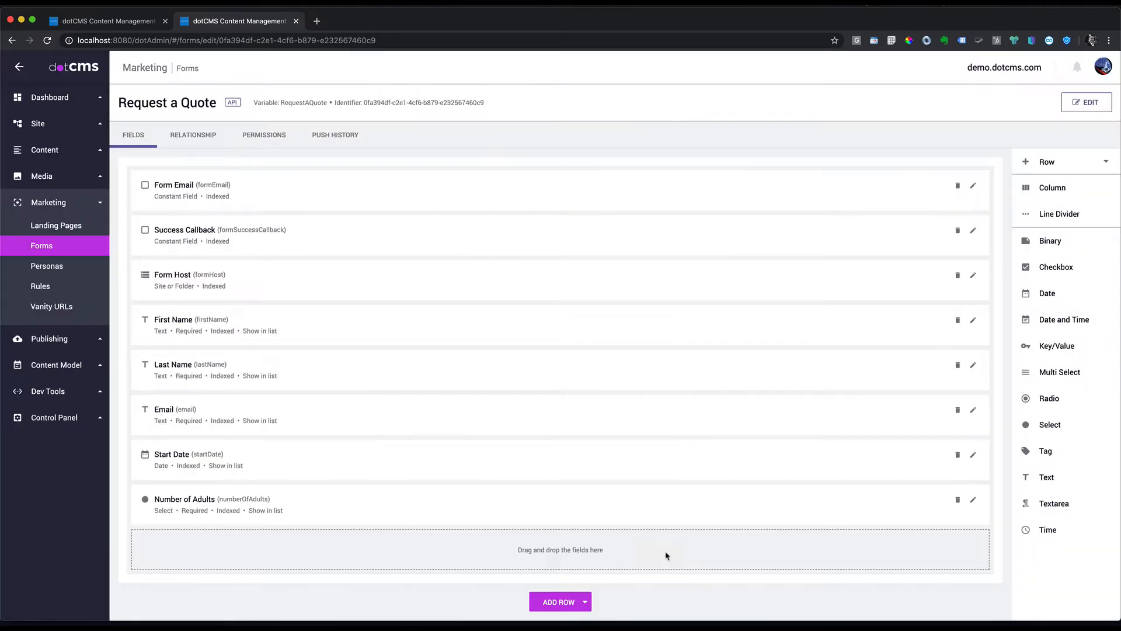
# Step: Add a 'Number of Children' select field with the same nine options, searchable and listed
pyautogui.moveTo(1050, 424); pyautogui.dragTo(447, 559)
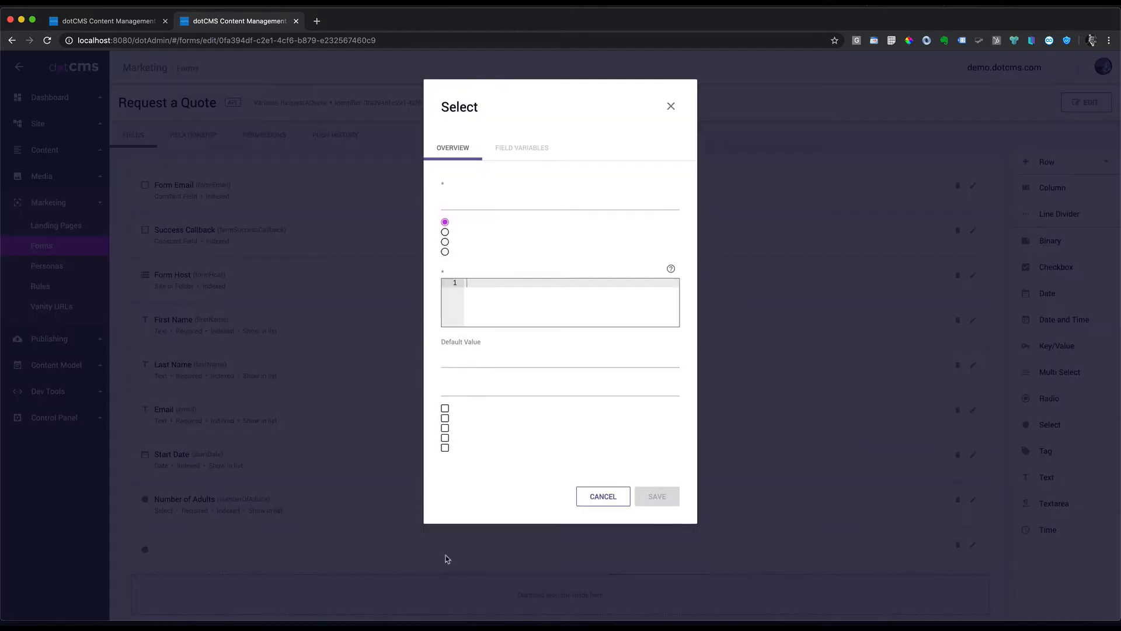
pyautogui.click(483, 322)
pyautogui.hotkey('ctrl', 'v')
pyautogui.click(460, 204)
pyautogui.write('Number of Children')
pyautogui.click(445, 465)
pyautogui.click(445, 492)
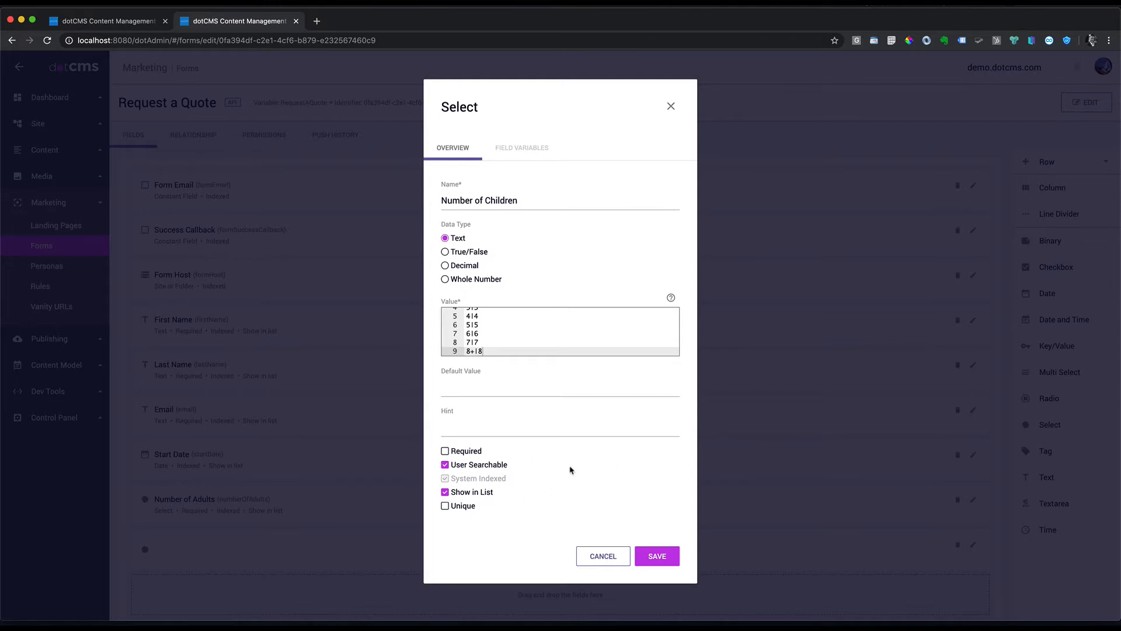
pyautogui.click(657, 556)
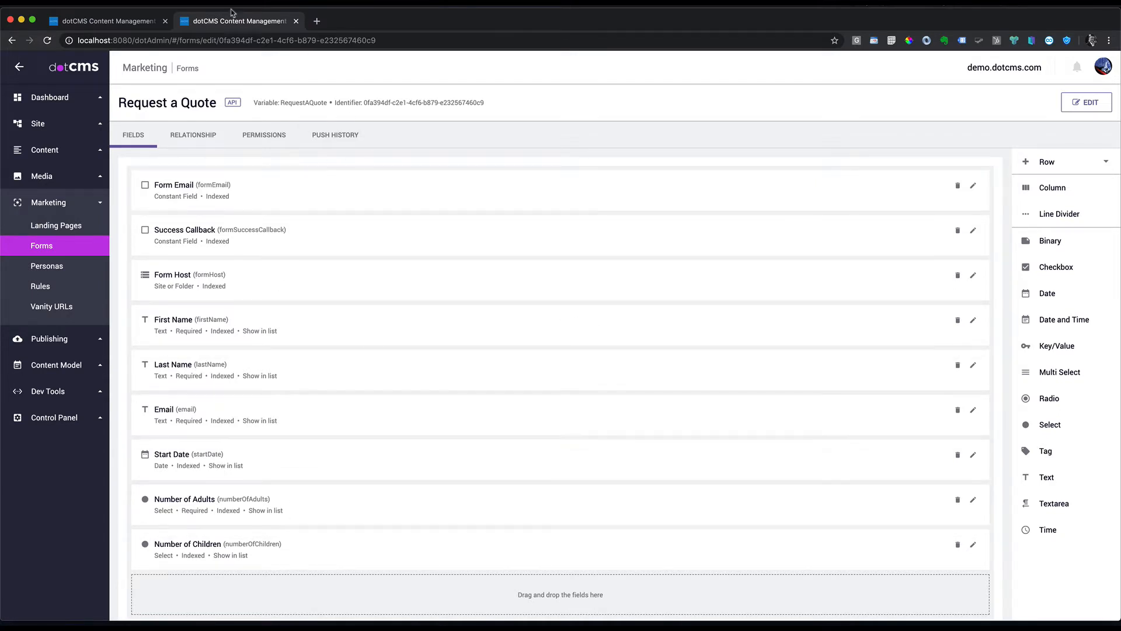
pyautogui.click(108, 21)
pyautogui.click(888, 231)
pyautogui.click(857, 288)
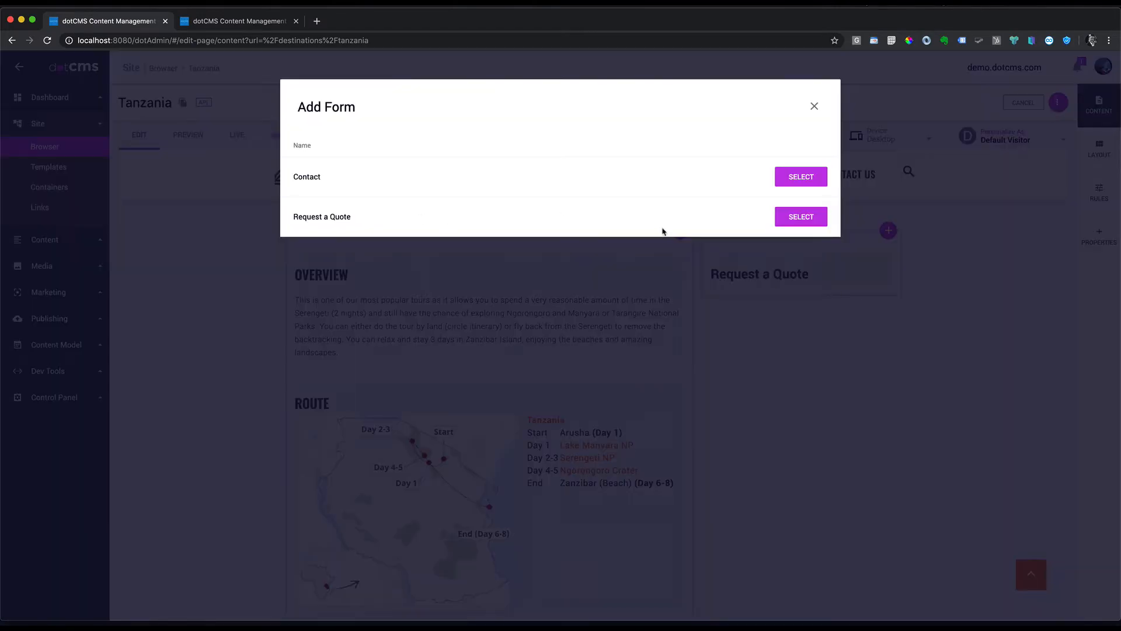
pyautogui.click(801, 217)
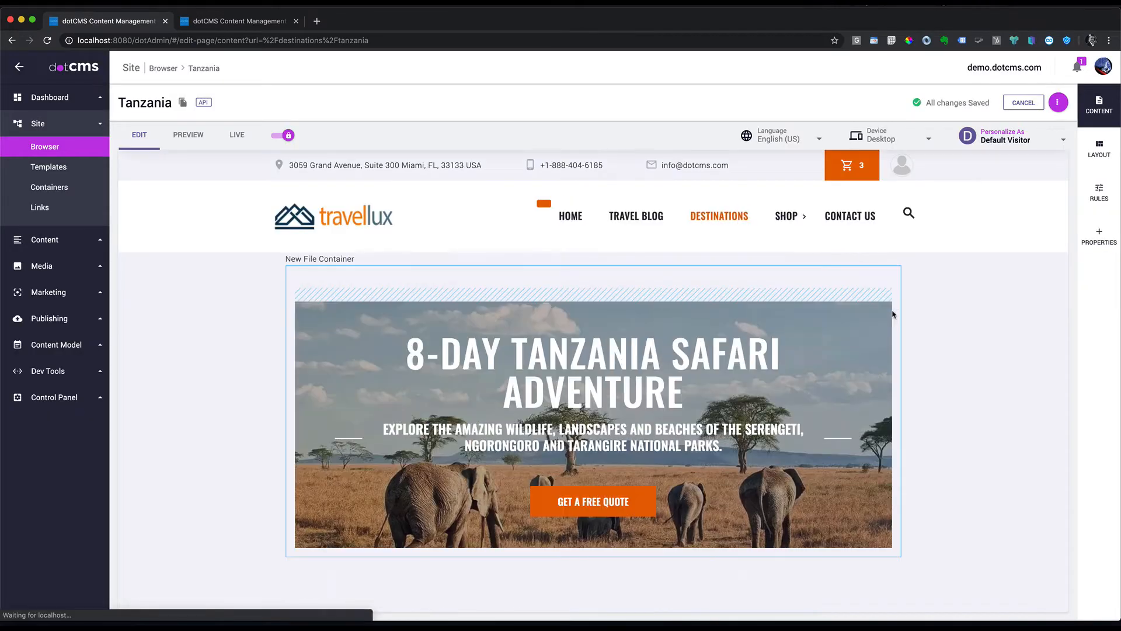
pyautogui.scroll(-6, 907, 320)
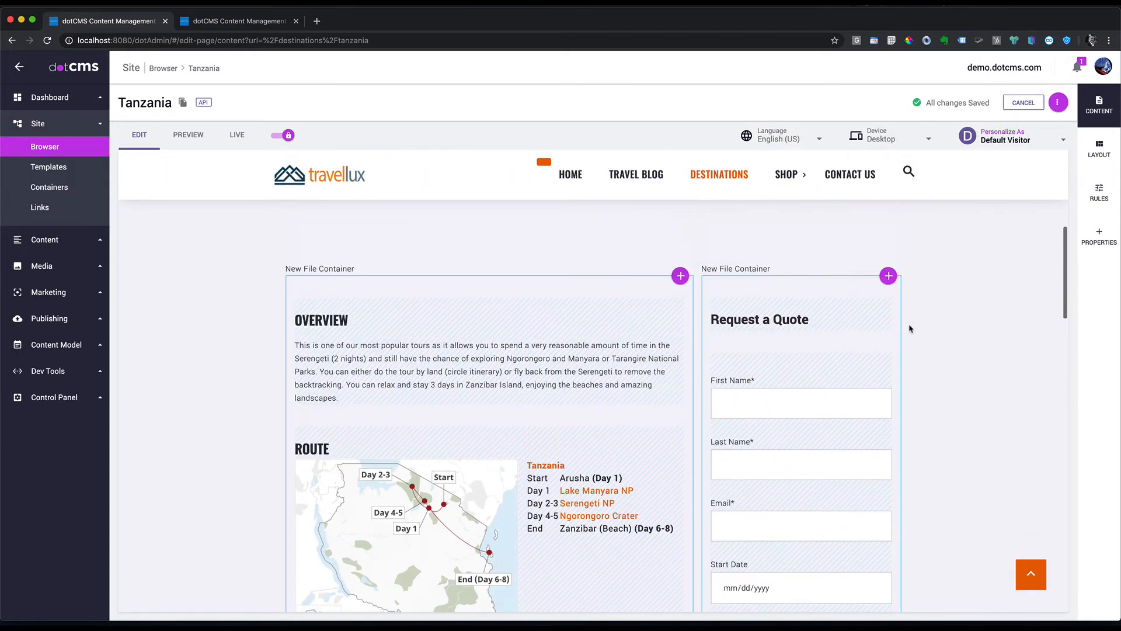
pyautogui.scroll(-4, 876, 330)
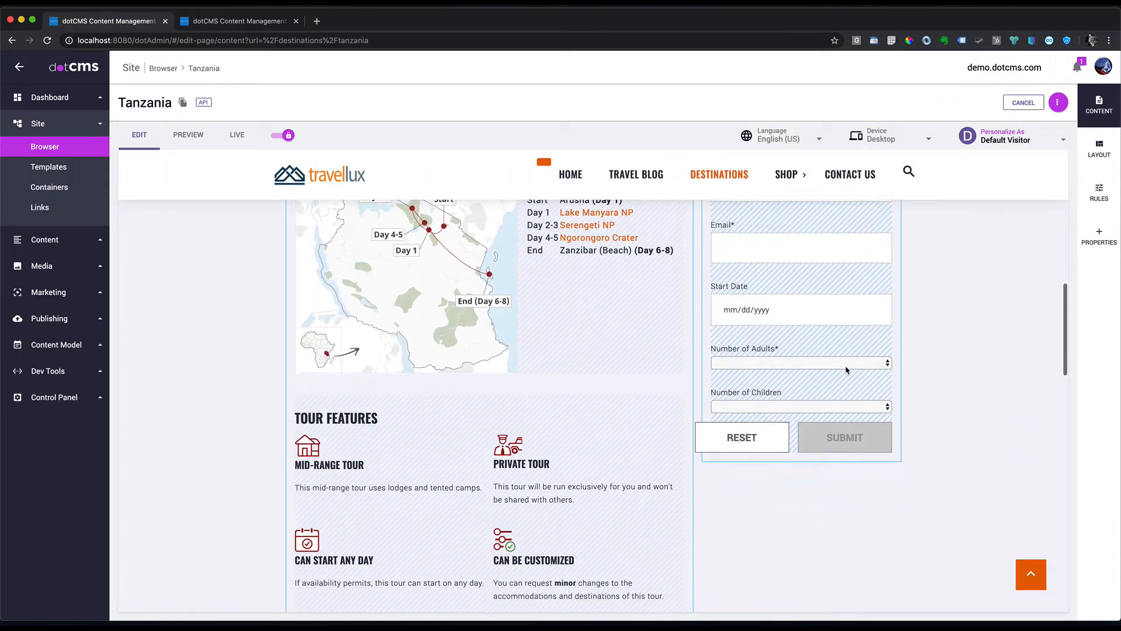
pyautogui.click(882, 349)
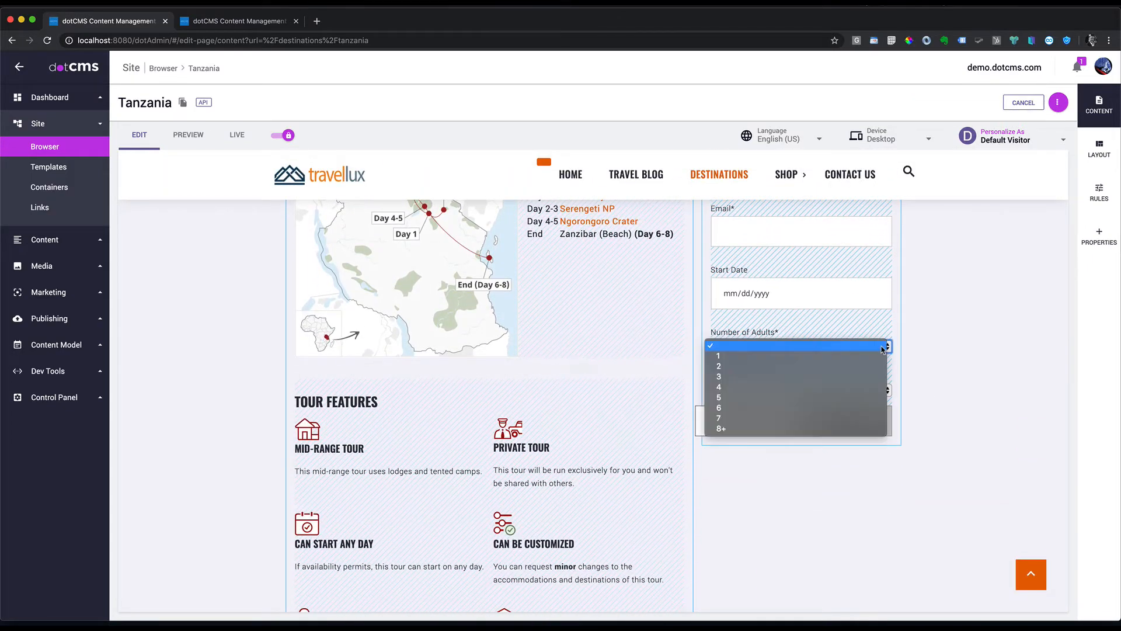
pyautogui.click(882, 347)
pyautogui.click(882, 390)
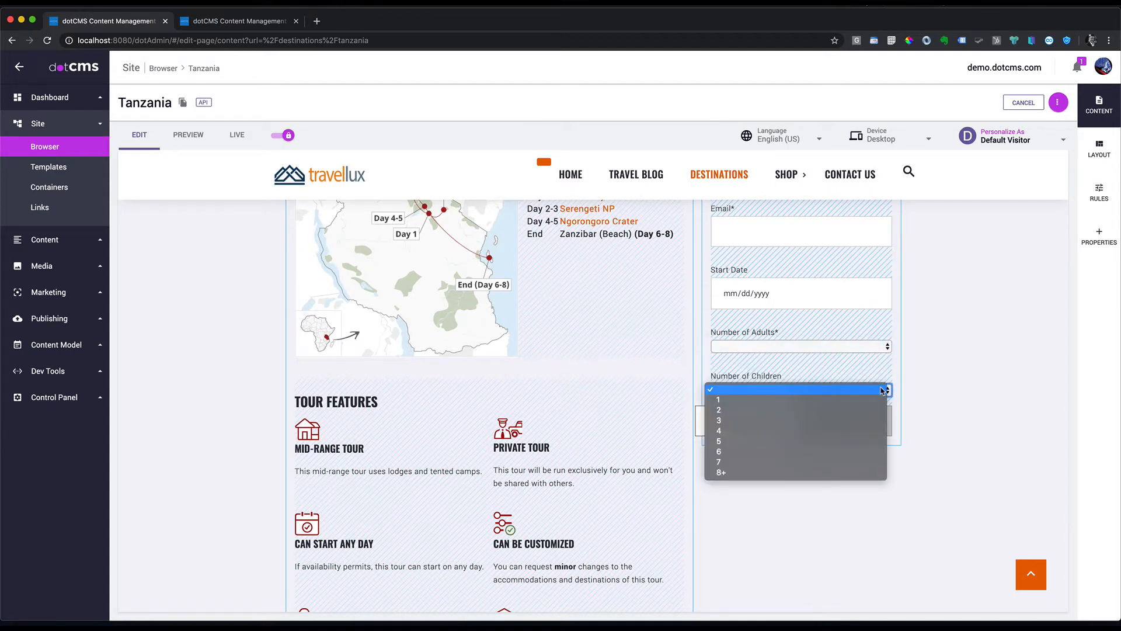
pyautogui.click(884, 389)
pyautogui.click(856, 310)
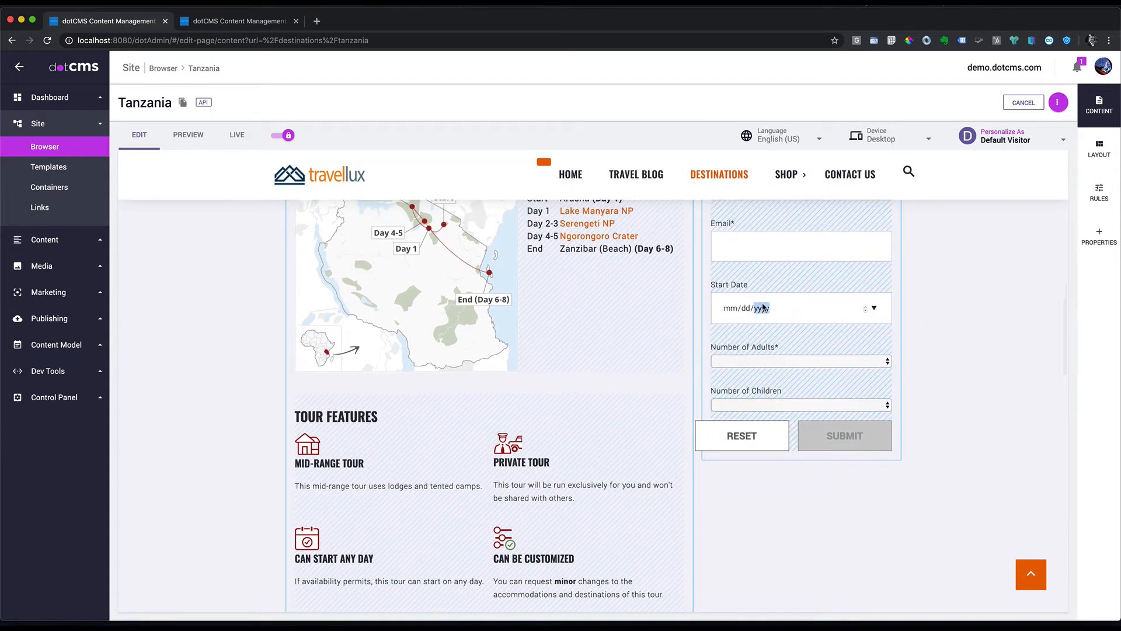
pyautogui.click(874, 309)
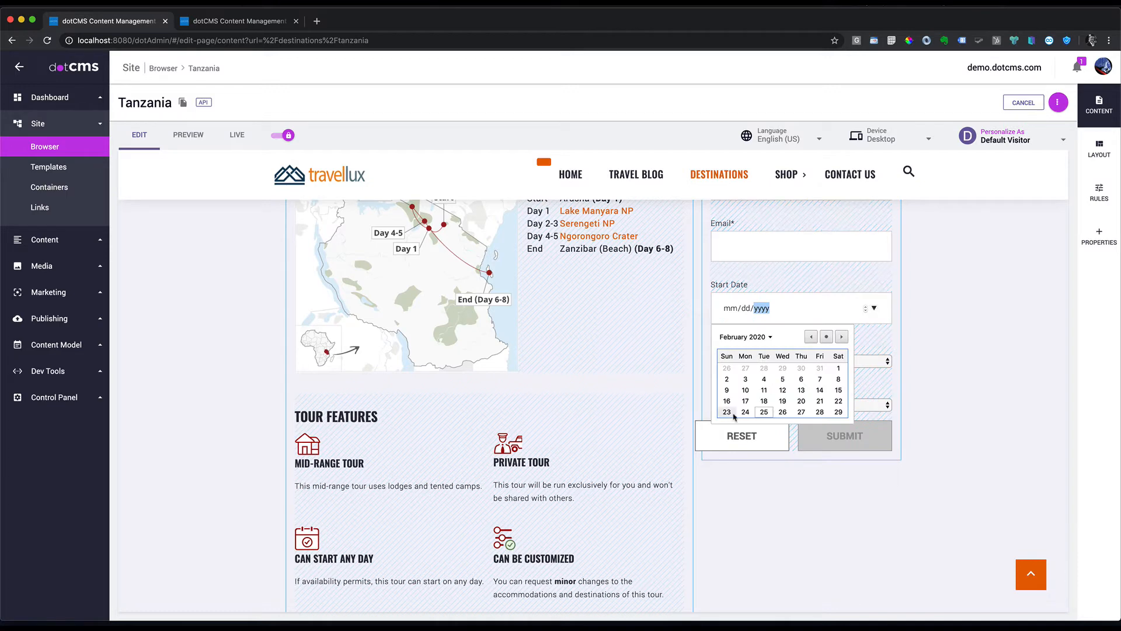
pyautogui.click(935, 287)
pyautogui.scroll(3, 922, 275)
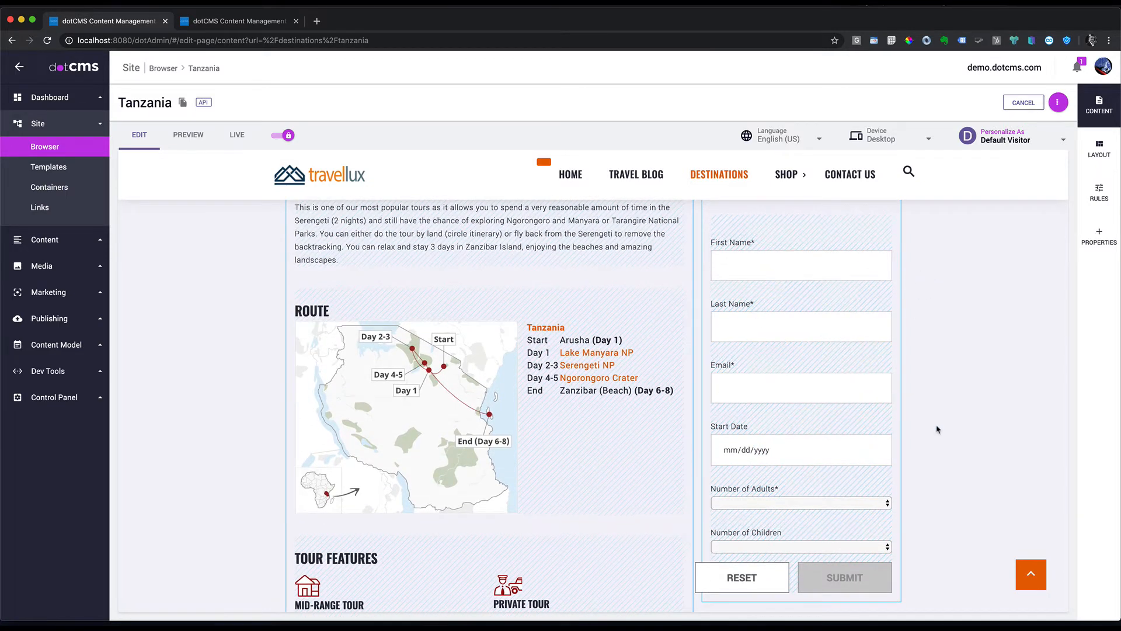
pyautogui.scroll(1, 865, 377)
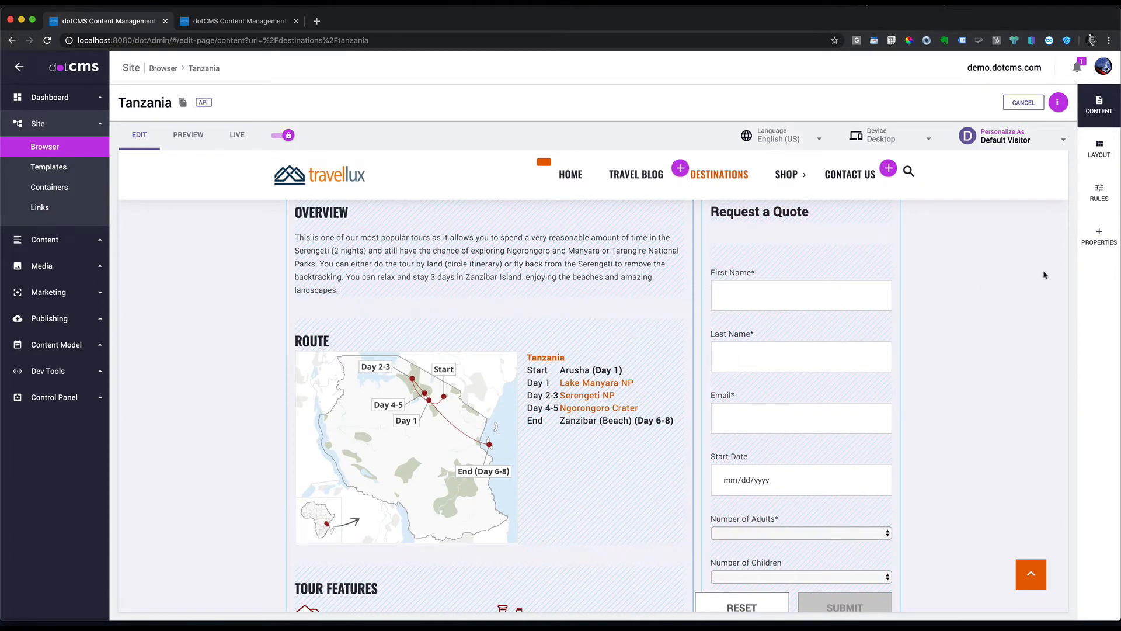
# Step: Switch the Tanzania page to Live view and publish it
pyautogui.click(237, 135)
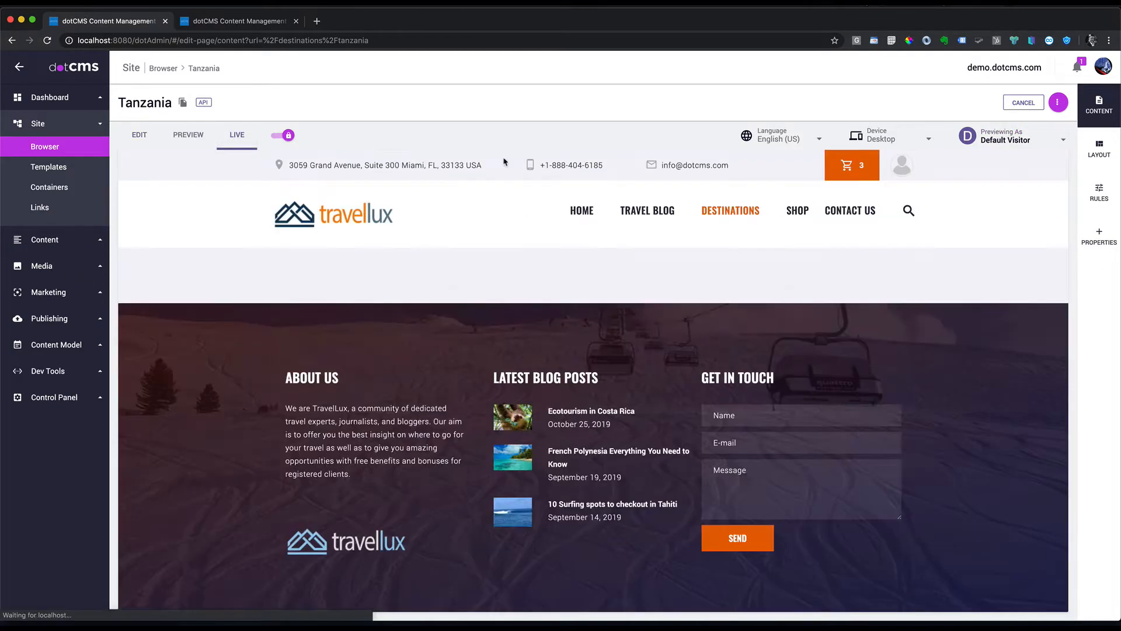
pyautogui.moveTo(787, 210)
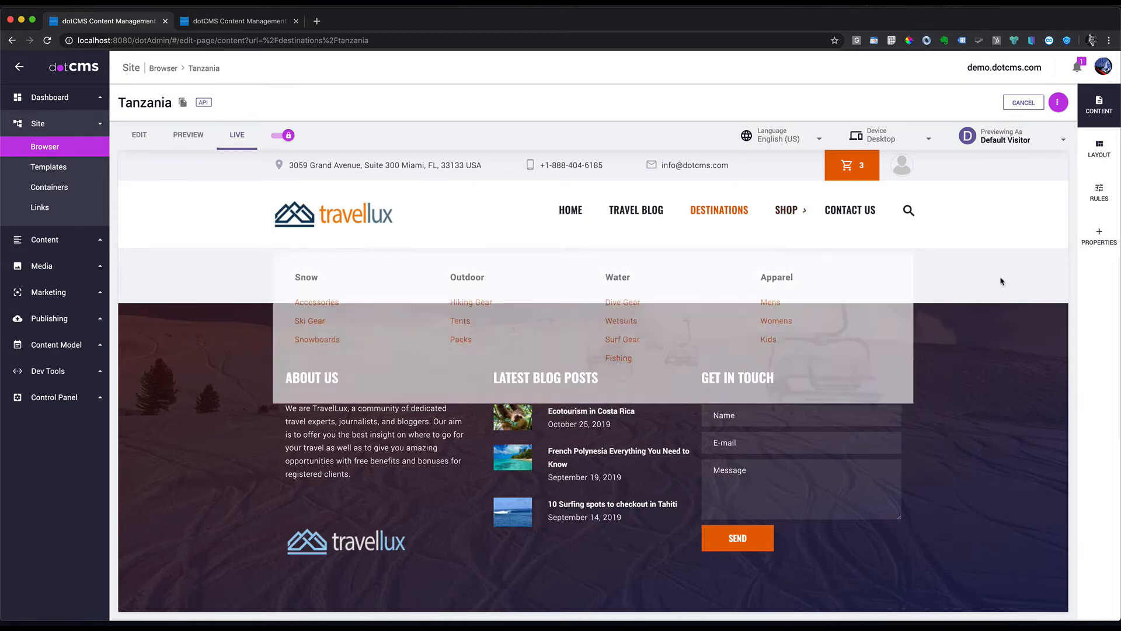
pyautogui.click(1059, 103)
pyautogui.click(1012, 145)
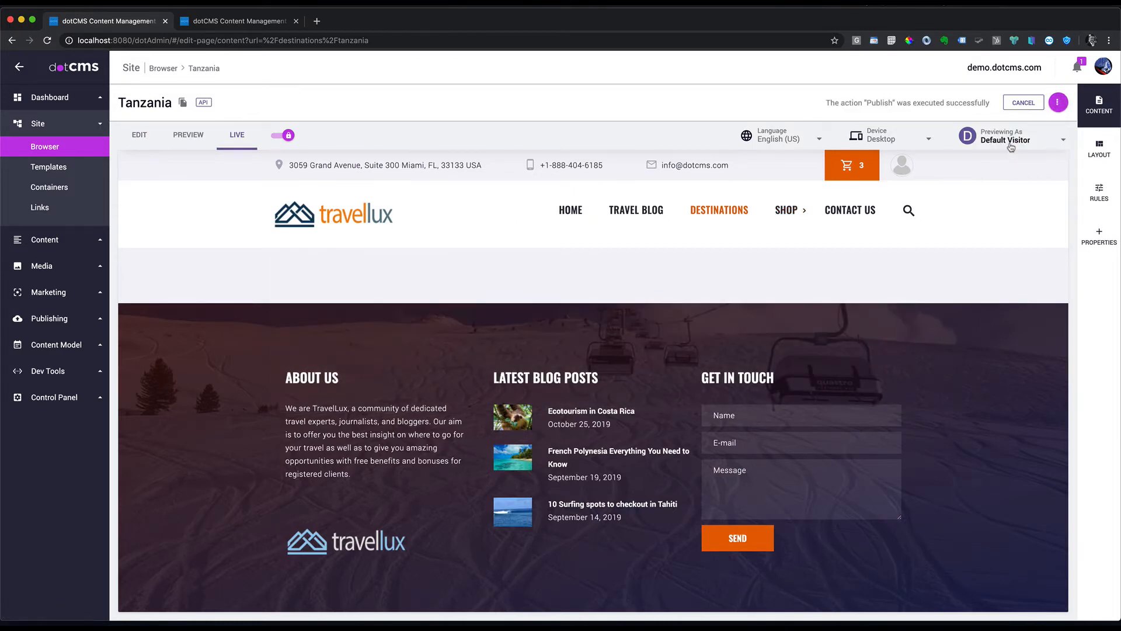
# Step: Fill in the quote form's e-mail address and a start date of 03/19/2020
pyautogui.scroll(-5, 973, 381)
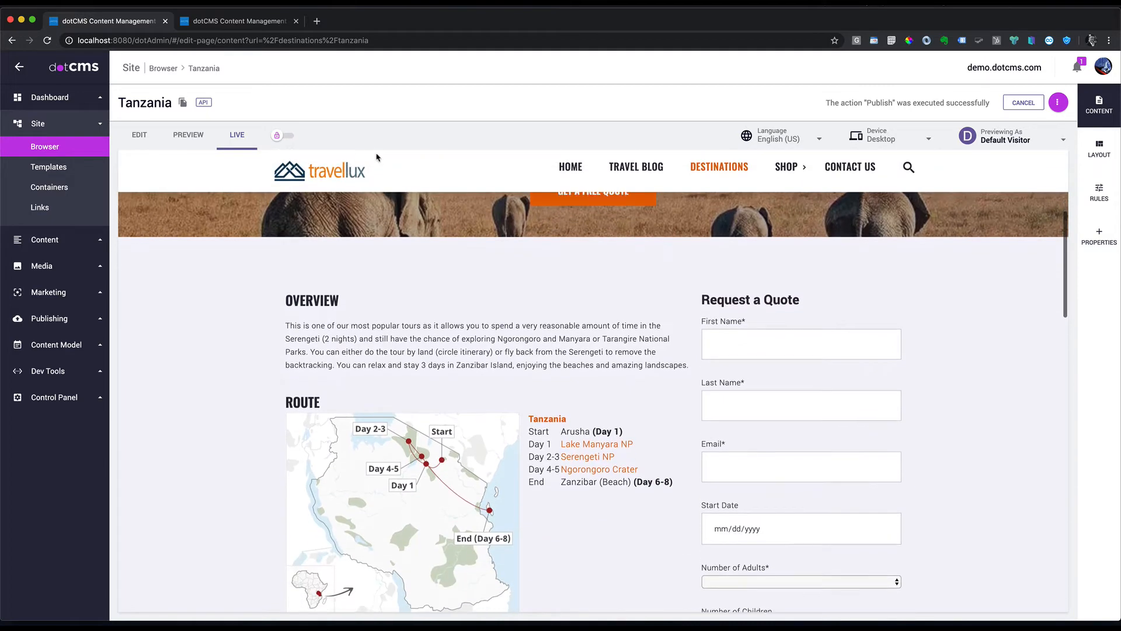
pyautogui.scroll(-2, 788, 402)
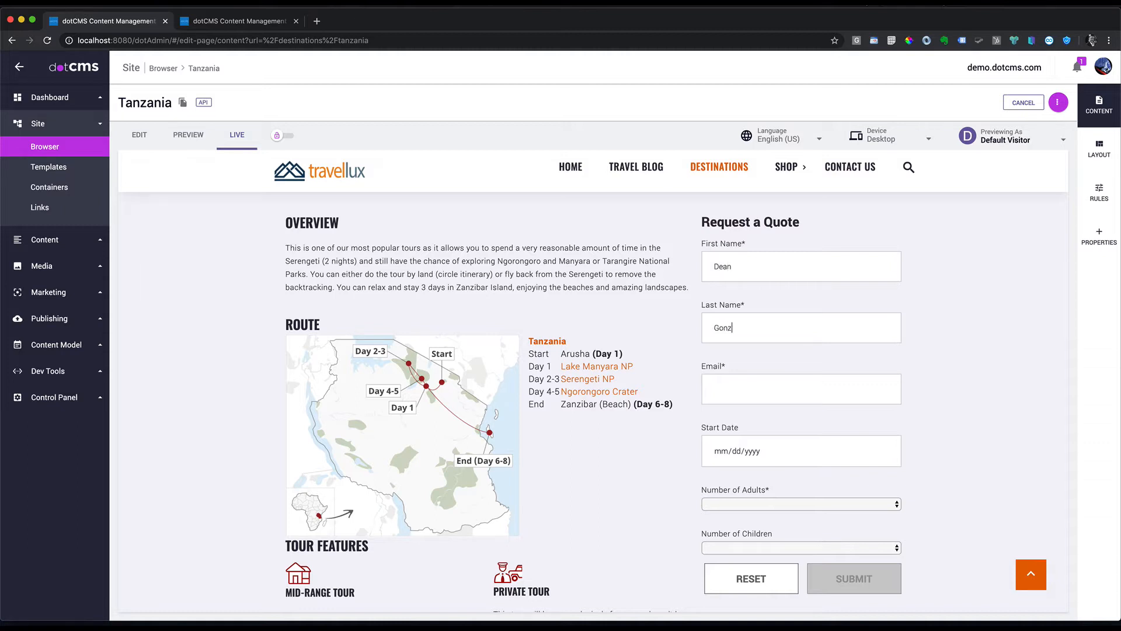
pyautogui.scroll(-1, 775, 395)
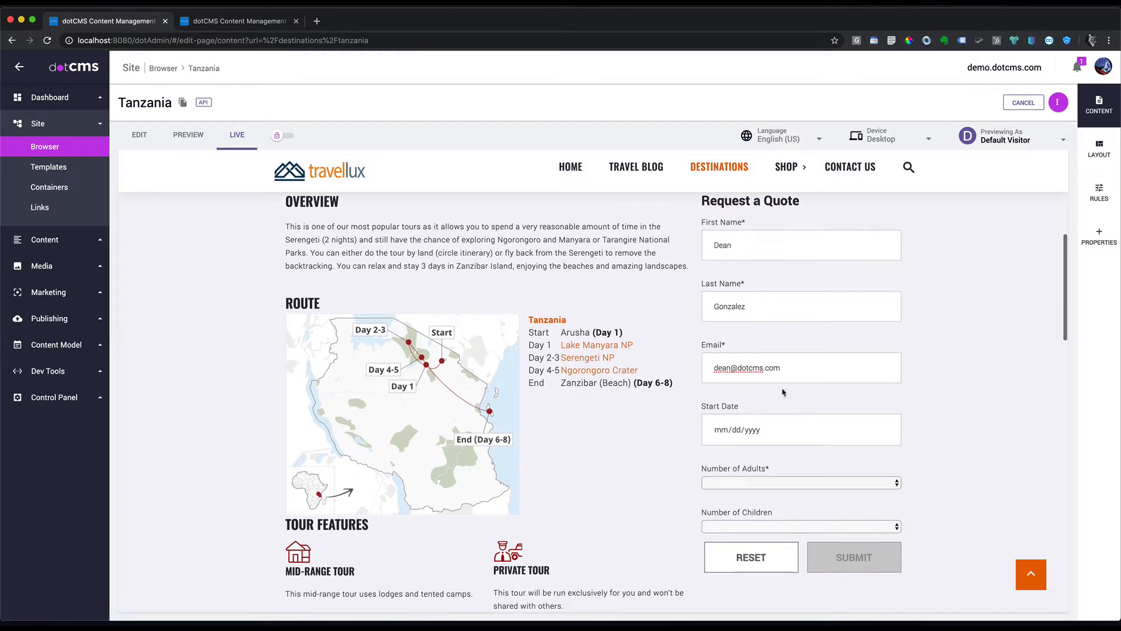
pyautogui.scroll(-3, 776, 395)
pyautogui.click(884, 393)
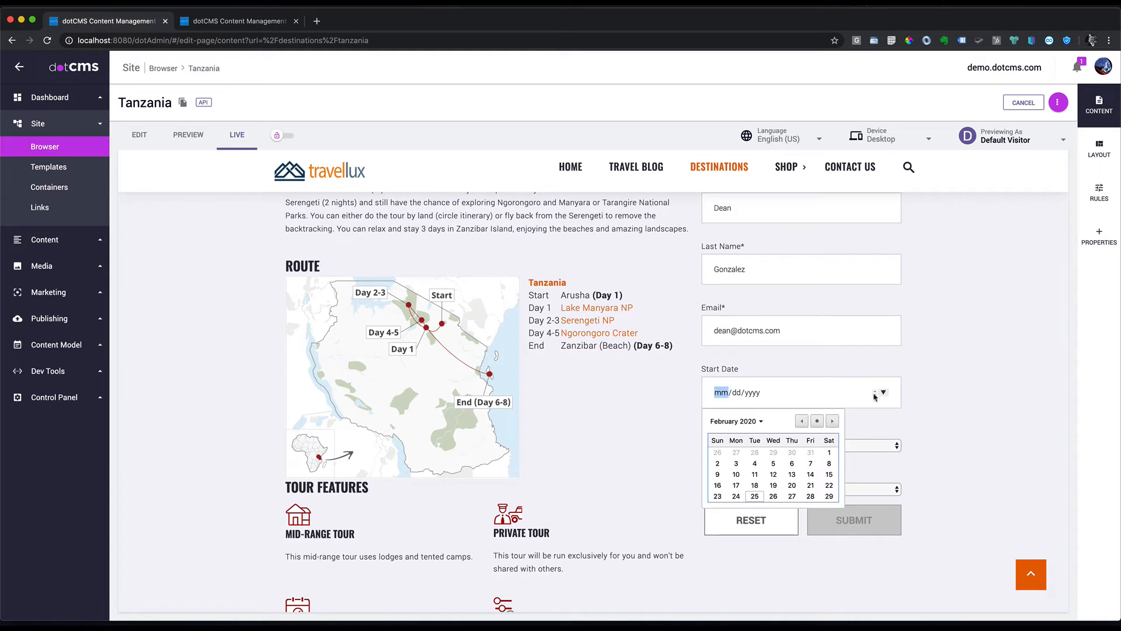
pyautogui.click(762, 422)
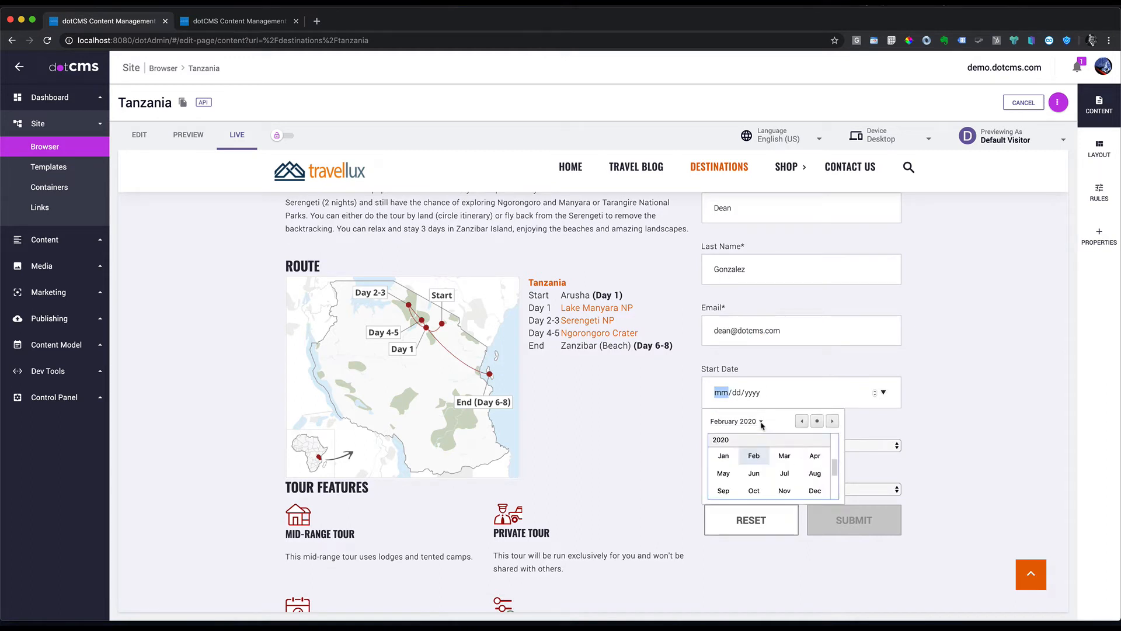
pyautogui.click(784, 456)
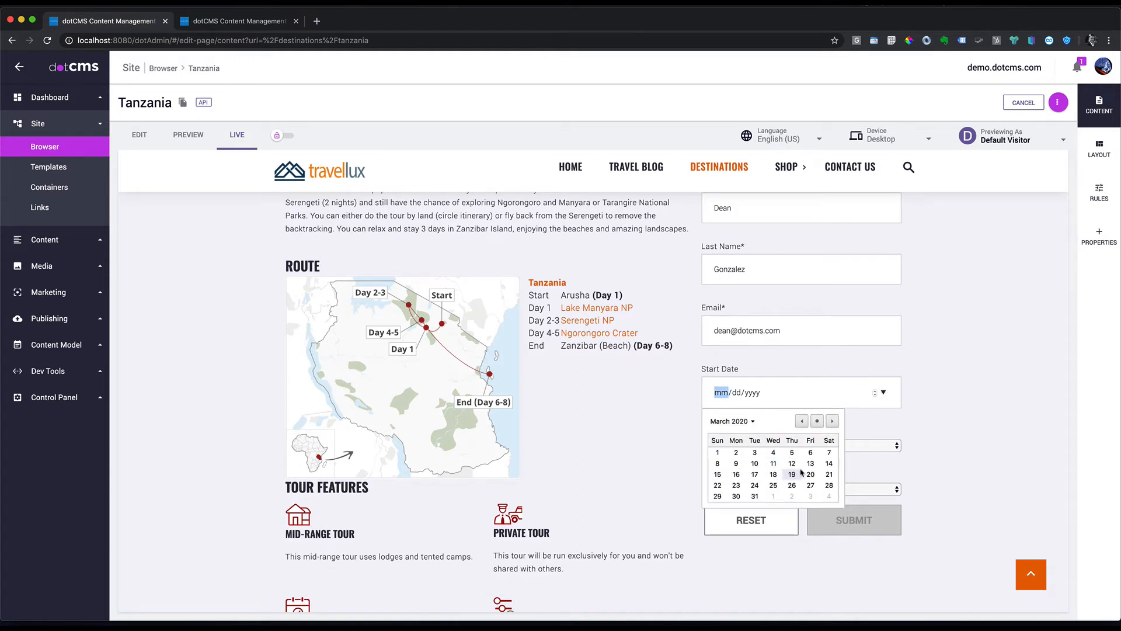
pyautogui.click(792, 475)
# Step: Choose 2 adults and 1 child and submit the quote request
pyautogui.scroll(-5, 886, 330)
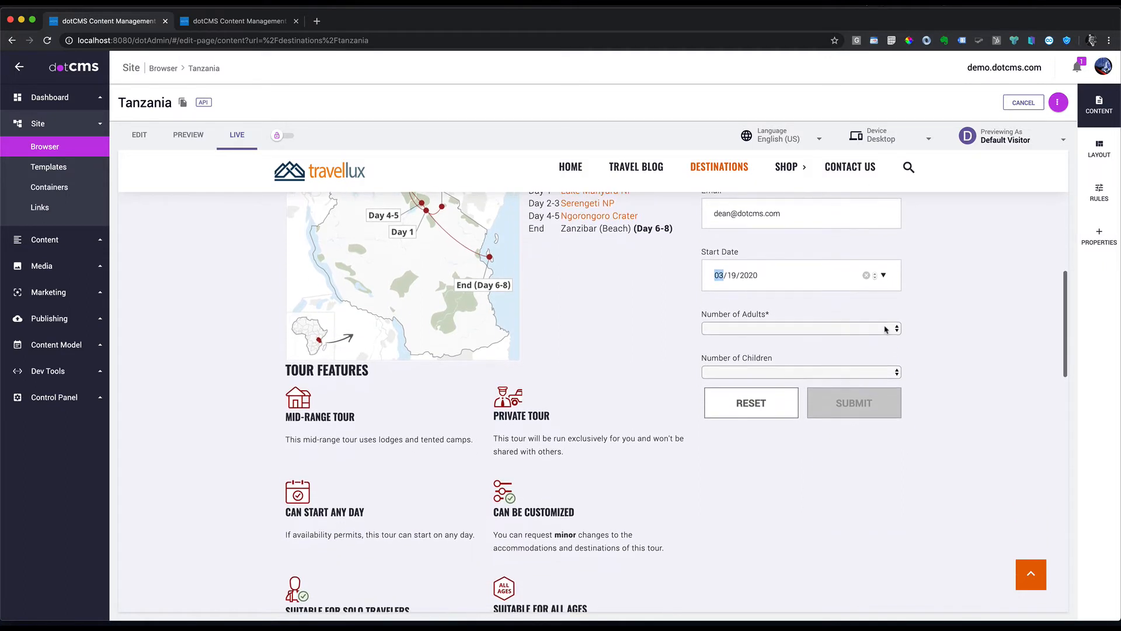
pyautogui.click(886, 329)
pyautogui.click(726, 349)
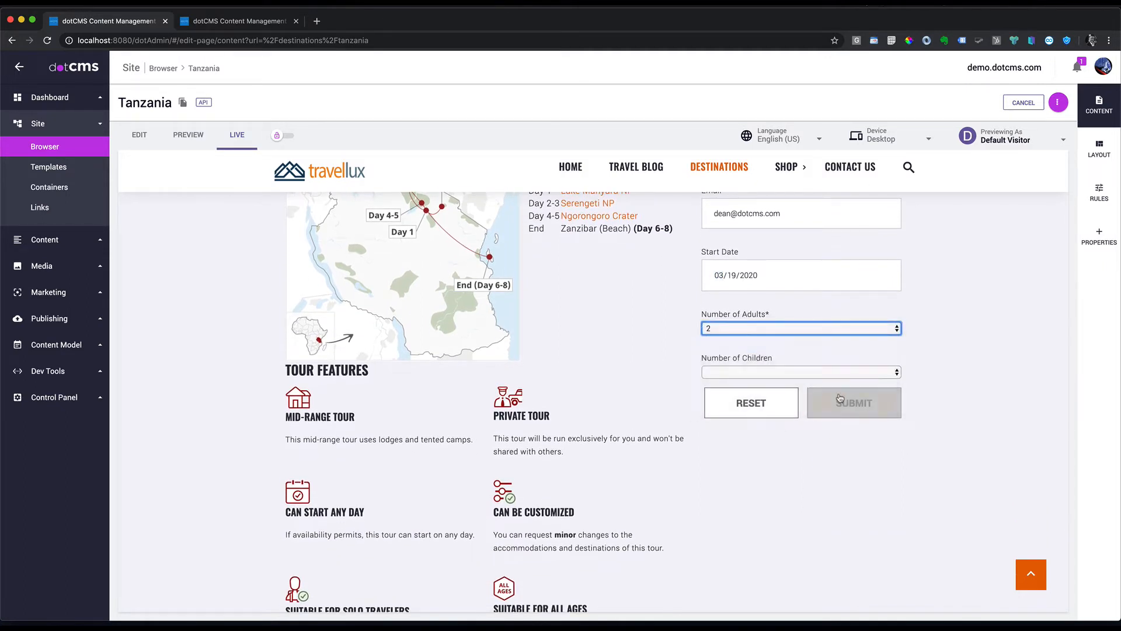
pyautogui.click(722, 373)
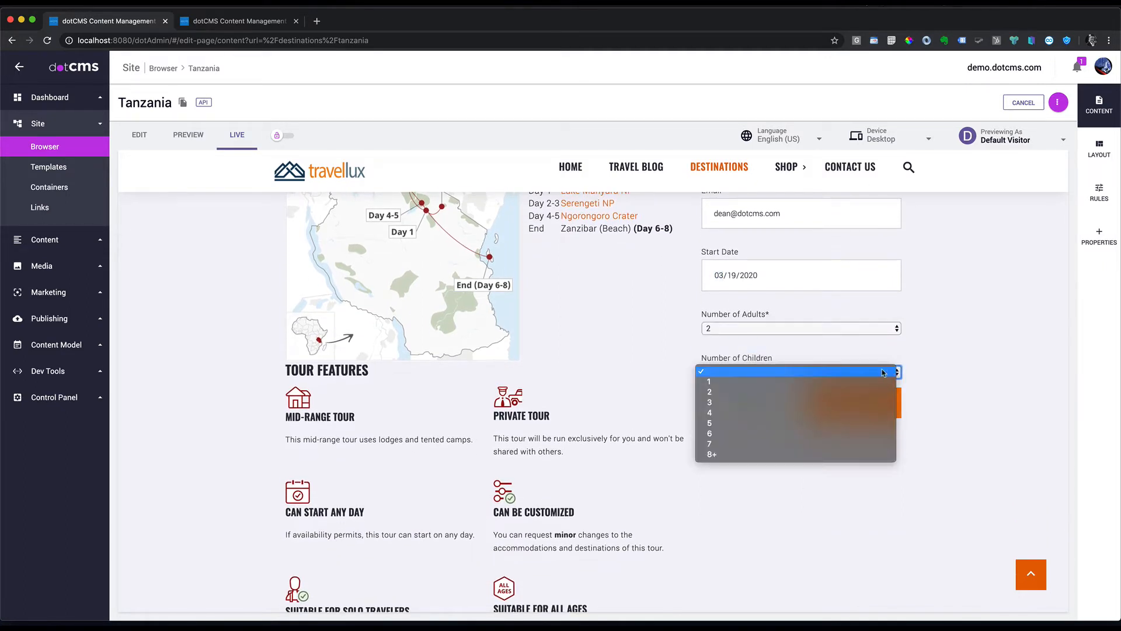
pyautogui.click(717, 382)
pyautogui.click(856, 403)
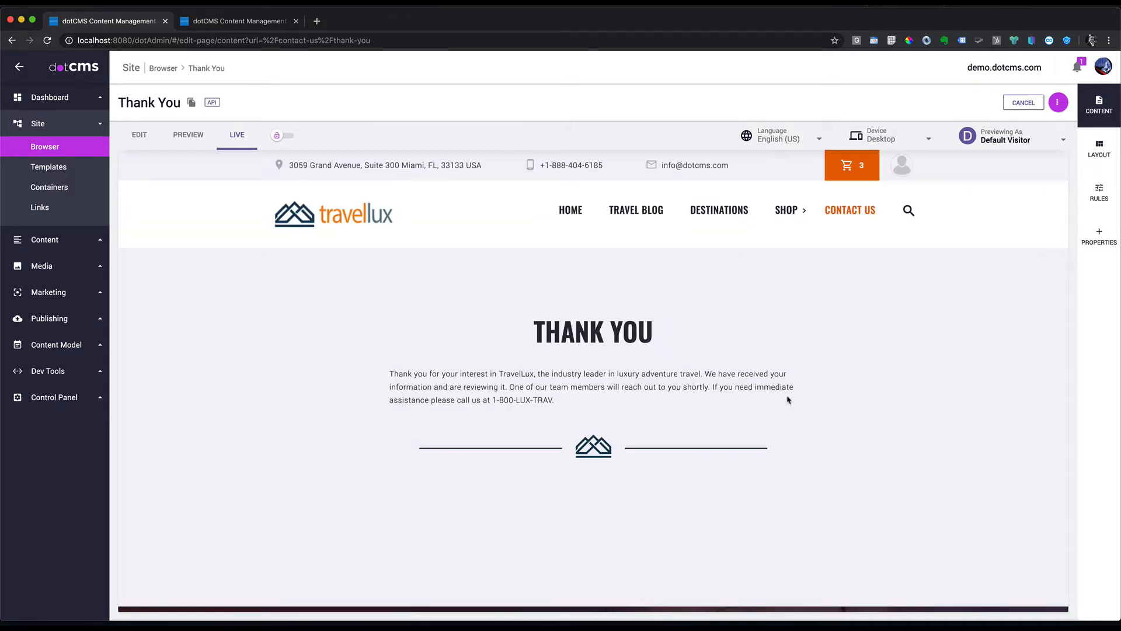
# Step: Open Content Search filtered to the Request a Quote content type
pyautogui.click(57, 246)
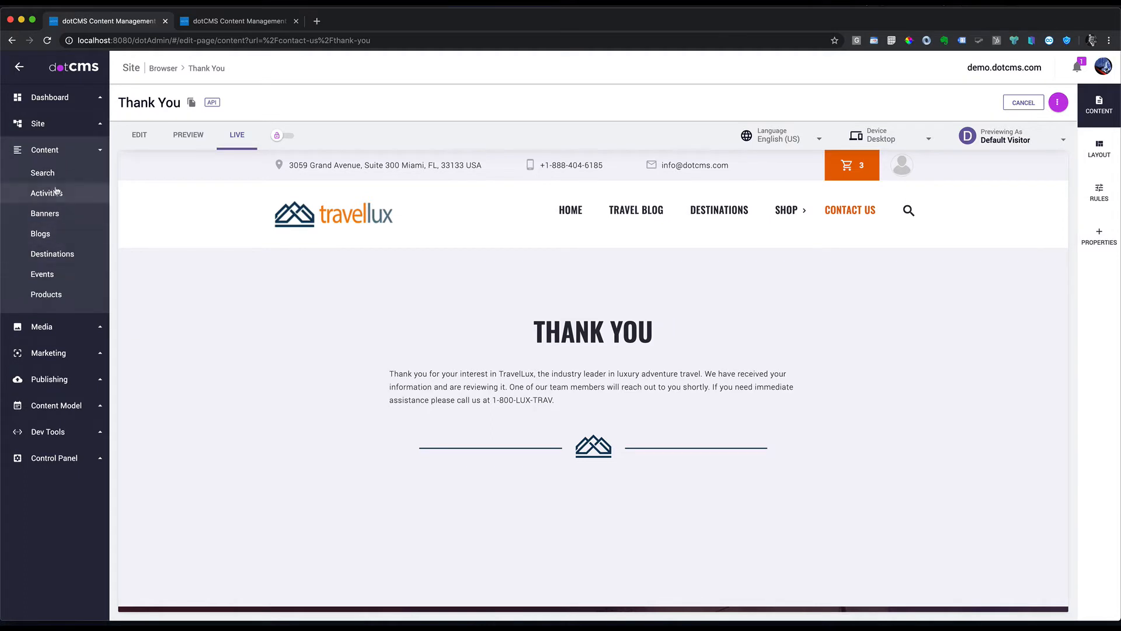
pyautogui.click(52, 173)
pyautogui.click(219, 131)
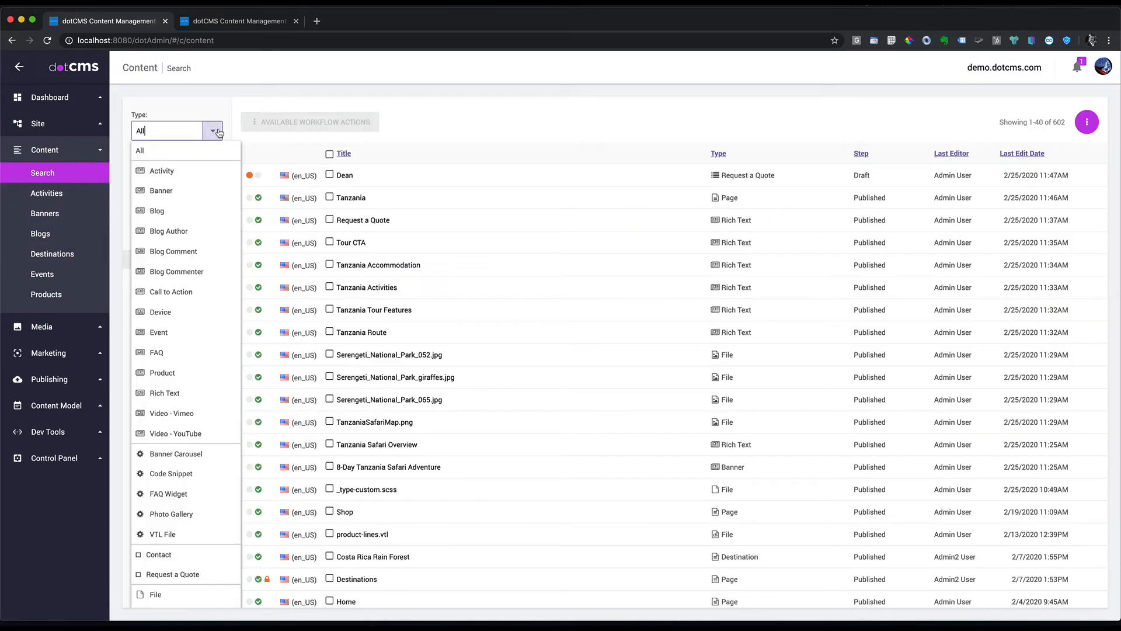
pyautogui.scroll(-5, 176, 496)
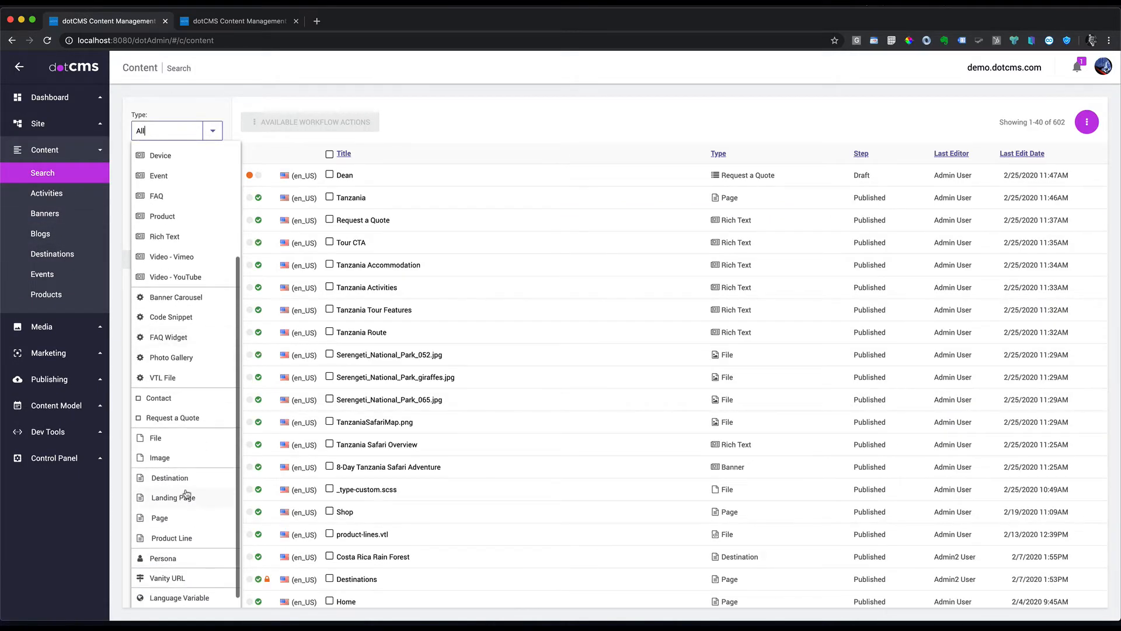
pyautogui.click(180, 420)
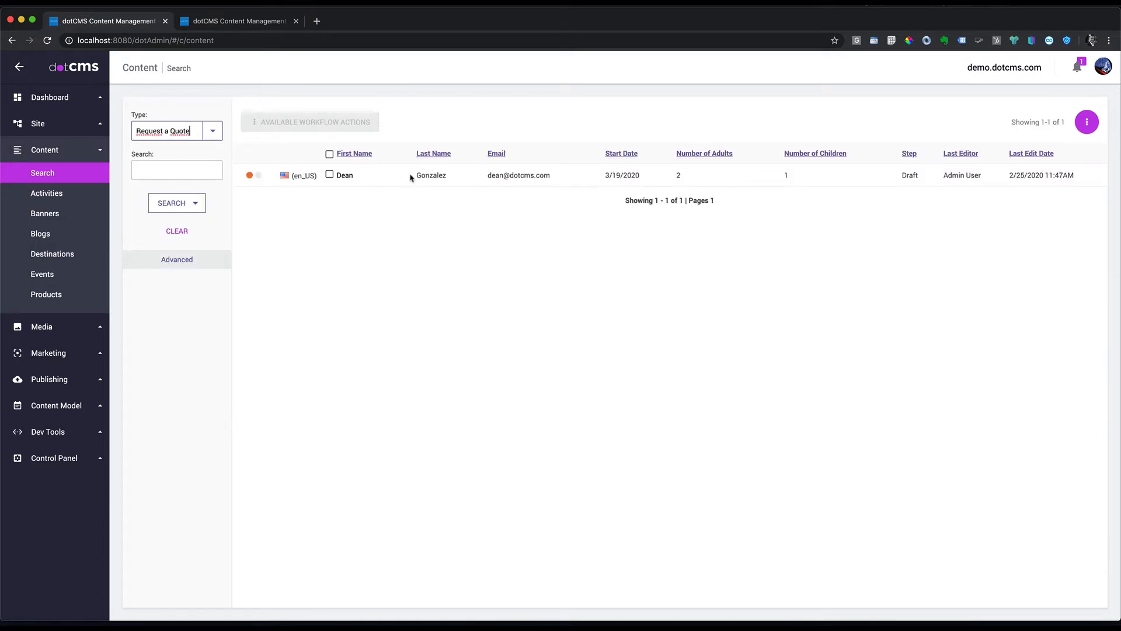
# Step: Review the submitted quote request entry, then close its dialog
pyautogui.moveTo(551, 175); pyautogui.dragTo(487, 176)
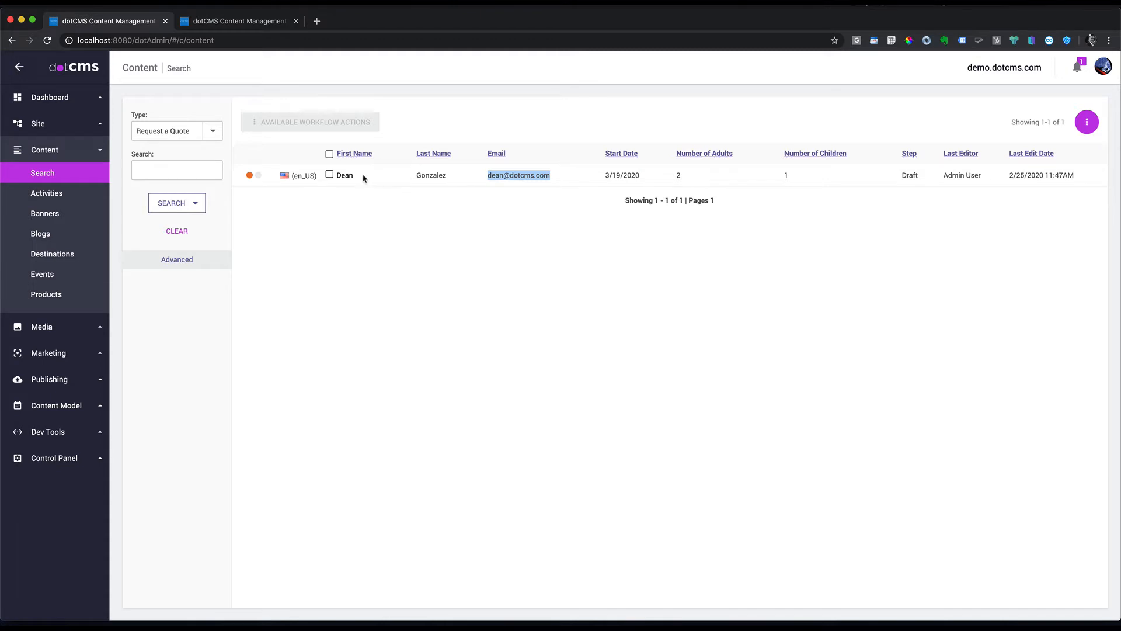
pyautogui.click(342, 176)
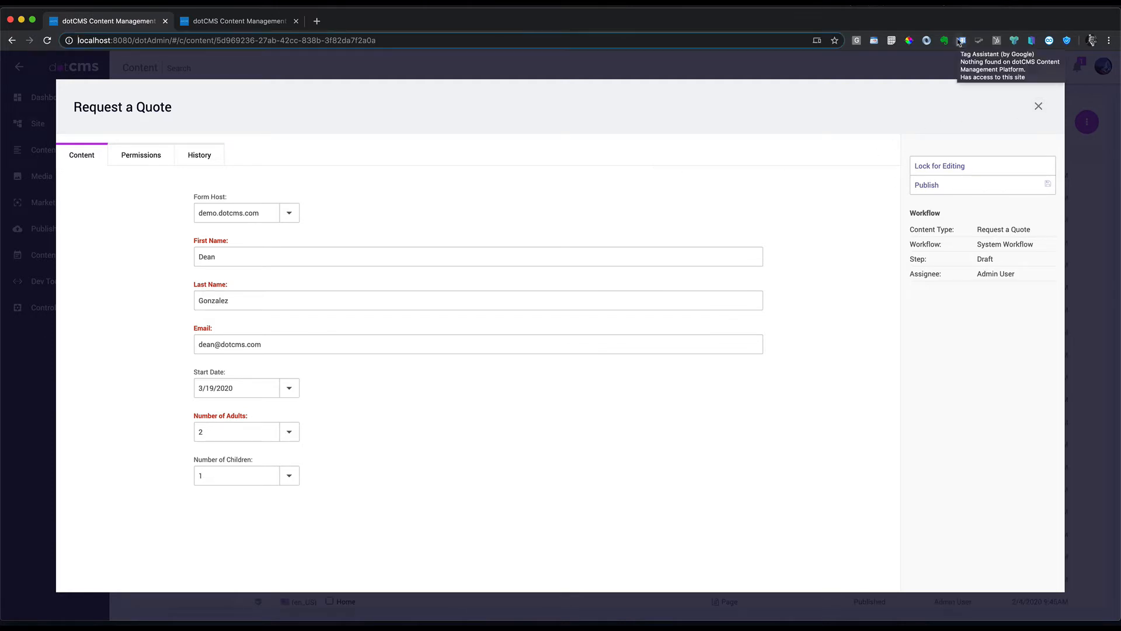
pyautogui.click(940, 102)
pyautogui.click(1039, 108)
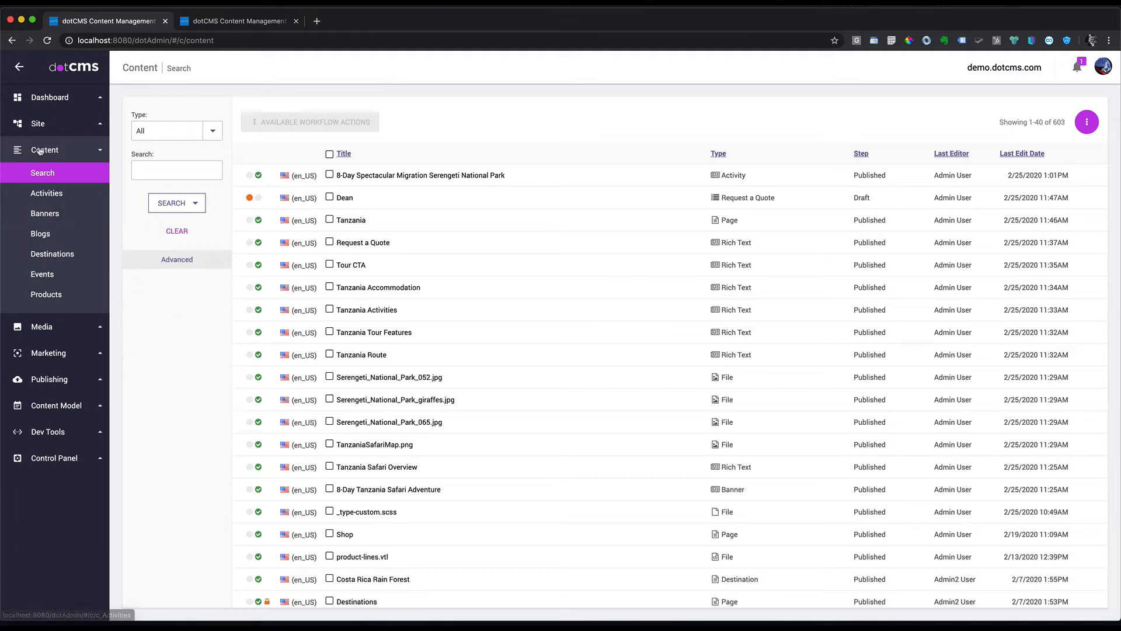
# Step: Filter the Content Search results to Persona content
pyautogui.click(42, 176)
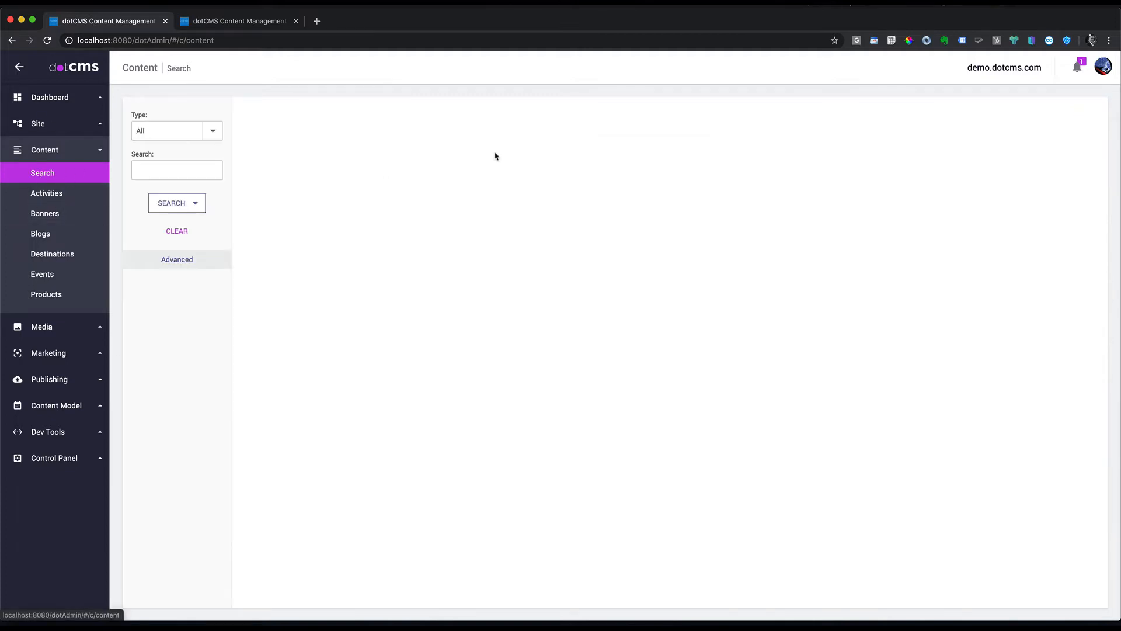
pyautogui.click(212, 131)
pyautogui.scroll(-5, 175, 526)
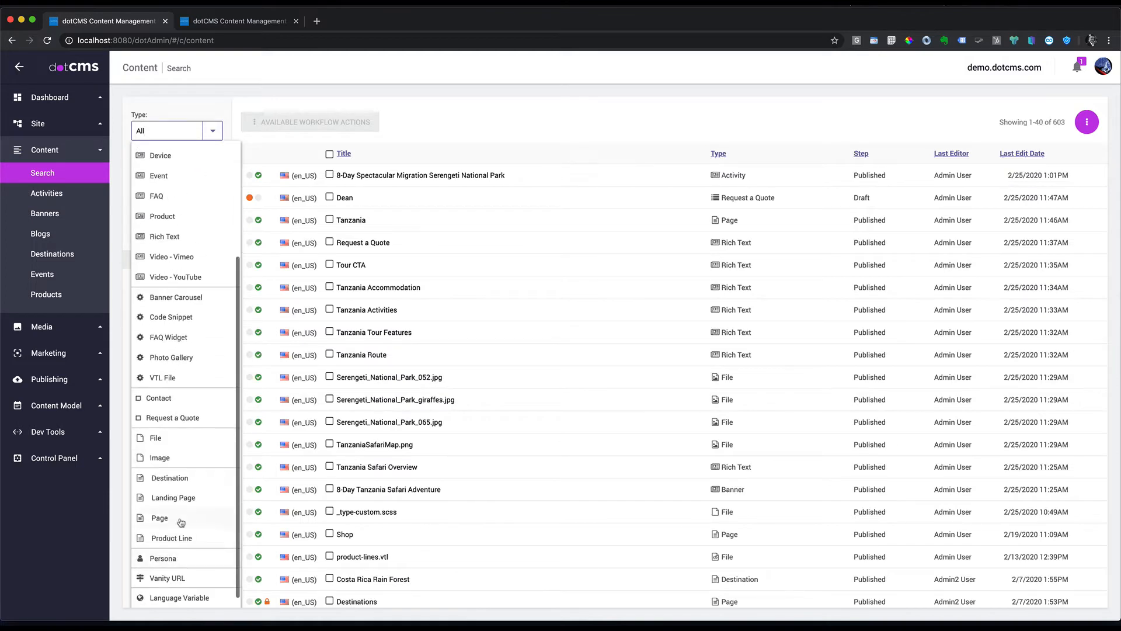
pyautogui.click(167, 555)
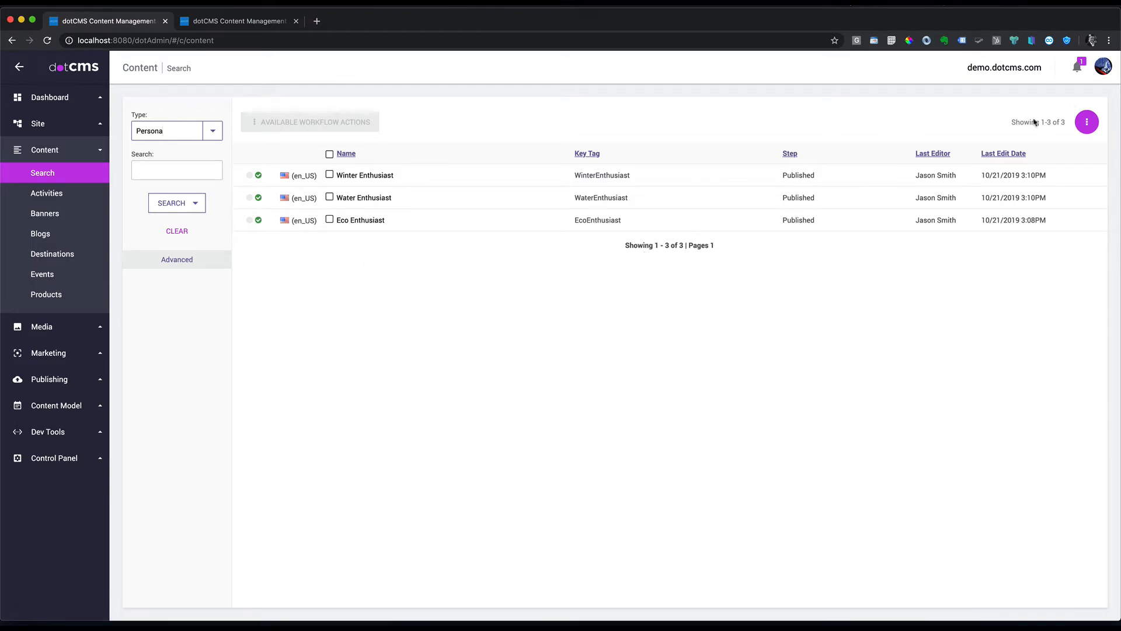
# Step: Create a new Safari Enthusiast persona with SafariCouple.jpg as its photo
pyautogui.click(1087, 122)
pyautogui.click(1066, 146)
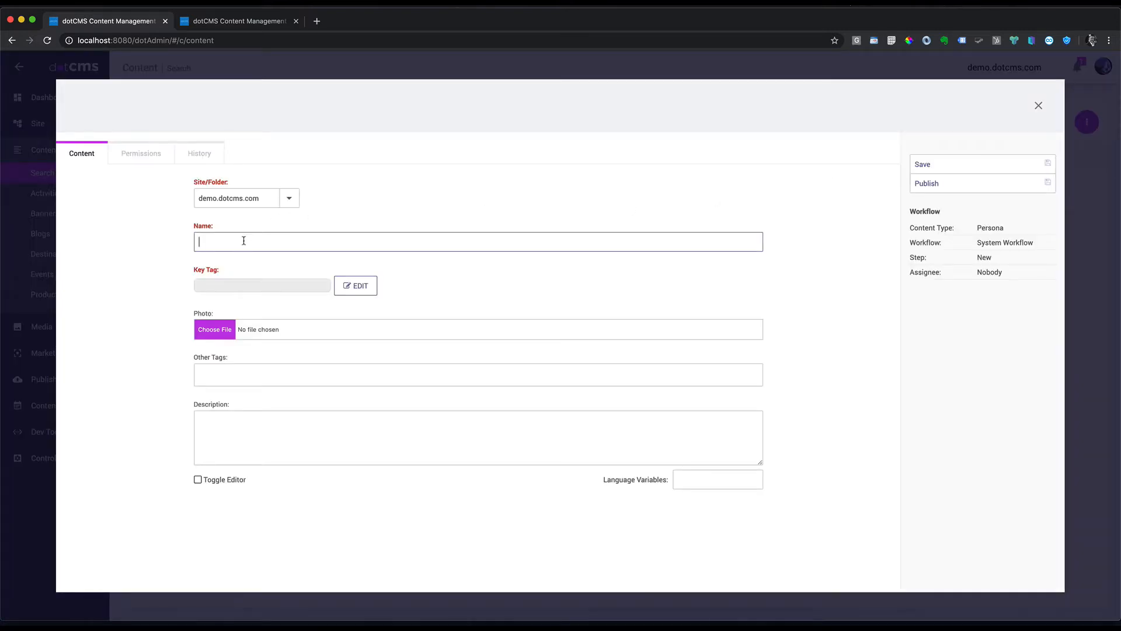
pyautogui.write('Safari Enthusiast')
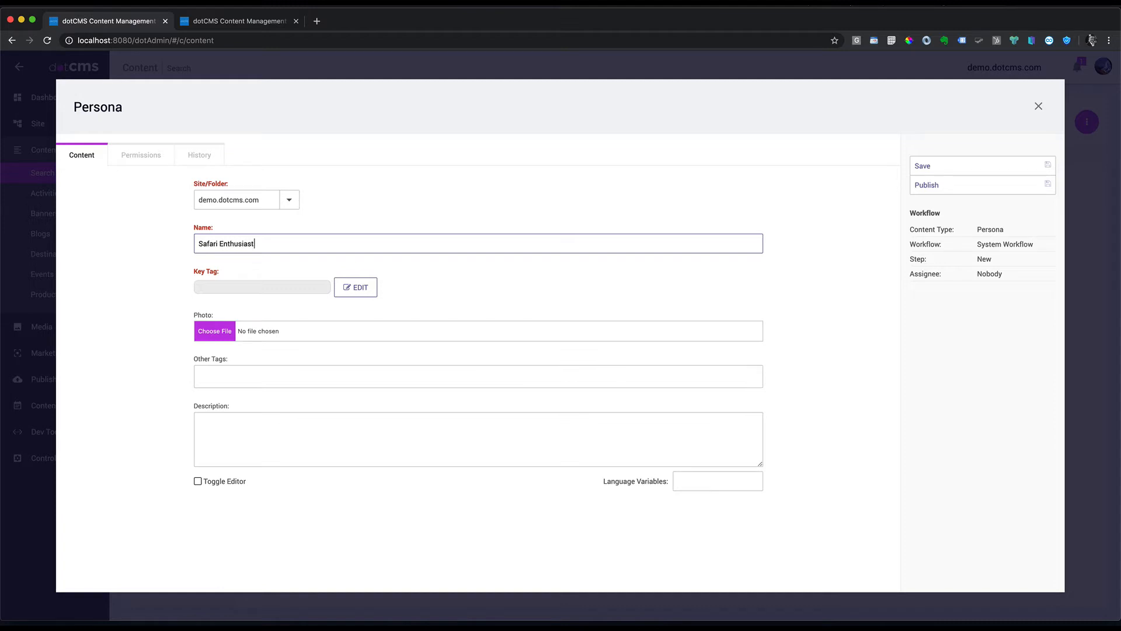
pyautogui.click(262, 298)
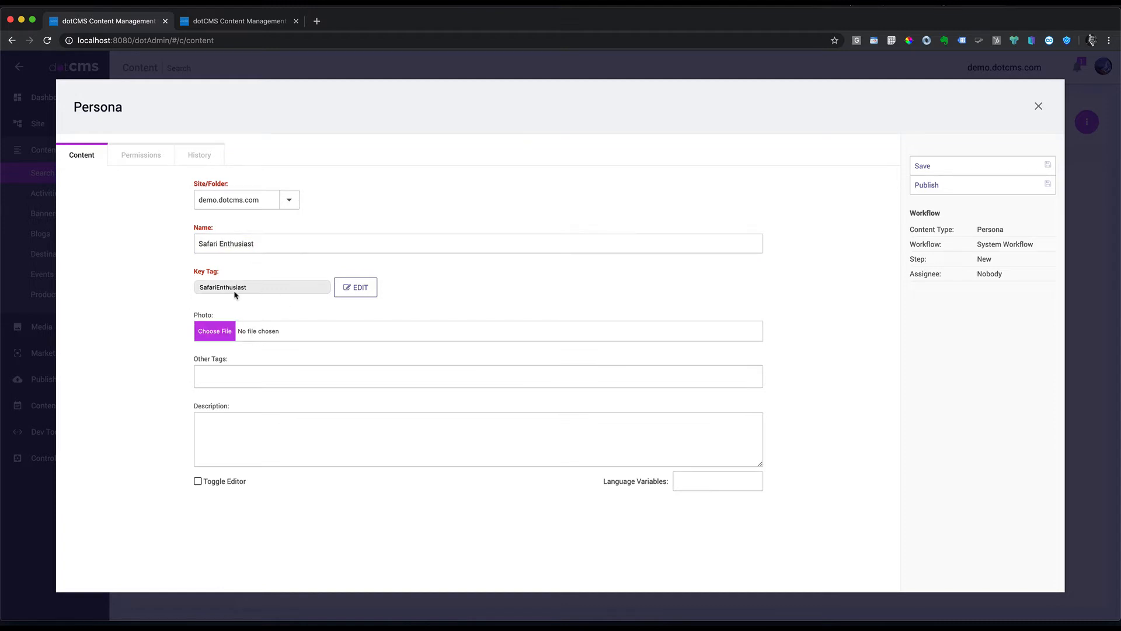
pyautogui.click(253, 331)
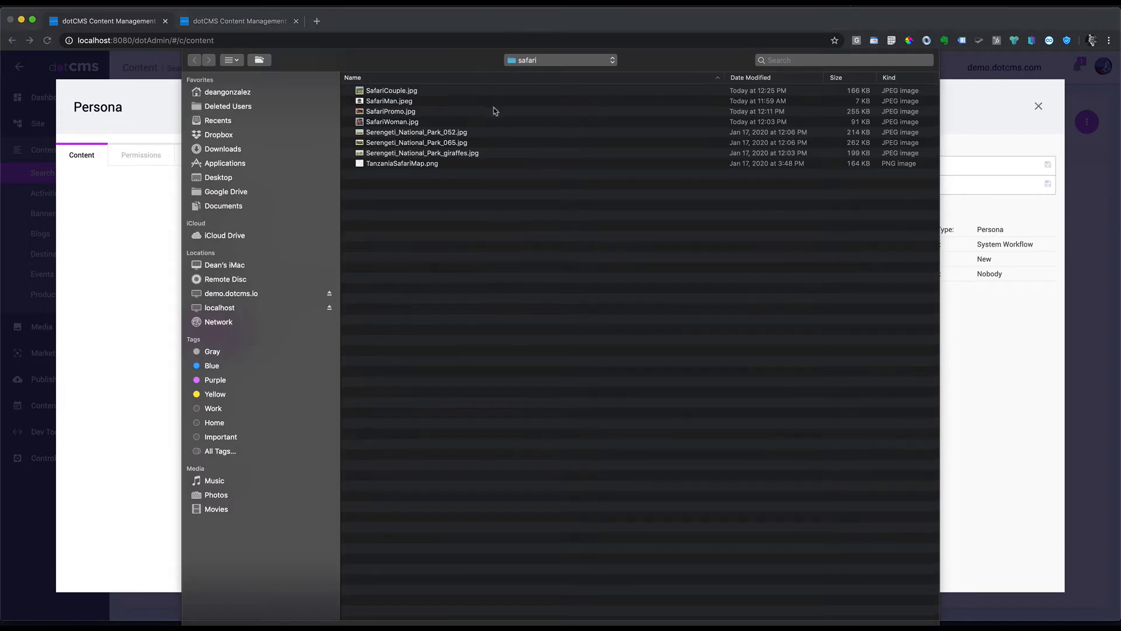
pyautogui.click(397, 91)
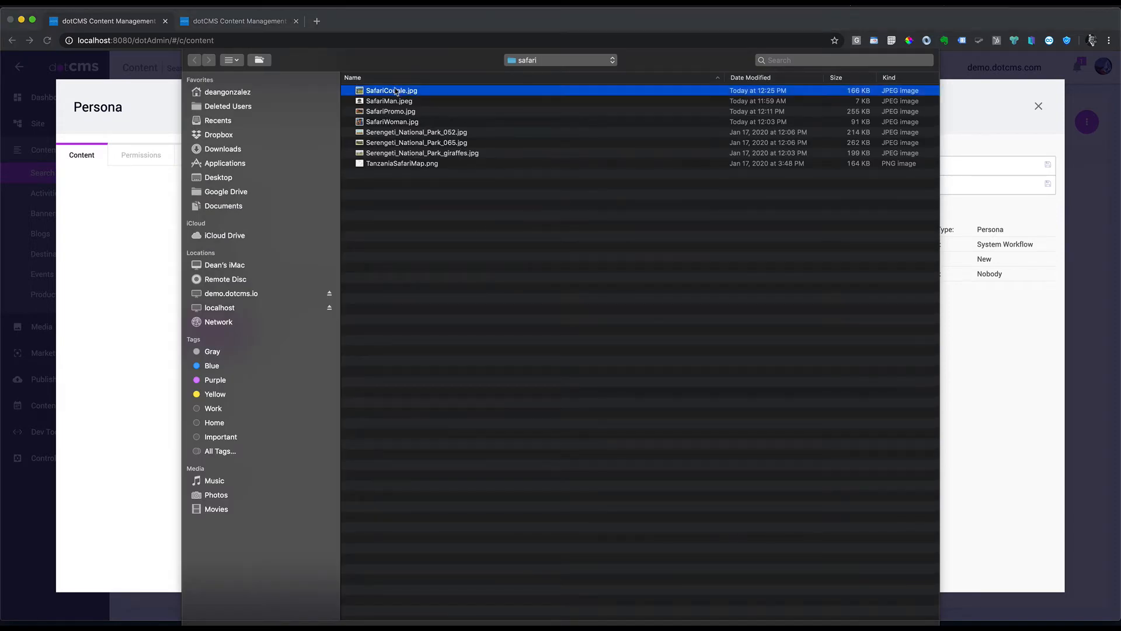
pyautogui.doubleClick(397, 91)
# Step: Tag the persona tanzania and serengeti, publish it and close the editor
pyautogui.scroll(-3, 529, 393)
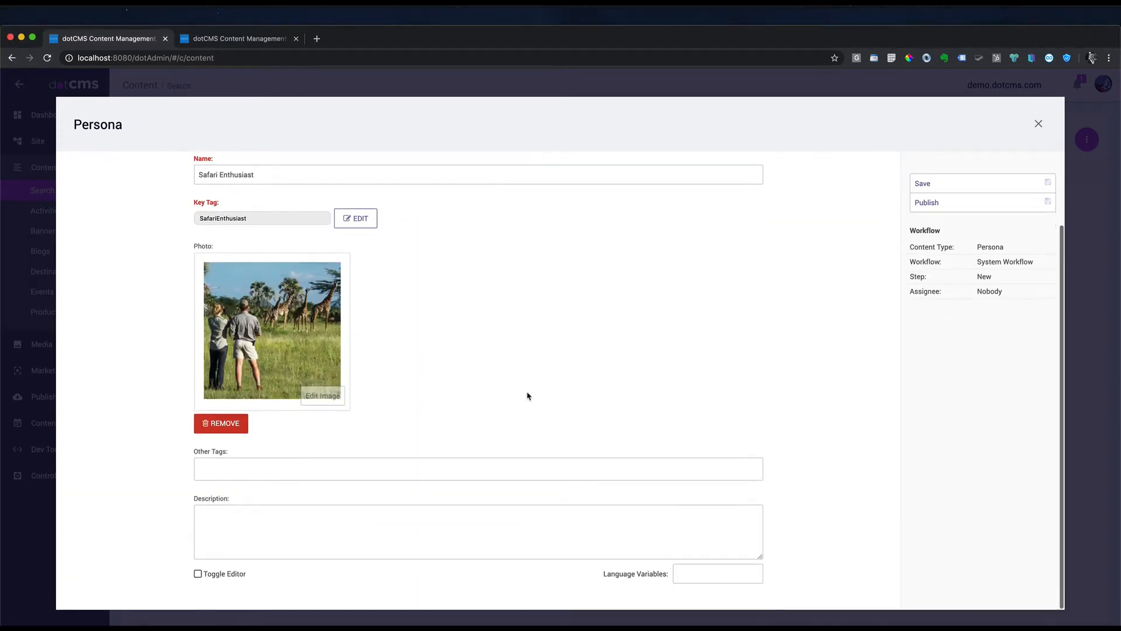
pyautogui.click(243, 475)
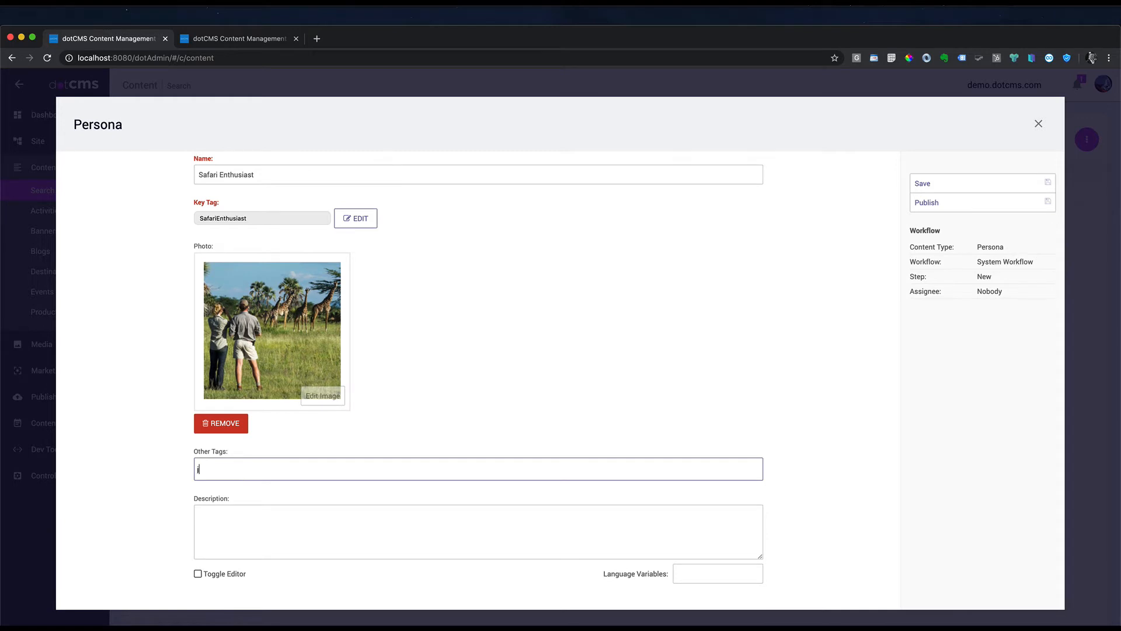
pyautogui.write('Tan')
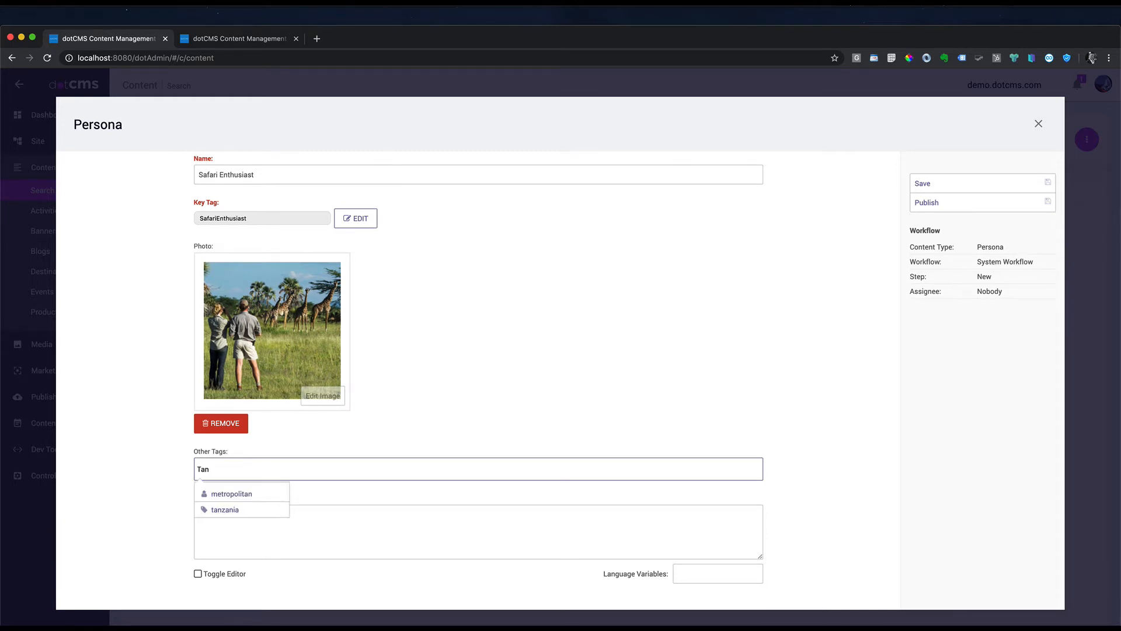
pyautogui.click(235, 510)
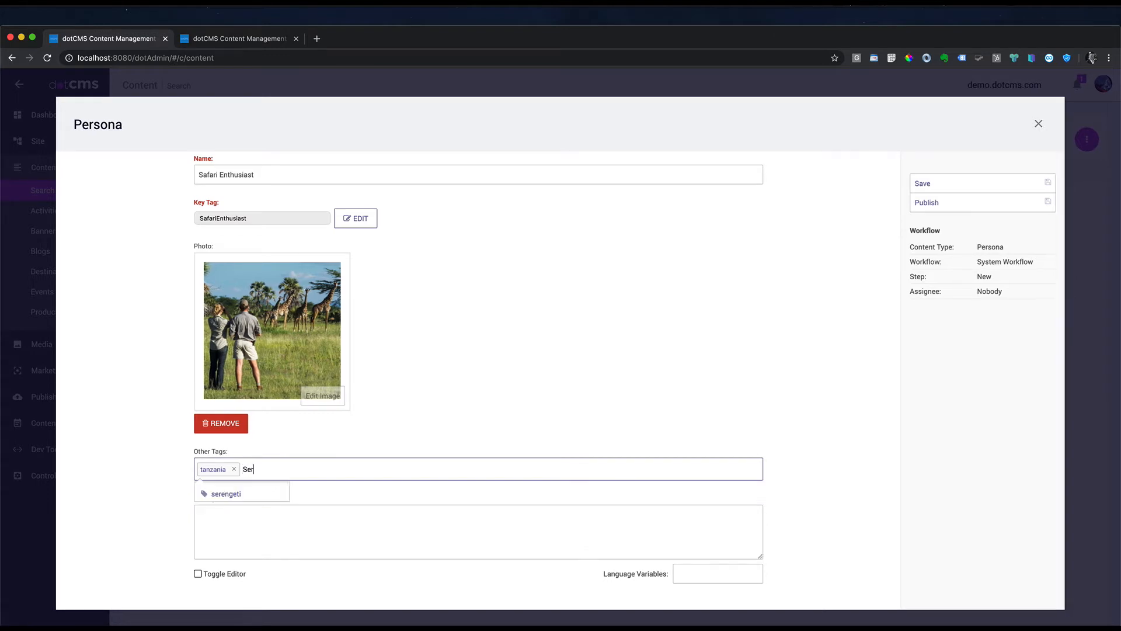
pyautogui.click(238, 498)
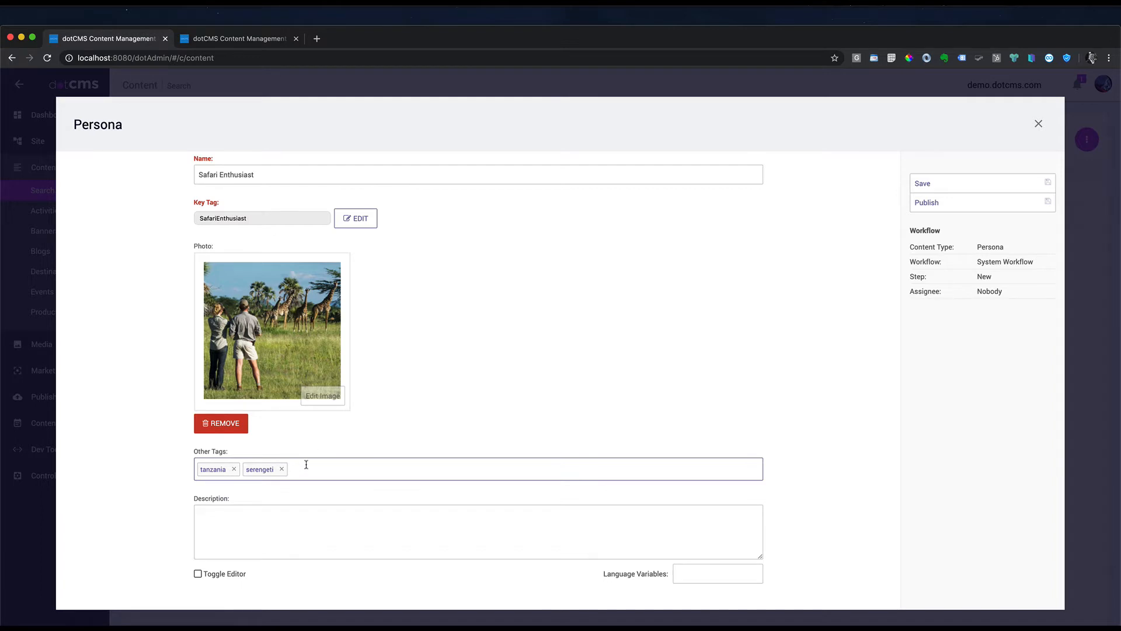
pyautogui.scroll(2, 306, 464)
pyautogui.click(927, 202)
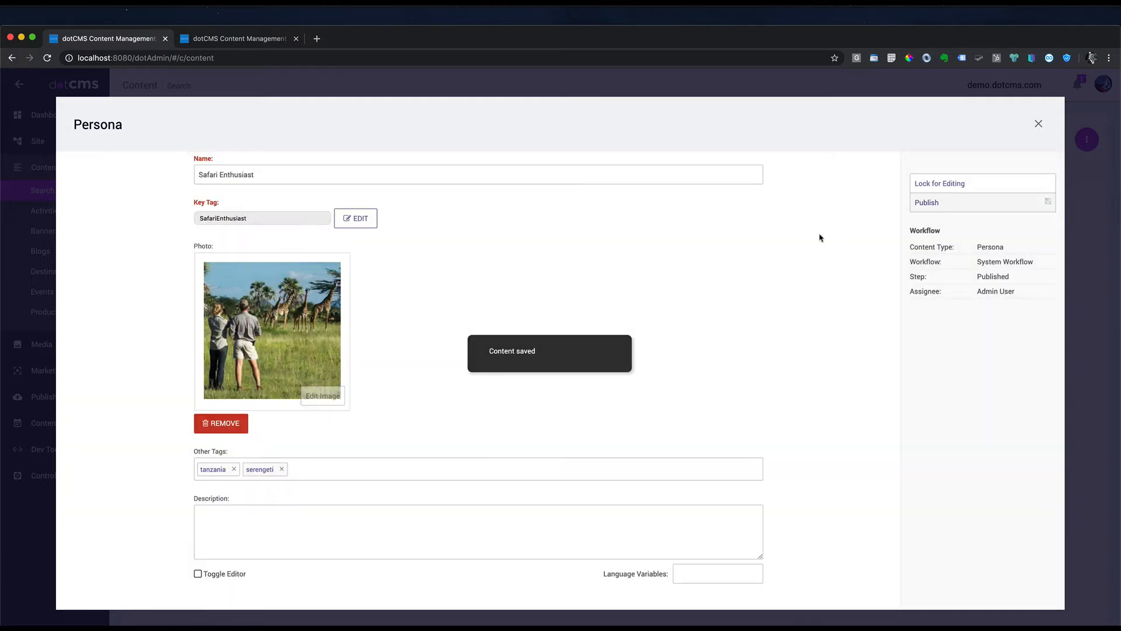
pyautogui.click(1038, 124)
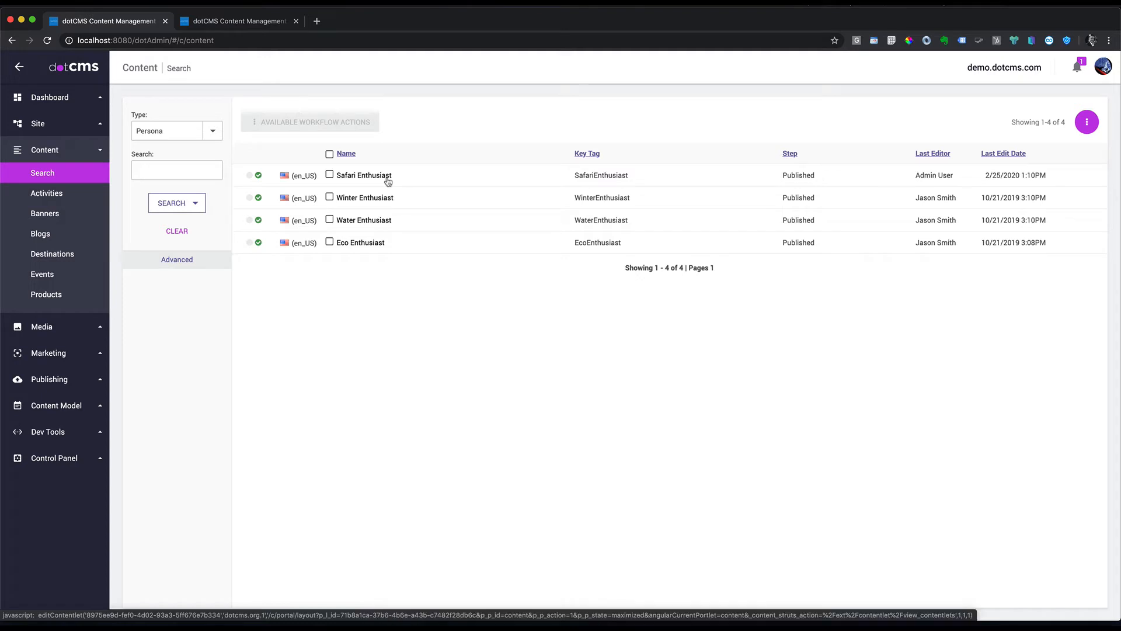
# Step: Create a new general content type named Promotion
pyautogui.click(57, 410)
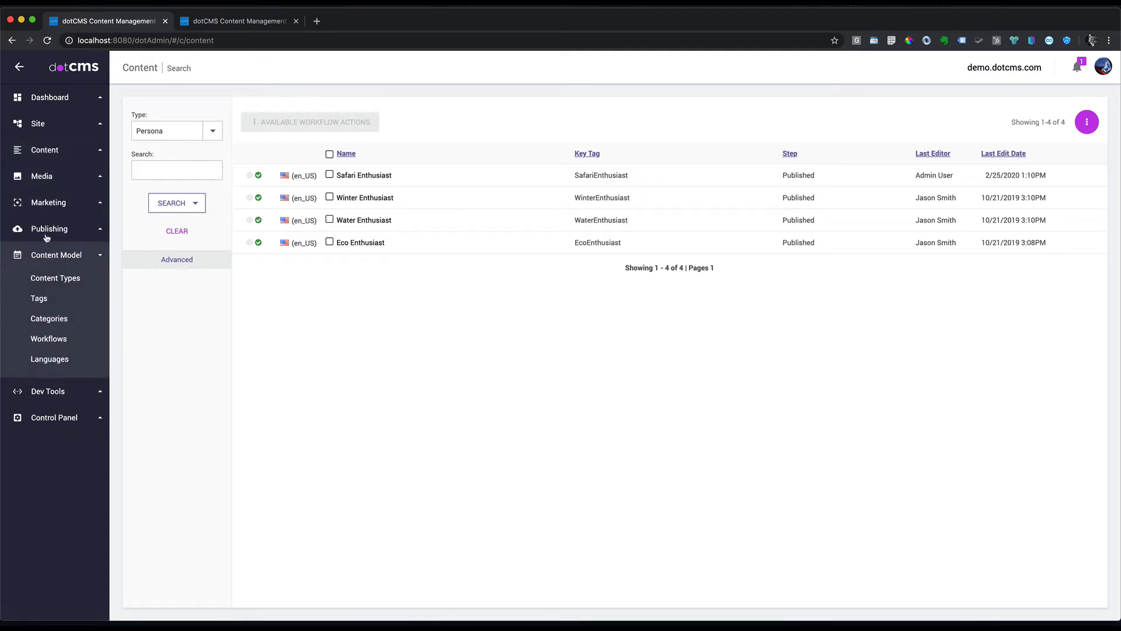
pyautogui.click(66, 278)
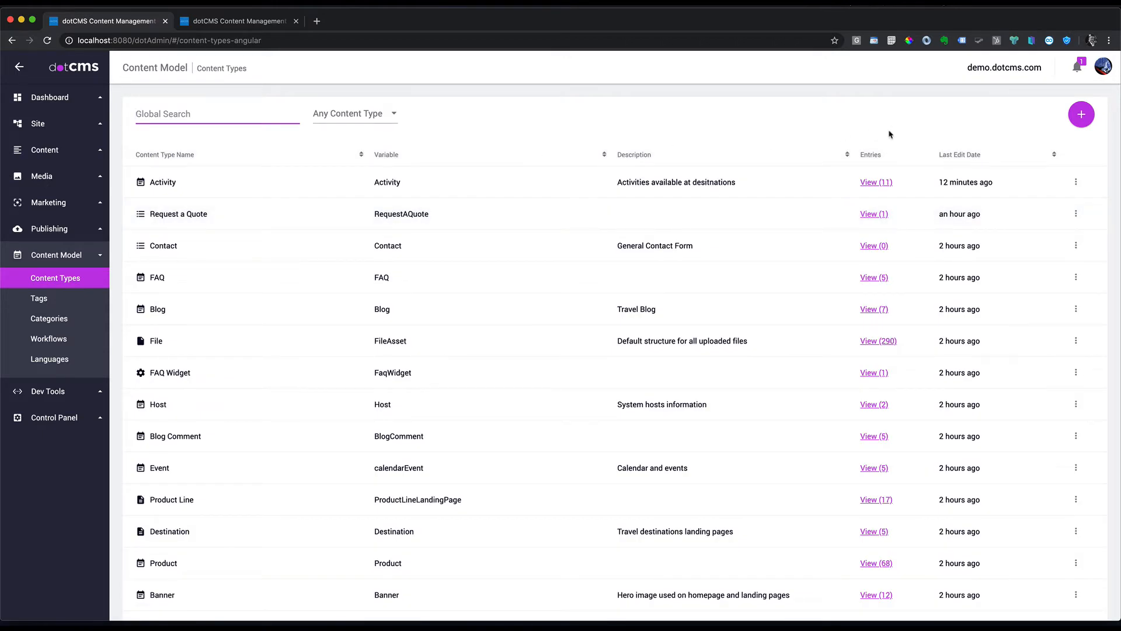
pyautogui.click(1084, 116)
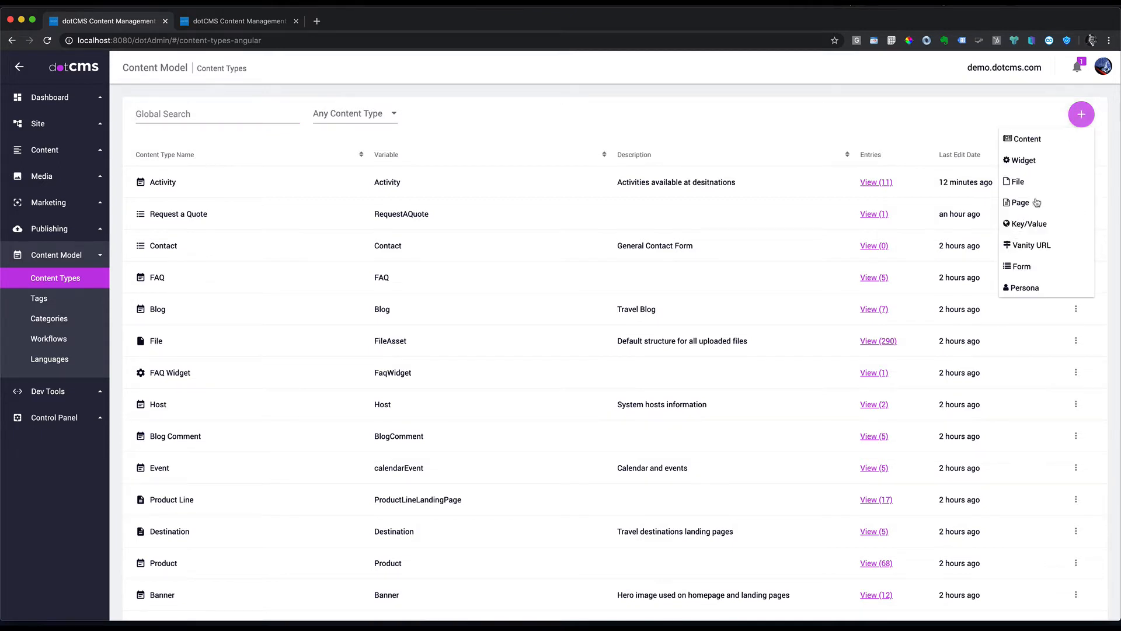
pyautogui.click(1034, 144)
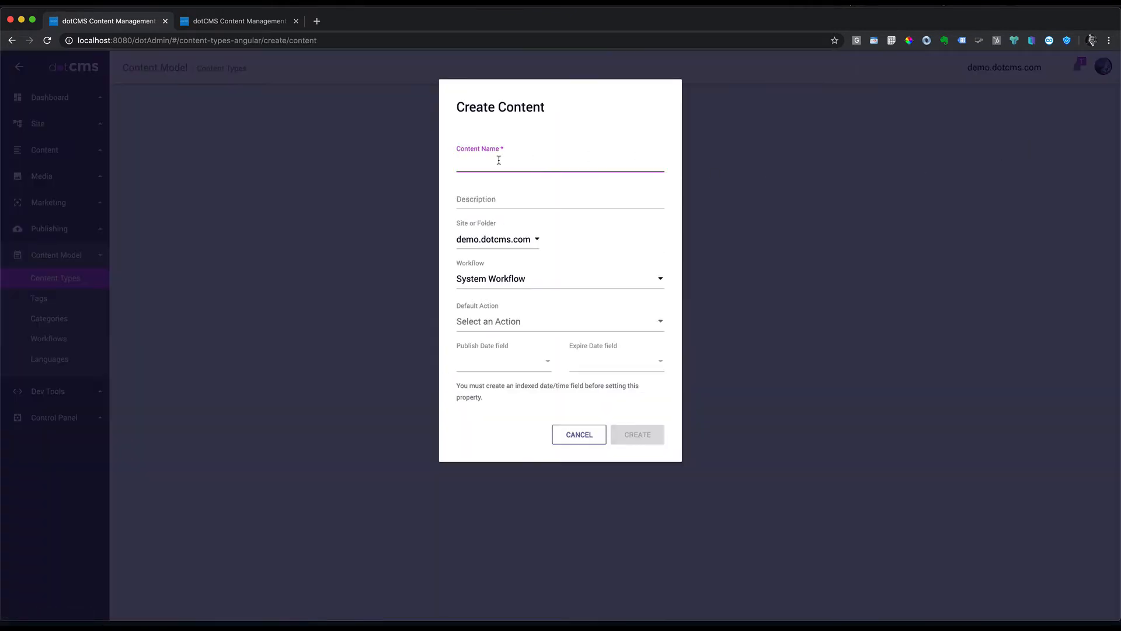
pyautogui.write('Promotion')
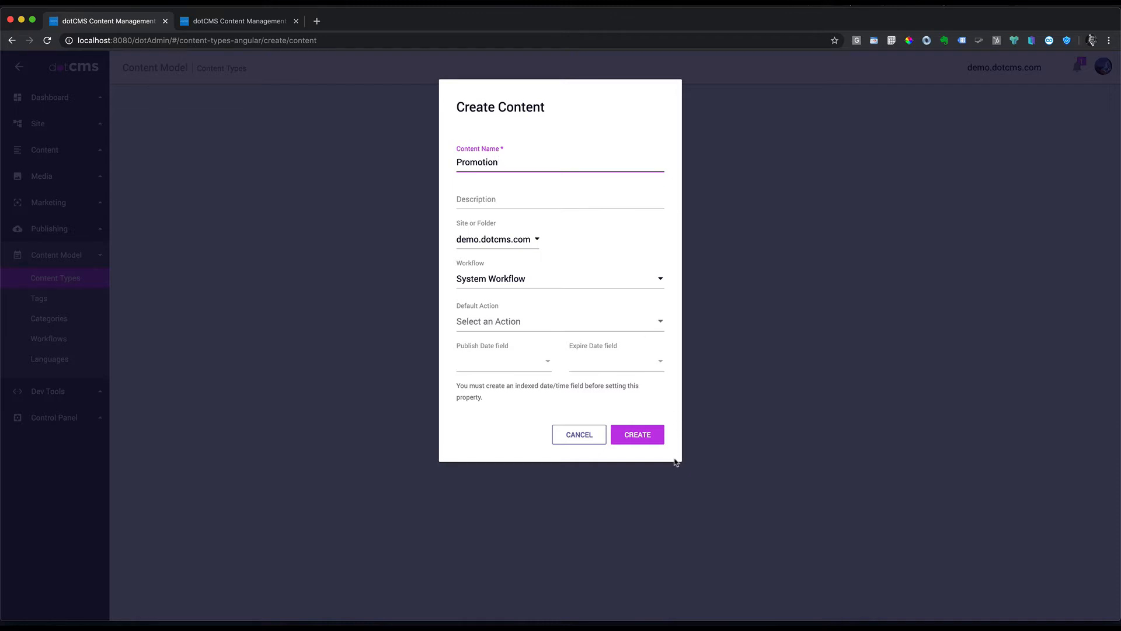
pyautogui.click(642, 437)
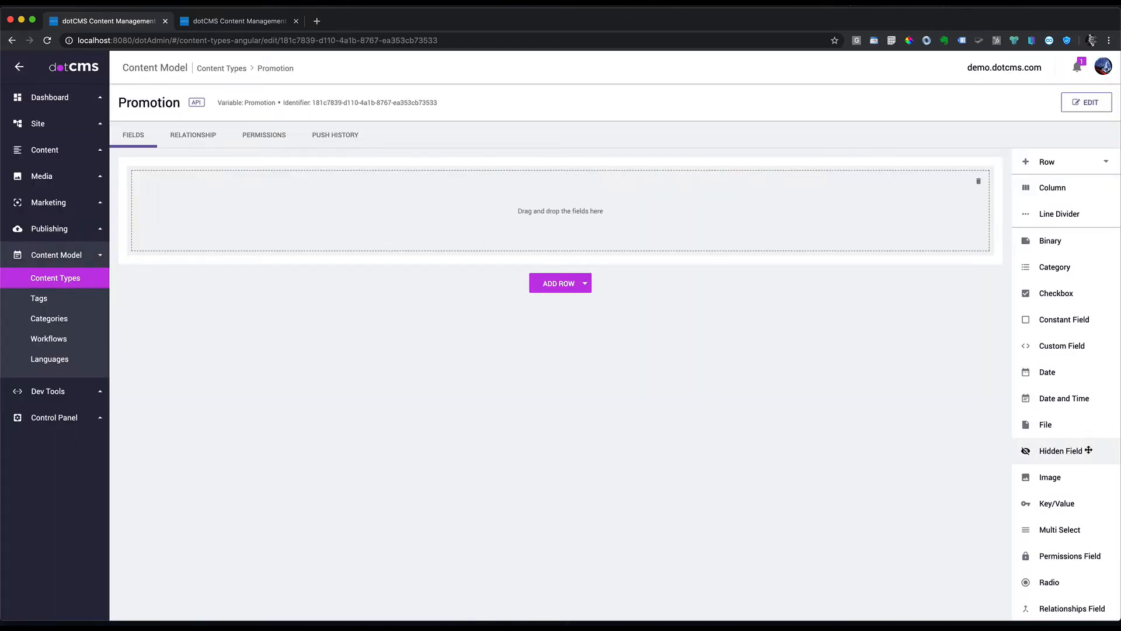
# Step: Add a user-searchable Site or Folder field named Site
pyautogui.scroll(-5, 1072, 447)
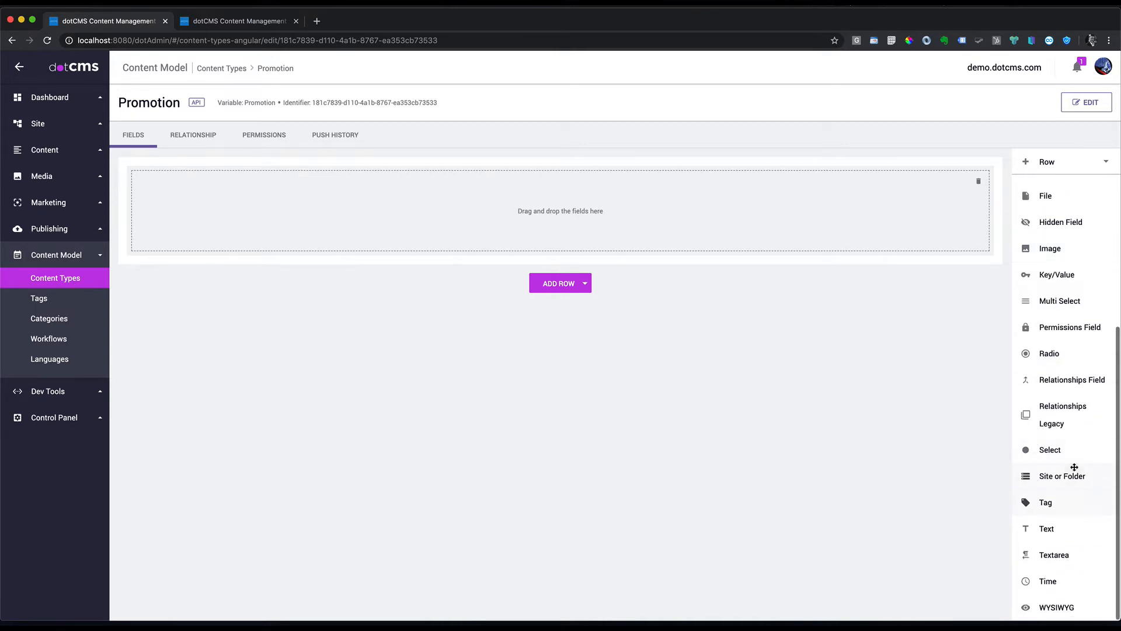
pyautogui.moveTo(1060, 476); pyautogui.dragTo(413, 195)
pyautogui.write('Site')
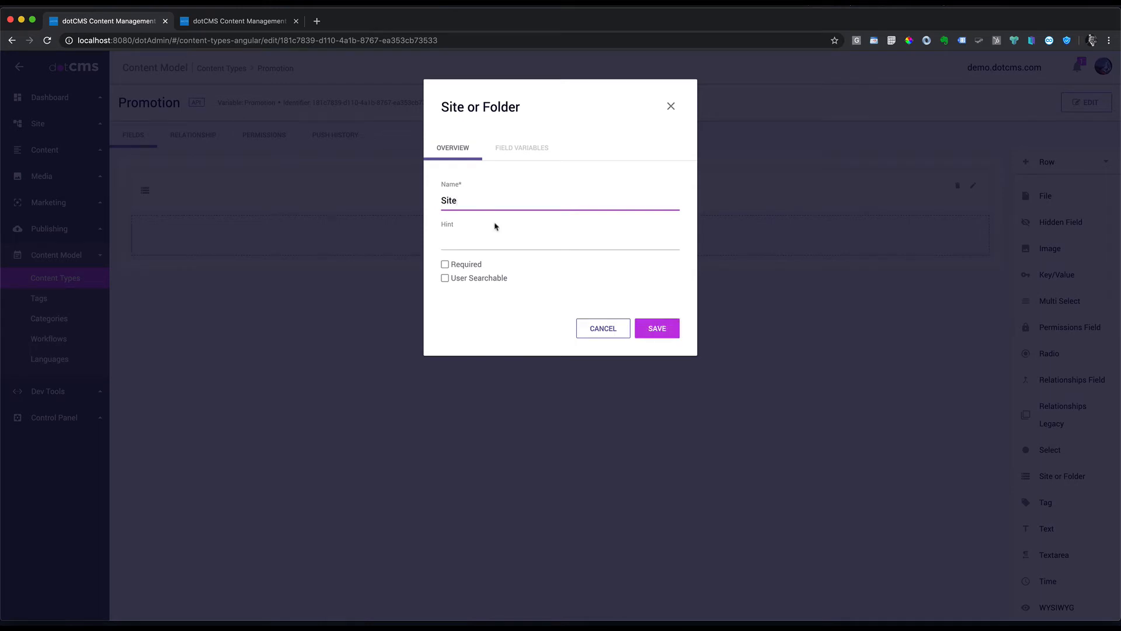
pyautogui.click(446, 278)
pyautogui.click(666, 326)
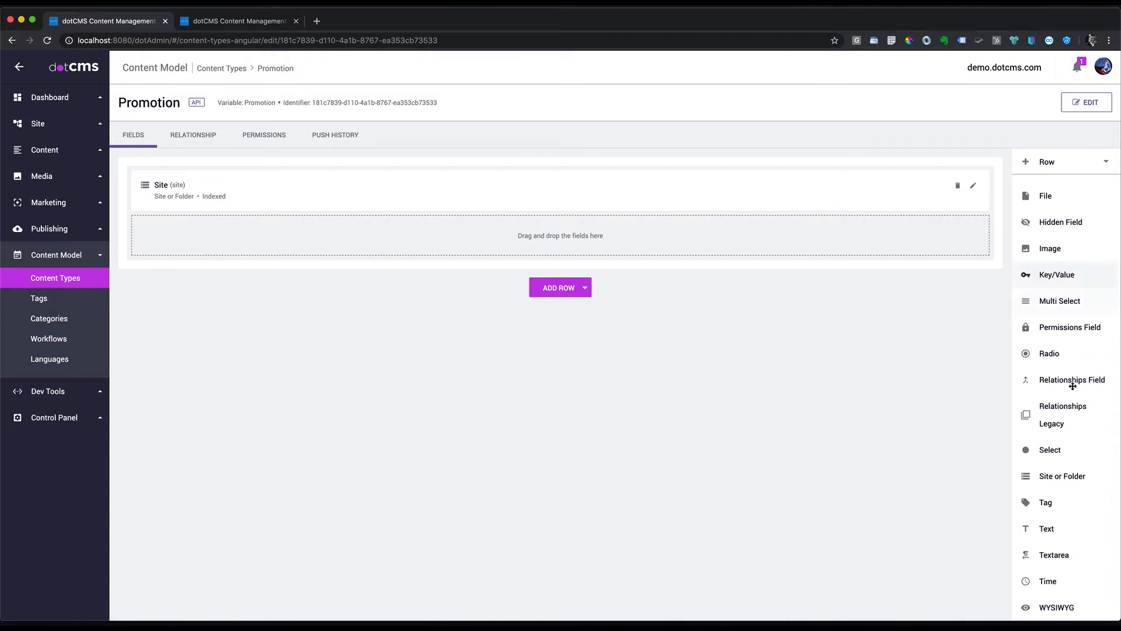
# Step: Add a Title text field that is user searchable and shown in lists
pyautogui.moveTo(1050, 528); pyautogui.dragTo(274, 245)
pyautogui.write('Title')
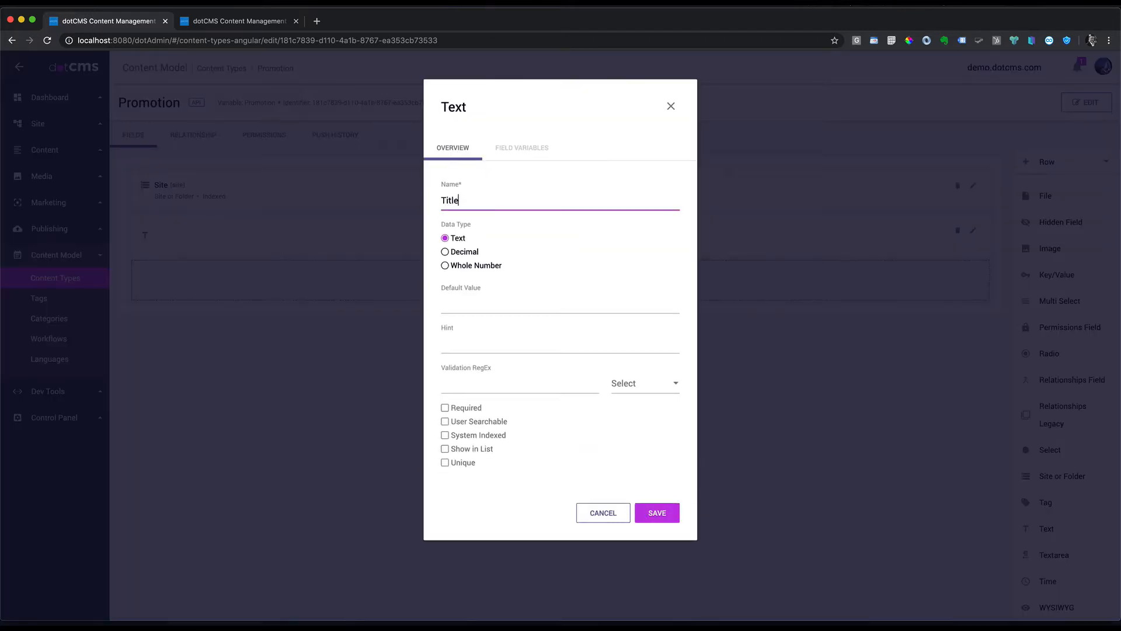
pyautogui.click(446, 421)
pyautogui.click(445, 449)
pyautogui.click(657, 513)
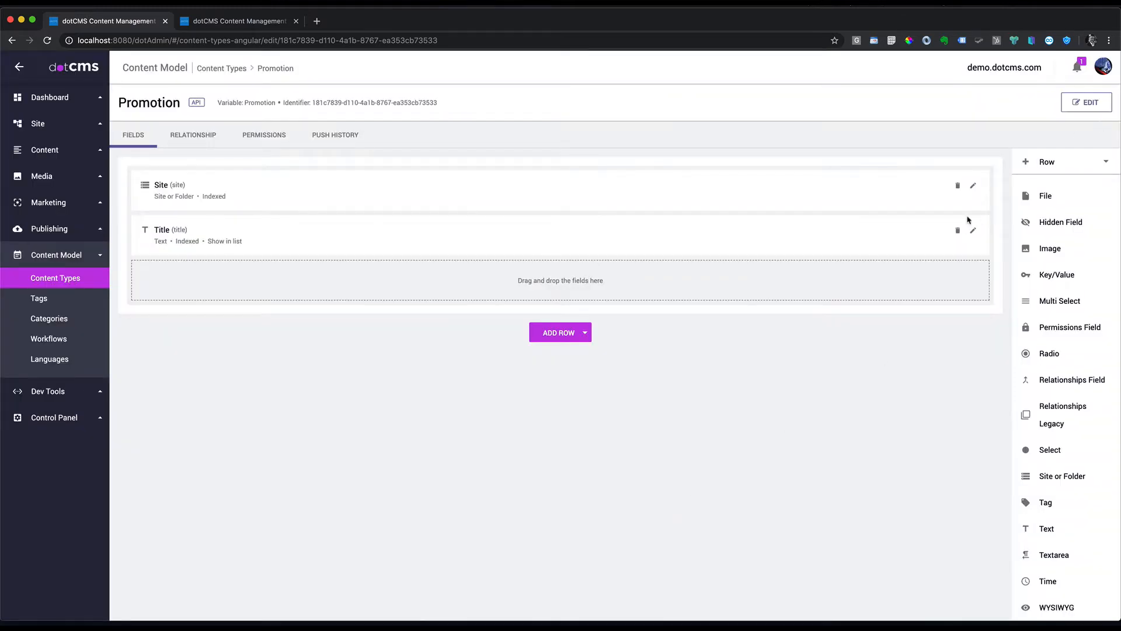
# Step: Put Site above Title in the left column of a new two-column row and delete the empty row
pyautogui.click(584, 341)
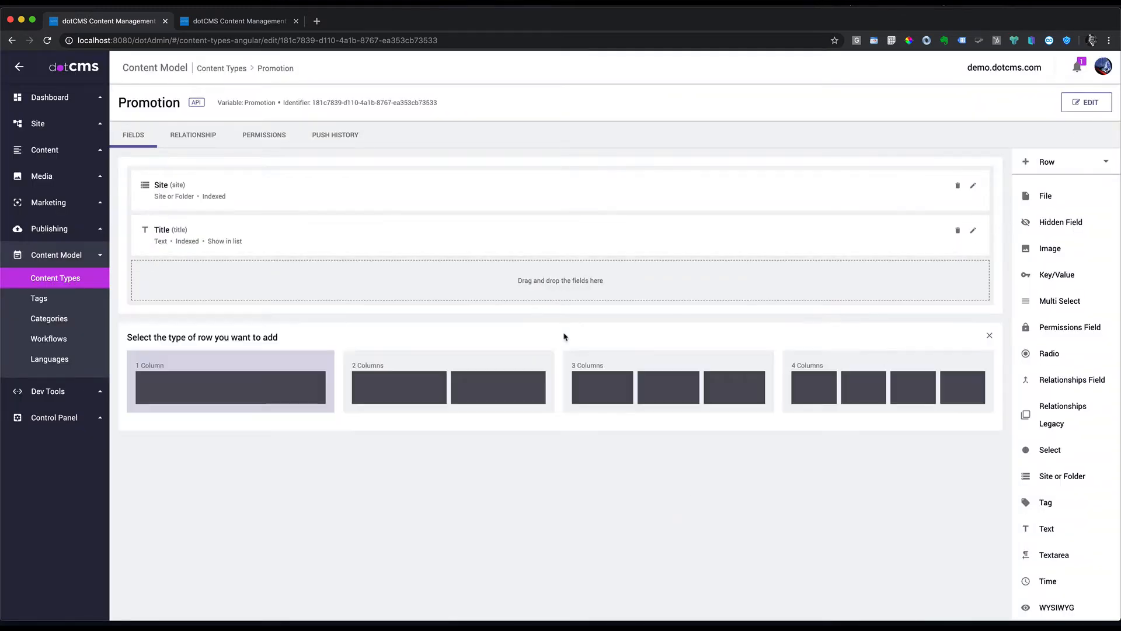
pyautogui.click(427, 392)
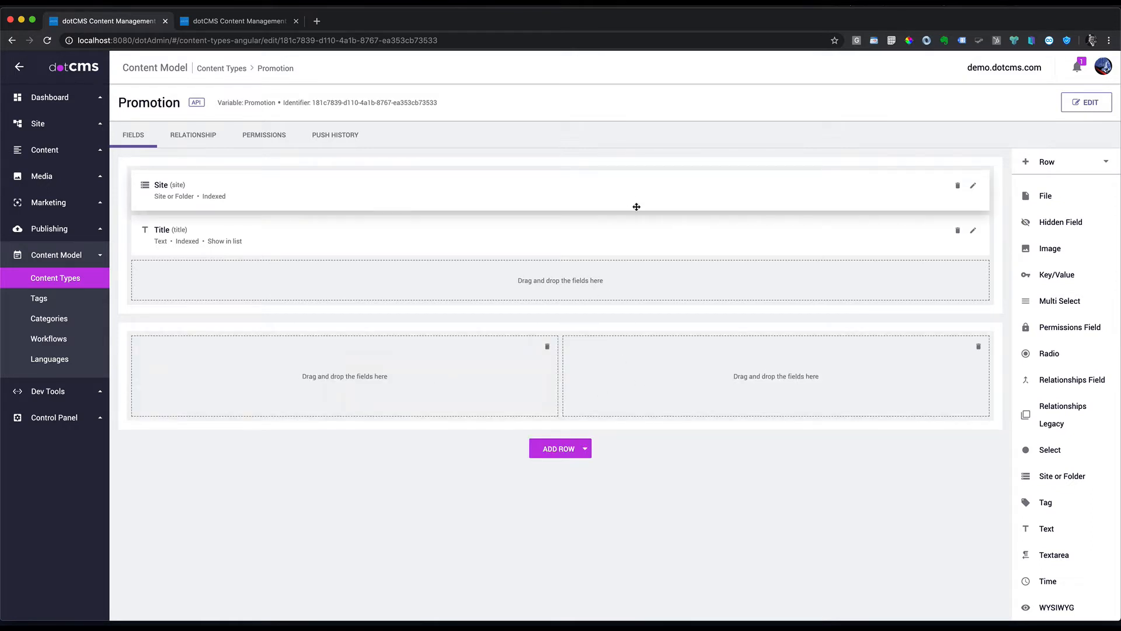
pyautogui.moveTo(383, 230); pyautogui.dragTo(367, 299)
pyautogui.moveTo(338, 191); pyautogui.dragTo(351, 295)
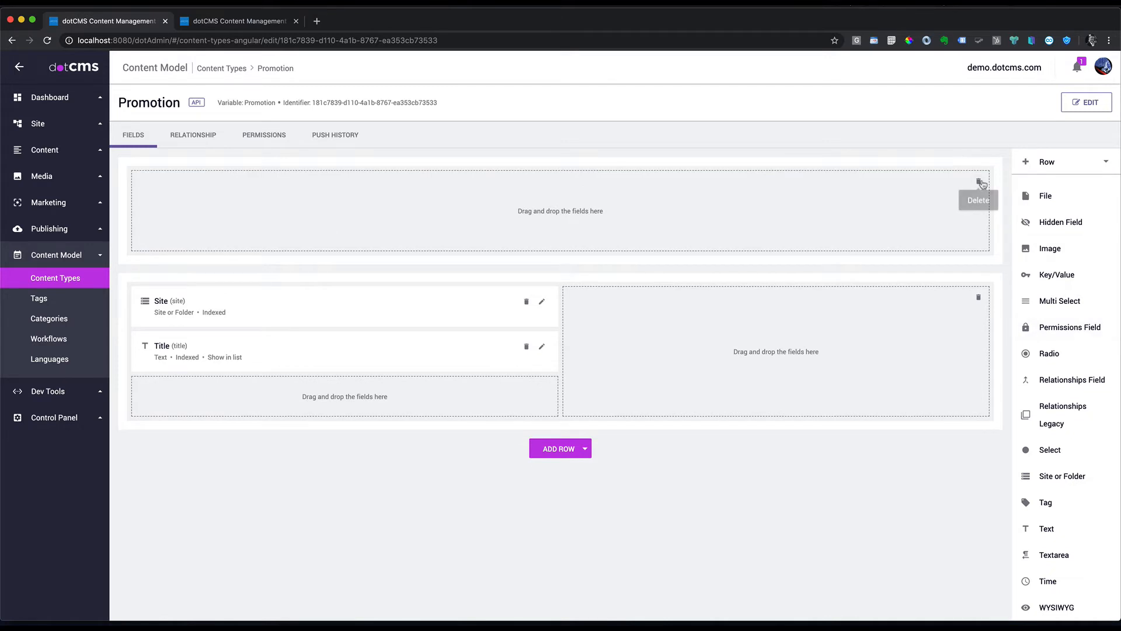
pyautogui.click(979, 183)
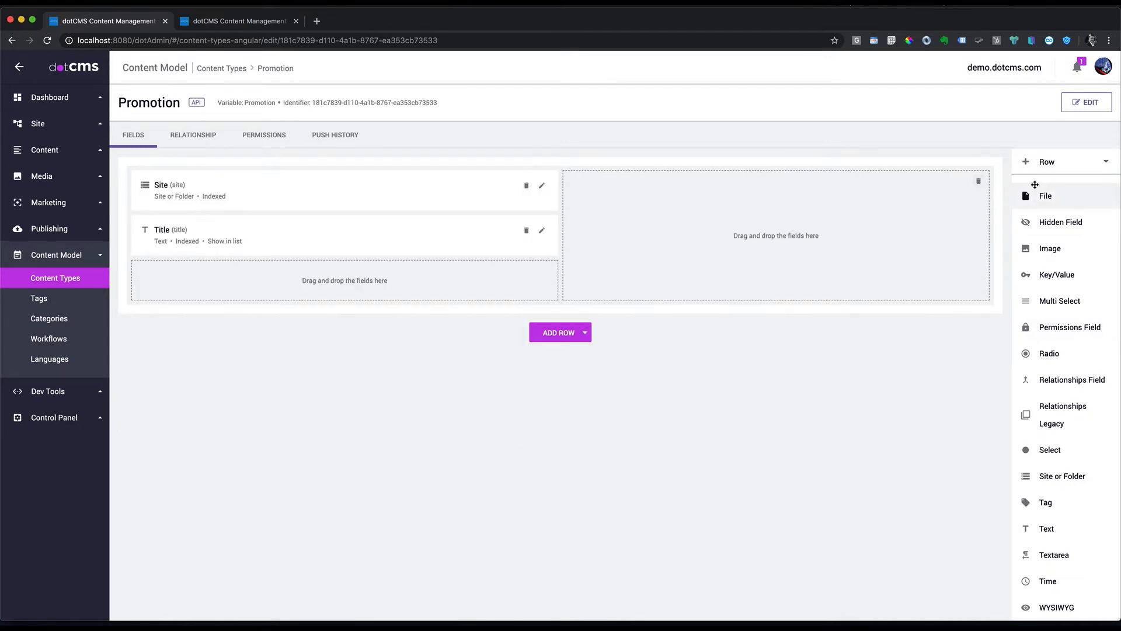
# Step: Add a binary field named Promo Image to the right column
pyautogui.scroll(5, 1034, 233)
pyautogui.moveTo(1035, 255); pyautogui.dragTo(733, 223)
pyautogui.write('Promo Image')
pyautogui.click(653, 321)
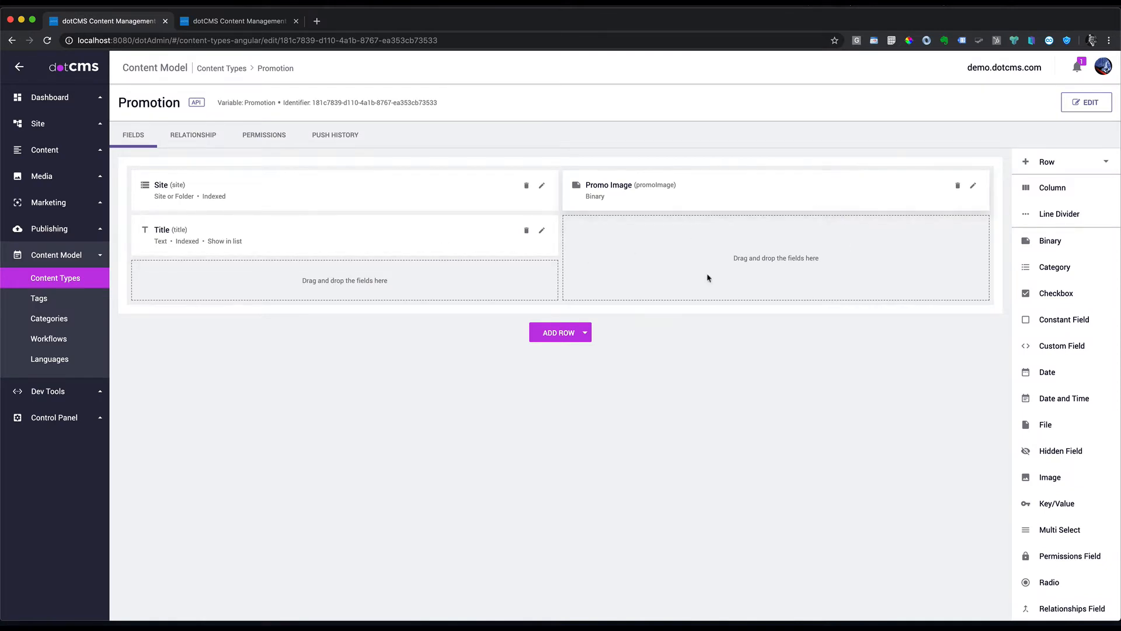
# Step: Add a URL text field with URL Pattern validation, user searchable and shown in lists
pyautogui.scroll(-4, 1086, 465)
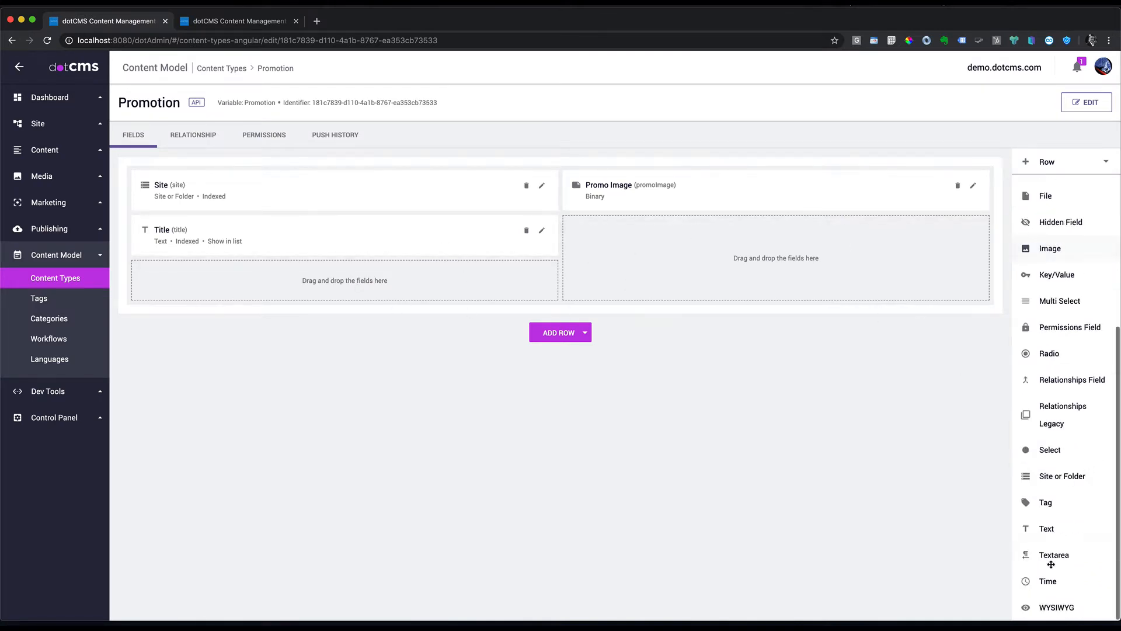
pyautogui.moveTo(1046, 528); pyautogui.dragTo(350, 285)
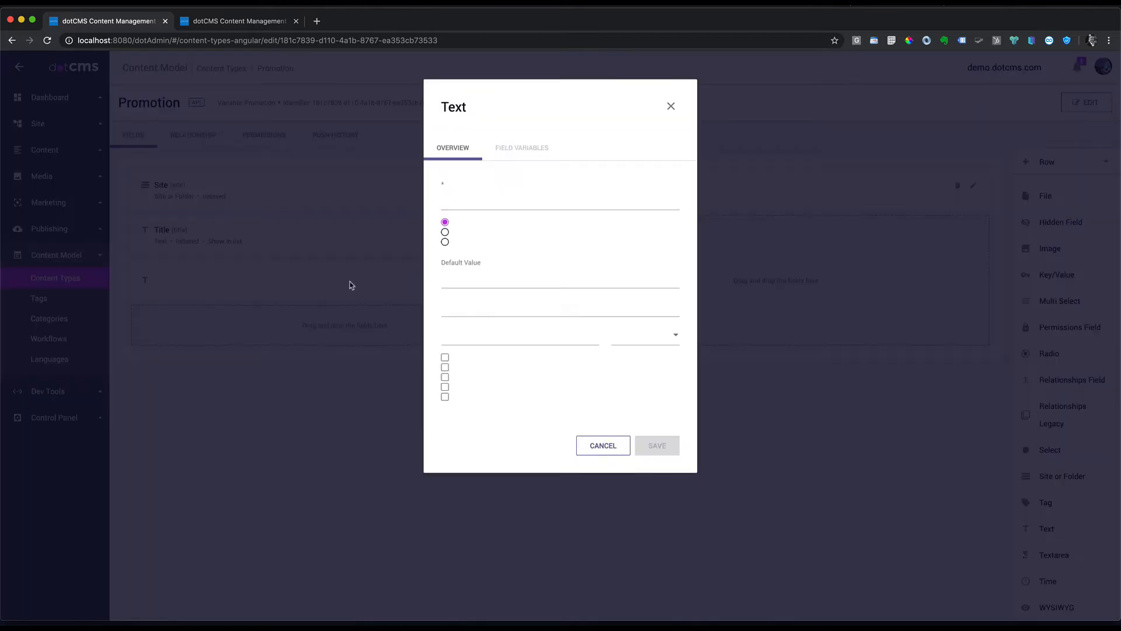
pyautogui.click(637, 388)
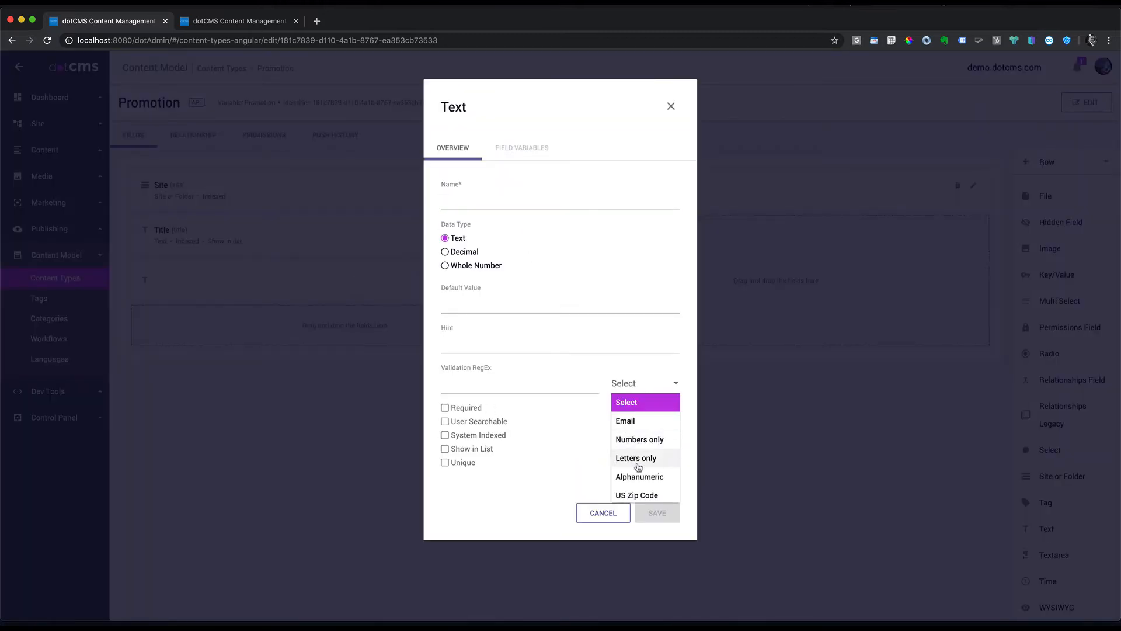
pyautogui.scroll(-1, 648, 466)
pyautogui.scroll(-1, 649, 465)
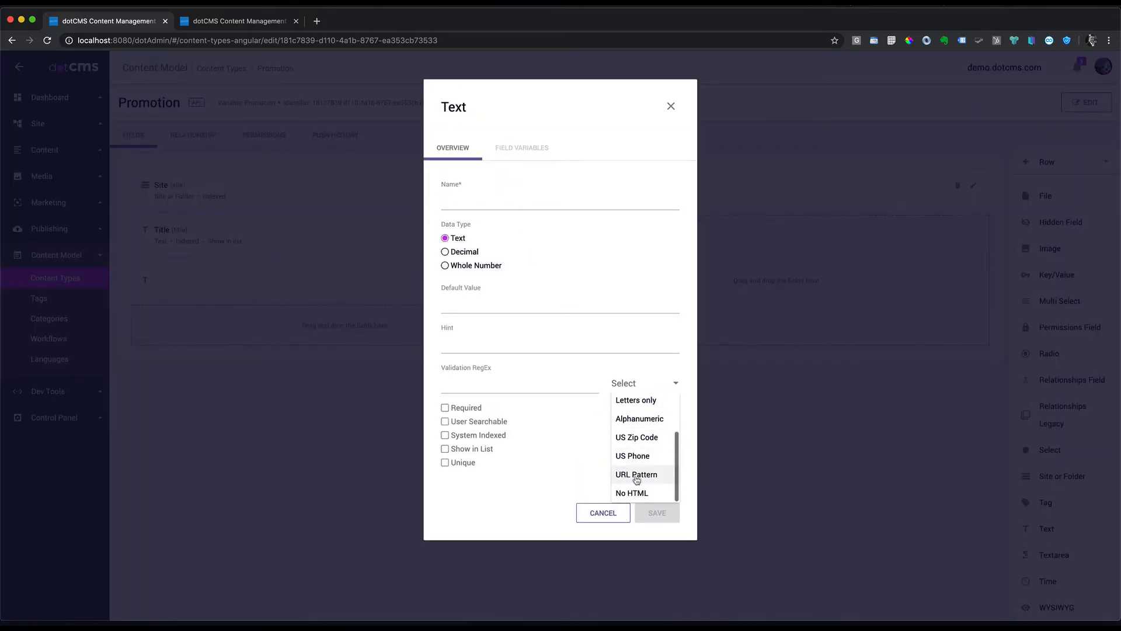
pyautogui.click(635, 477)
pyautogui.click(488, 199)
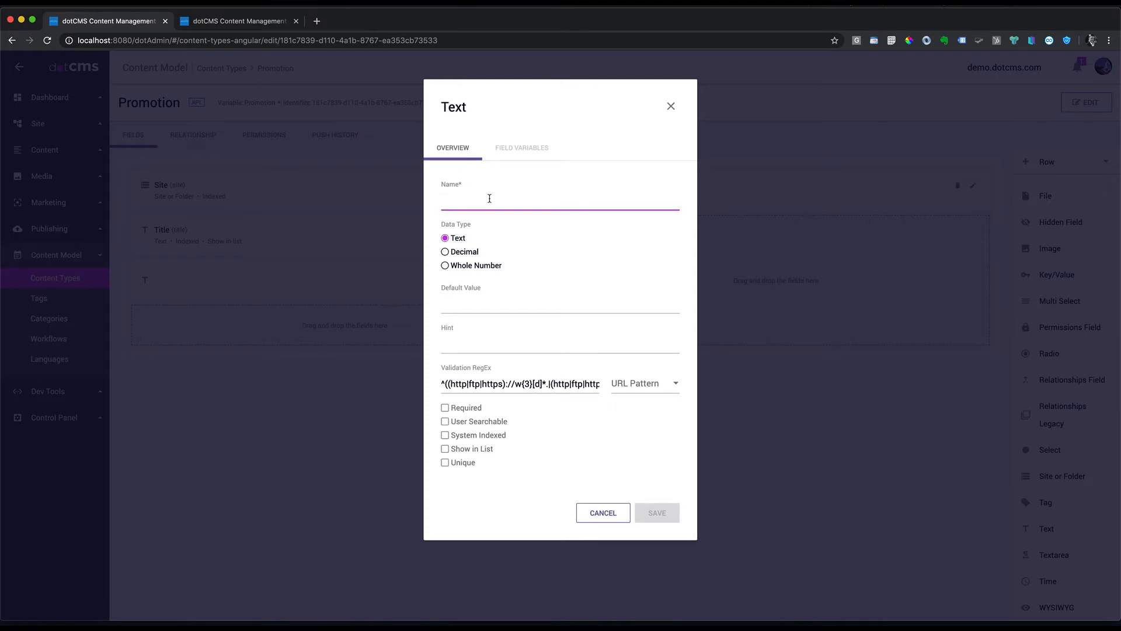
pyautogui.write('U')
pyautogui.click(446, 421)
pyautogui.click(445, 448)
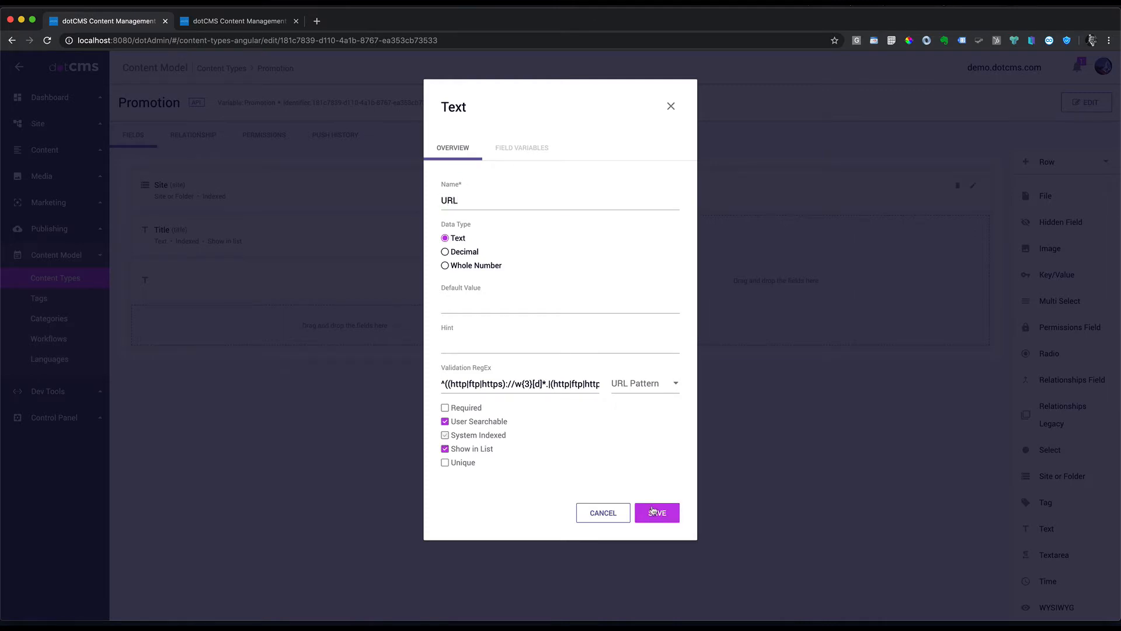
pyautogui.click(657, 513)
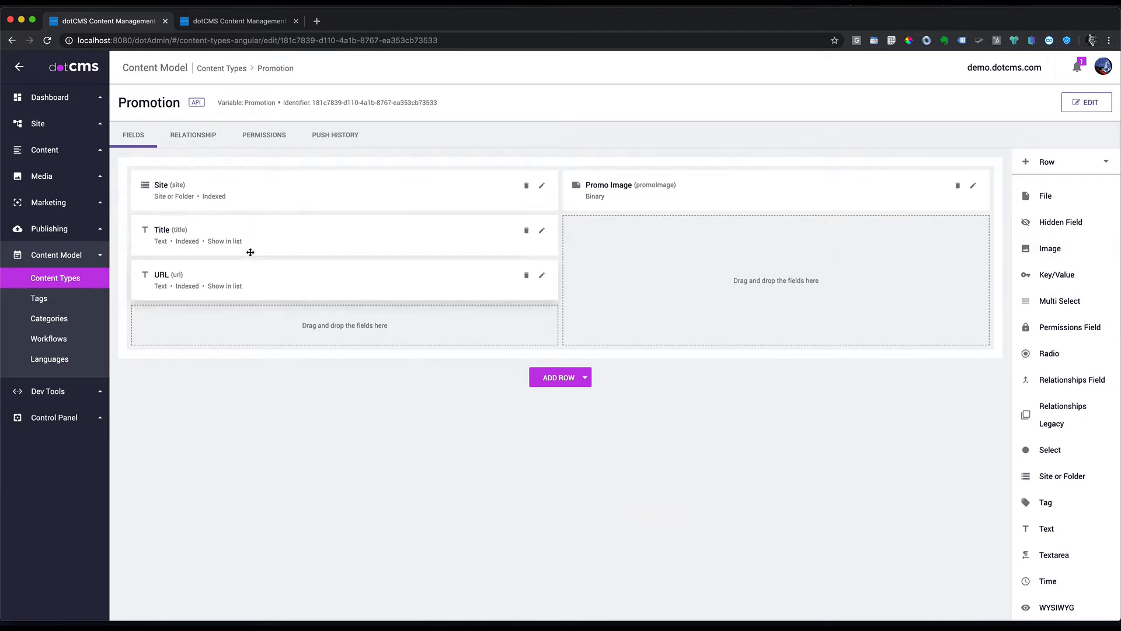
# Step: Add a user-searchable Tag field named Tag to the left column
pyautogui.scroll(-1, 1099, 352)
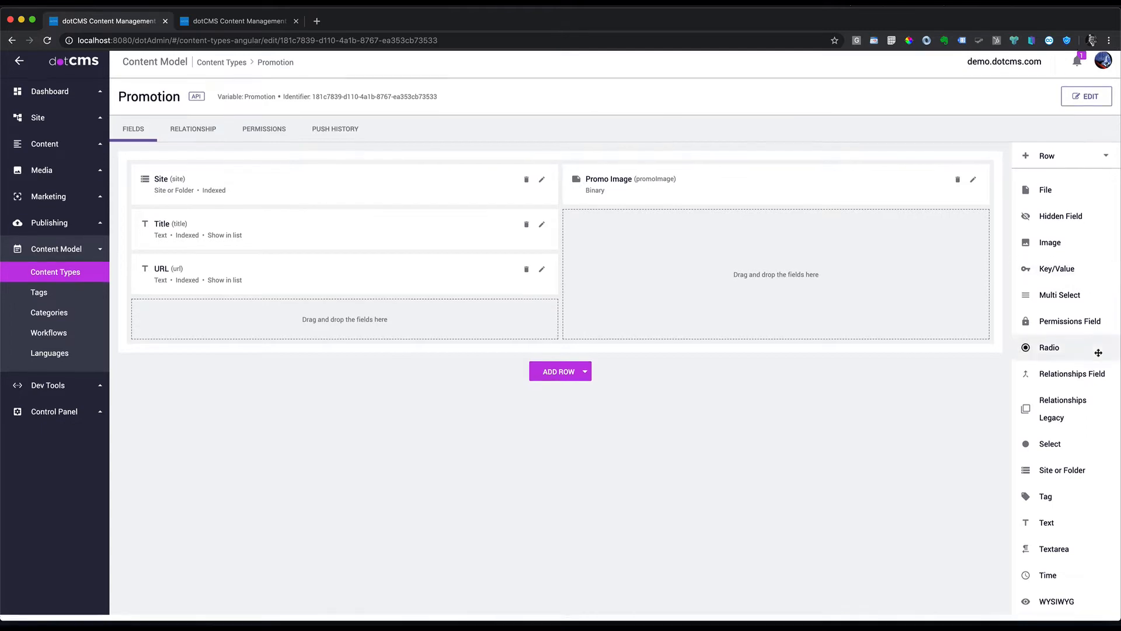
pyautogui.moveTo(1045, 501); pyautogui.dragTo(270, 315)
pyautogui.write('Tags')
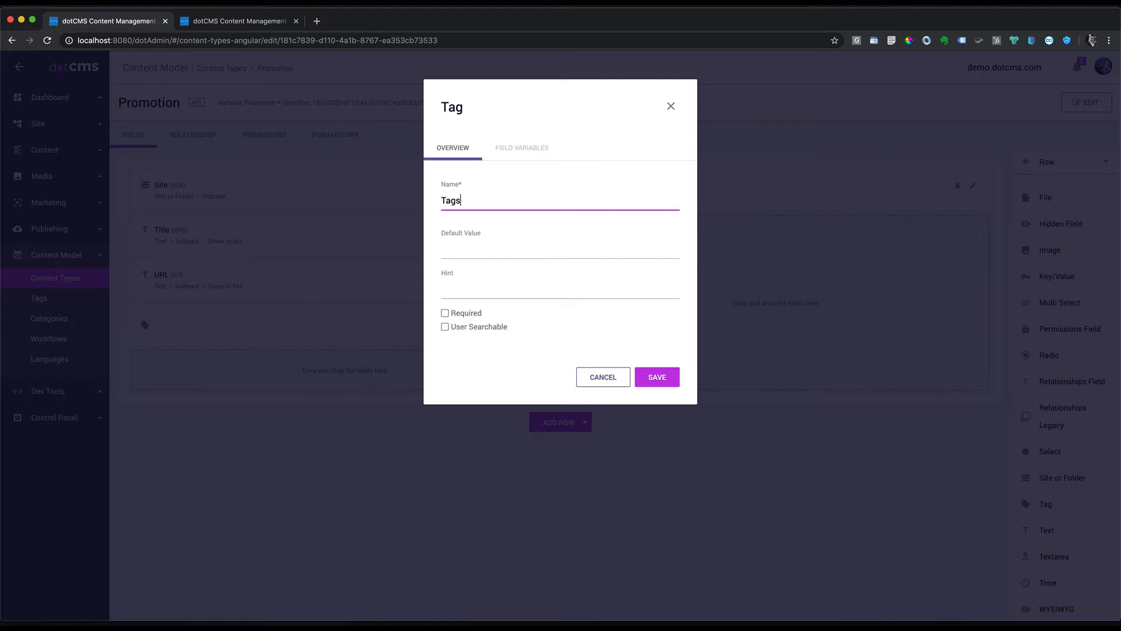
pyautogui.click(445, 326)
pyautogui.click(655, 377)
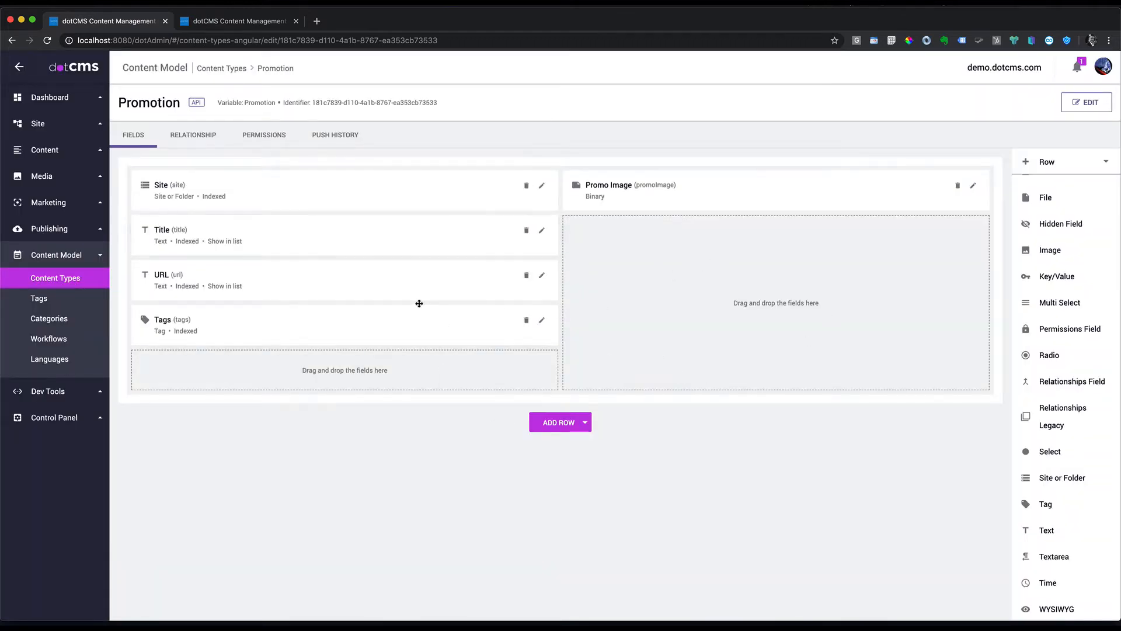
pyautogui.click(42, 124)
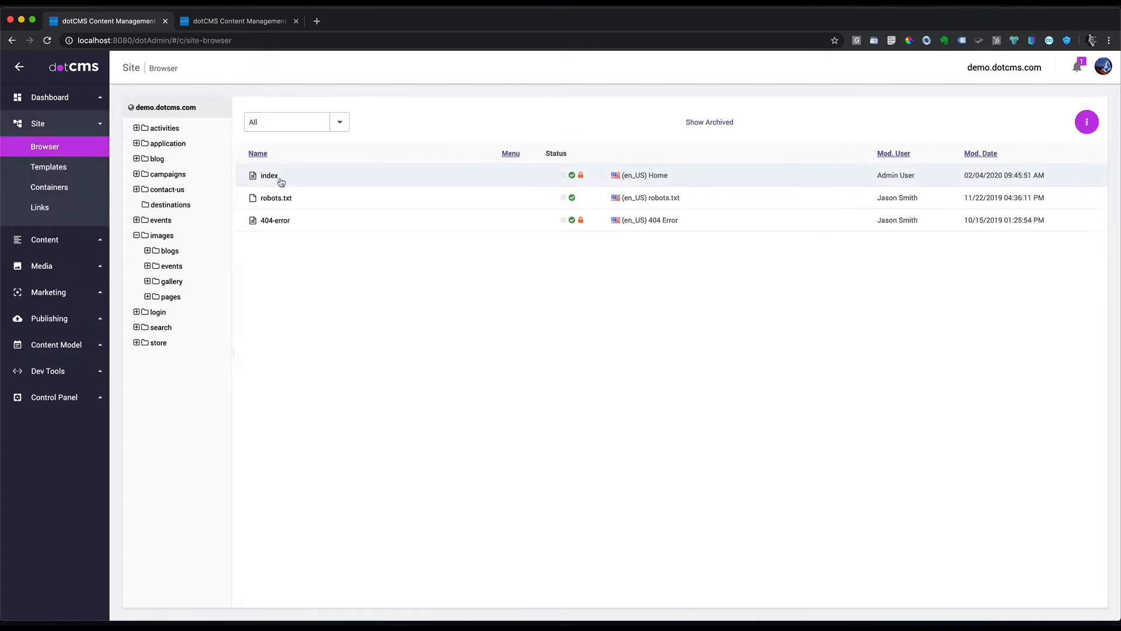
# Step: Open the index page, preview it as Safari Enthusiast, and switch to edit mode
pyautogui.click(270, 177)
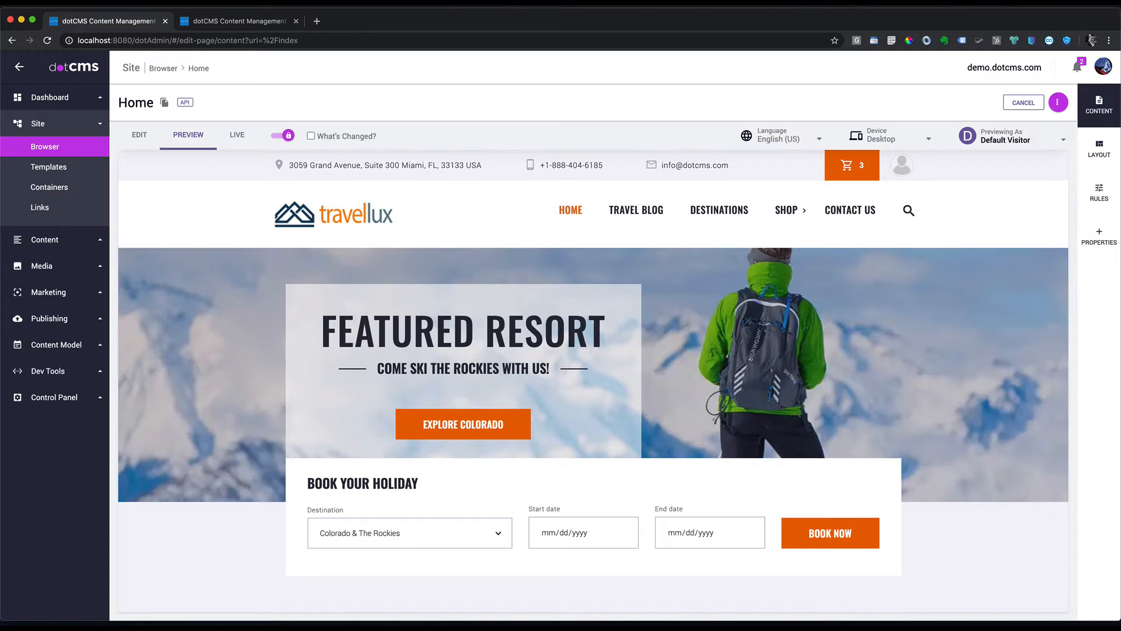
pyautogui.click(1062, 140)
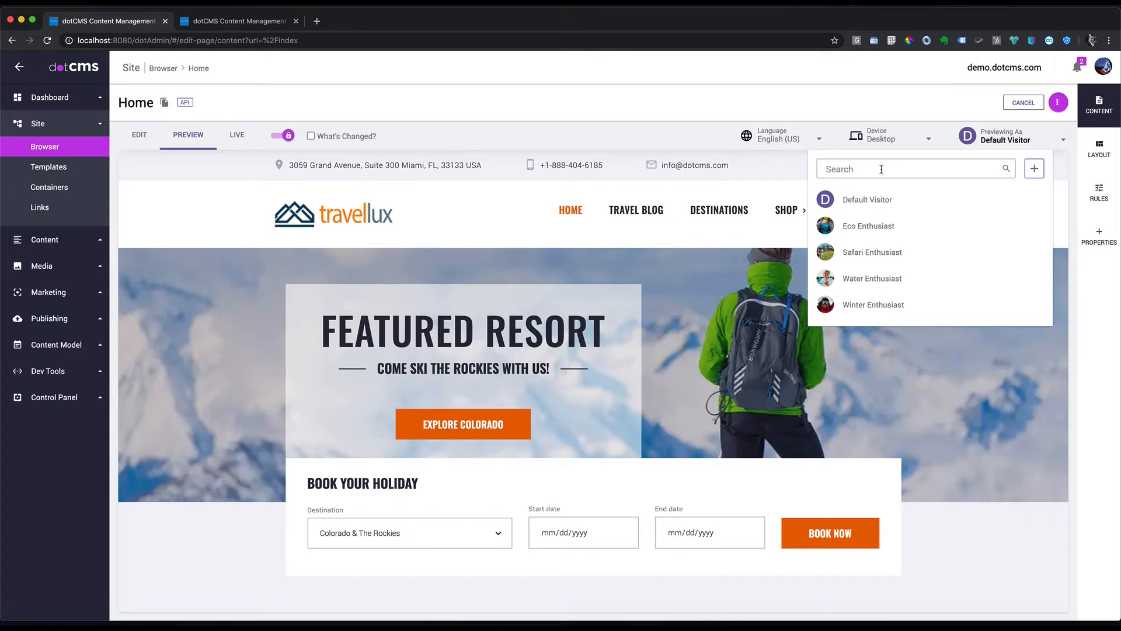
pyautogui.click(888, 255)
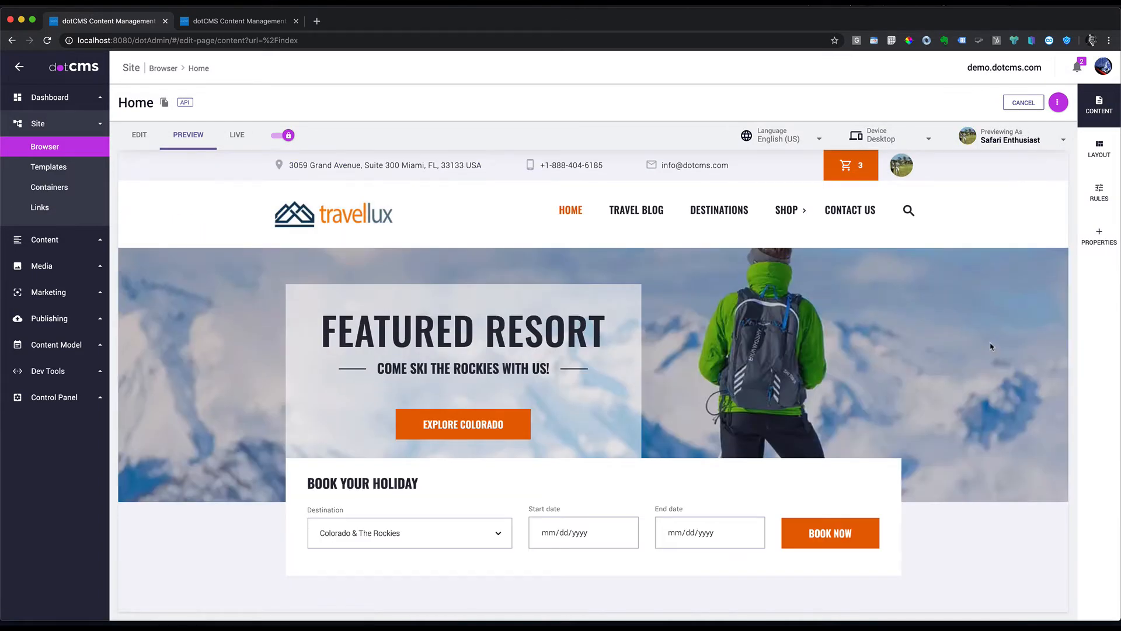
pyautogui.click(140, 136)
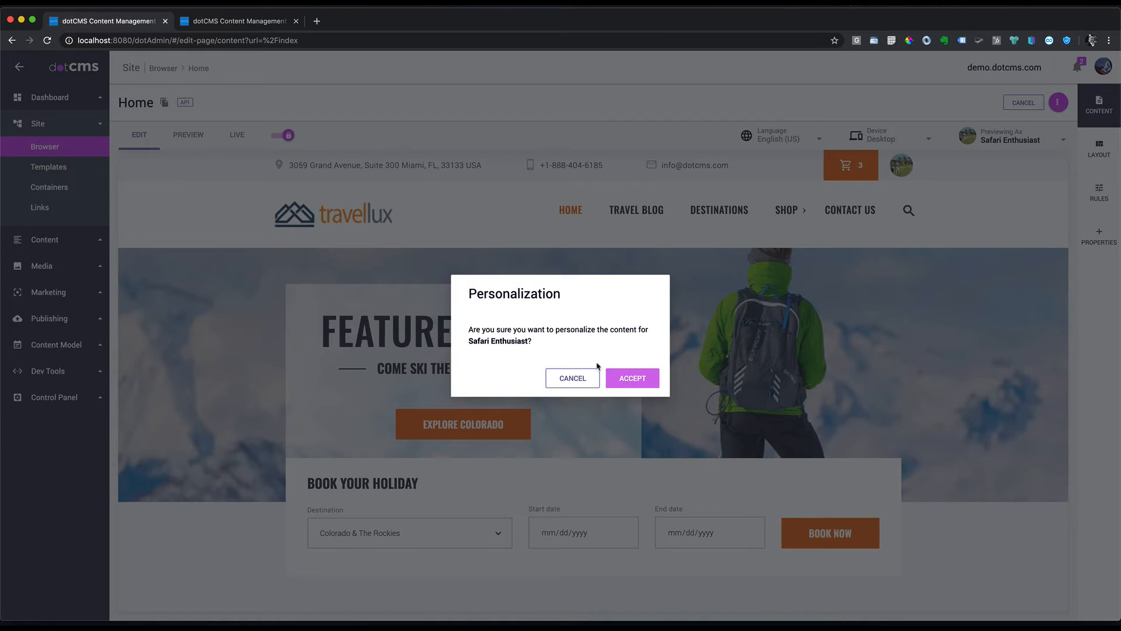
# Step: Personalize the page for Safari Enthusiast and remove the Featured Resort banner
pyautogui.click(633, 378)
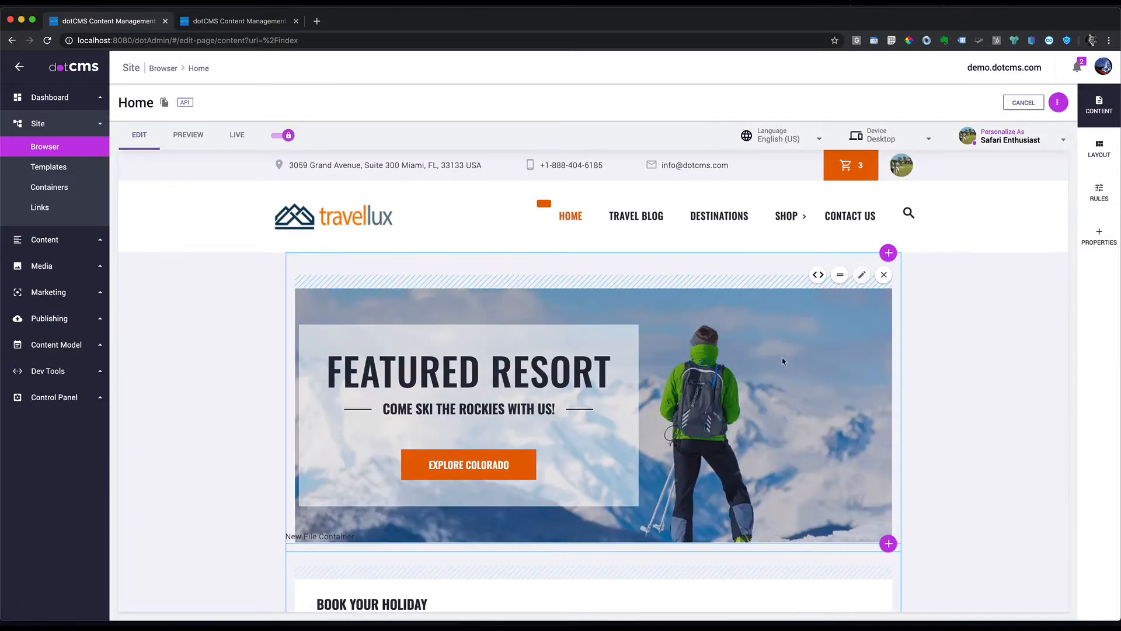
pyautogui.click(885, 275)
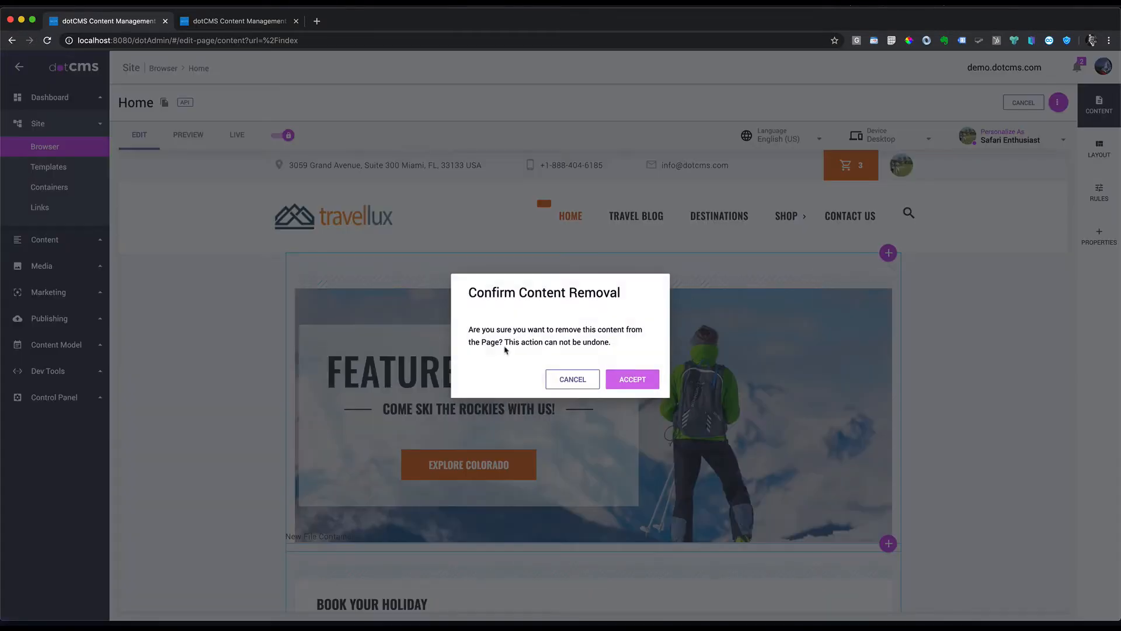
pyautogui.click(633, 378)
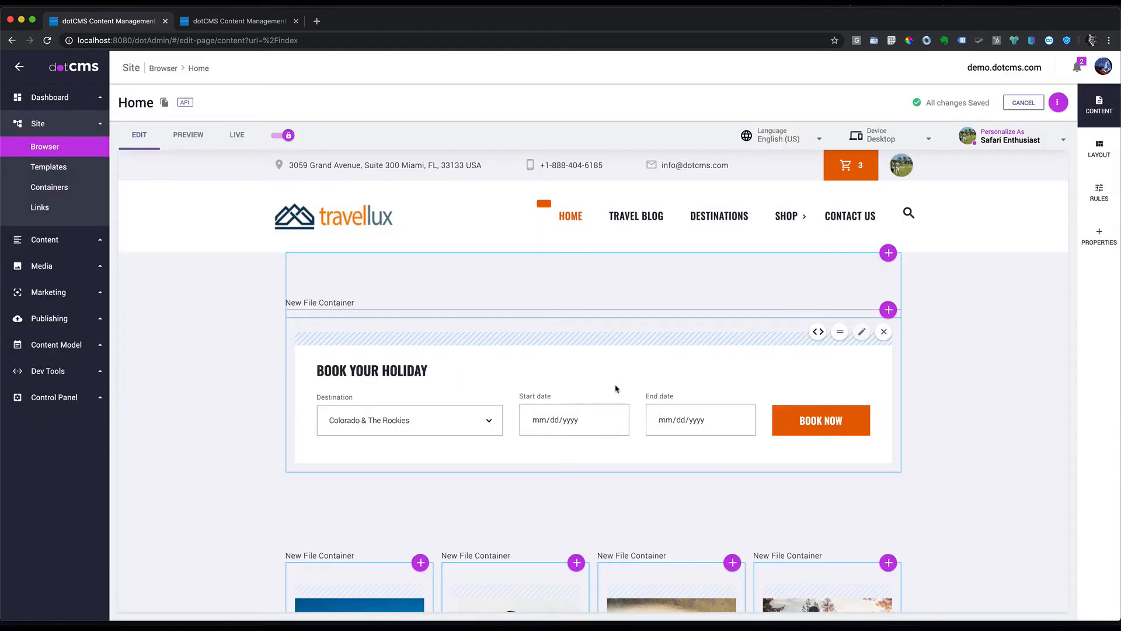
# Step: Place the 8-Day Tanzania Safari Adventure banner in the emptied top container
pyautogui.click(889, 253)
pyautogui.click(866, 281)
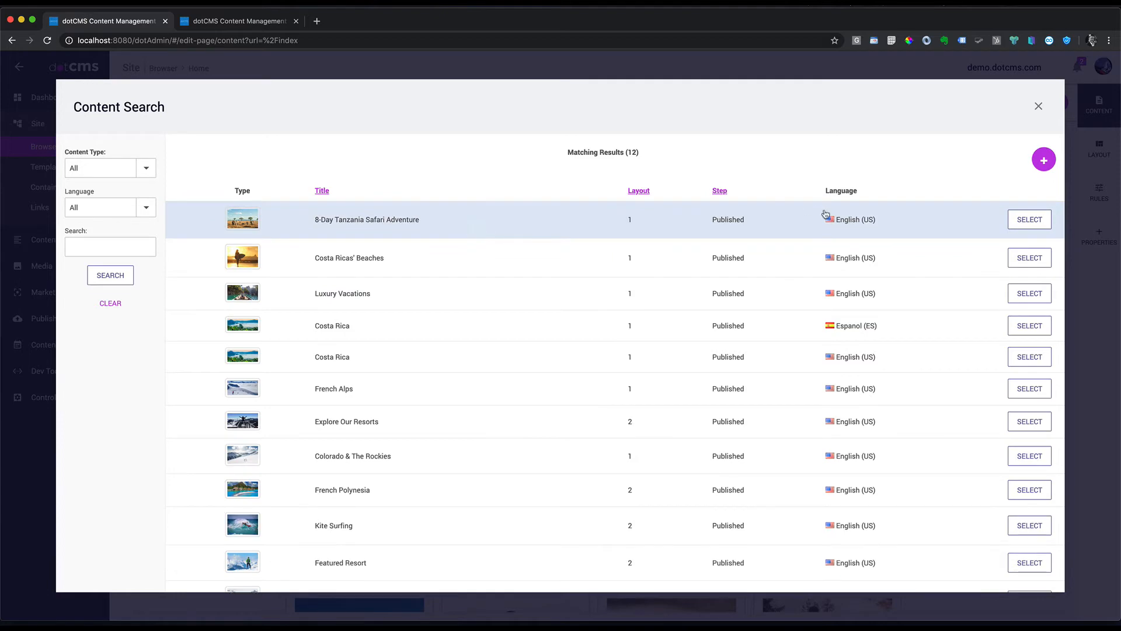
pyautogui.click(1032, 220)
pyautogui.scroll(-10, 961, 413)
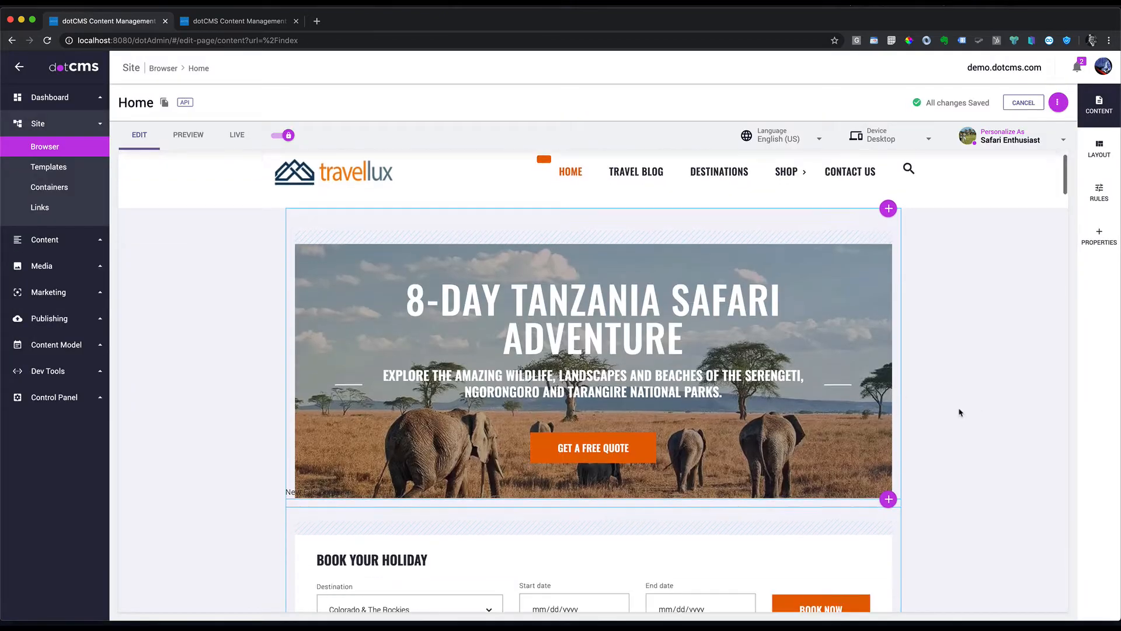
pyautogui.scroll(-3, 961, 413)
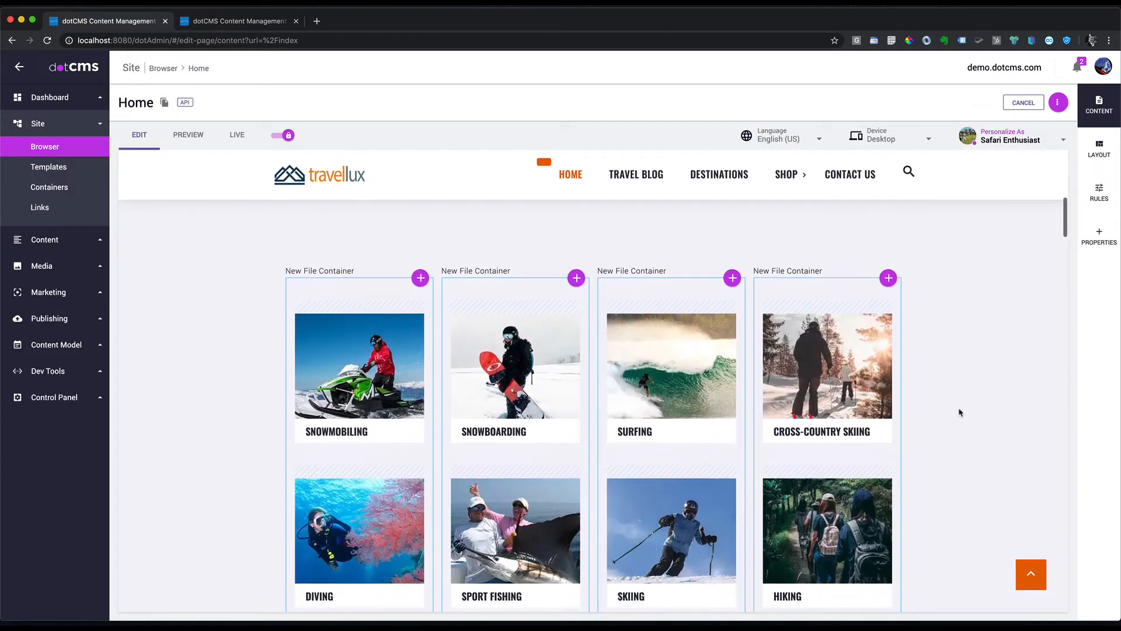
pyautogui.scroll(-3, 701, 394)
pyautogui.scroll(4, 701, 409)
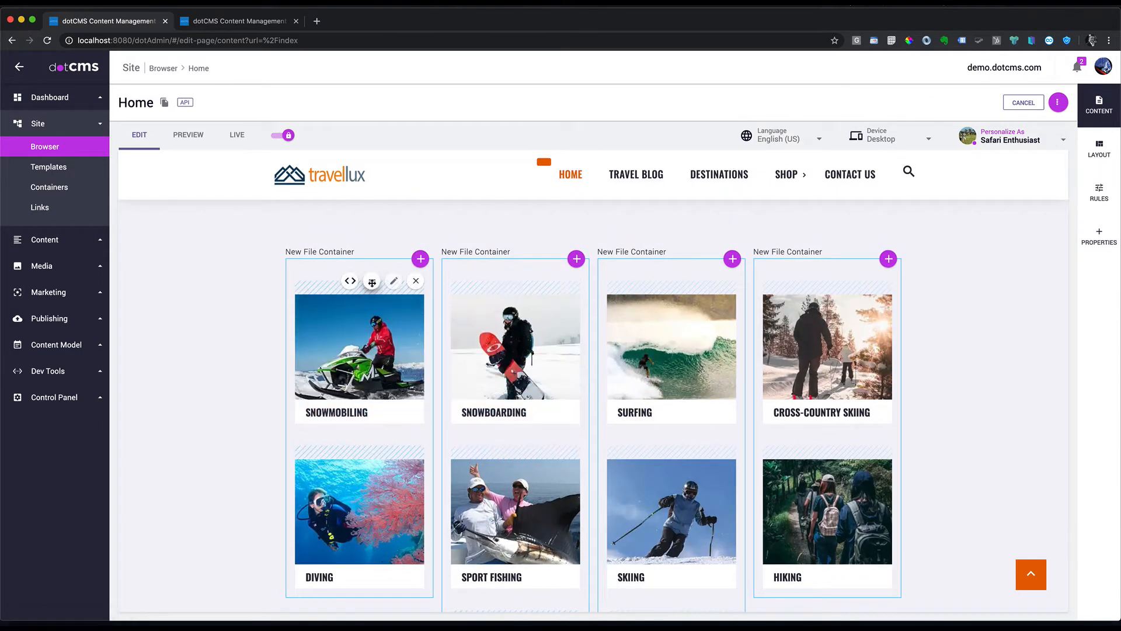
# Step: Add the 8-Day Spectacular Migration Serengeti National Park activity to the first activity column
pyautogui.moveTo(372, 282); pyautogui.dragTo(806, 581)
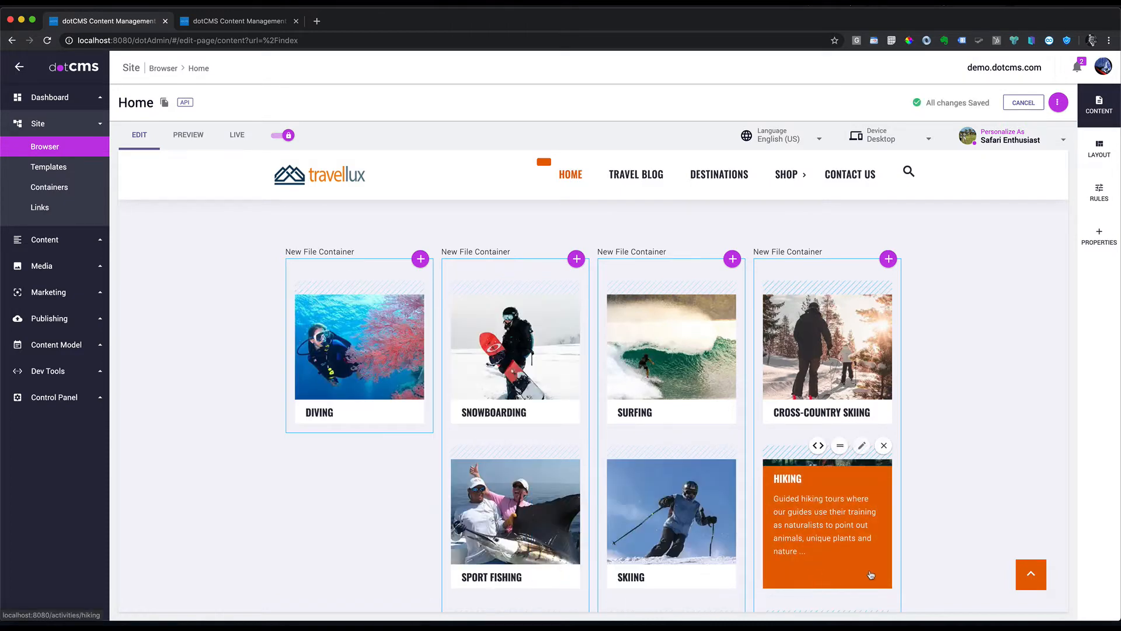
pyautogui.scroll(-3, 873, 572)
pyautogui.scroll(-2, 873, 572)
pyautogui.scroll(8, 671, 496)
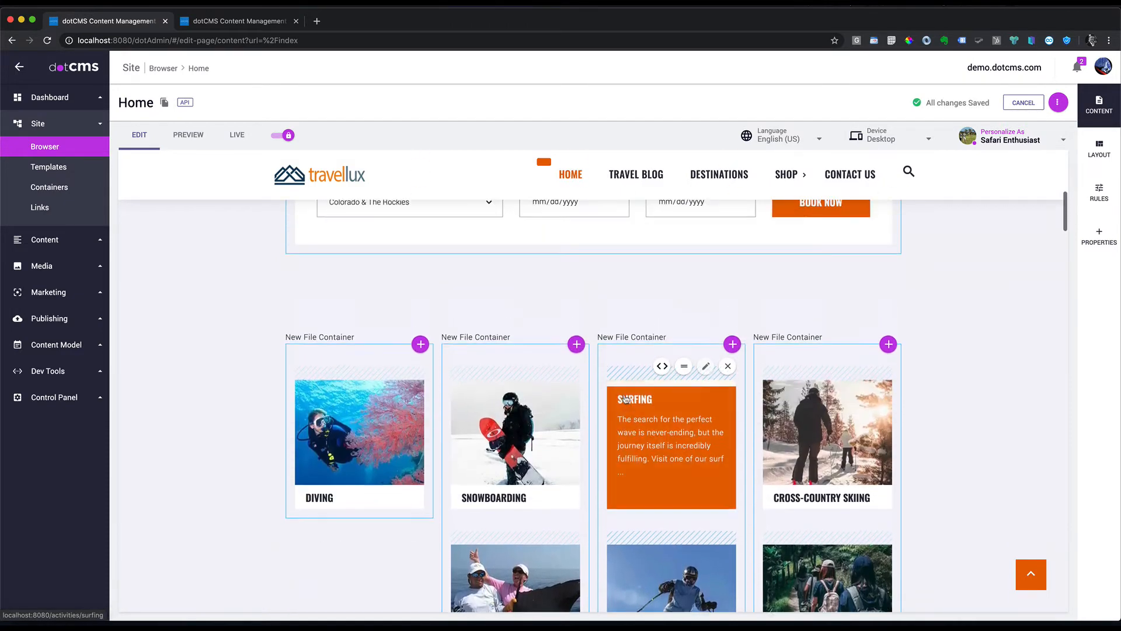
pyautogui.scroll(-1, 588, 403)
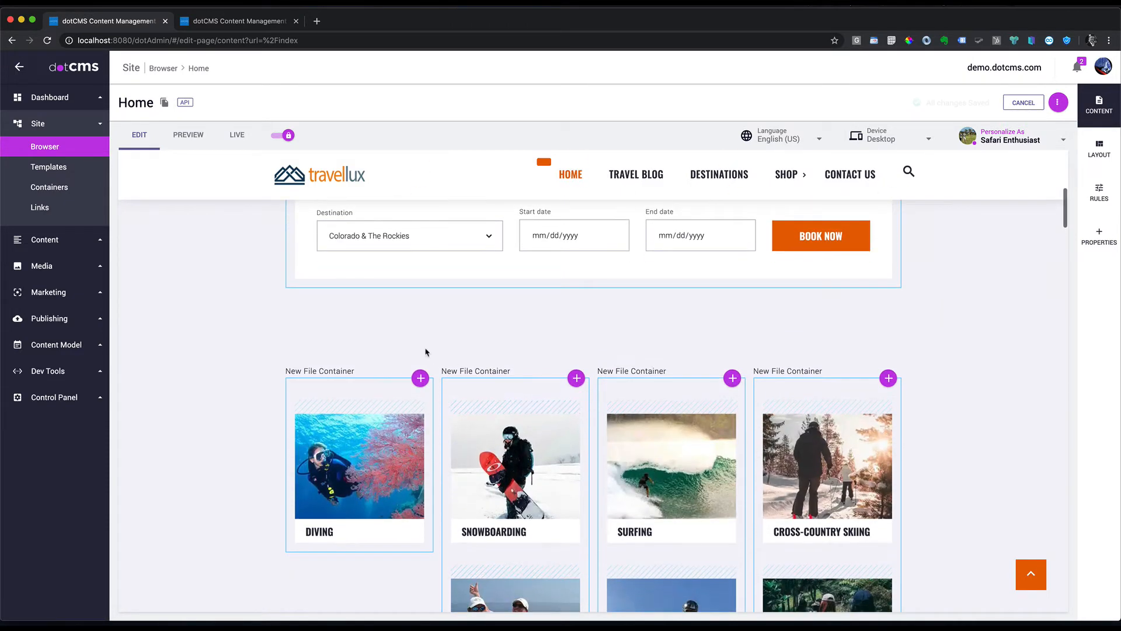
pyautogui.click(418, 380)
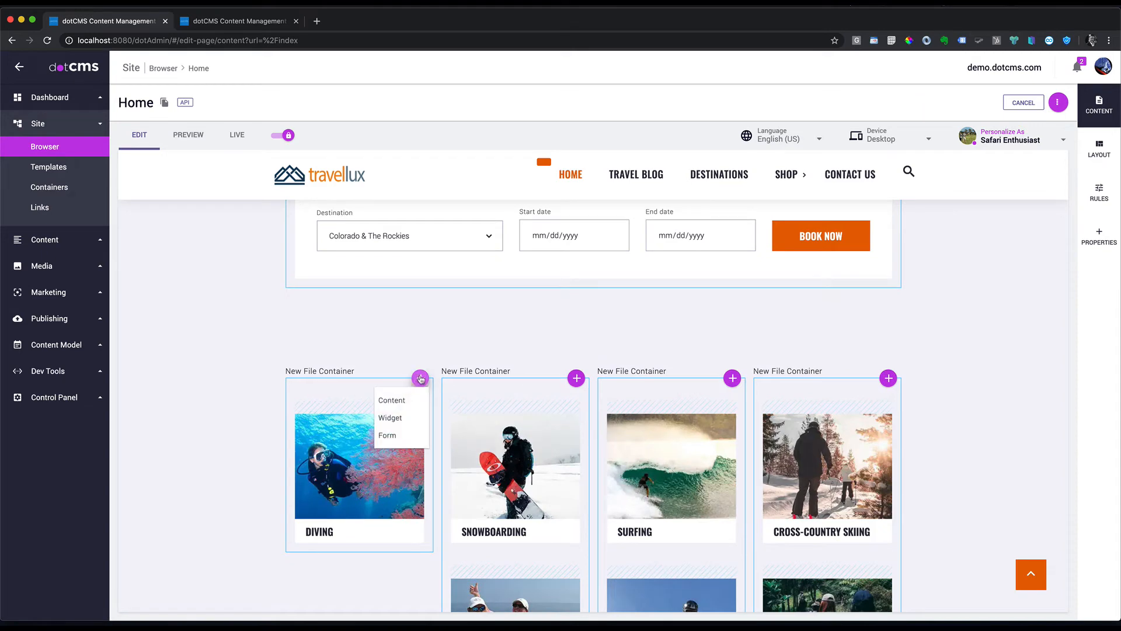
pyautogui.click(399, 403)
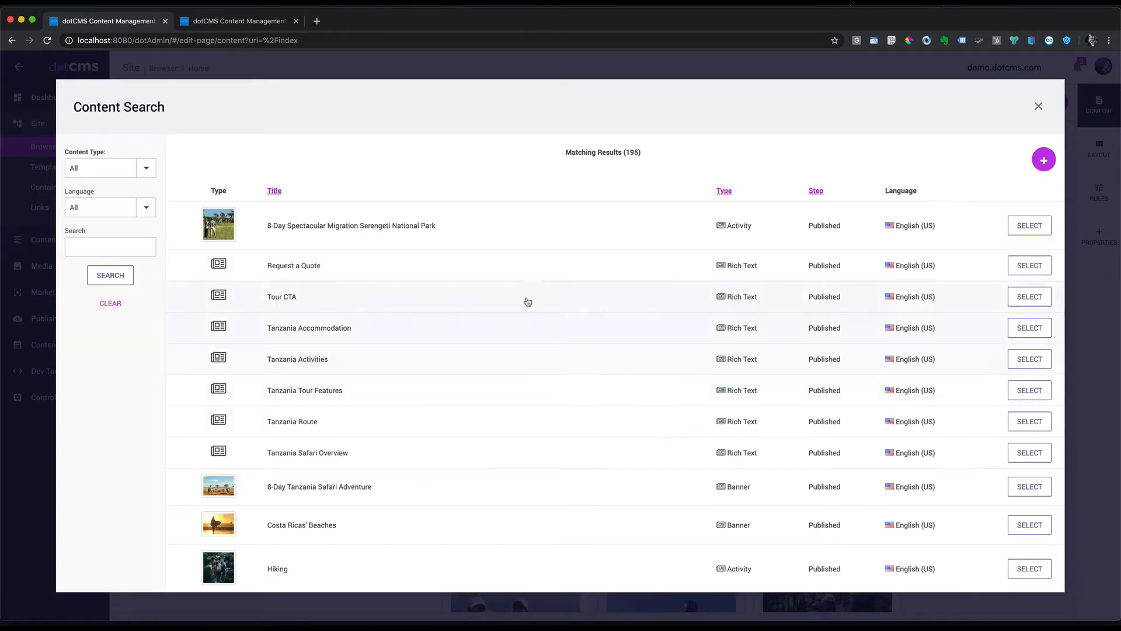
pyautogui.click(1031, 227)
# Step: Move the Serengeti activity and the Snowmobiling card above Diving in the first column
pyautogui.scroll(-4, 589, 406)
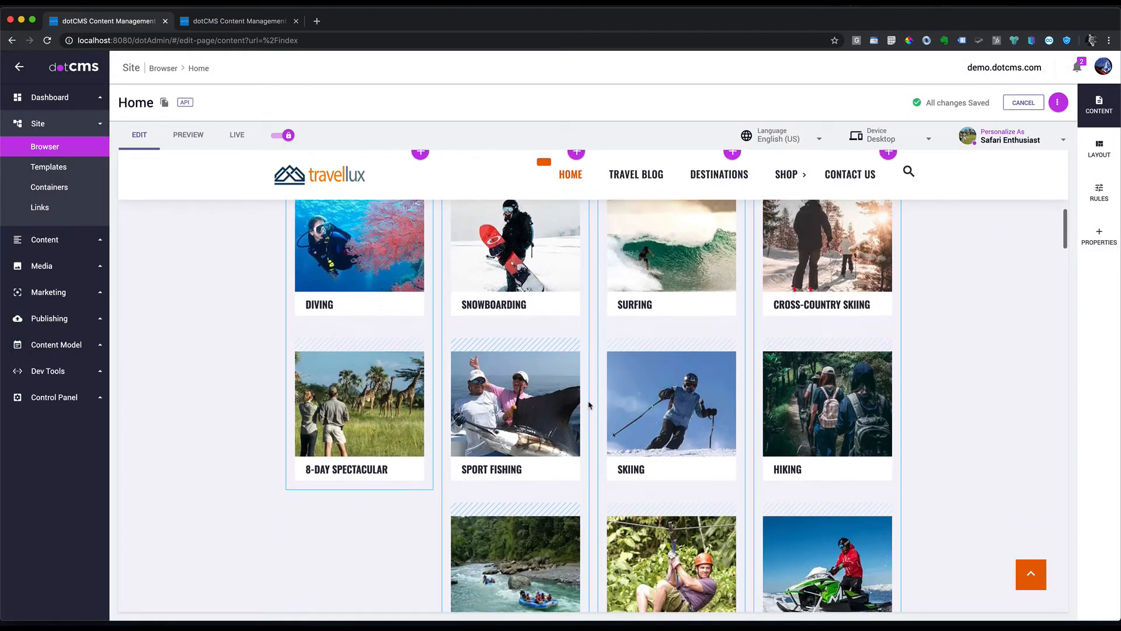
pyautogui.scroll(1, 589, 406)
pyautogui.moveTo(390, 393)
pyautogui.moveTo(372, 387); pyautogui.dragTo(374, 235)
pyautogui.scroll(-2, 563, 484)
pyautogui.scroll(-1, 731, 482)
pyautogui.moveTo(853, 452)
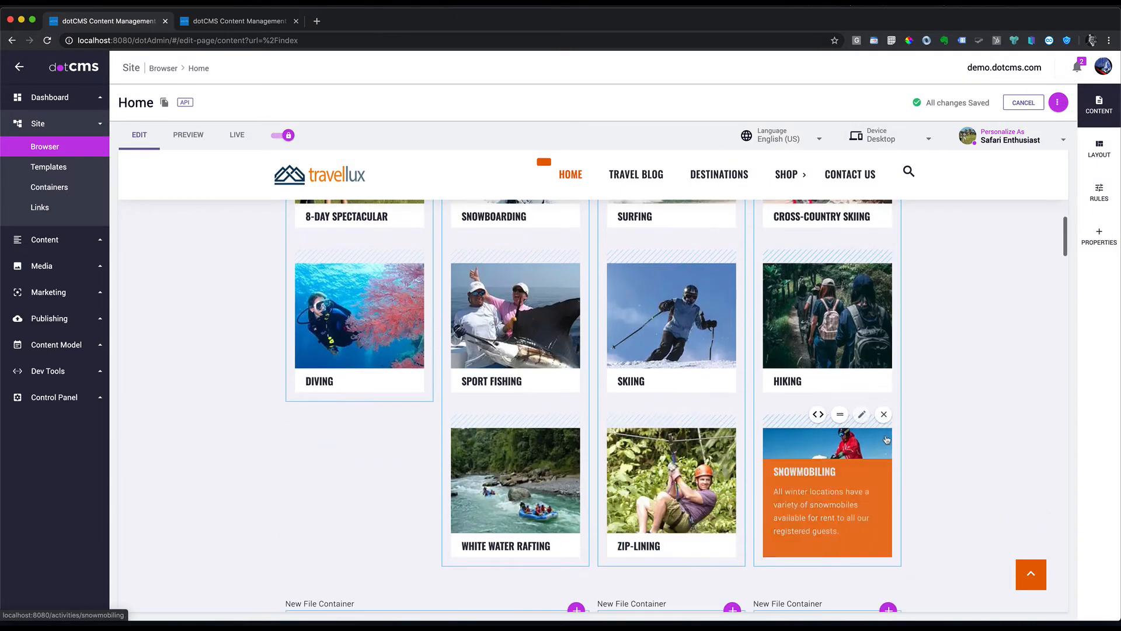
pyautogui.moveTo(840, 414); pyautogui.dragTo(350, 339)
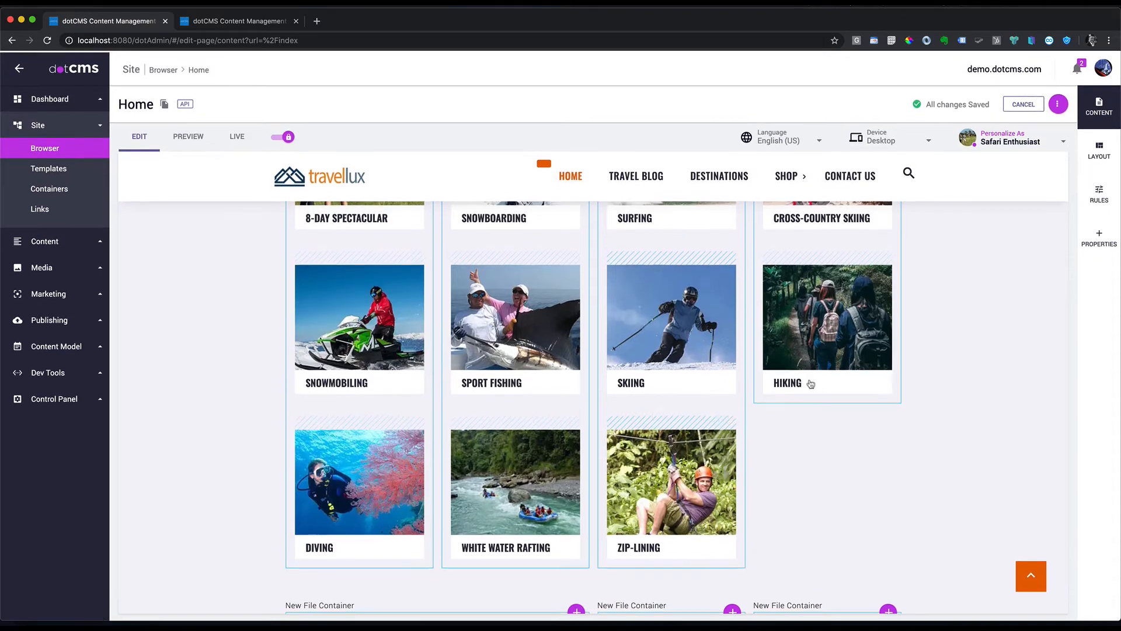
pyautogui.scroll(-9, 779, 402)
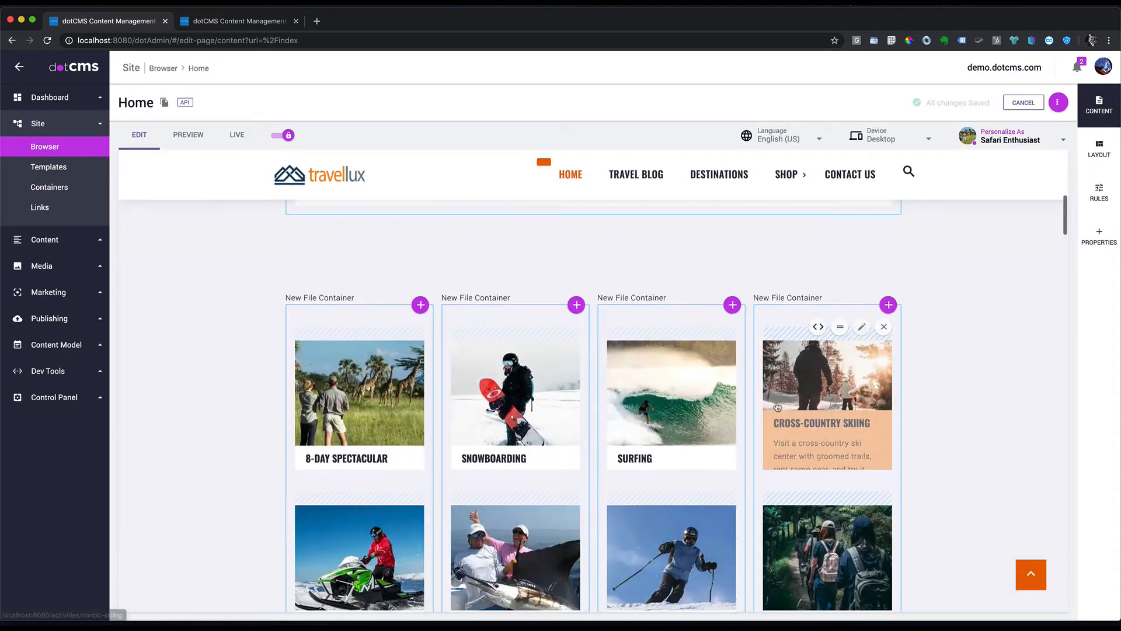
pyautogui.moveTo(348, 380)
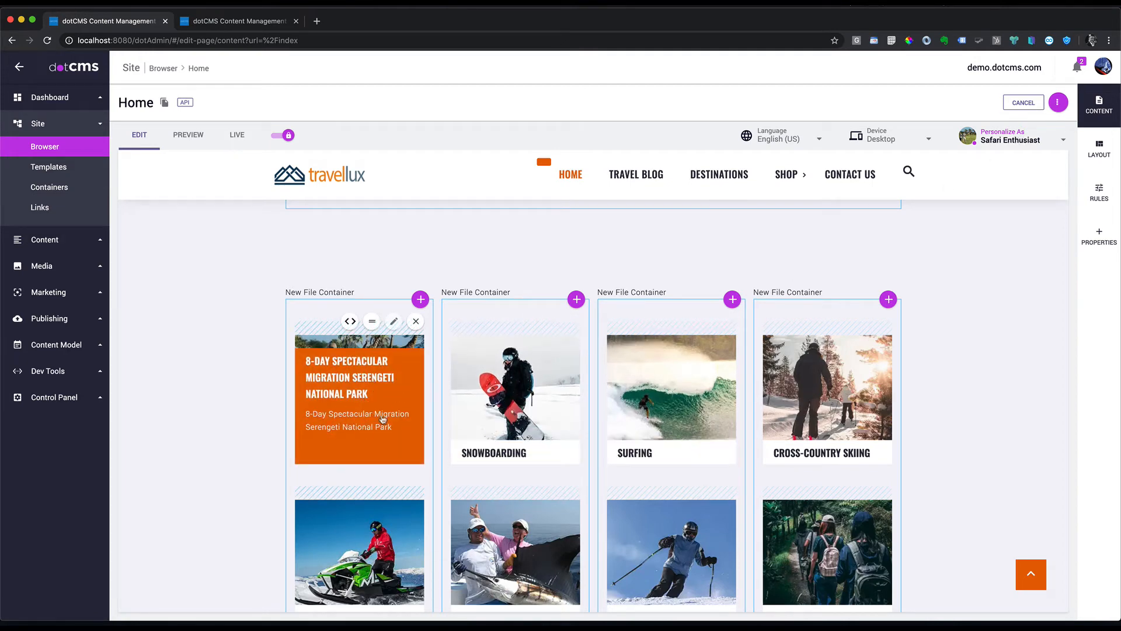
pyautogui.scroll(10, 722, 341)
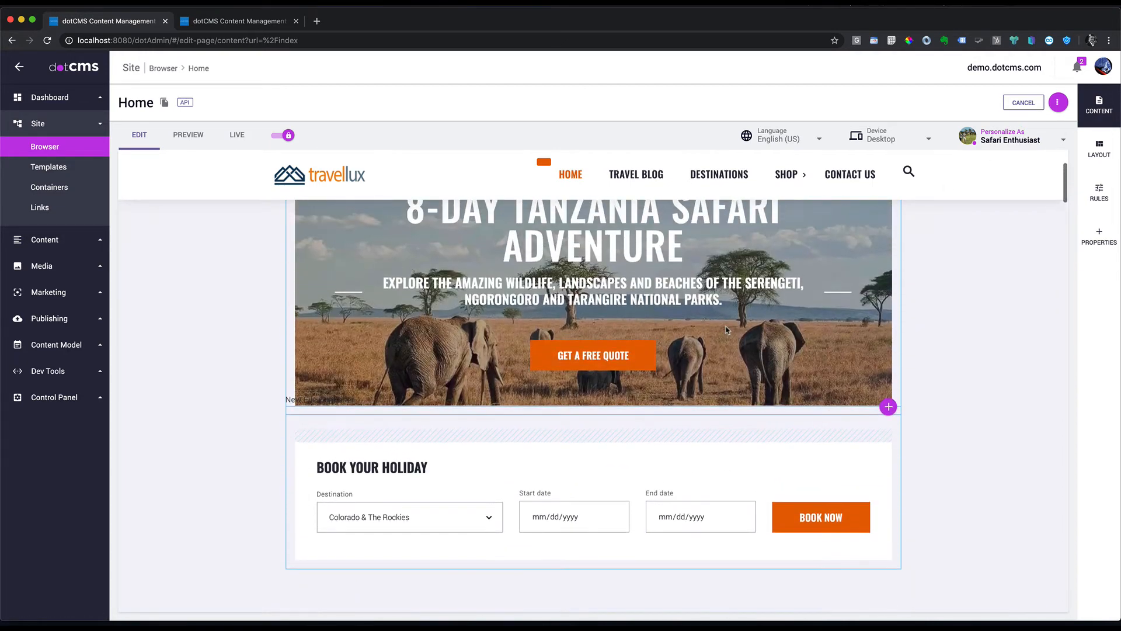
pyautogui.scroll(-10, 727, 330)
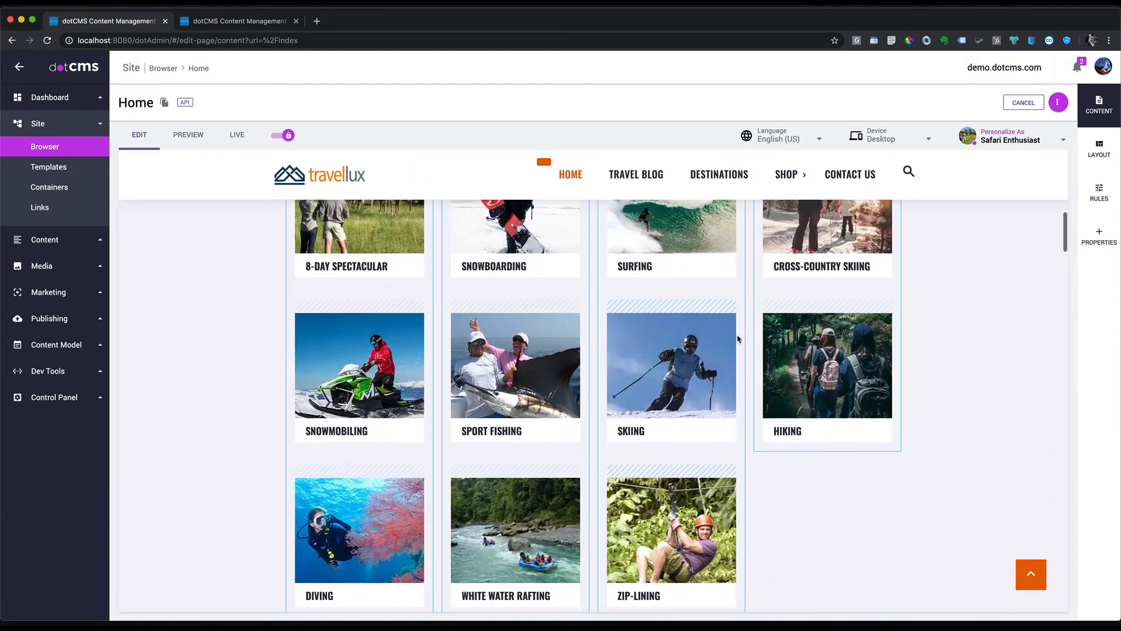
pyautogui.scroll(-2, 737, 339)
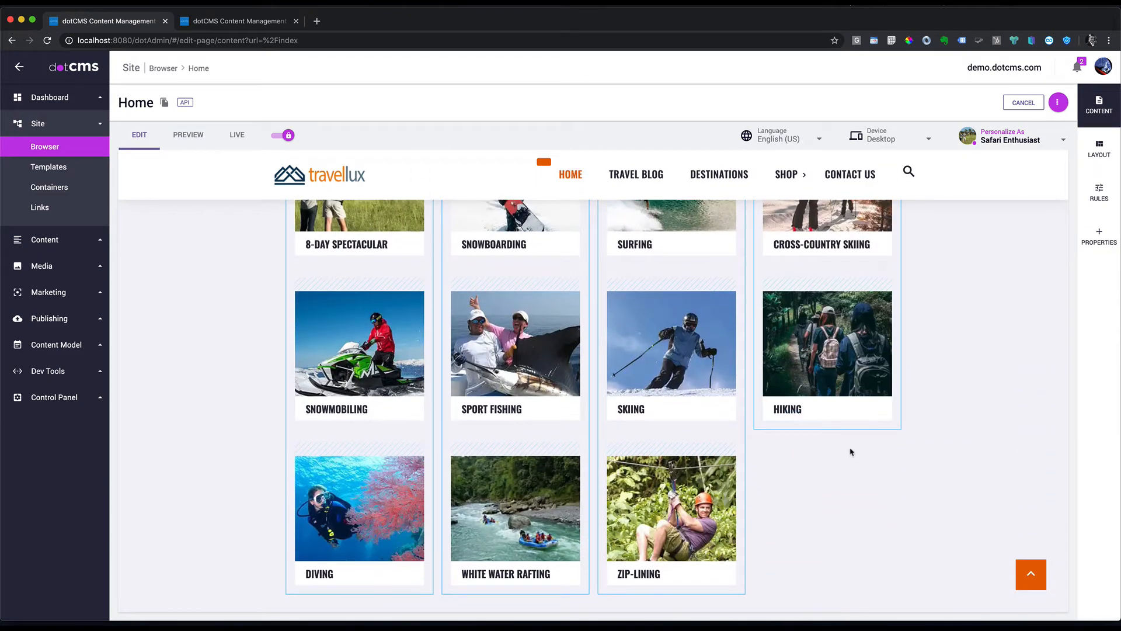
pyautogui.scroll(-10, 851, 451)
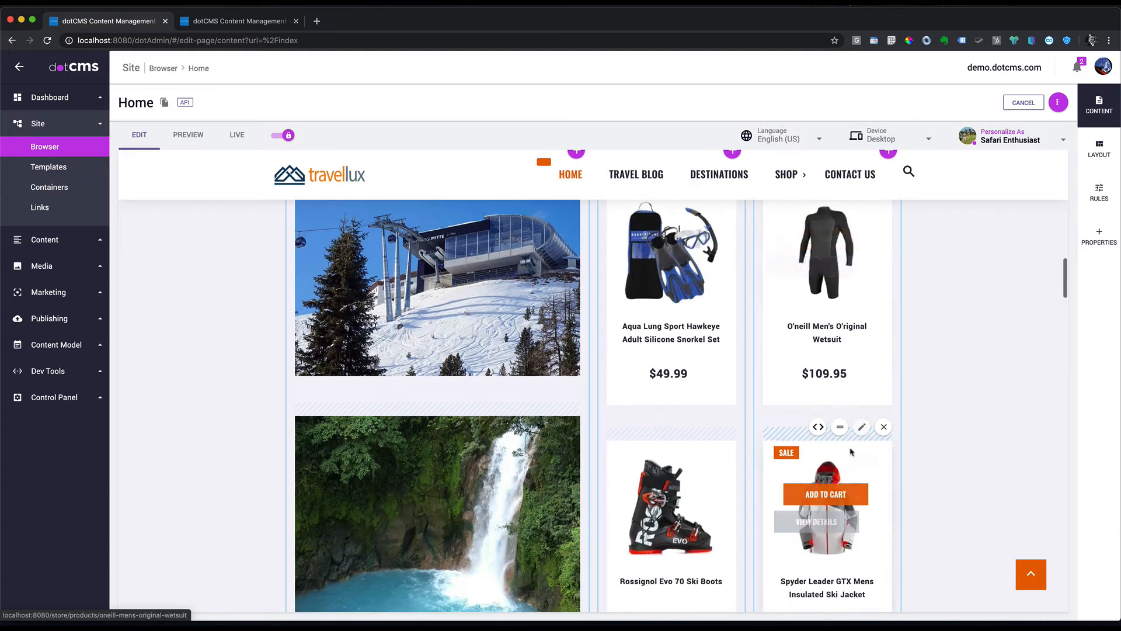
pyautogui.scroll(3, 851, 452)
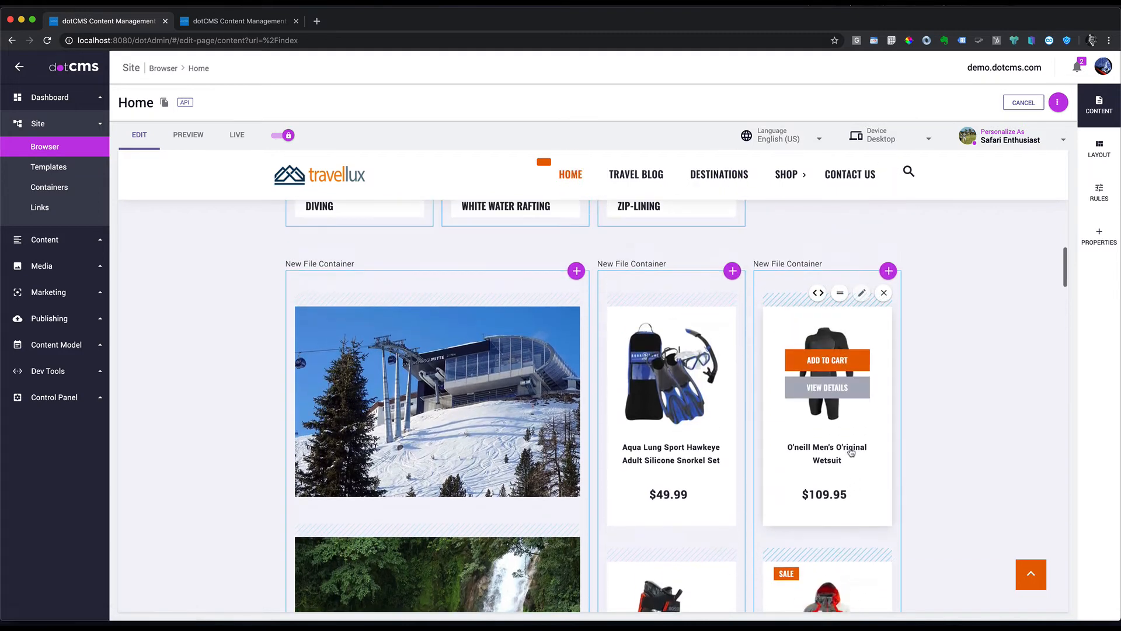
# Step: Start a new Promotion content item from the large image column's content search
pyautogui.click(576, 272)
pyautogui.click(558, 295)
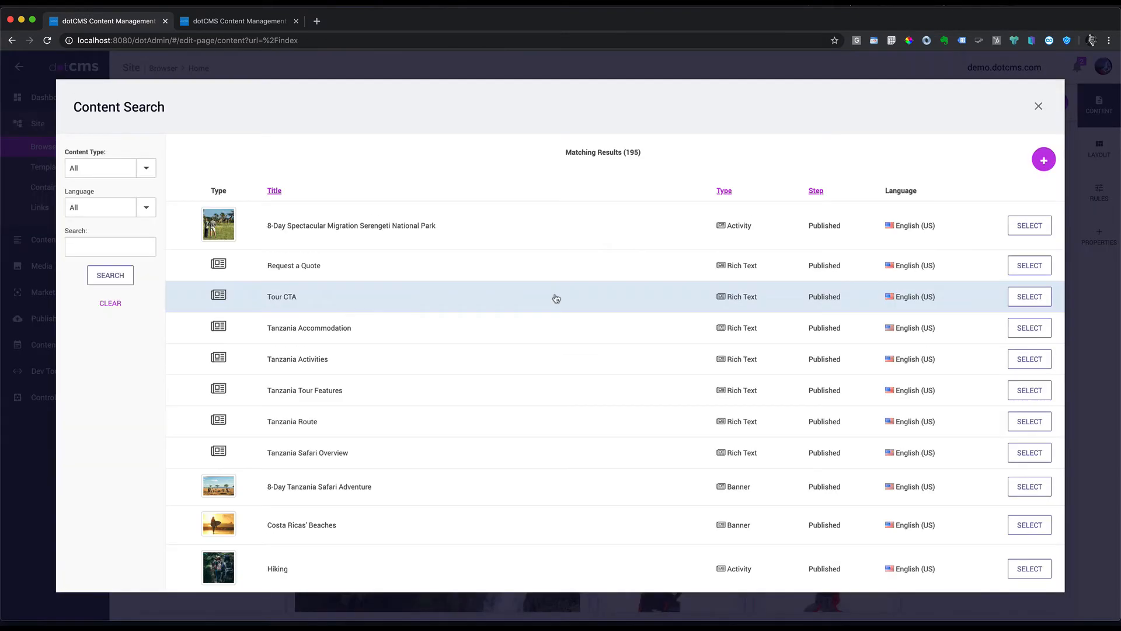
pyautogui.click(1044, 159)
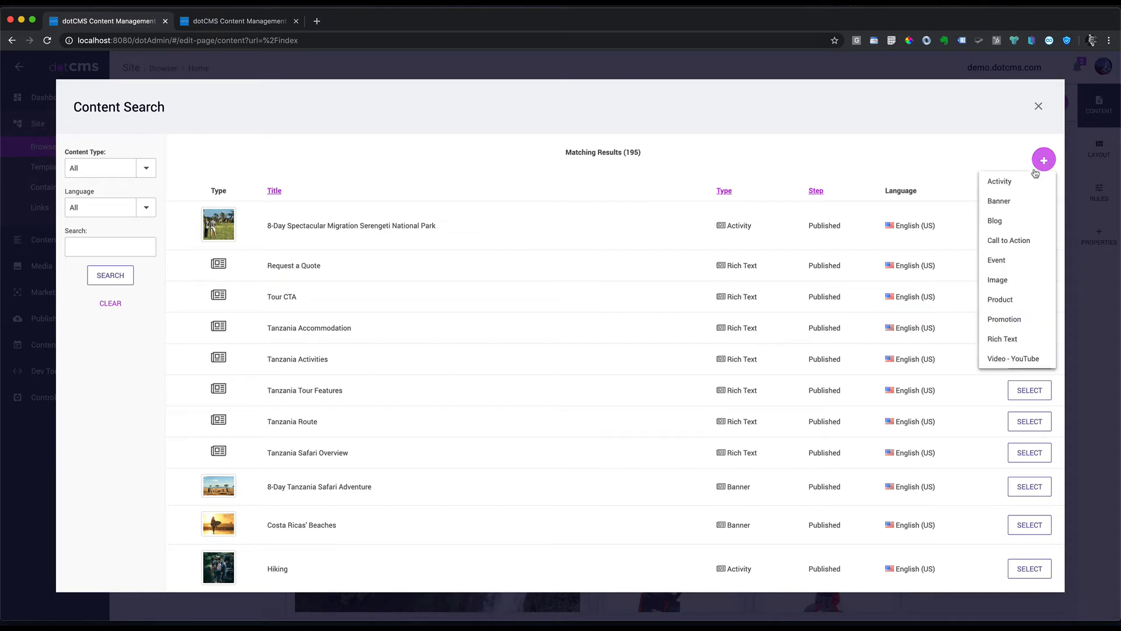
pyautogui.click(1006, 320)
# Step: Upload SafariPromo.jpg as the promo image and title it 'Serengeti National Park Safari'
pyautogui.click(409, 233)
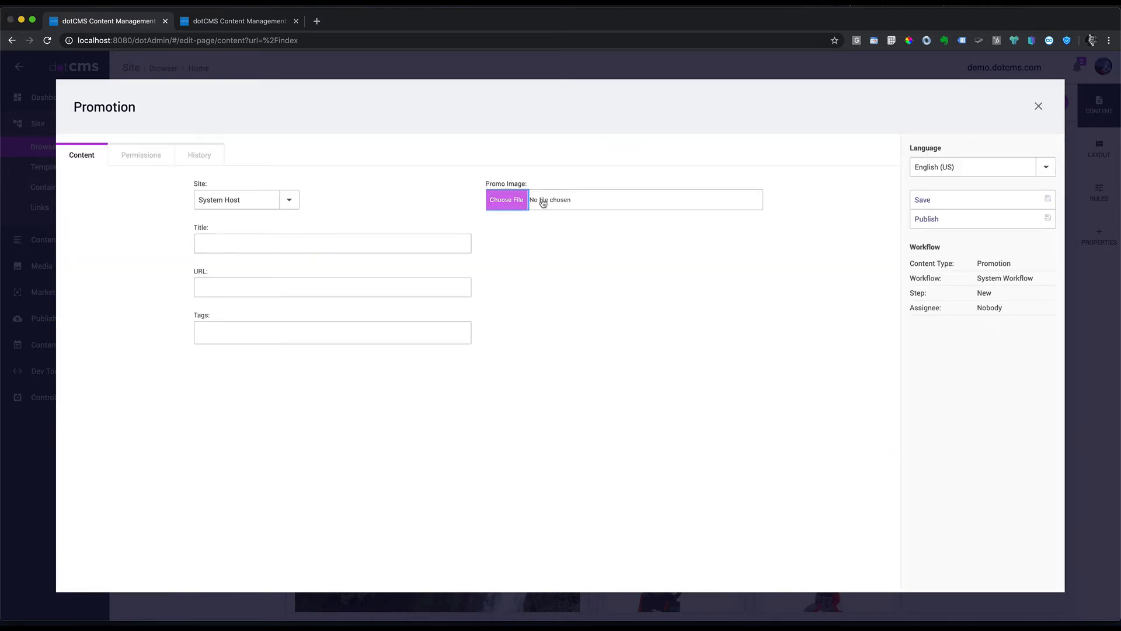
pyautogui.click(541, 201)
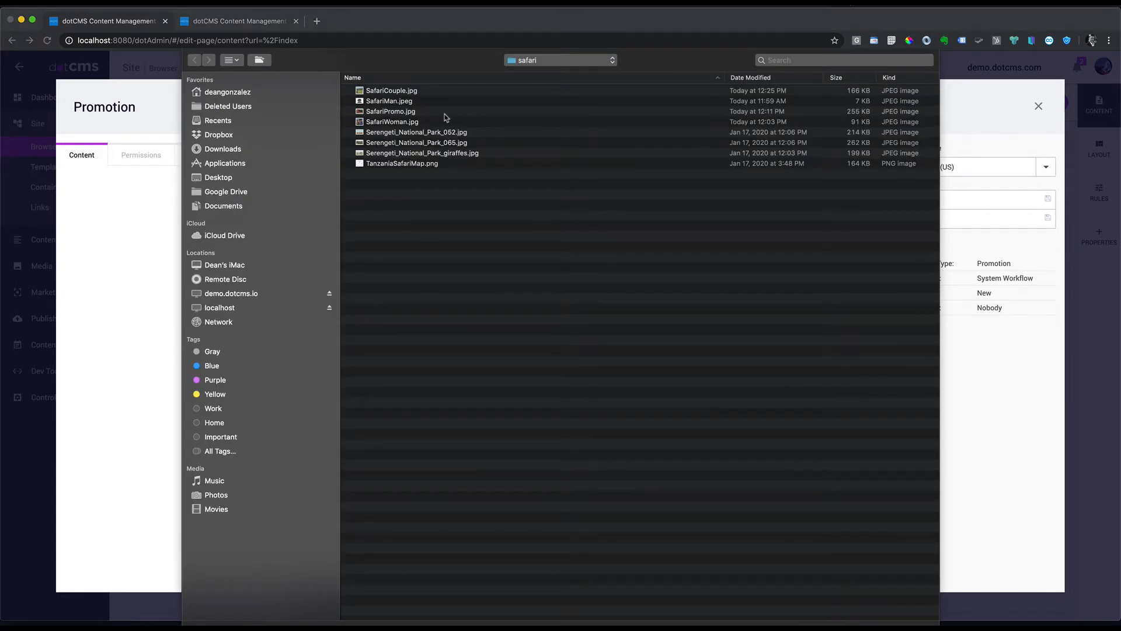
pyautogui.click(385, 112)
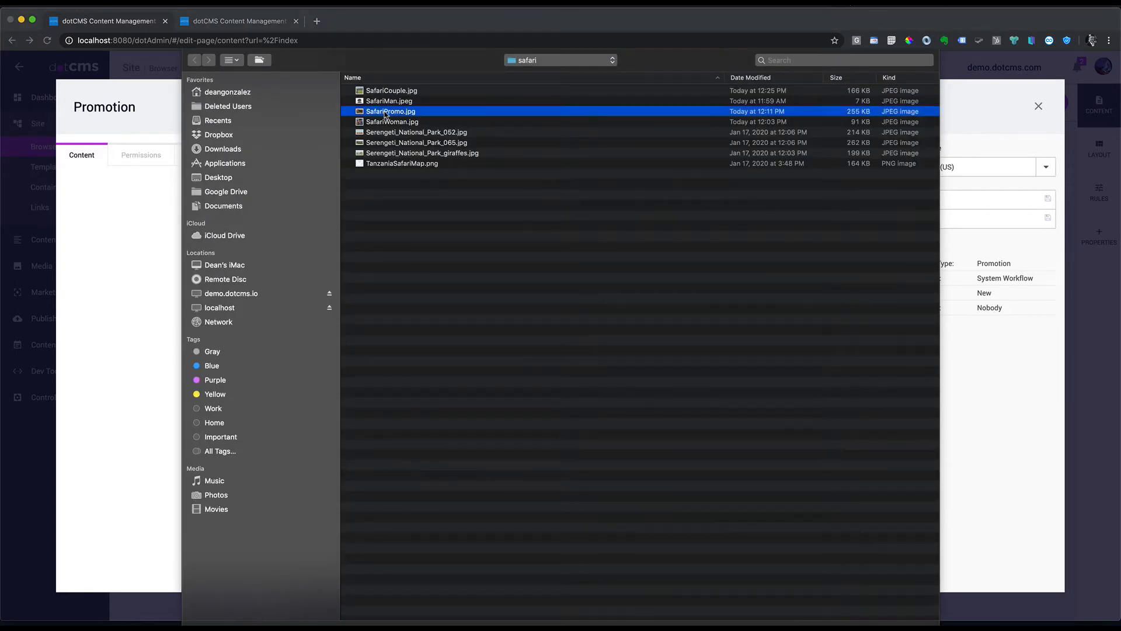
pyautogui.doubleClick(386, 113)
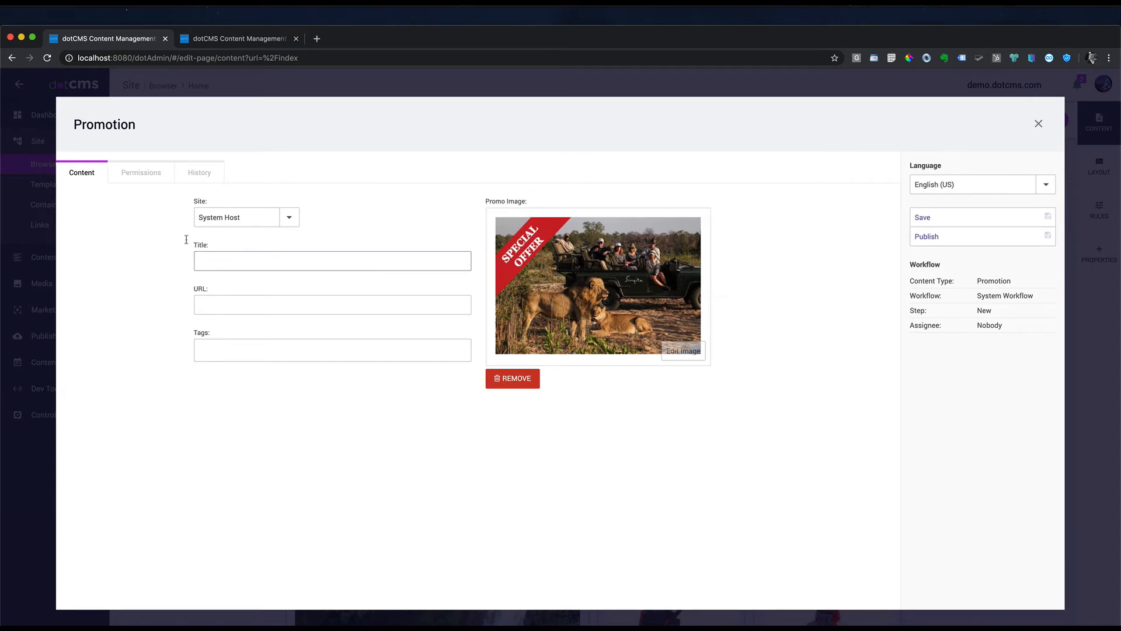
pyautogui.click(237, 257)
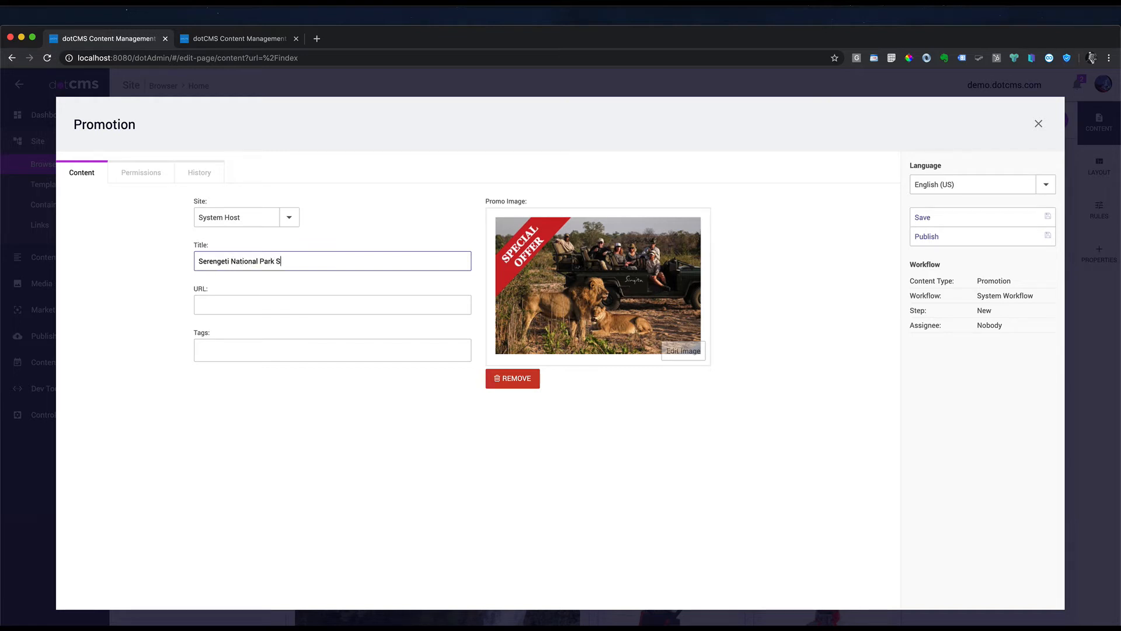
pyautogui.click(263, 305)
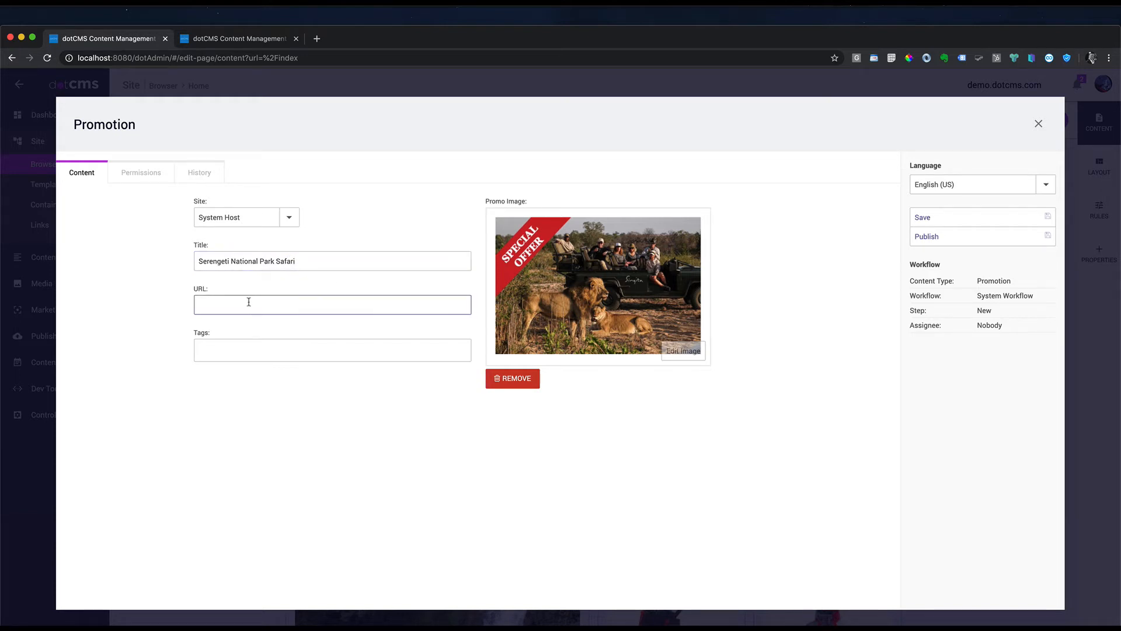
# Step: In the second tab, browse to the destinations folder and open the tanzania page
pyautogui.click(263, 40)
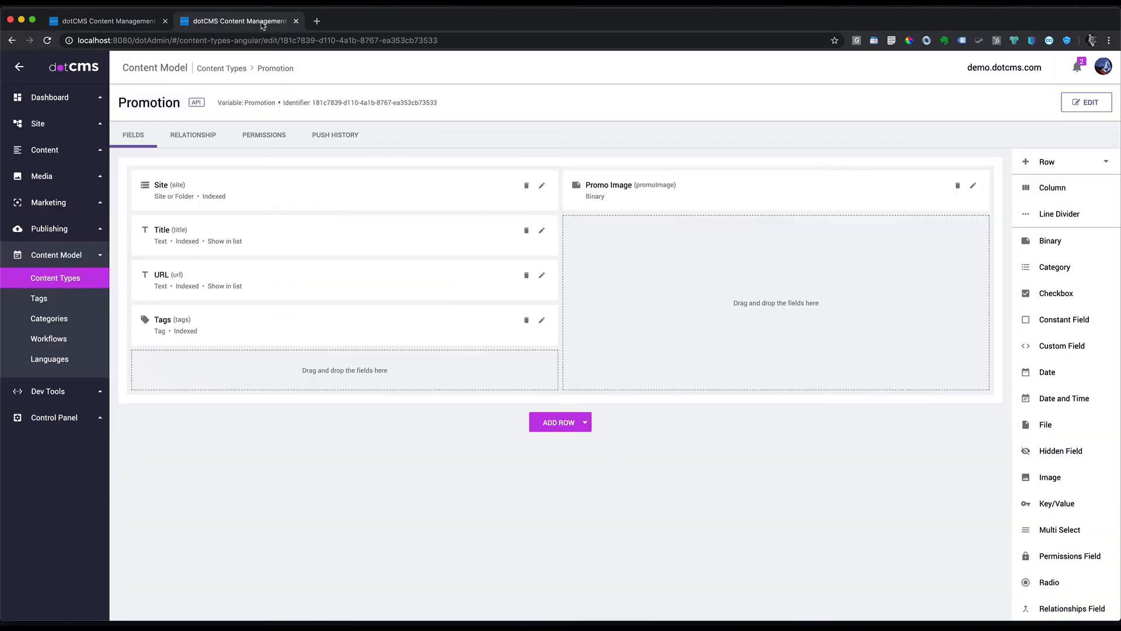
pyautogui.click(35, 125)
pyautogui.click(54, 153)
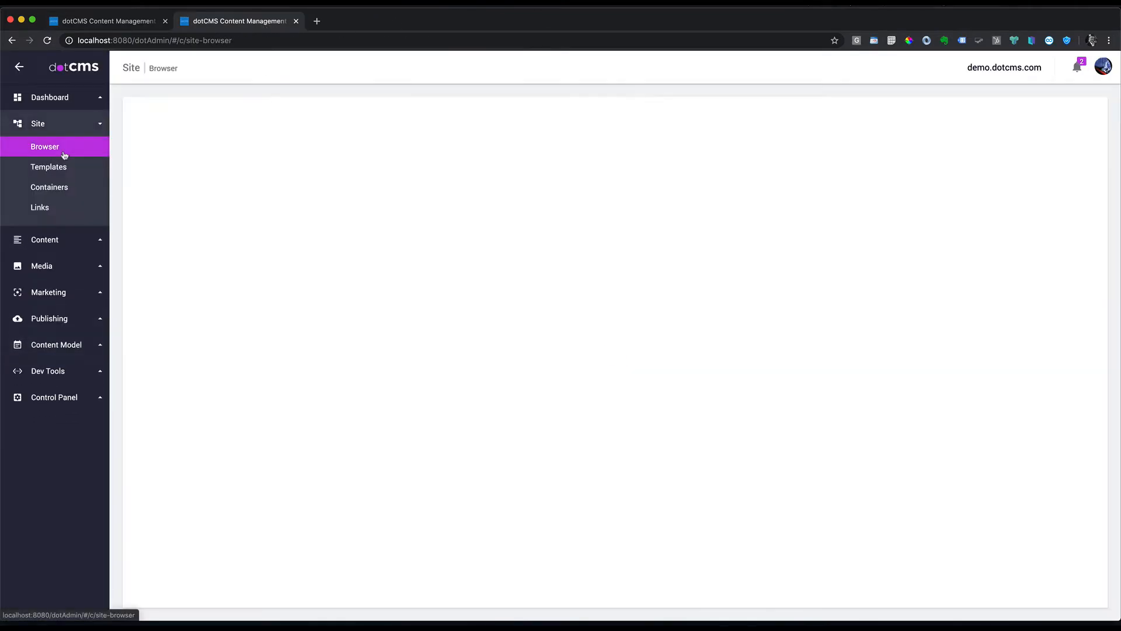
pyautogui.click(164, 205)
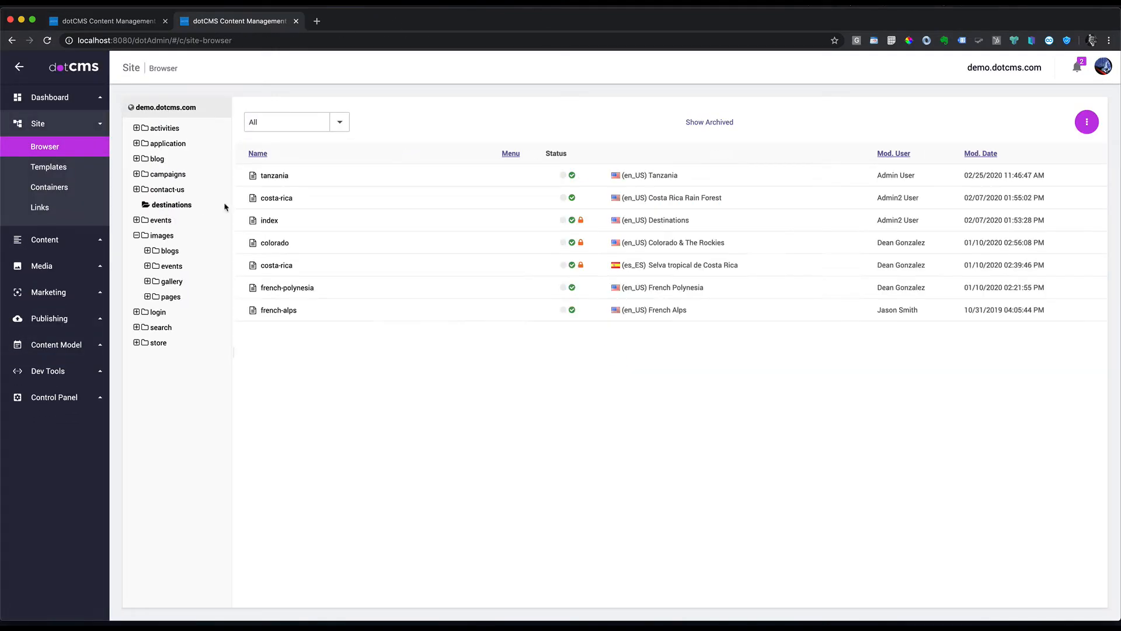
pyautogui.click(286, 178)
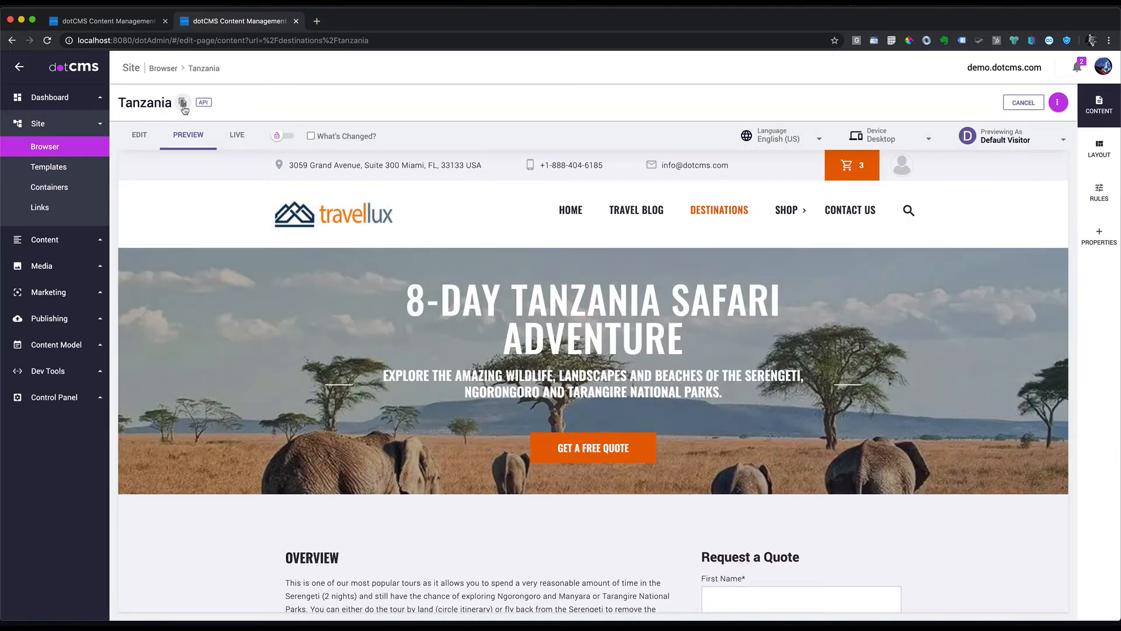
# Step: Paste /destinations/tanzania as the promotion's URL
pyautogui.click(155, 21)
pyautogui.click(208, 288)
pyautogui.write('/destinations/tanzania')
pyautogui.press('super+Left')
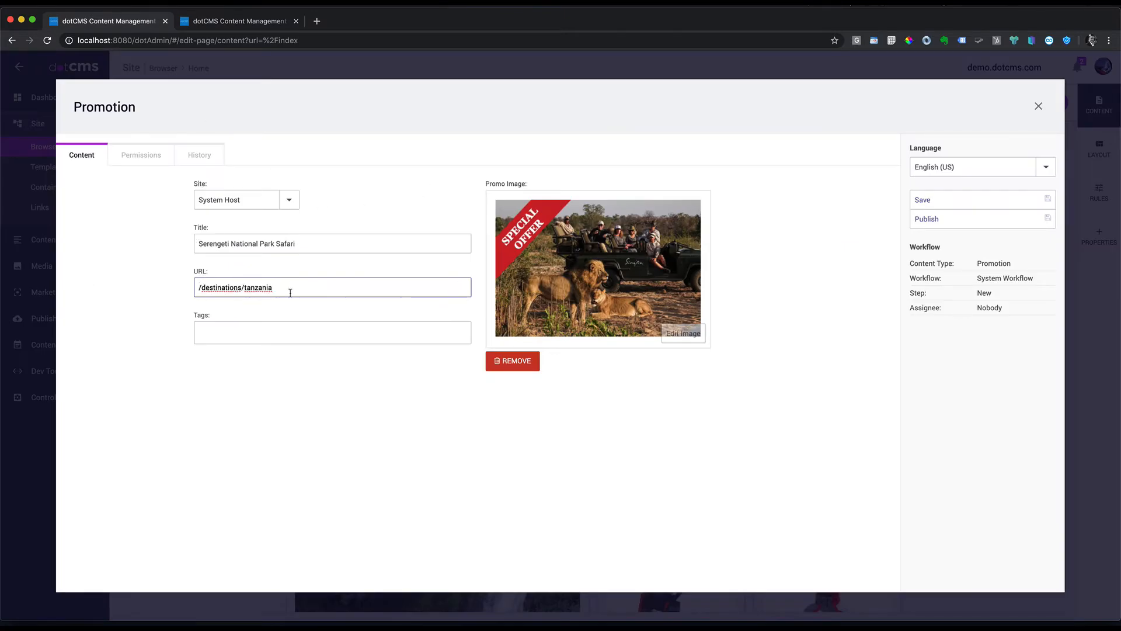
# Step: Tag the promotion tanzania, serengeti and safarienthusiast, then publish it
pyautogui.click(240, 326)
pyautogui.write('Tan')
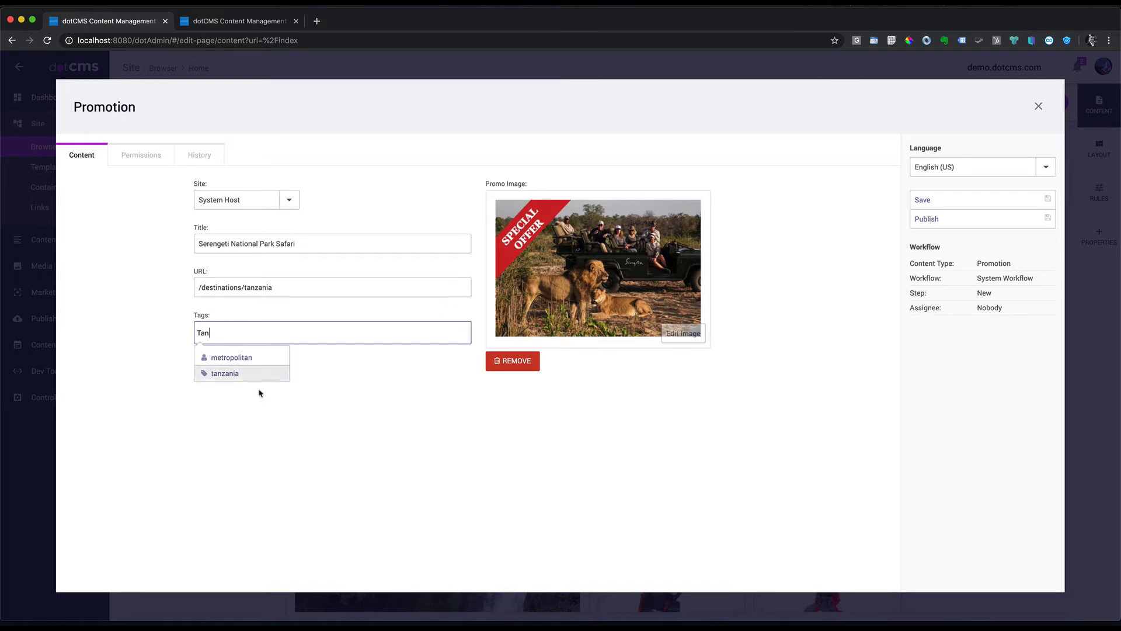
pyautogui.click(229, 374)
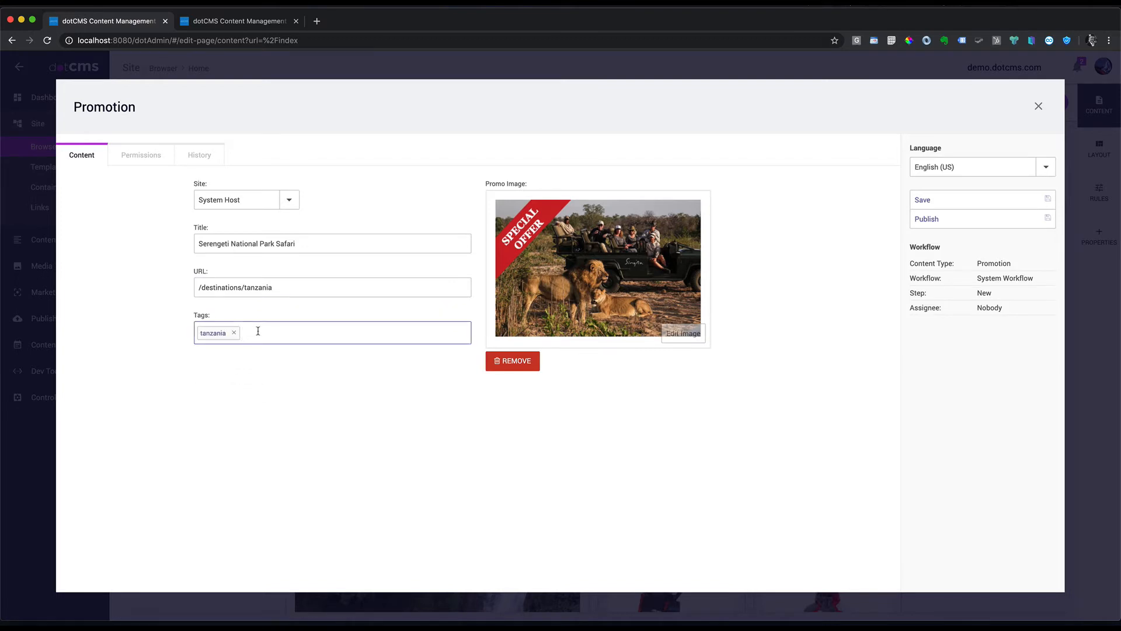
pyautogui.write('Ser')
pyautogui.click(231, 357)
pyautogui.write('f')
pyautogui.click(220, 360)
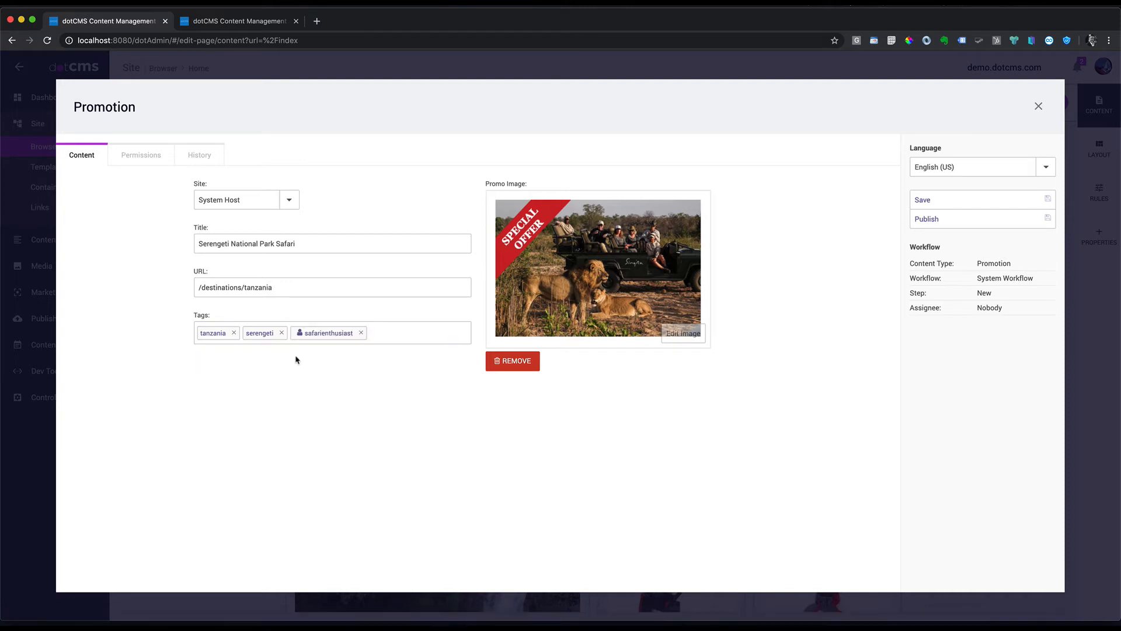
pyautogui.click(947, 221)
# Step: Close the Promotion form and drop the Serengeti card back into place on Home
pyautogui.click(1039, 105)
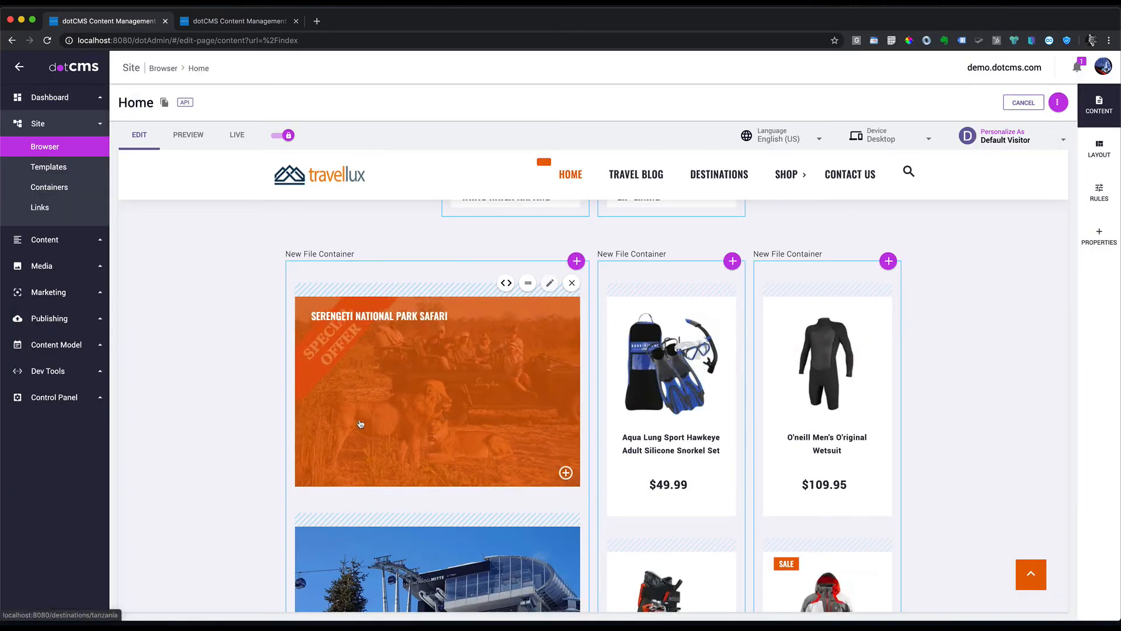
pyautogui.scroll(-3, 447, 479)
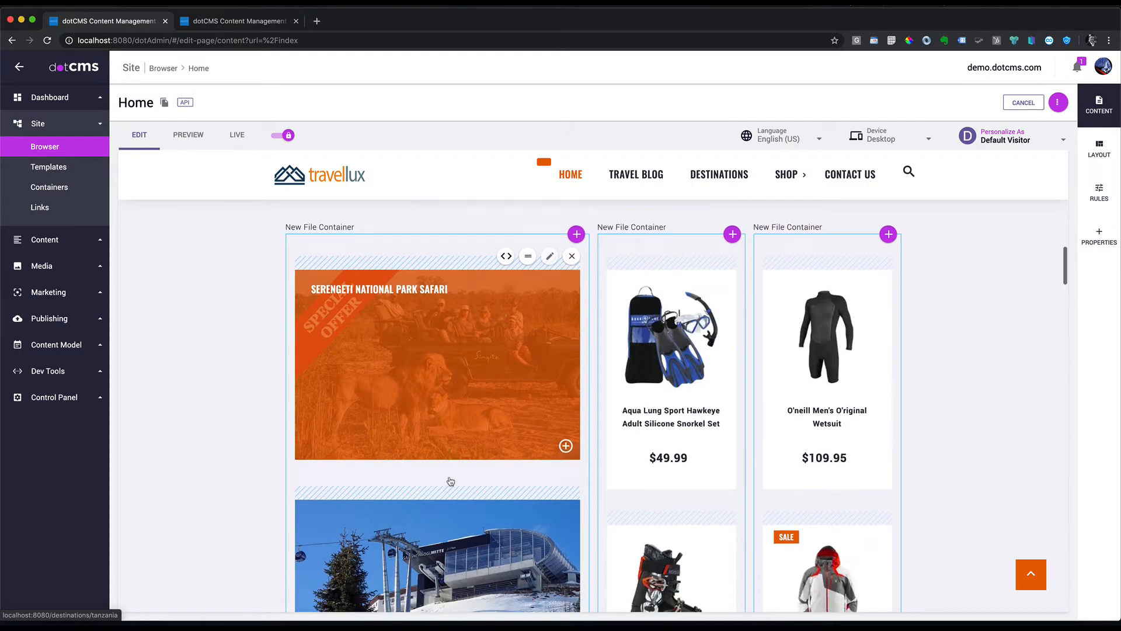
pyautogui.moveTo(528, 210); pyautogui.dragTo(548, 269)
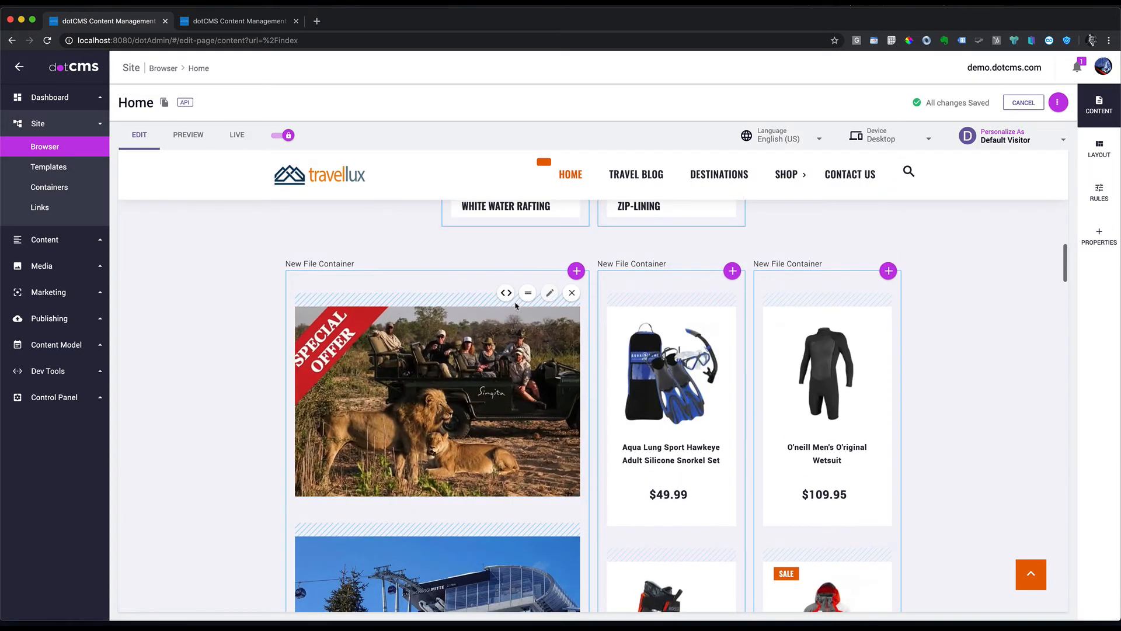
# Step: Follow the Serengeti promo card through to the Tanzania page preview
pyautogui.click(468, 395)
pyautogui.scroll(-10, 703, 339)
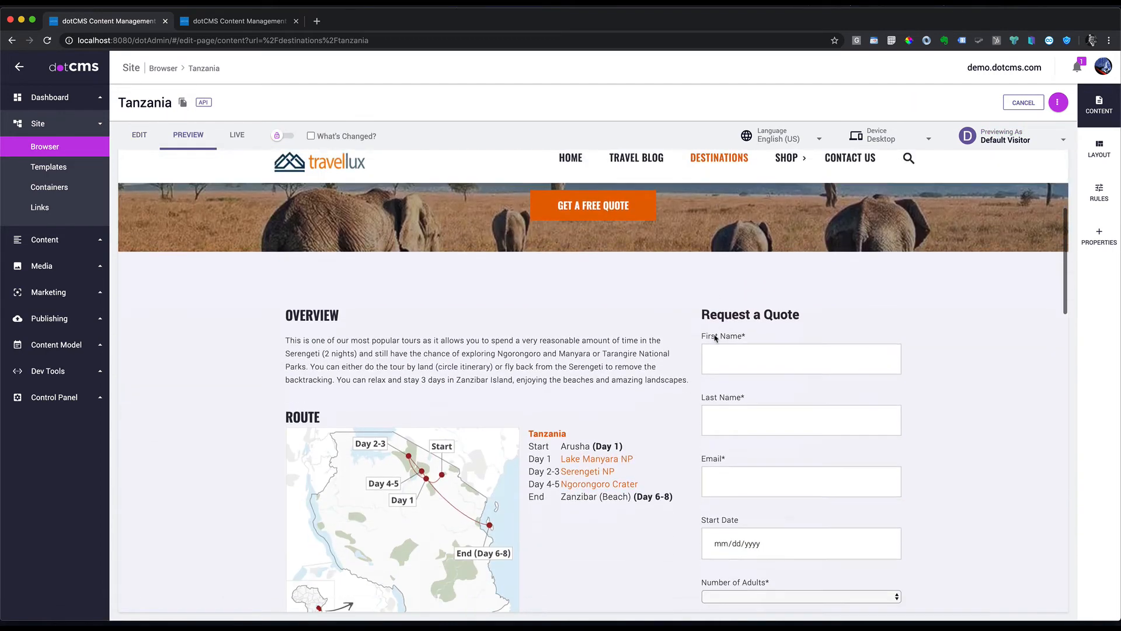
pyautogui.scroll(-3, 703, 341)
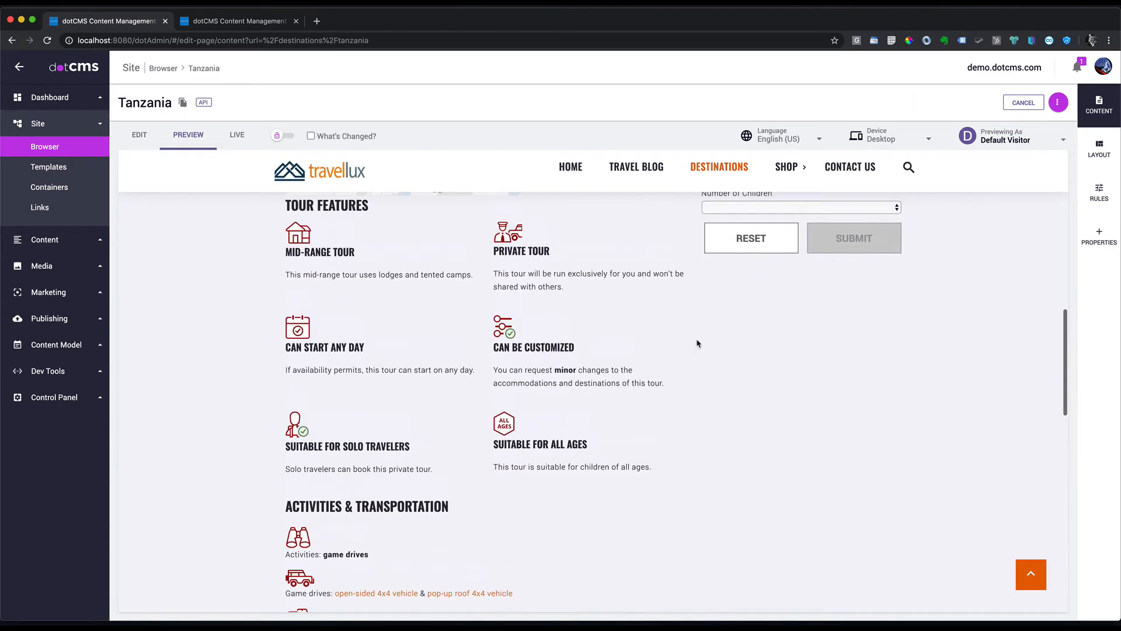
pyautogui.scroll(8, 698, 275)
pyautogui.scroll(4, 695, 344)
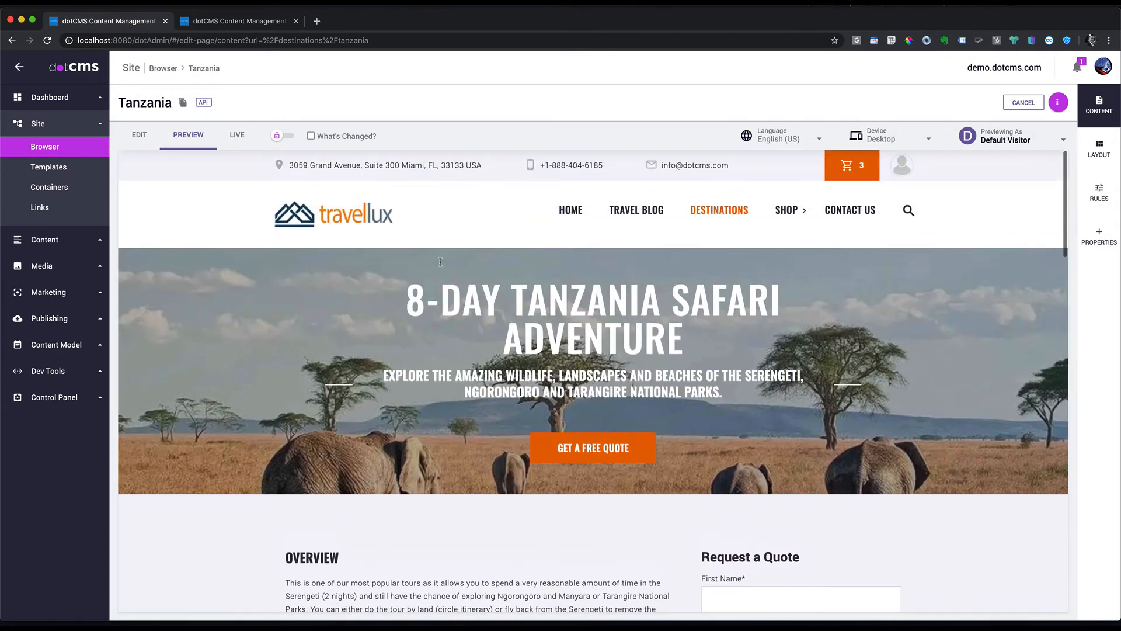
pyautogui.click(49, 319)
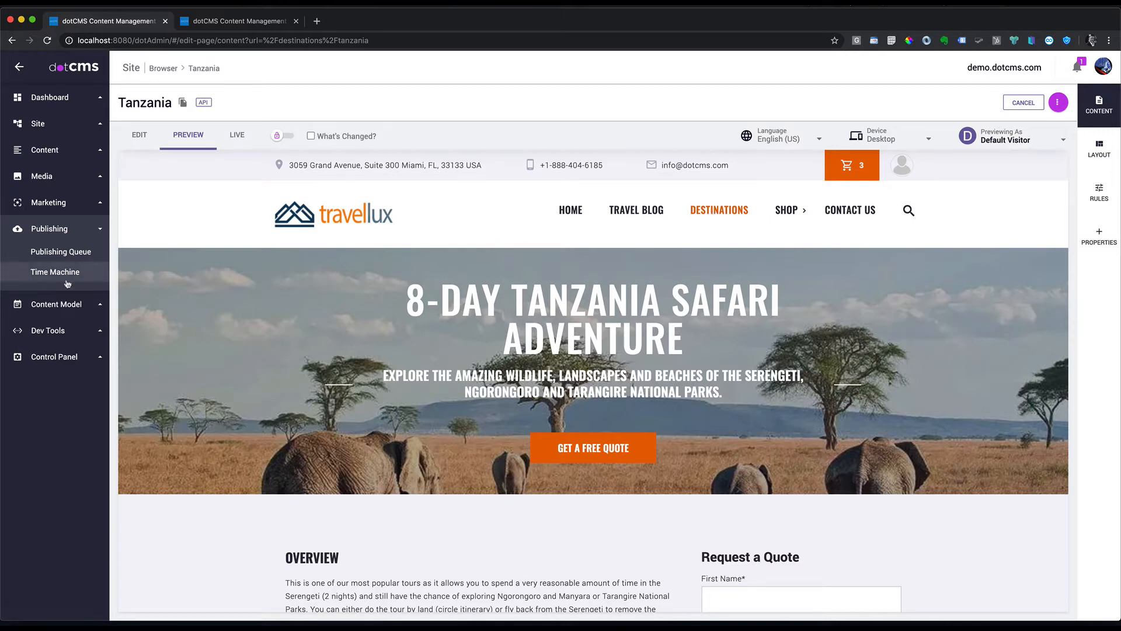
pyautogui.click(44, 202)
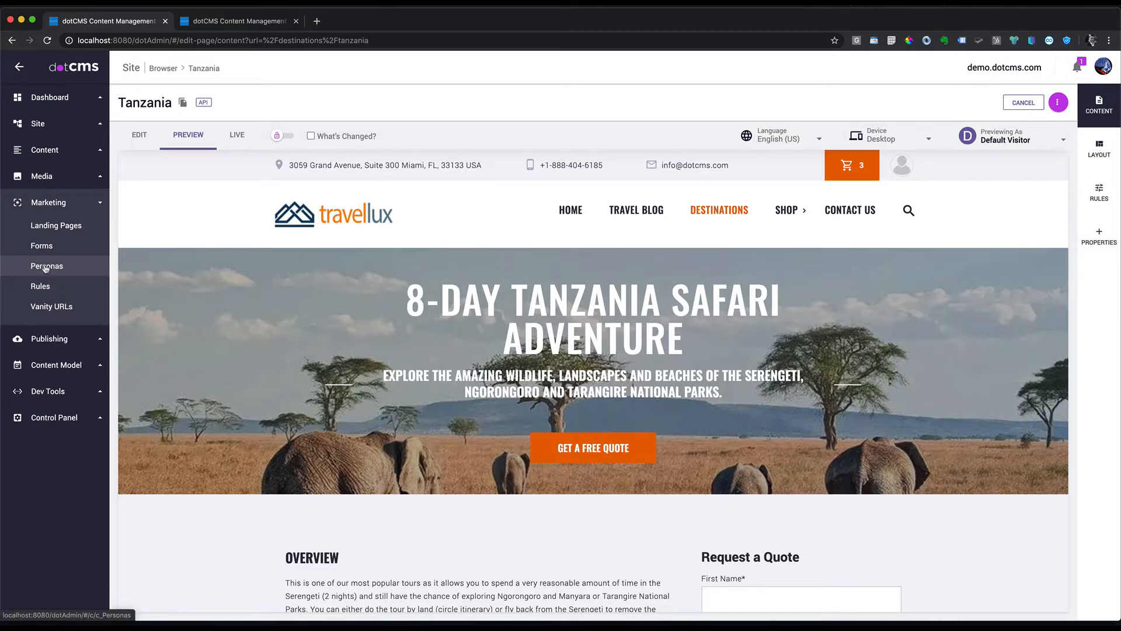
# Step: Add a new rule named 'Safari Visitor Rule' under Marketing > Rules
pyautogui.click(40, 286)
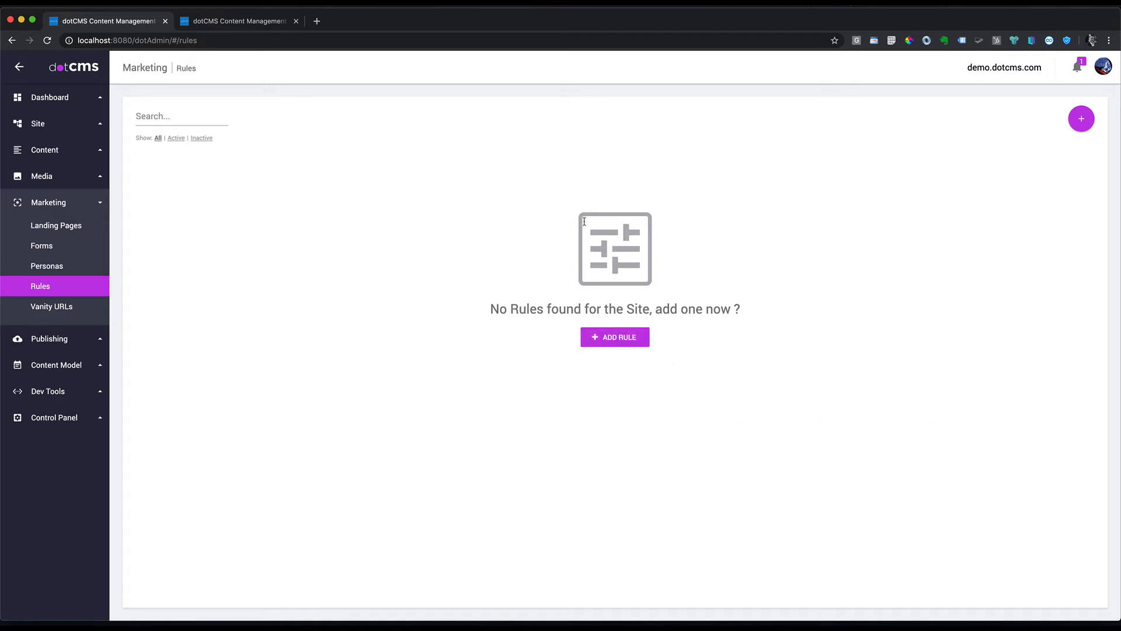
pyautogui.click(615, 337)
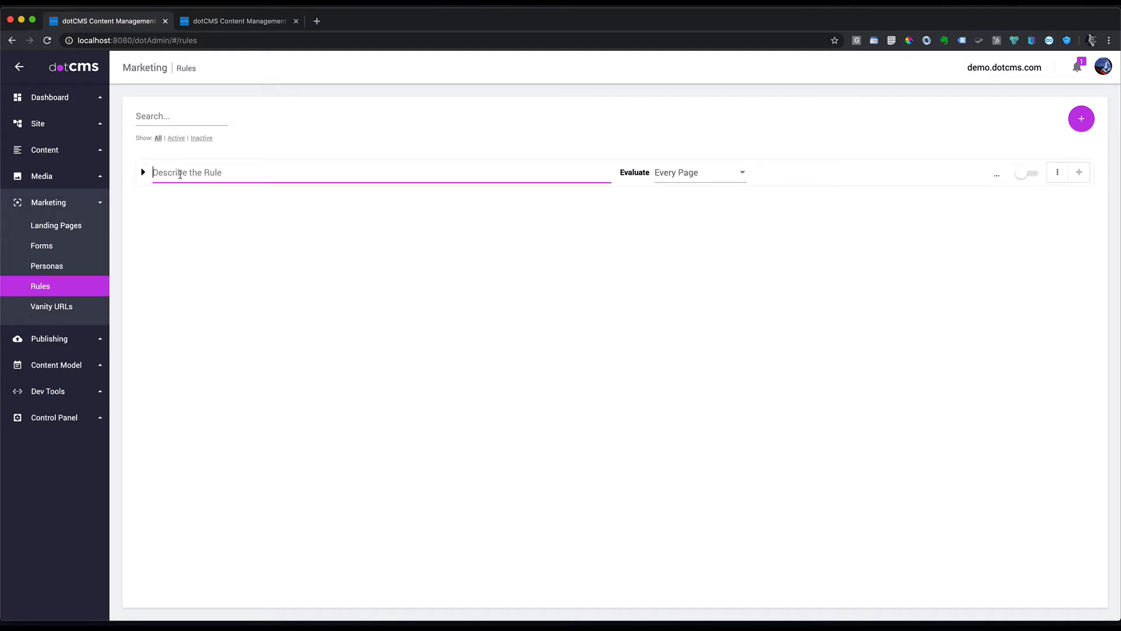
pyautogui.write('Saf')
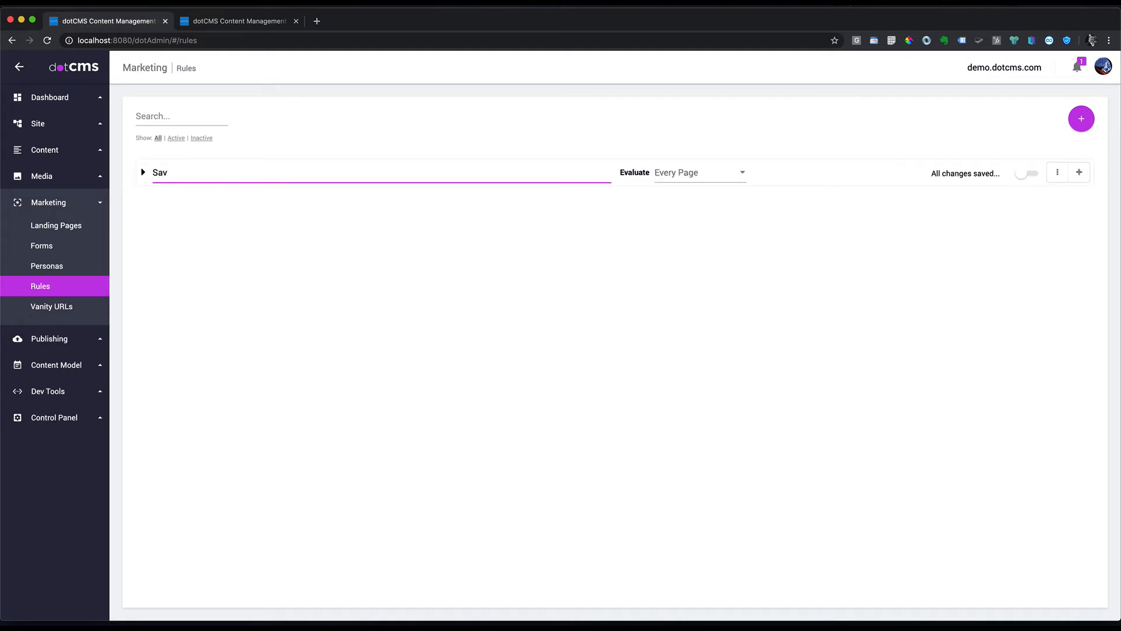
pyautogui.write('ari Viso')
pyautogui.press('BackSpace')
pyautogui.write('itor Rule')
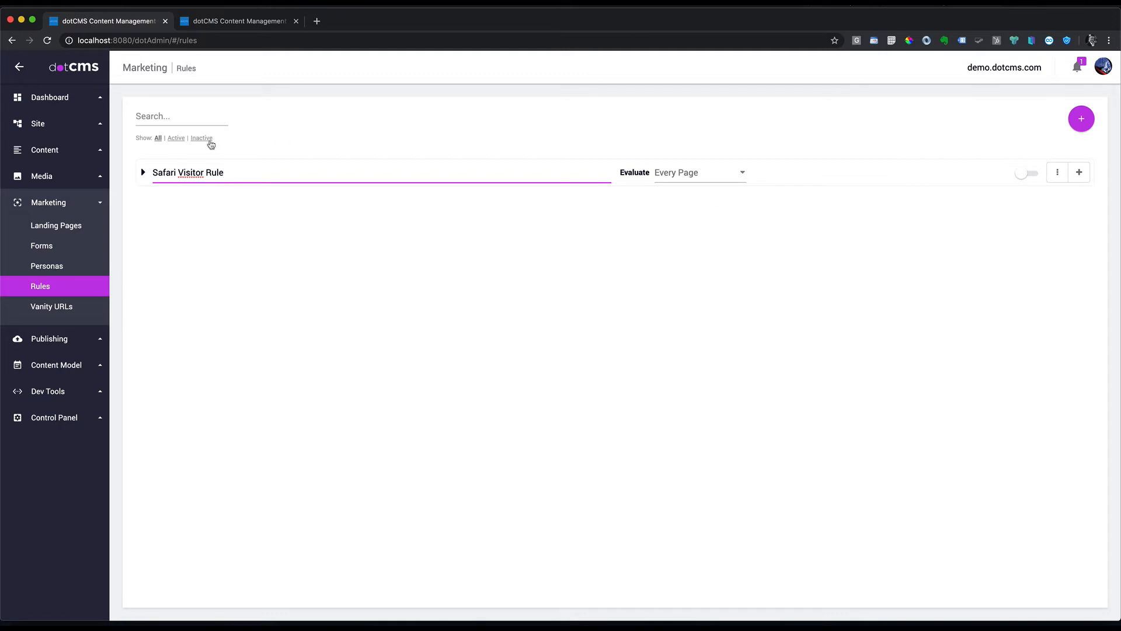
pyautogui.click(144, 174)
# Step: Try Device Type and Visitor's Location as the rule's condition type
pyautogui.click(366, 228)
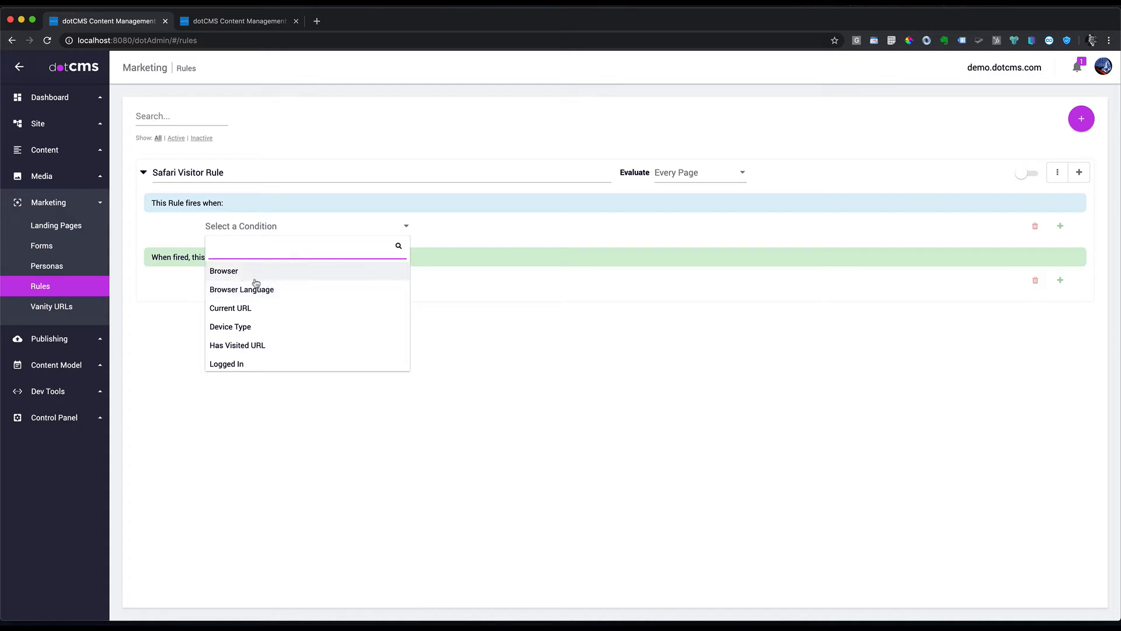
pyautogui.scroll(-1, 251, 311)
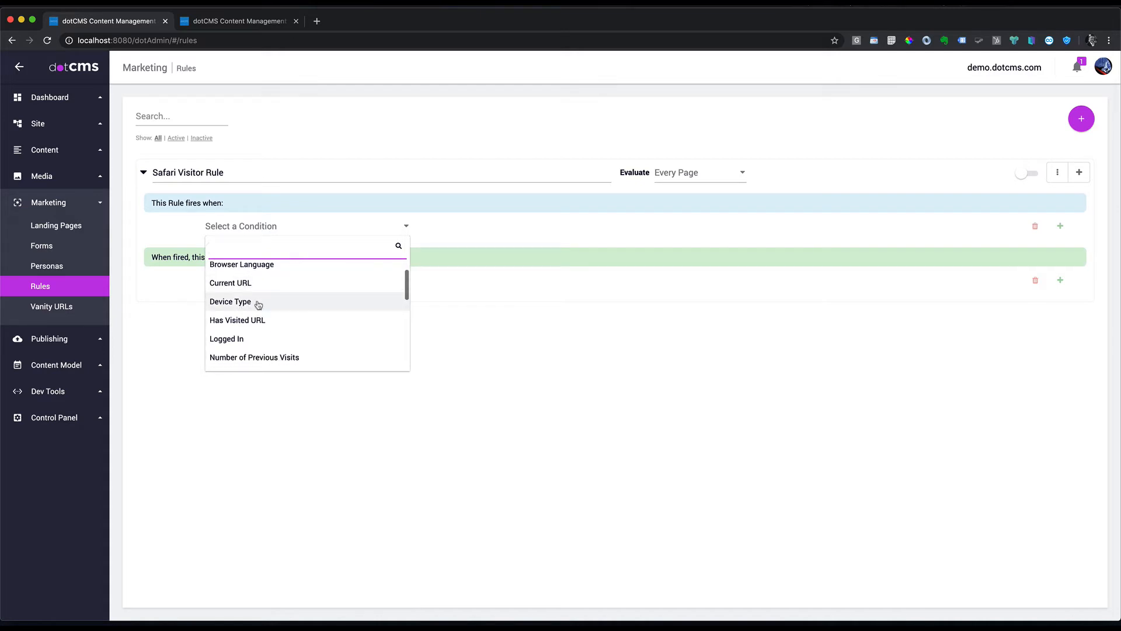
pyautogui.click(326, 305)
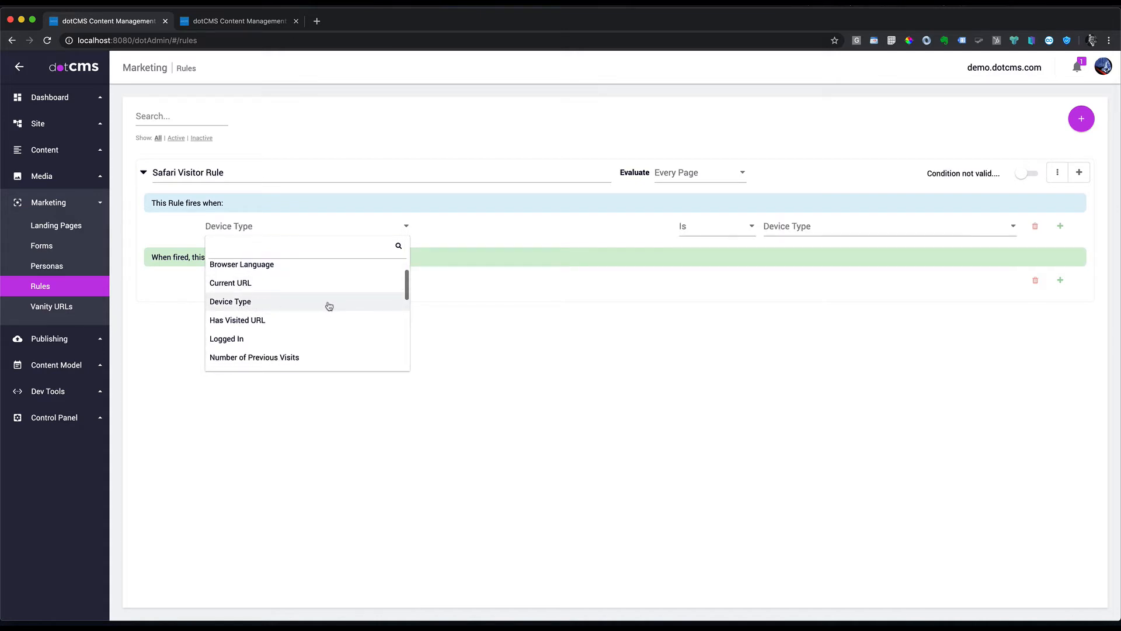
pyautogui.click(811, 225)
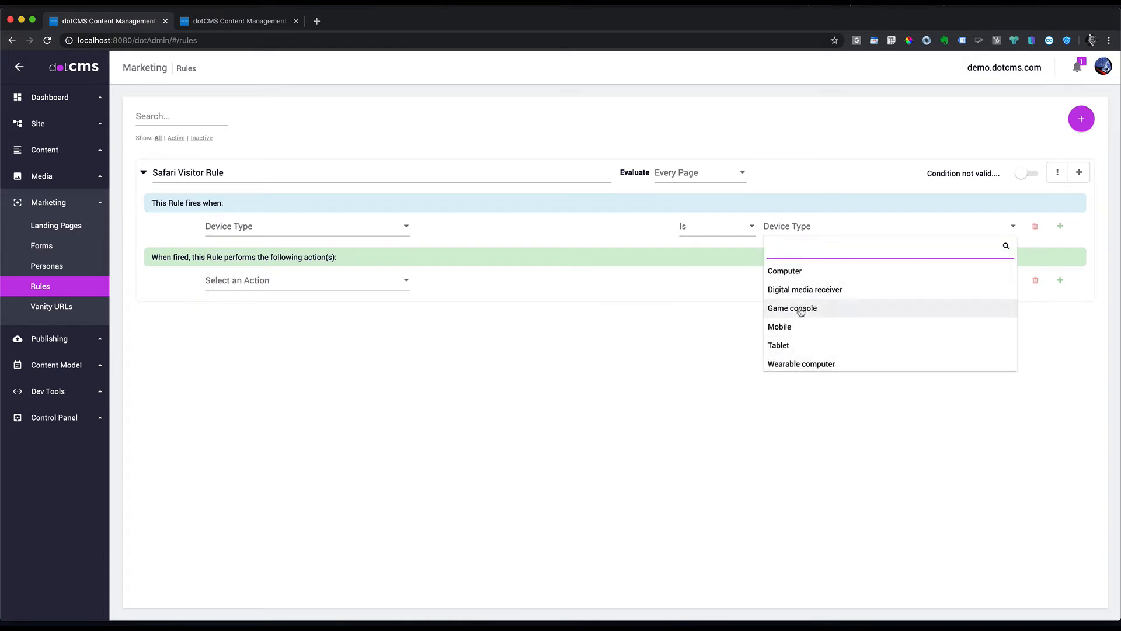
pyautogui.click(318, 231)
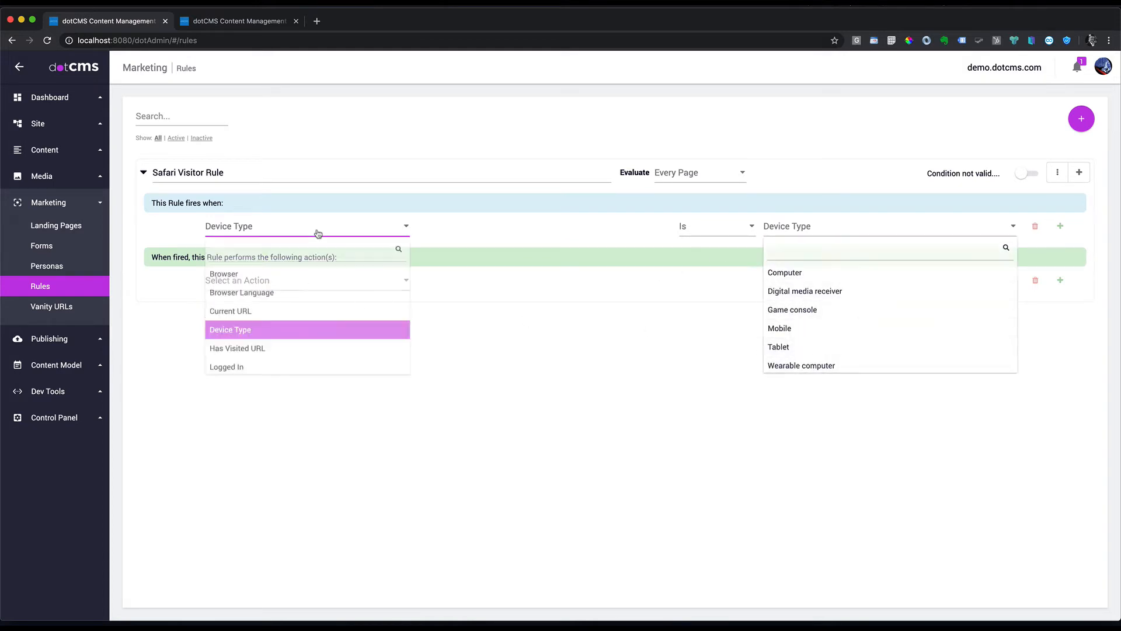
pyautogui.scroll(-4, 244, 350)
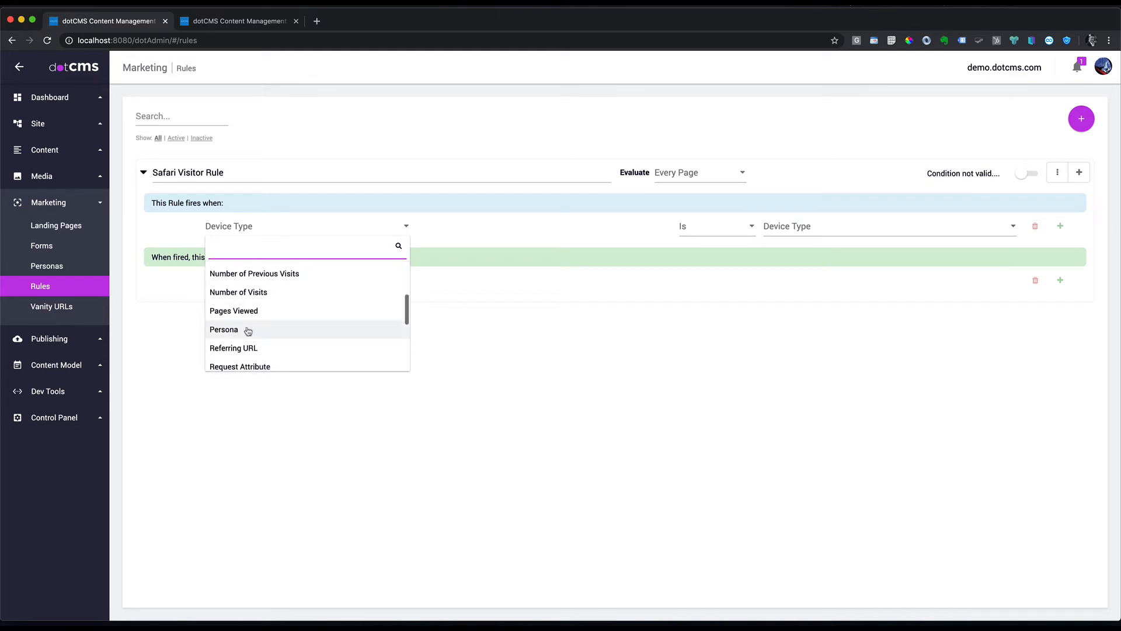
pyautogui.scroll(-2, 261, 345)
pyautogui.scroll(-3, 281, 314)
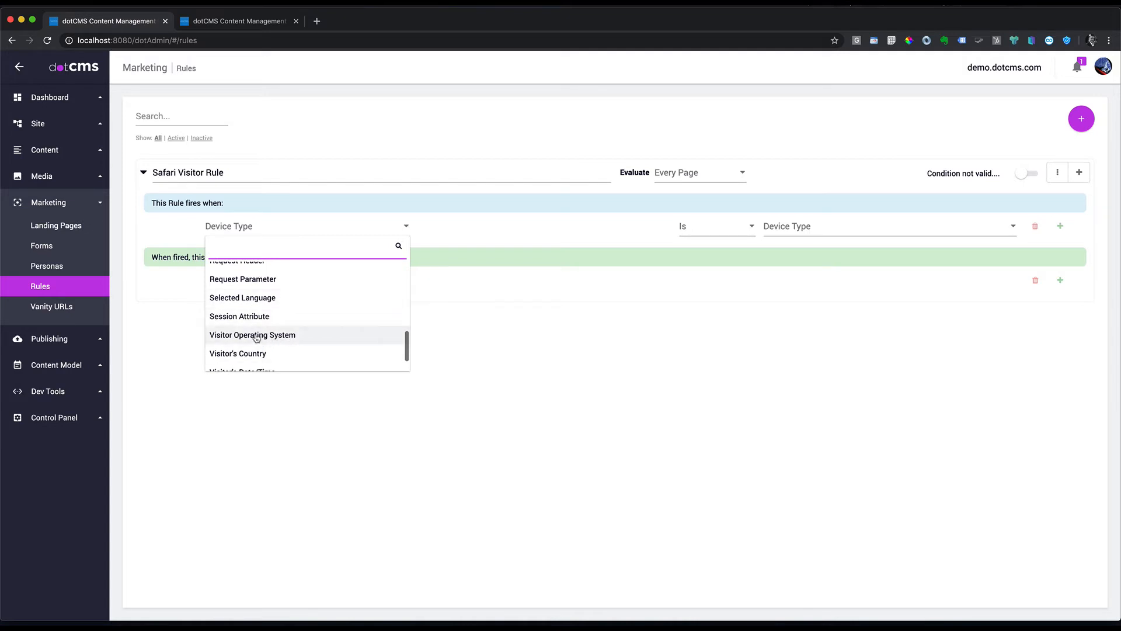
pyautogui.scroll(-1, 260, 355)
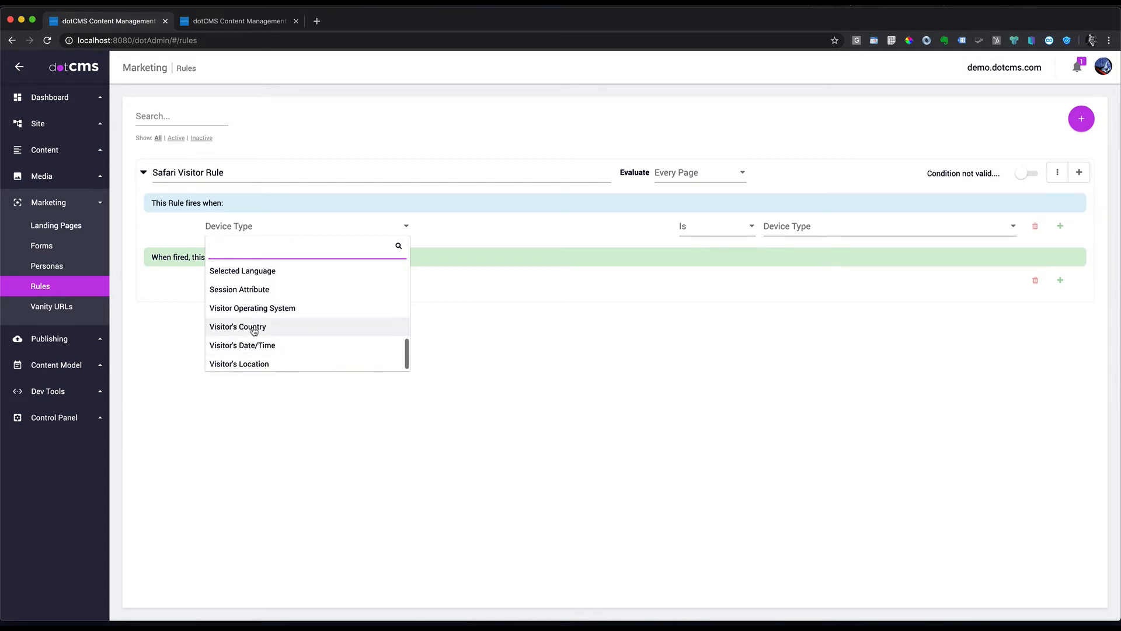
pyautogui.click(254, 364)
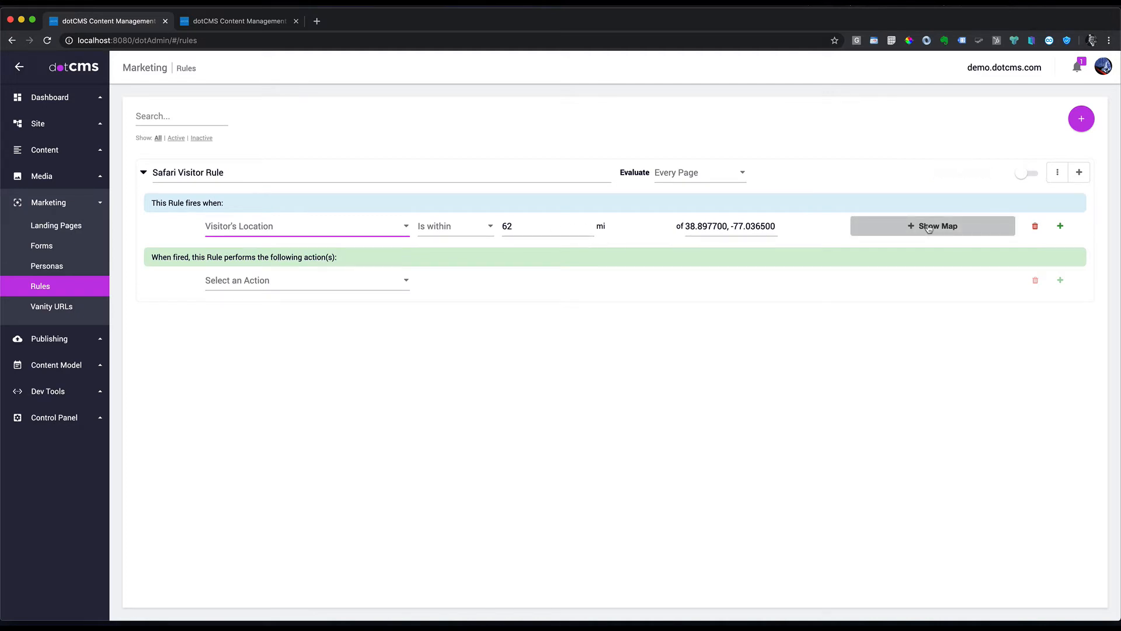
# Step: Set the condition to Current URL with the value /destinations/tanzania
pyautogui.click(387, 229)
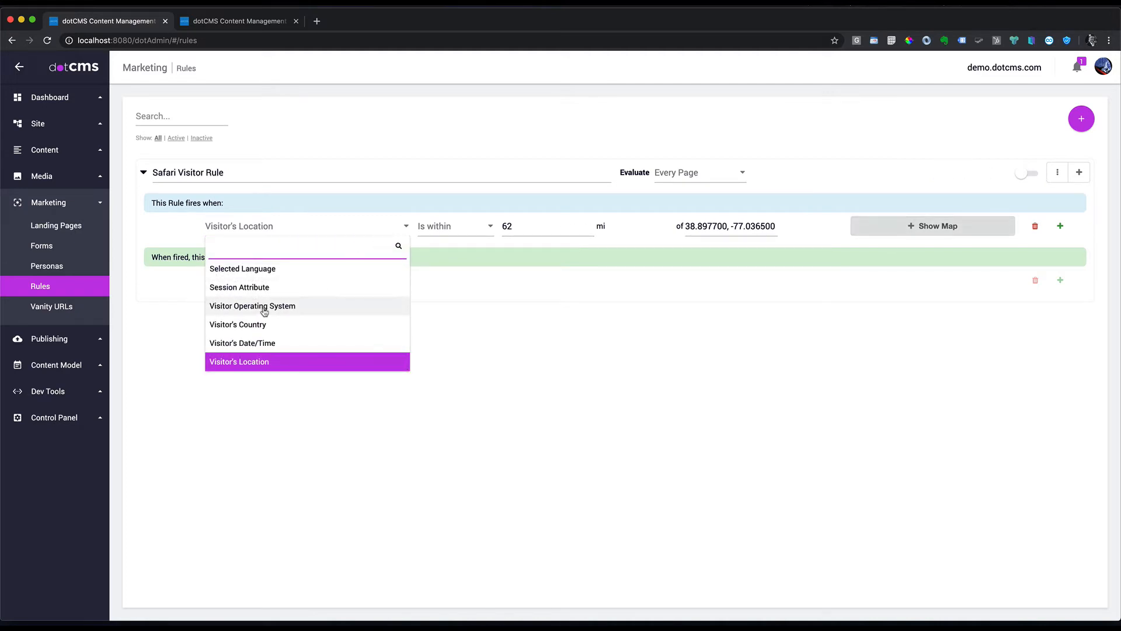
pyautogui.scroll(10, 264, 311)
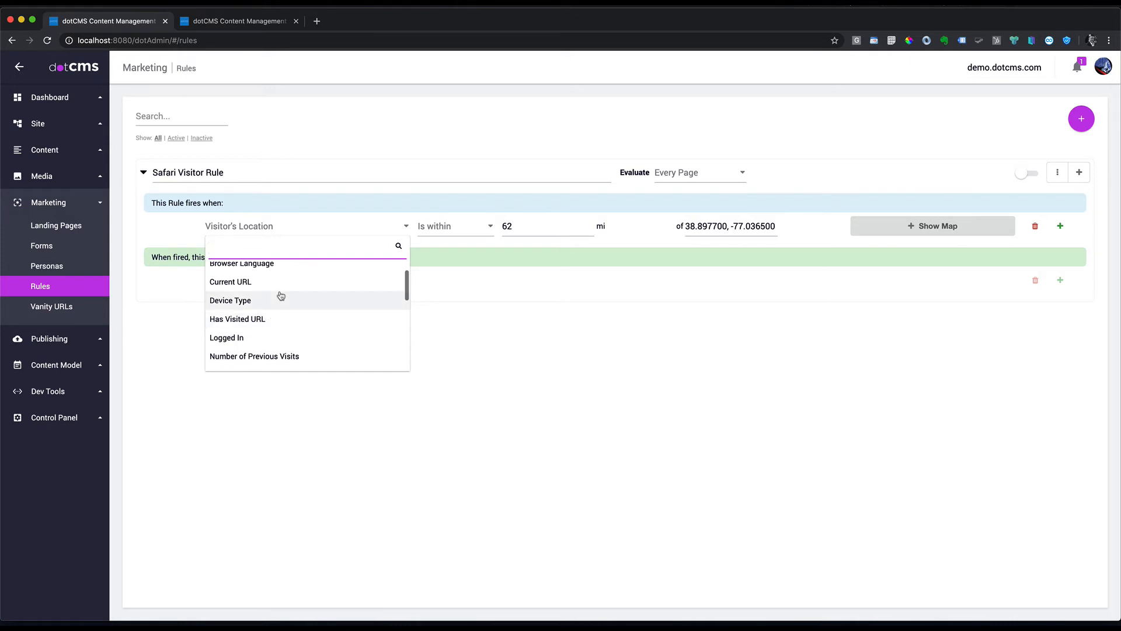
pyautogui.click(249, 282)
pyautogui.click(788, 229)
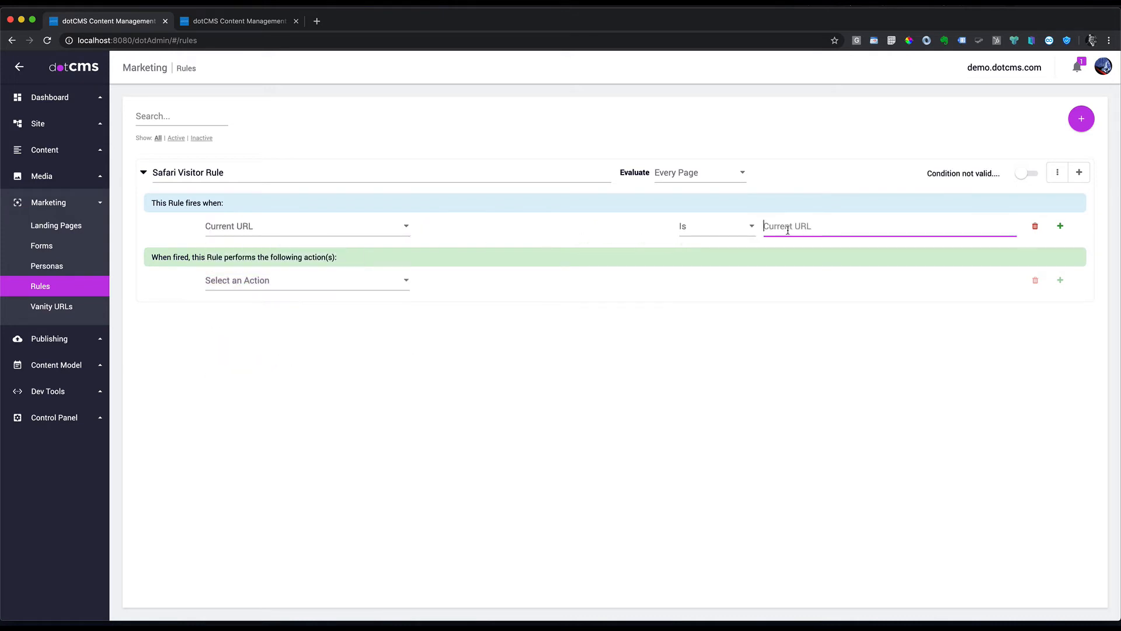
pyautogui.write('/destinations/tanzania')
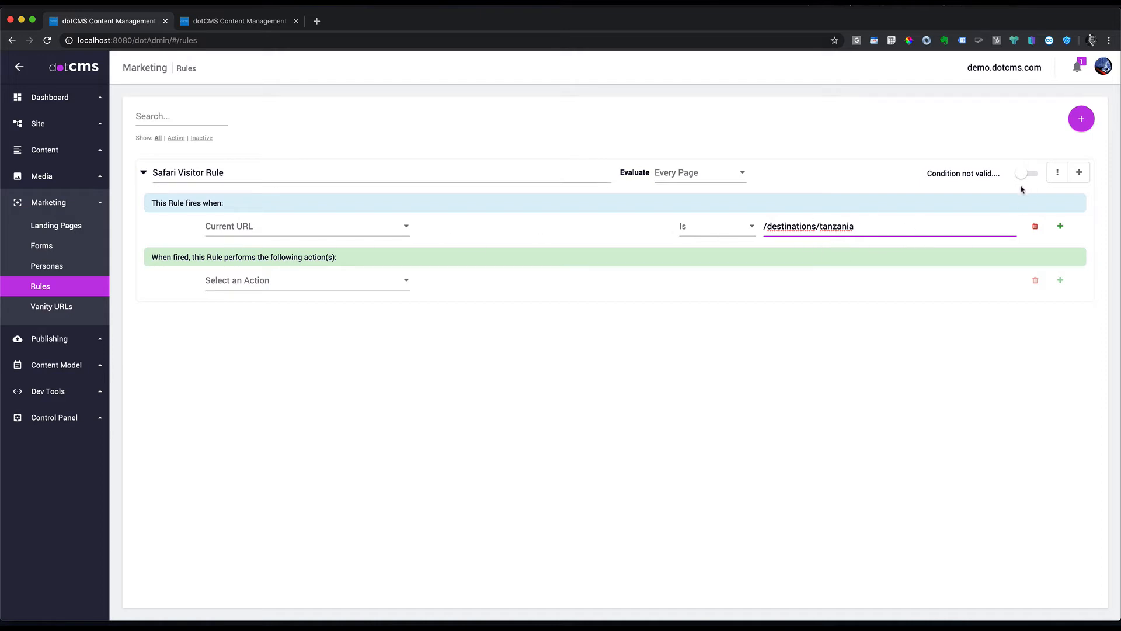
pyautogui.click(377, 287)
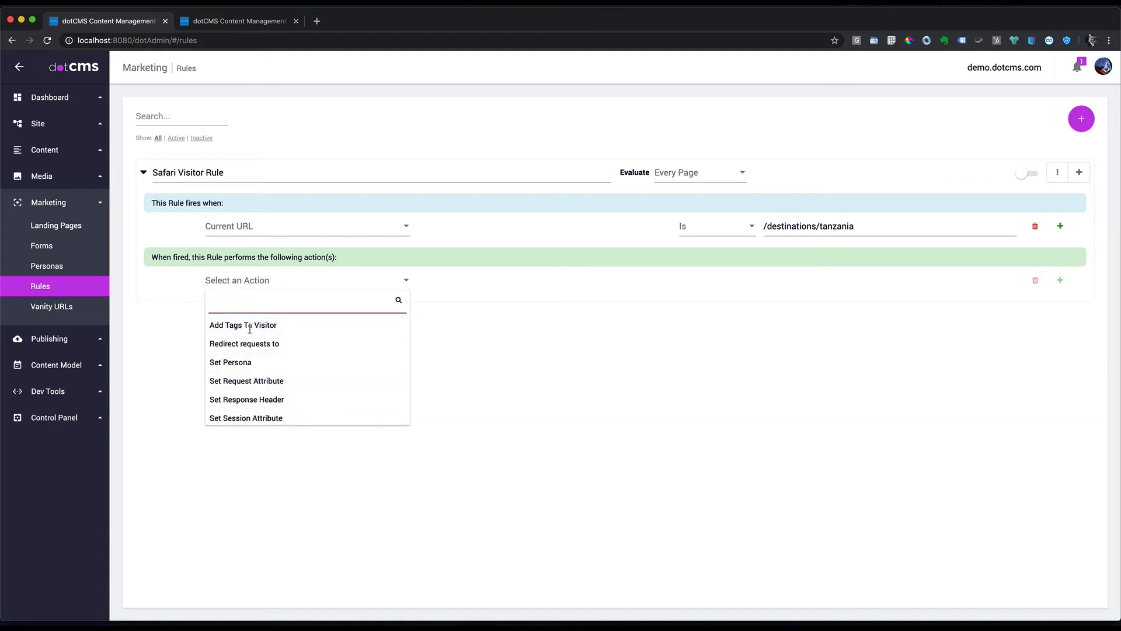
# Step: Make the Safari Visitor Rule set the Safari Enthusiast persona, enable the rule, and go to the Site Browser
pyautogui.click(236, 363)
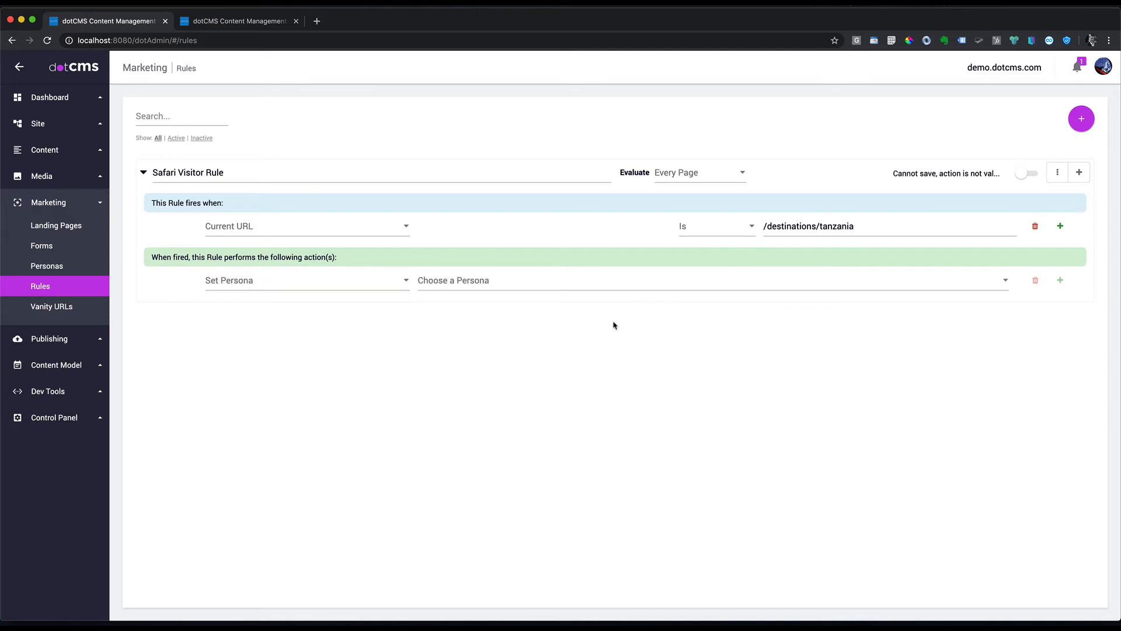
pyautogui.click(1005, 281)
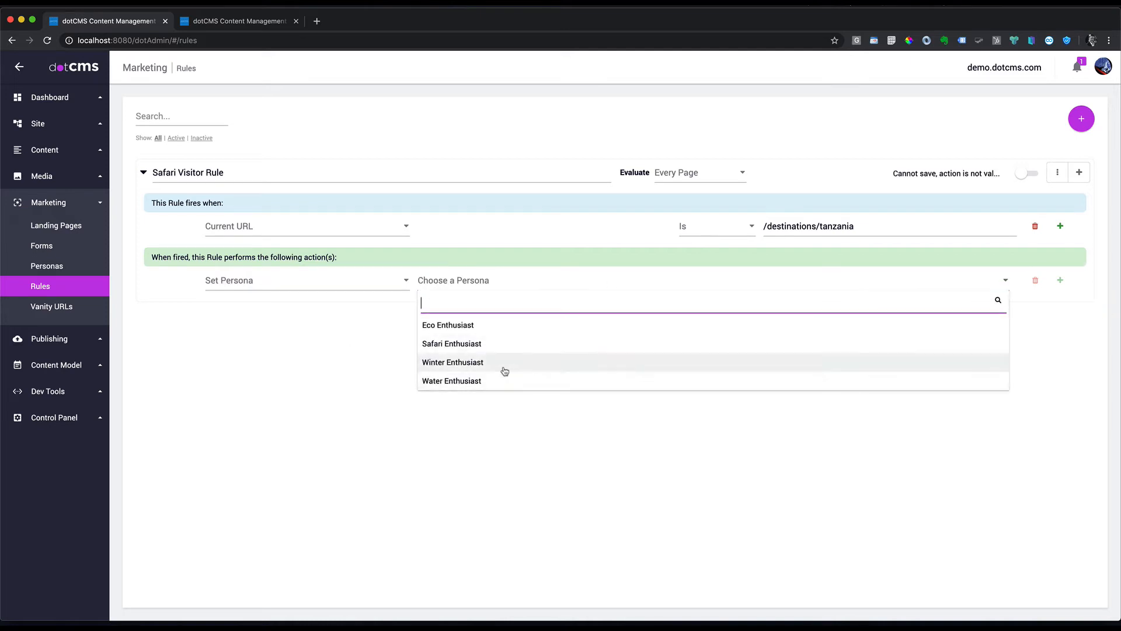
pyautogui.click(454, 346)
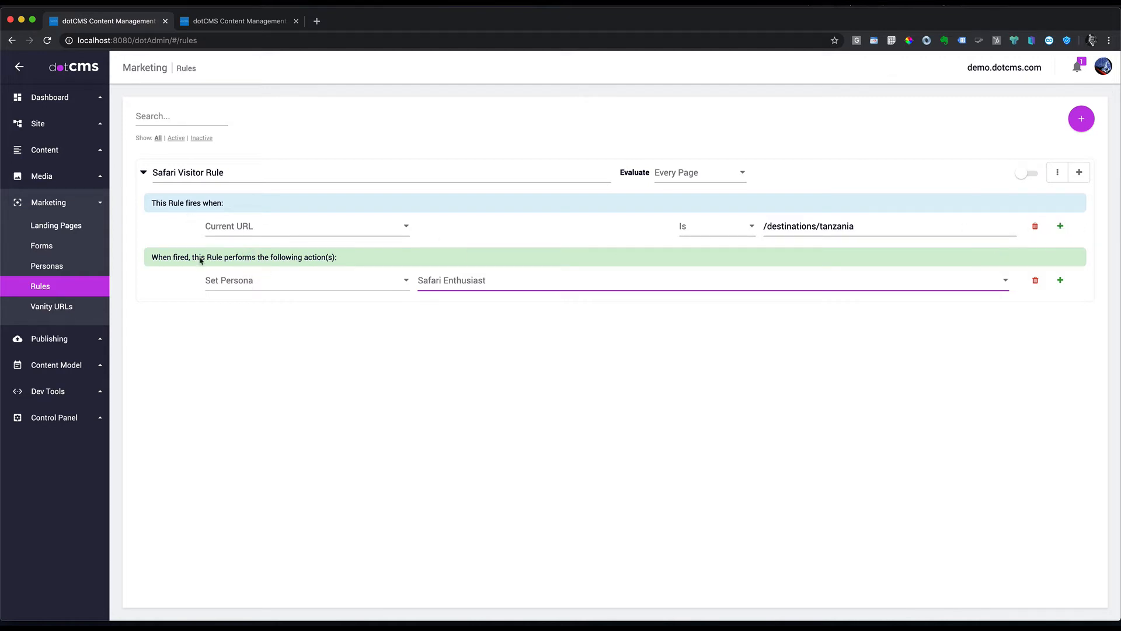
pyautogui.click(1027, 175)
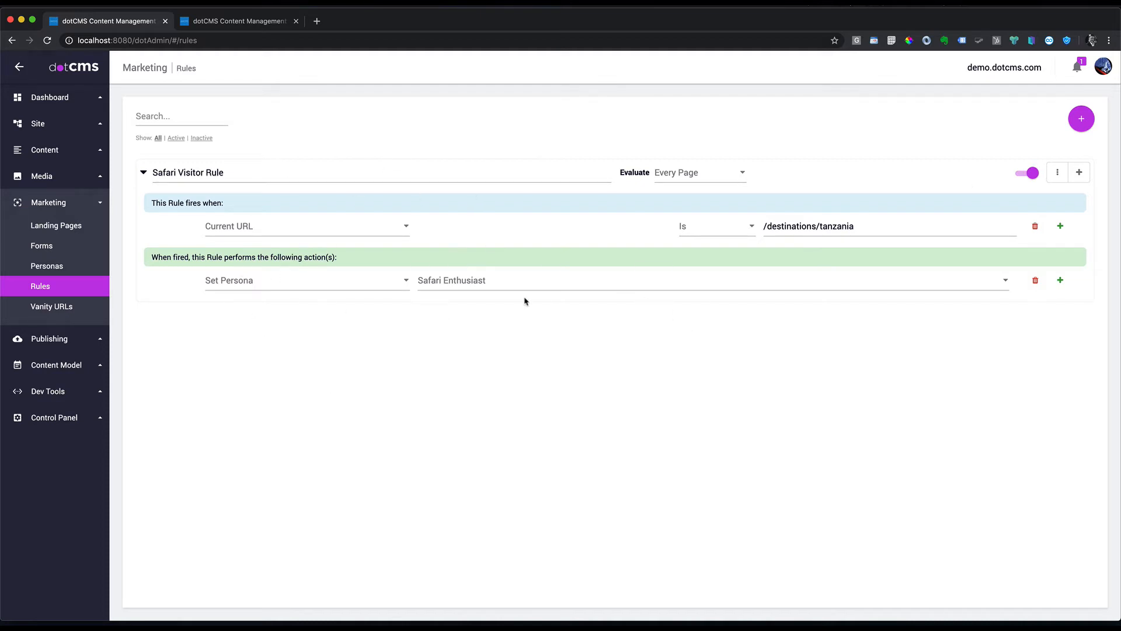
pyautogui.click(37, 123)
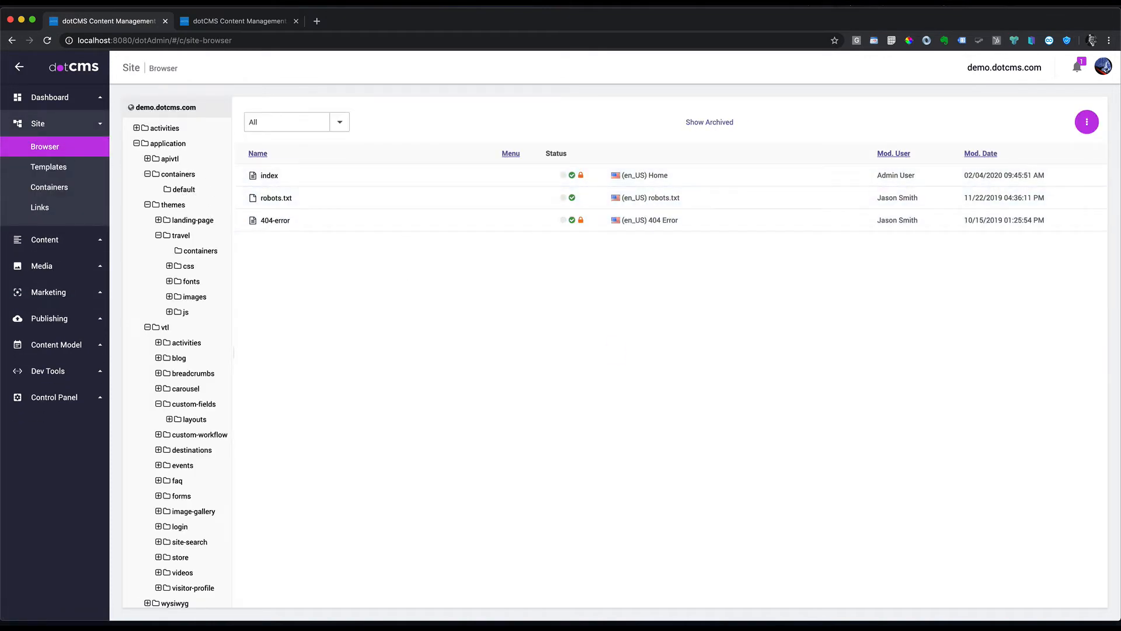
# Step: In a new incognito window, load localhost:8080 and then the /destinations/tanzania page
pyautogui.click(1110, 41)
pyautogui.click(964, 89)
pyautogui.write('localhost:8080')
pyautogui.press('Return')
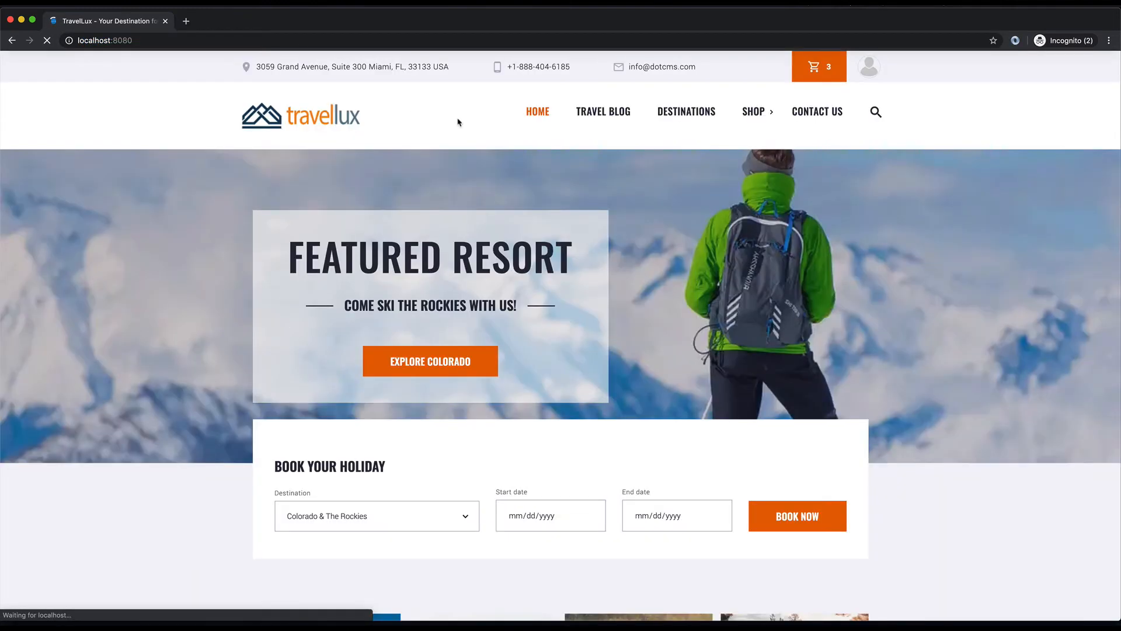
pyautogui.click(245, 41)
pyautogui.click(249, 41)
pyautogui.write('/destinations/tanzania')
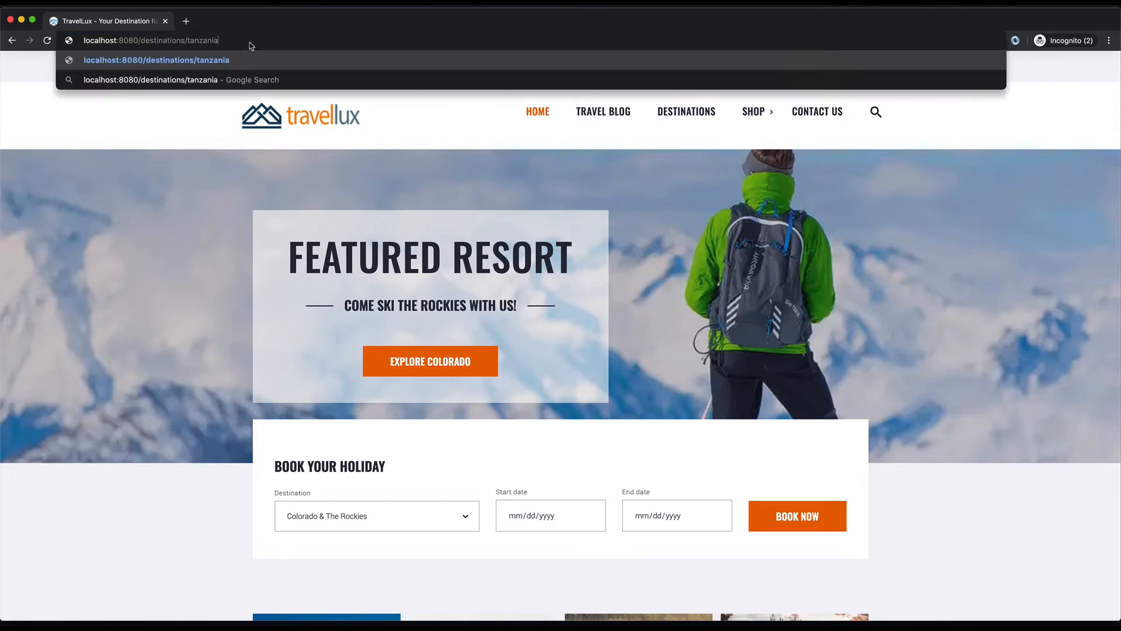
pyautogui.press('Return')
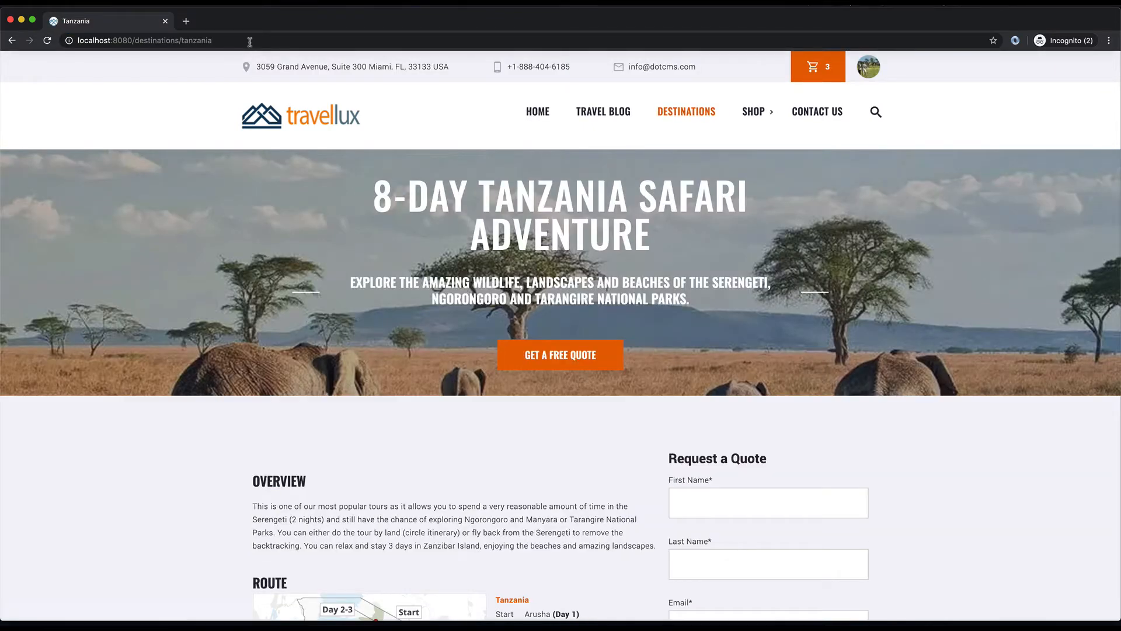
# Step: Return to the TravelLux home page and scroll through the personalised safari banner, activity and promo
pyautogui.click(538, 112)
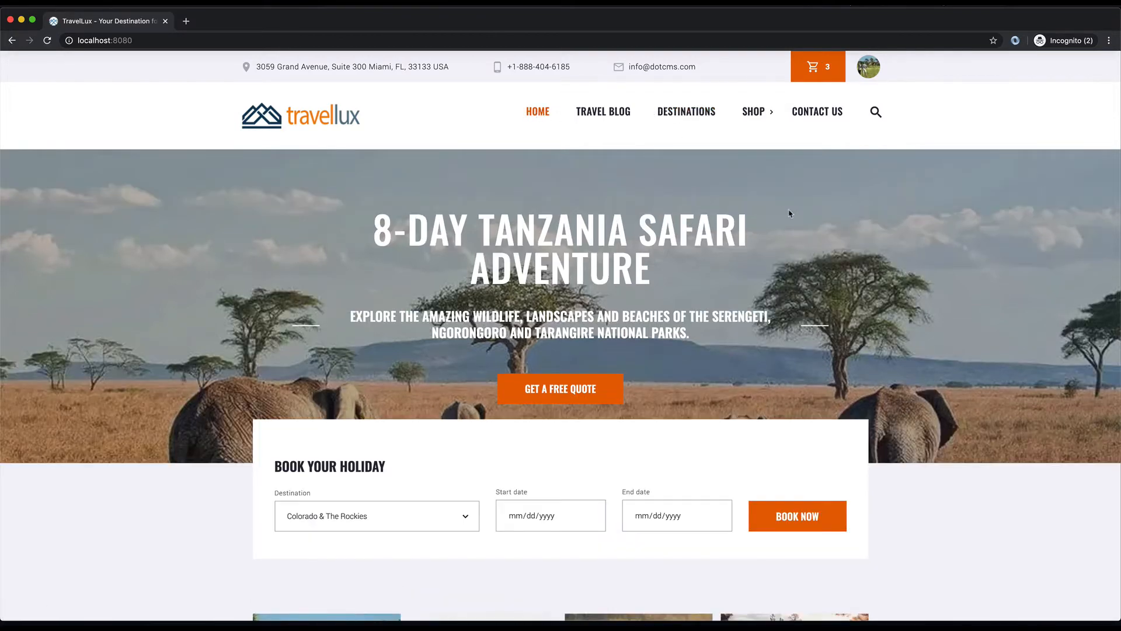
pyautogui.scroll(-5, 818, 262)
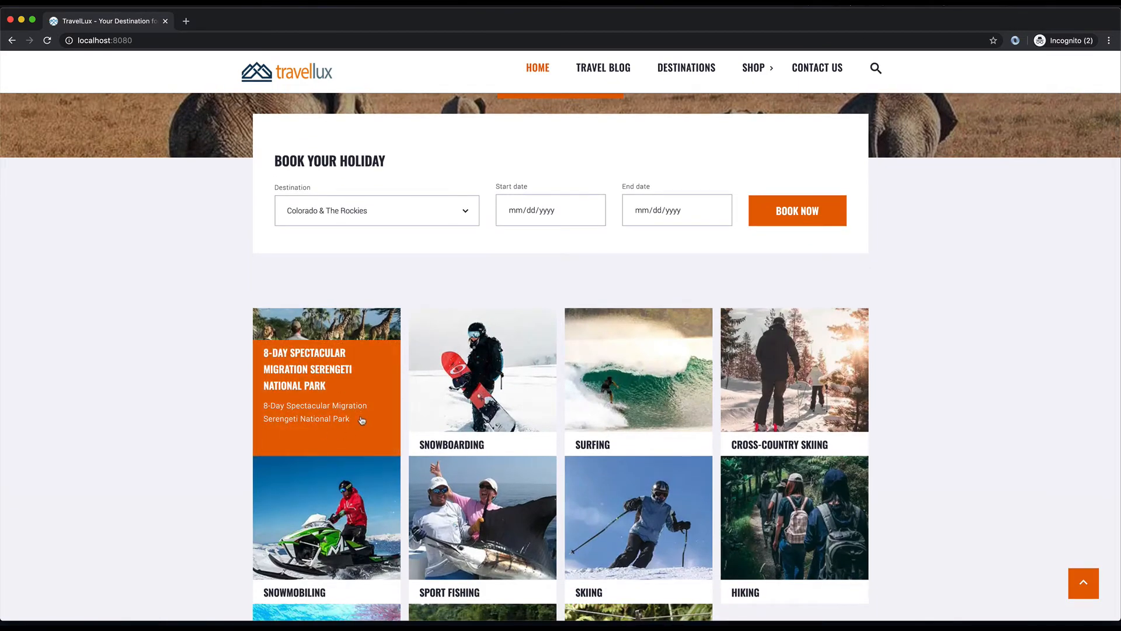
pyautogui.scroll(-4, 362, 376)
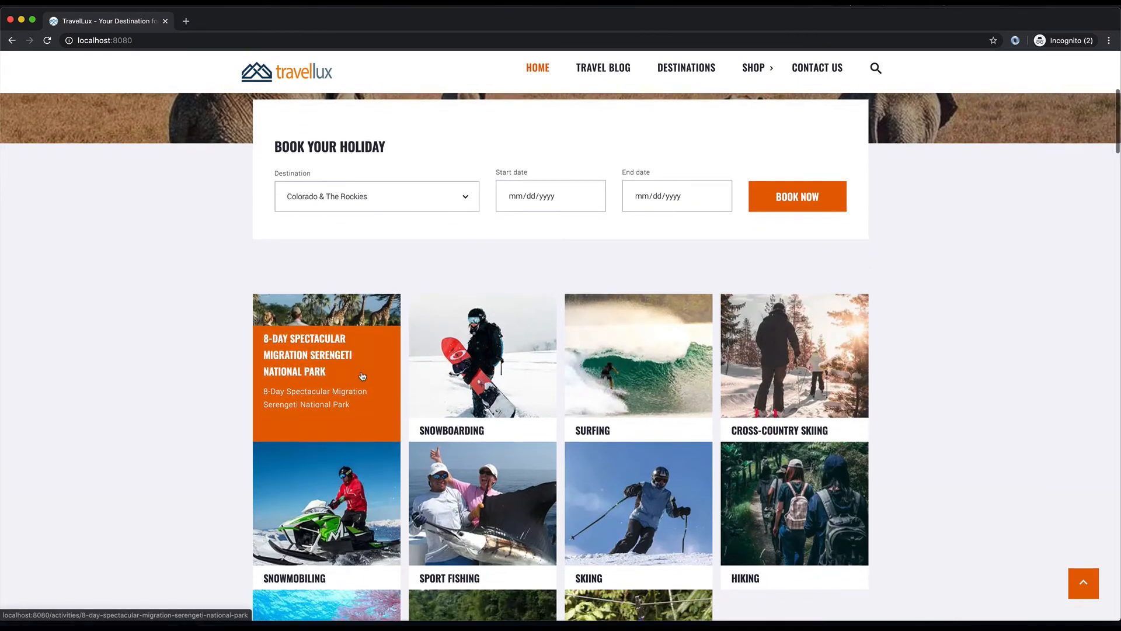
pyautogui.scroll(-5, 362, 375)
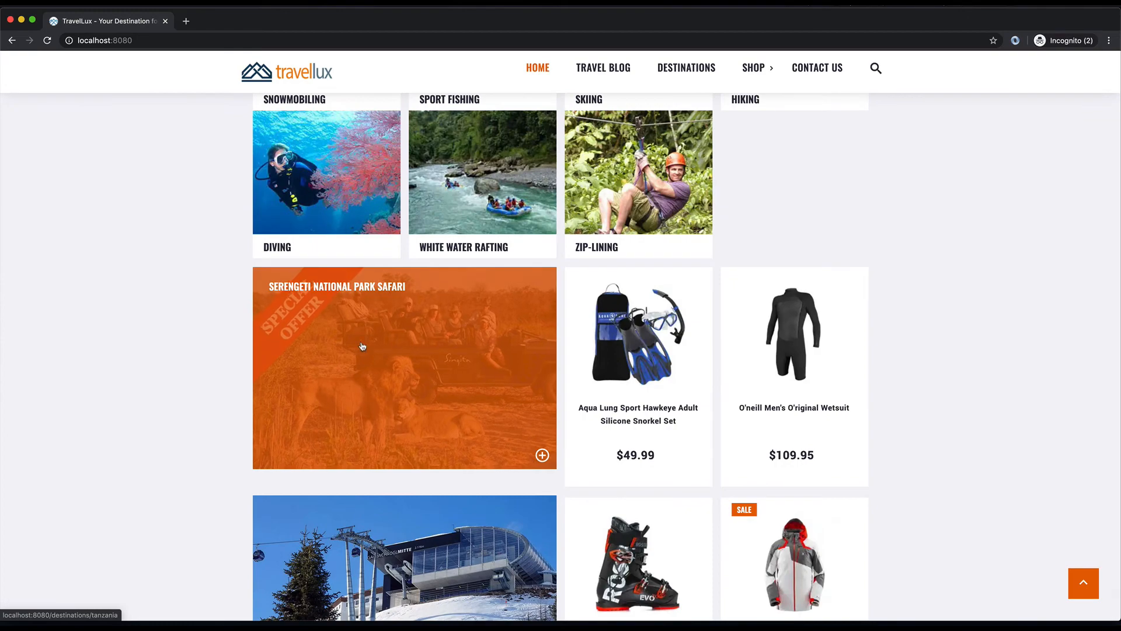
pyautogui.scroll(9, 794, 363)
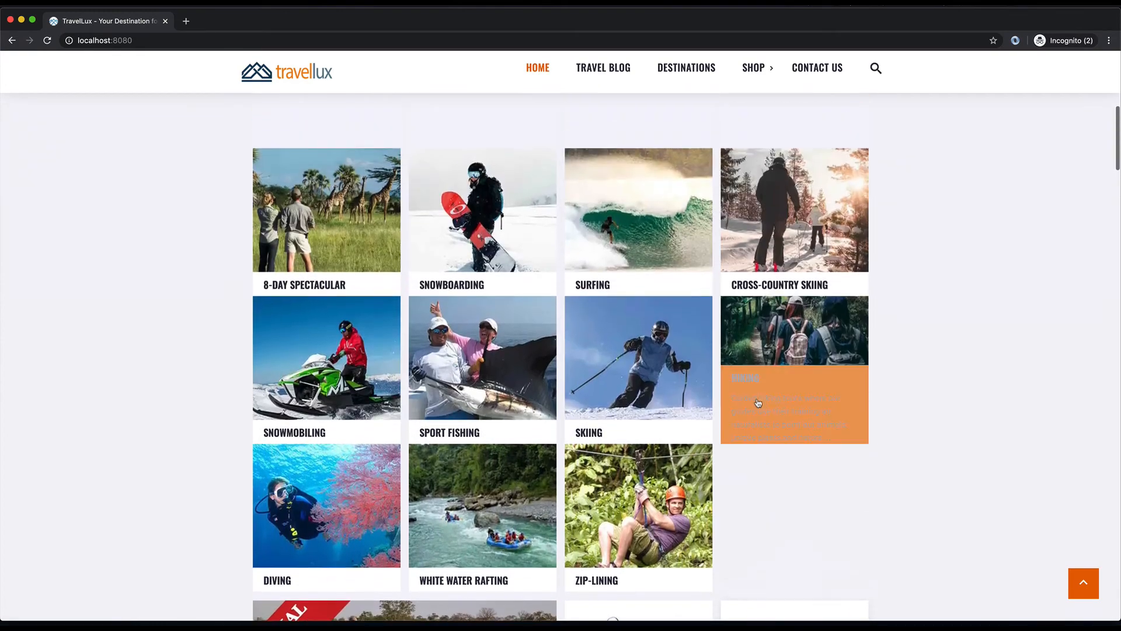
pyautogui.scroll(6, 771, 226)
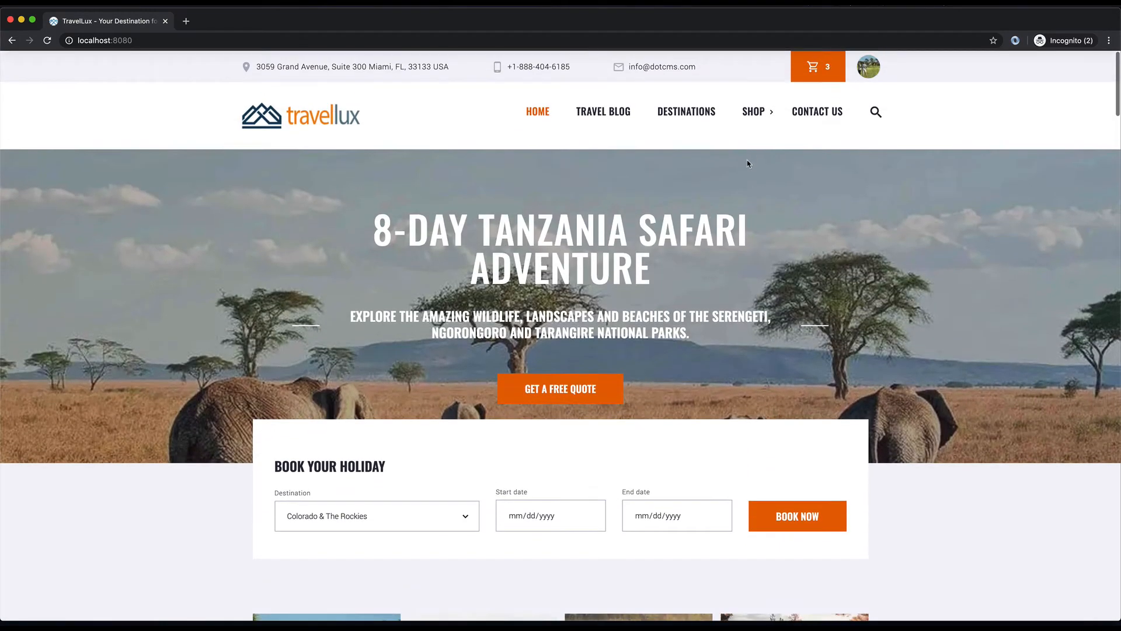
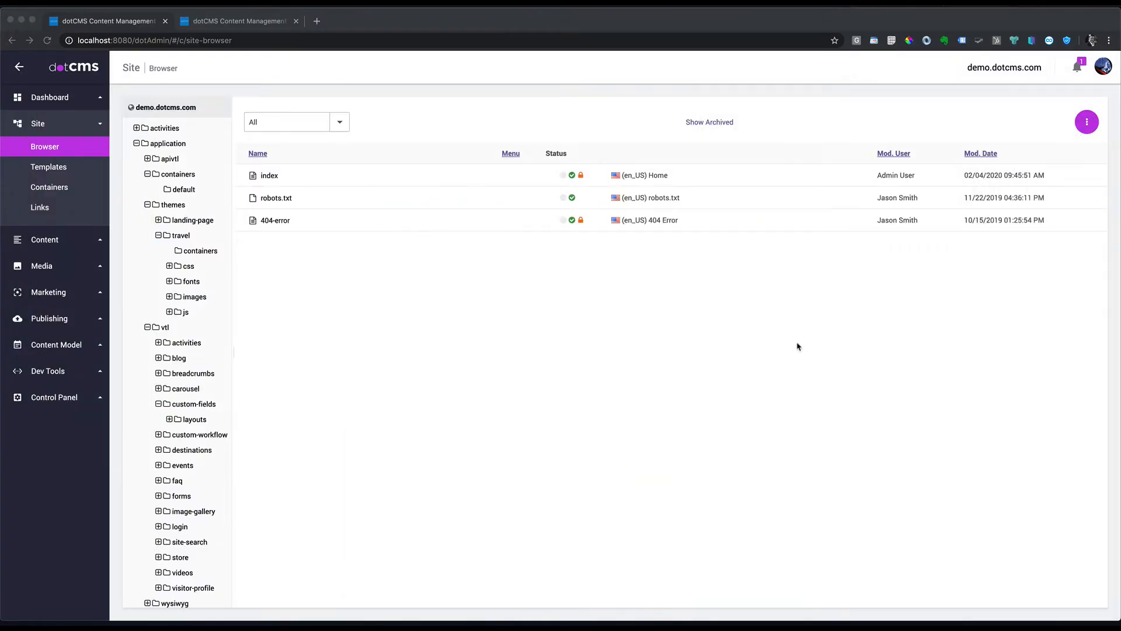
# Step: Open the destinations/tanzania page in the page editor from the Site Browser
pyautogui.click(136, 144)
pyautogui.click(171, 205)
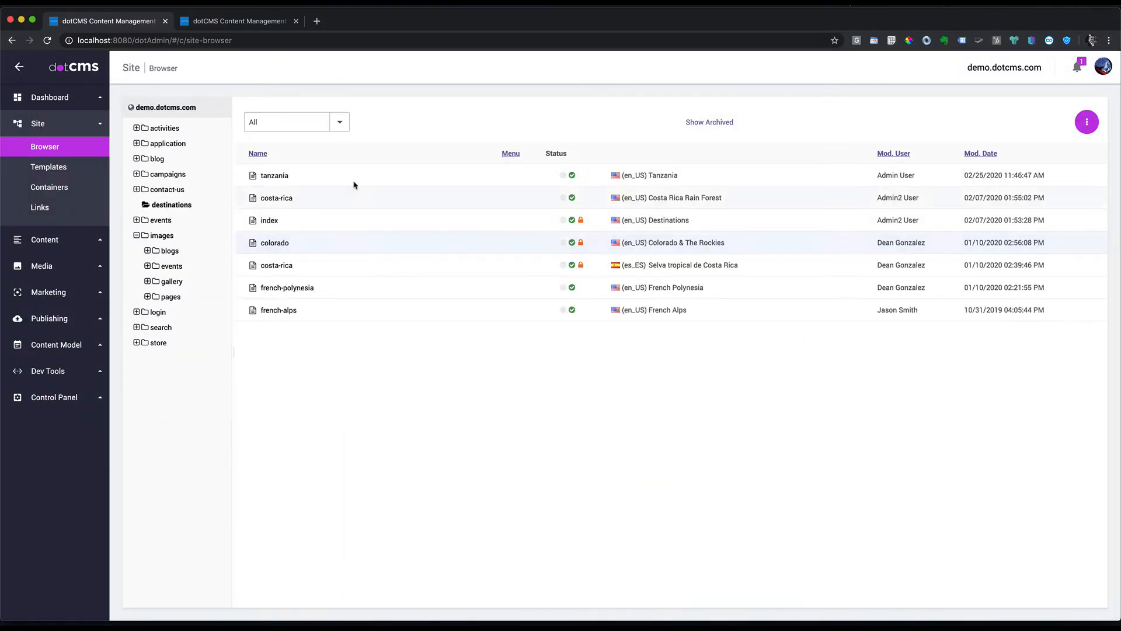
pyautogui.click(276, 176)
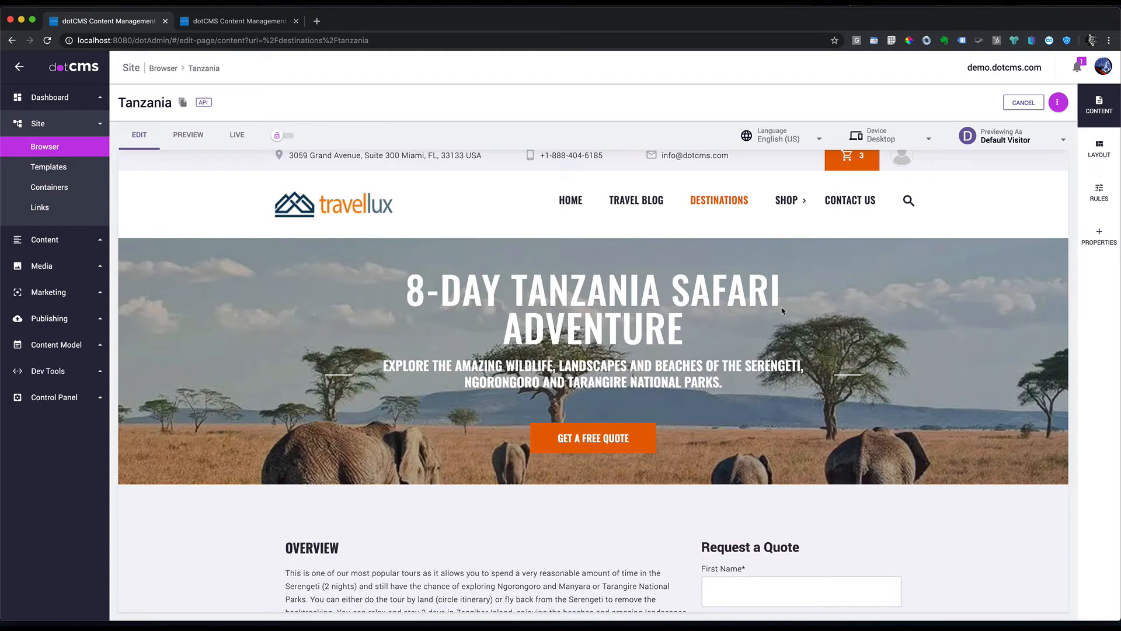
pyautogui.scroll(-5, 818, 338)
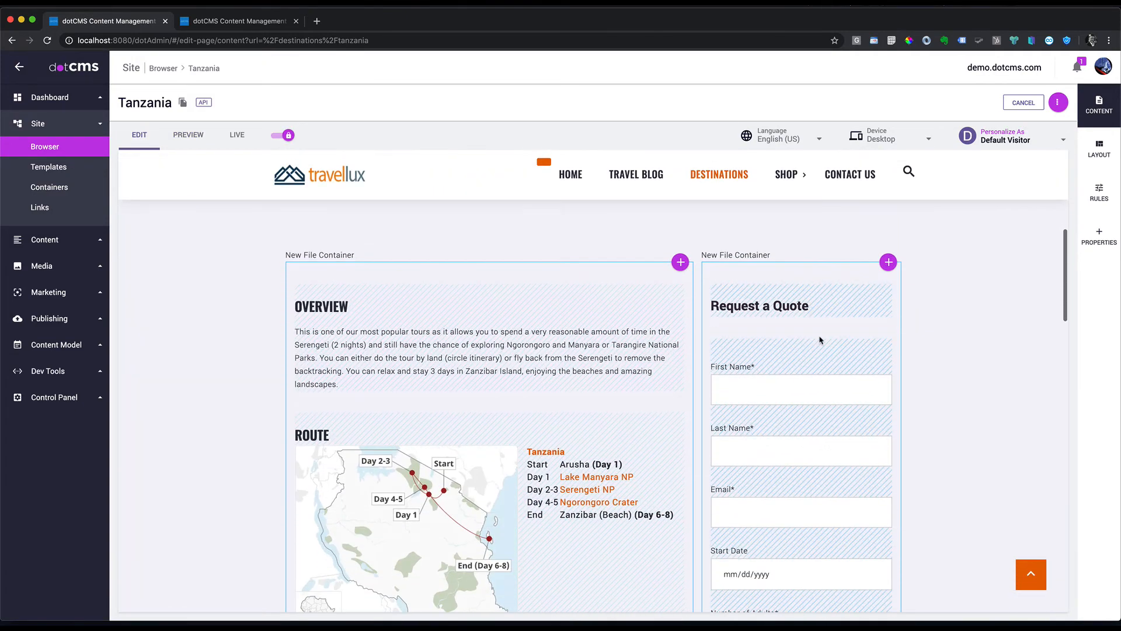
pyautogui.moveTo(818, 279)
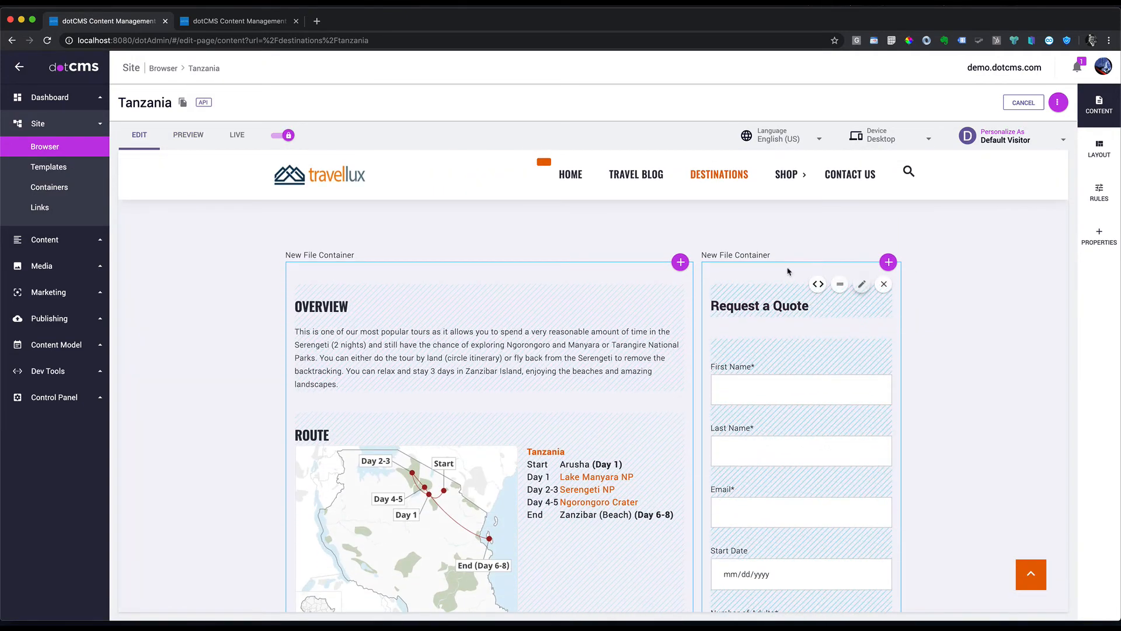
pyautogui.scroll(1, 697, 273)
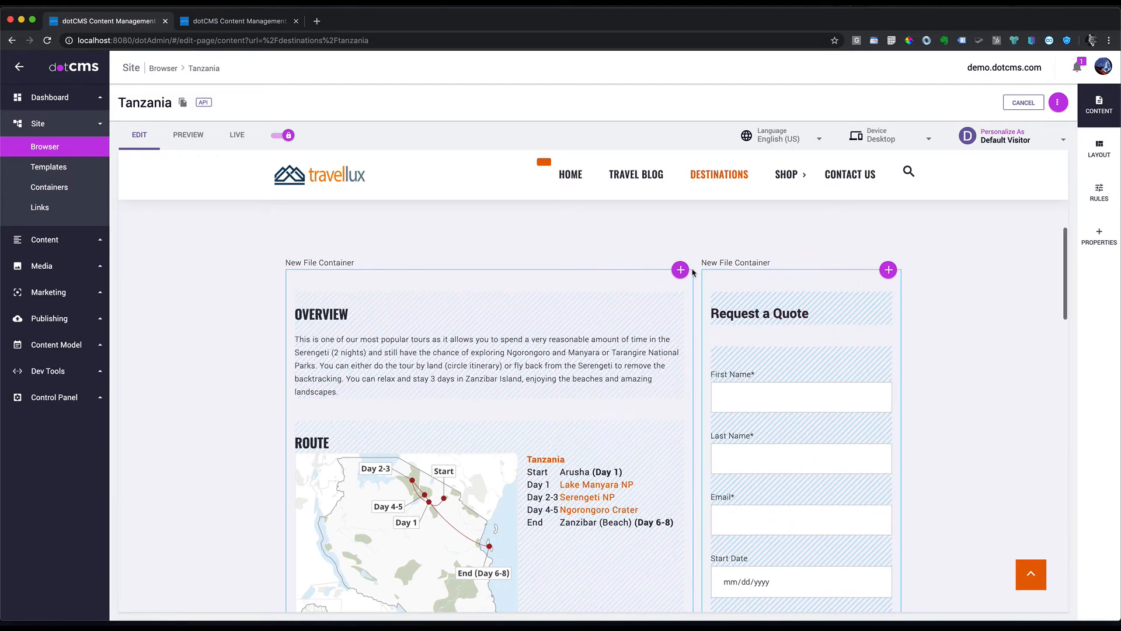
# Step: Start a new Video - YouTube content item in the Overview container
pyautogui.click(681, 270)
pyautogui.click(660, 291)
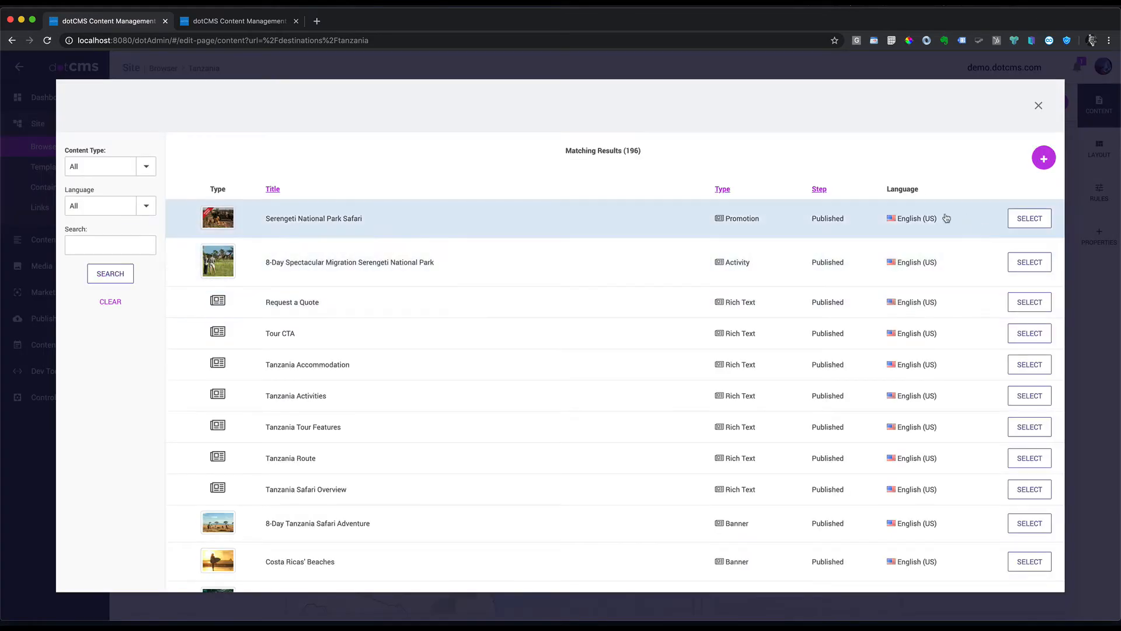
pyautogui.click(1045, 157)
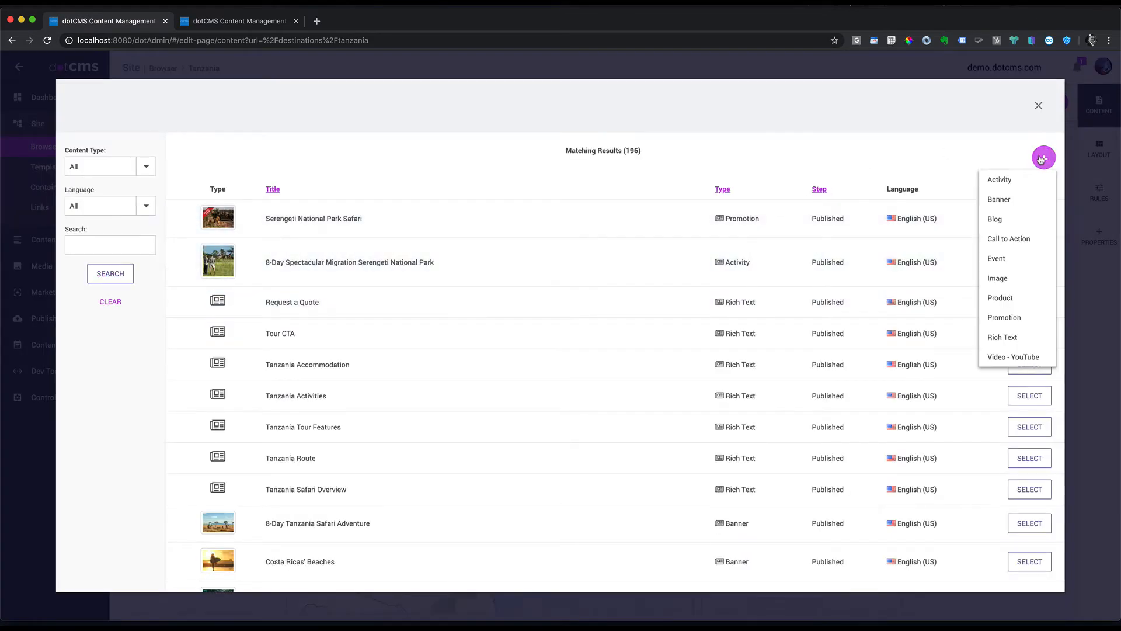
pyautogui.click(1011, 358)
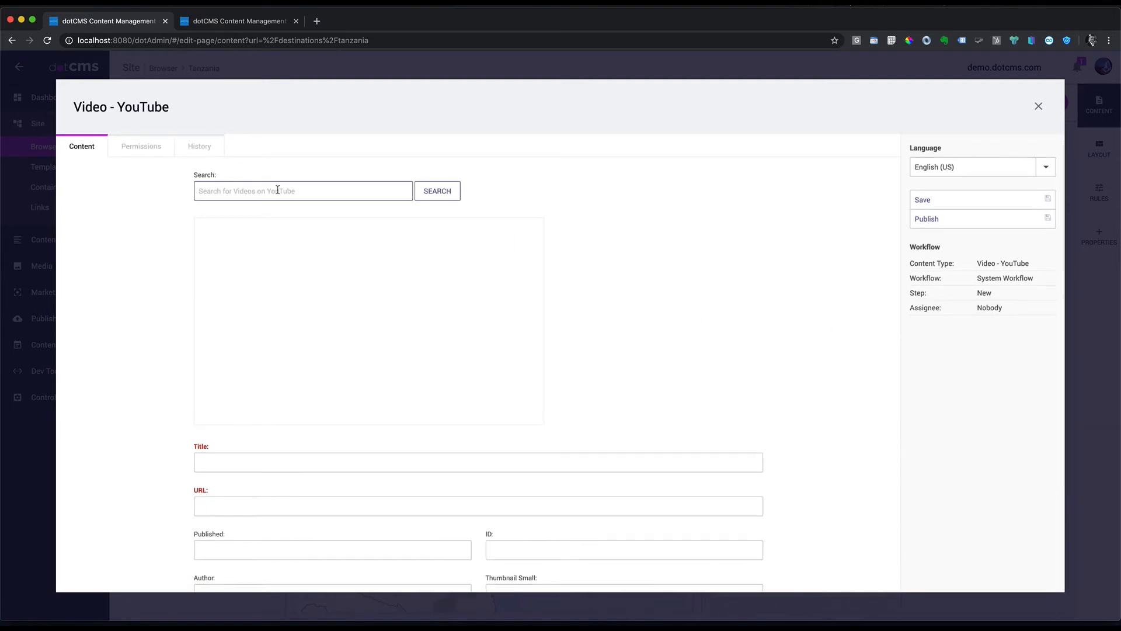
# Step: Search YouTube for Serengeti Four Seasons, pick the safari video and publish it
pyautogui.write('The Serengeti Four Seasons')
pyautogui.rightClick(279, 190)
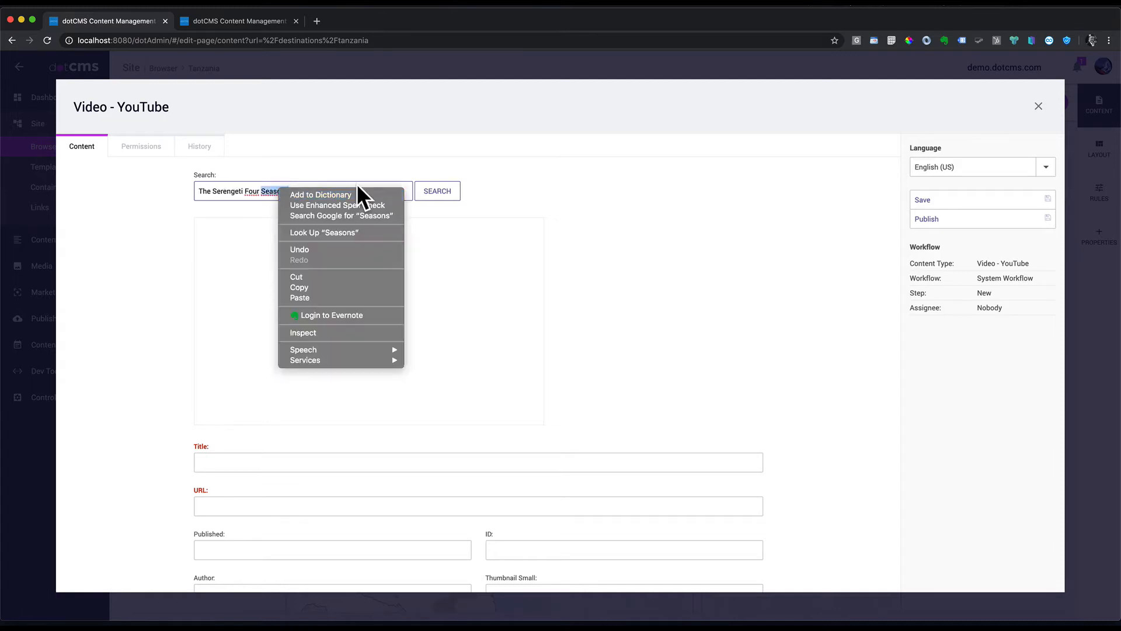
pyautogui.click(453, 192)
pyautogui.click(453, 192)
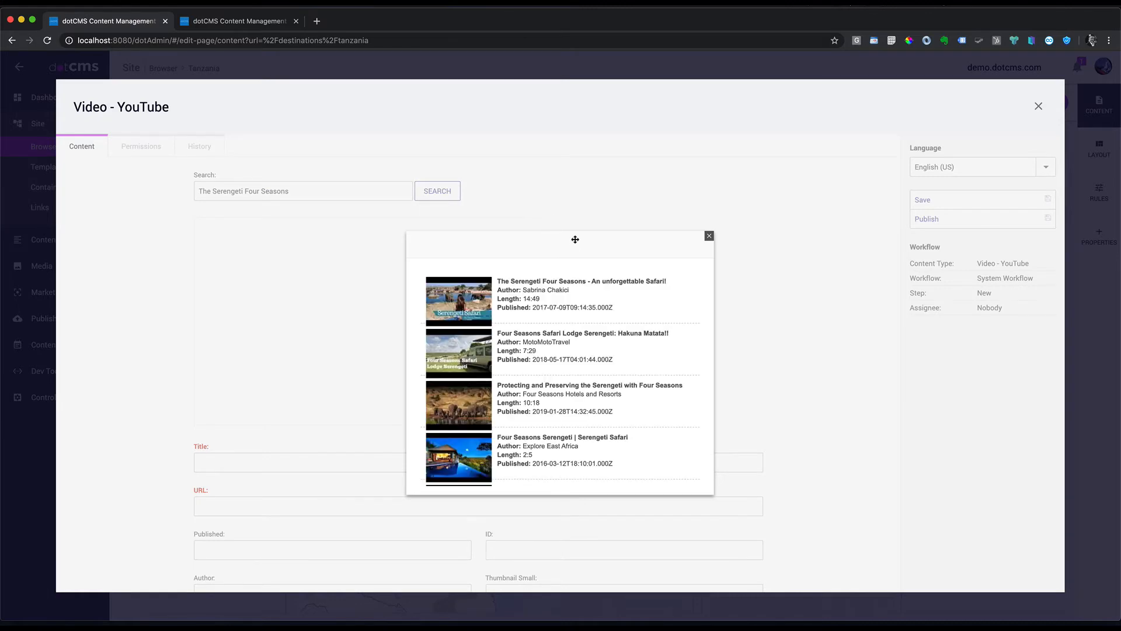
pyautogui.click(467, 295)
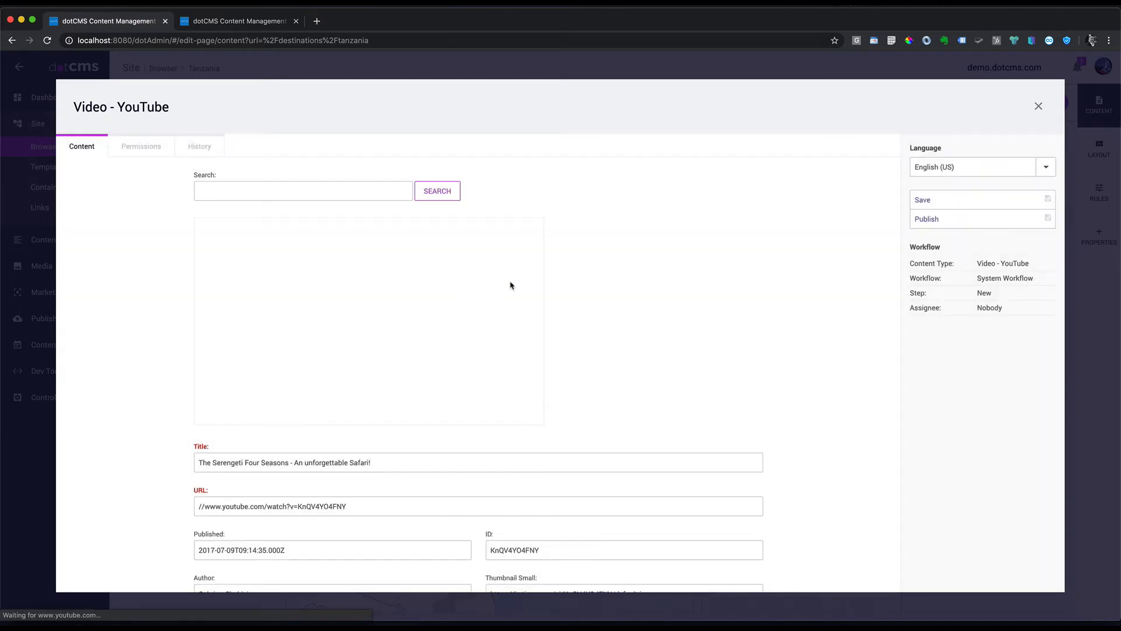
pyautogui.scroll(-1, 367, 423)
pyautogui.scroll(-5, 367, 424)
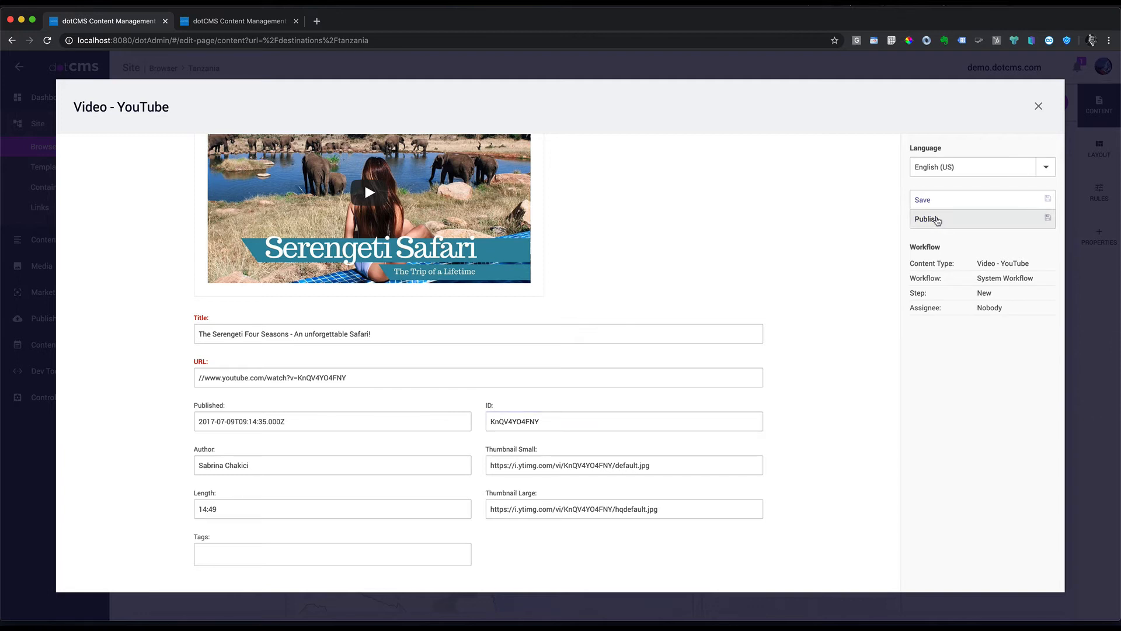
pyautogui.click(935, 220)
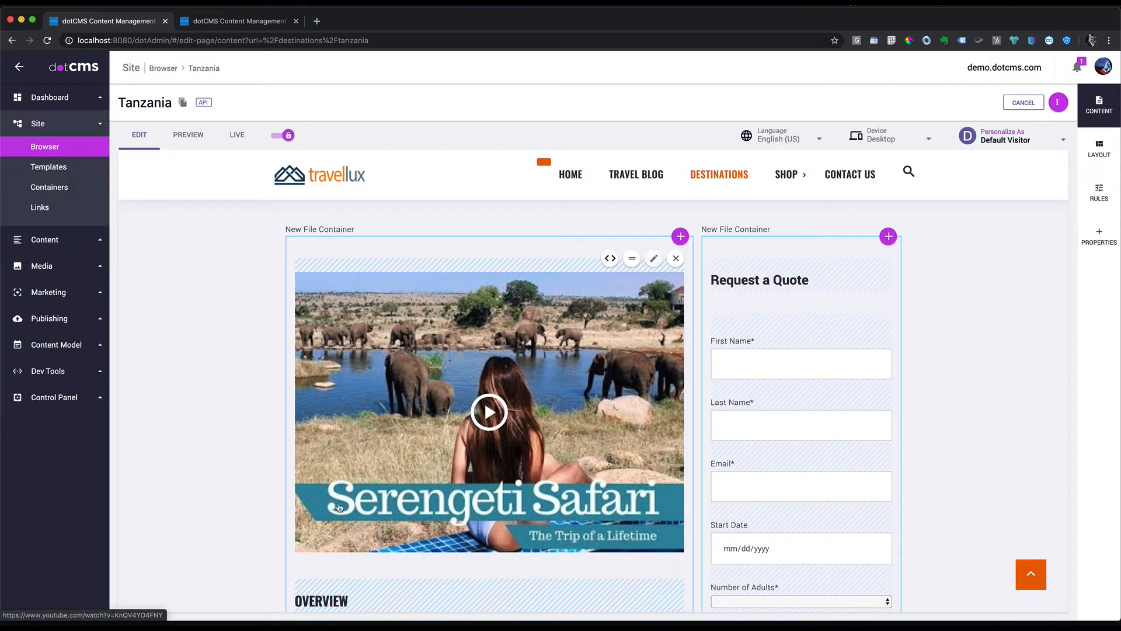
# Step: Drag the Serengeti Safari video to the top of the right container, above Request a Quote
pyautogui.scroll(-1, 548, 397)
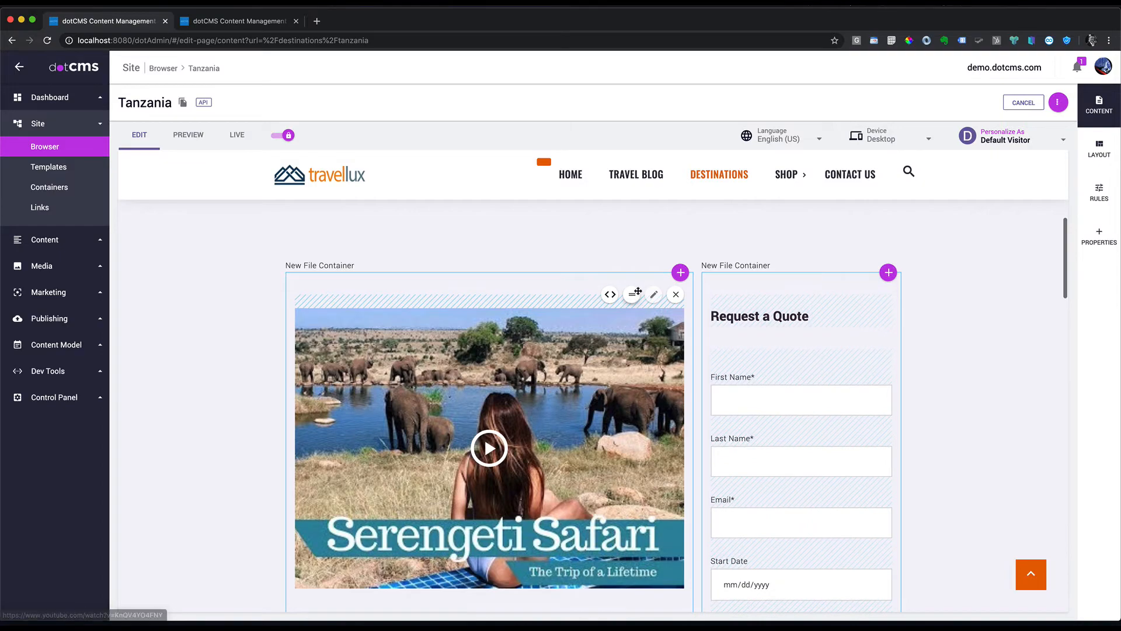
pyautogui.moveTo(632, 293); pyautogui.dragTo(940, 295)
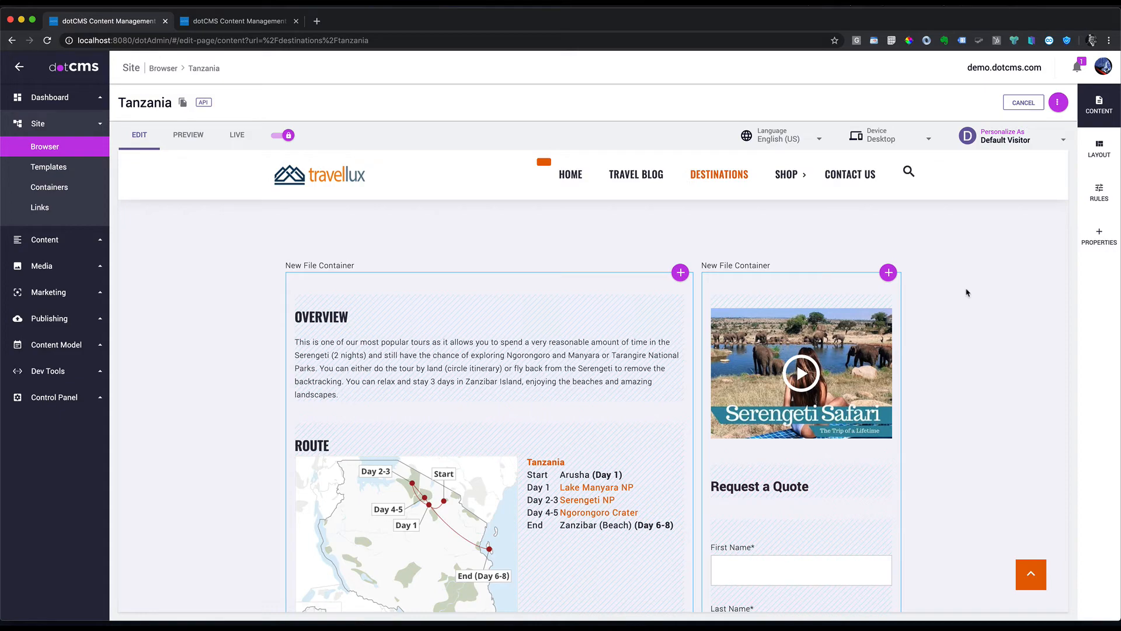
pyautogui.scroll(-1, 967, 292)
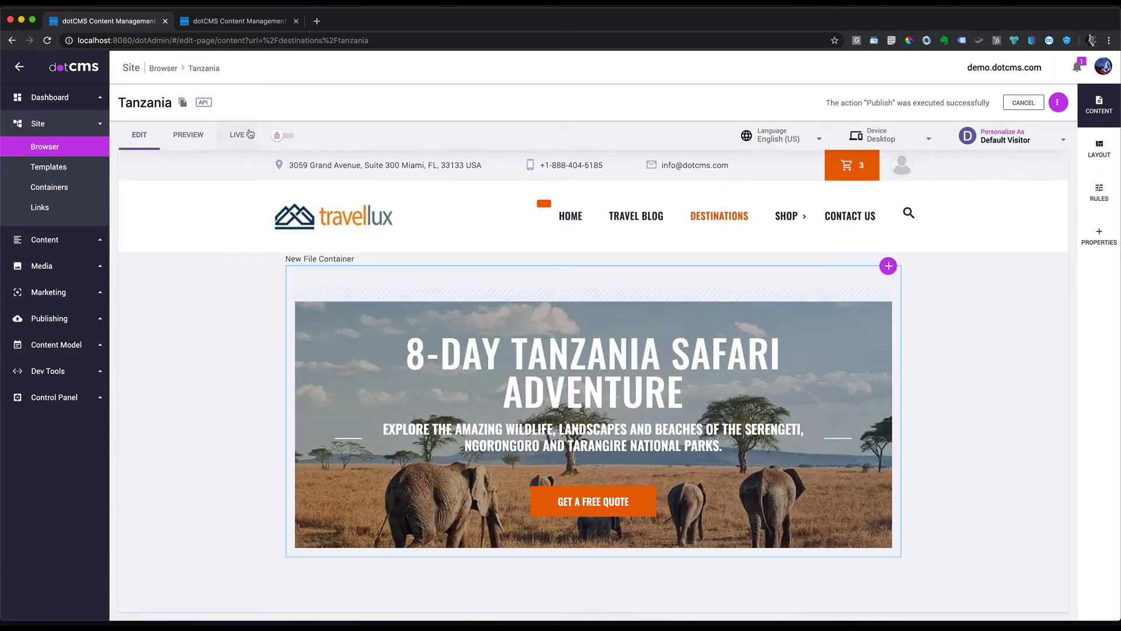
# Step: Preview the Tanzania page and play the Serengeti Safari video
pyautogui.click(188, 135)
pyautogui.scroll(-5, 793, 325)
pyautogui.click(799, 308)
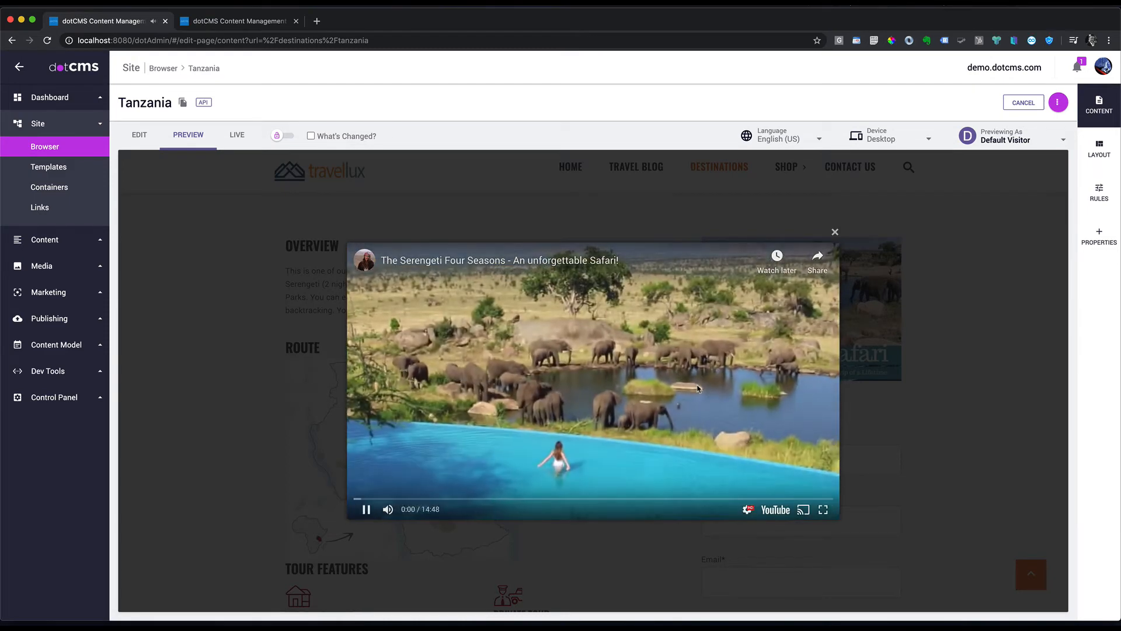
pyautogui.click(835, 233)
pyautogui.scroll(3, 810, 411)
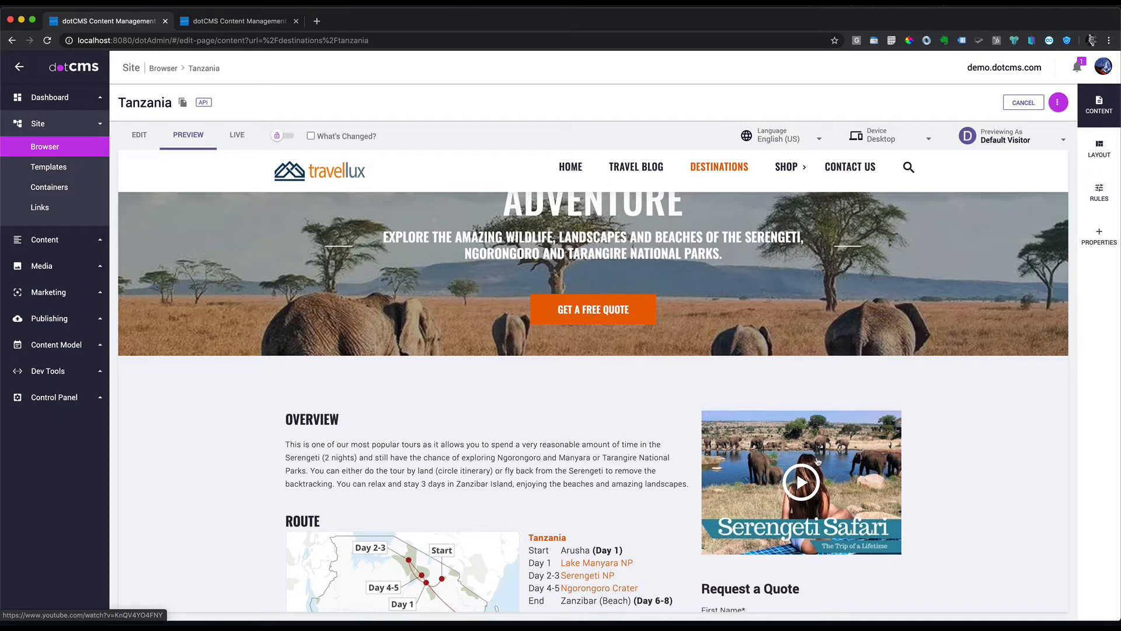
pyautogui.scroll(1, 927, 410)
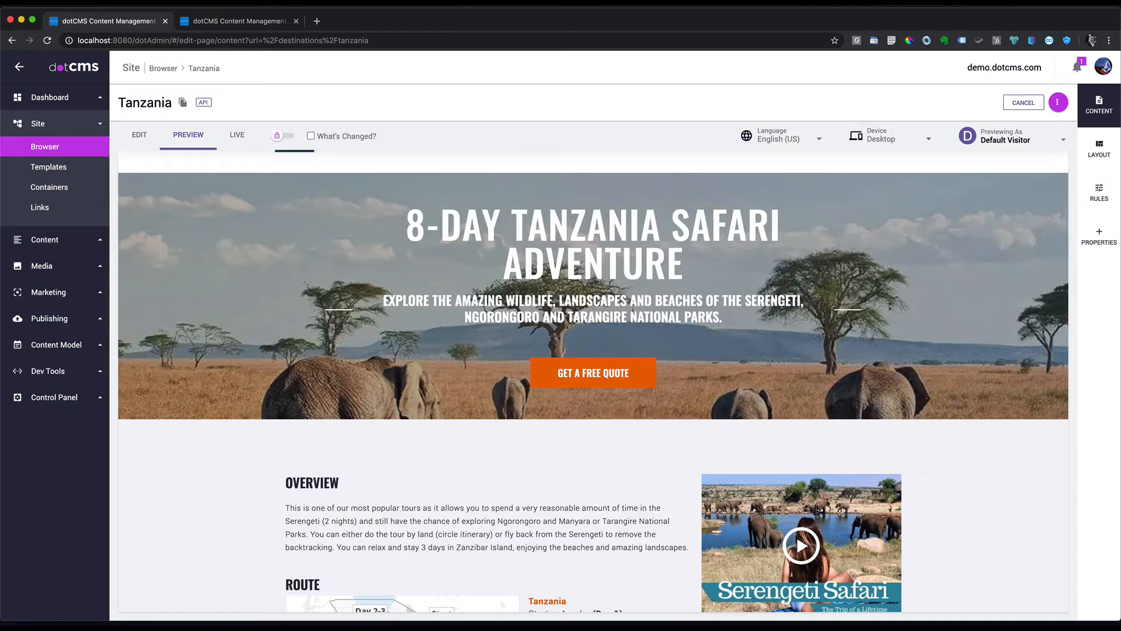
pyautogui.scroll(1, 856, 202)
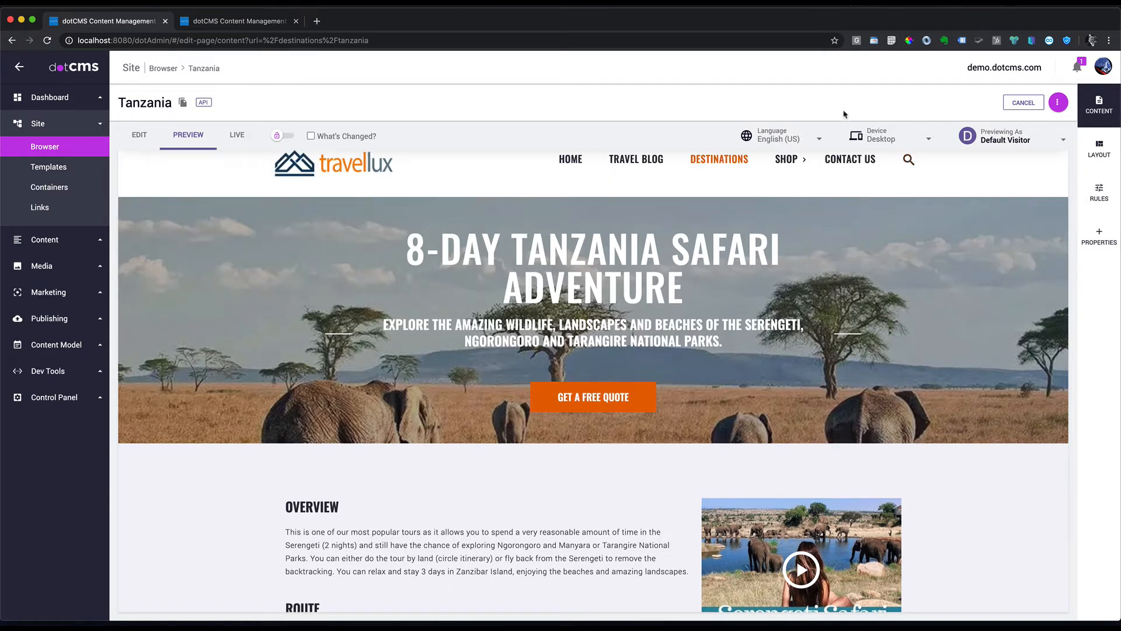
# Step: Browse the Content Model's Content Types list, then the Workflows list
pyautogui.click(813, 139)
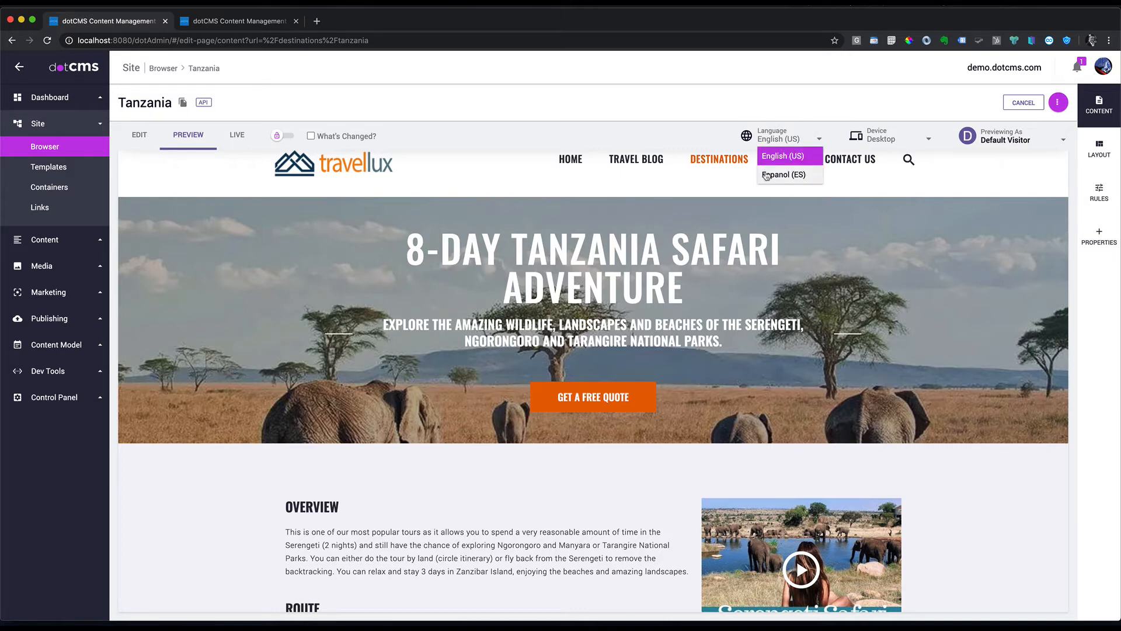
pyautogui.click(35, 458)
pyautogui.click(65, 344)
pyautogui.click(58, 278)
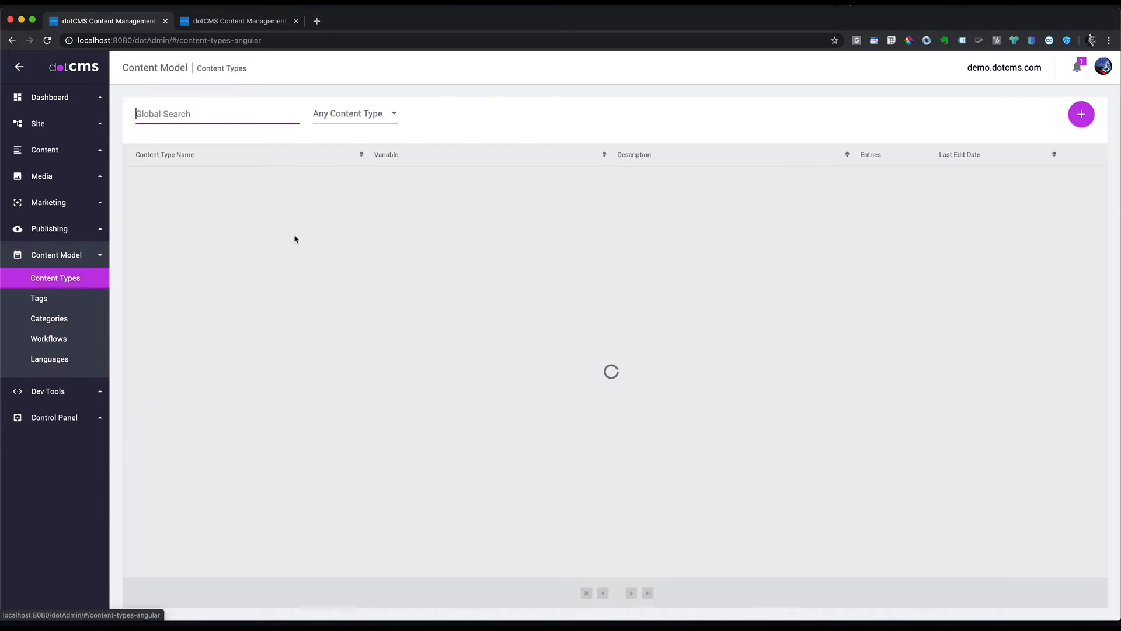
pyautogui.click(51, 337)
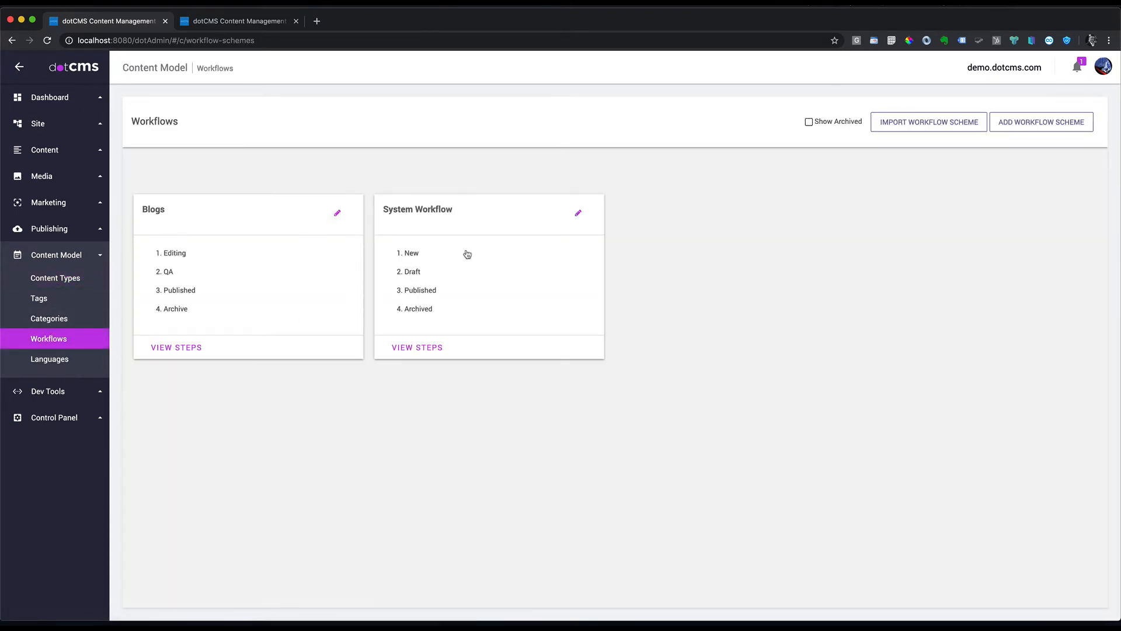
# Step: Add a new Publish/Translate action to the System Workflow's Published step
pyautogui.click(460, 277)
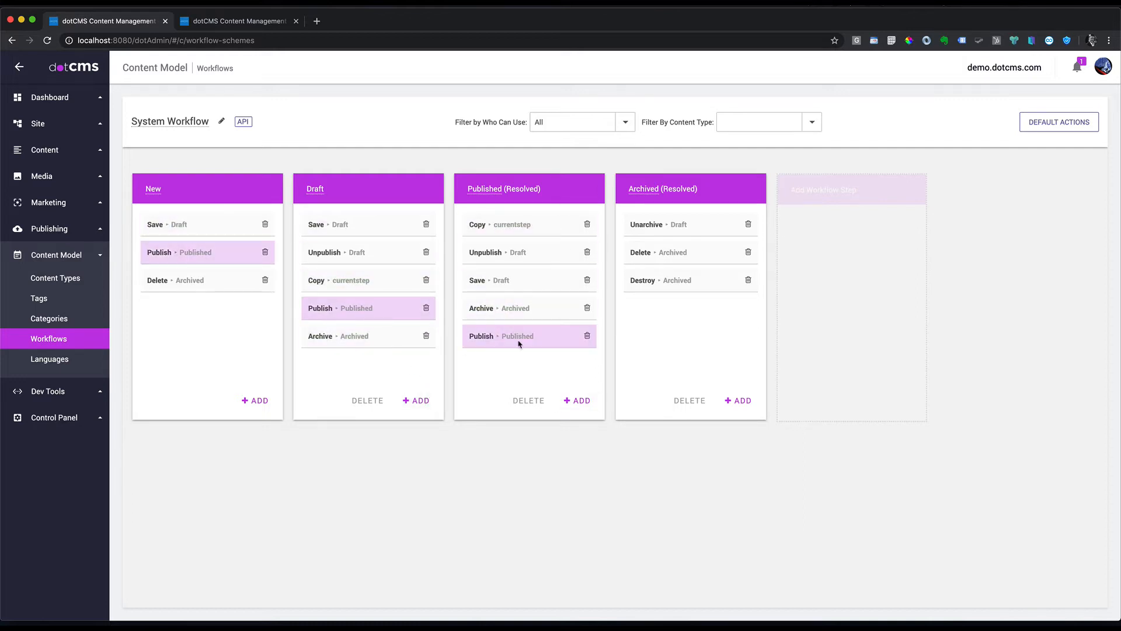
pyautogui.click(583, 401)
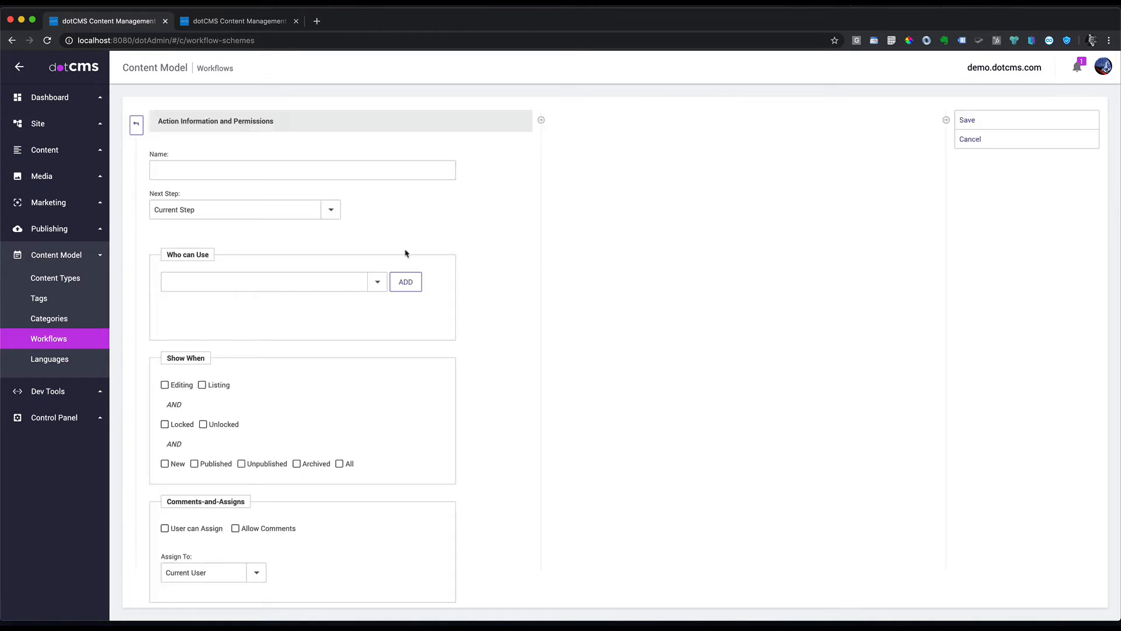
pyautogui.click(209, 170)
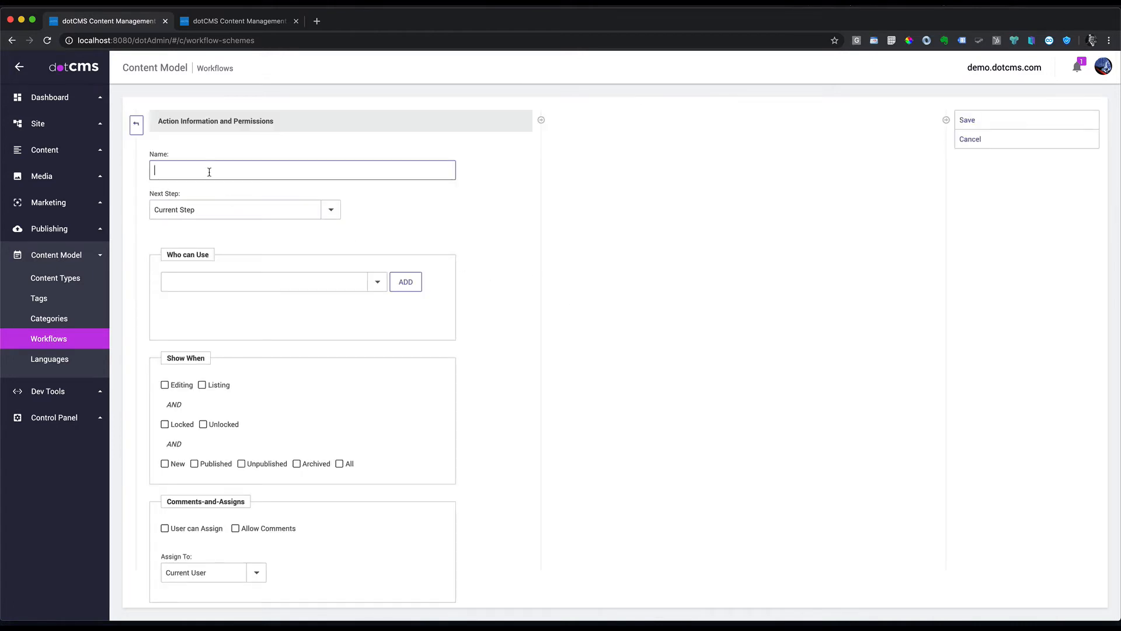
pyautogui.write('Pus')
pyautogui.press('BackSpace')
pyautogui.write('b')
pyautogui.press('Return')
# Step: Allow the admin user to use the action and show it in every situation
pyautogui.click(377, 302)
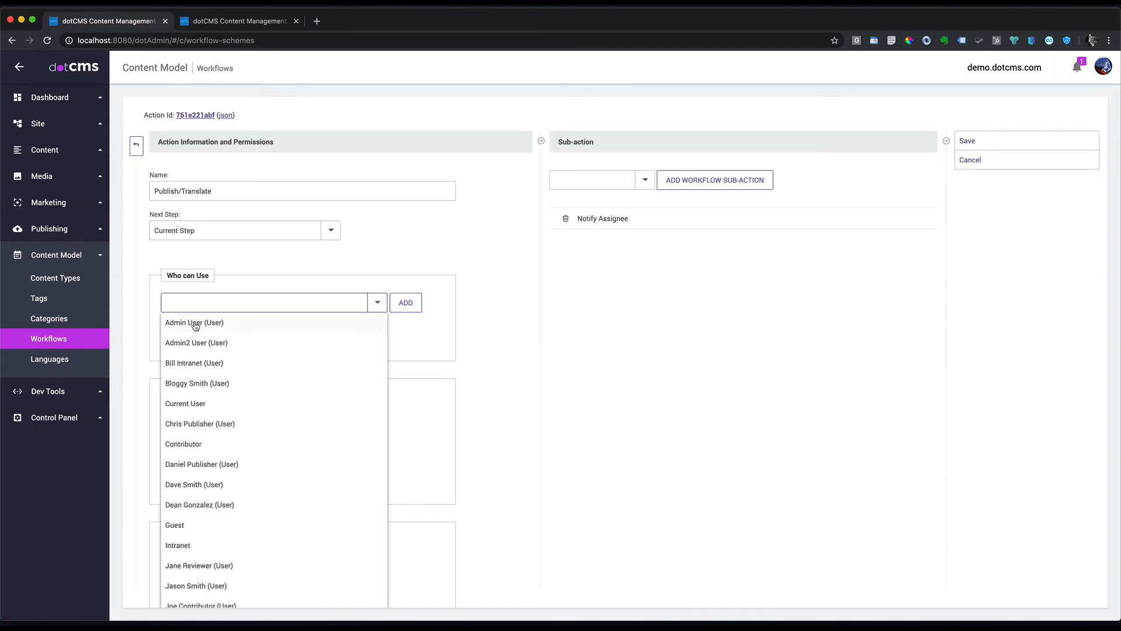
pyautogui.click(196, 323)
pyautogui.scroll(-3, 288, 425)
pyautogui.click(340, 391)
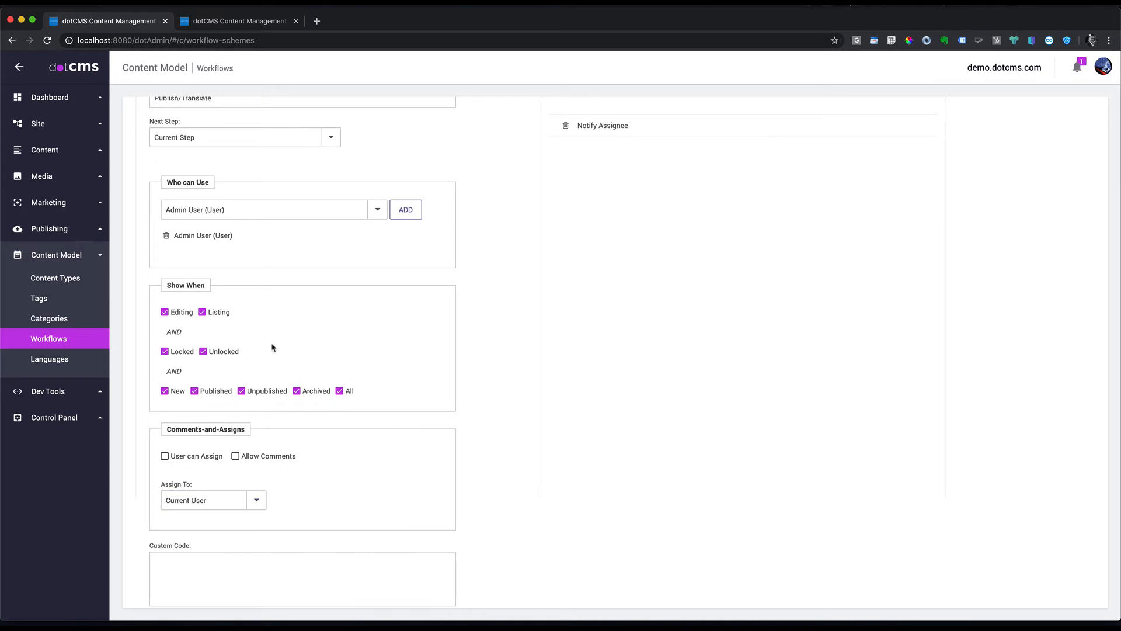
pyautogui.scroll(3, 622, 274)
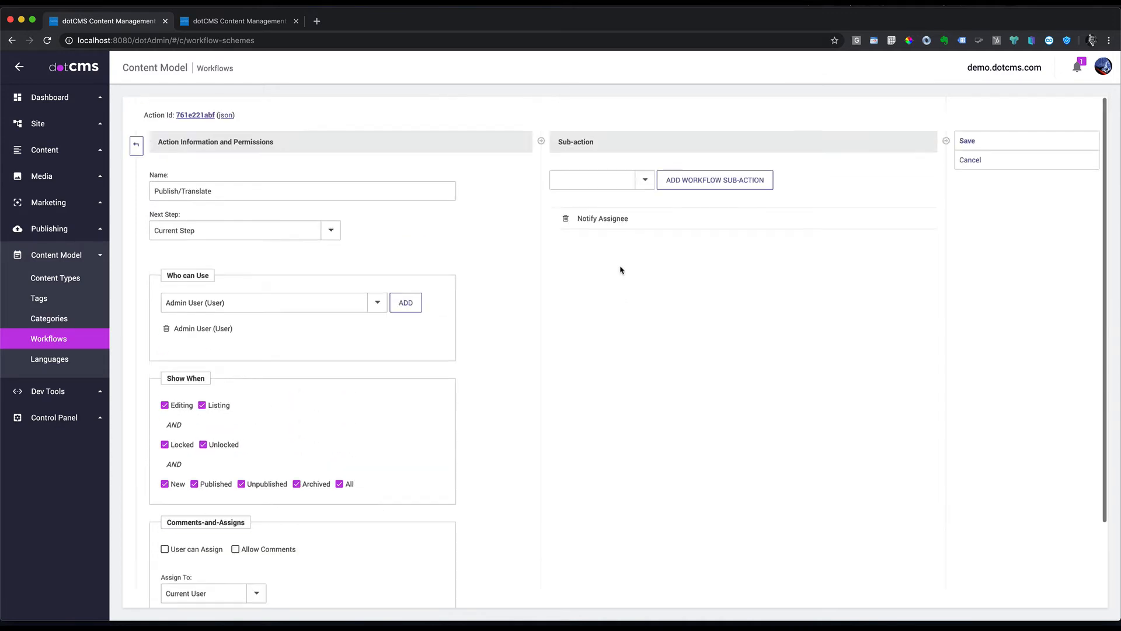
# Step: Add Publish content and Translate Content sub-actions above Notify Assignee, then save the action
pyautogui.click(645, 179)
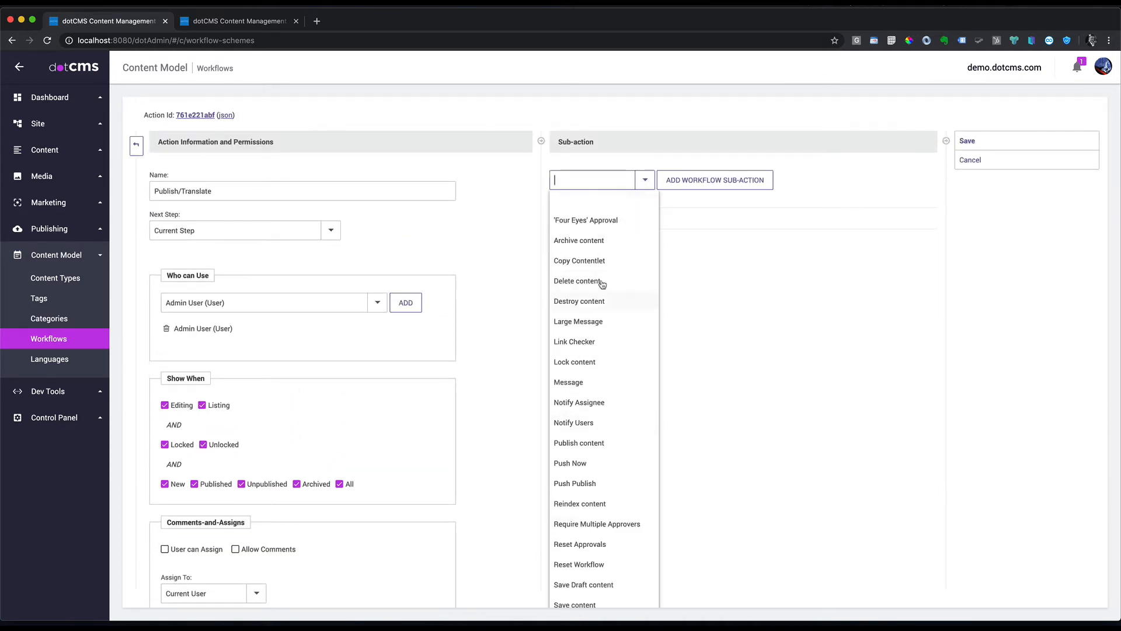
pyautogui.scroll(-5, 606, 257)
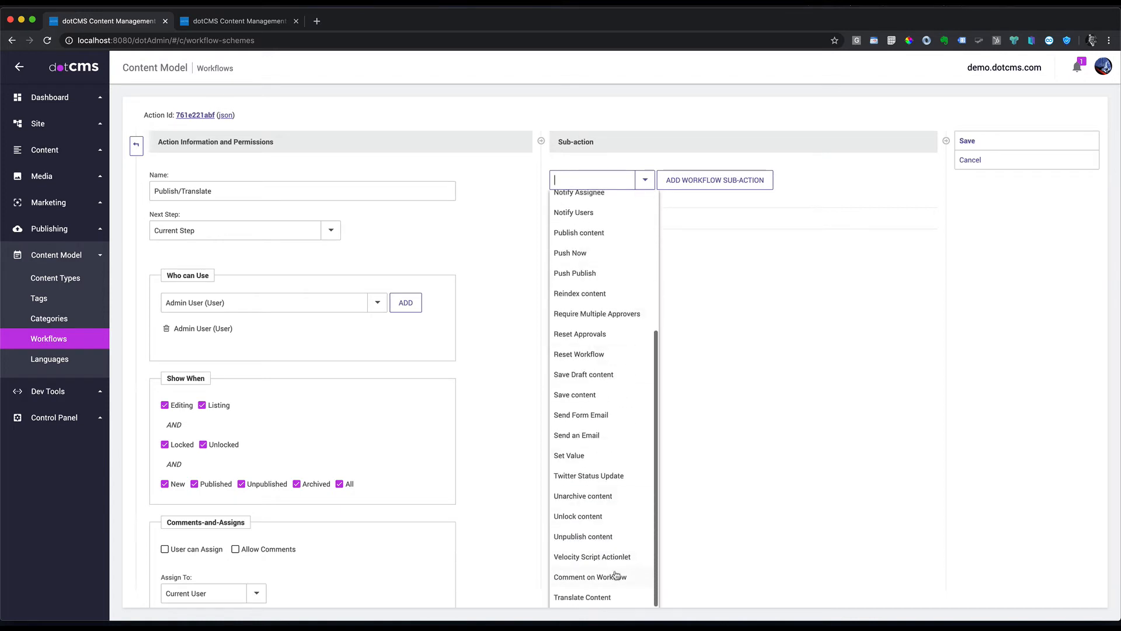
pyautogui.click(593, 597)
pyautogui.moveTo(605, 241); pyautogui.dragTo(604, 217)
pyautogui.click(645, 179)
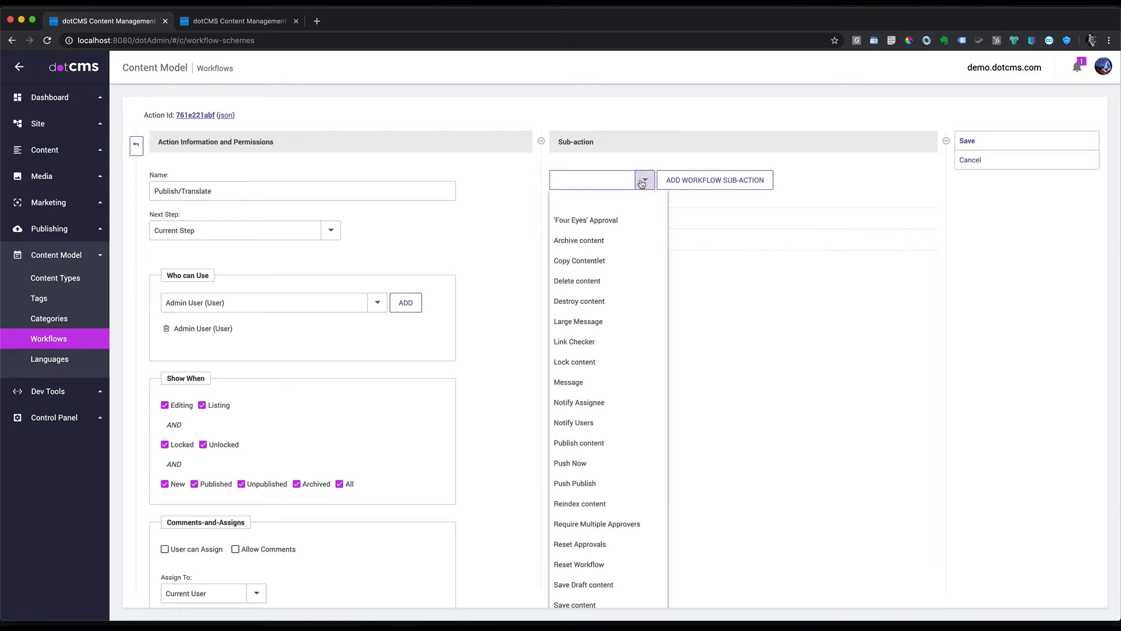
pyautogui.scroll(-1, 578, 495)
pyautogui.click(585, 412)
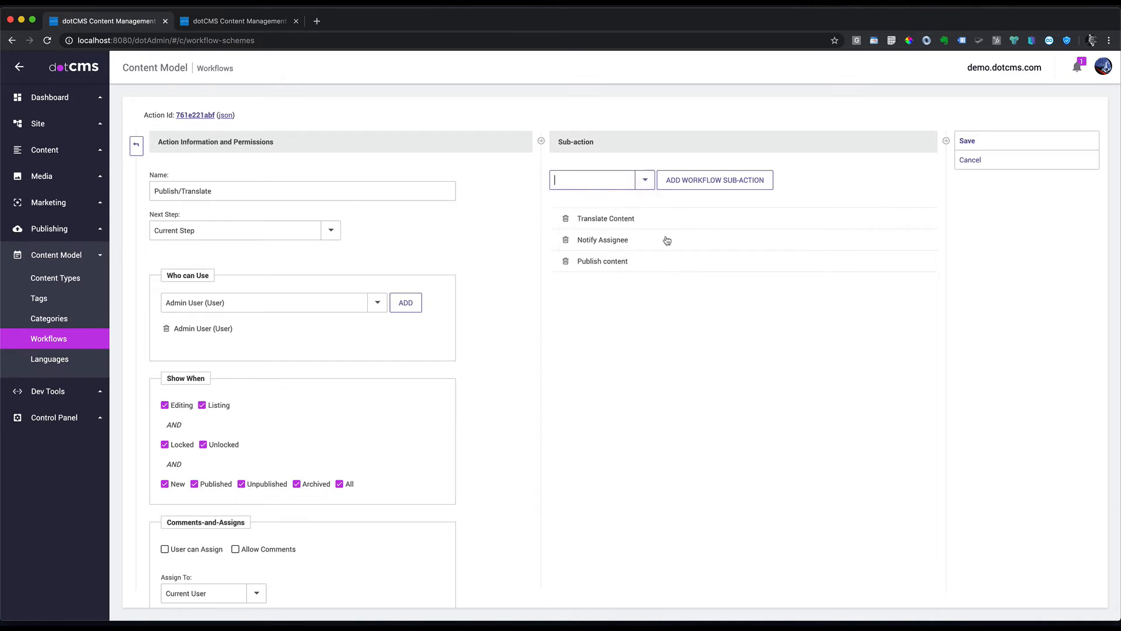
pyautogui.moveTo(617, 263); pyautogui.dragTo(616, 220)
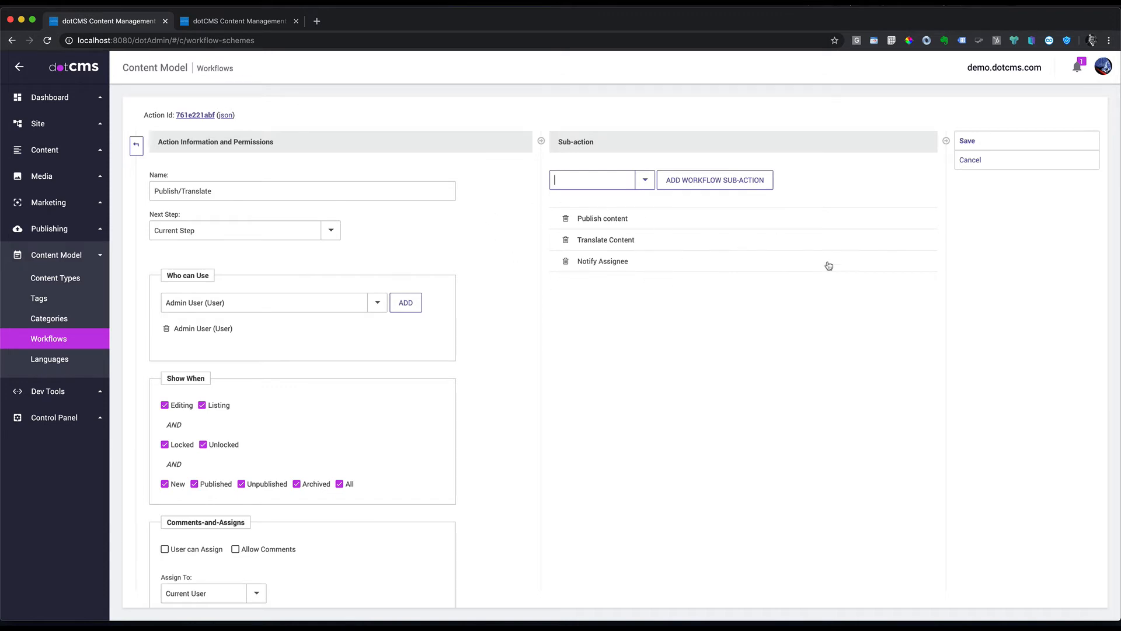
pyautogui.click(969, 142)
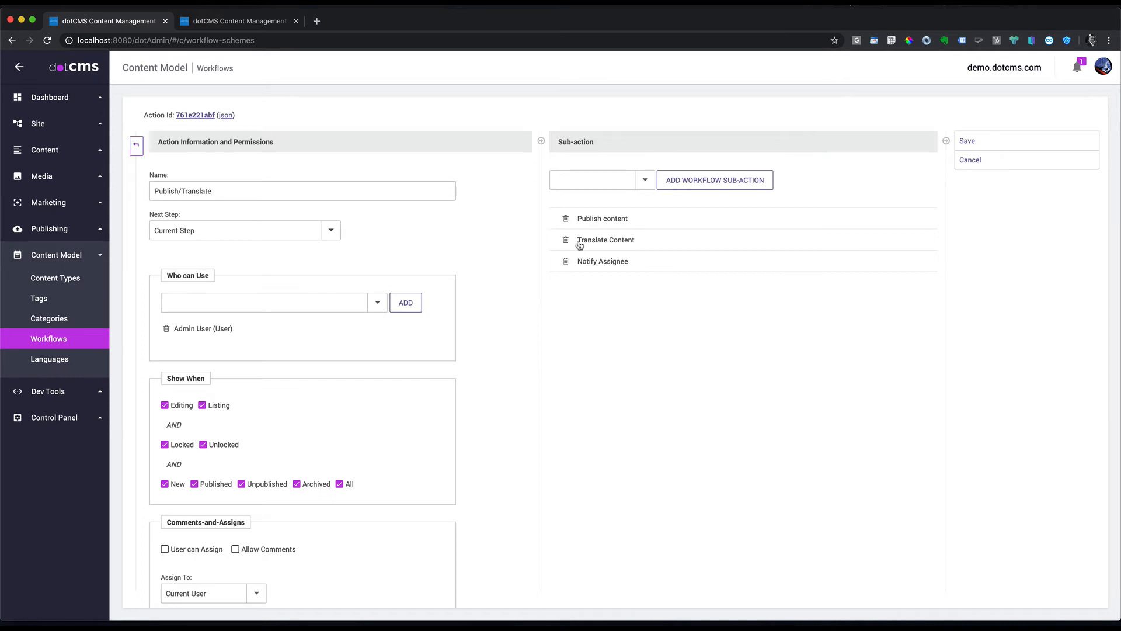
pyautogui.click(136, 146)
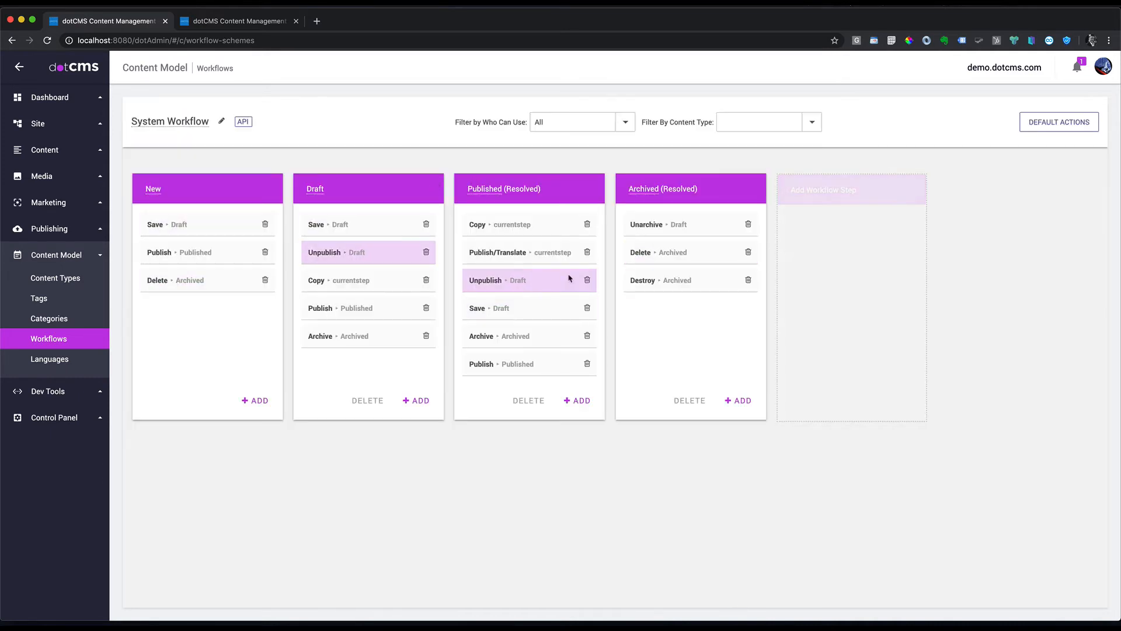
# Step: Place Publish/Translate in the Draft and New steps and at the end of Published
pyautogui.moveTo(518, 252); pyautogui.dragTo(366, 336)
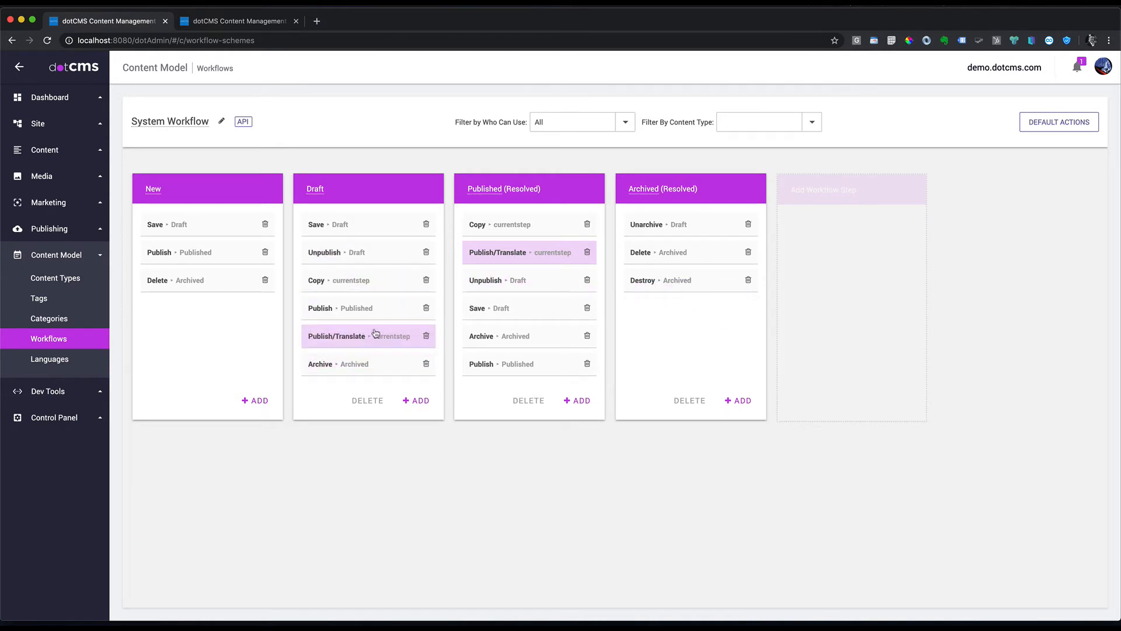
pyautogui.moveTo(500, 257); pyautogui.dragTo(501, 388)
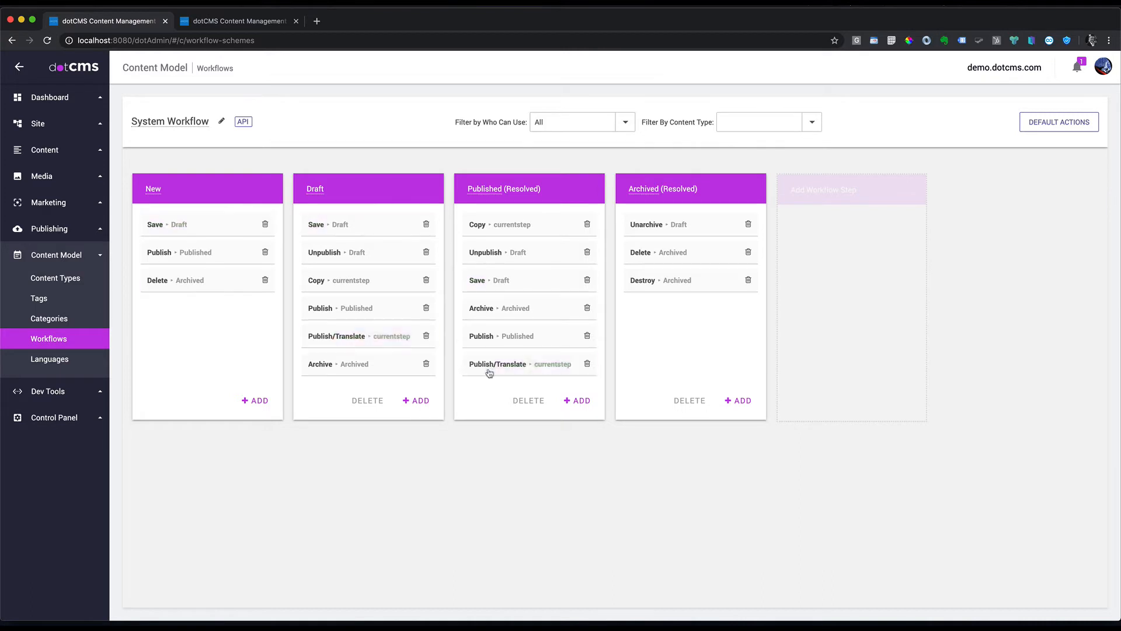
pyautogui.moveTo(377, 344); pyautogui.dragTo(226, 318)
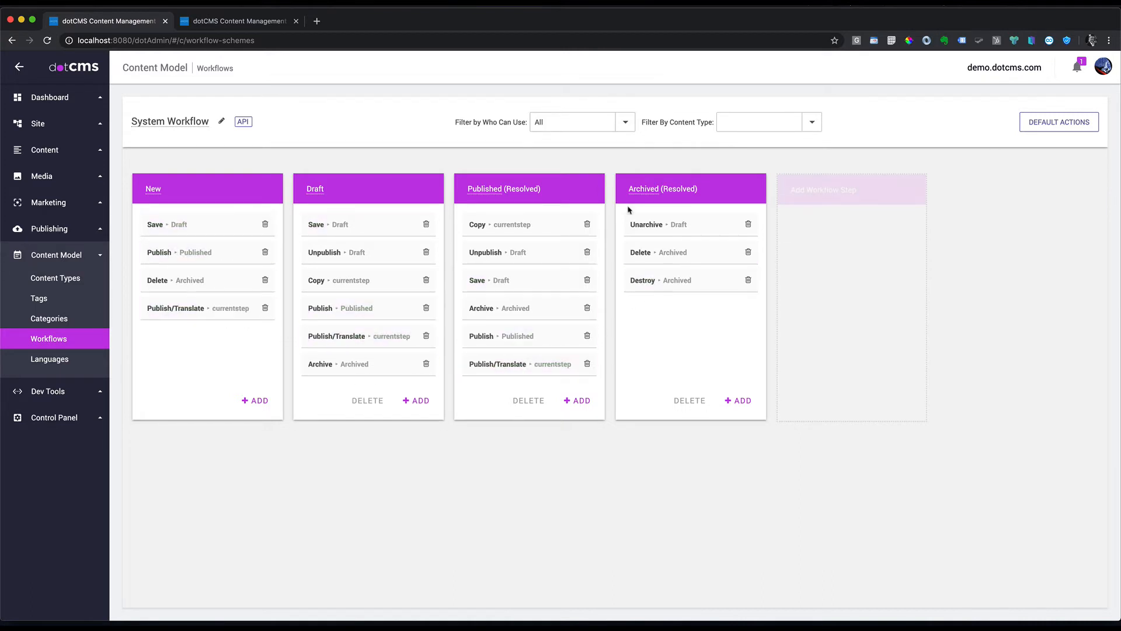
# Step: Open the destinations/tanzania page from Site > Browser in edit mode
pyautogui.click(49, 150)
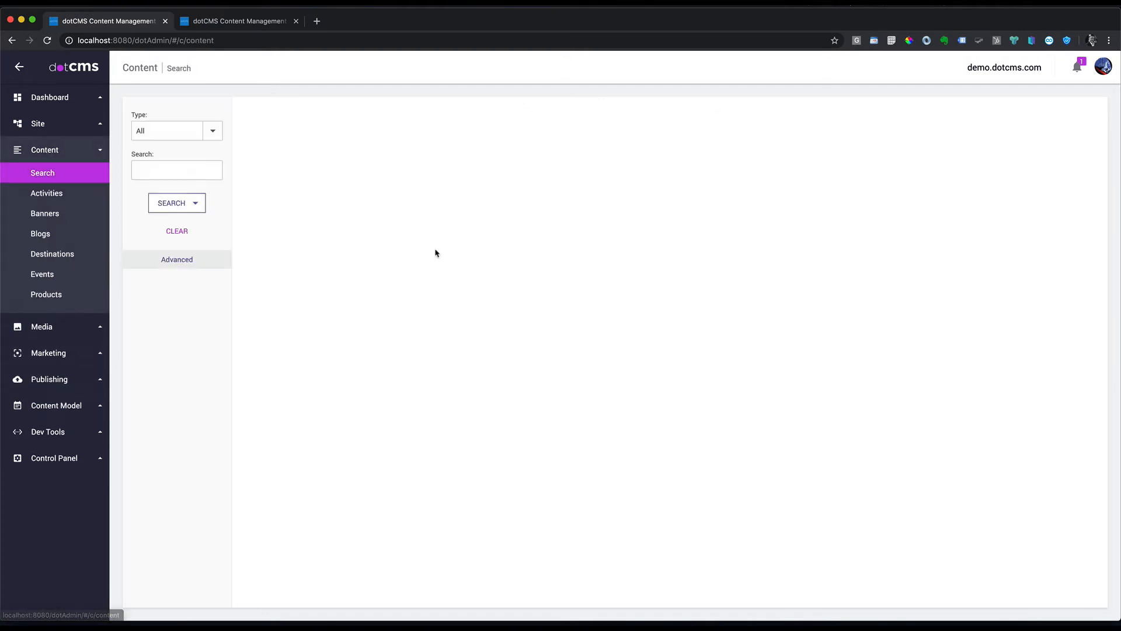
pyautogui.click(209, 132)
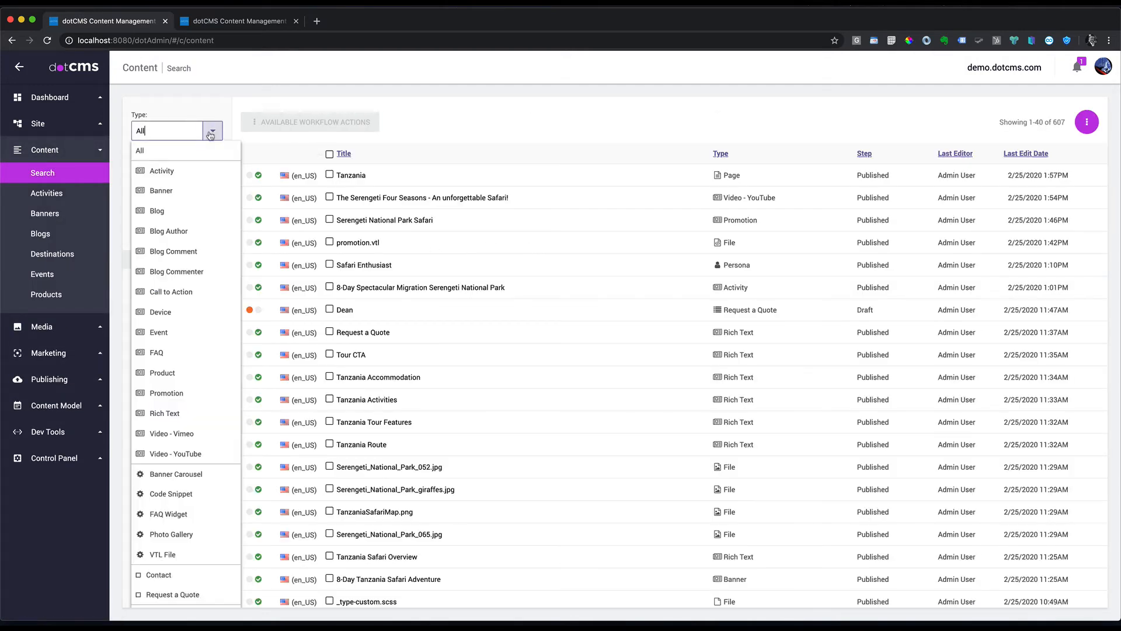
pyautogui.click(38, 124)
pyautogui.click(56, 148)
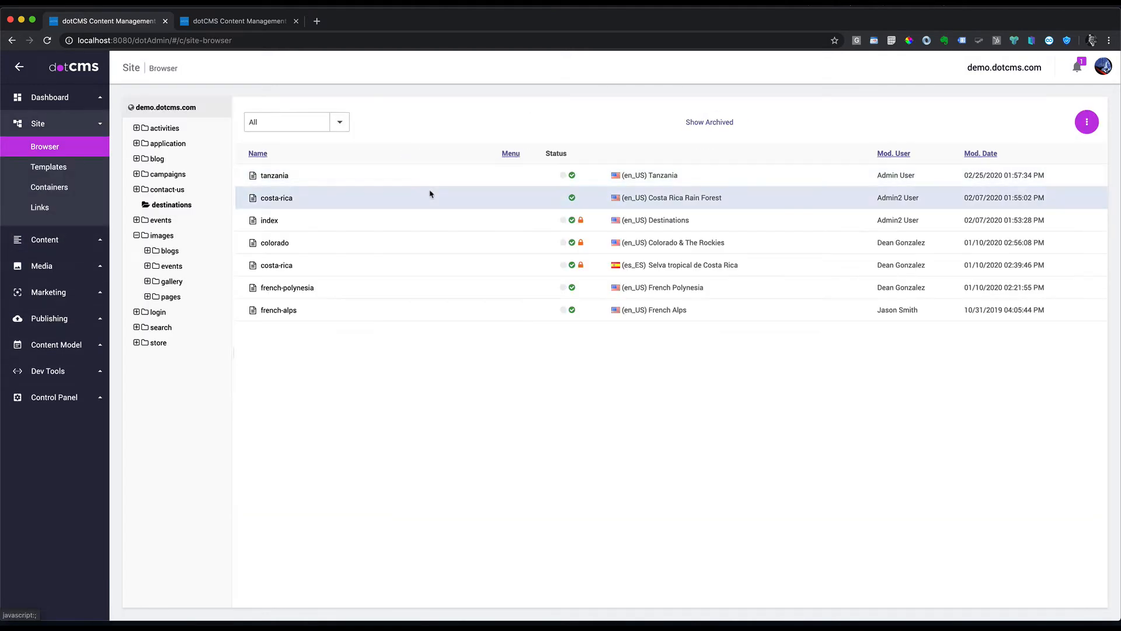
pyautogui.click(284, 178)
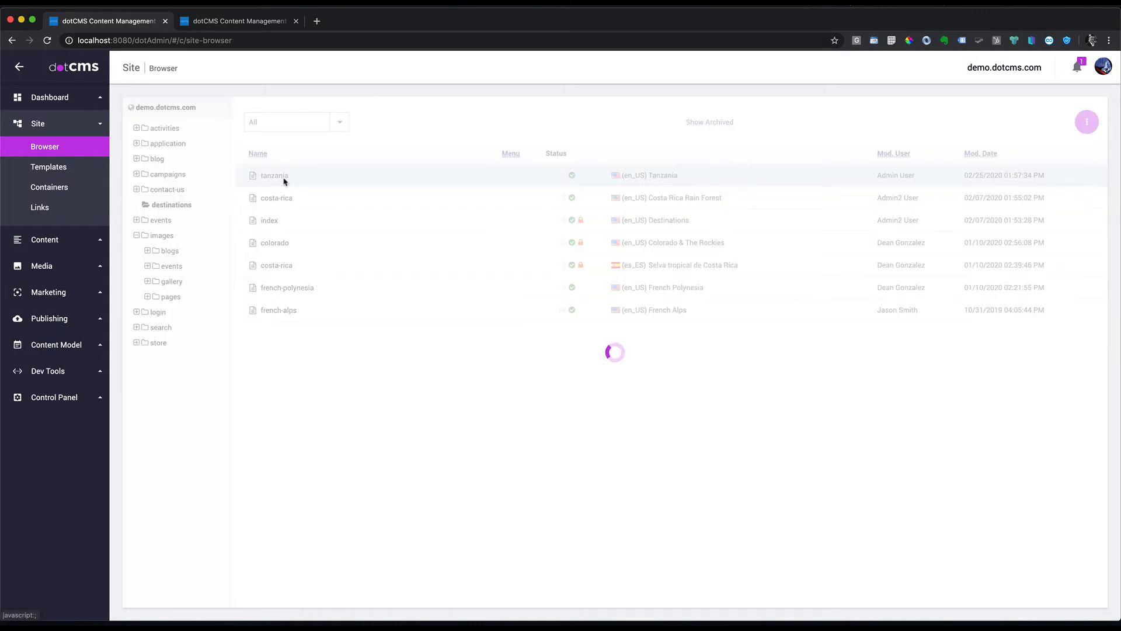
pyautogui.scroll(-1, 558, 399)
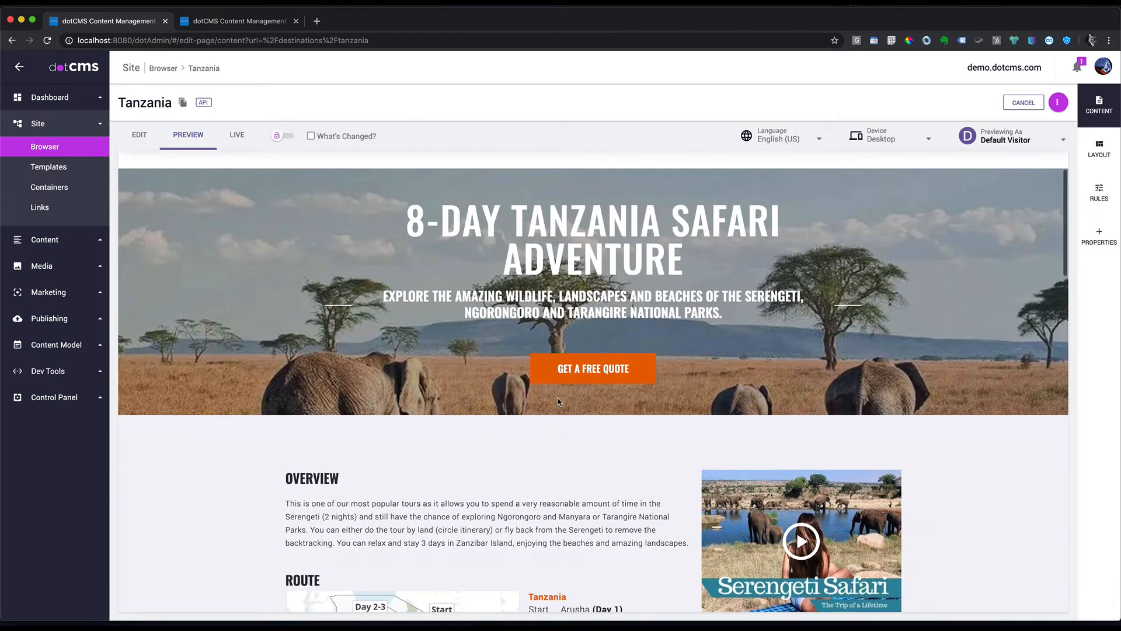
pyautogui.scroll(1, 958, 228)
pyautogui.moveTo(787, 210)
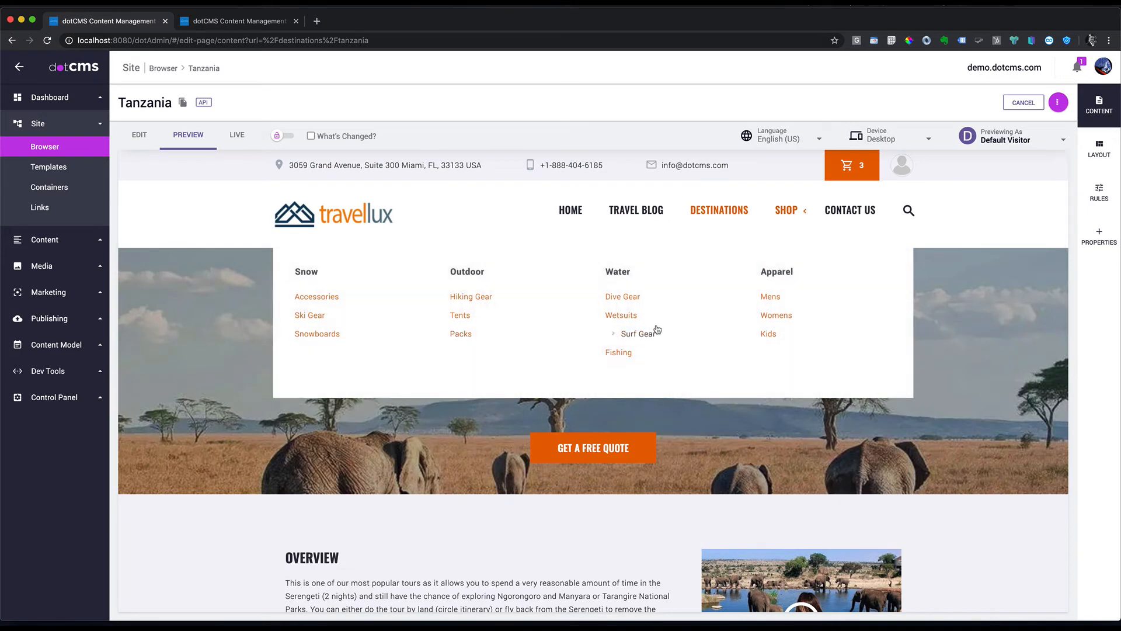
pyautogui.click(137, 136)
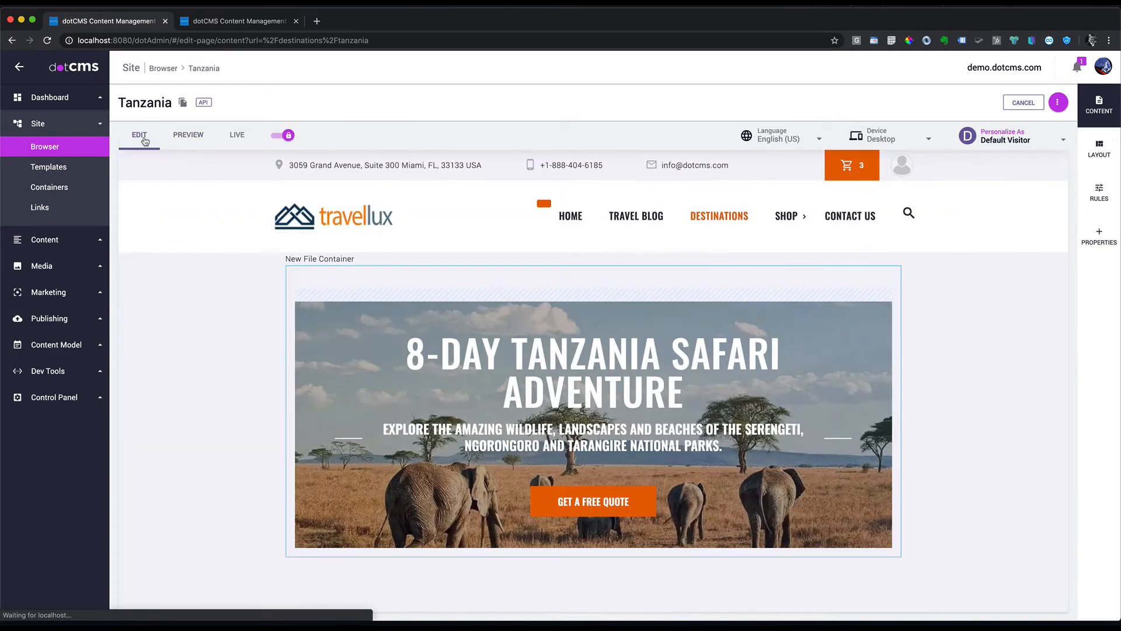
# Step: Trim the banner caption to 'Explore the amazing Serengeti National Park.'
pyautogui.moveTo(861, 313)
pyautogui.click(862, 290)
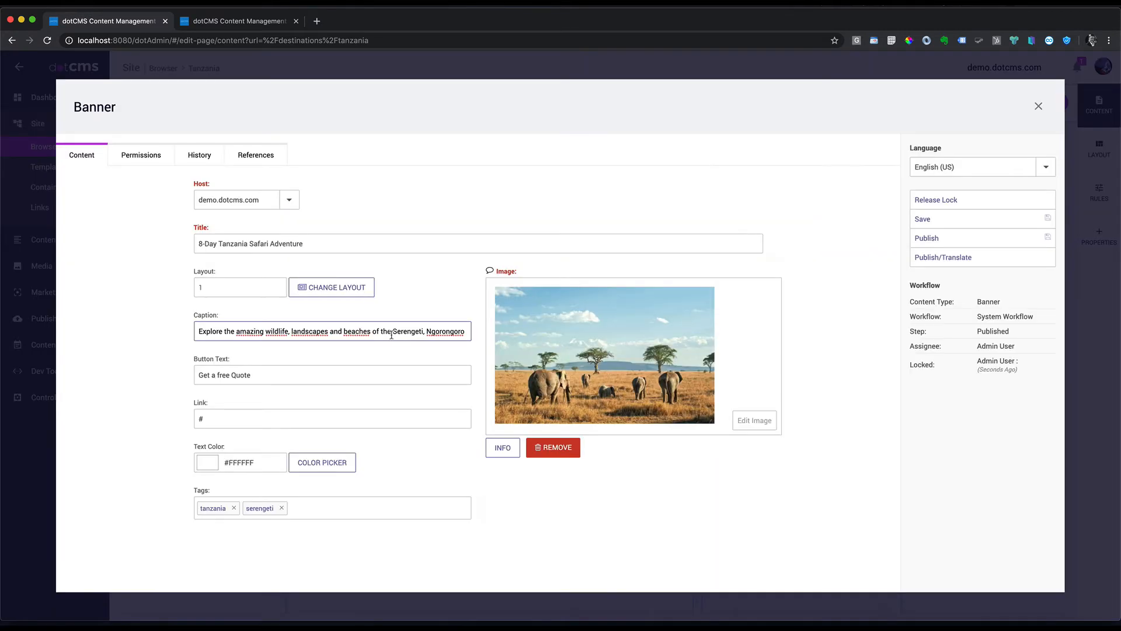
pyautogui.moveTo(264, 331); pyautogui.dragTo(384, 328)
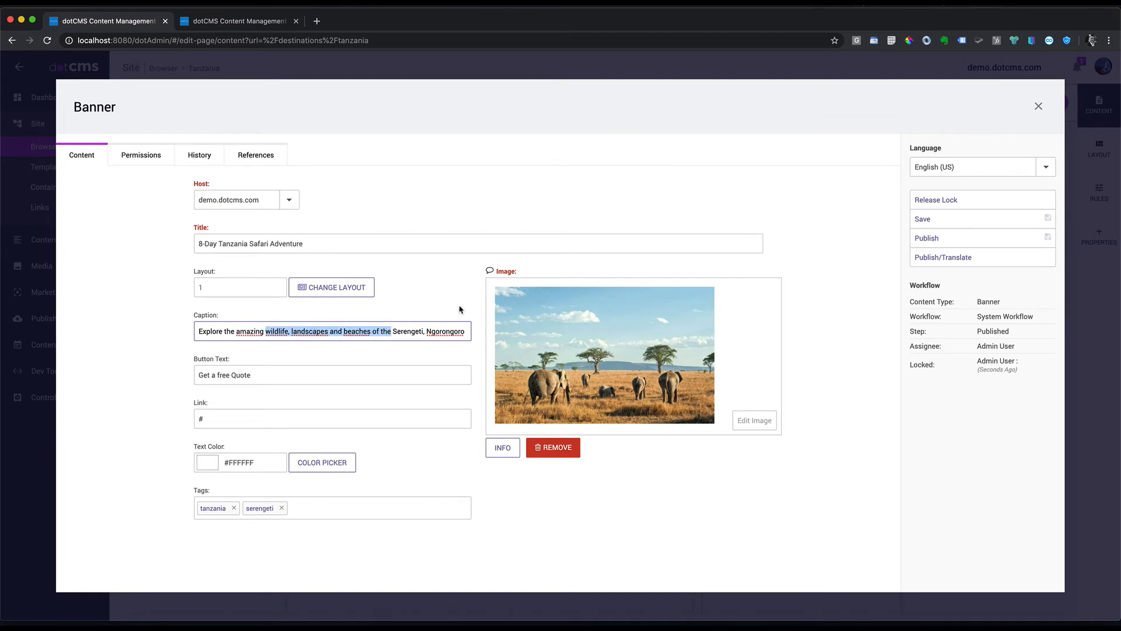
pyautogui.press('BackSpace')
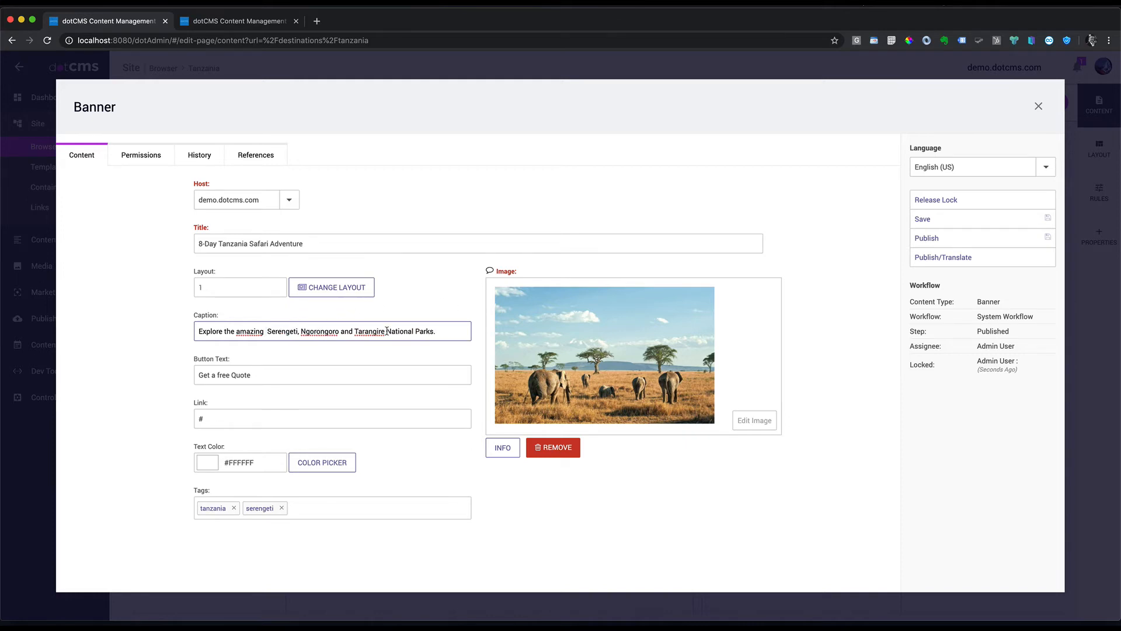
pyautogui.moveTo(385, 331); pyautogui.dragTo(297, 332)
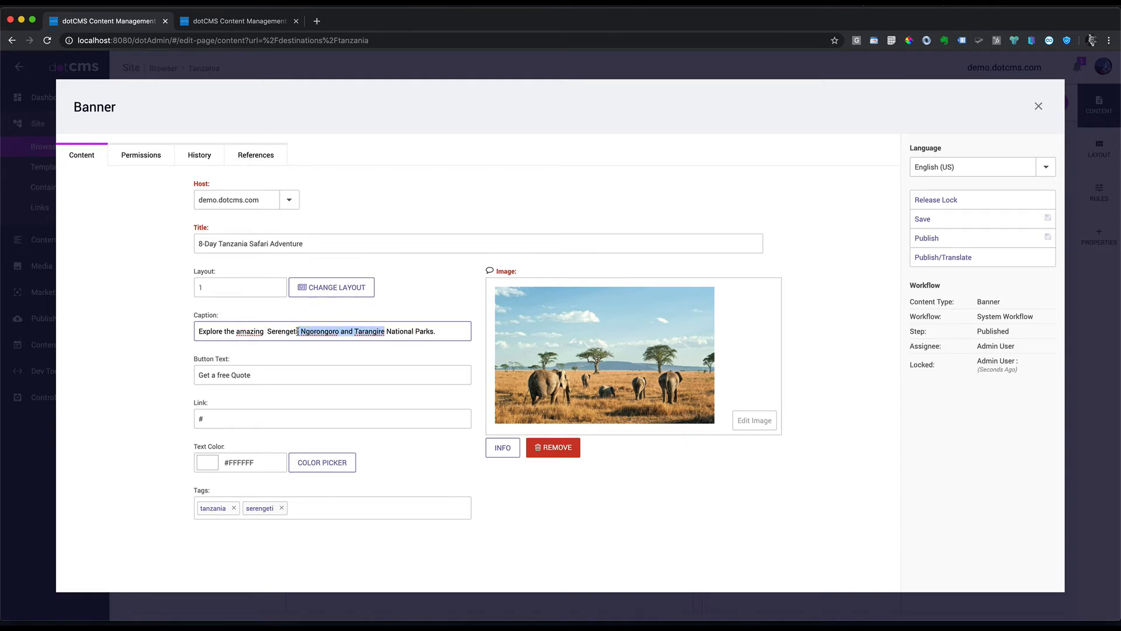
pyautogui.press('BackSpace')
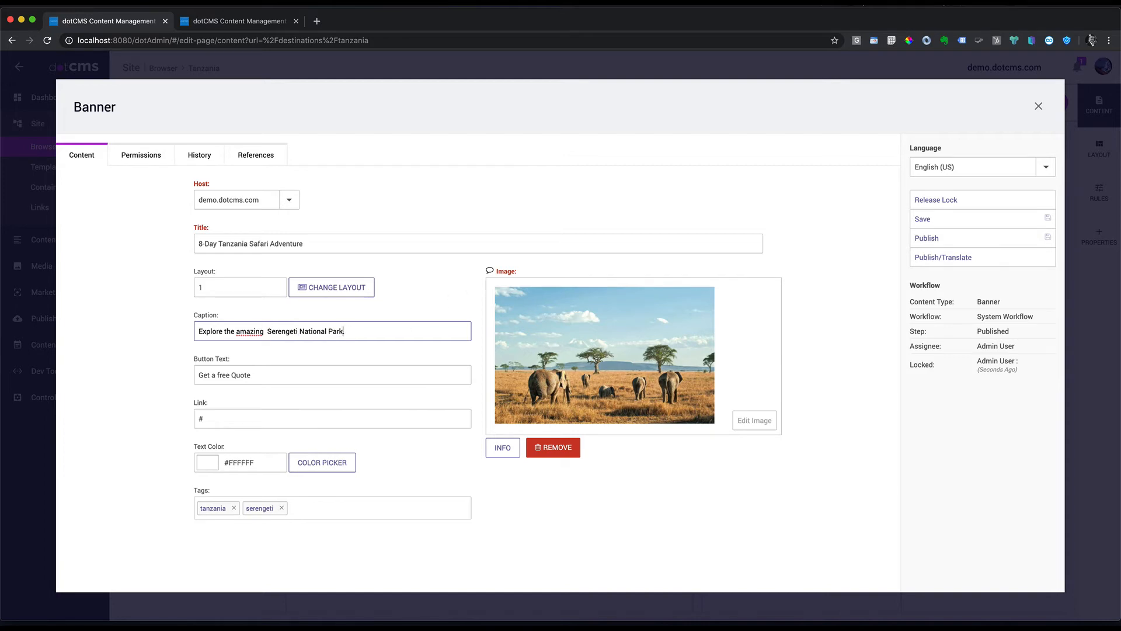
pyautogui.press('BackSpace')
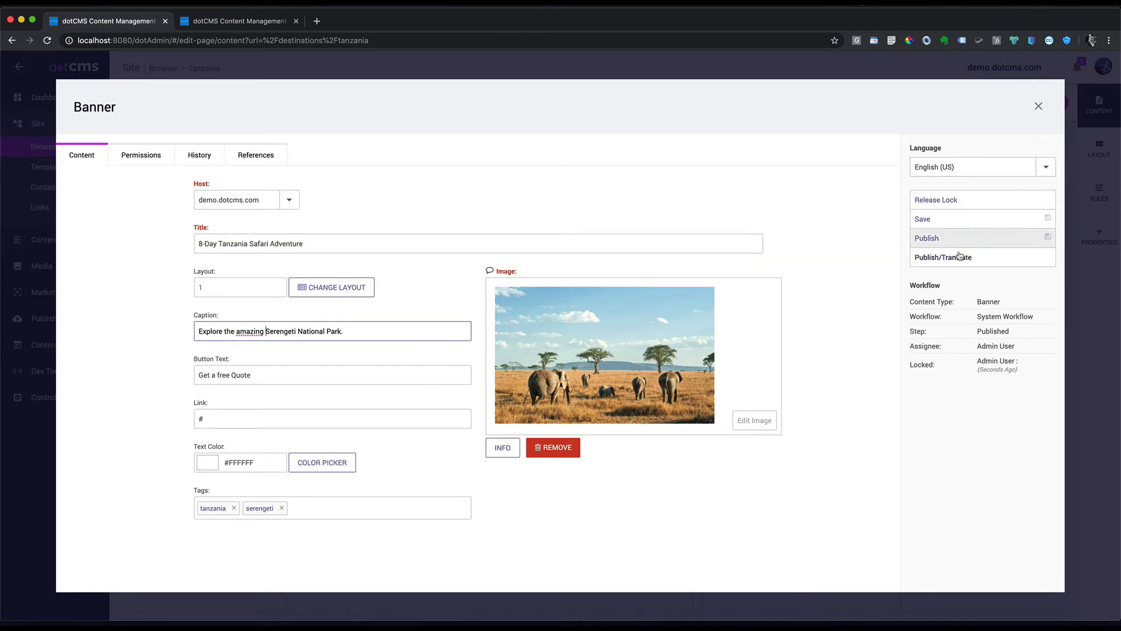
# Step: Publish, lock and save the updated banner, then close its editor
pyautogui.click(963, 247)
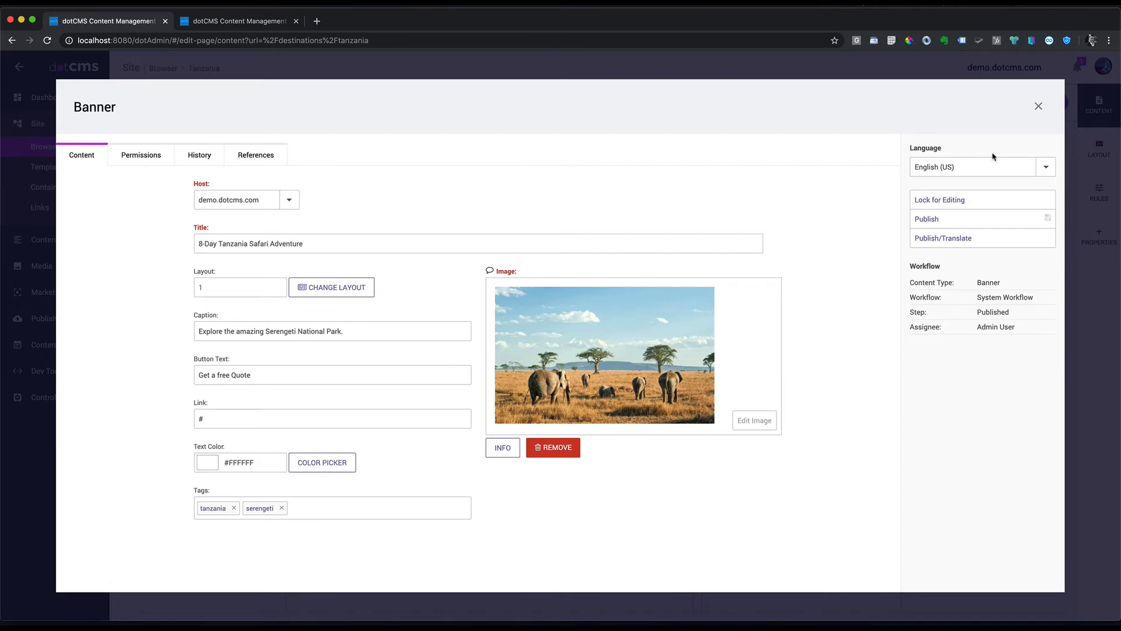
pyautogui.click(941, 199)
pyautogui.click(926, 218)
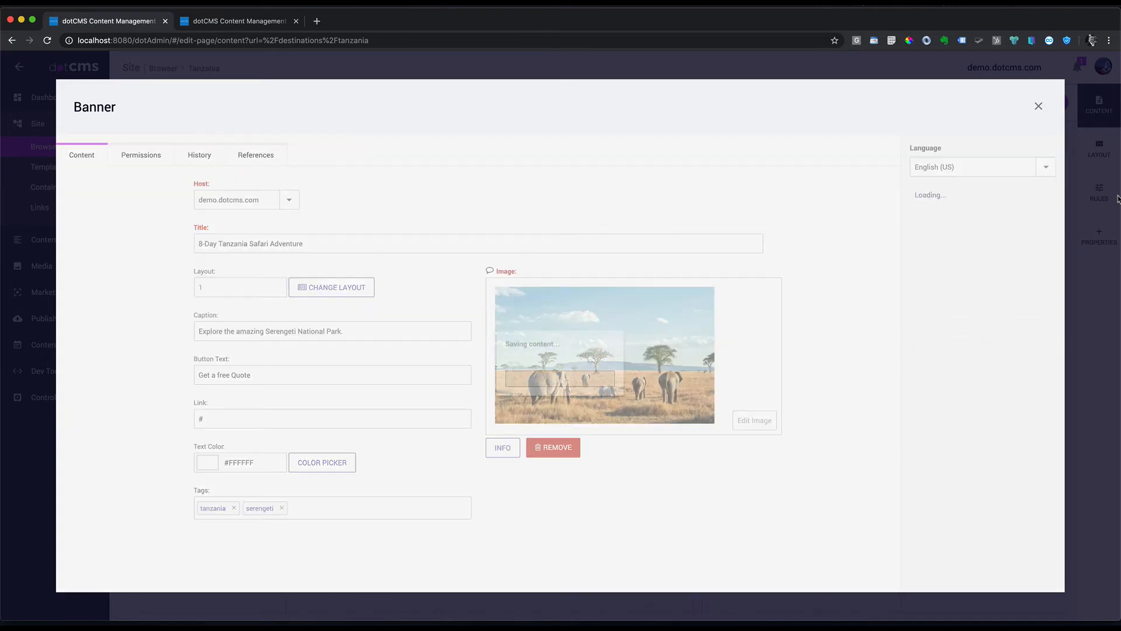
pyautogui.click(1038, 106)
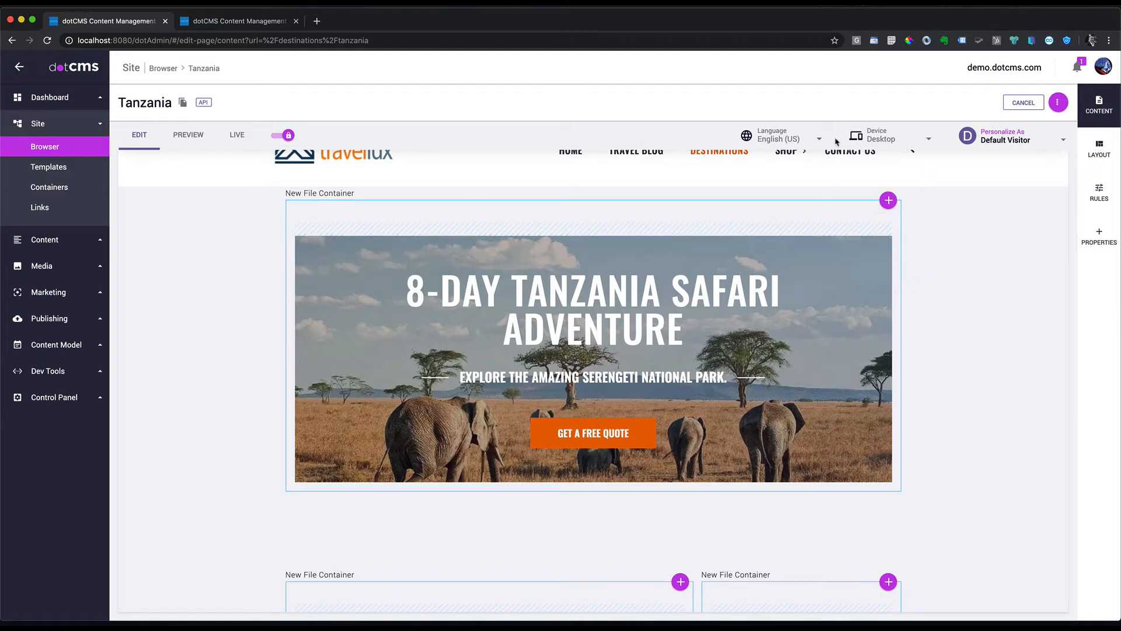
# Step: Lock and Publish/Translate the Overview and Tanzania Route content blocks
pyautogui.click(818, 139)
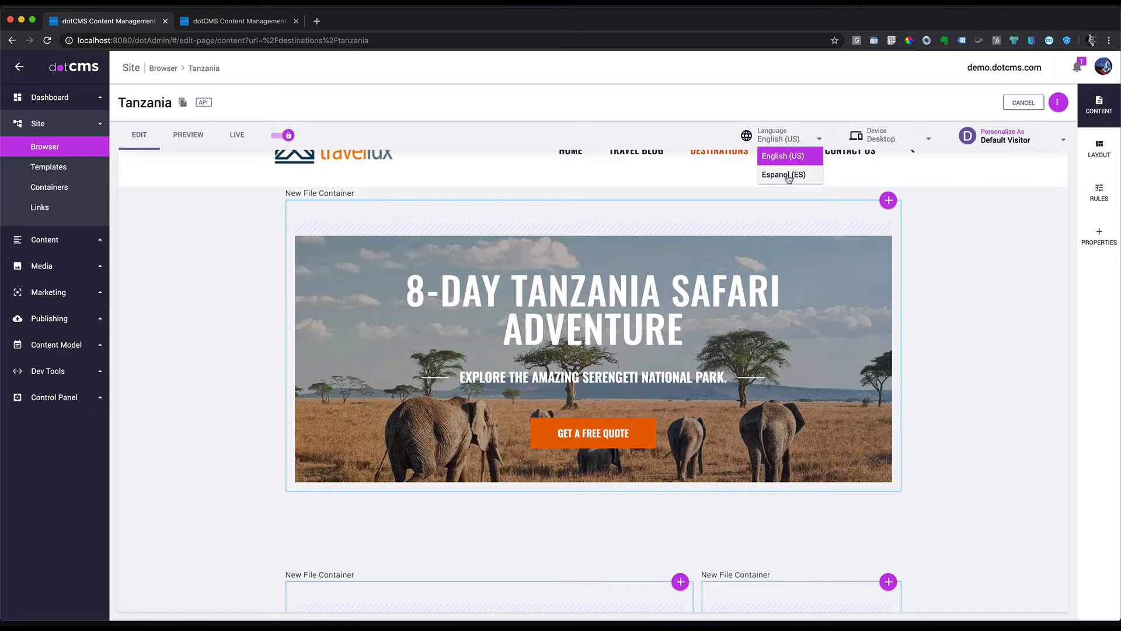
pyautogui.scroll(-4, 855, 330)
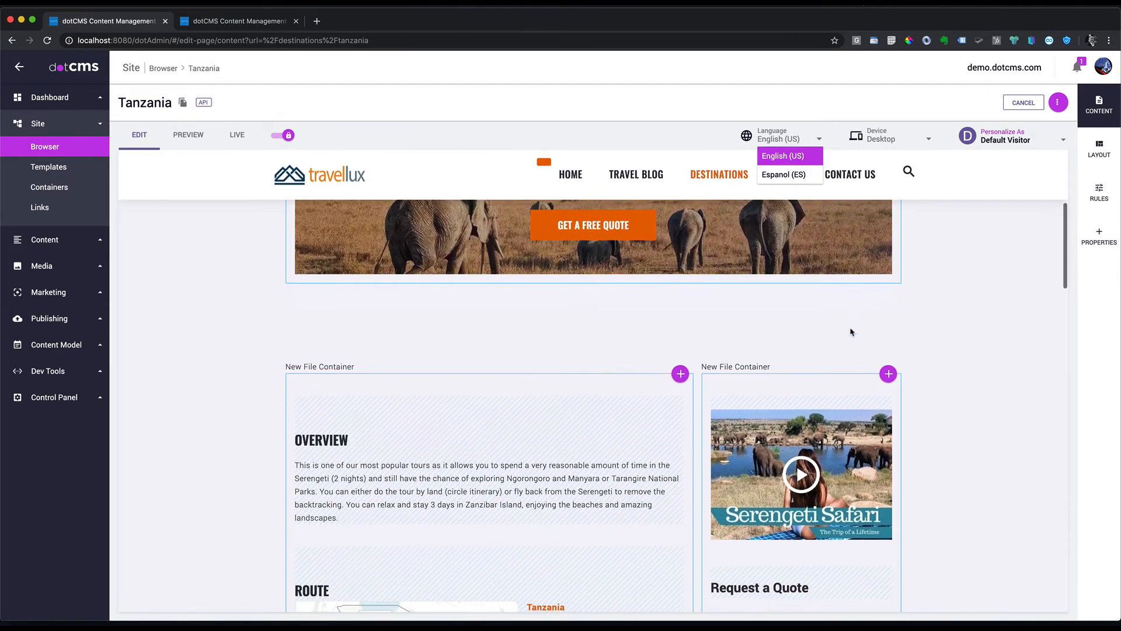
pyautogui.click(652, 331)
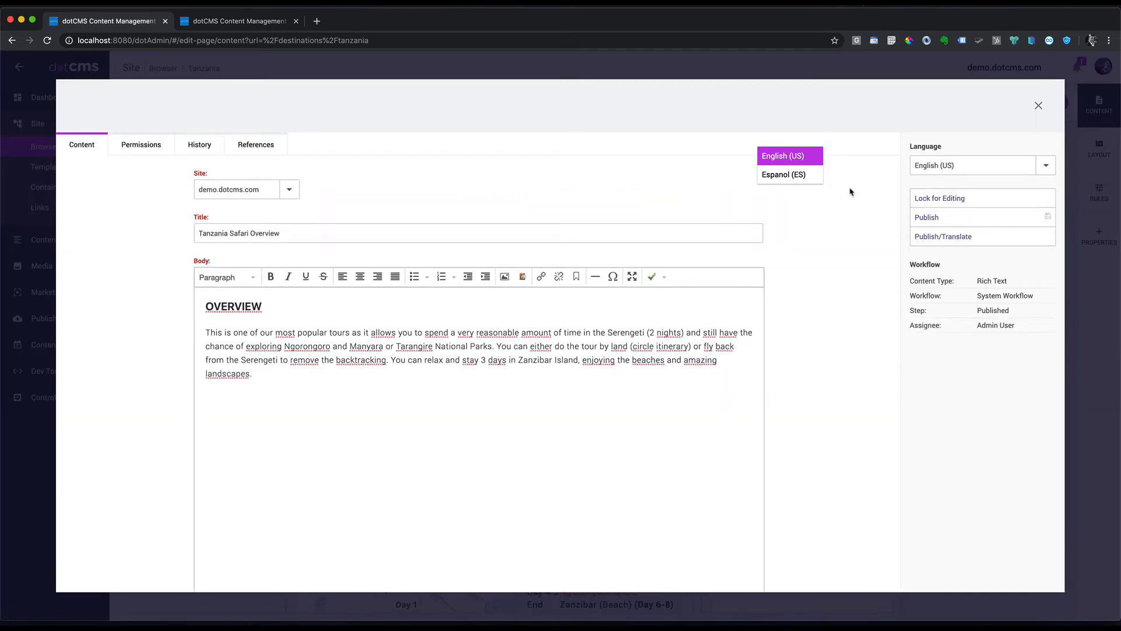
pyautogui.click(934, 199)
pyautogui.click(946, 258)
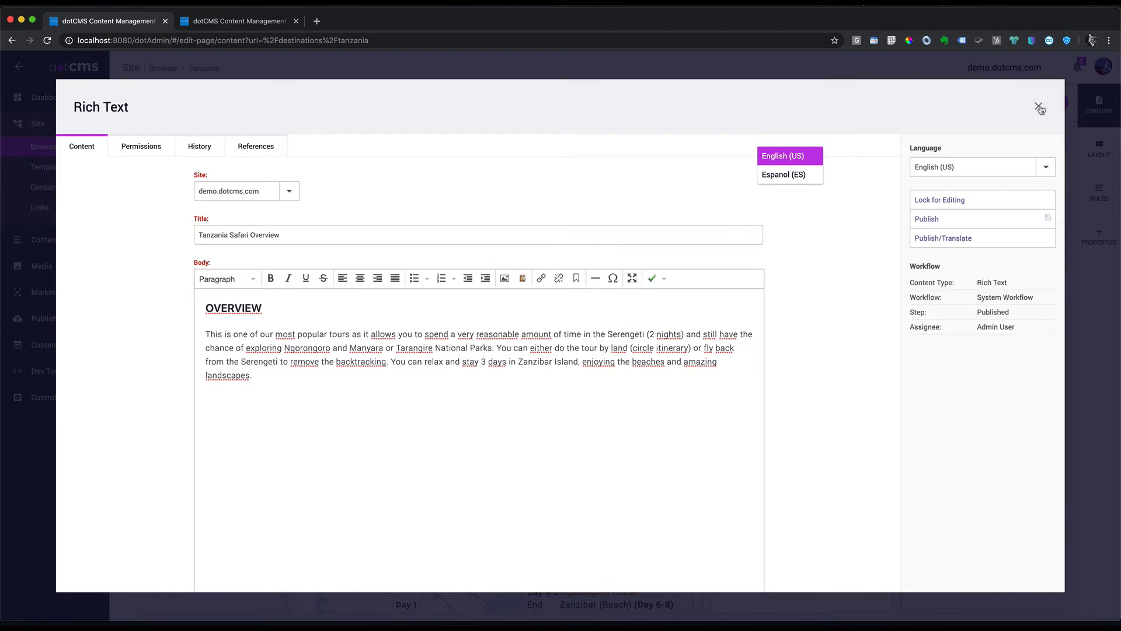
pyautogui.click(1038, 107)
pyautogui.scroll(-5, 585, 322)
pyautogui.click(655, 361)
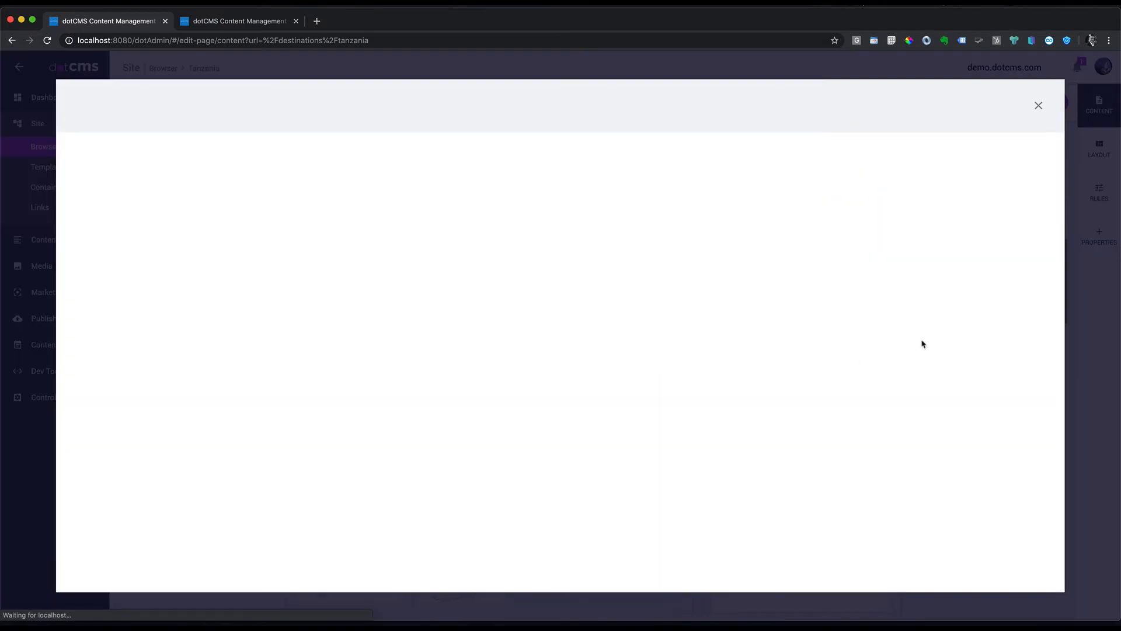
pyautogui.click(955, 204)
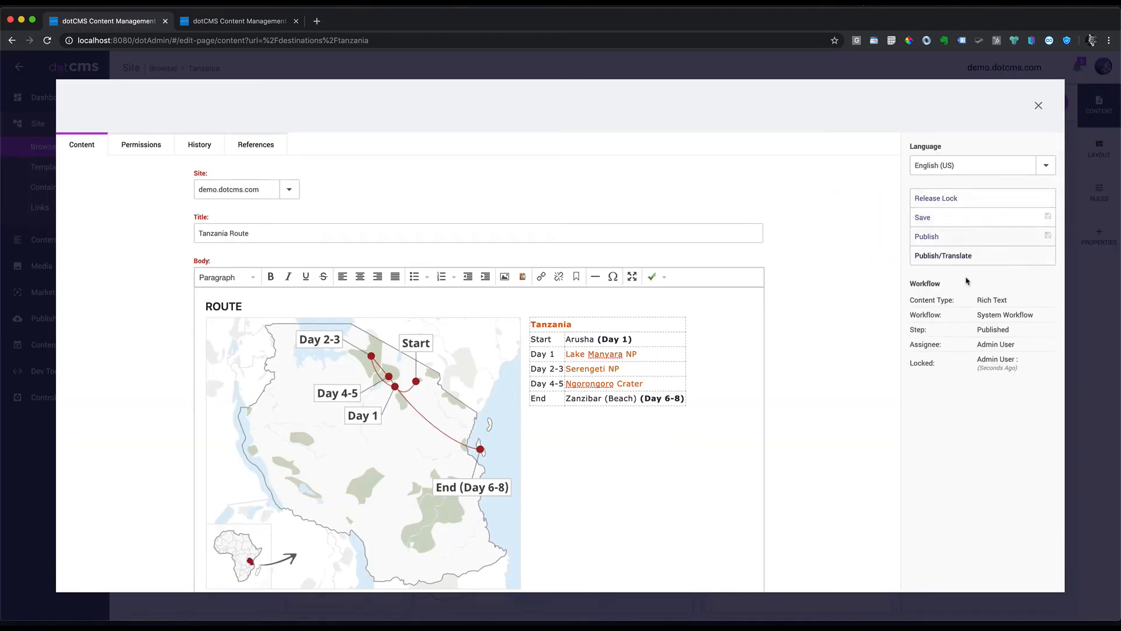
pyautogui.click(960, 260)
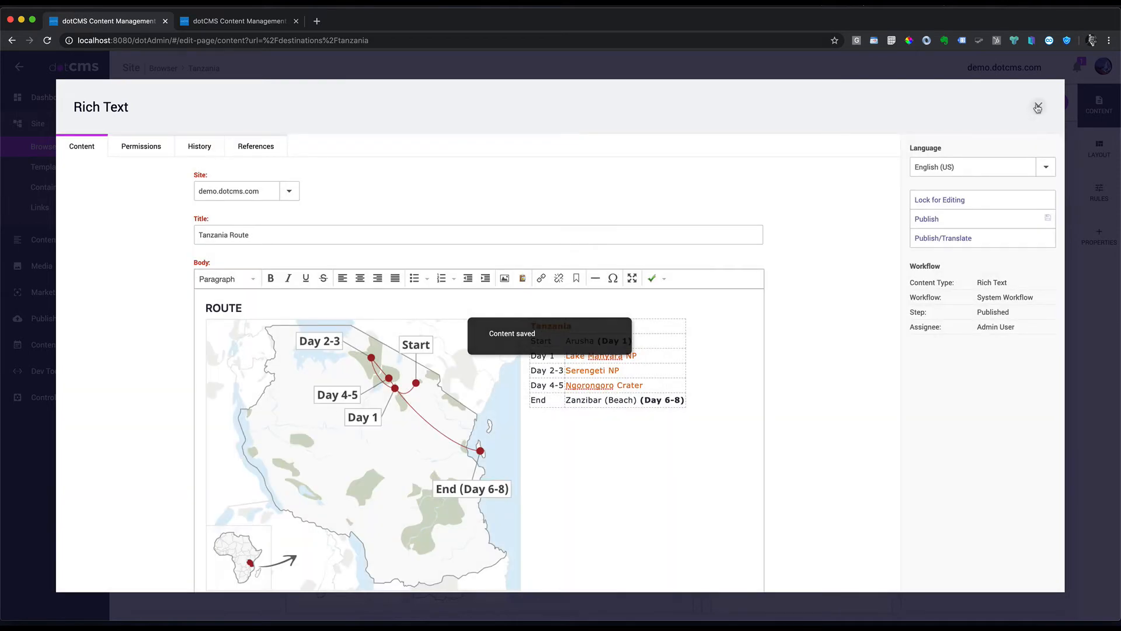
pyautogui.click(1038, 108)
# Step: Publish/Translate the Tour Features and Activities & Transportation blocks
pyautogui.scroll(-10, 676, 378)
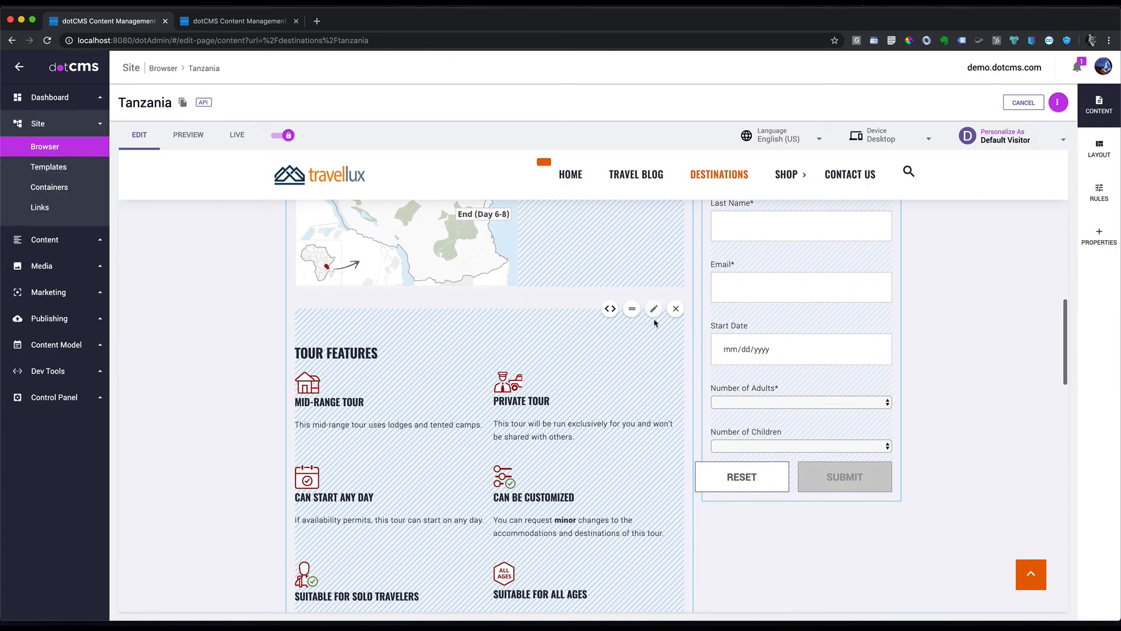
pyautogui.click(654, 310)
pyautogui.click(985, 203)
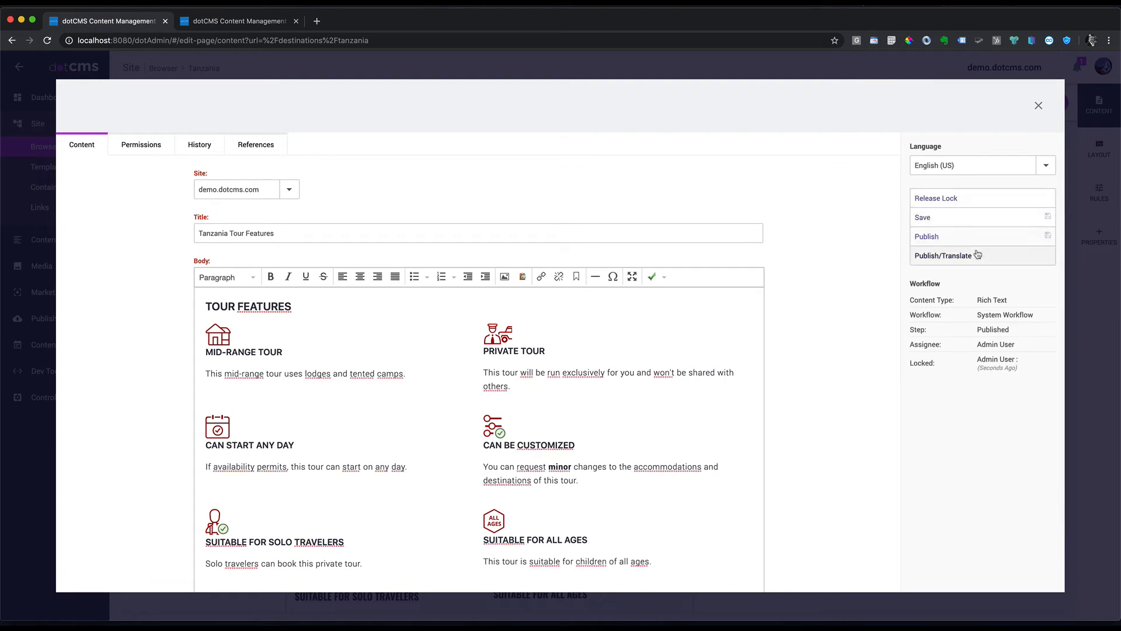
pyautogui.click(978, 255)
pyautogui.click(1039, 106)
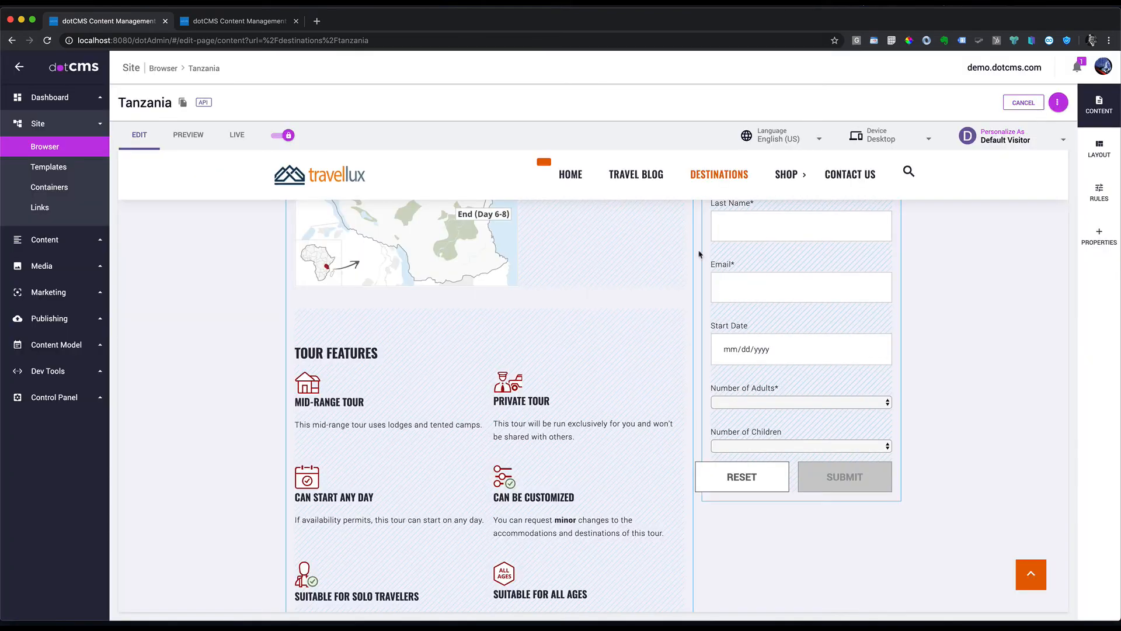
pyautogui.scroll(-6, 666, 270)
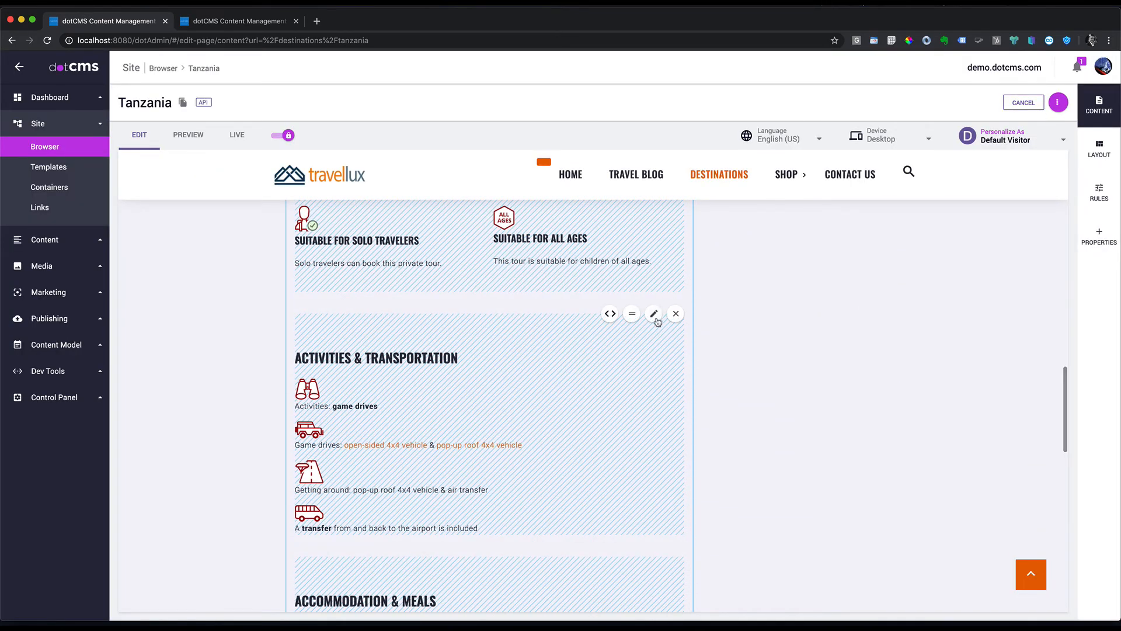
pyautogui.click(659, 319)
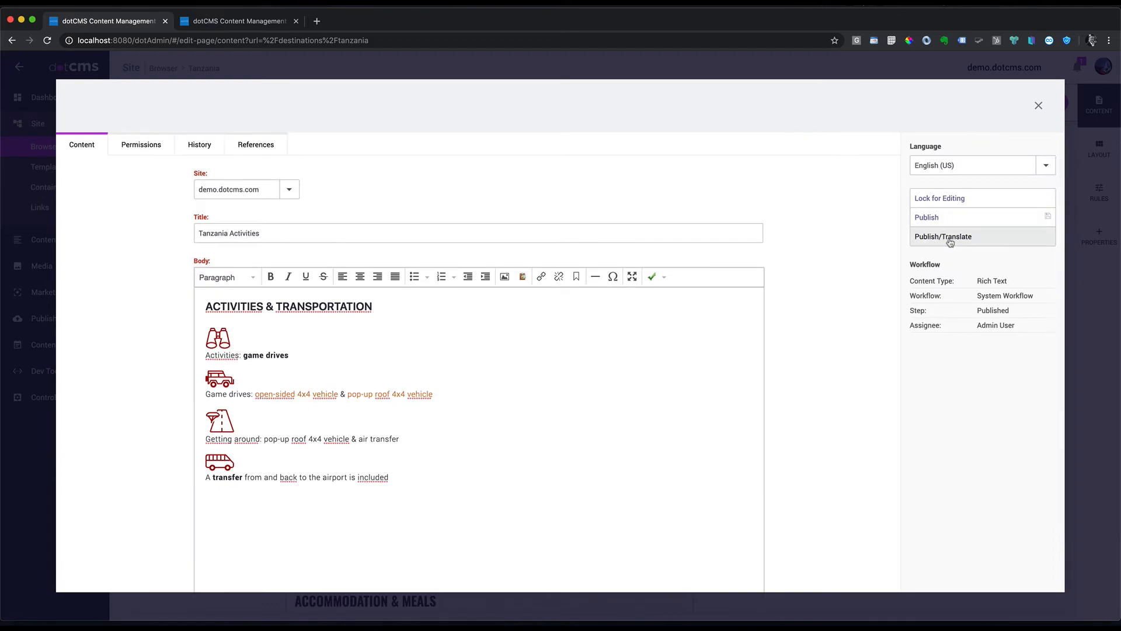
pyautogui.click(950, 241)
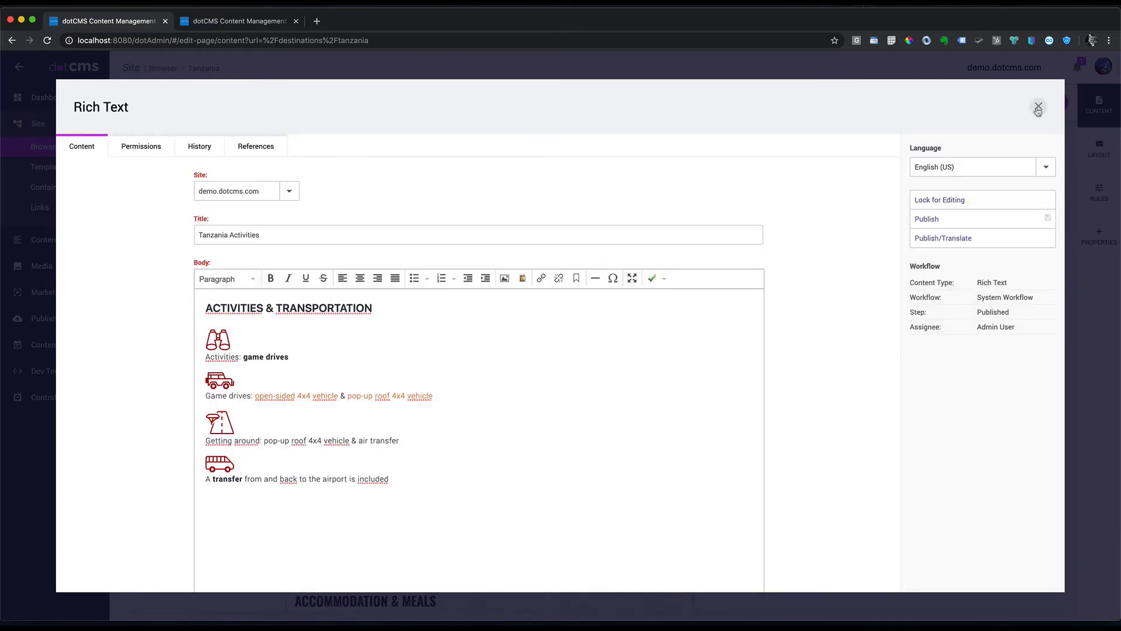
pyautogui.click(1039, 109)
# Step: Publish/Translate the Accommodation & Meals and Request a Quote blocks
pyautogui.scroll(-3, 584, 368)
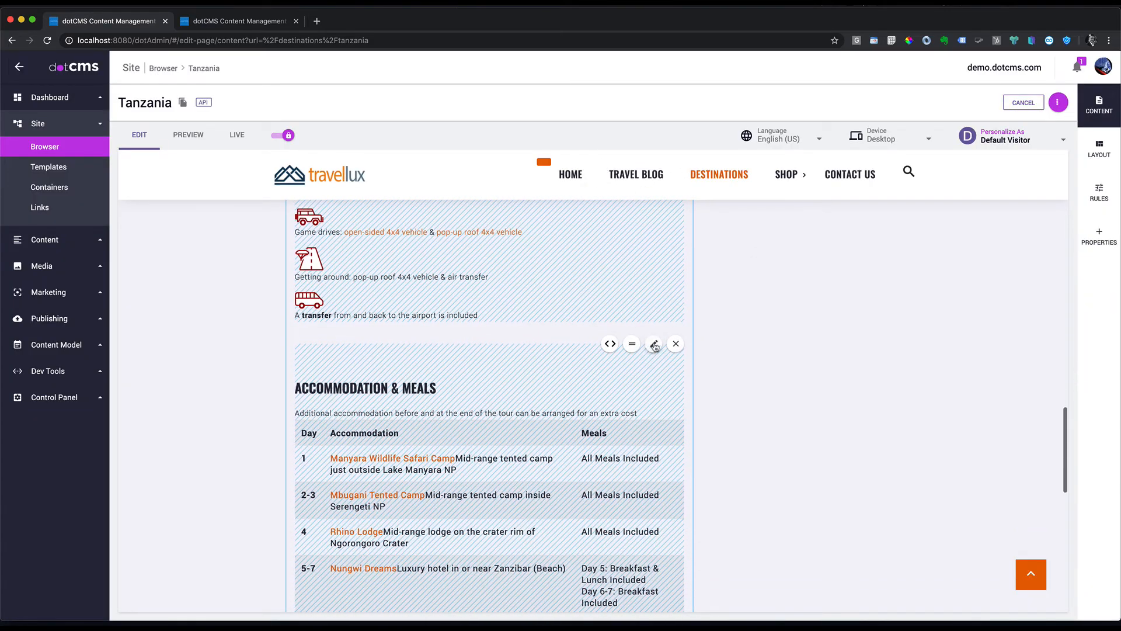
pyautogui.click(655, 345)
pyautogui.click(950, 236)
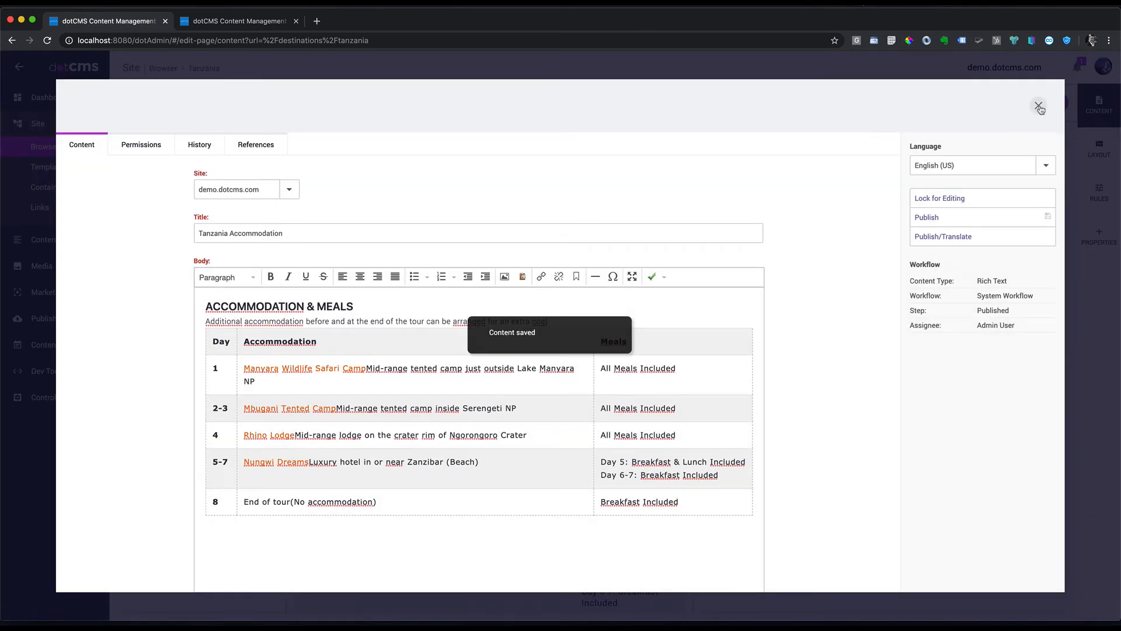
pyautogui.click(1038, 106)
pyautogui.scroll(10, 643, 345)
pyautogui.scroll(3, 628, 338)
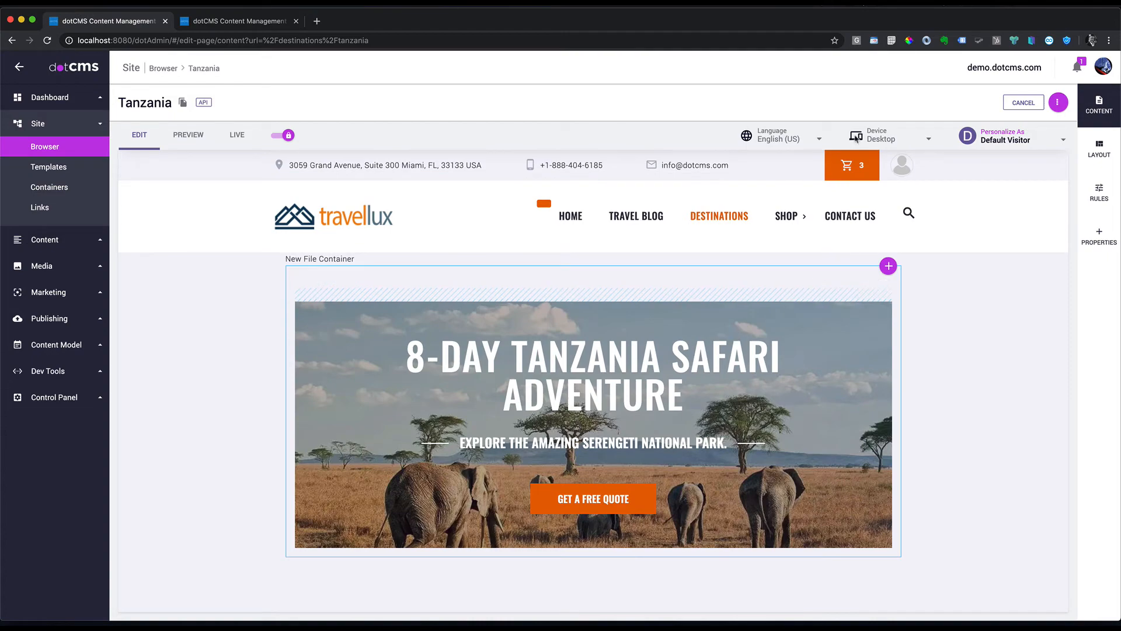
pyautogui.scroll(-6, 856, 418)
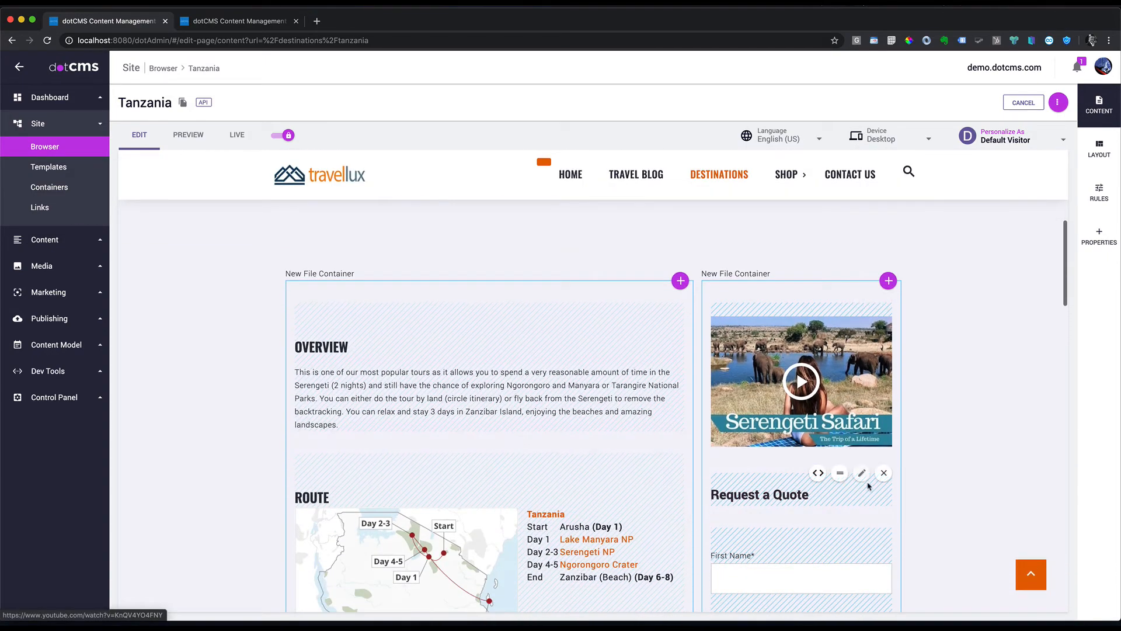
pyautogui.click(862, 472)
pyautogui.click(961, 237)
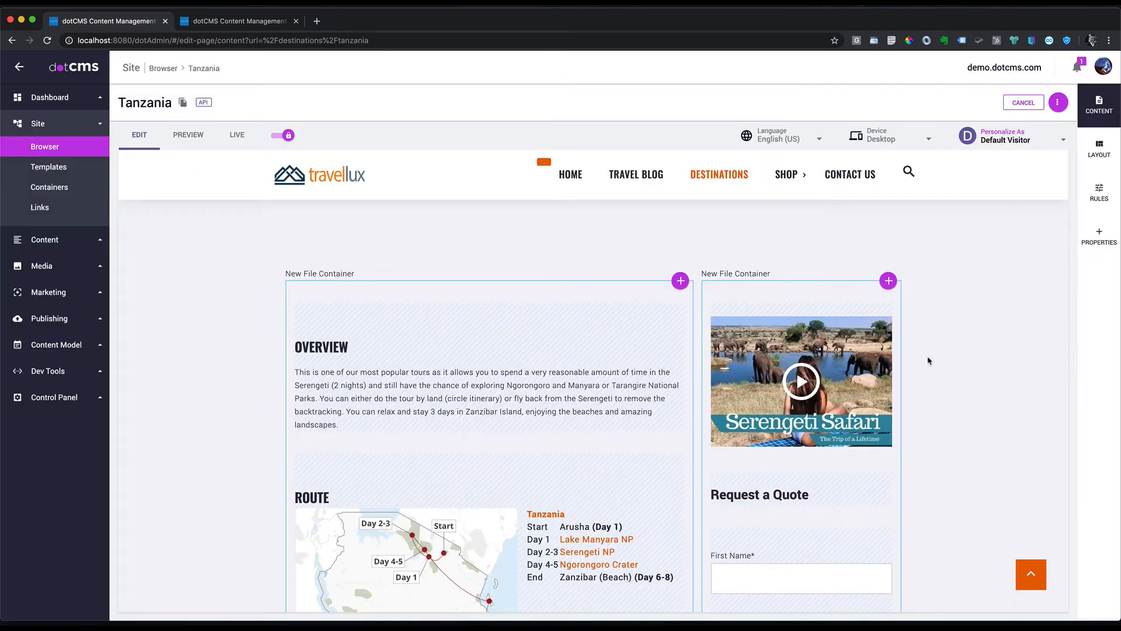
pyautogui.moveTo(863, 303)
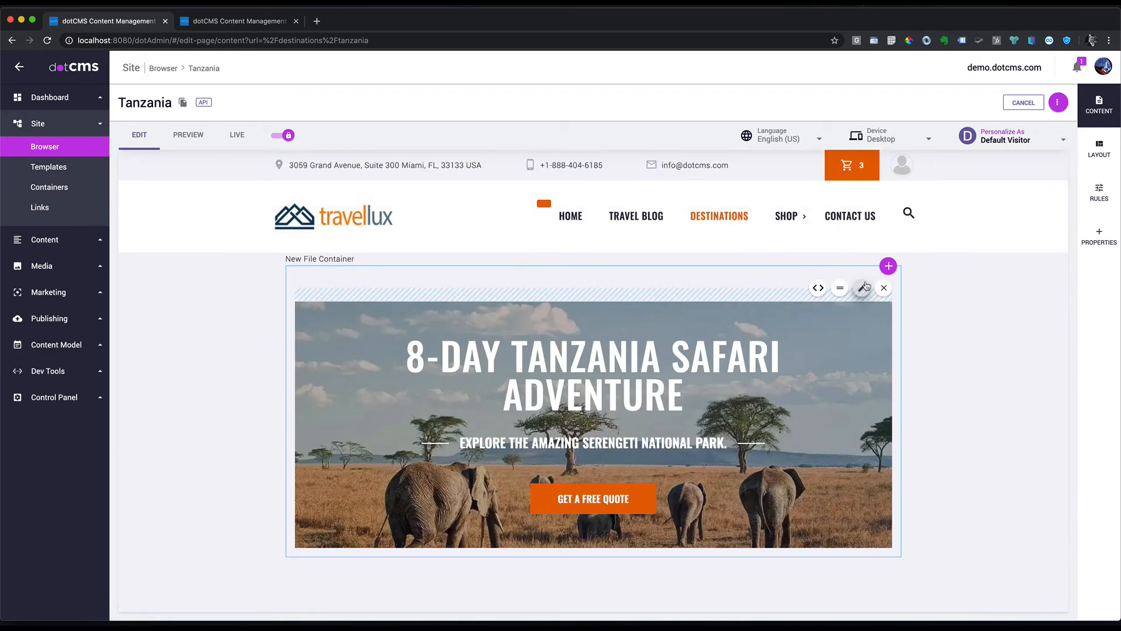
# Step: Switch the Tanzania page to Español preview and scroll through its translated sections
pyautogui.click(885, 139)
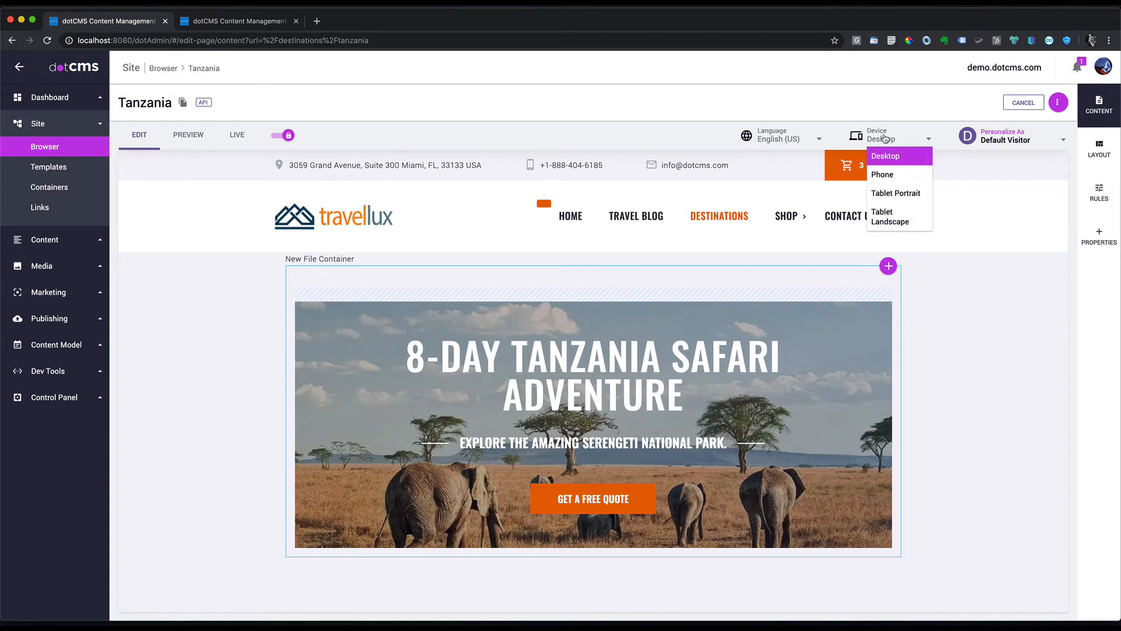
pyautogui.click(783, 138)
pyautogui.click(783, 174)
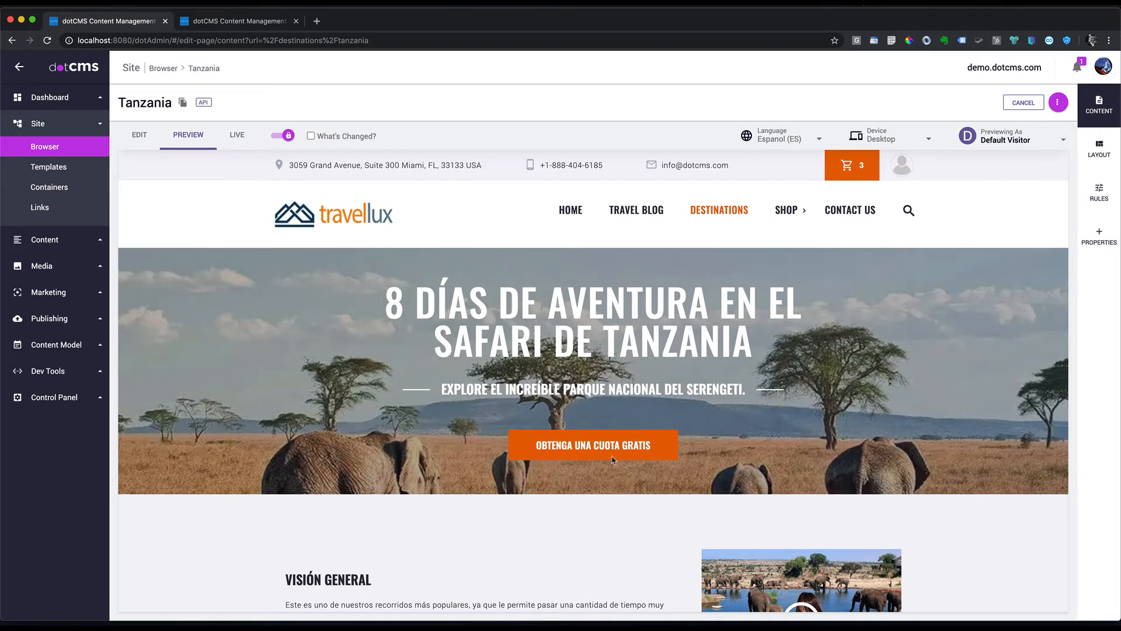
pyautogui.scroll(-5, 606, 472)
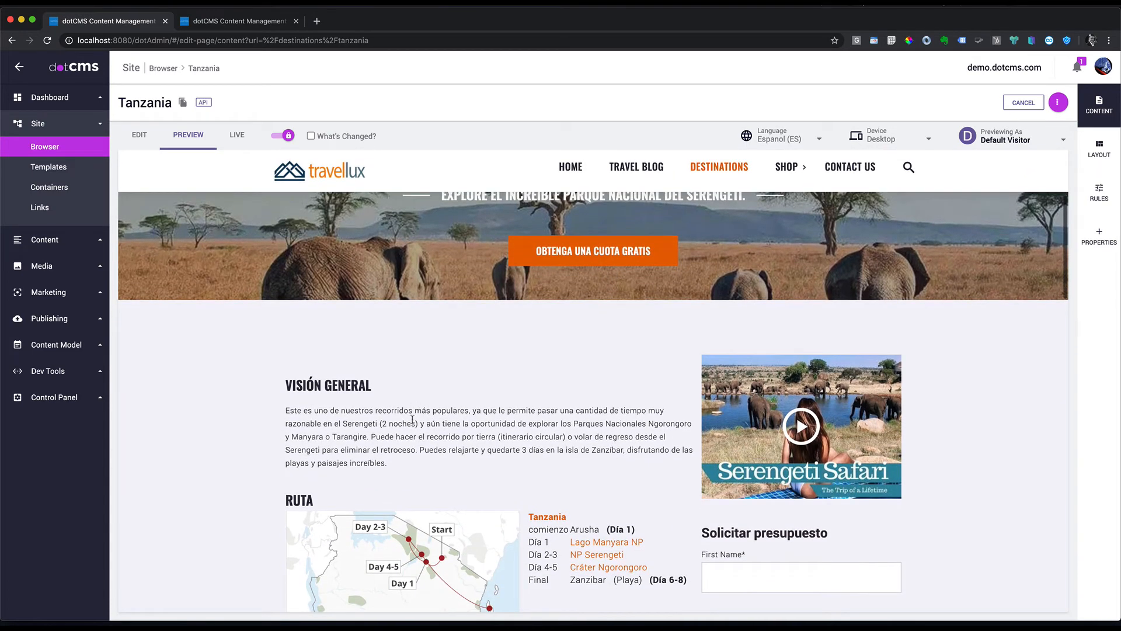
pyautogui.scroll(-1, 861, 409)
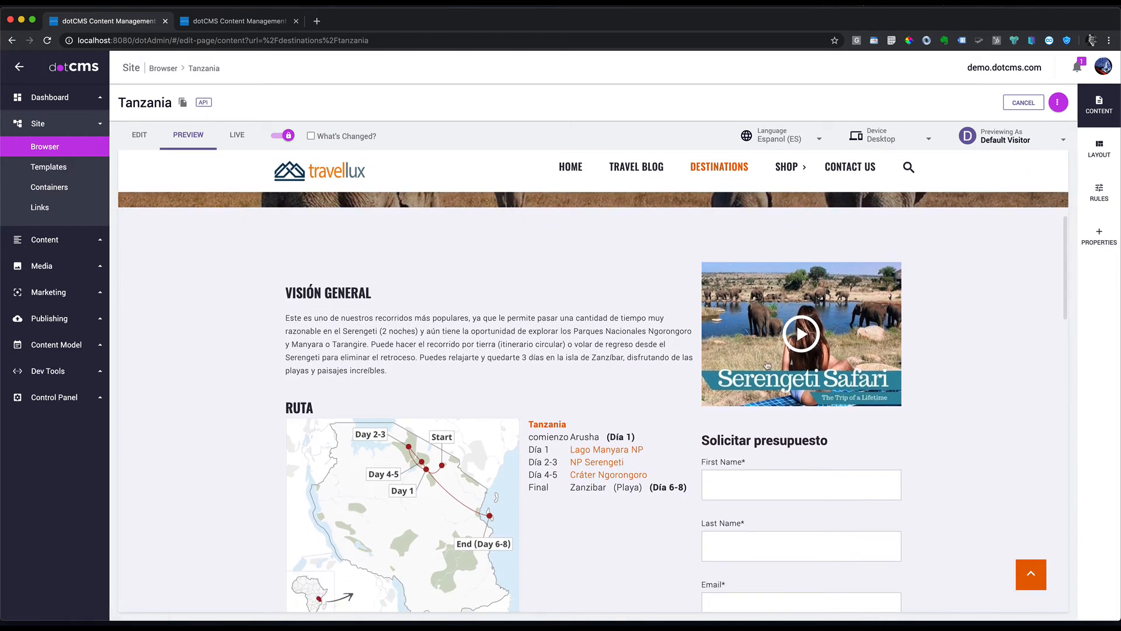
pyautogui.scroll(-6, 826, 353)
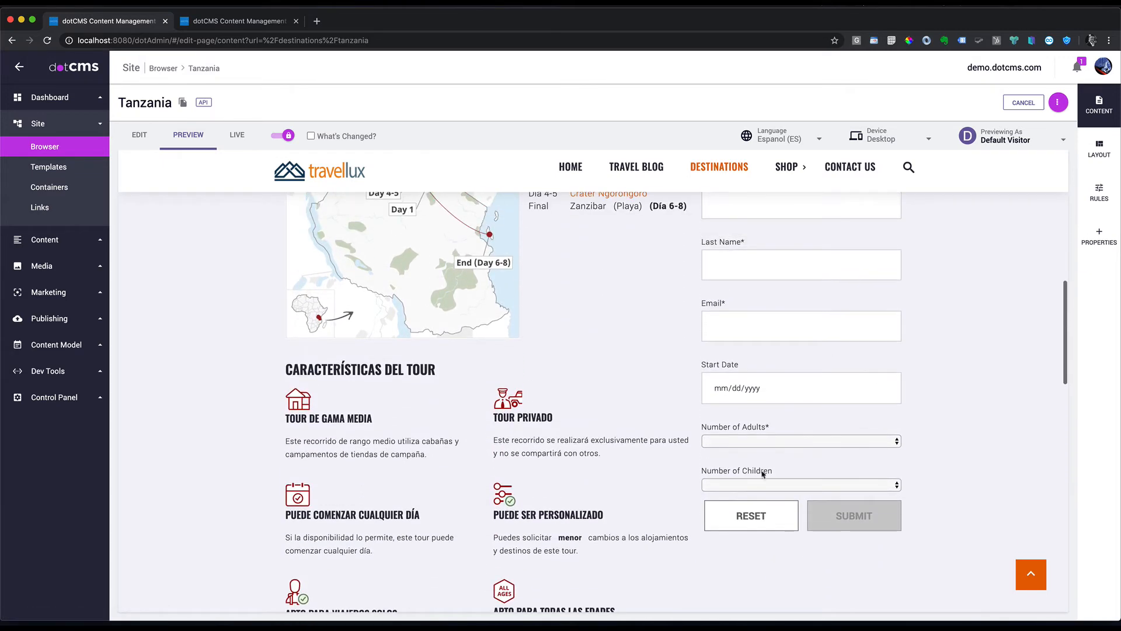
pyautogui.scroll(3, 762, 399)
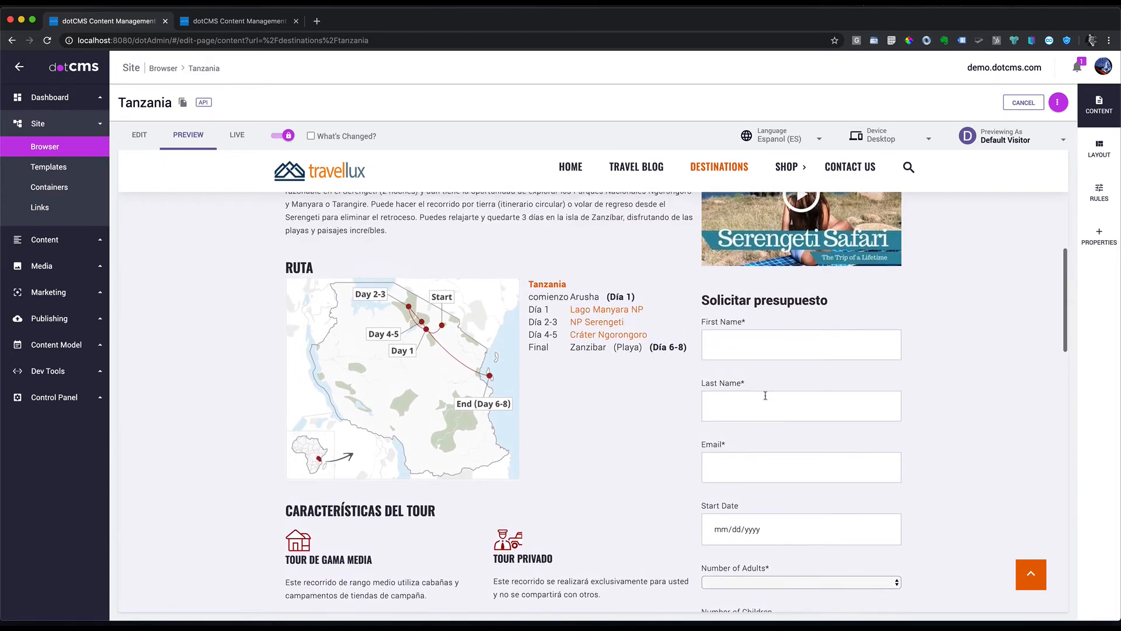
pyautogui.scroll(-14, 561, 415)
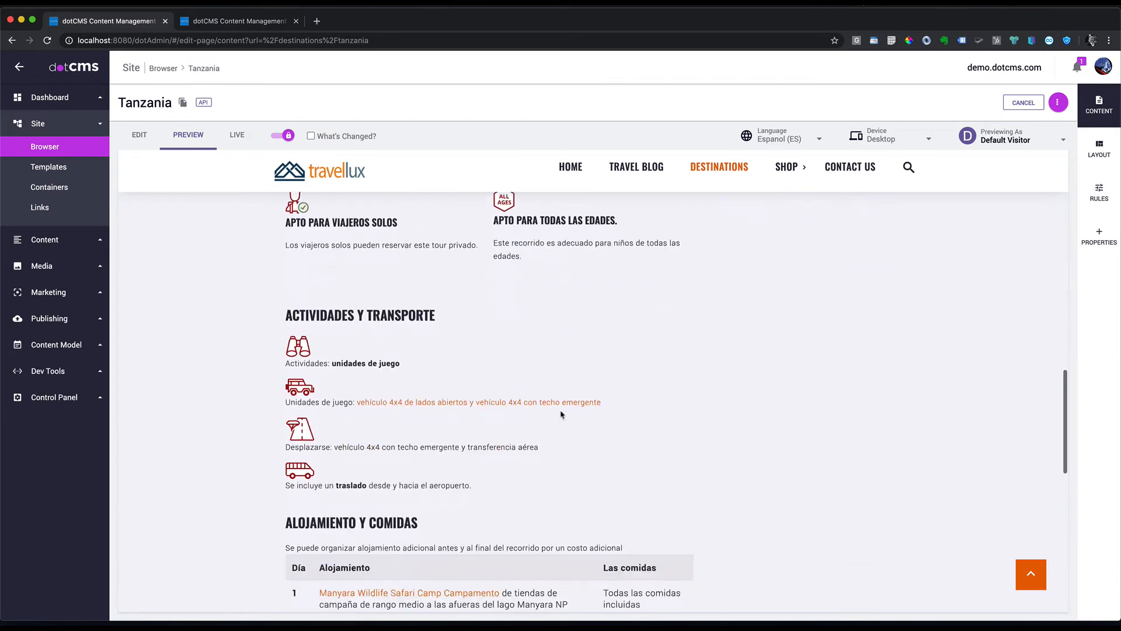
pyautogui.scroll(-3, 561, 415)
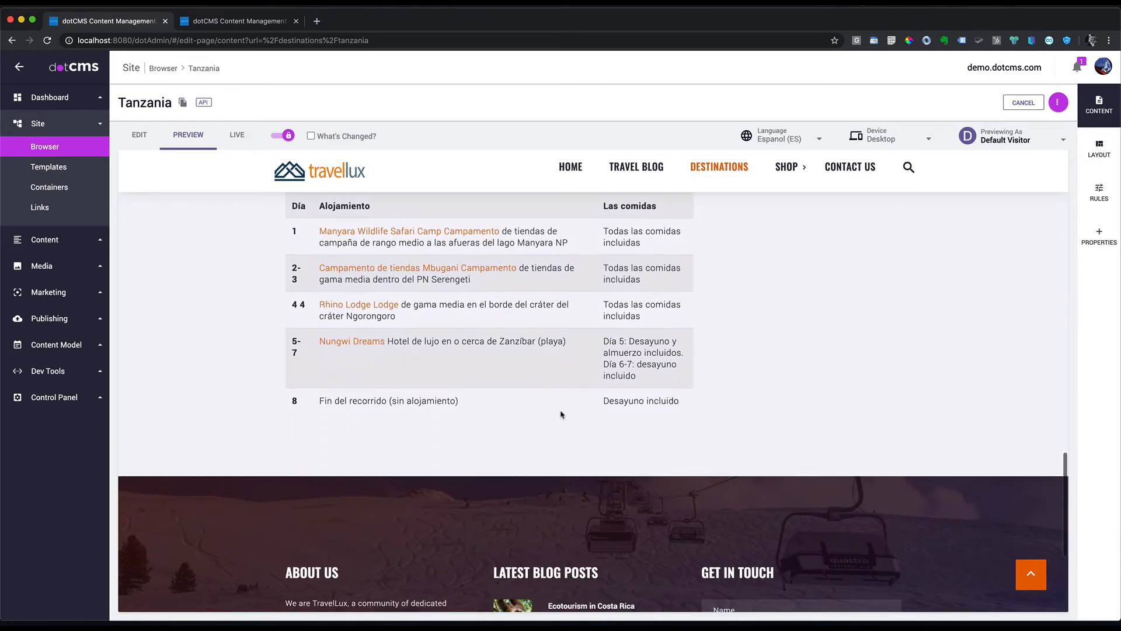
pyautogui.scroll(4, 561, 415)
pyautogui.scroll(8, 561, 415)
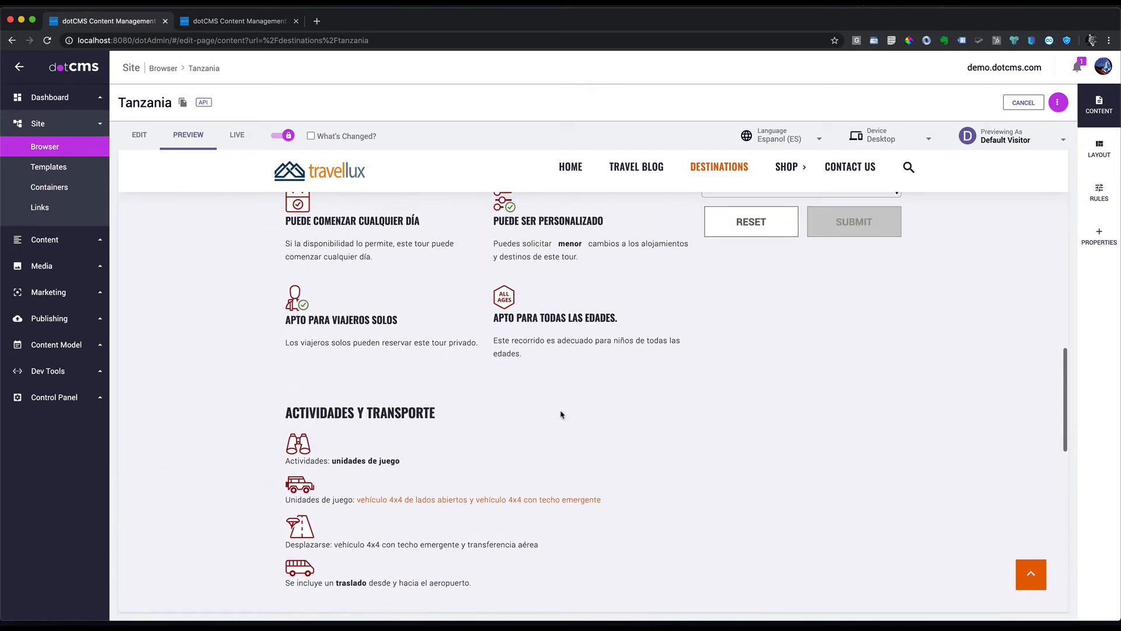
pyautogui.scroll(4, 561, 414)
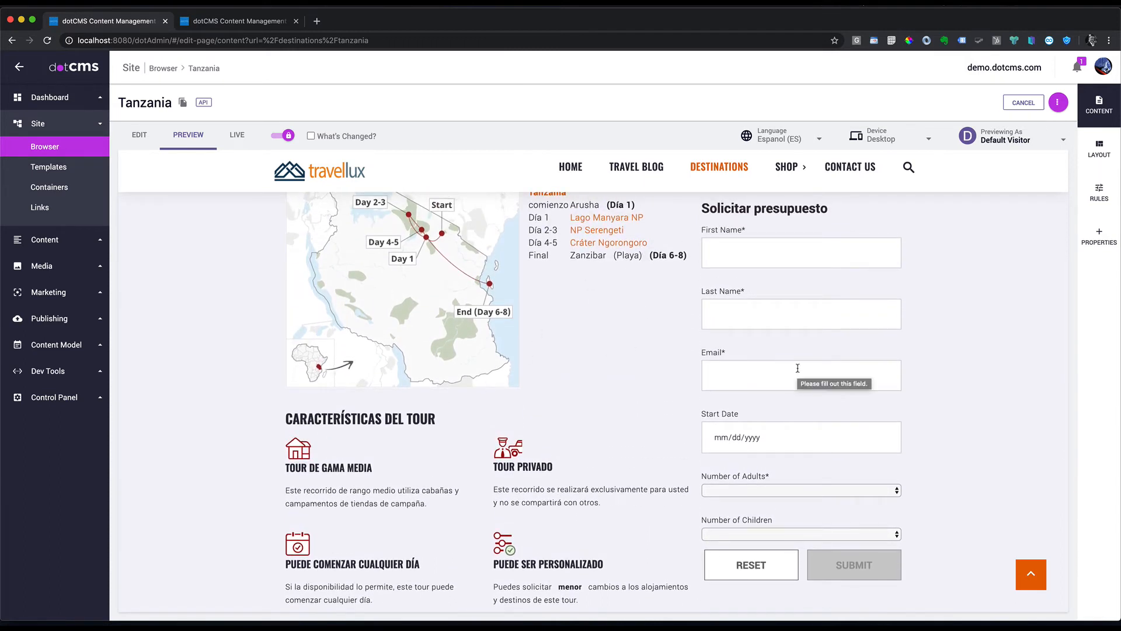
pyautogui.scroll(3, 797, 368)
pyautogui.scroll(2, 576, 262)
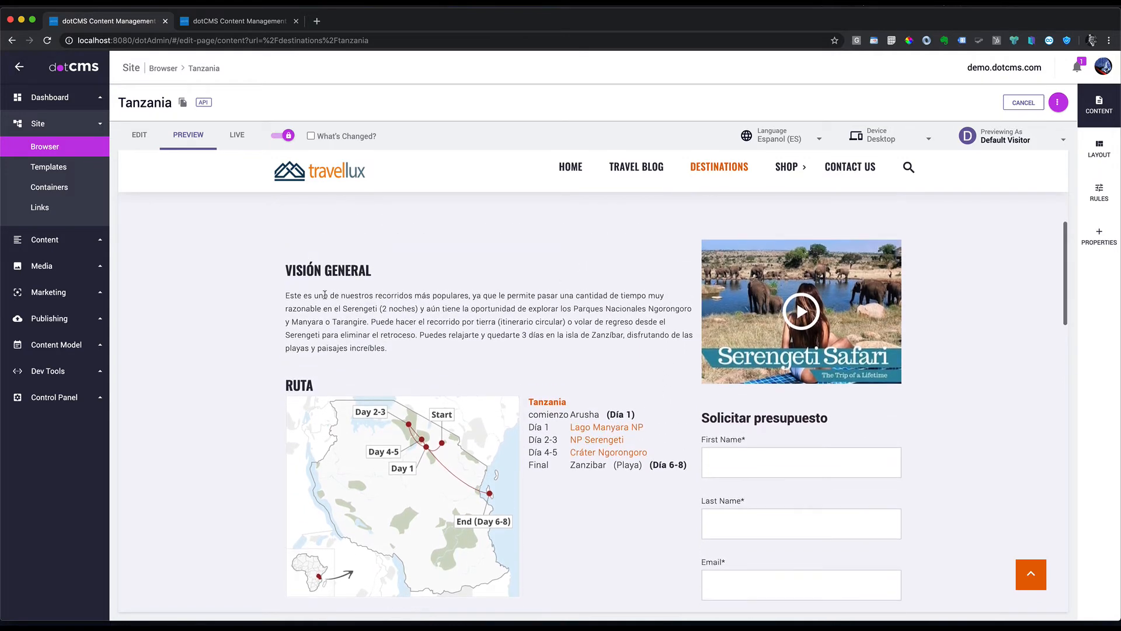
pyautogui.scroll(4, 961, 299)
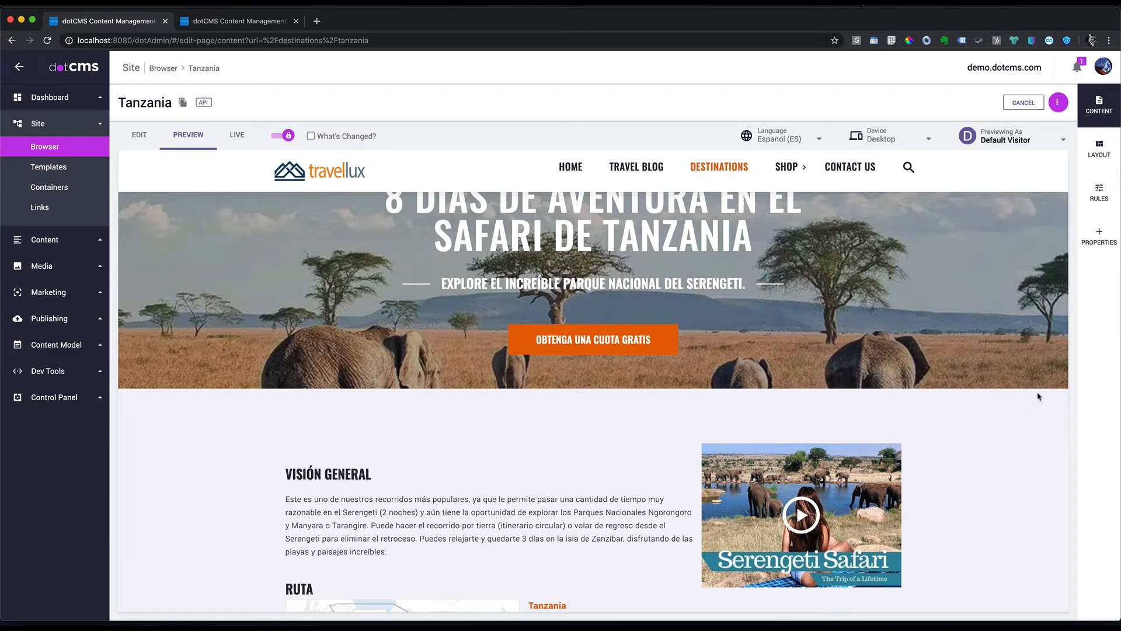
pyautogui.scroll(2, 662, 303)
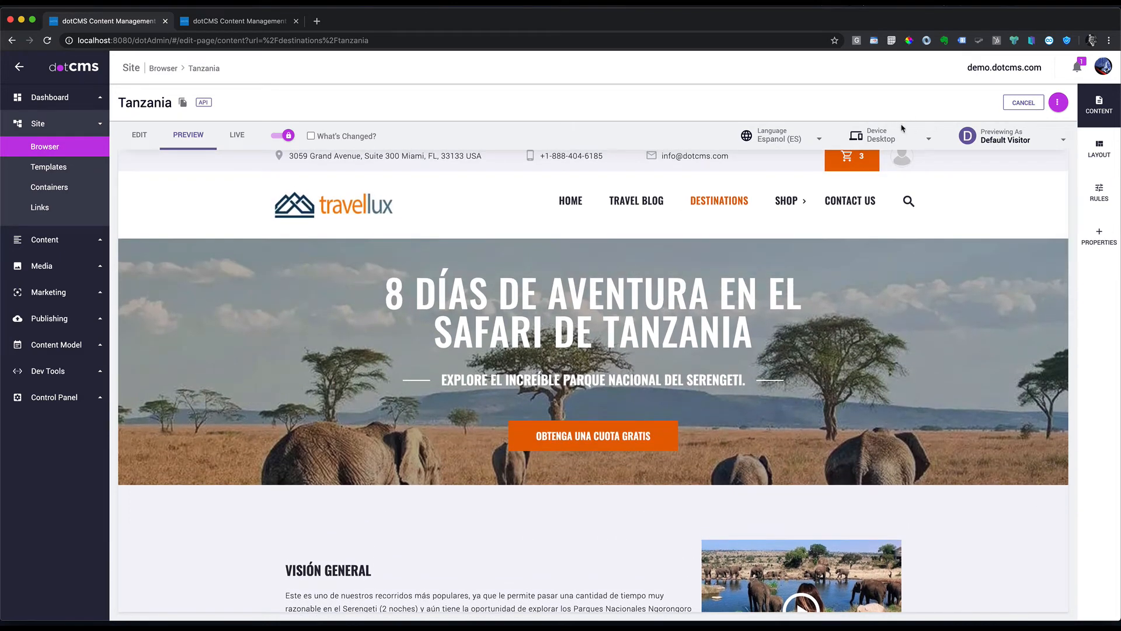
pyautogui.click(892, 138)
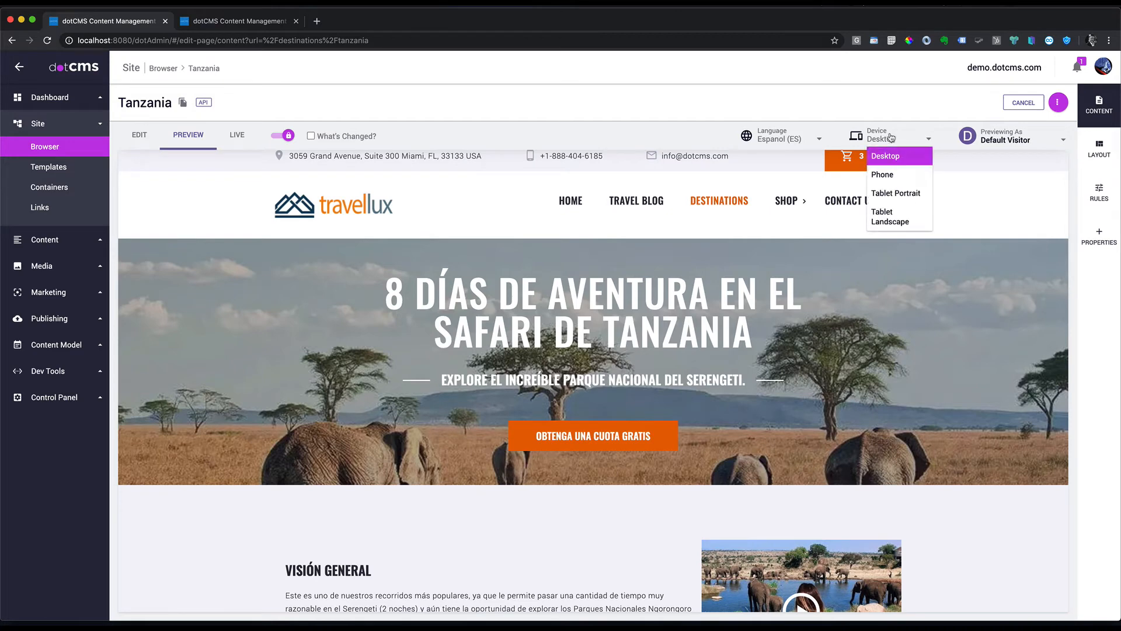
# Step: Preview the Spanish page at Phone size (414 x 731), checking the mobile menu and sections
pyautogui.click(882, 174)
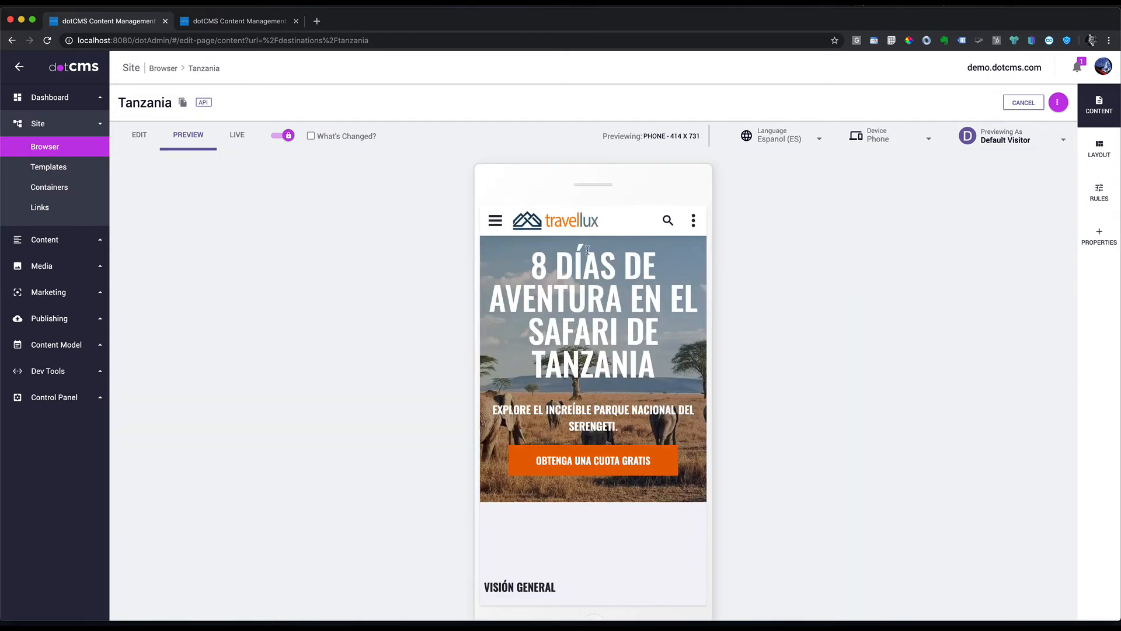
pyautogui.click(496, 222)
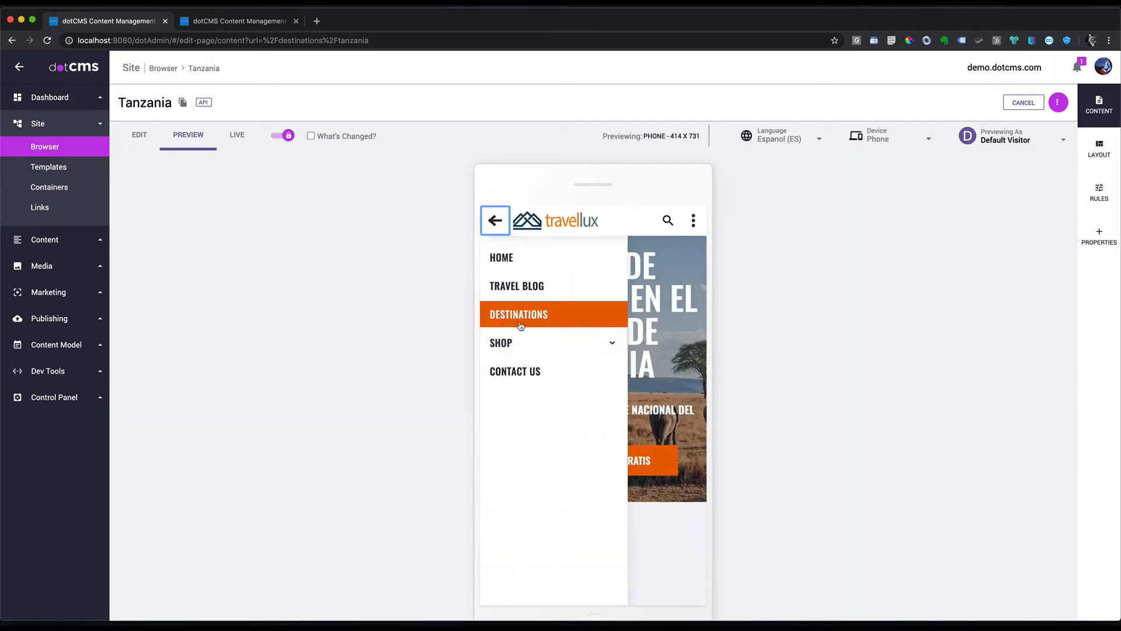
pyautogui.click(517, 282)
pyautogui.scroll(-10, 641, 304)
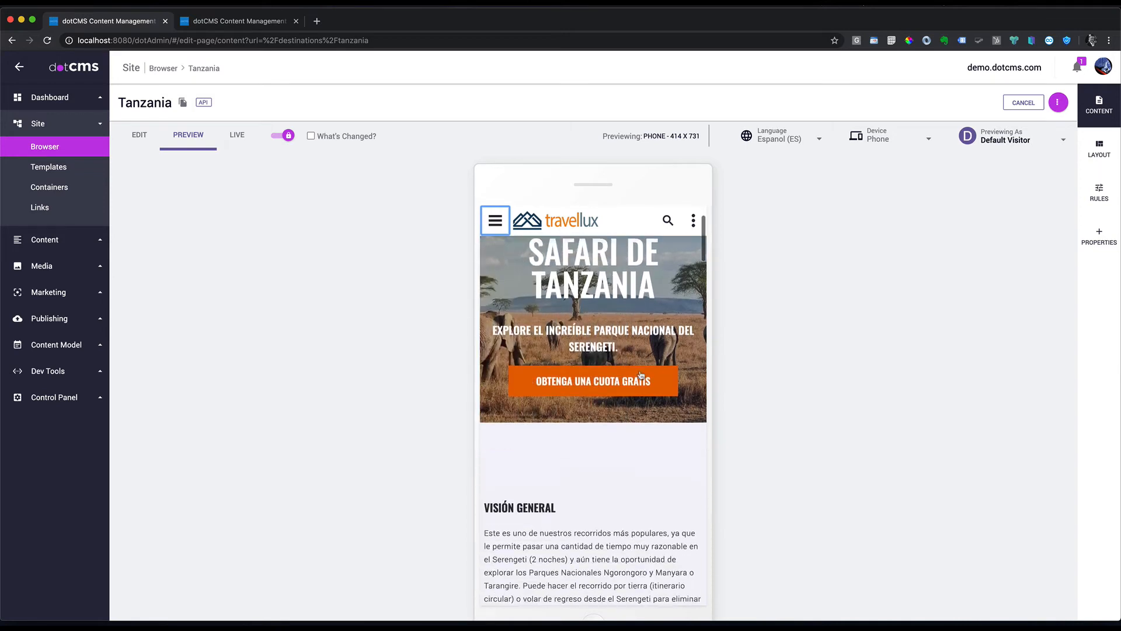
pyautogui.scroll(-10, 641, 374)
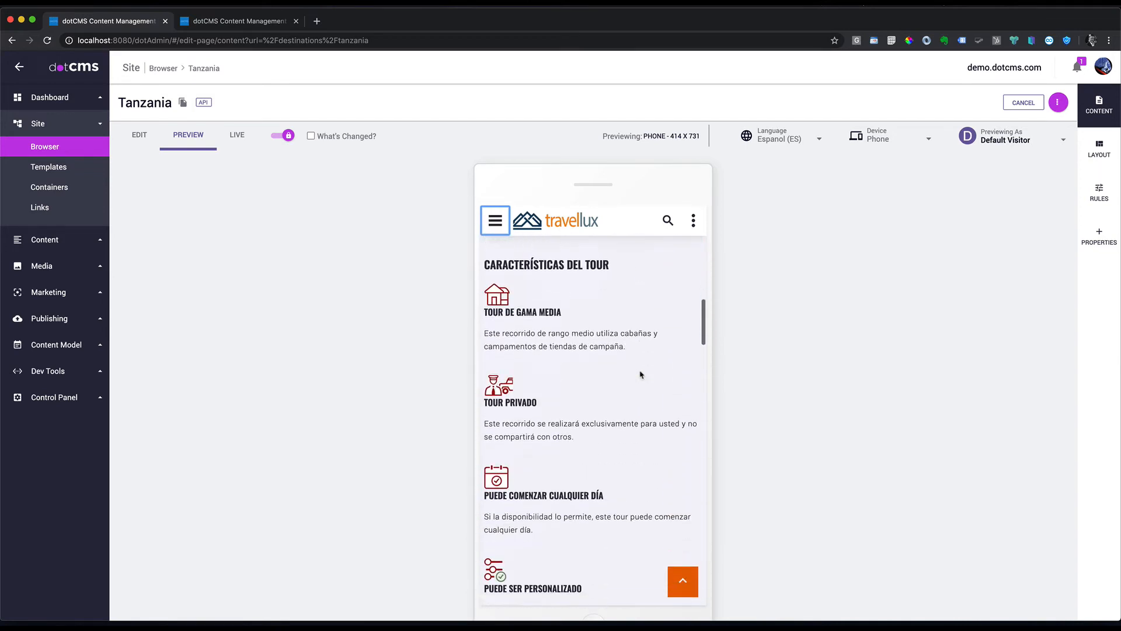
pyautogui.scroll(-15, 640, 373)
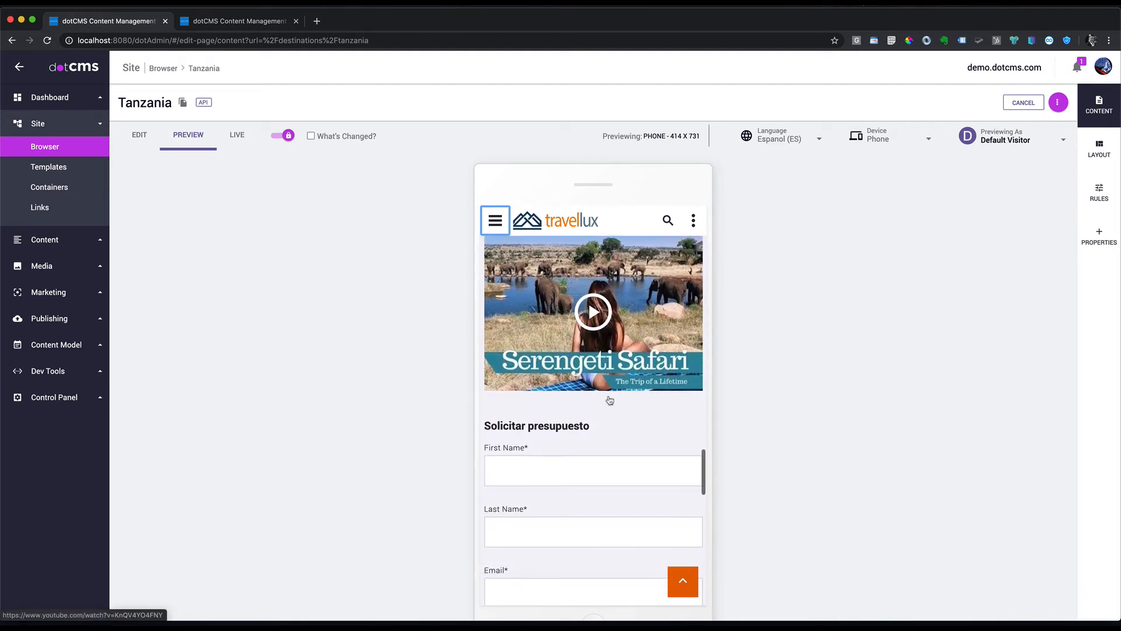
pyautogui.scroll(-3, 568, 451)
pyautogui.scroll(8, 568, 445)
pyautogui.scroll(15, 568, 445)
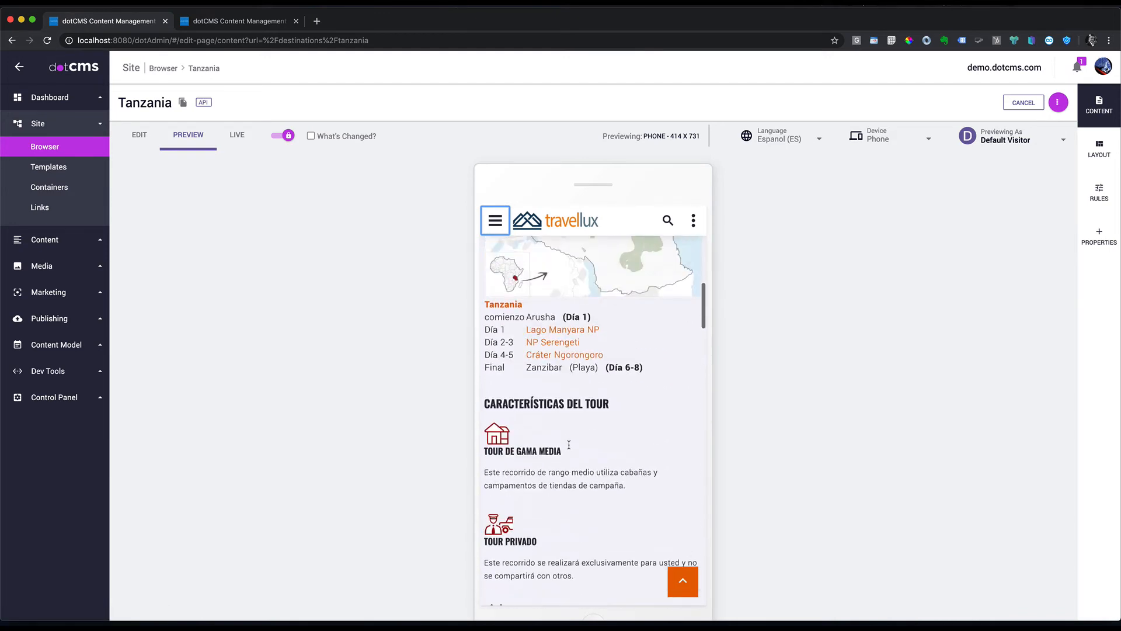
pyautogui.click(899, 137)
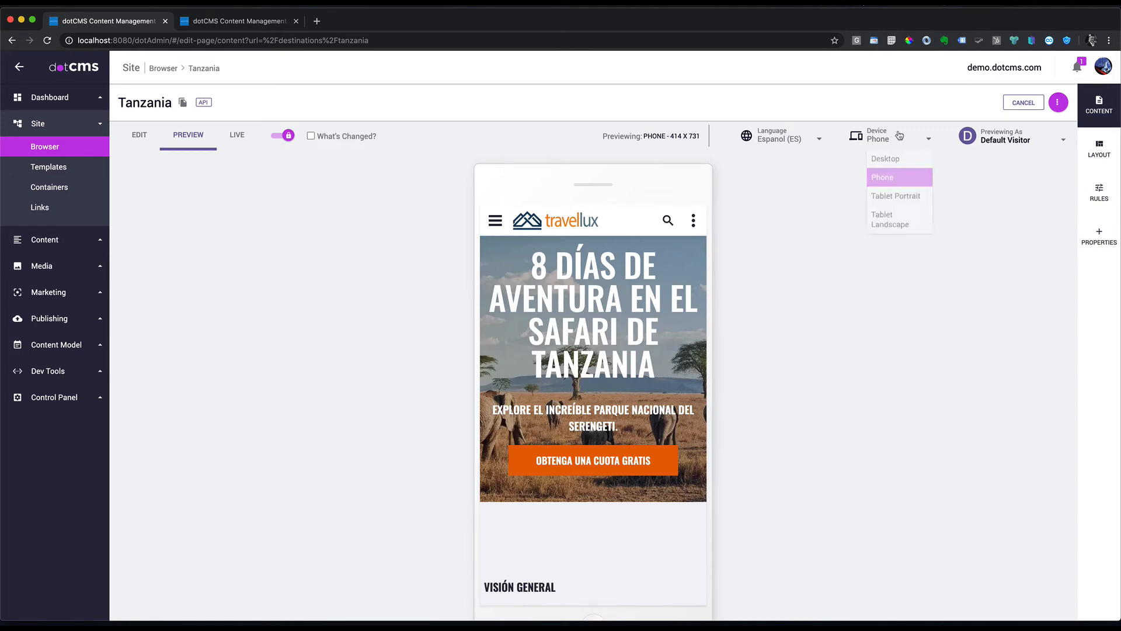
# Step: Preview the Tanzania page at tablet portrait size and scroll through it
pyautogui.click(899, 194)
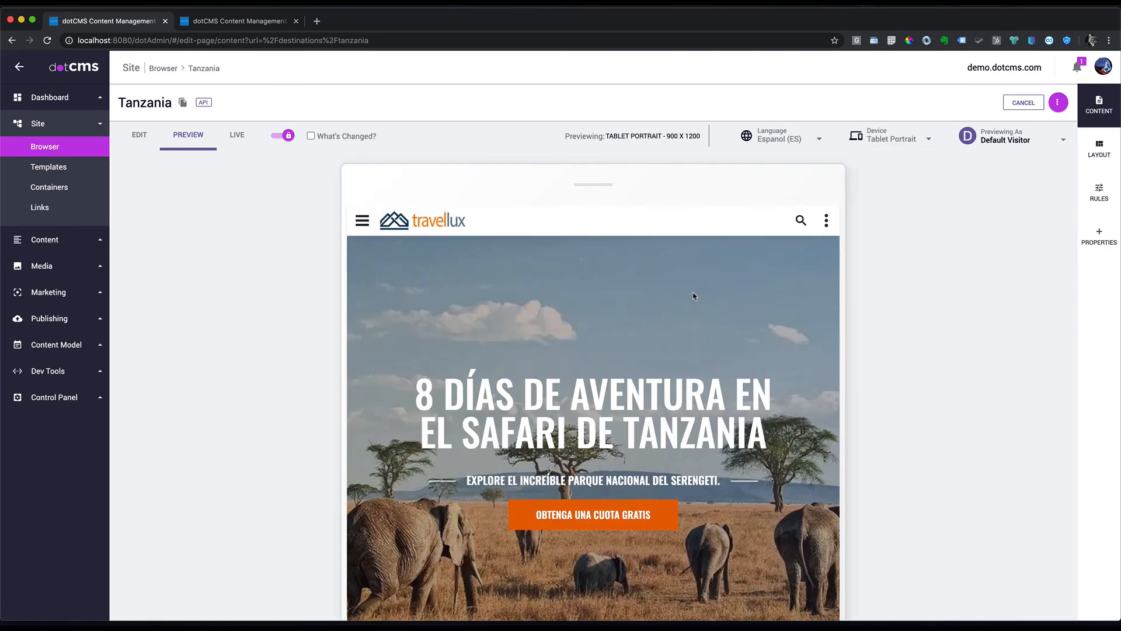
pyautogui.scroll(-4, 694, 296)
pyautogui.scroll(3, 694, 293)
pyautogui.scroll(-10, 694, 293)
pyautogui.scroll(2, 694, 297)
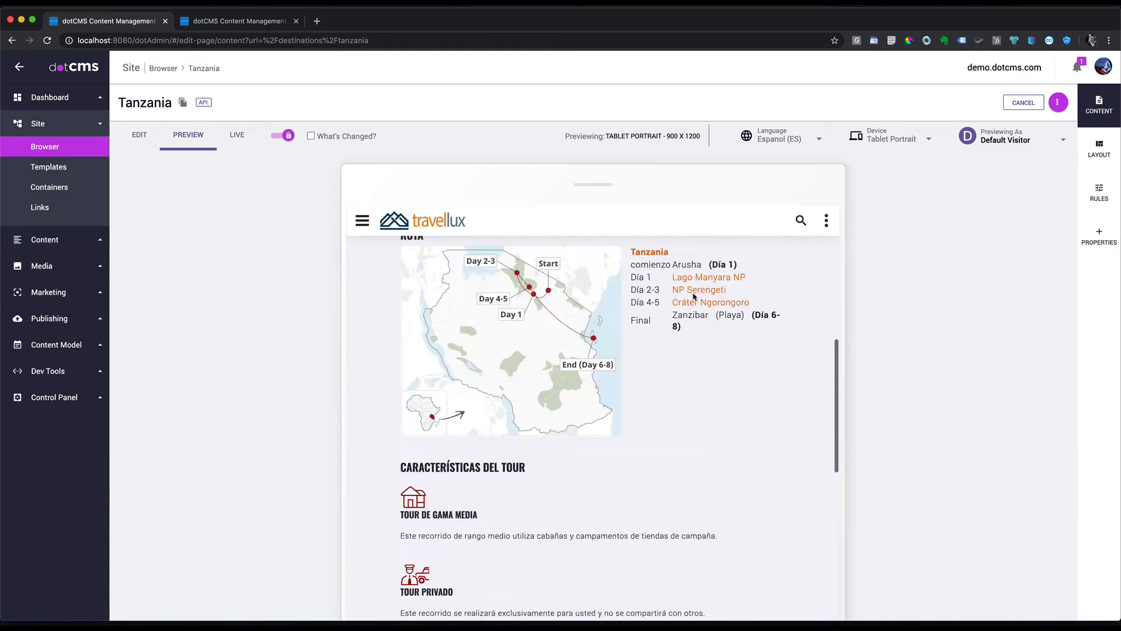
pyautogui.scroll(9, 695, 297)
# Step: Switch the preview language to English (US) and the device to Desktop
pyautogui.click(806, 140)
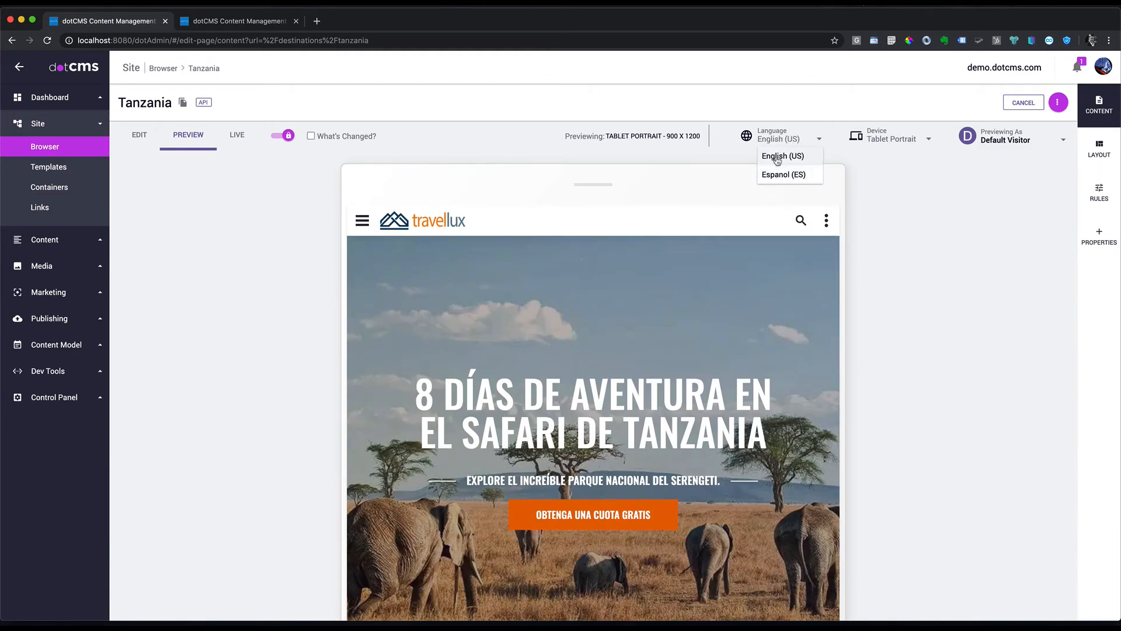
pyautogui.click(779, 155)
pyautogui.scroll(-9, 751, 256)
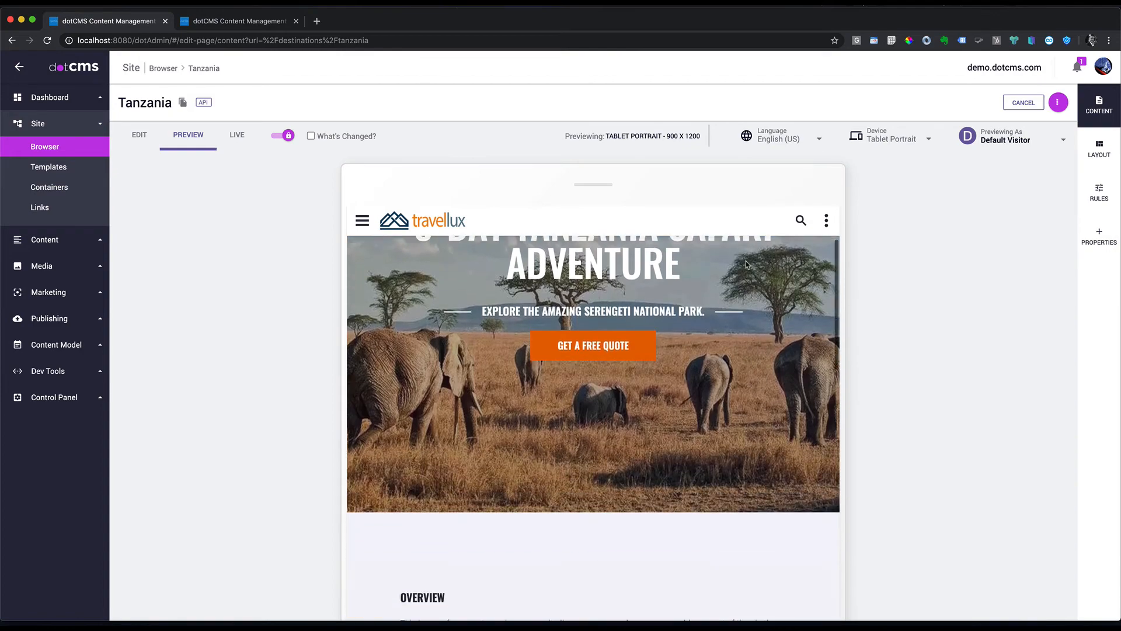
pyautogui.scroll(-5, 745, 265)
pyautogui.scroll(10, 745, 266)
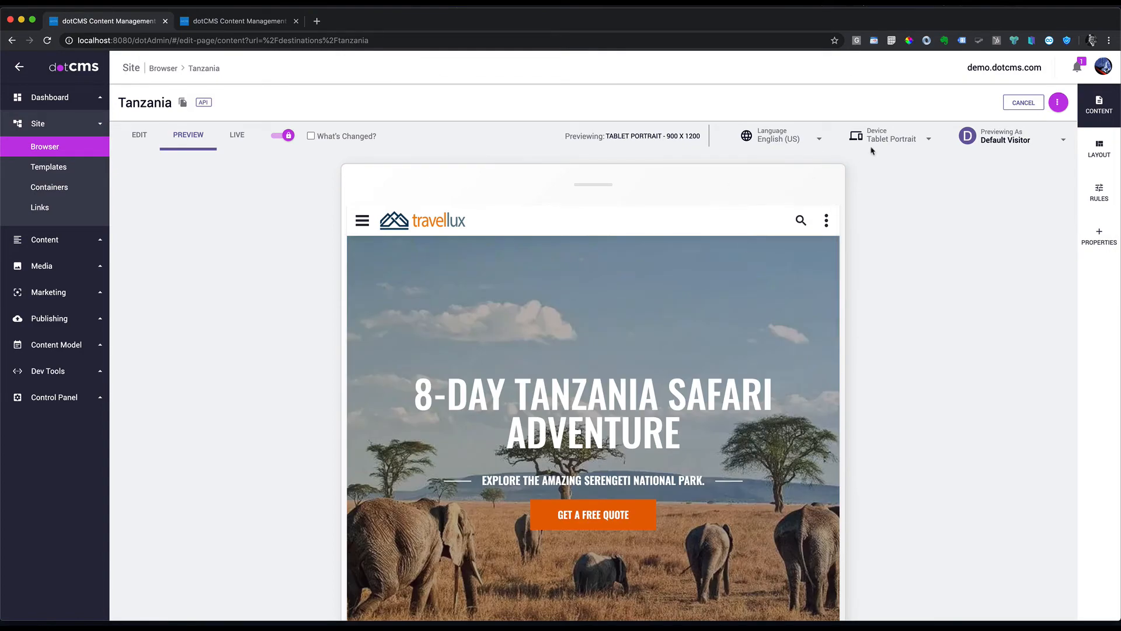
pyautogui.click(894, 138)
pyautogui.click(891, 157)
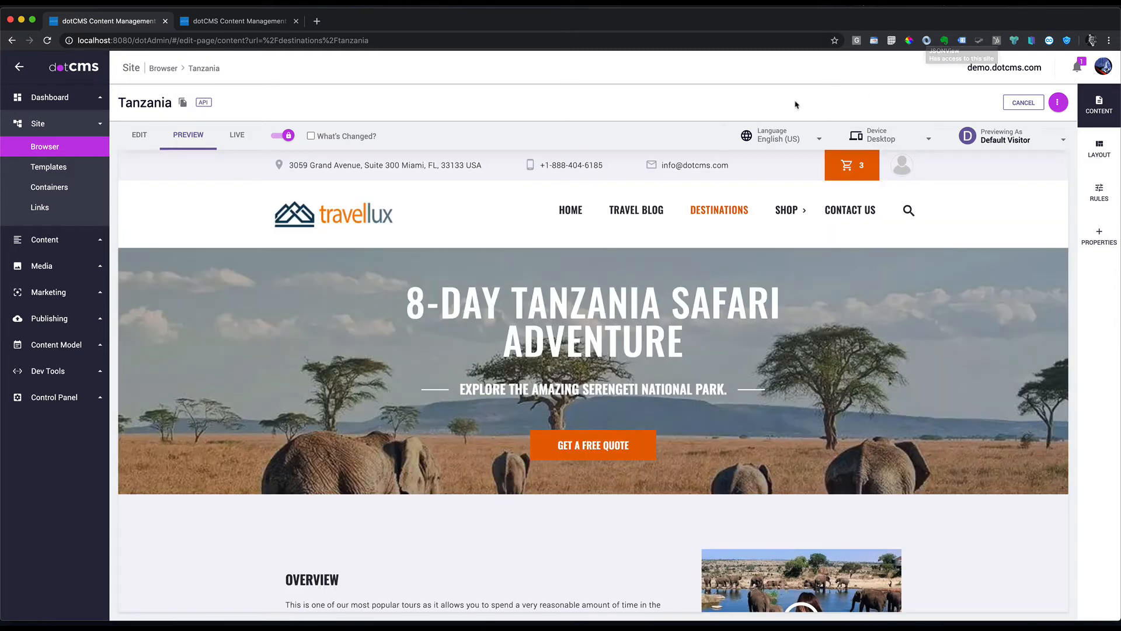
# Step: Put the Tanzania page into edit mode and scroll over its outlined containers
pyautogui.click(138, 134)
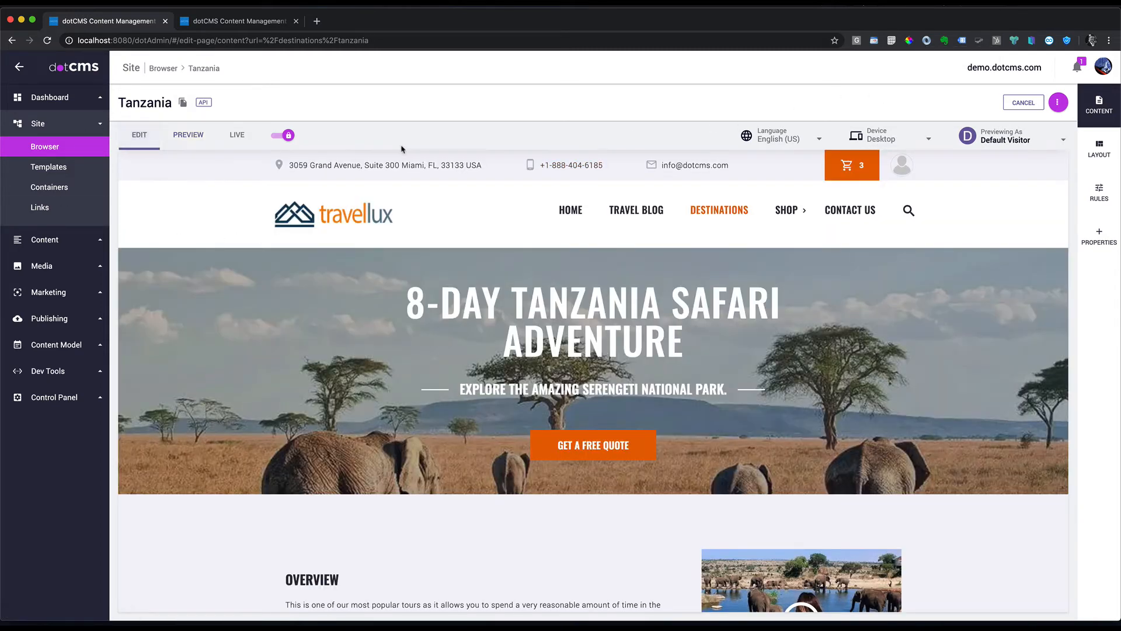
pyautogui.scroll(-5, 702, 331)
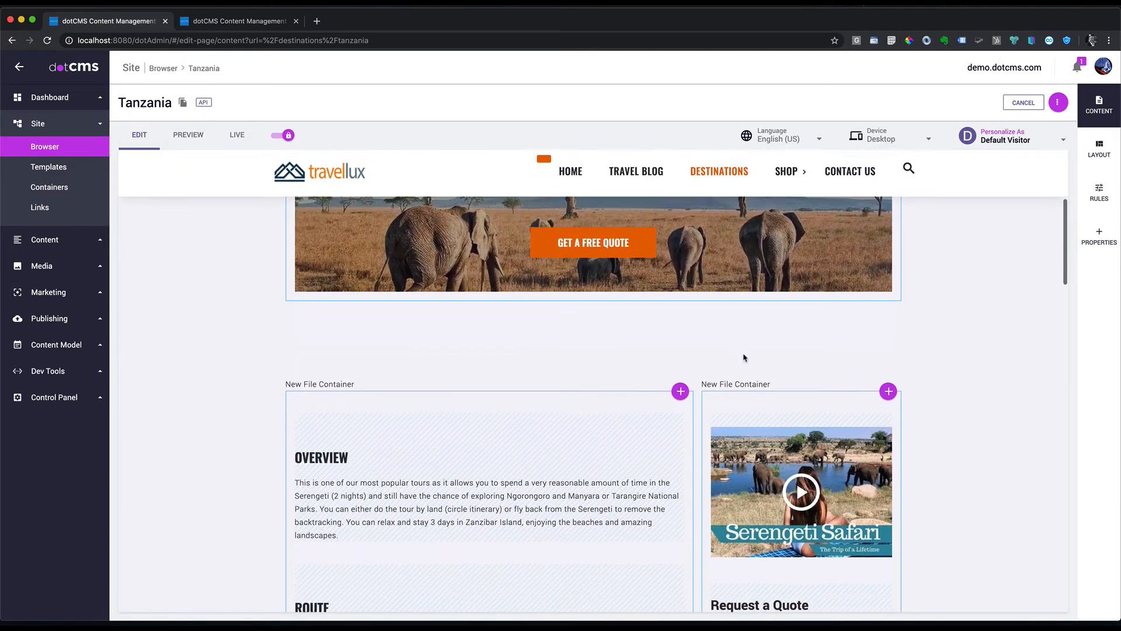
pyautogui.scroll(-4, 702, 331)
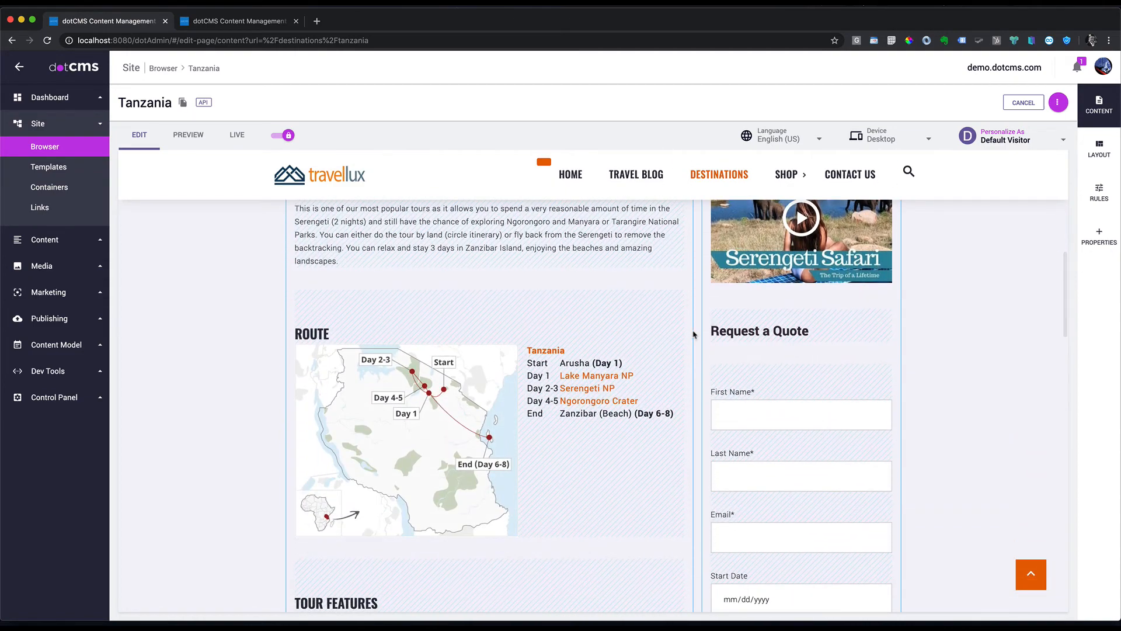
pyautogui.scroll(10, 694, 333)
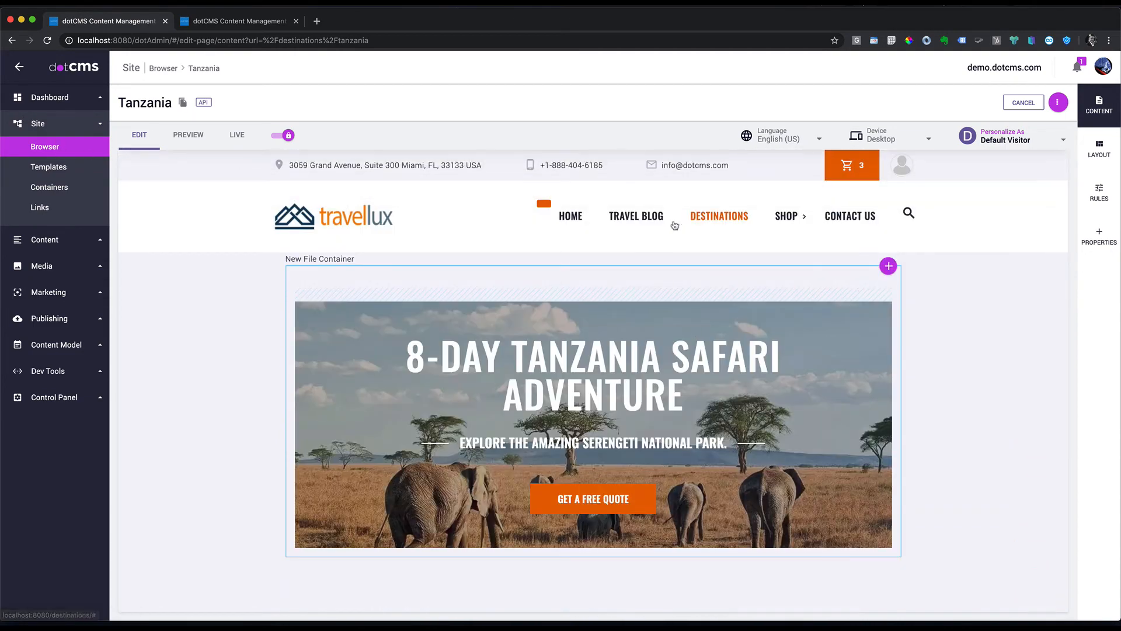
# Step: Open the site-root index page, preview it as Safari Enthusiast, and switch to edit mode
pyautogui.click(59, 149)
pyautogui.click(171, 109)
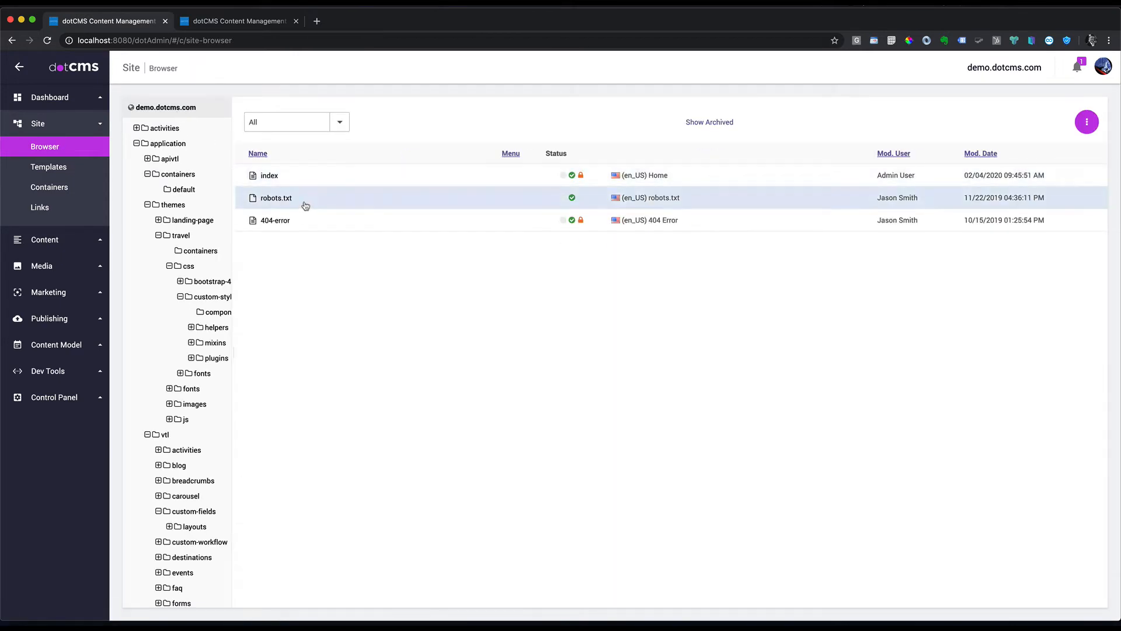
pyautogui.click(268, 175)
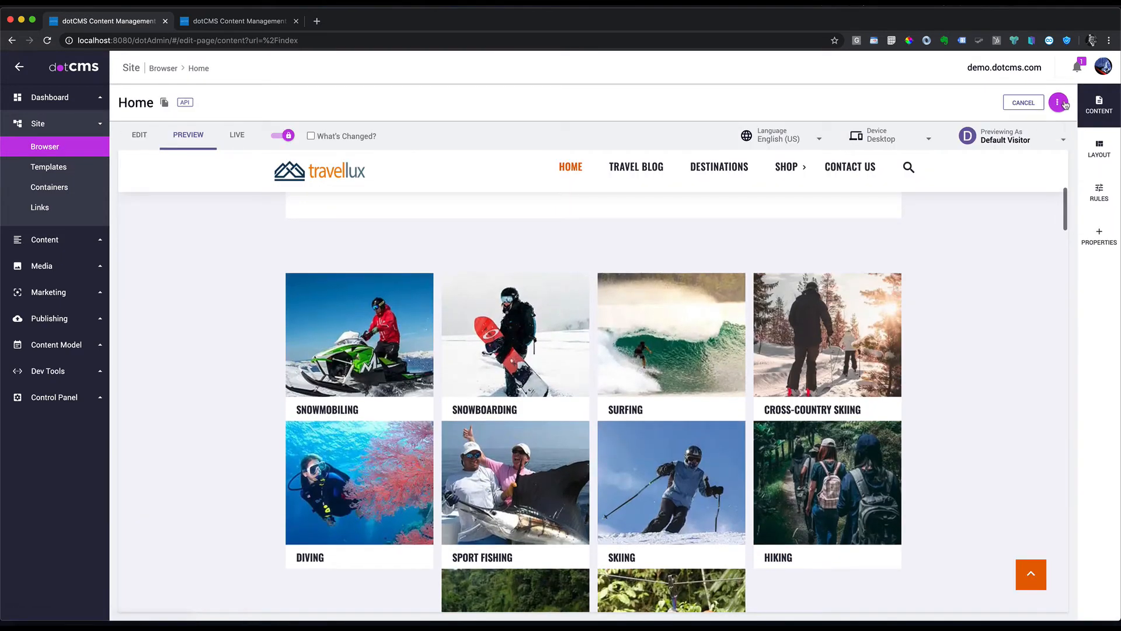
pyautogui.click(1062, 141)
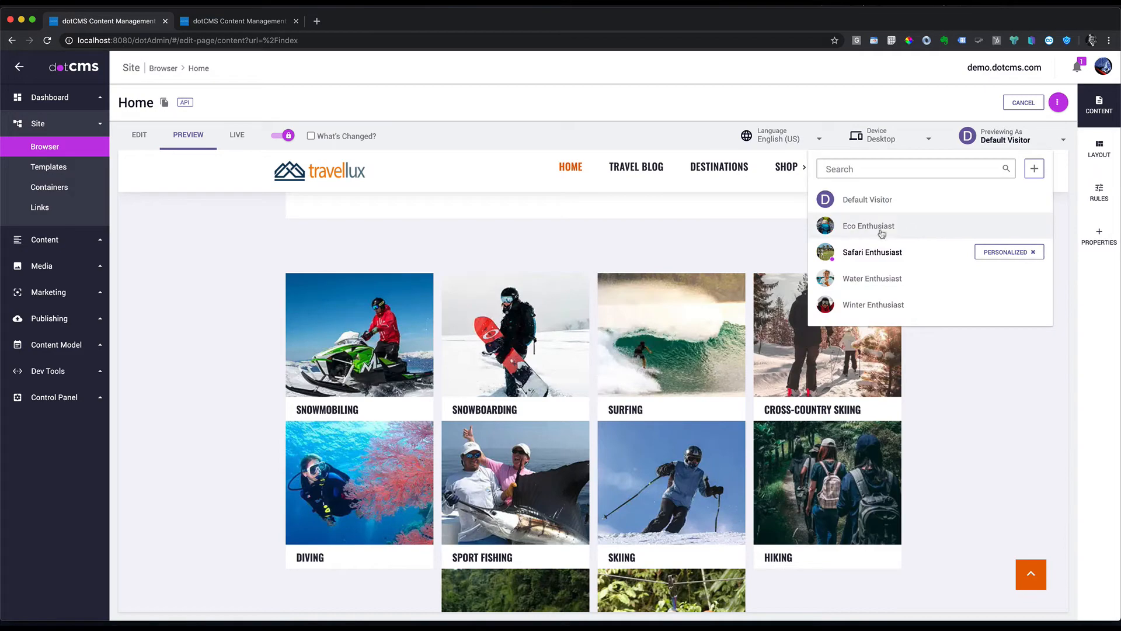
pyautogui.click(876, 254)
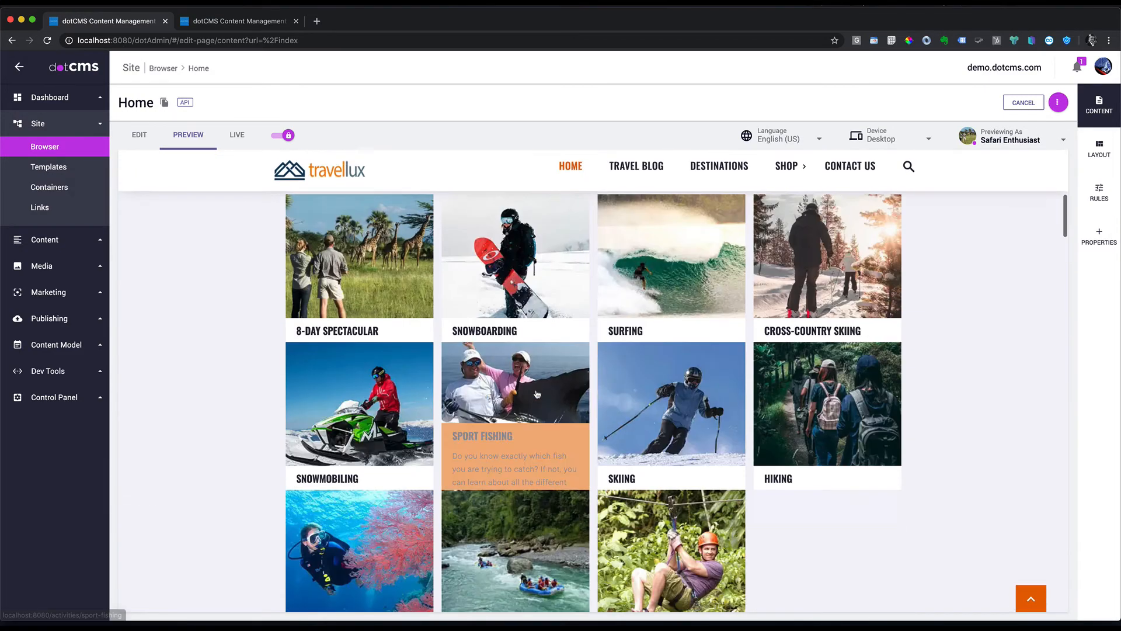
pyautogui.click(151, 144)
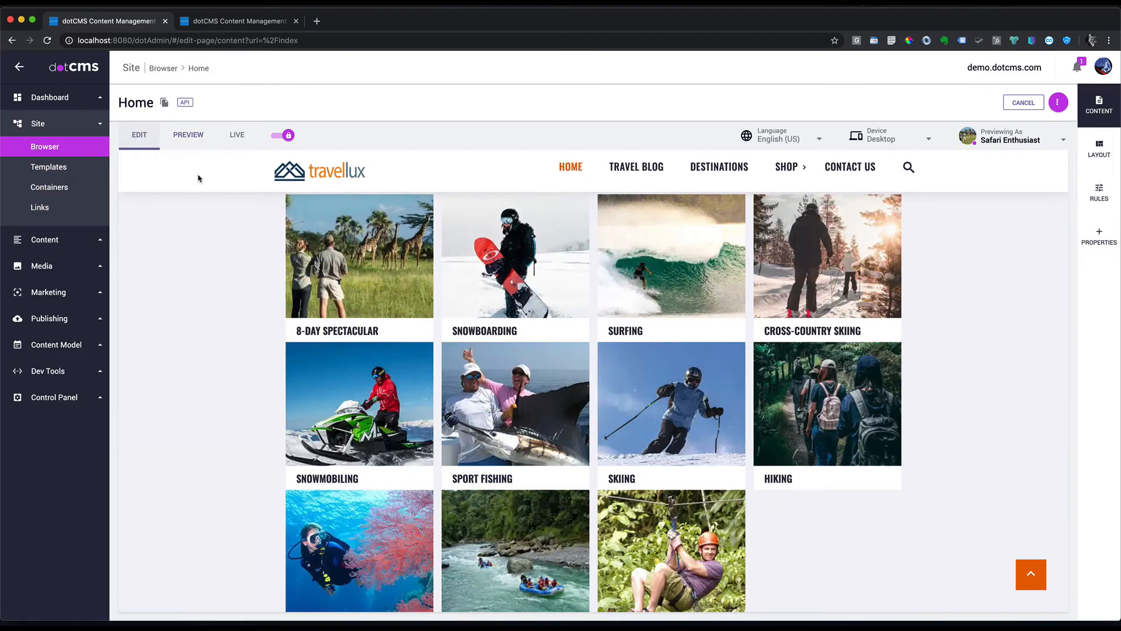
pyautogui.scroll(-6, 480, 483)
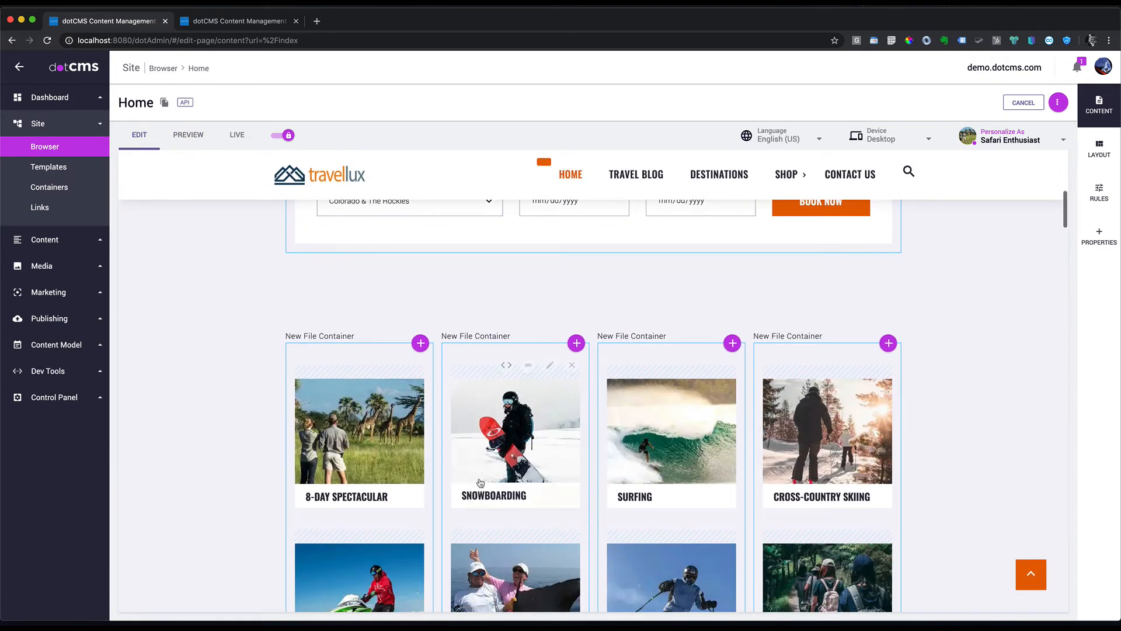
# Step: Open the 8-Day Spectacular activity's edit form and inspect its image alt tag and SEO Title
pyautogui.click(395, 367)
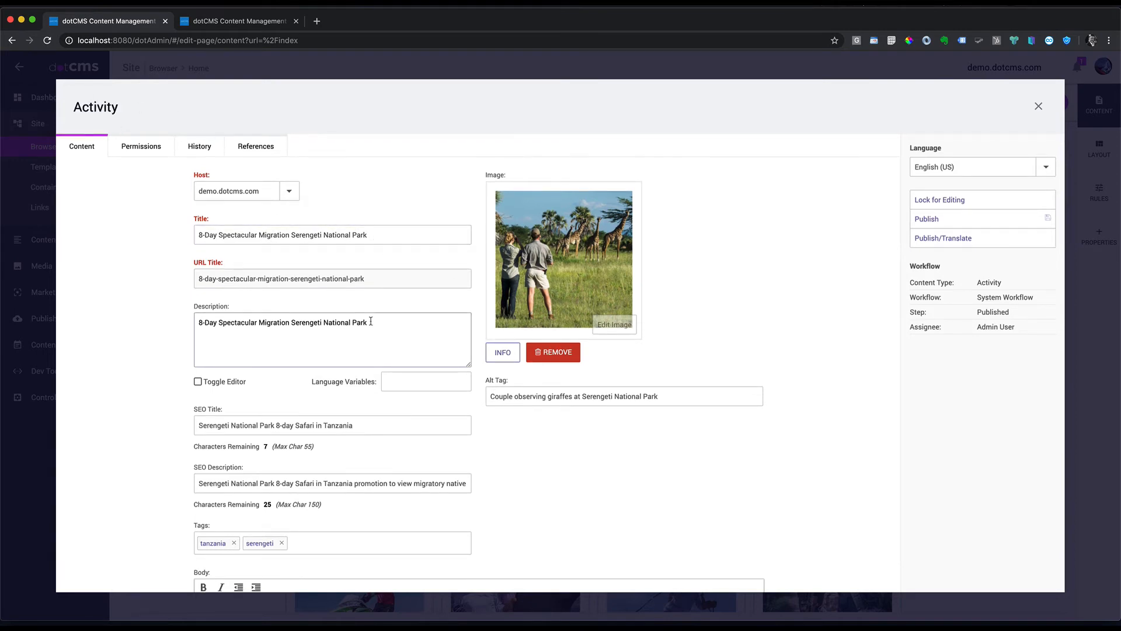
pyautogui.scroll(-2, 303, 392)
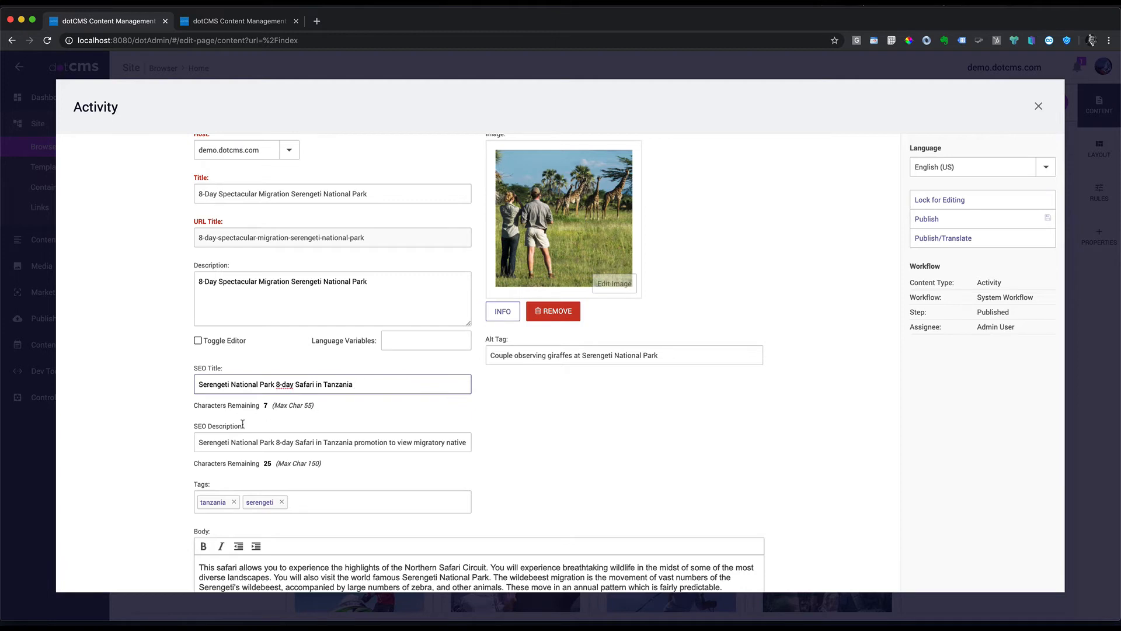
pyautogui.moveTo(660, 355); pyautogui.dragTo(485, 357)
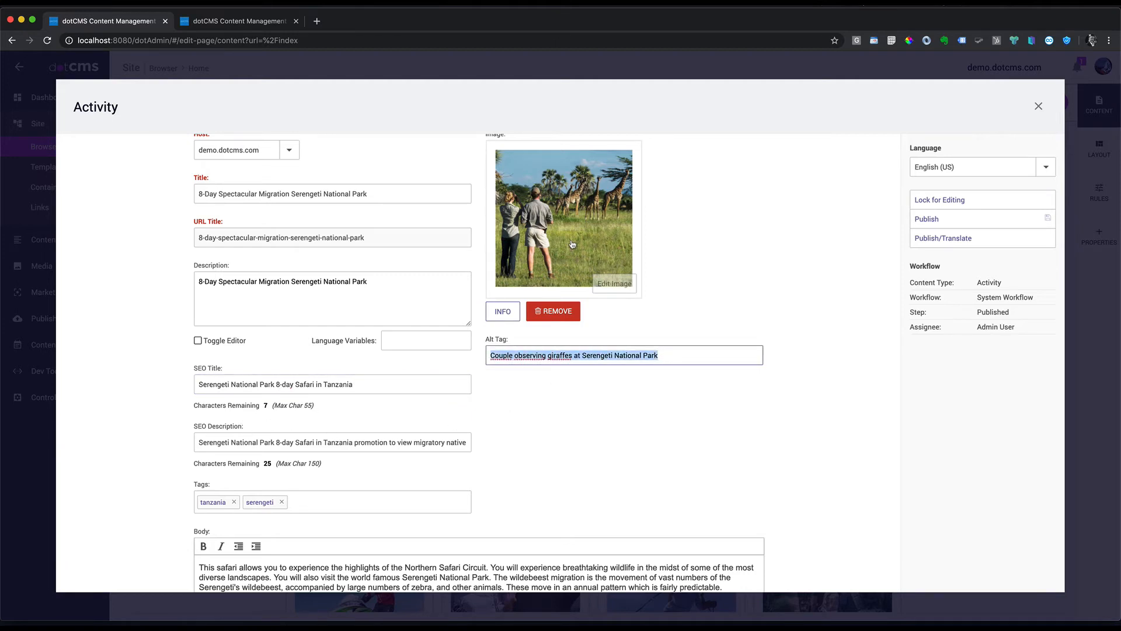
pyautogui.scroll(1, 546, 169)
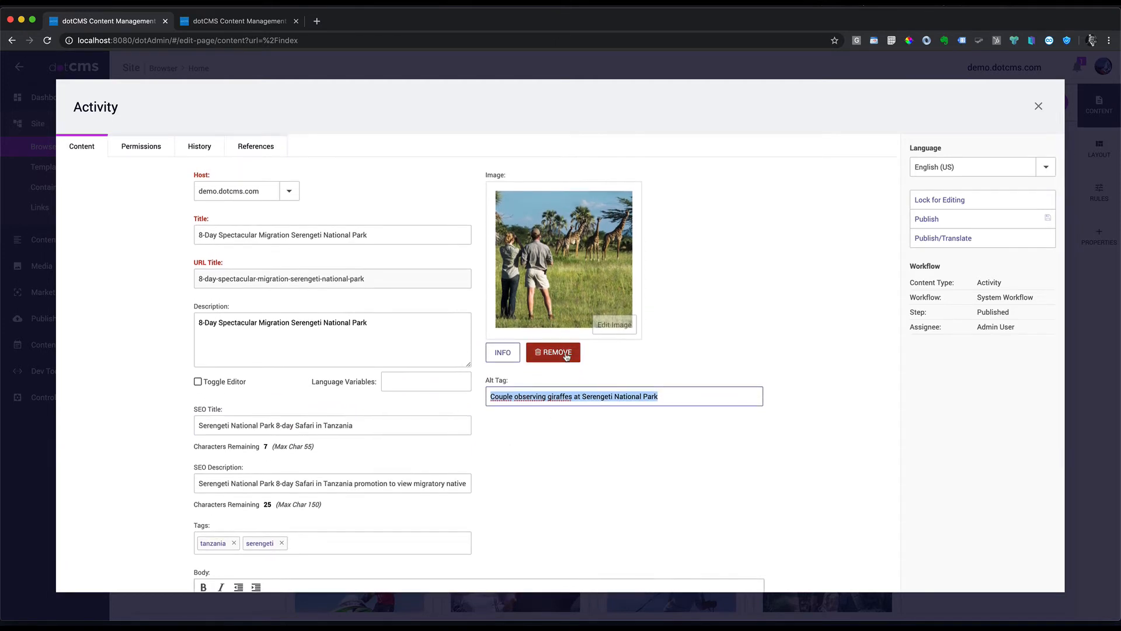
pyautogui.scroll(-1, 377, 475)
pyautogui.click(372, 406)
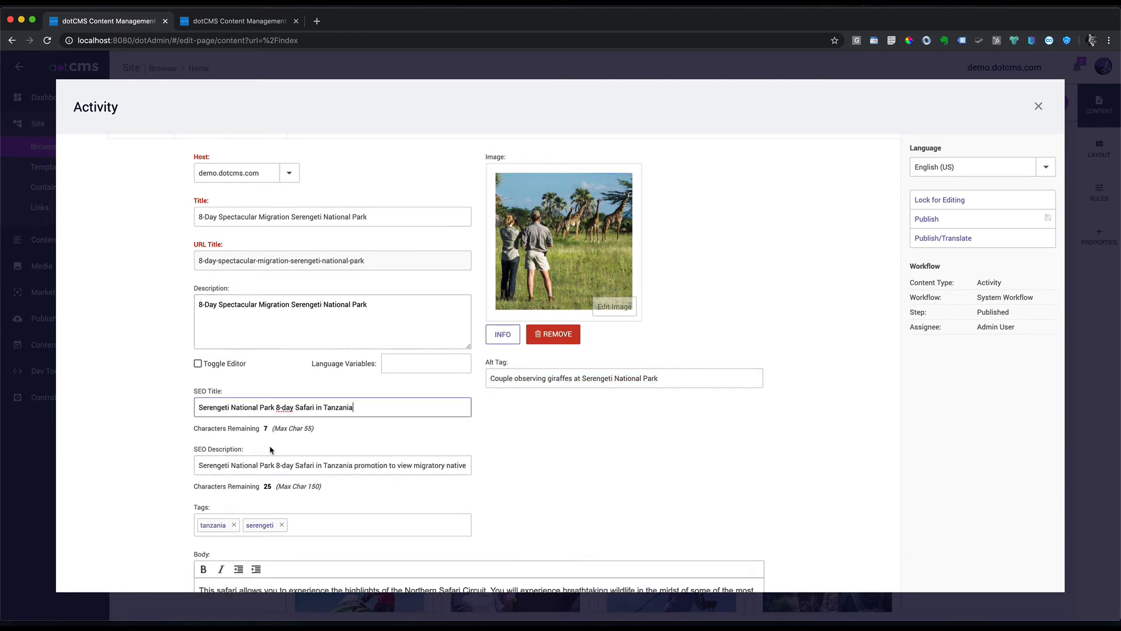
pyautogui.moveTo(218, 394); pyautogui.dragTo(191, 394)
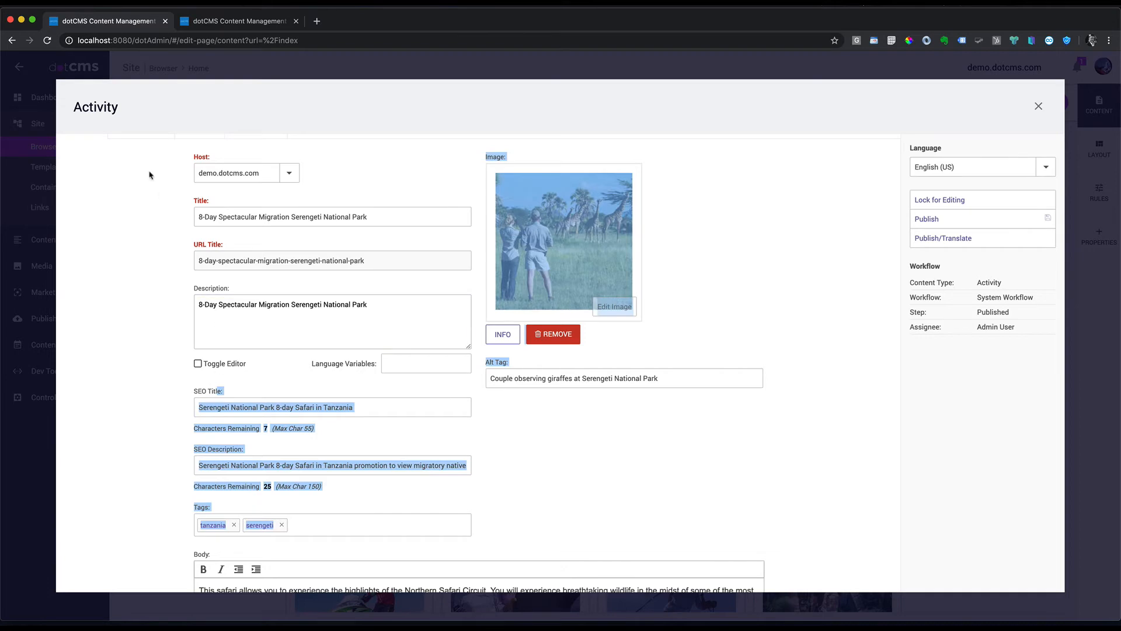
pyautogui.click(397, 409)
pyautogui.click(309, 429)
pyautogui.click(368, 406)
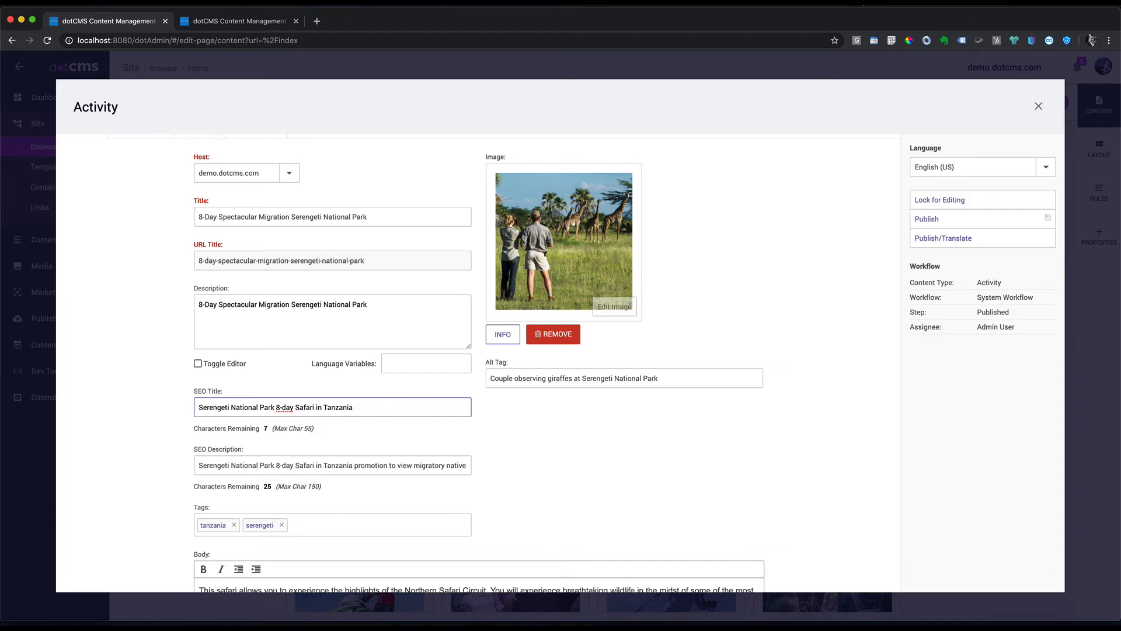
# Step: Type test characters at the end of the SEO Description, then delete them again
pyautogui.moveTo(276, 466); pyautogui.dragTo(466, 465)
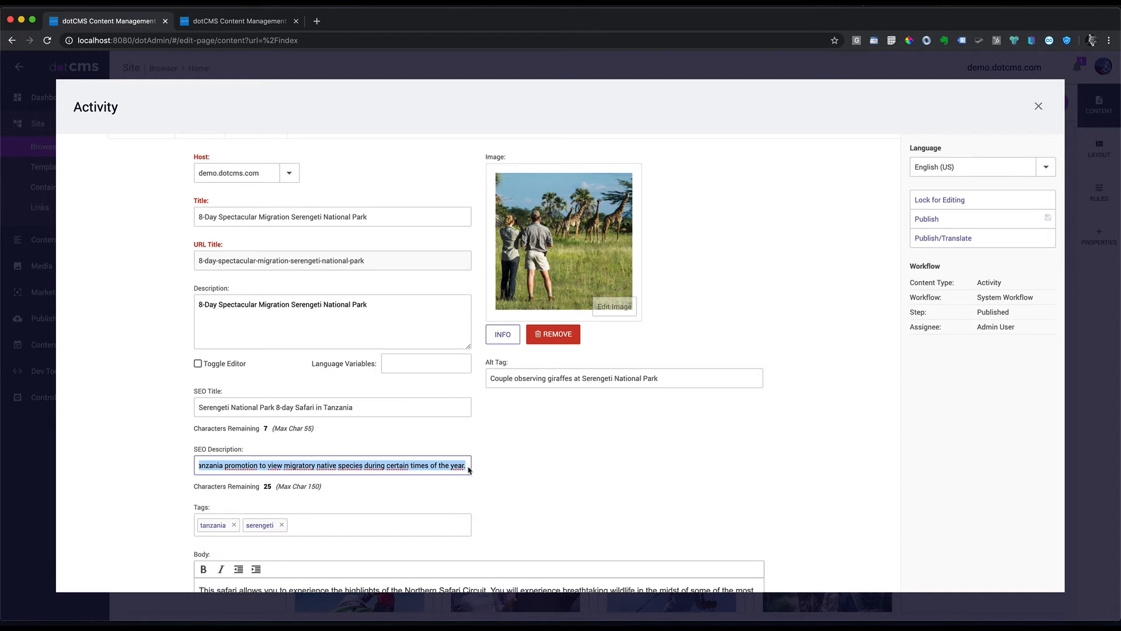
pyautogui.click(465, 466)
pyautogui.write('dsfasdfas')
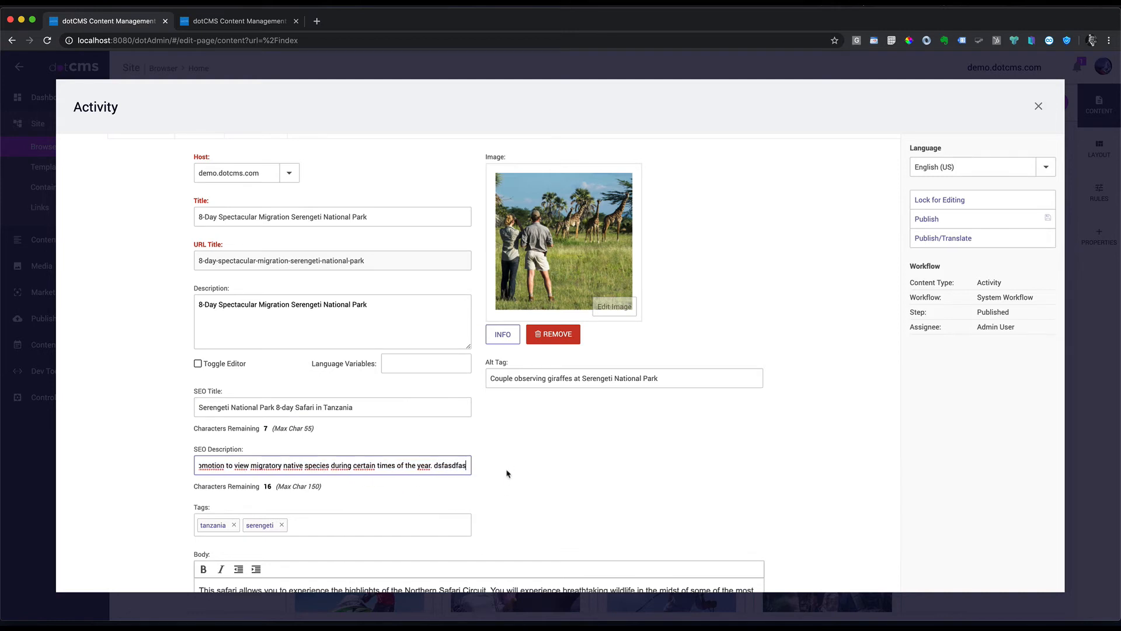
pyautogui.click(556, 378)
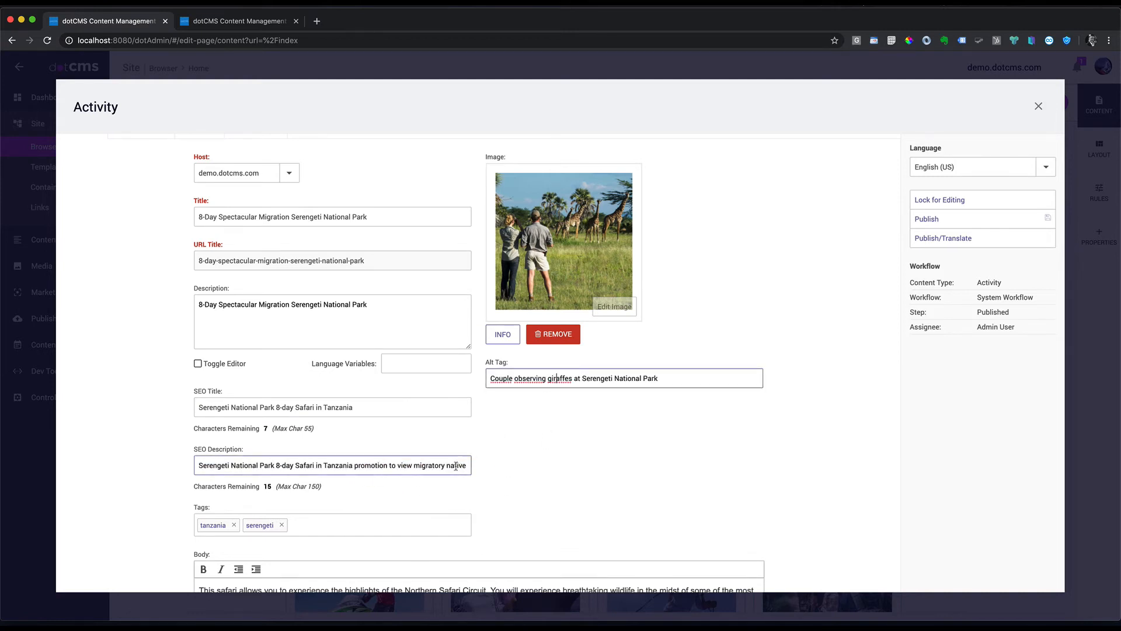
pyautogui.moveTo(465, 465)
pyautogui.mouseDown()
pyautogui.moveTo(448, 465)
pyautogui.moveTo(470, 465)
pyautogui.mouseUp()
pyautogui.click(437, 466)
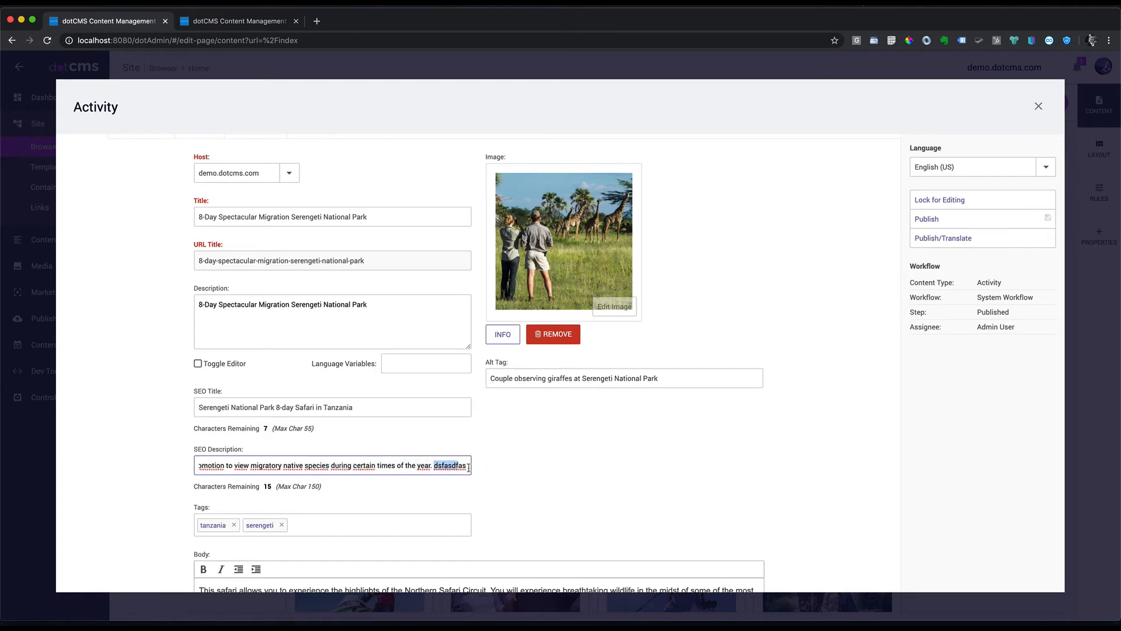
pyautogui.press('BackSpace')
pyautogui.press('BackSpace')
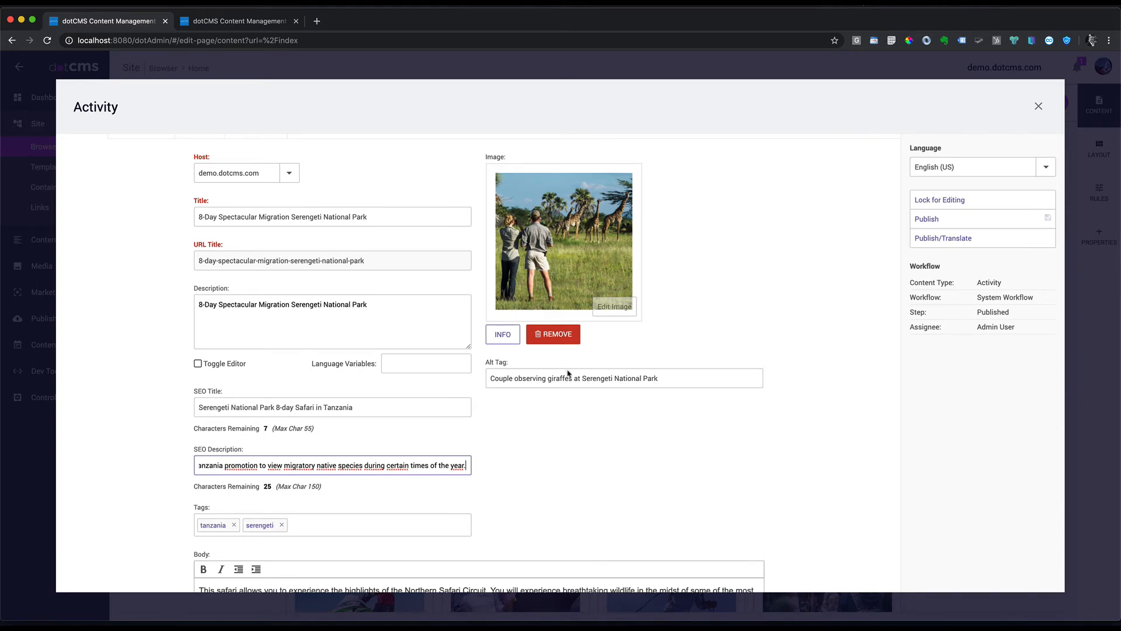
pyautogui.scroll(-5, 401, 507)
pyautogui.scroll(6, 387, 511)
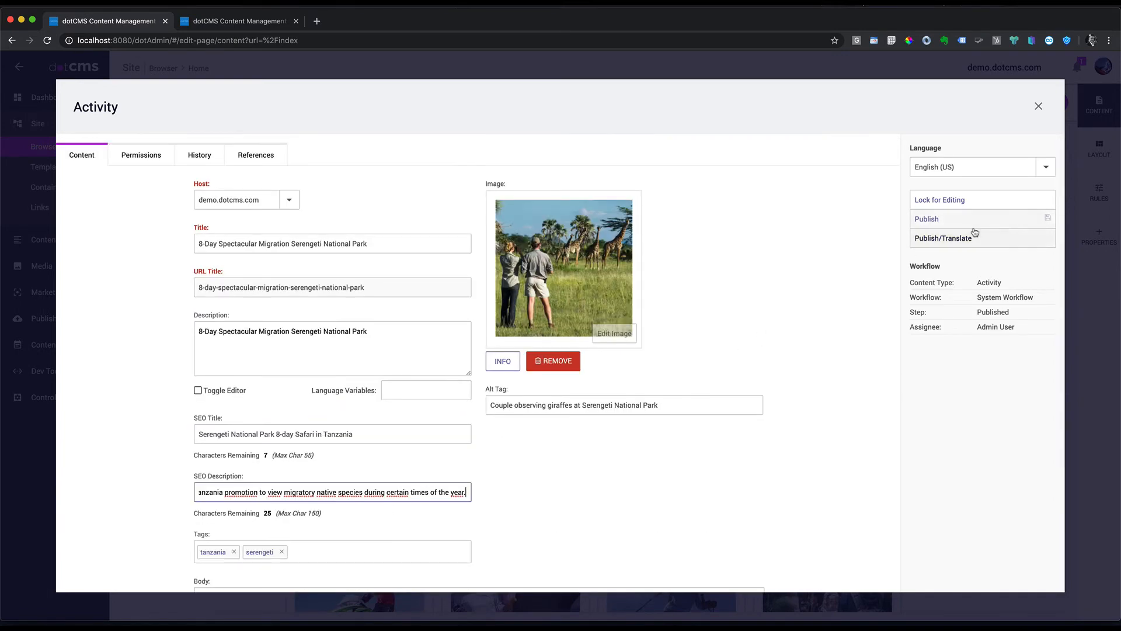
# Step: Lock, publish and close the 8-Day Spectacular activity, then open the Home page's properties
pyautogui.click(952, 199)
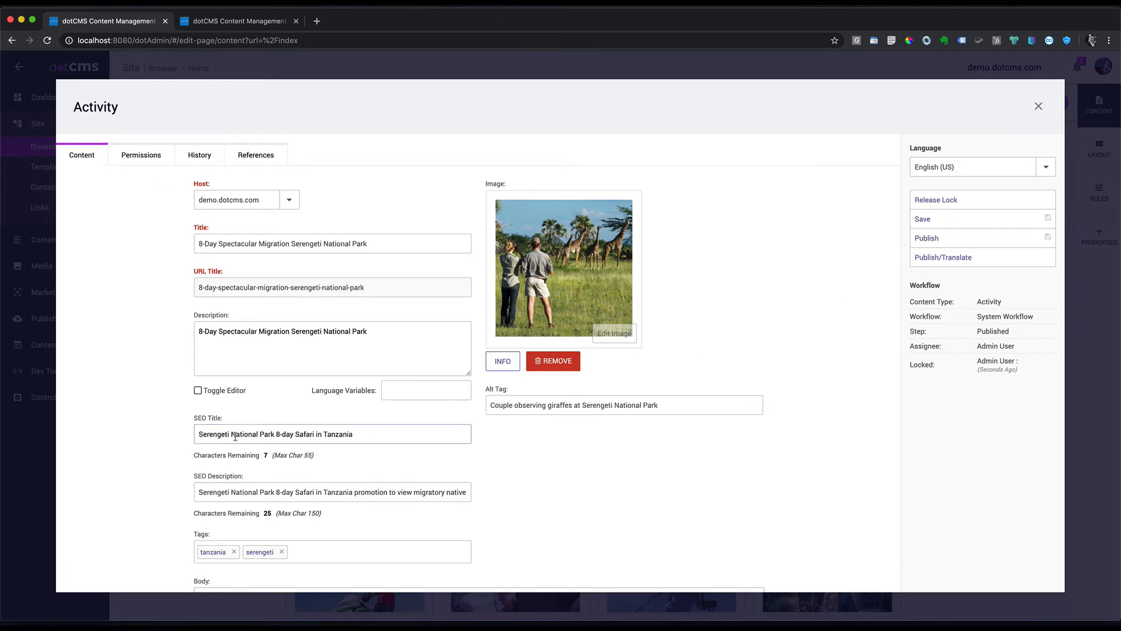
pyautogui.scroll(-3, 280, 496)
pyautogui.scroll(2, 281, 495)
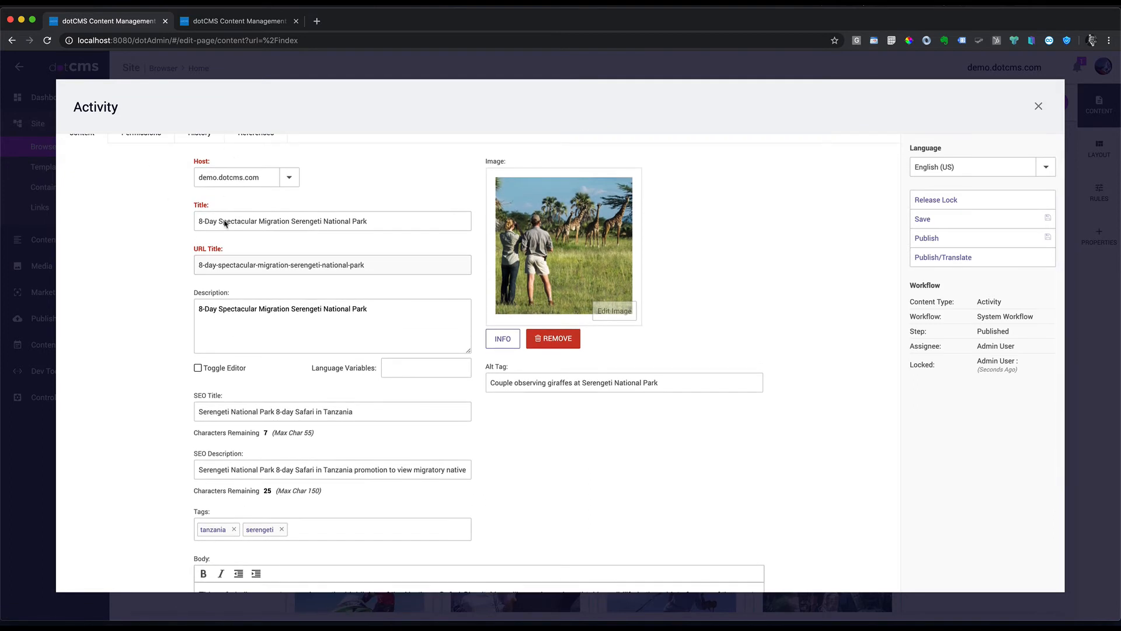
pyautogui.scroll(1, 263, 245)
pyautogui.click(957, 237)
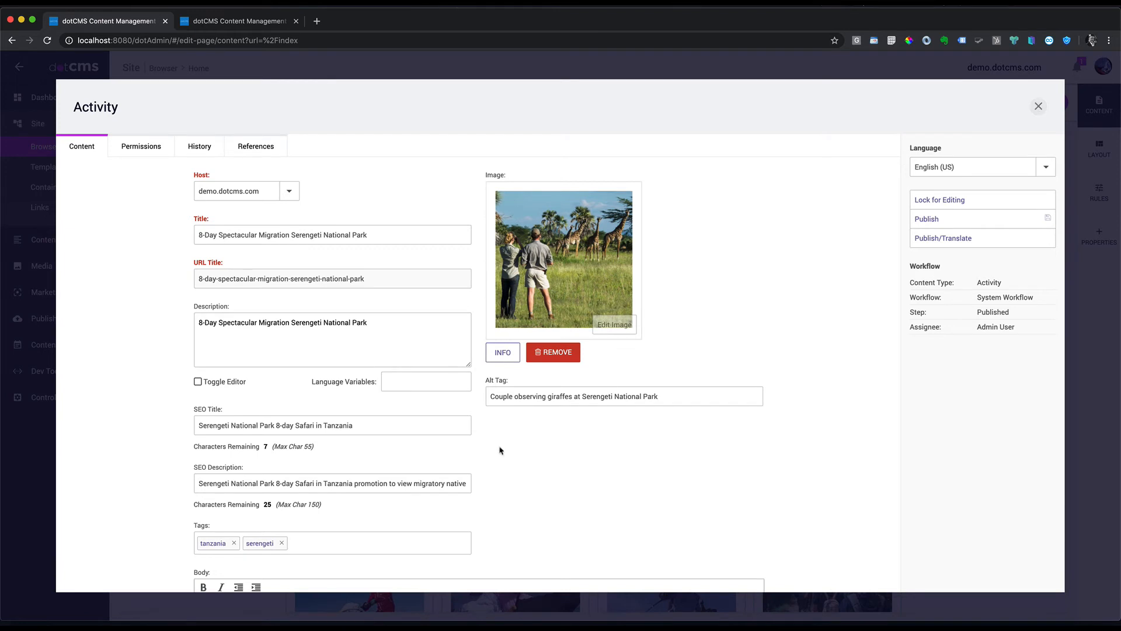
pyautogui.click(1039, 108)
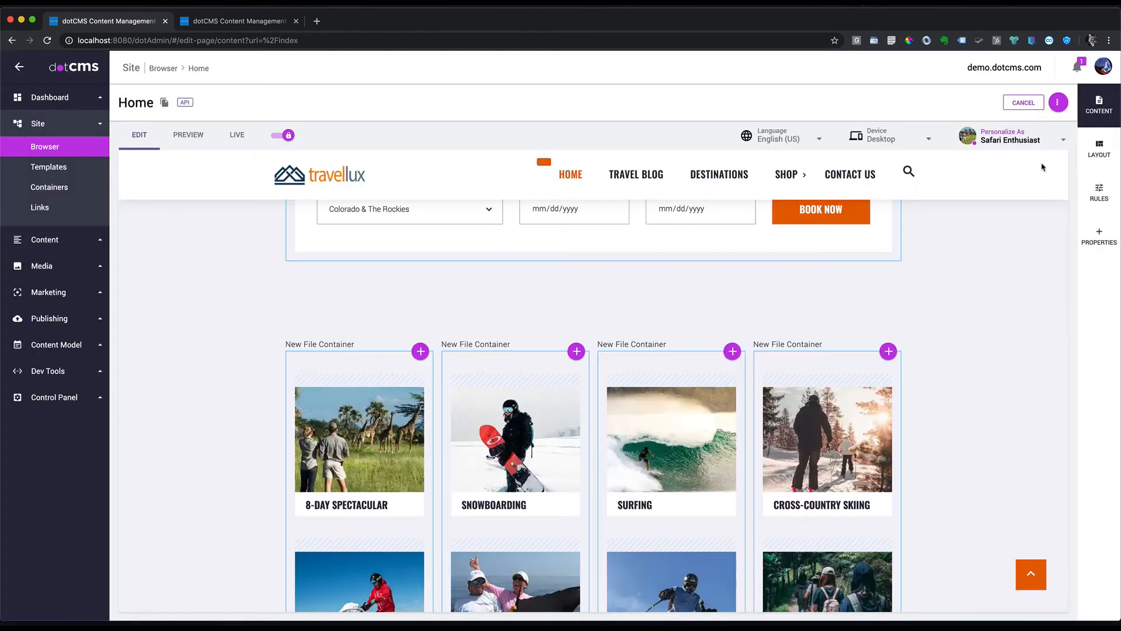
pyautogui.click(1100, 234)
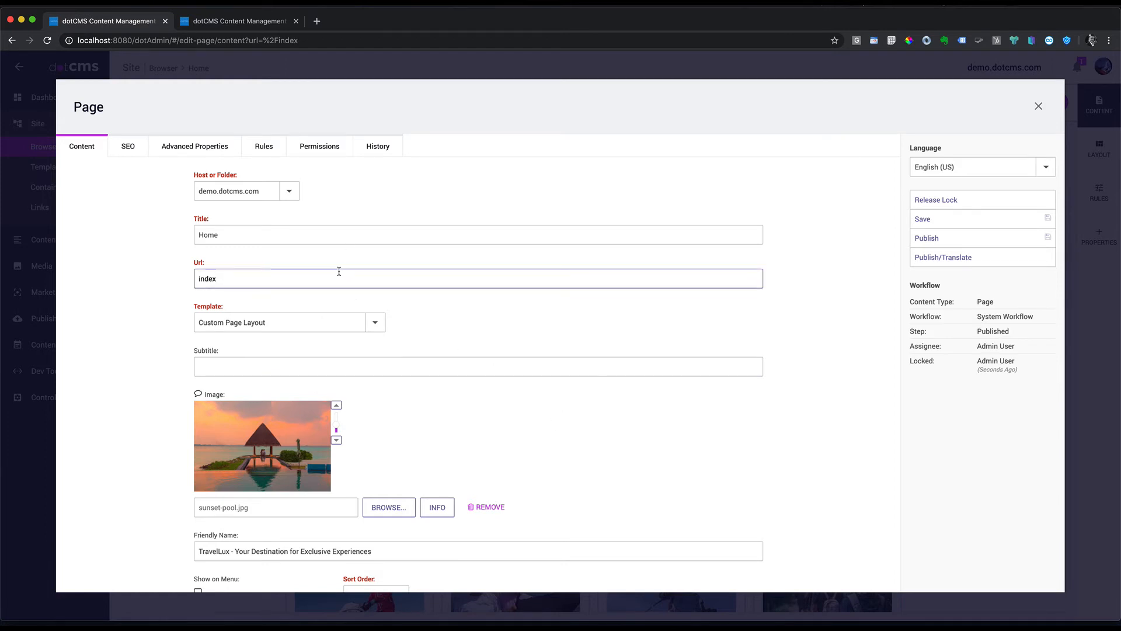
# Step: Review the Home page's SEO tab, then its Advanced Properties showing Cache TTL 0
pyautogui.click(131, 147)
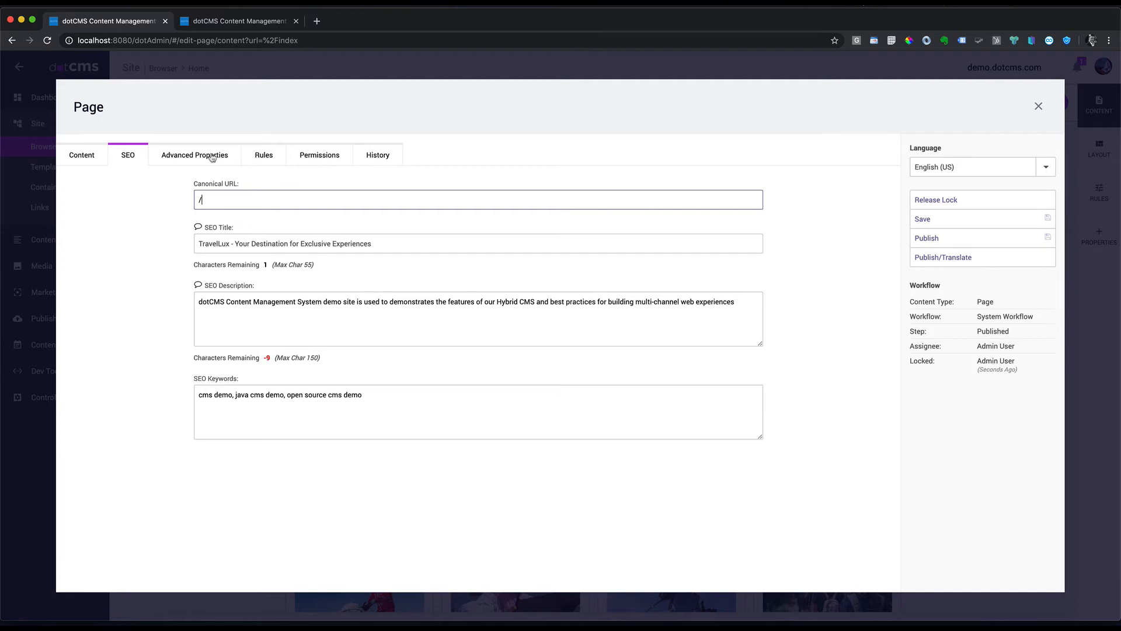
pyautogui.click(187, 154)
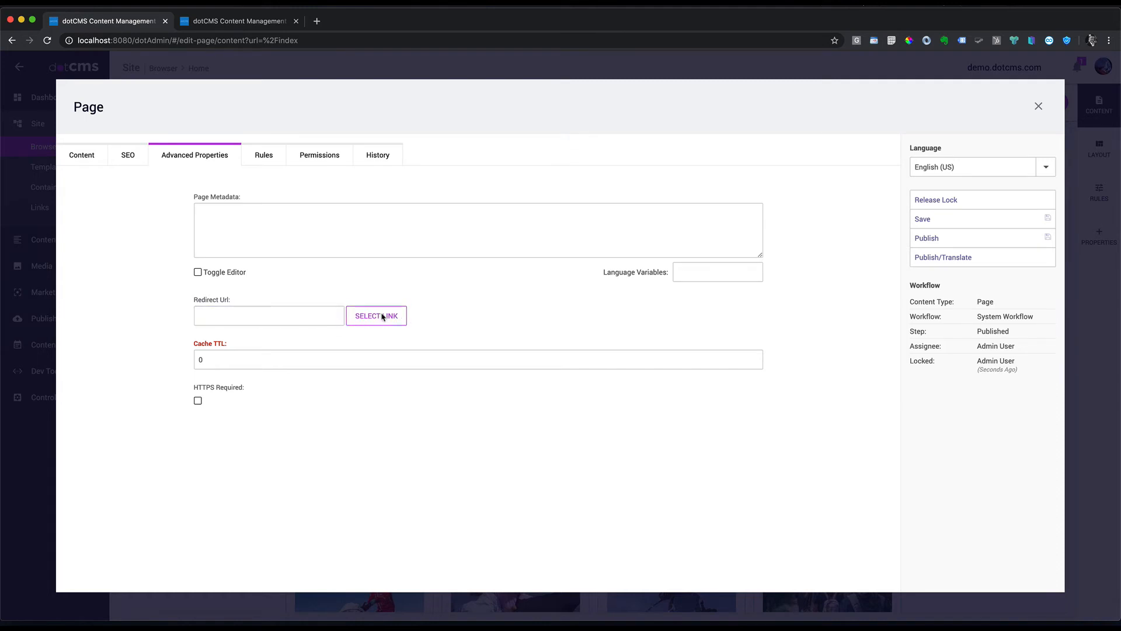
# Step: Browse the demo.dotcms.com blog folder for a link, cancel without choosing, and return to SEO settings
pyautogui.click(362, 322)
pyautogui.click(120, 205)
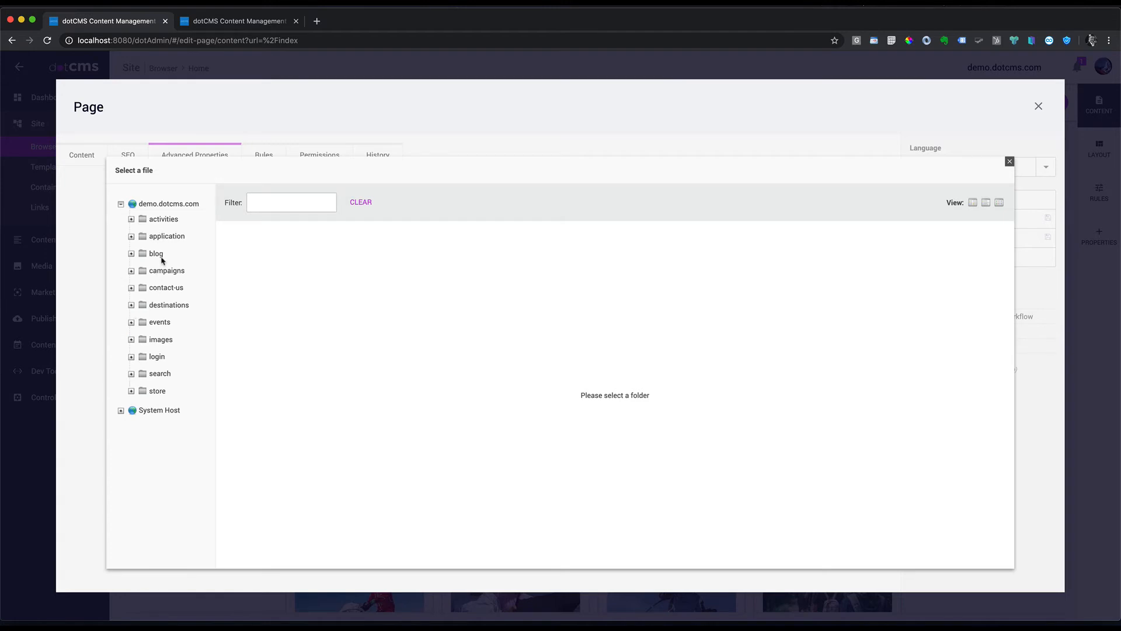
pyautogui.click(157, 255)
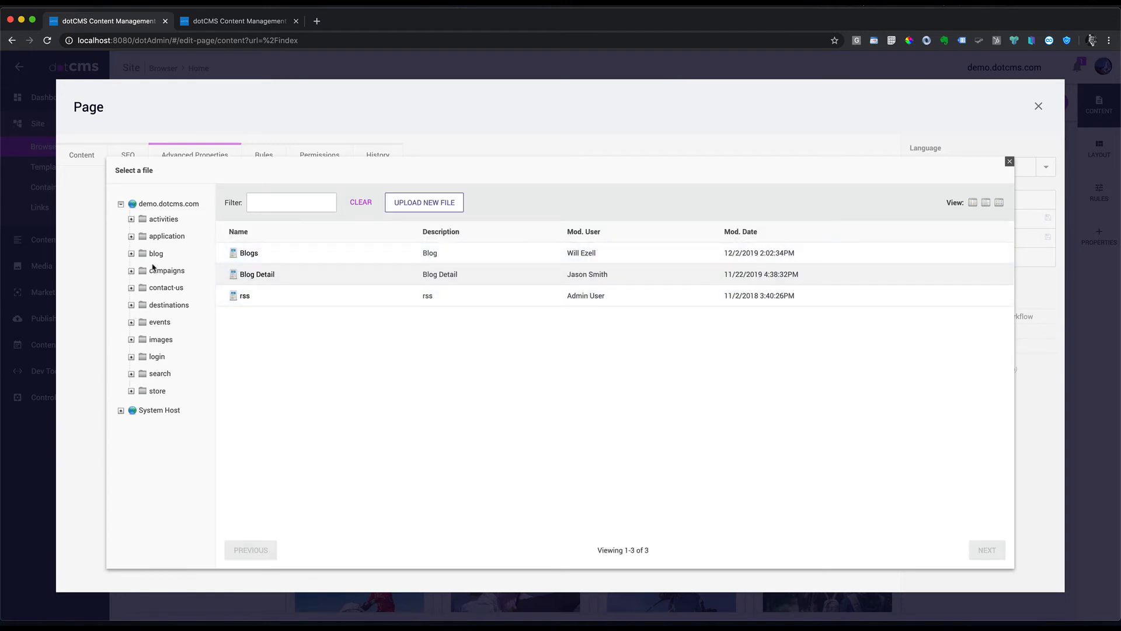
pyautogui.click(1010, 161)
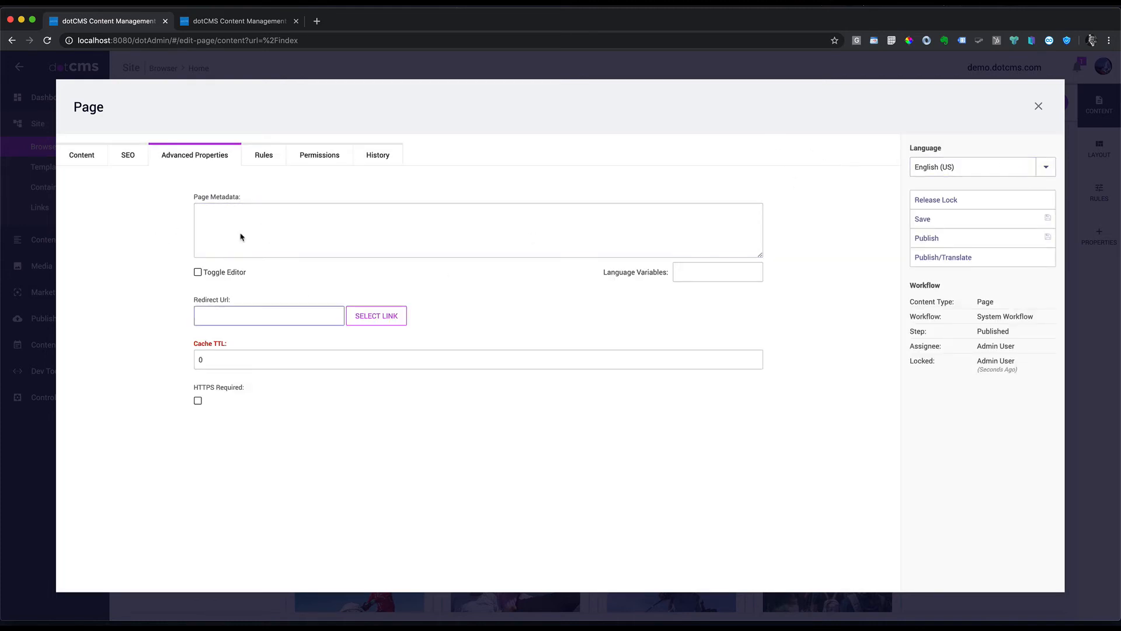
pyautogui.click(126, 153)
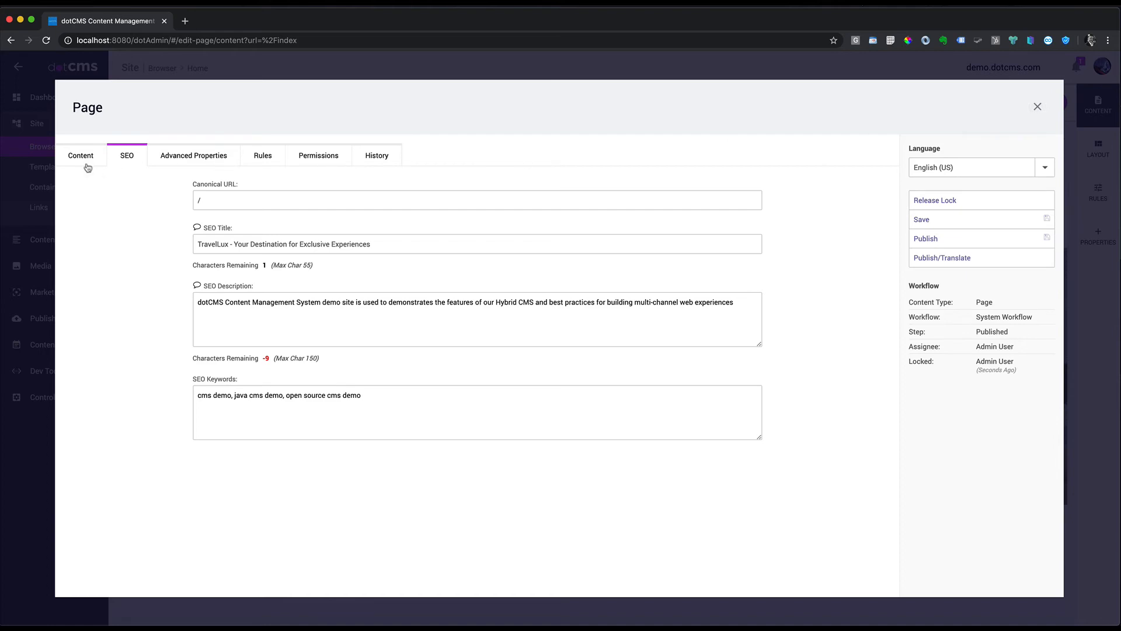
# Step: Close the Home page properties and confirm localhost:8080/safari returns a 404 in the incognito window
pyautogui.click(1038, 106)
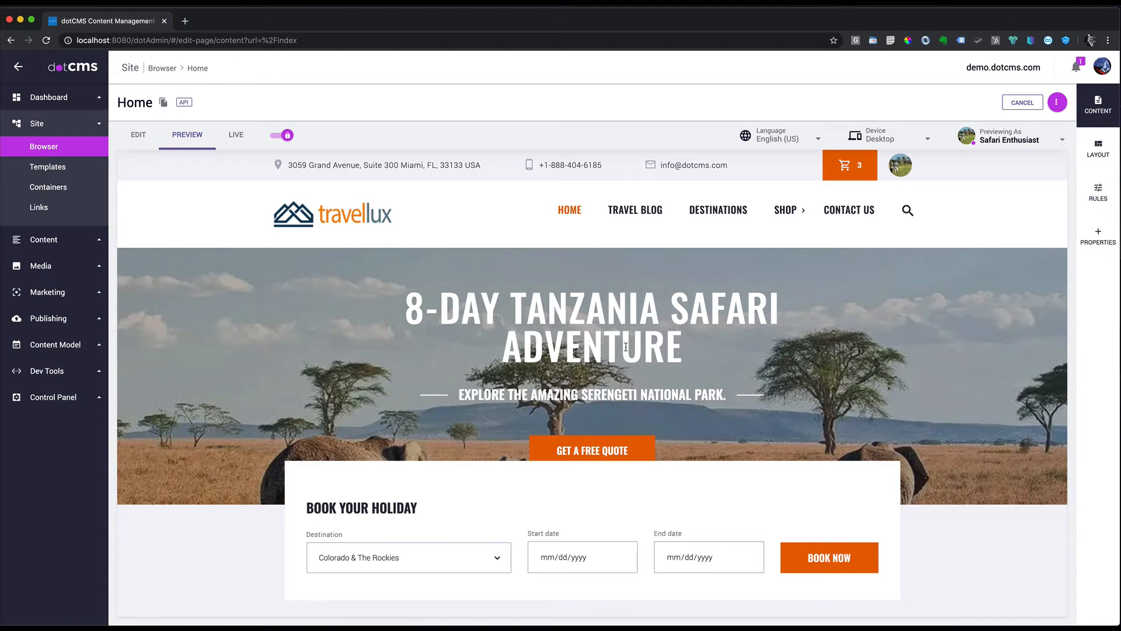
pyautogui.press('super+grave')
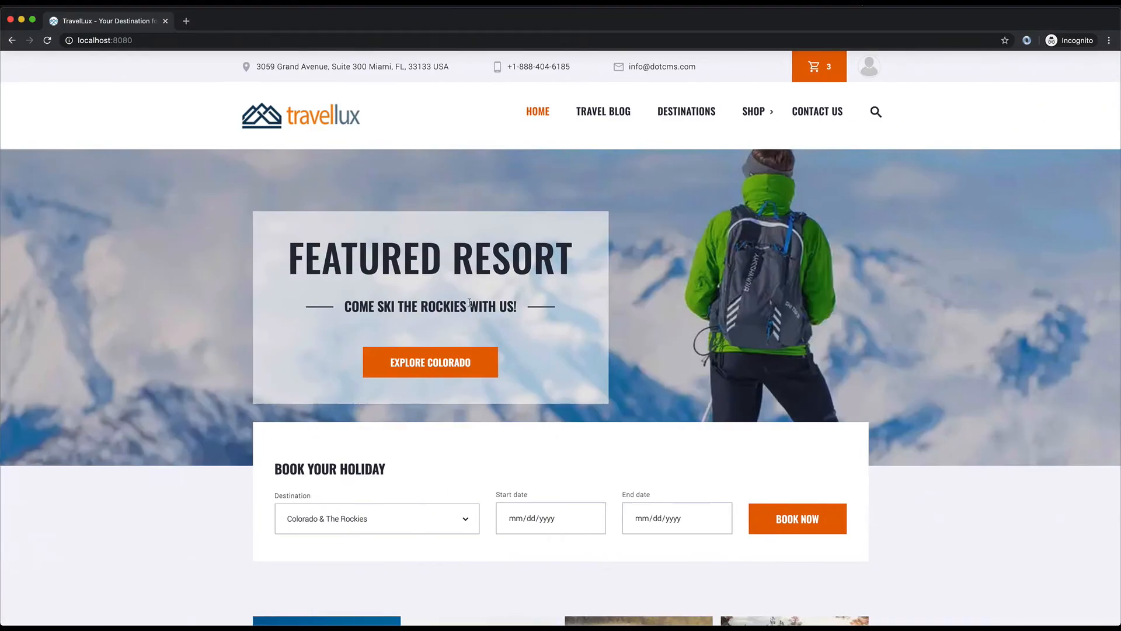
pyautogui.click(185, 40)
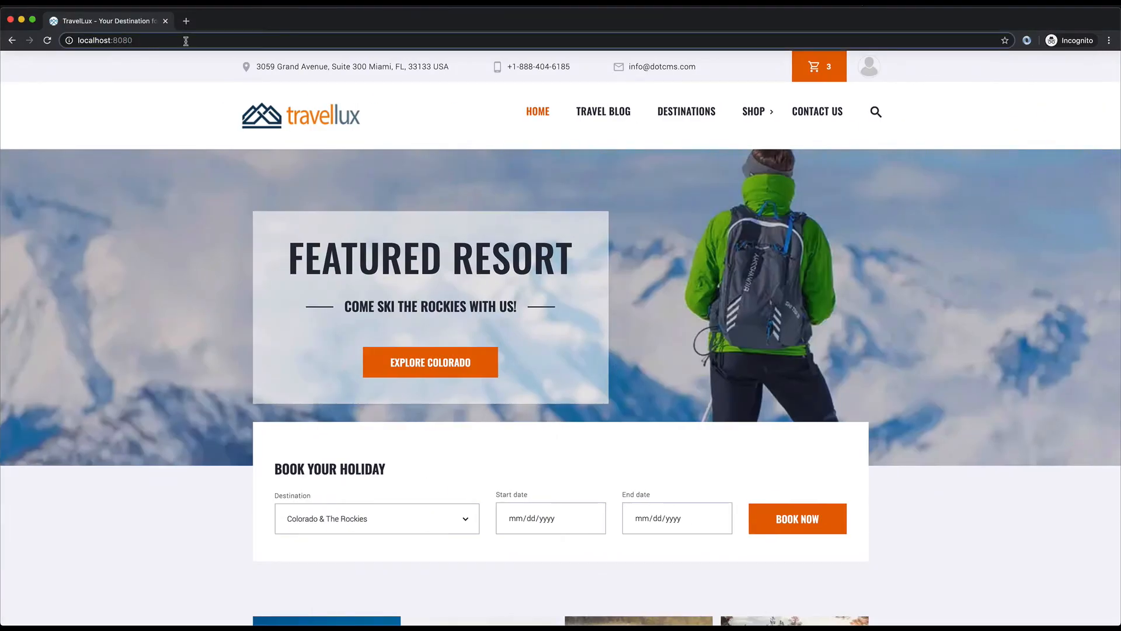
pyautogui.write('/sa')
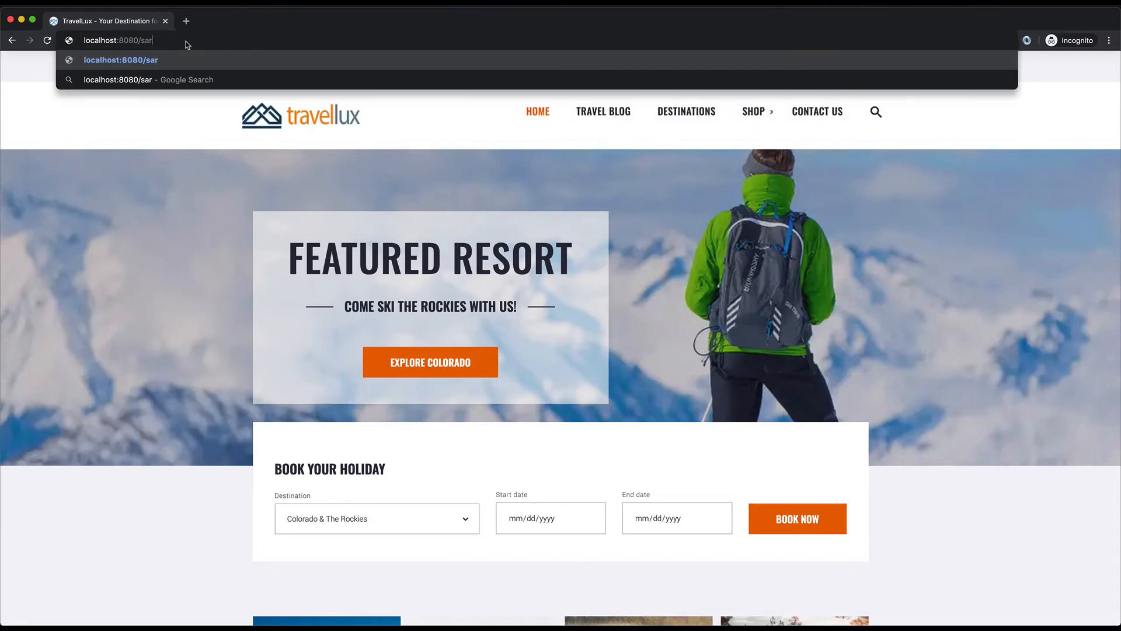
pyautogui.write('fari')
pyautogui.press('Return')
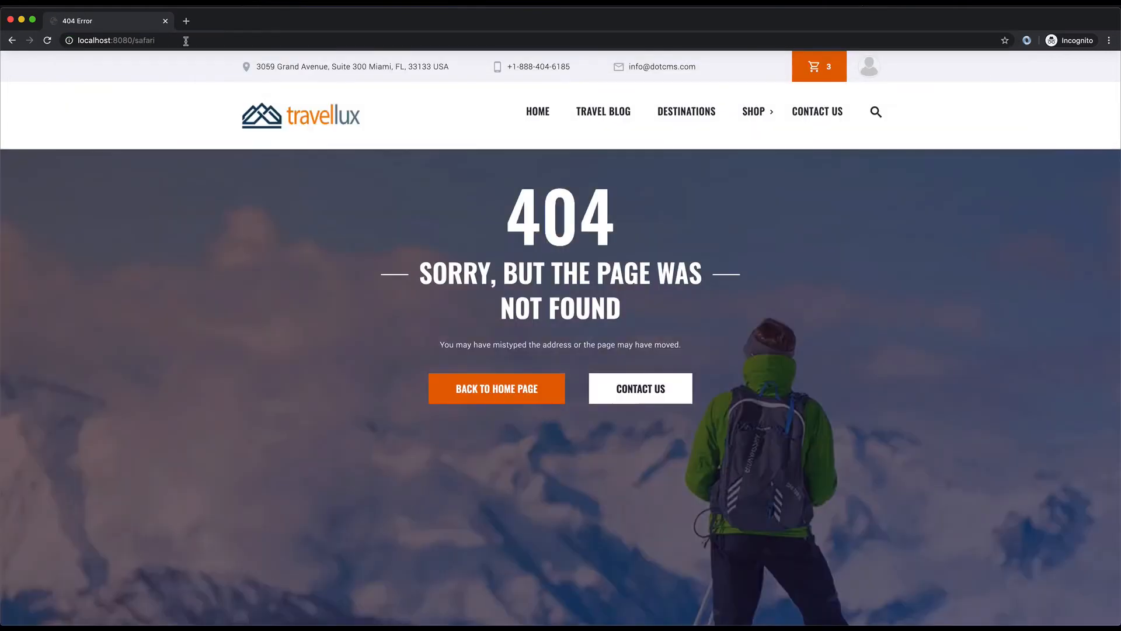
pyautogui.press('super+grave')
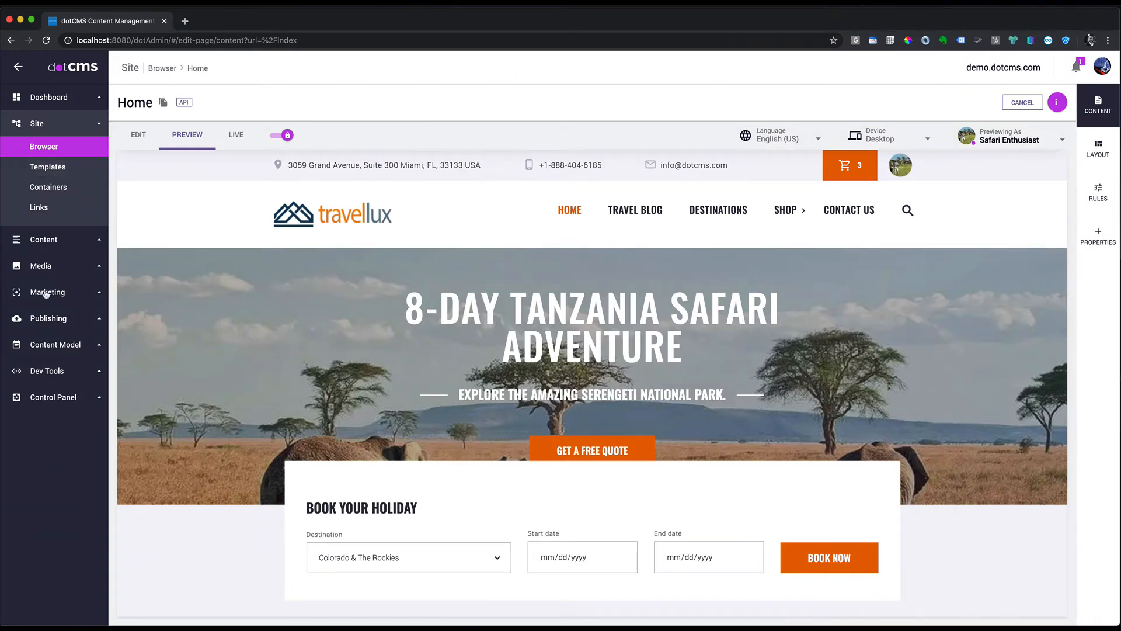
# Step: Filter Content Search to Vanity URLs and start a new entry, checking its 200 - Forward action
pyautogui.click(59, 240)
pyautogui.click(52, 175)
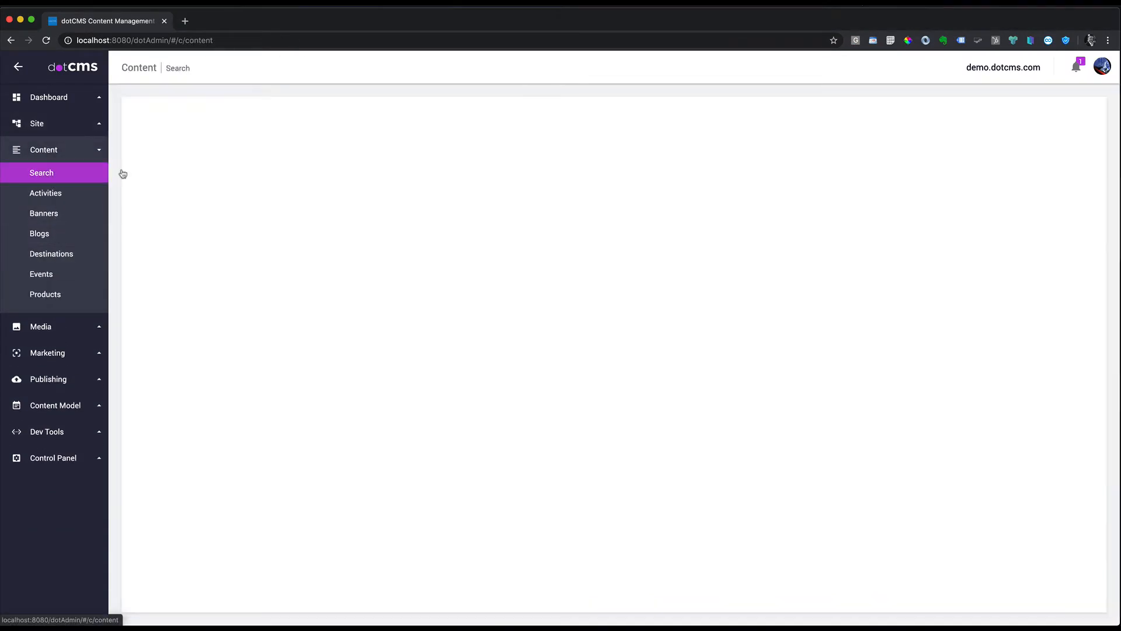
pyautogui.click(217, 132)
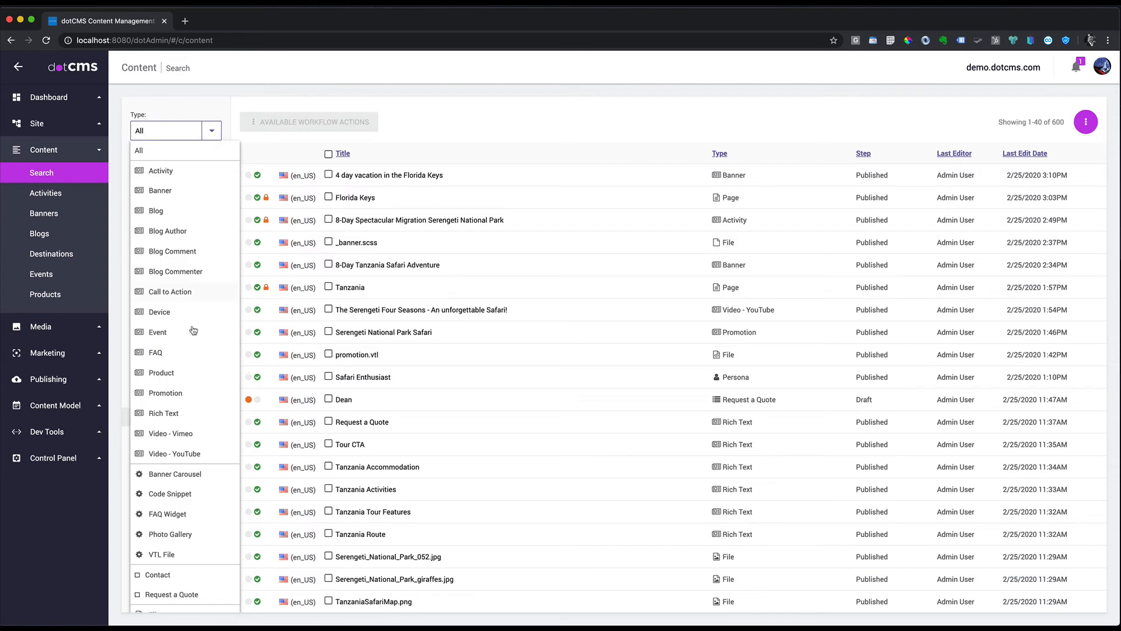
pyautogui.scroll(-1, 194, 475)
pyautogui.scroll(-2, 196, 462)
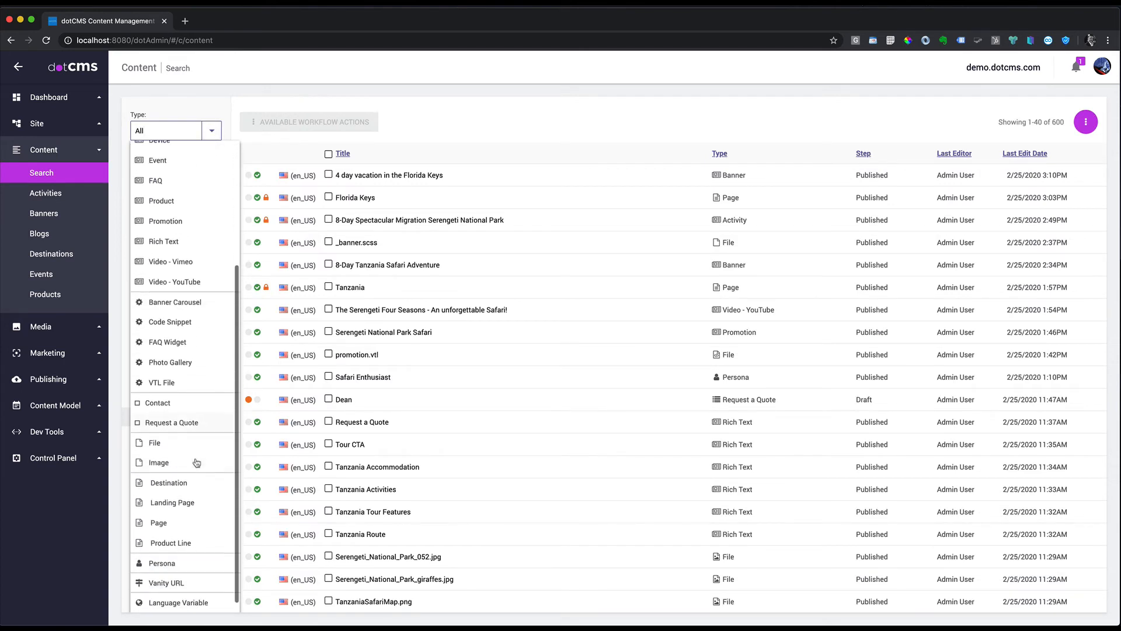
pyautogui.click(166, 584)
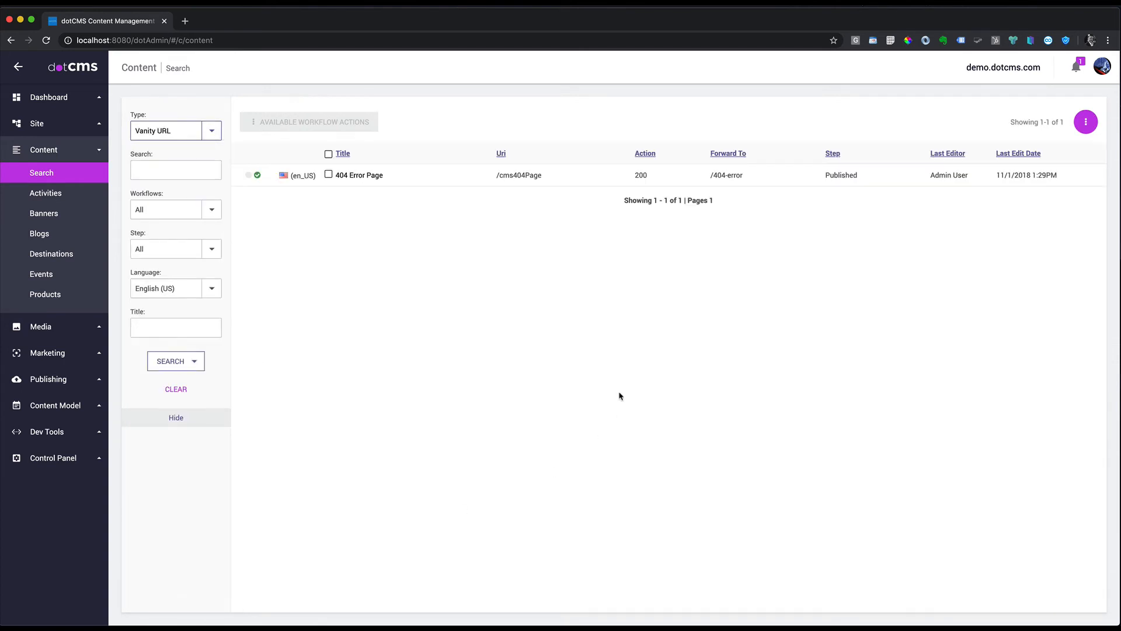
pyautogui.click(1079, 123)
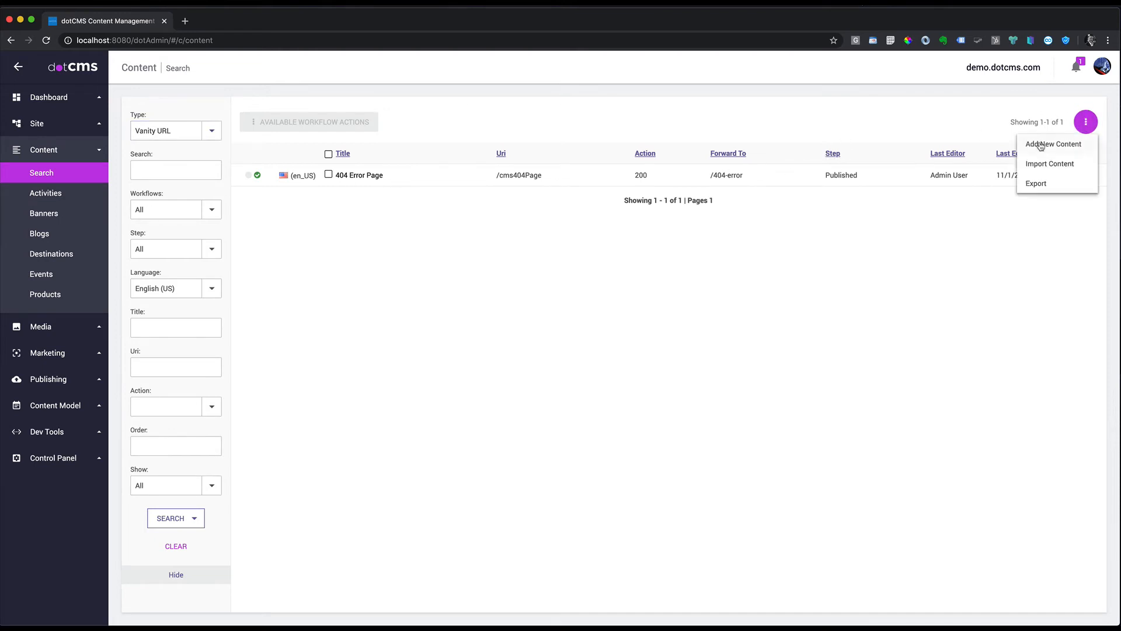
pyautogui.click(1041, 146)
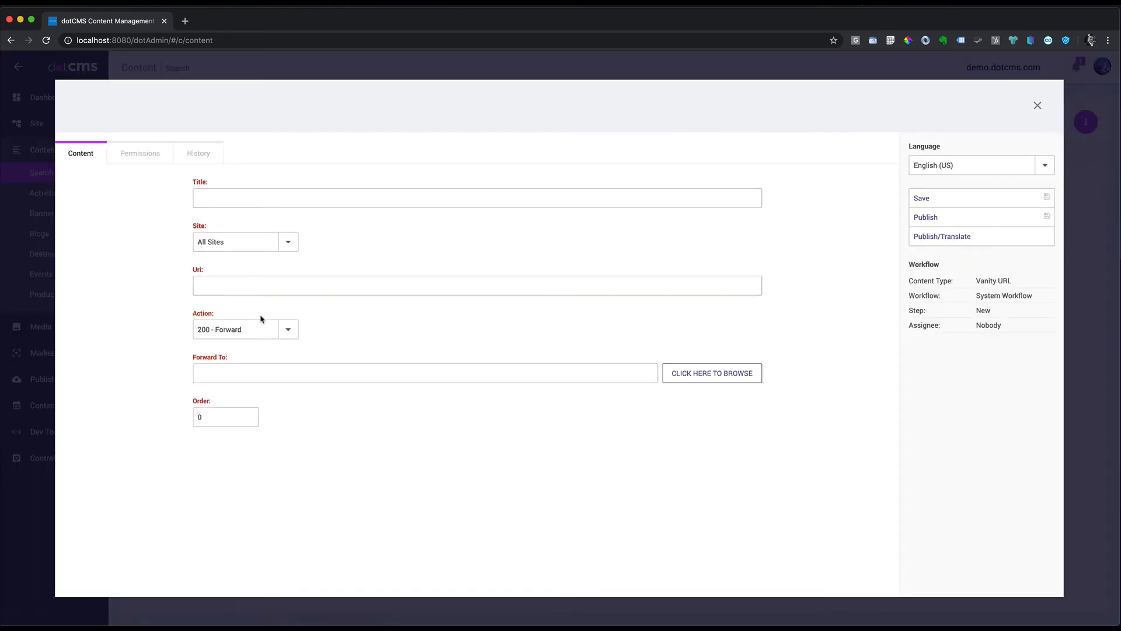
pyautogui.click(288, 330)
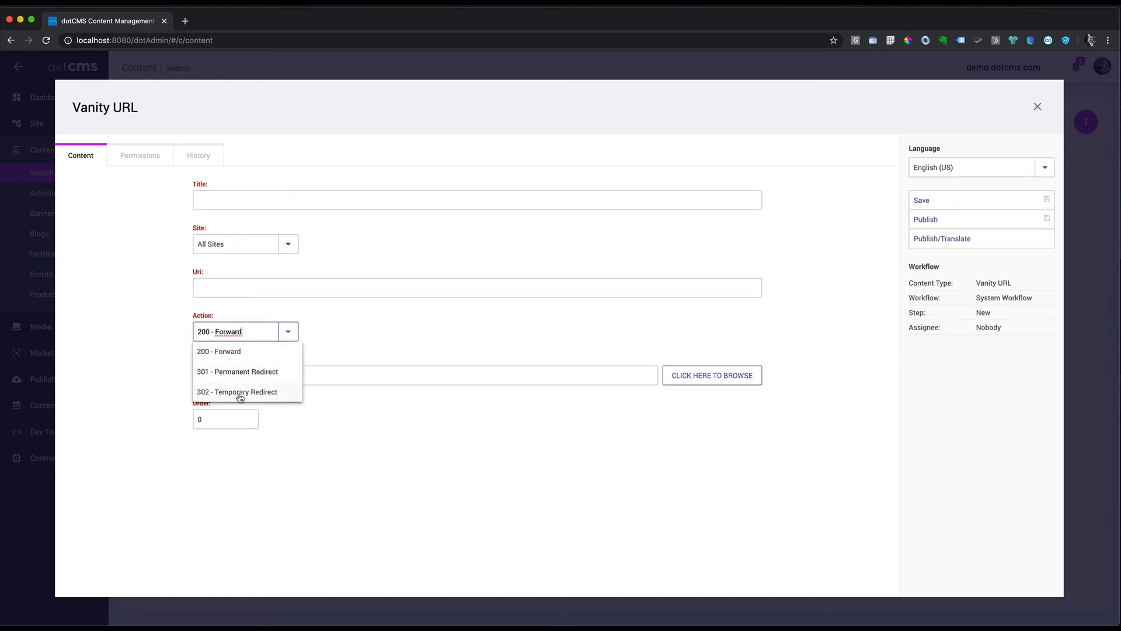
# Step: Fill the vanity URL's title 'Safari Campaign', site demo.dotcms.com and Uri /safari, keeping 200 - Forward
pyautogui.click(242, 199)
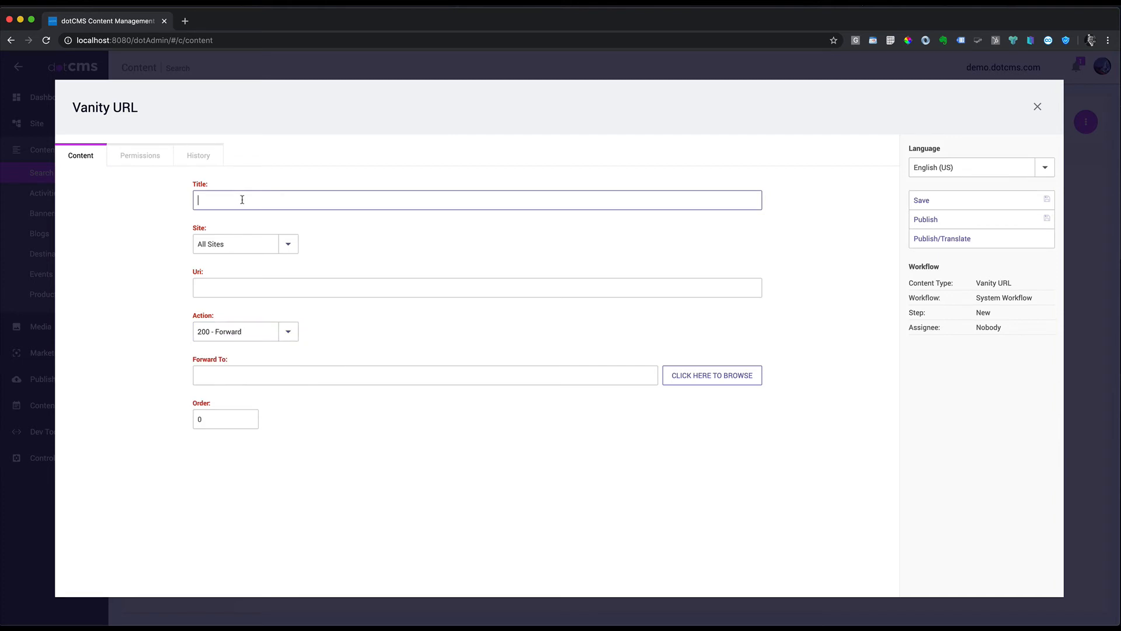
pyautogui.write('Safari Campaign')
pyautogui.click(254, 288)
pyautogui.click(288, 243)
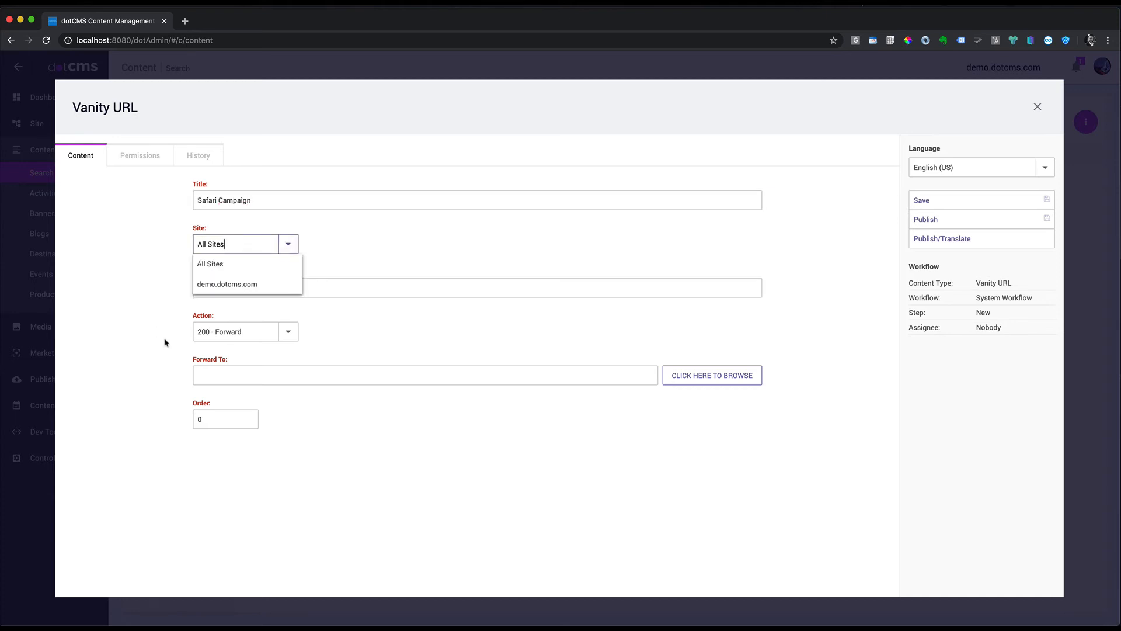
pyautogui.click(241, 284)
pyautogui.click(240, 288)
pyautogui.write('/sara')
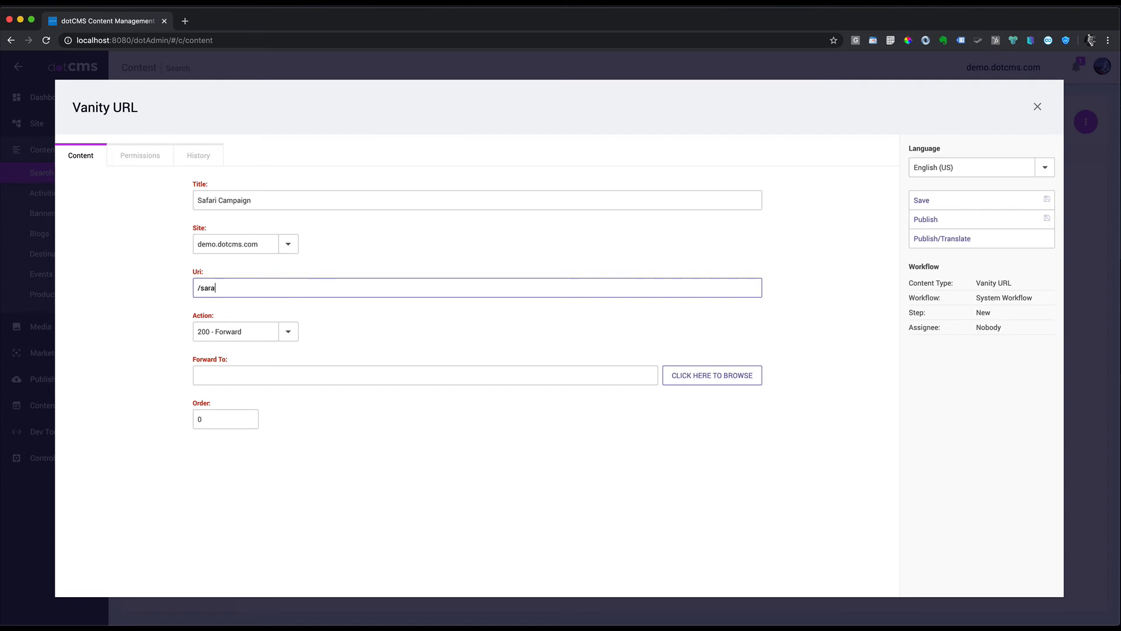
pyautogui.press('BackSpace')
# Step: Set Forward To the destinations/Tanzania page, then publish and close the vanity URL
pyautogui.click(726, 375)
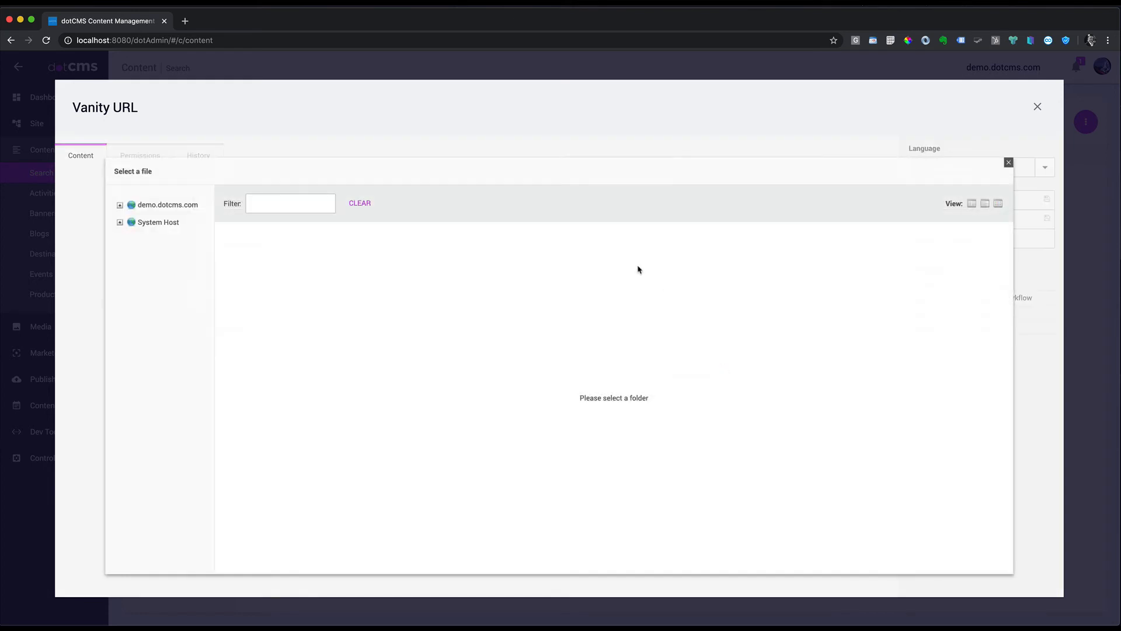
pyautogui.click(119, 205)
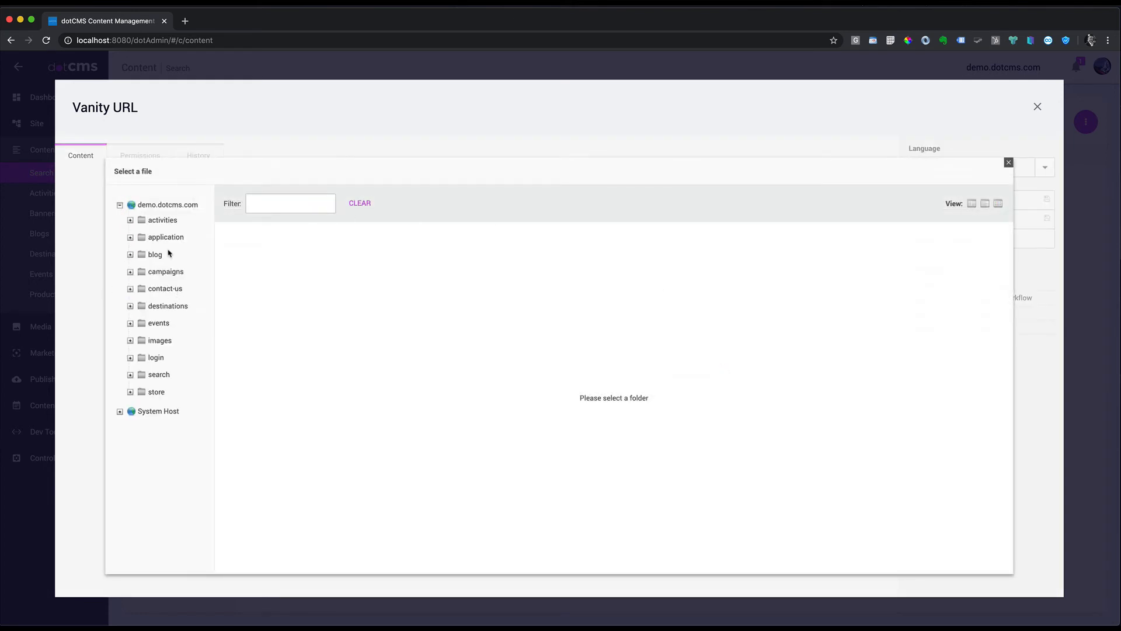
pyautogui.click(130, 307)
pyautogui.click(170, 309)
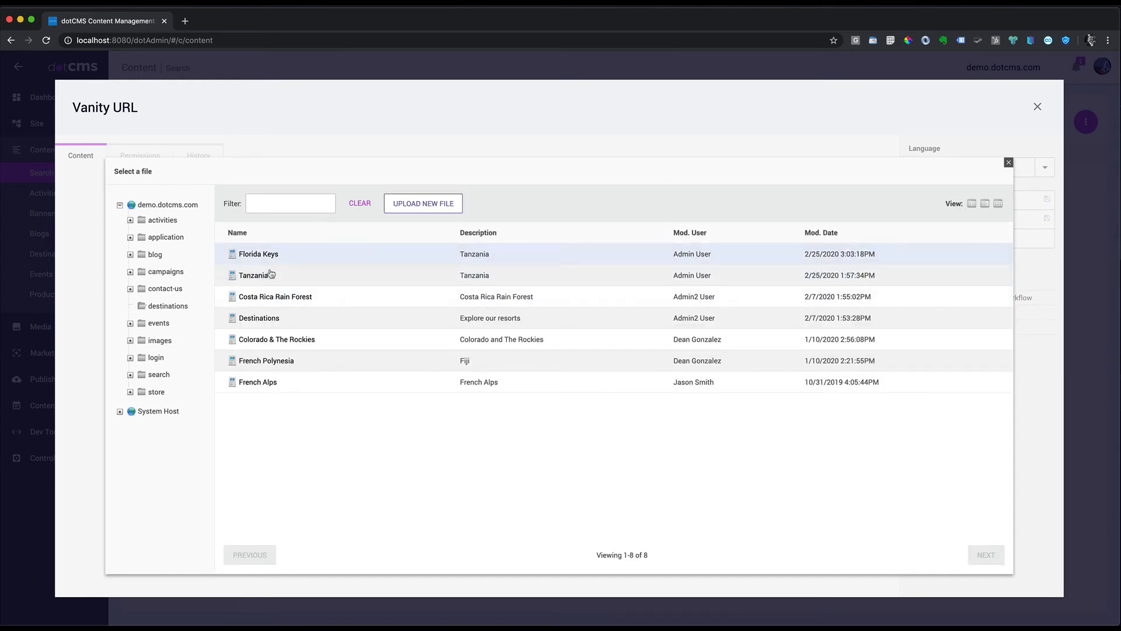
pyautogui.click(254, 276)
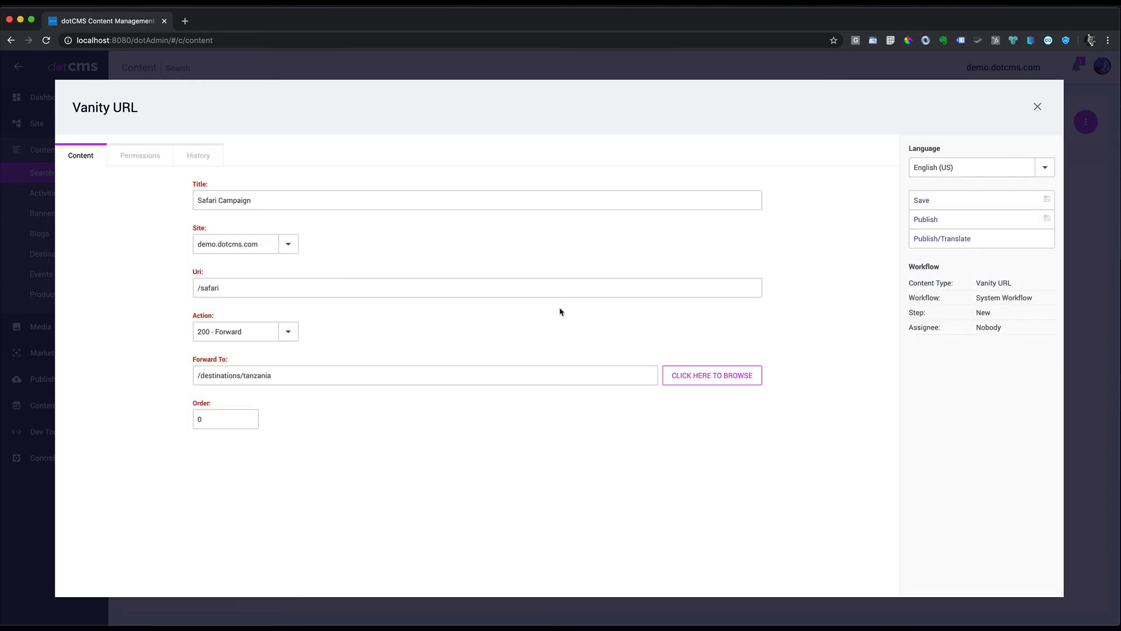
pyautogui.moveTo(230, 288); pyautogui.dragTo(196, 296)
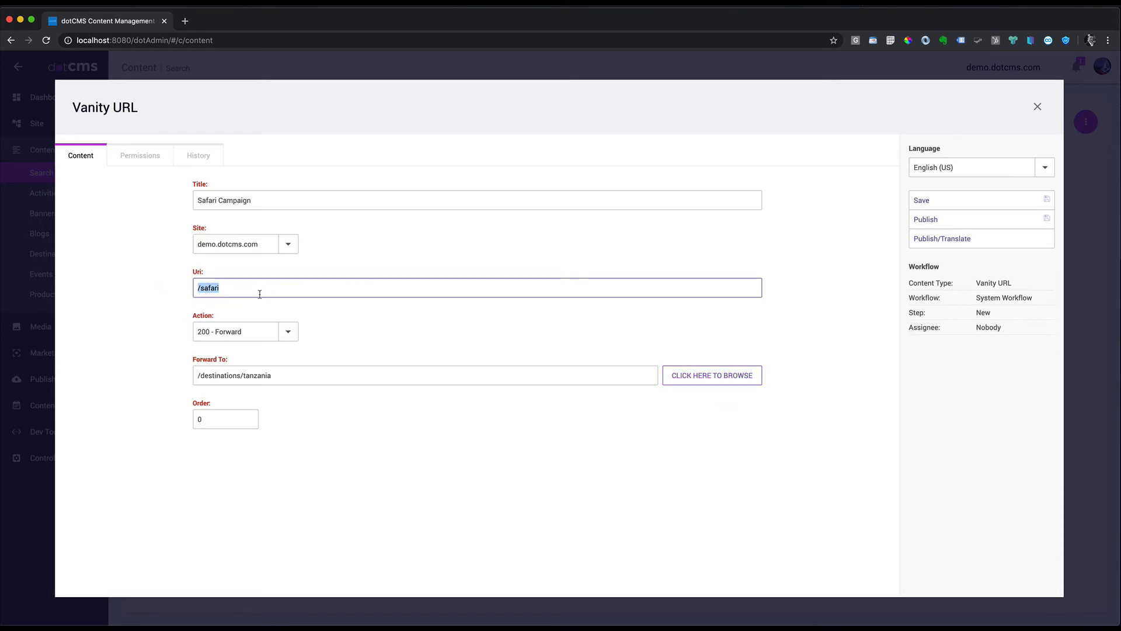
pyautogui.moveTo(225, 289); pyautogui.dragTo(133, 288)
pyautogui.click(954, 227)
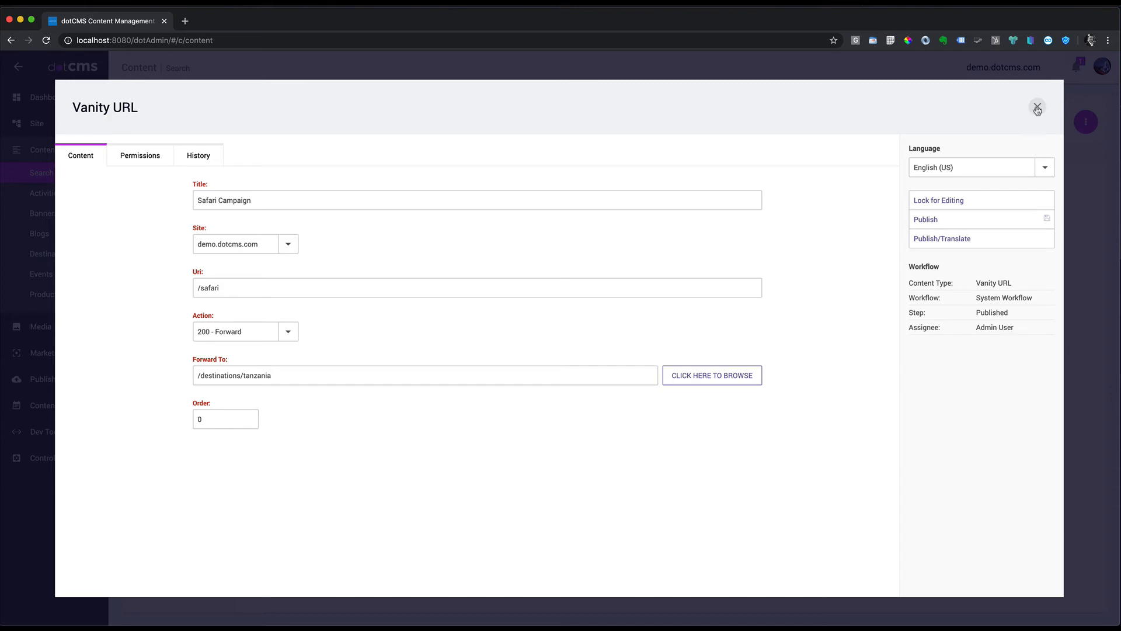
pyautogui.click(1037, 109)
# Step: Reload localhost:8080/safari in the incognito window to confirm it now shows the Tanzania page
pyautogui.hotkey('ctrl', 'Right')
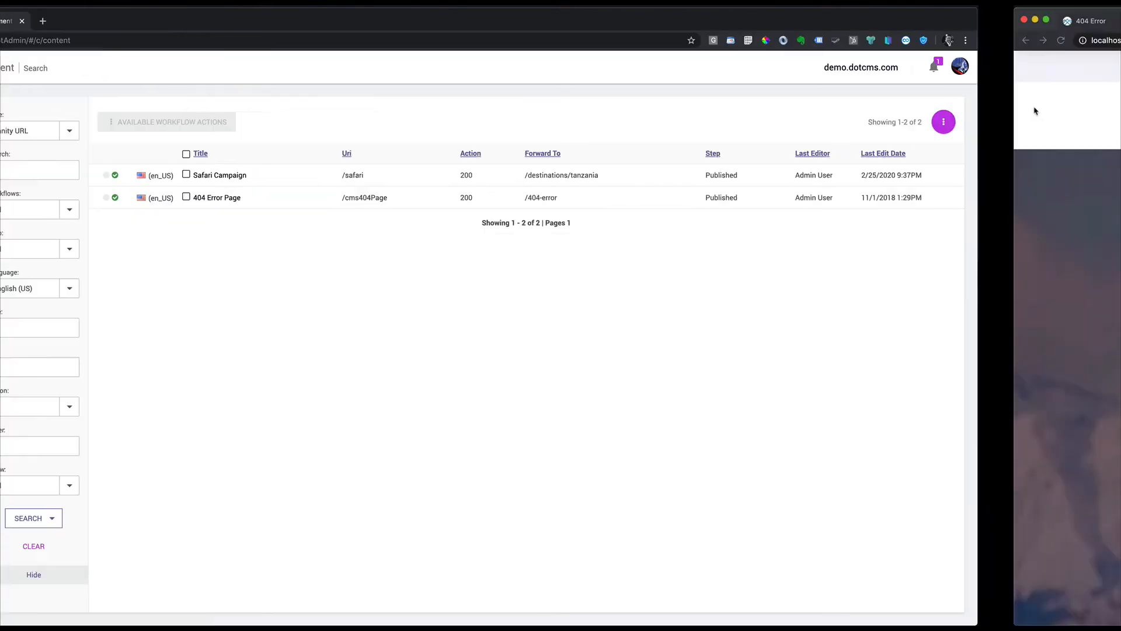
pyautogui.click(227, 41)
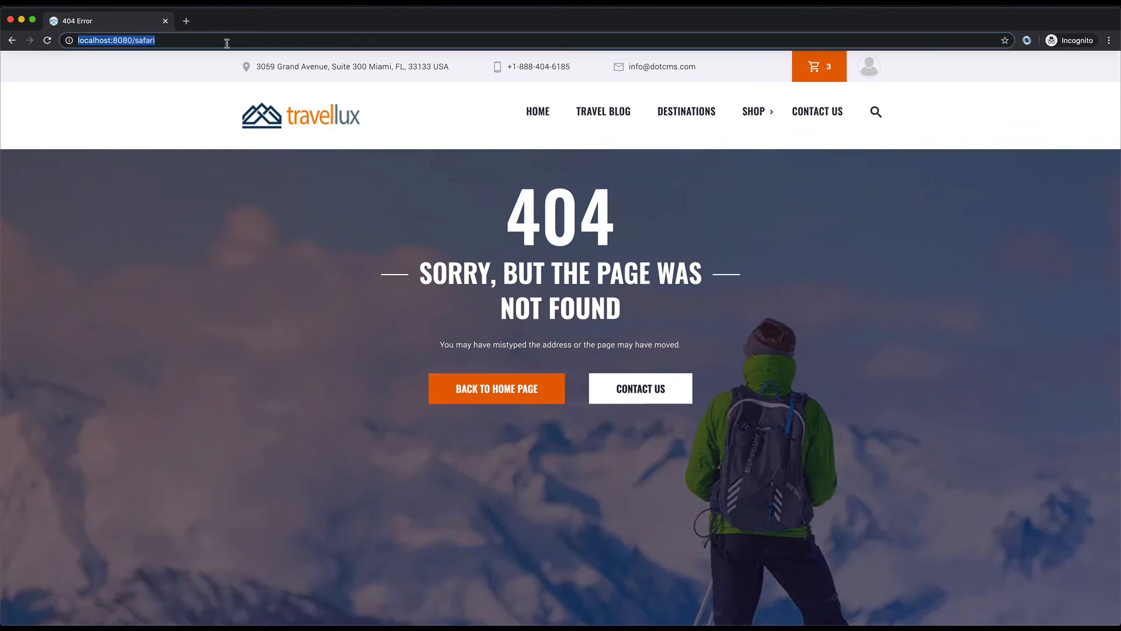
pyautogui.press('Return')
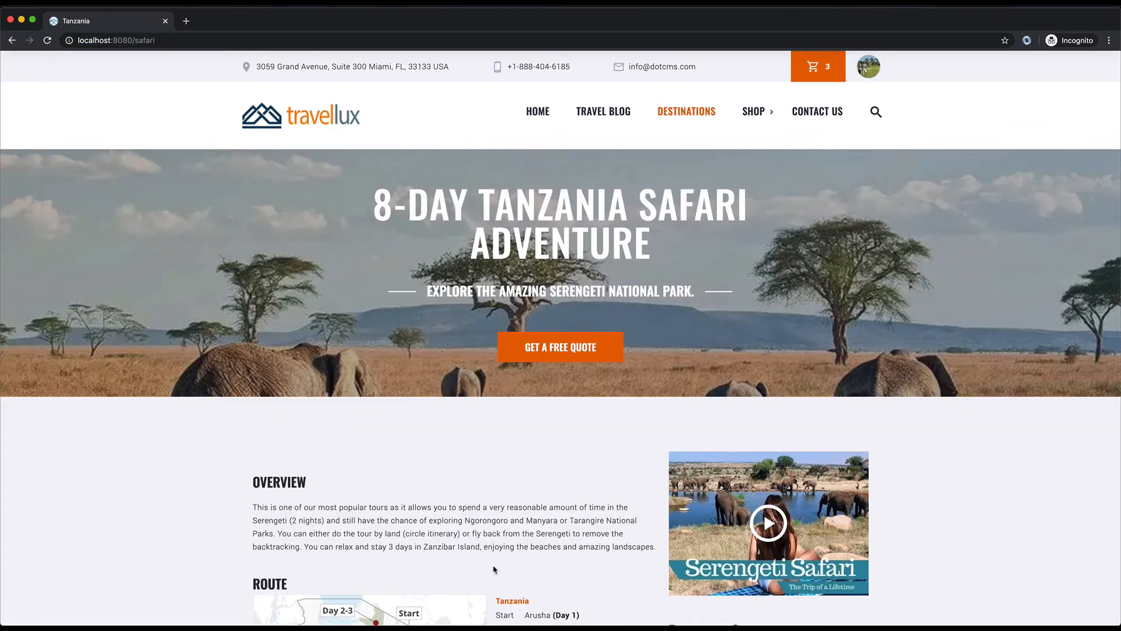
pyautogui.click(173, 38)
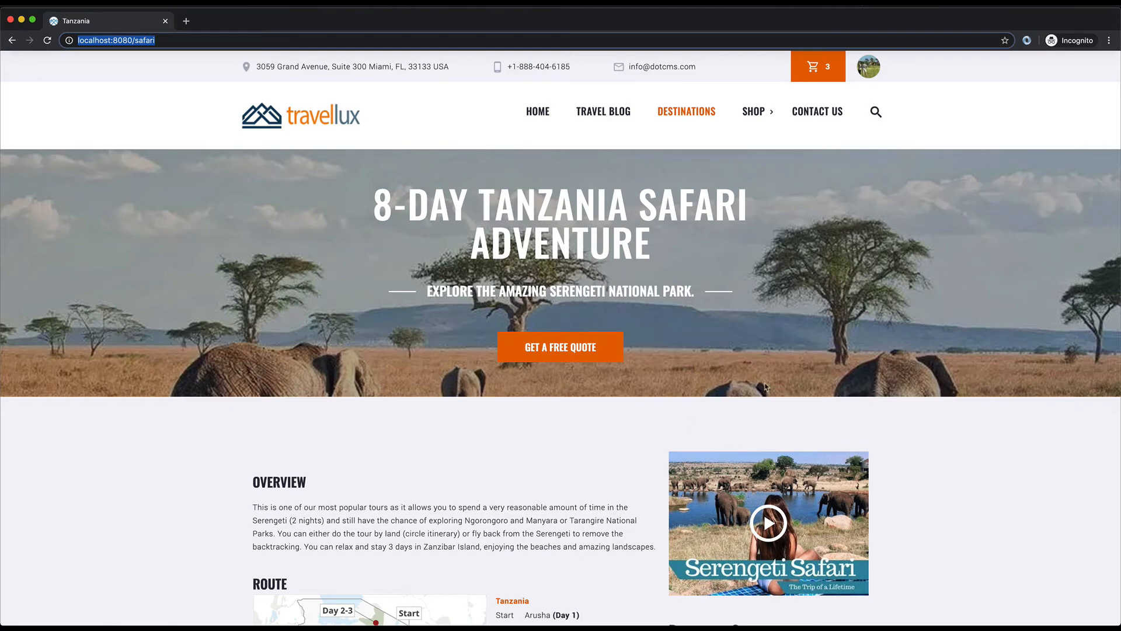
# Step: Open the site's index page in the page editor from Site > Browser
pyautogui.press('super+grave')
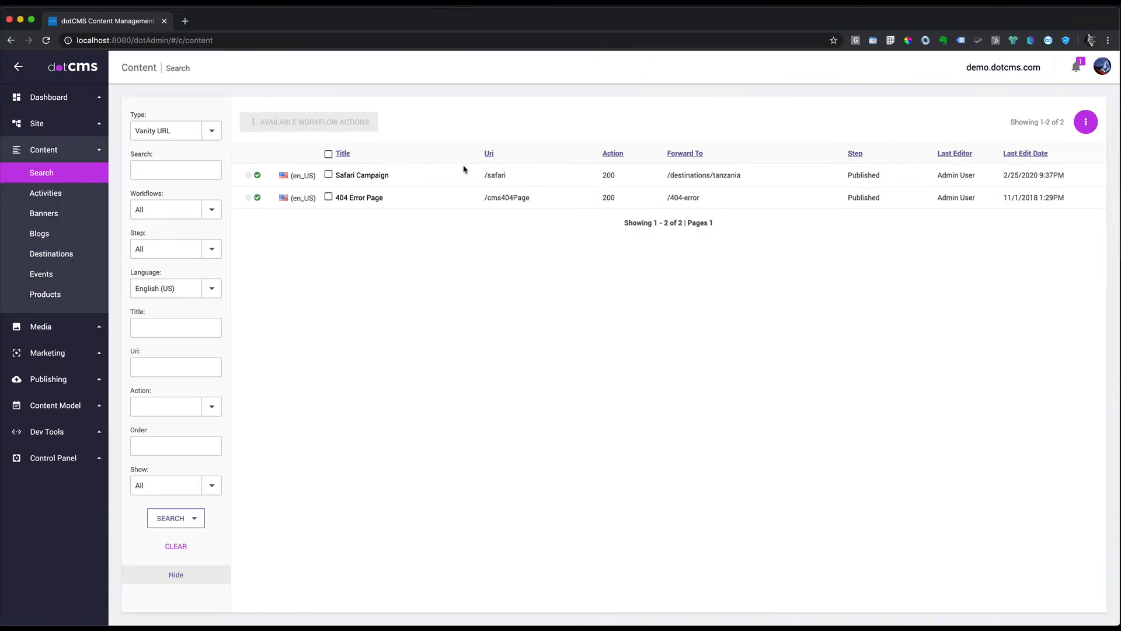
pyautogui.click(40, 125)
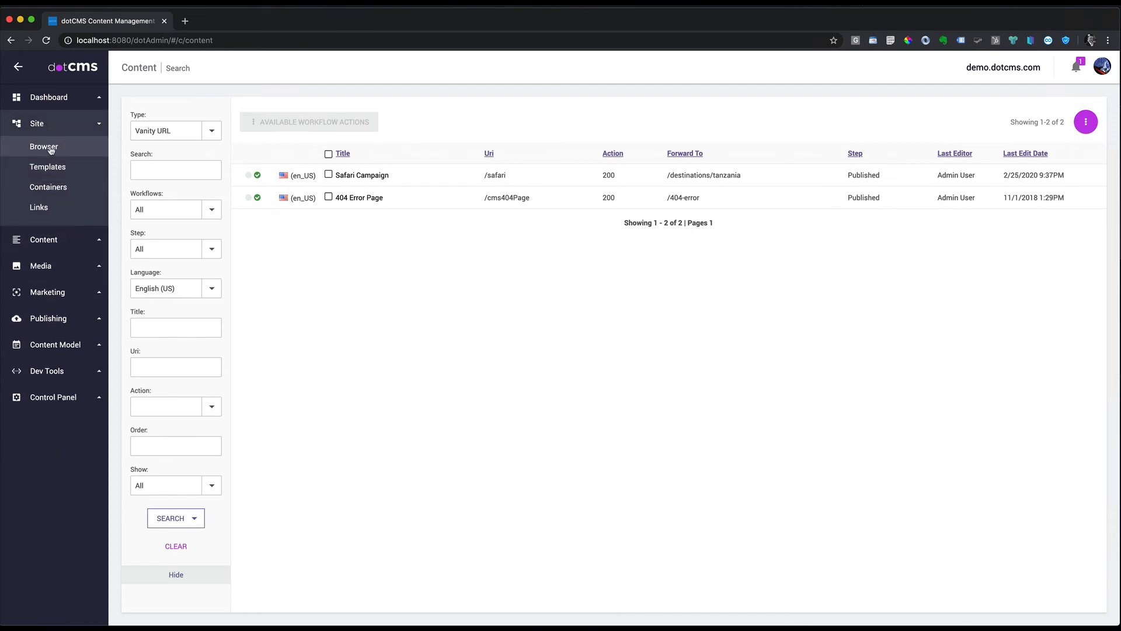
pyautogui.click(42, 147)
pyautogui.click(263, 176)
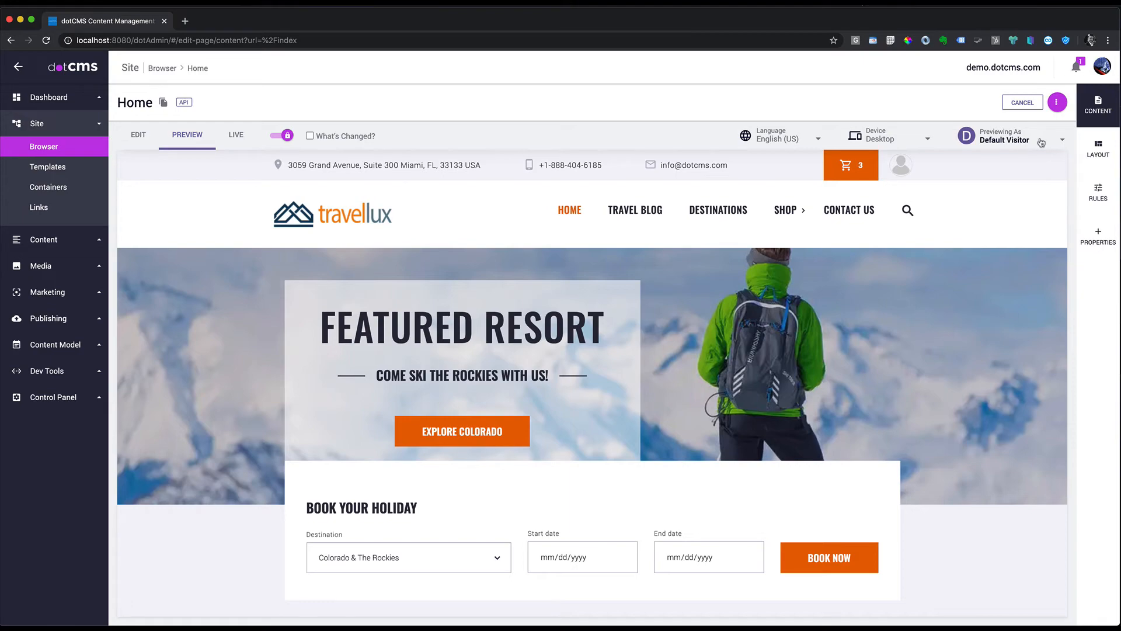
# Step: Preview the Home page as Safari Enthusiast, showing the 8-Day Tanzania Safari Adventure banner
pyautogui.click(1041, 141)
pyautogui.click(934, 256)
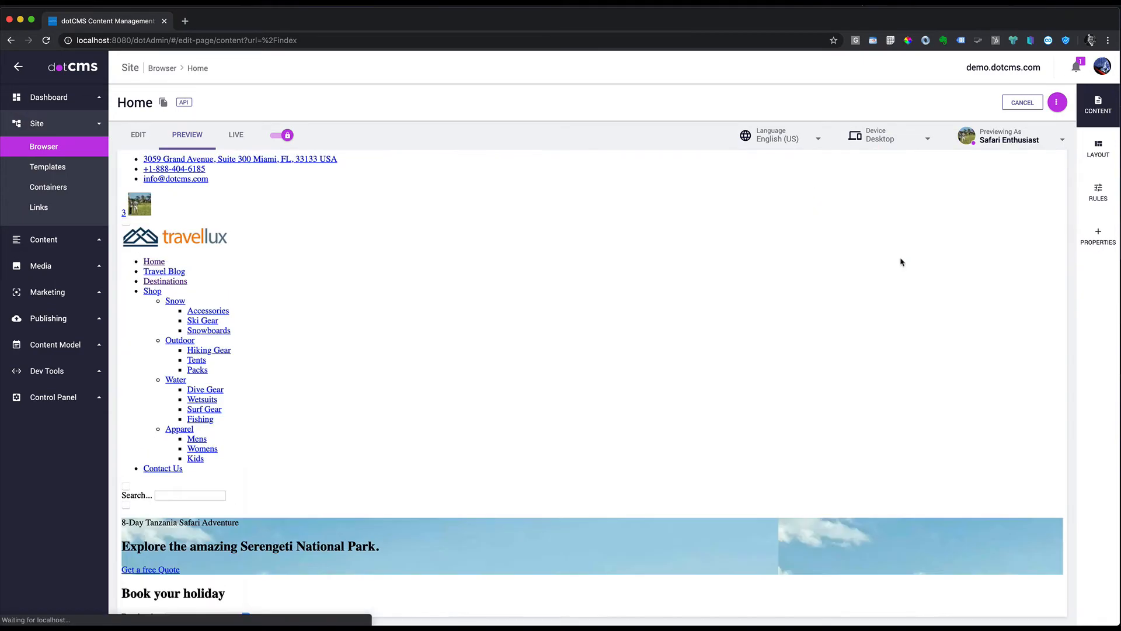
pyautogui.scroll(-3, 941, 257)
pyautogui.scroll(-8, 941, 257)
pyautogui.scroll(8, 941, 257)
pyautogui.scroll(3, 940, 257)
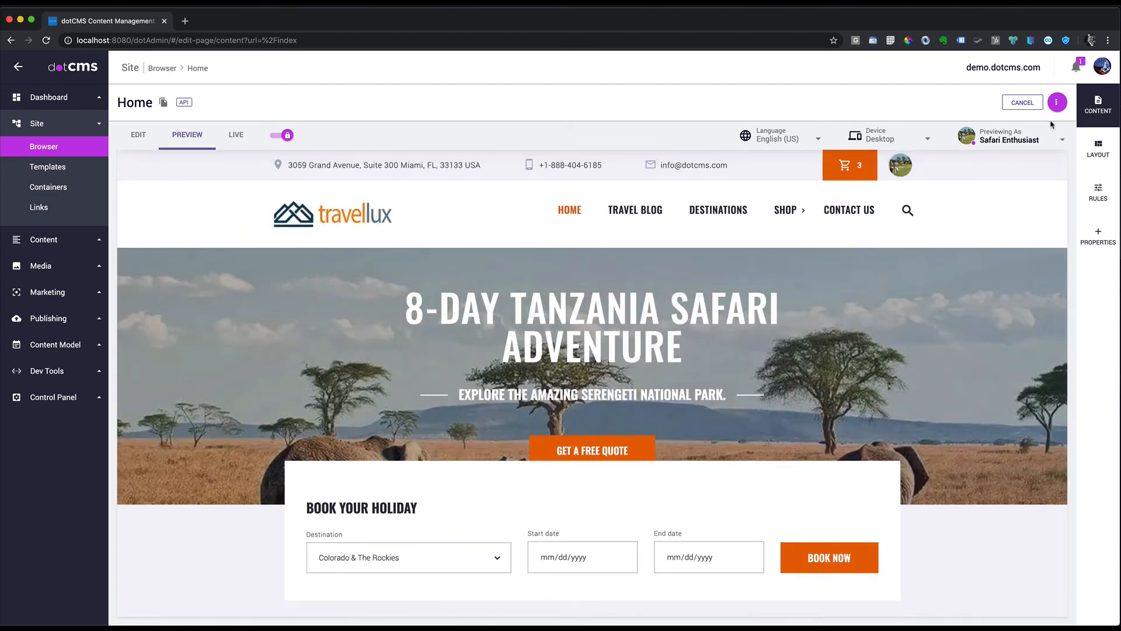
pyautogui.click(1051, 140)
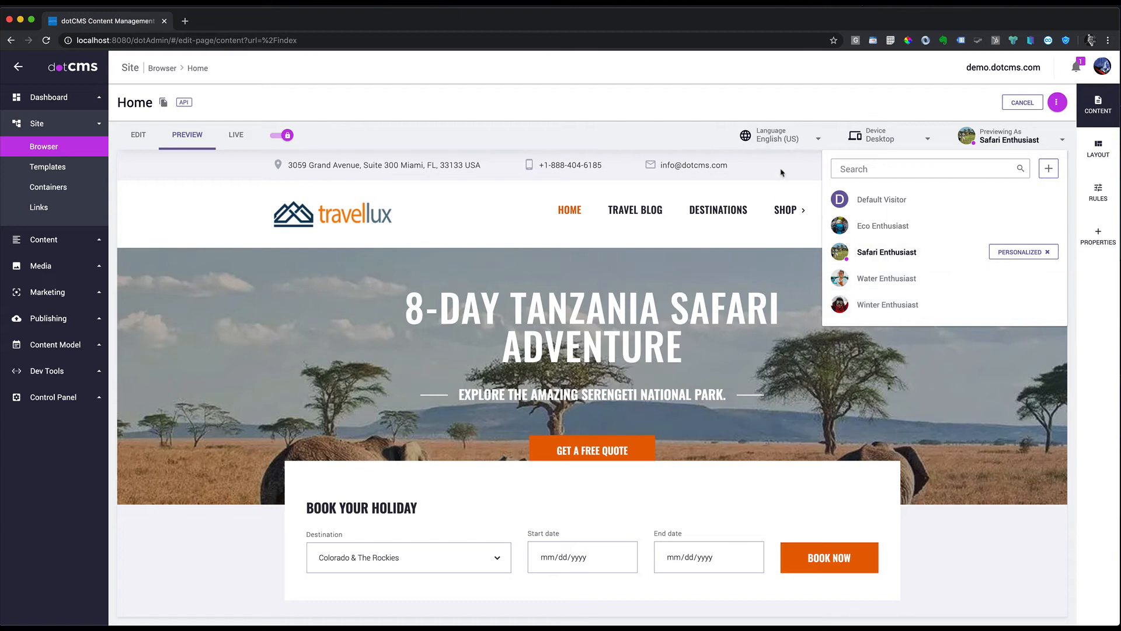
pyautogui.click(802, 169)
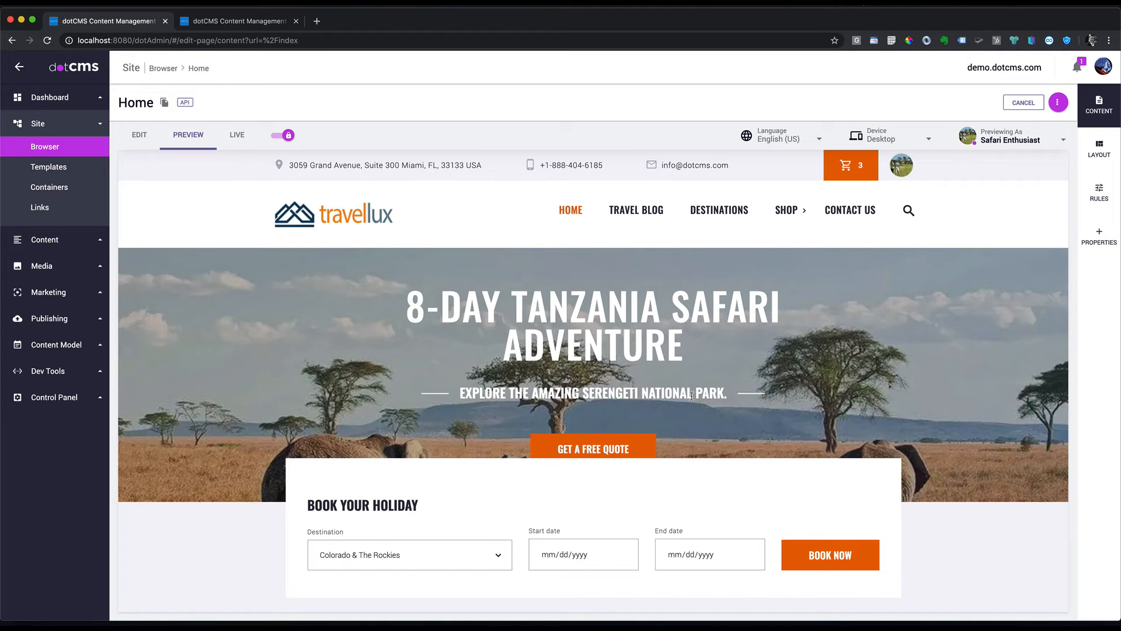
# Step: Show the Publishing Environments under Control Panel > Configuration, listing the Demo environment
pyautogui.click(72, 396)
pyautogui.click(55, 391)
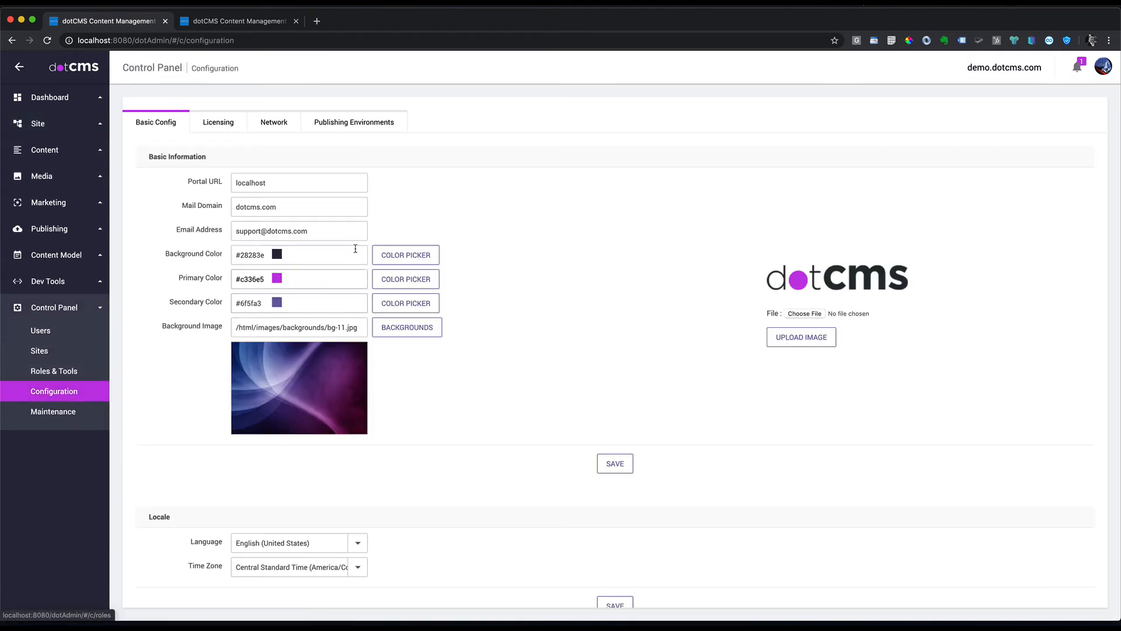
pyautogui.click(336, 124)
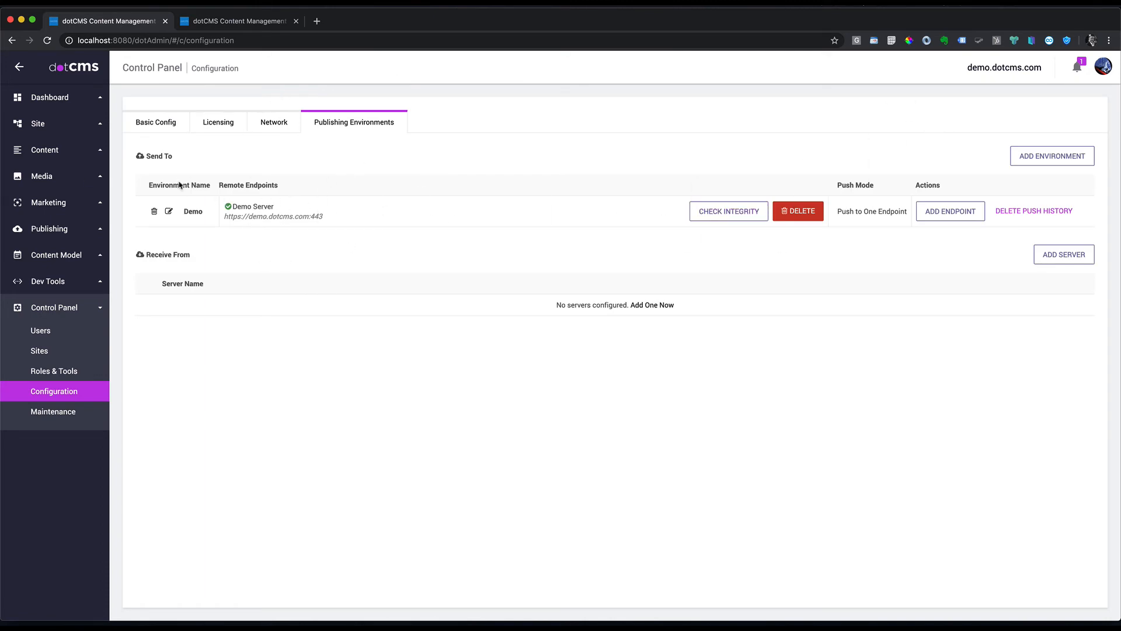
# Step: Open a new Chrome incognito window beside dotCMS
pyautogui.click(274, 37)
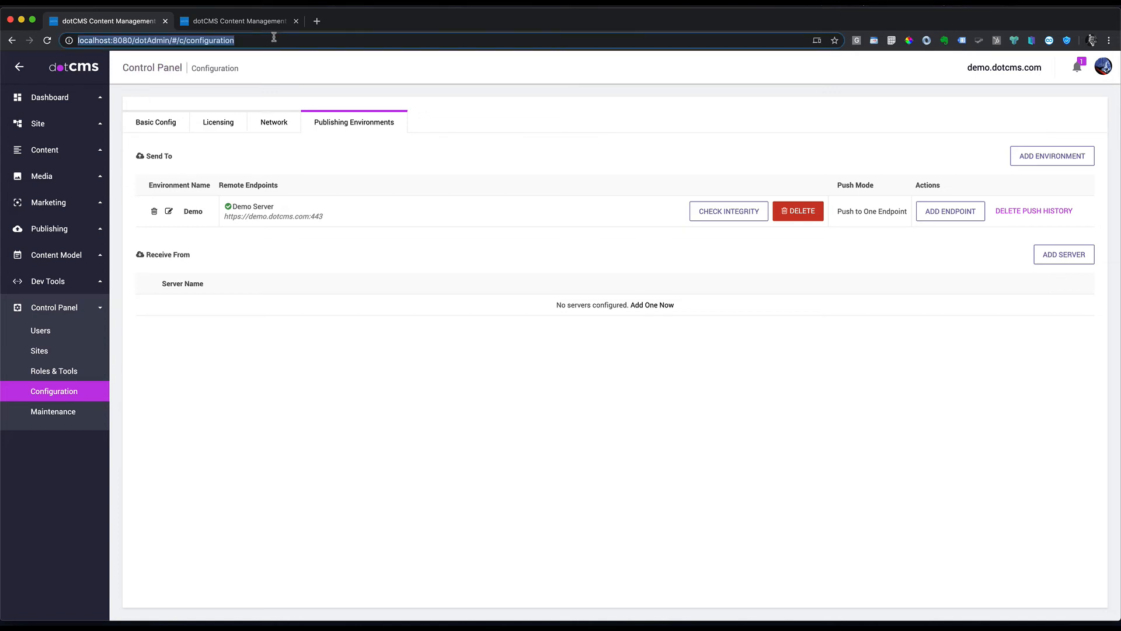
pyautogui.click(1111, 40)
pyautogui.click(1008, 90)
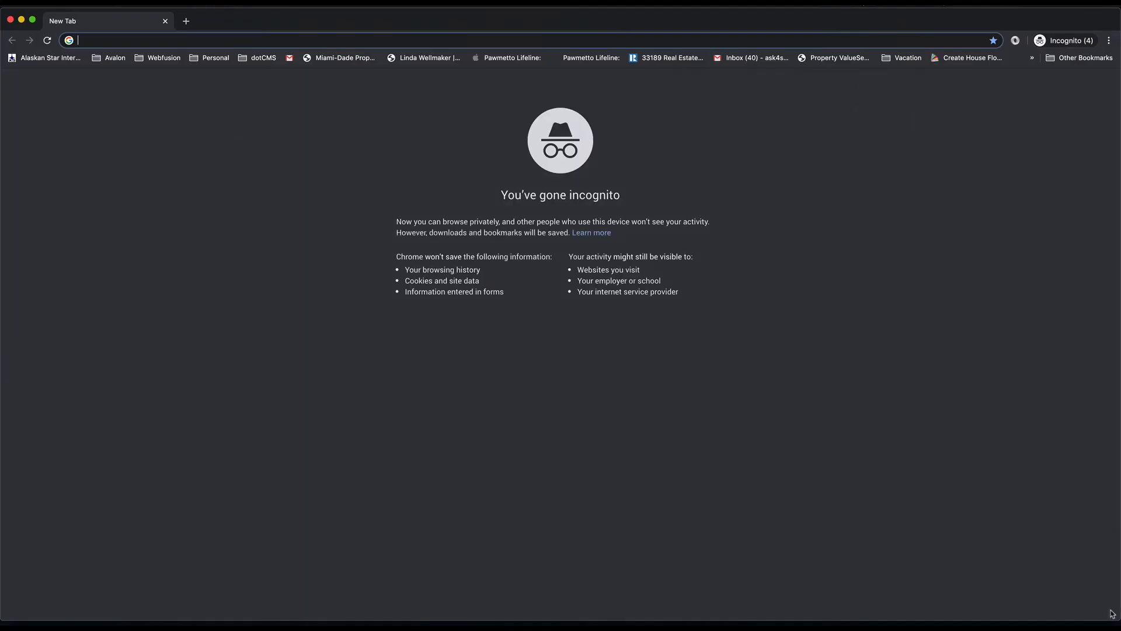
# Step: Tile the incognito and dotCMS windows side by side, with the Site Browser open
pyautogui.moveTo(1115, 614); pyautogui.dragTo(627, 614)
pyautogui.moveTo(255, 34); pyautogui.dragTo(752, 33)
pyautogui.click(363, 400)
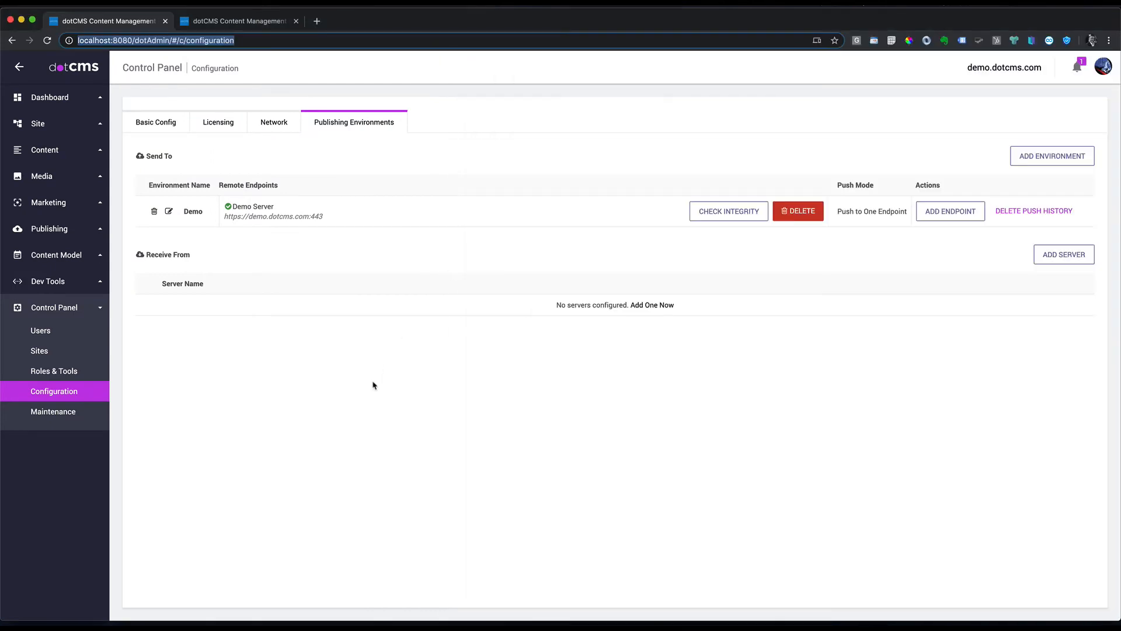
pyautogui.click(26, 127)
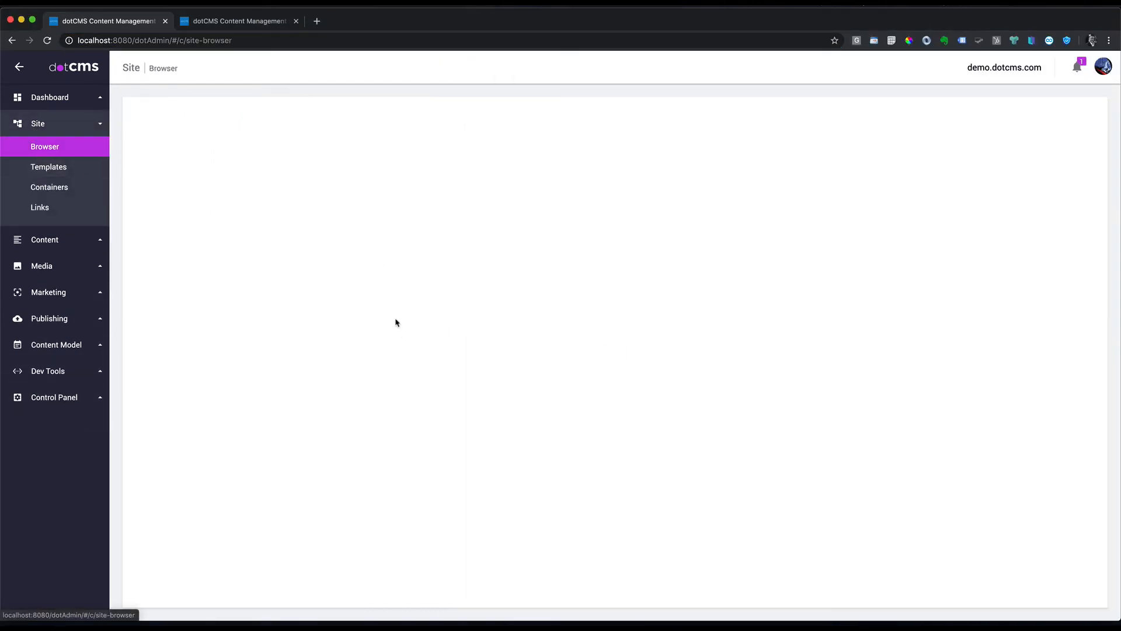
pyautogui.moveTo(1117, 618); pyautogui.dragTo(656, 621)
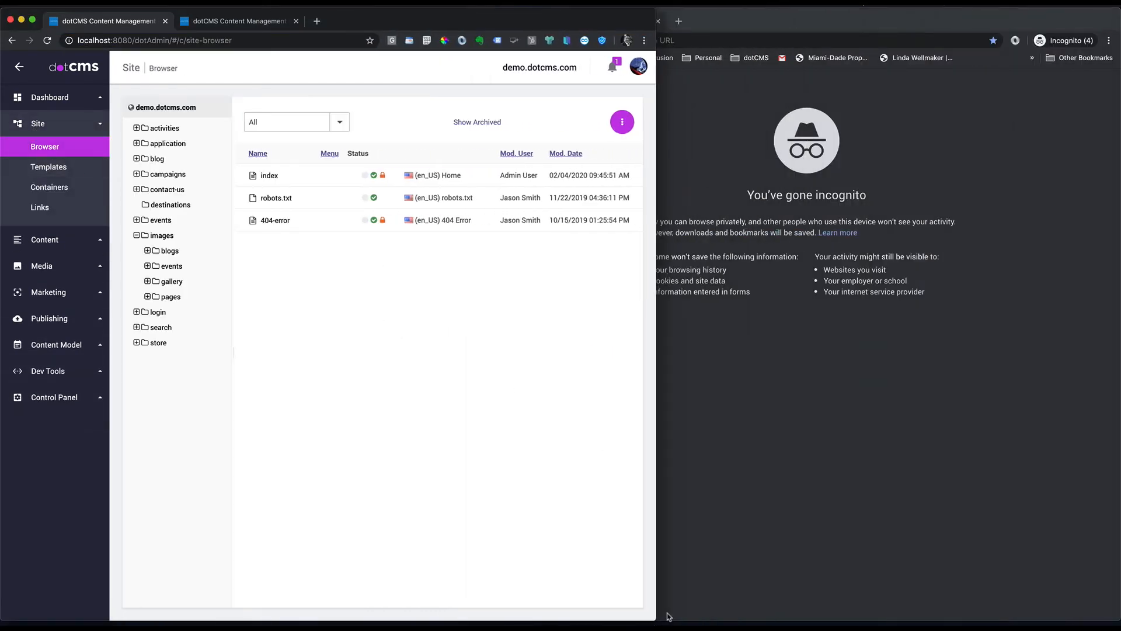
pyautogui.click(784, 500)
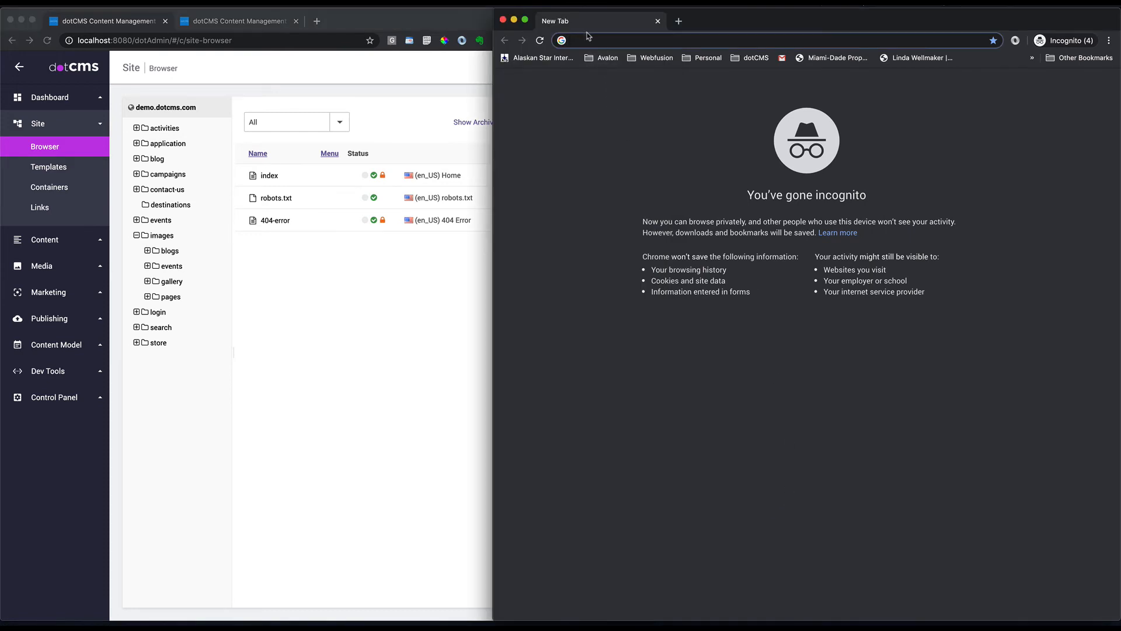
# Step: Load demo.dotcms.com/destinations/tanzania in the incognito window, which returns a 404 error
pyautogui.write('demo.dotcms.com')
pyautogui.press('Return')
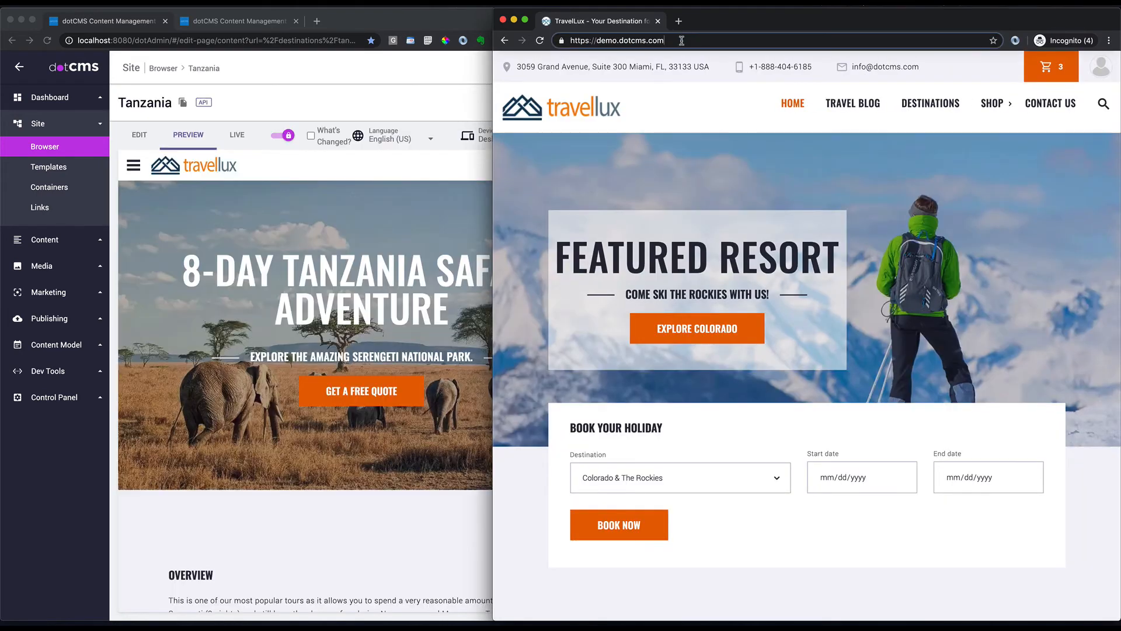
pyautogui.click(682, 41)
pyautogui.write('http://demo.dotcms.com:8080/destinations/tanzania')
pyautogui.click(722, 40)
pyautogui.moveTo(785, 40); pyautogui.dragTo(671, 40)
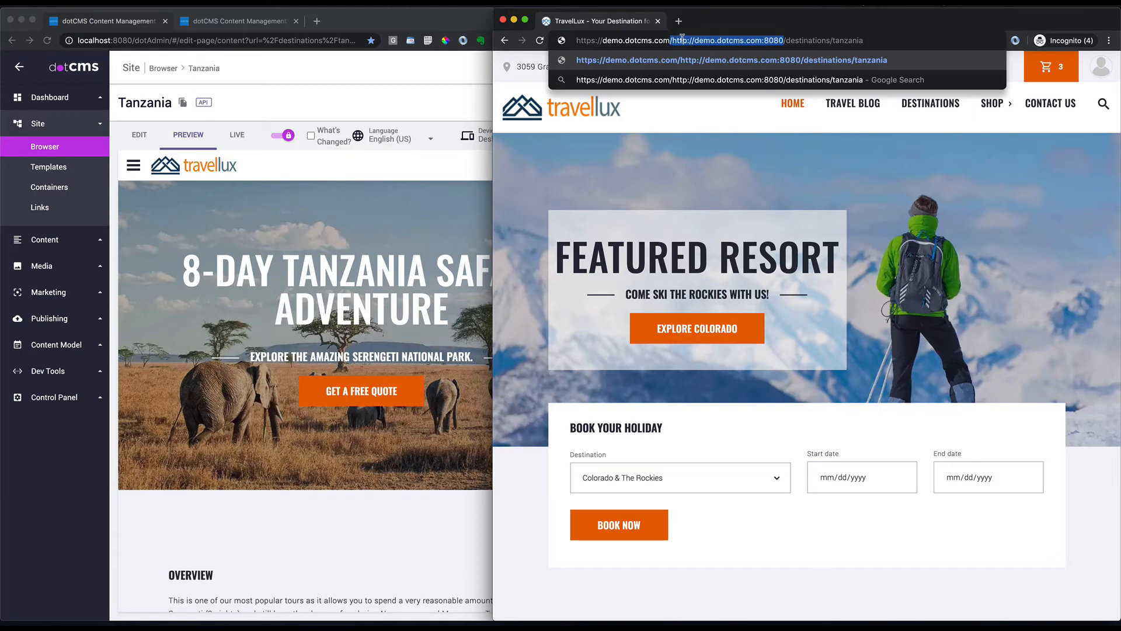
pyautogui.press('BackSpace')
pyautogui.click(798, 46)
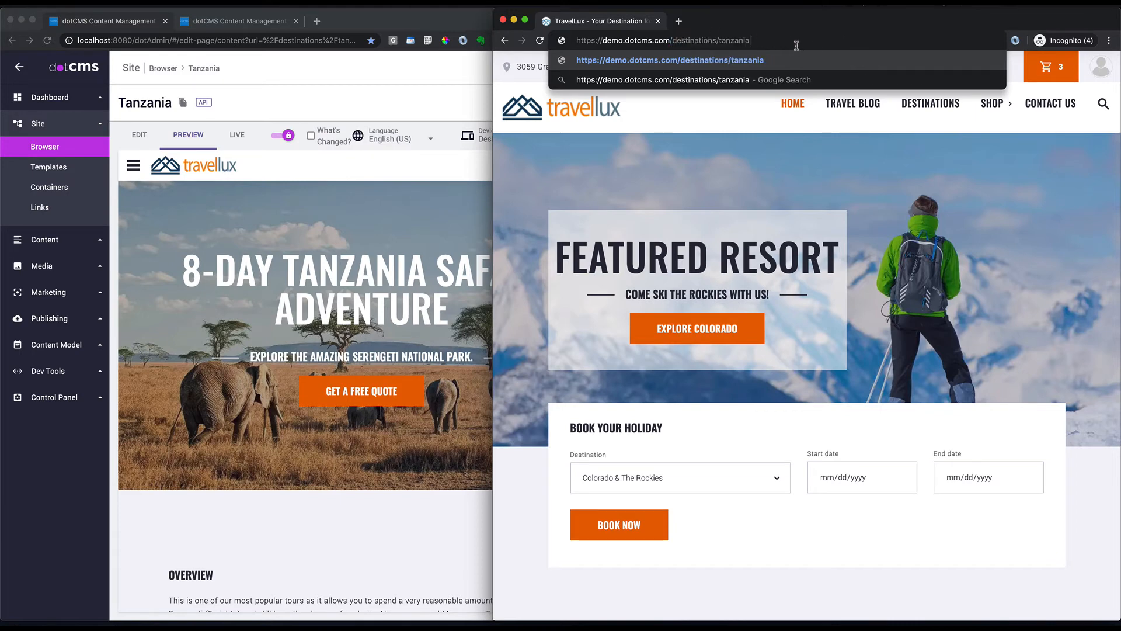
pyautogui.press('Return')
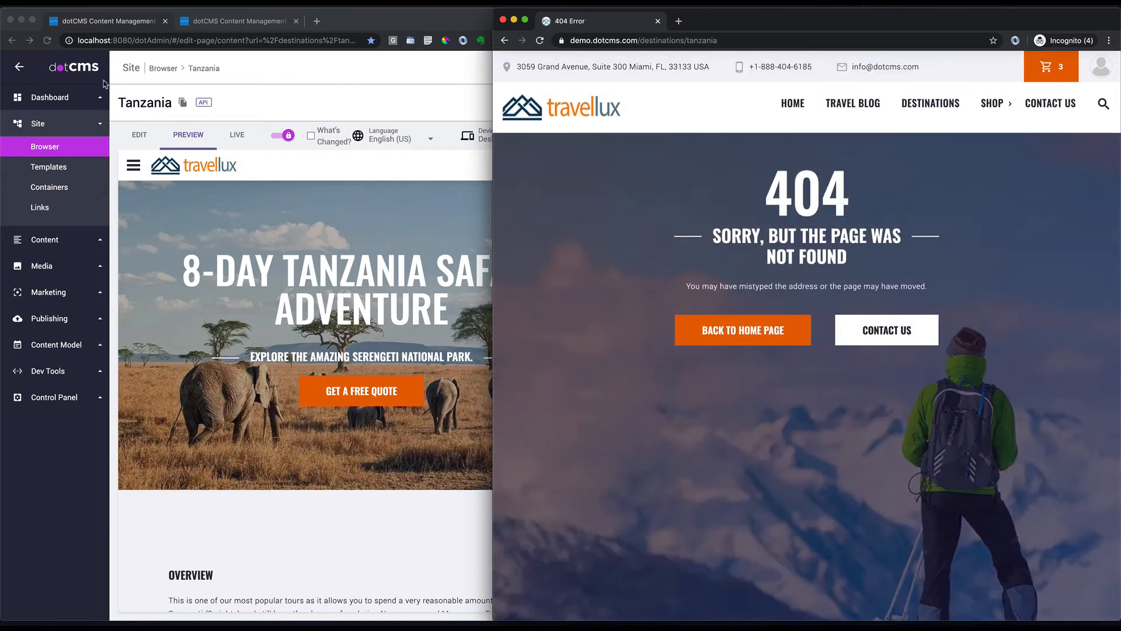
pyautogui.click(283, 164)
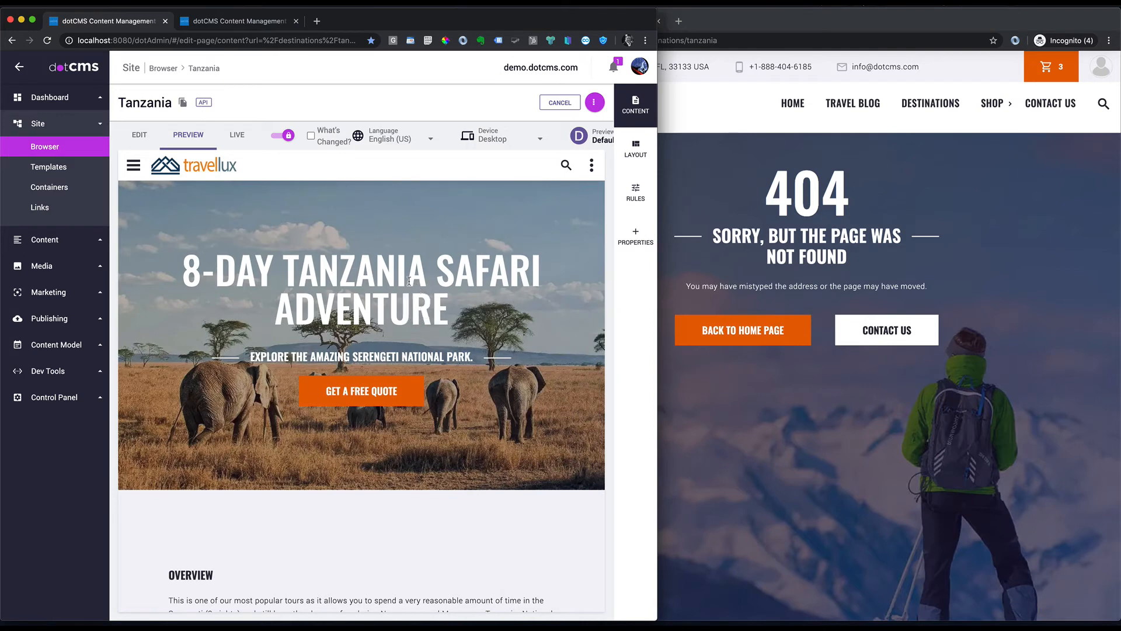
# Step: Open Push Publish for the tanzania page and try the Remove and Push-Remove options
pyautogui.click(45, 146)
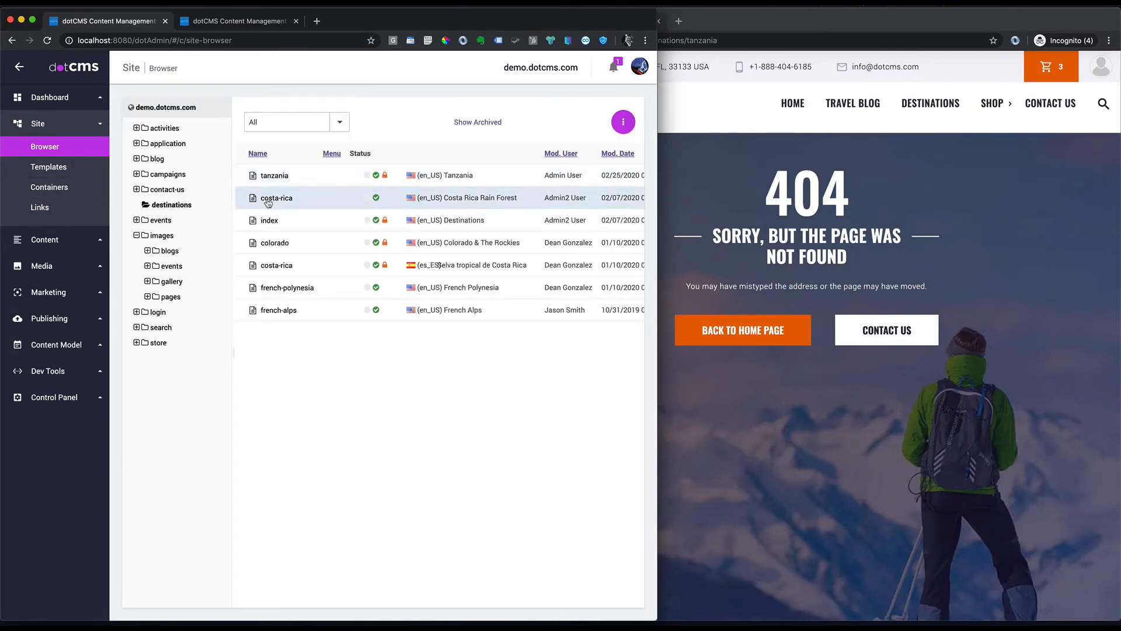
pyautogui.rightClick(276, 178)
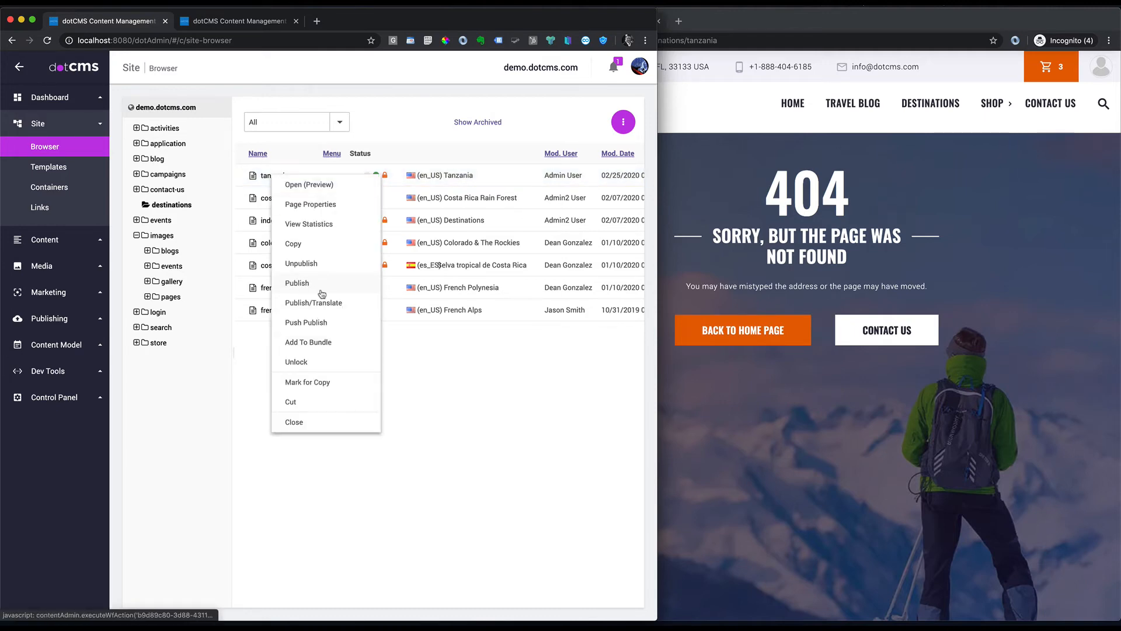
pyautogui.click(315, 323)
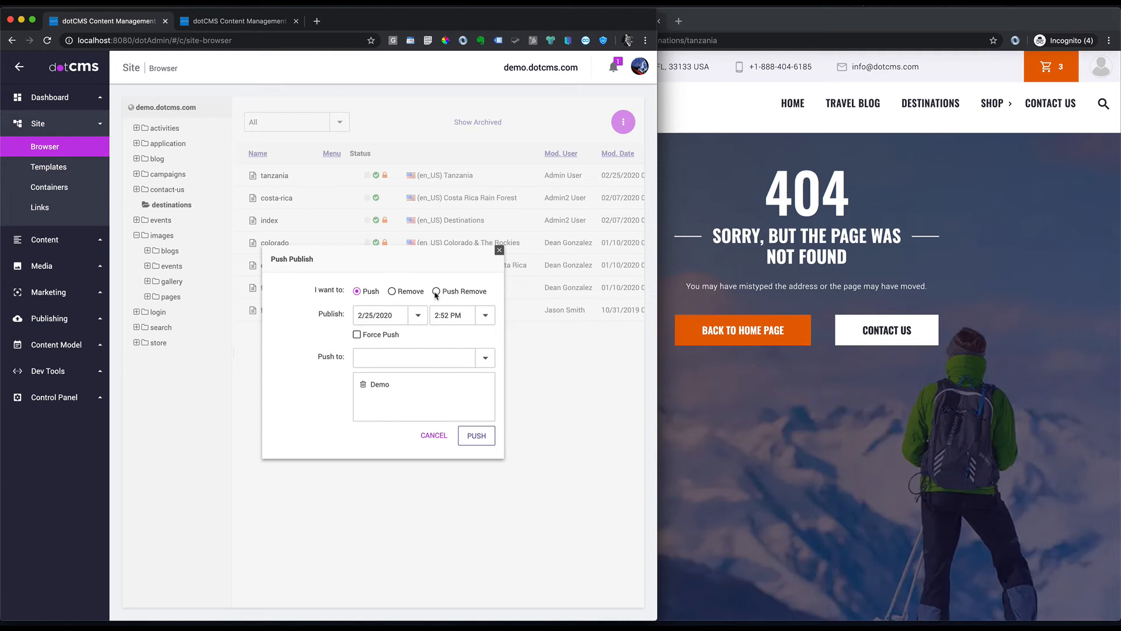
pyautogui.click(392, 292)
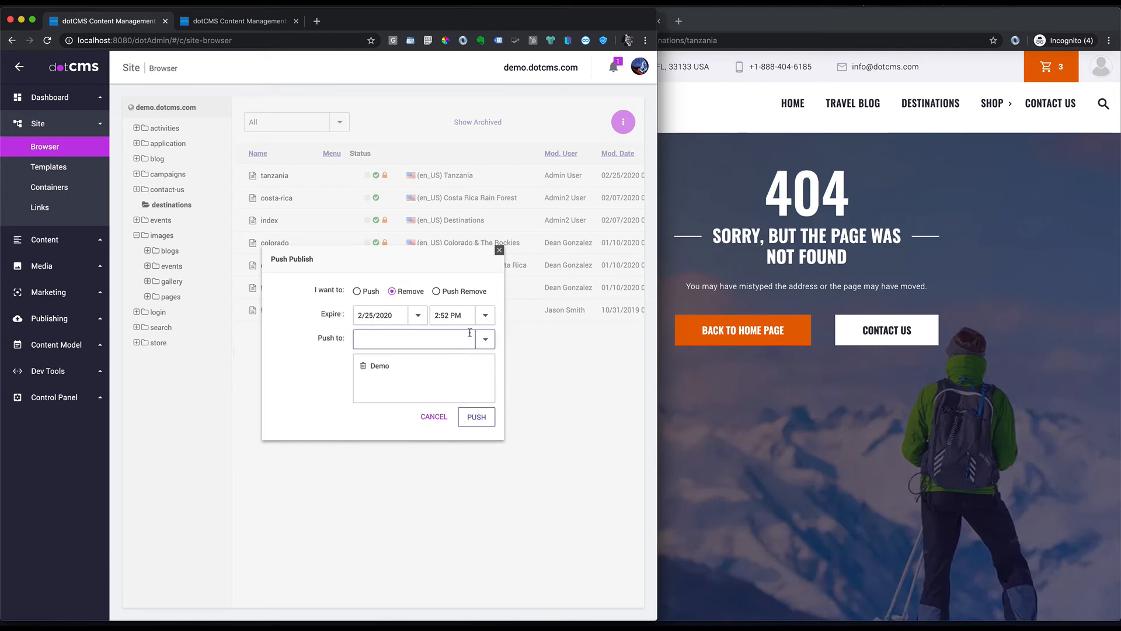
pyautogui.click(437, 292)
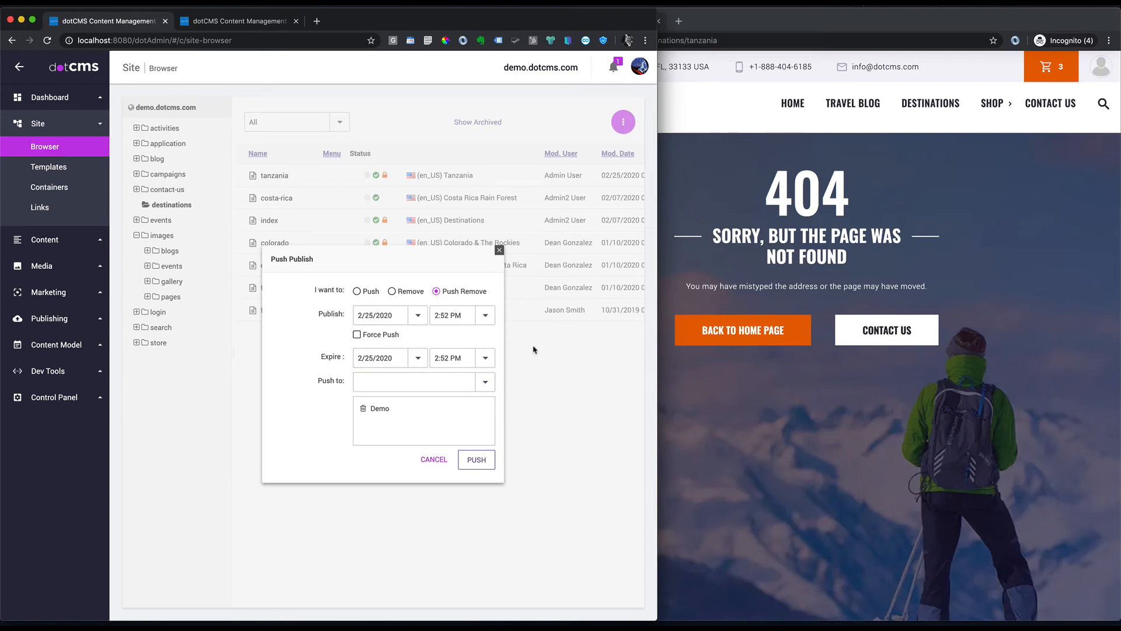
# Step: Set a 3/1/2020 publish date, then revert to a plain push and cancel
pyautogui.click(418, 315)
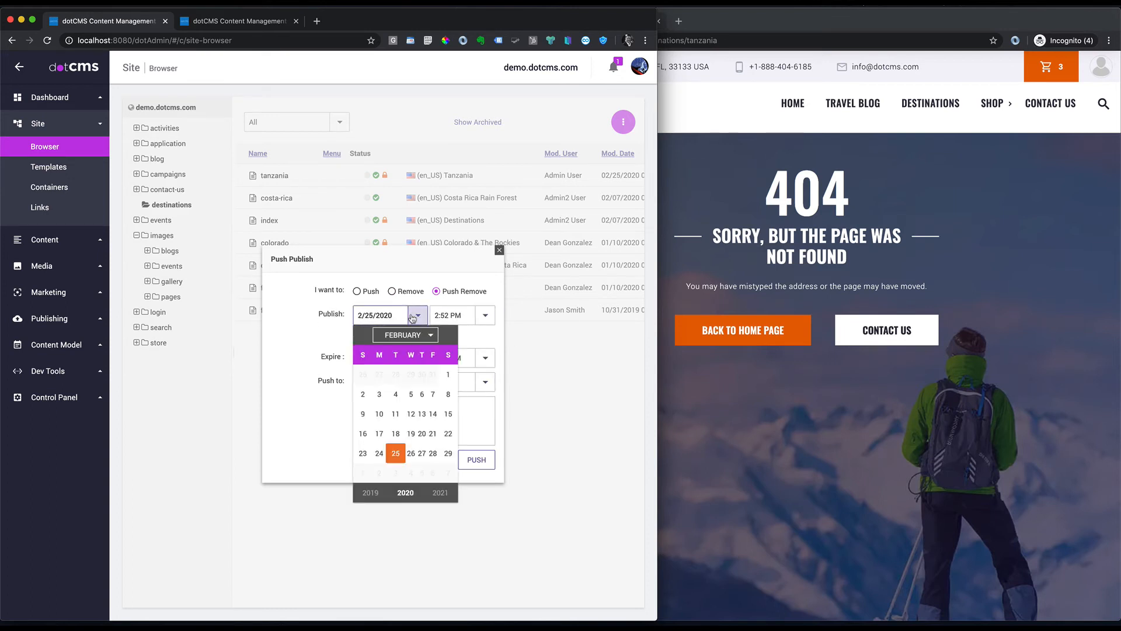
pyautogui.click(428, 337)
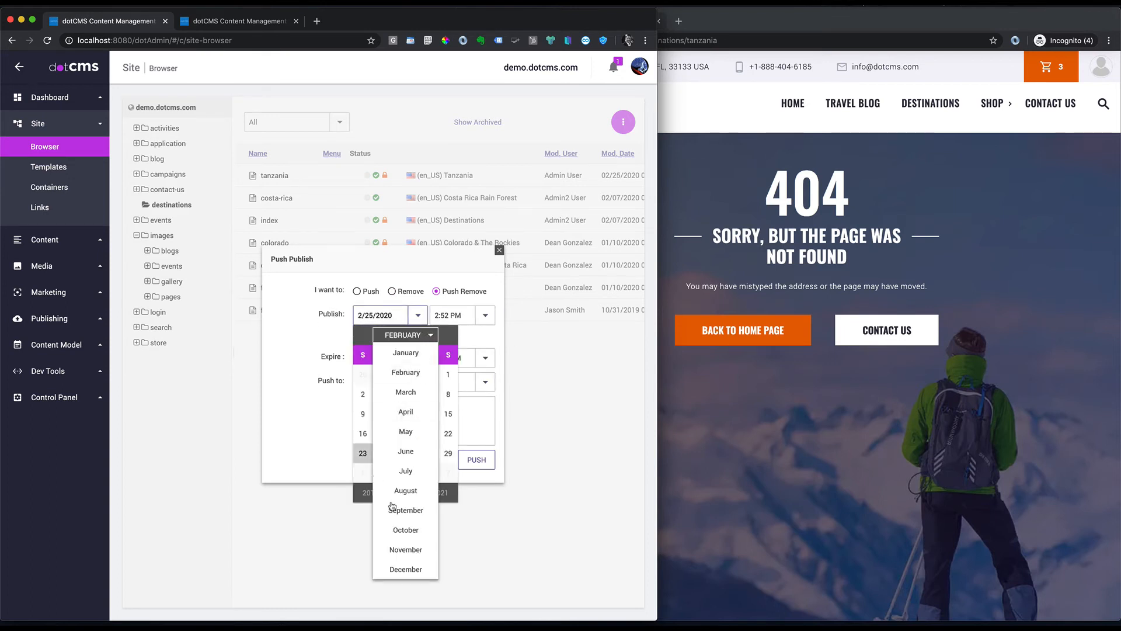
pyautogui.click(404, 393)
pyautogui.click(363, 375)
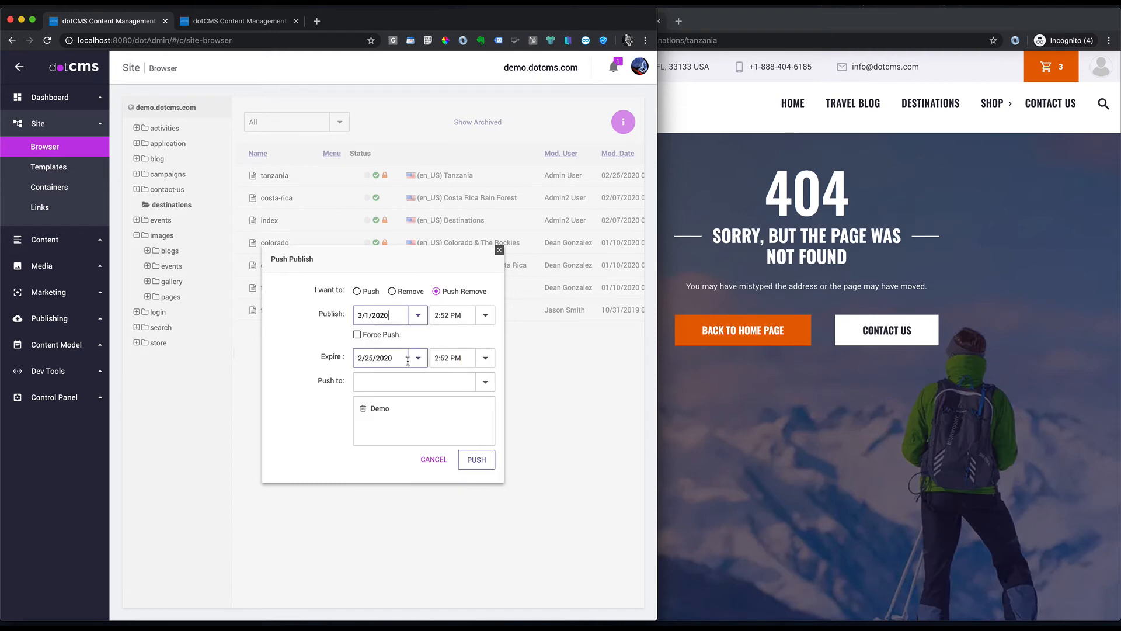
pyautogui.click(418, 358)
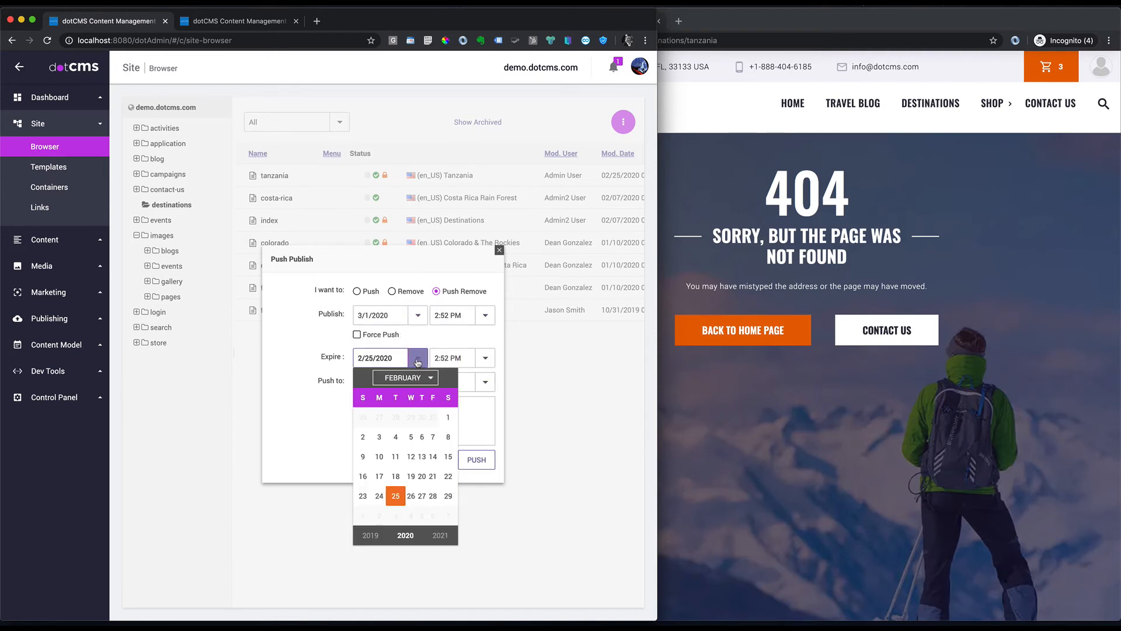
pyautogui.click(496, 336)
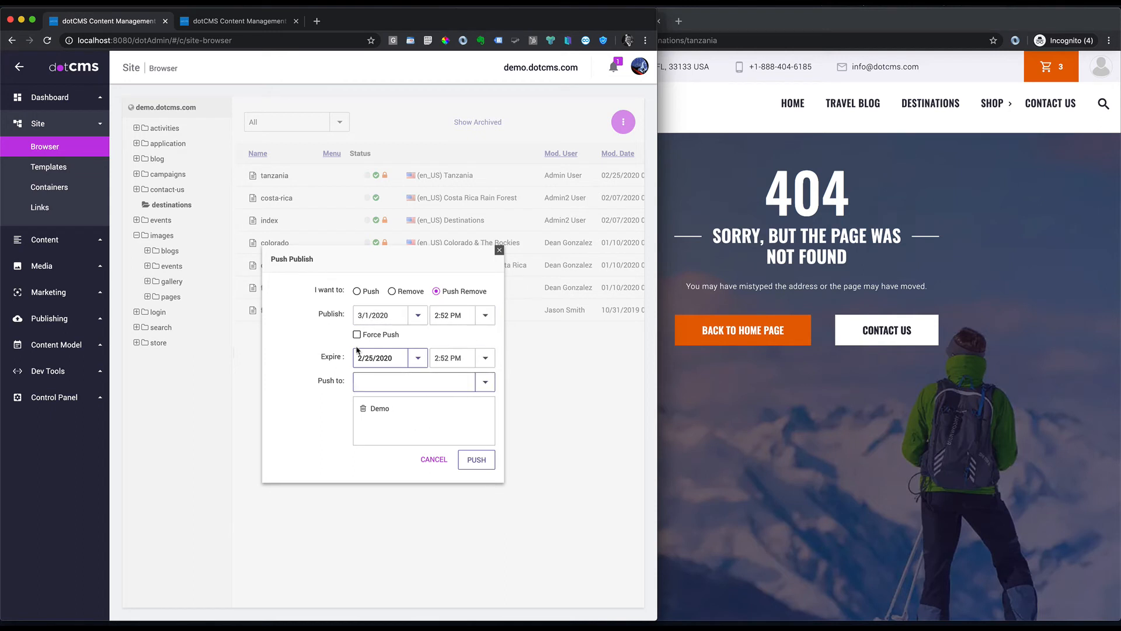
pyautogui.click(374, 294)
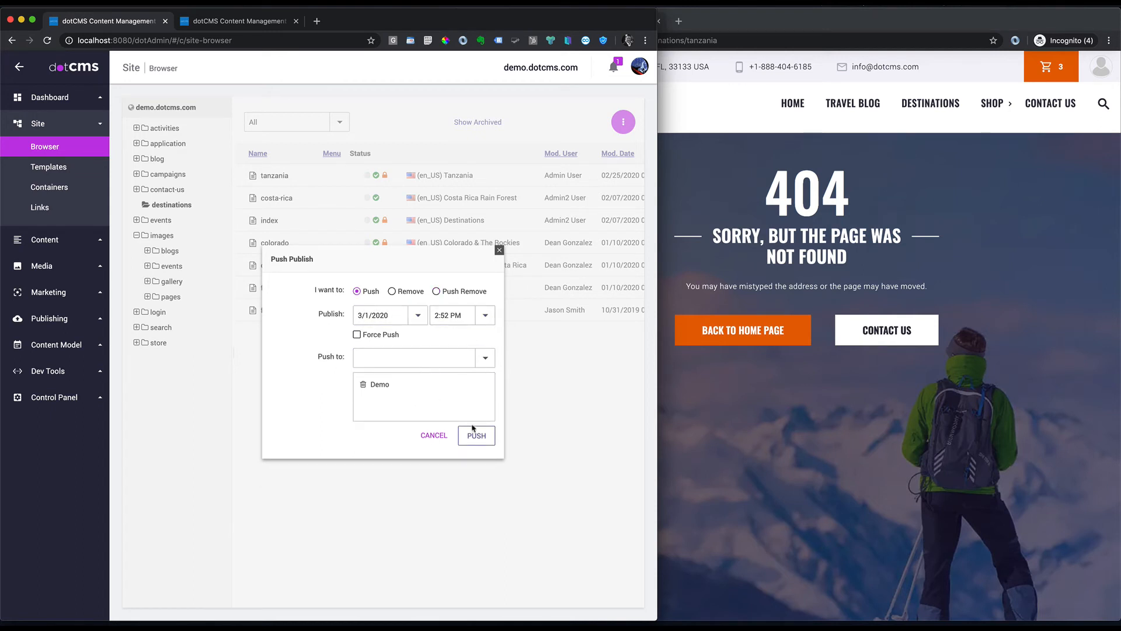
pyautogui.click(434, 436)
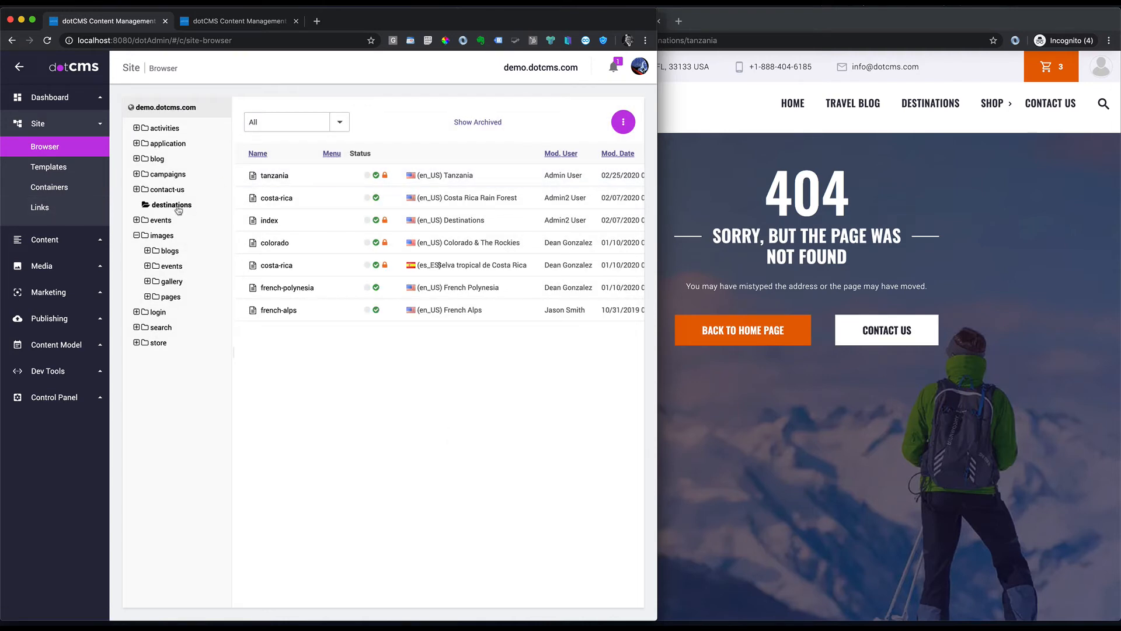
# Step: Add the tanzania page to a new bundle named SafariBundle
pyautogui.rightClick(279, 178)
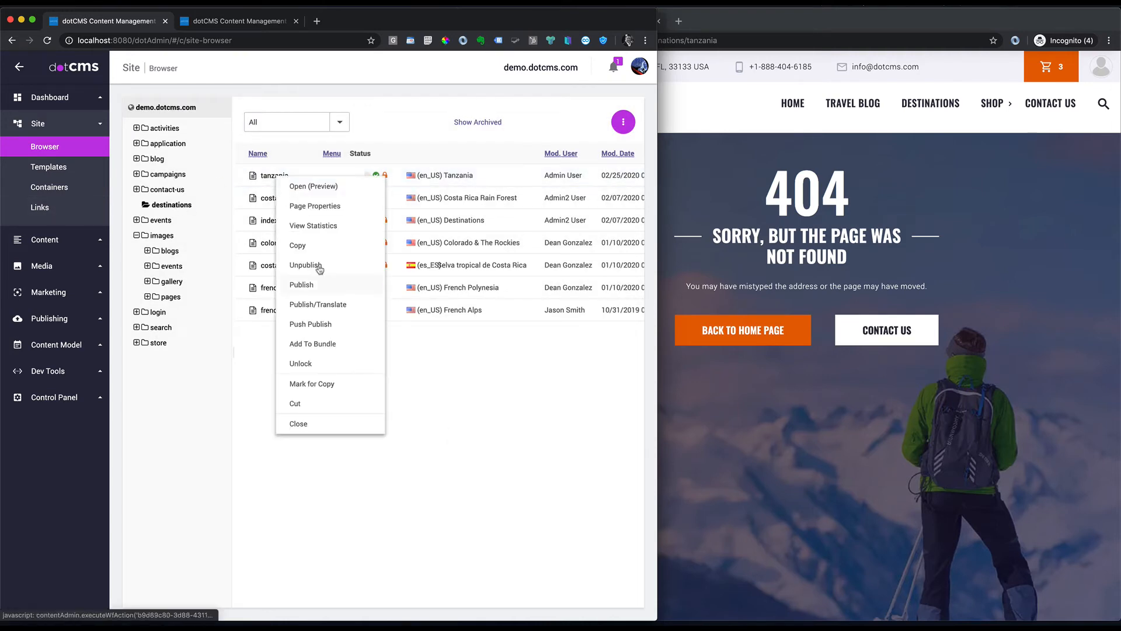
pyautogui.click(320, 344)
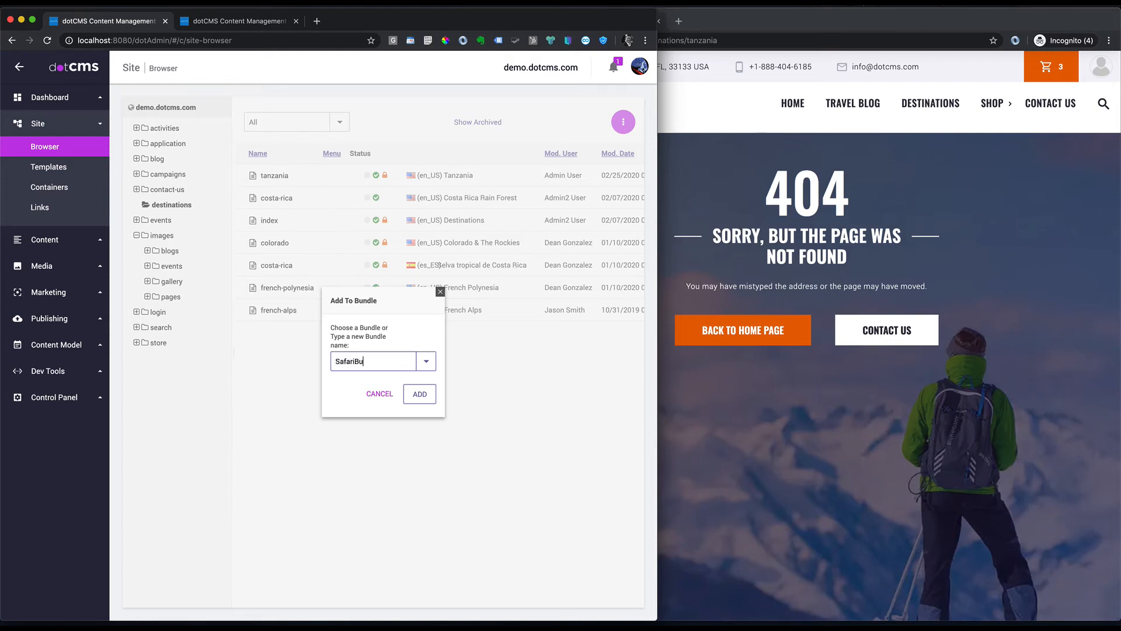
pyautogui.click(418, 394)
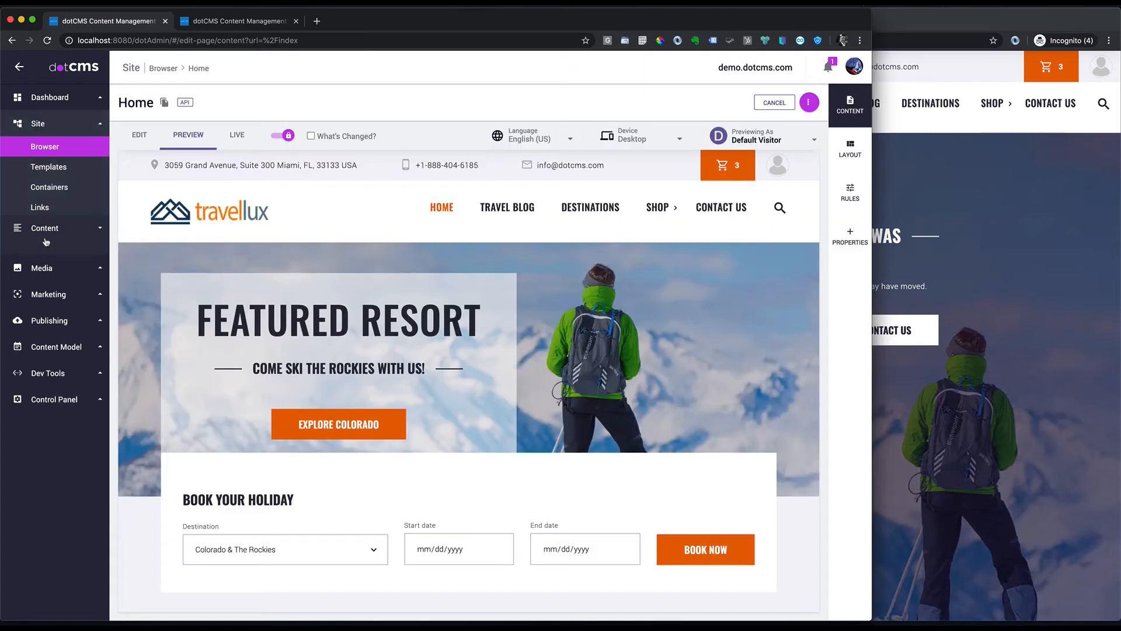
pyautogui.click(45, 240)
# Step: In Content Search, select items from Serengeti National Park Safari through Tanzania Safari Overview
pyautogui.click(35, 174)
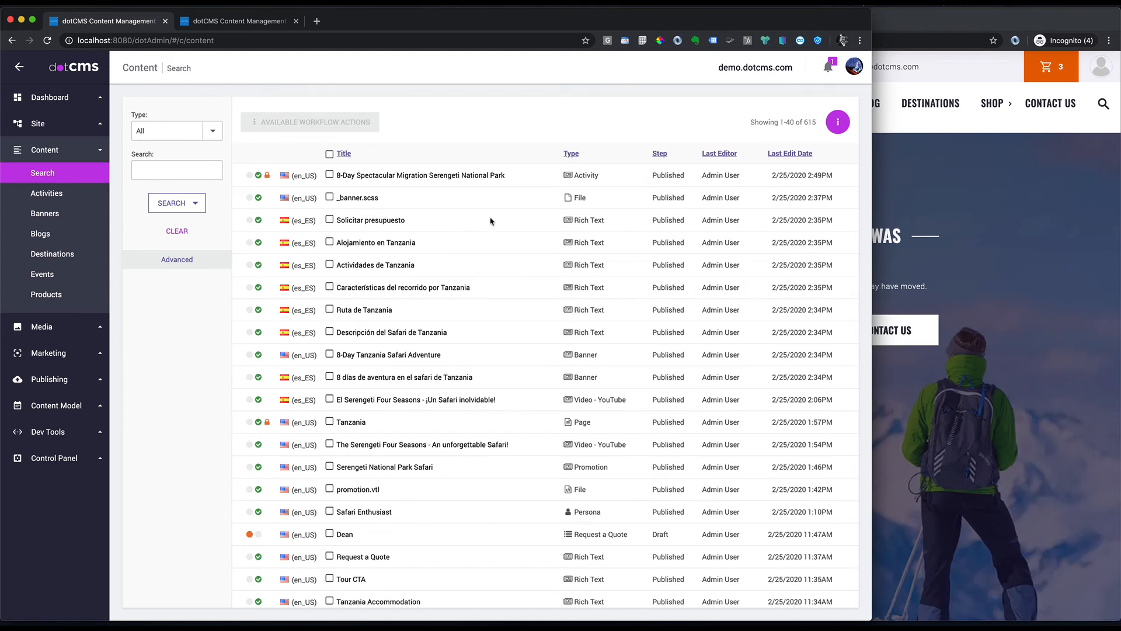
pyautogui.click(212, 130)
pyautogui.scroll(-1, 342, 435)
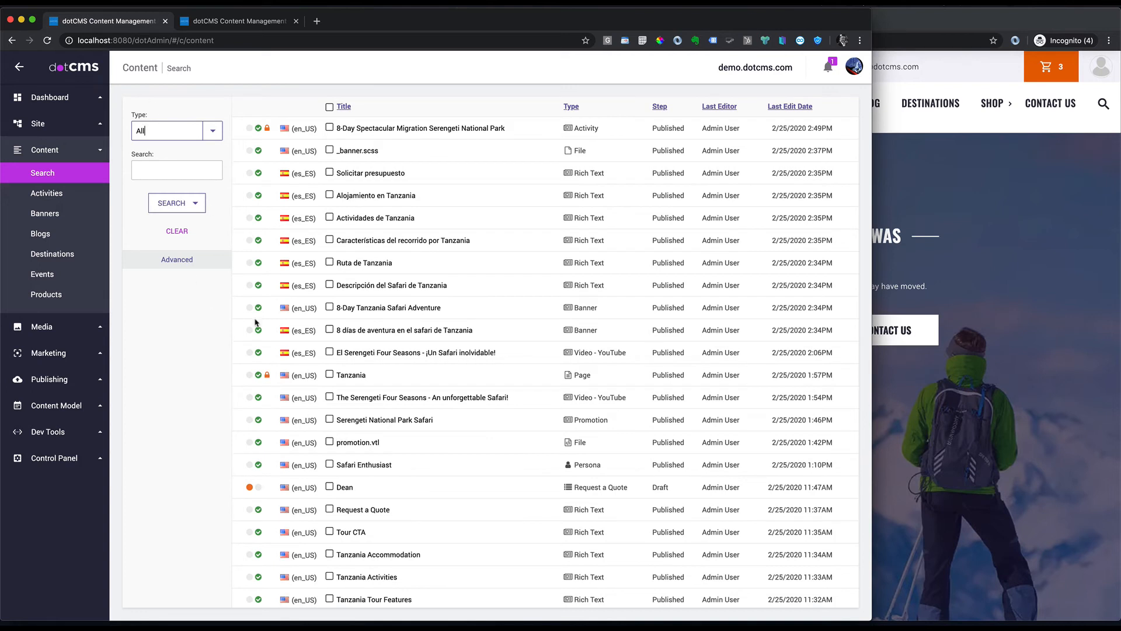
pyautogui.click(331, 420)
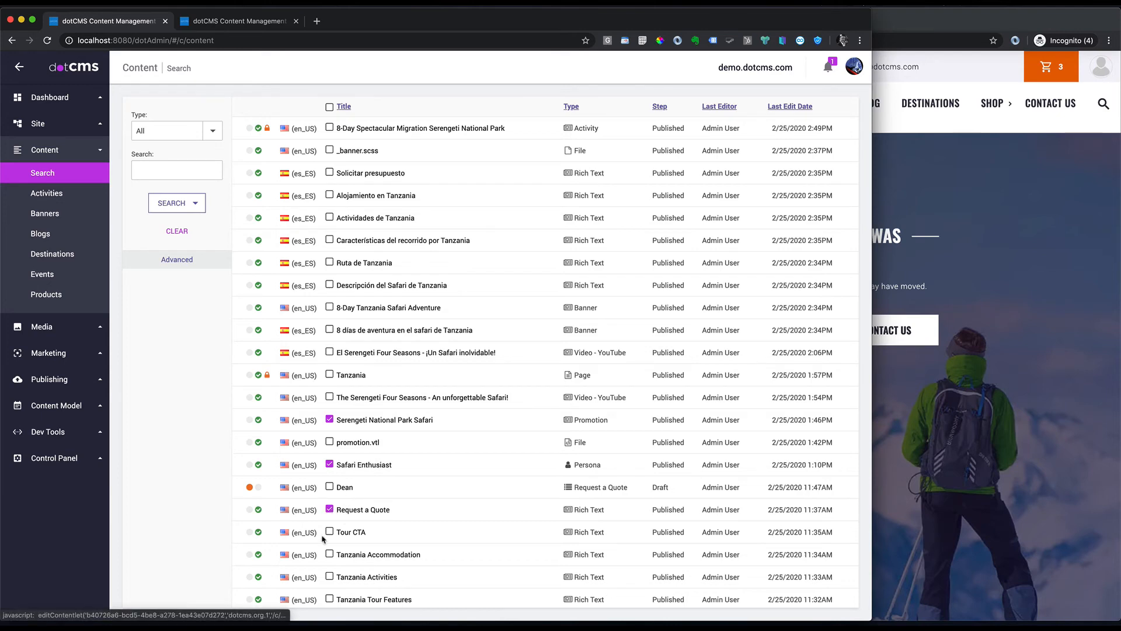
pyautogui.scroll(-3, 336, 525)
pyautogui.scroll(-1, 339, 542)
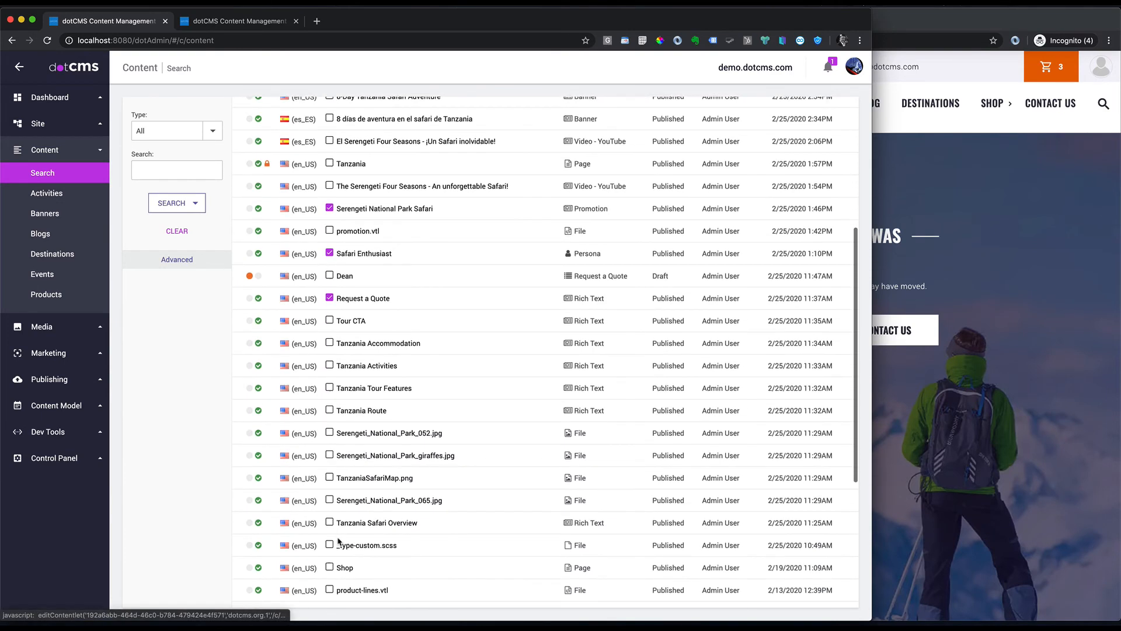
pyautogui.keyDown('shift'); pyautogui.click(330, 499); pyautogui.keyUp('shift')
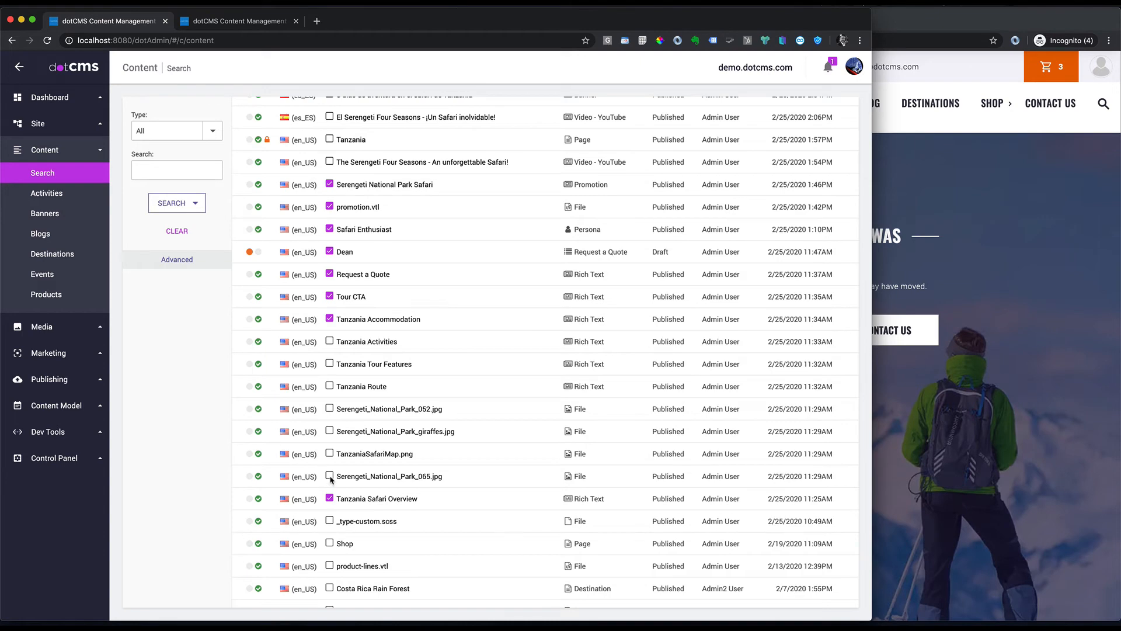
pyautogui.scroll(1, 349, 359)
pyautogui.scroll(-1, 350, 359)
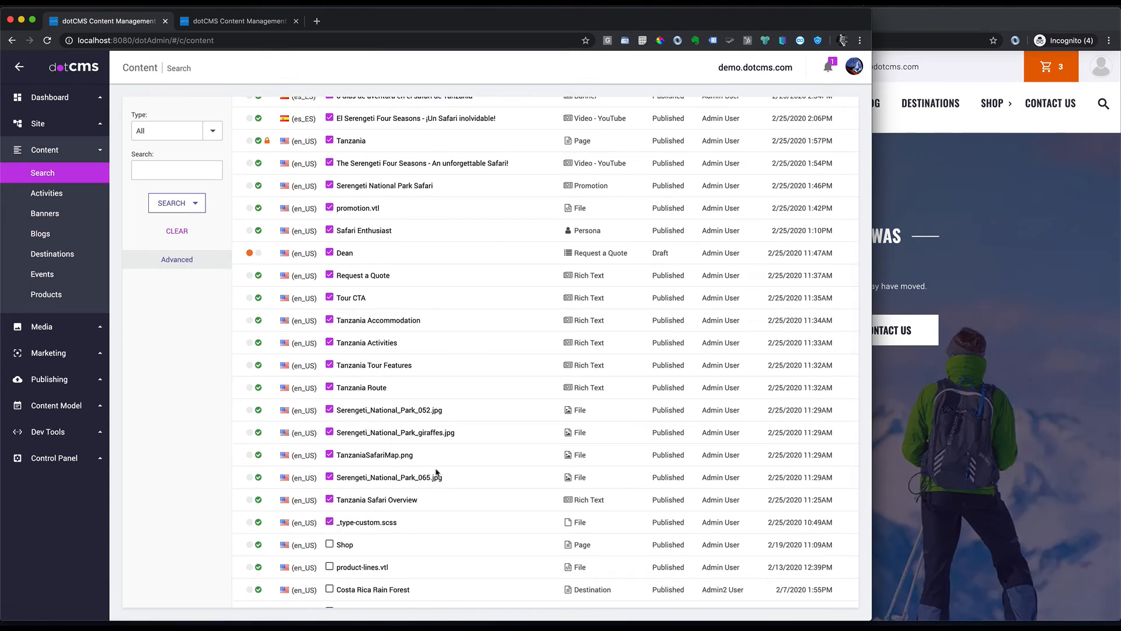
pyautogui.scroll(4, 572, 234)
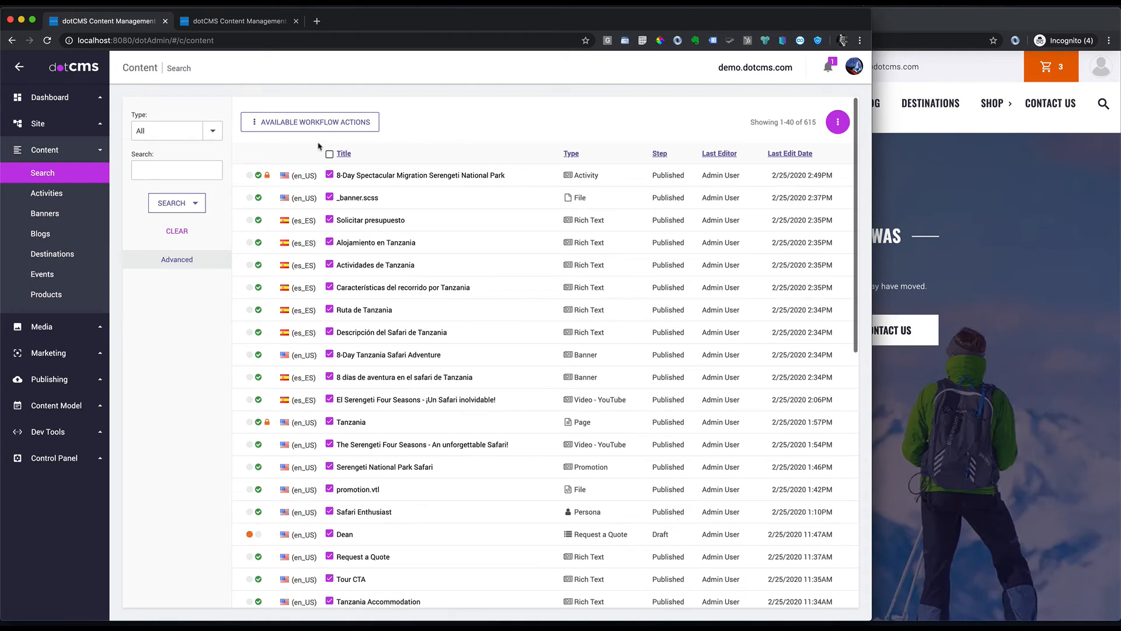
# Step: Add the 29 selected content items to SafariBundle
pyautogui.click(308, 120)
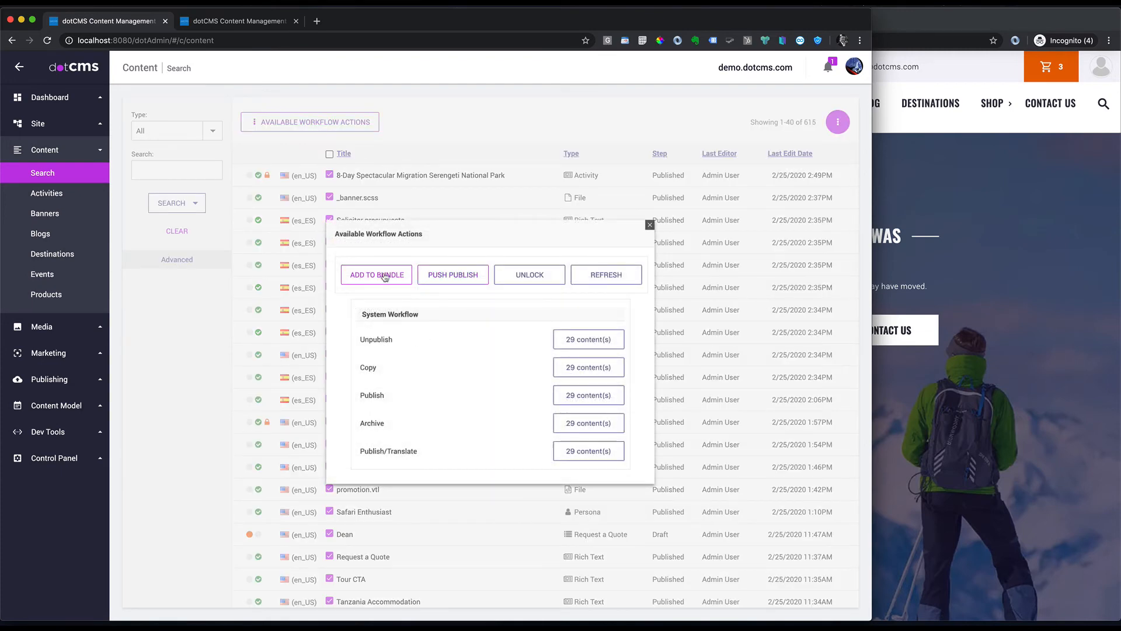
pyautogui.click(383, 279)
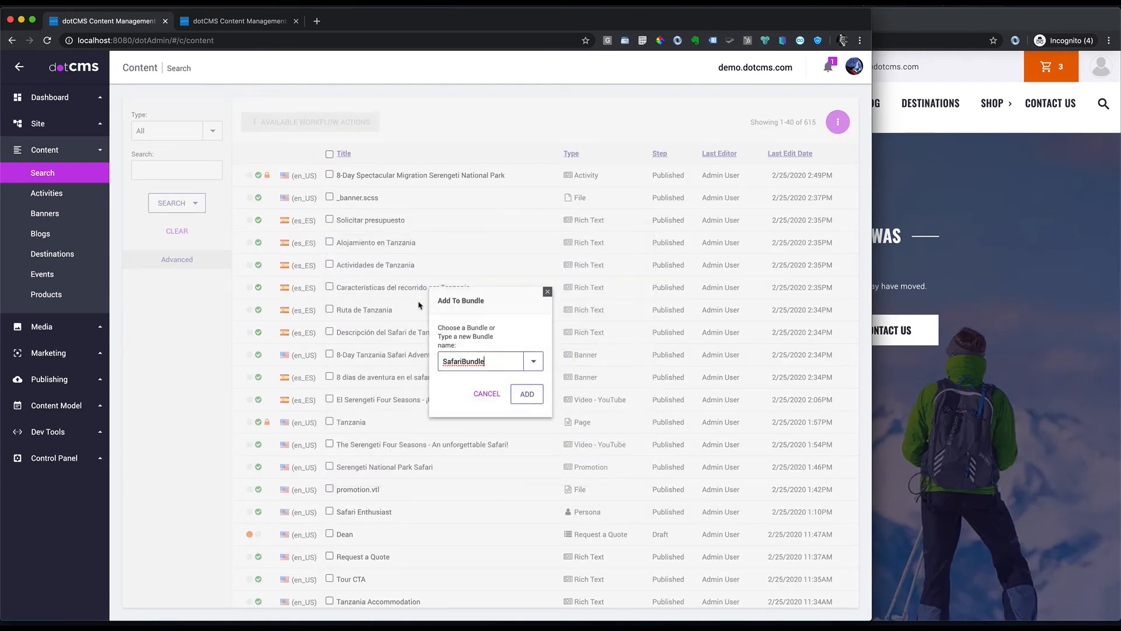
pyautogui.click(529, 396)
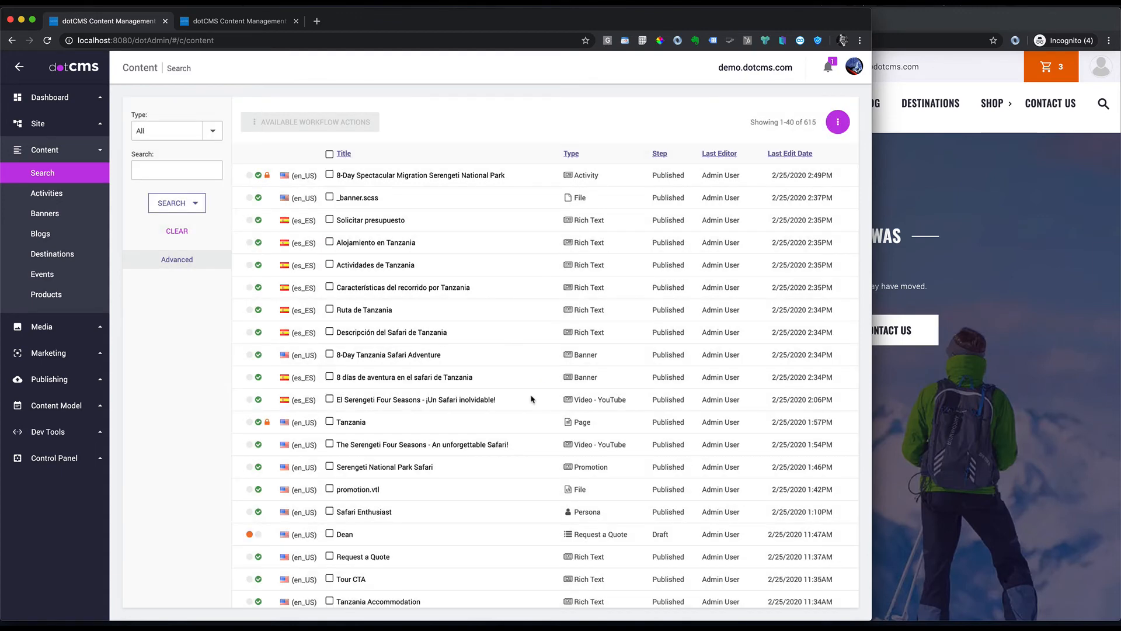
pyautogui.click(63, 380)
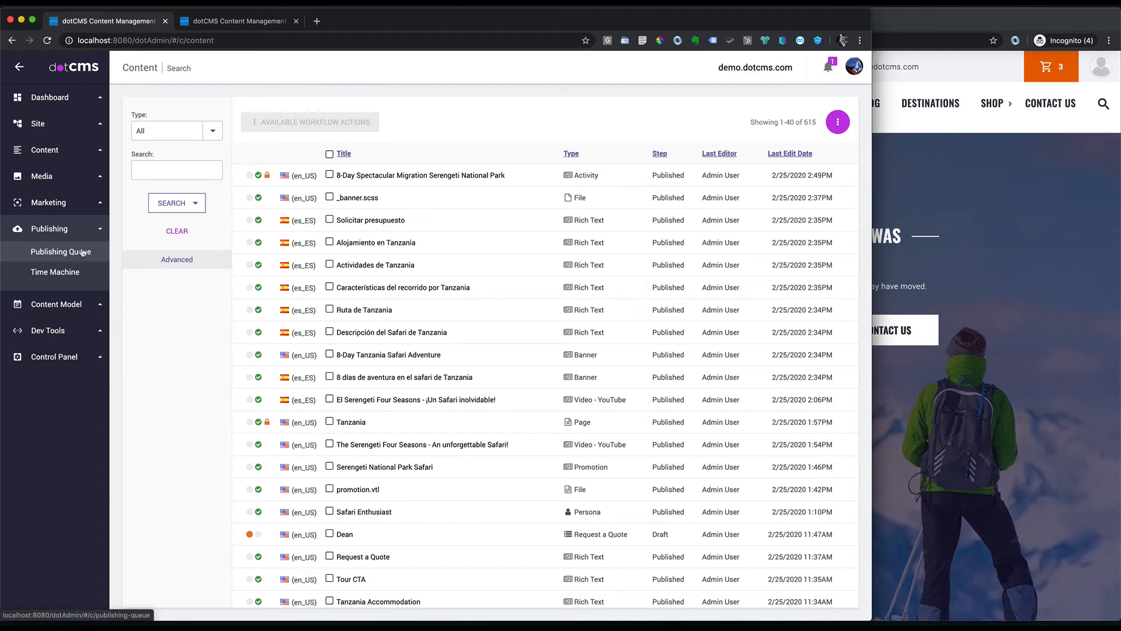
pyautogui.click(69, 231)
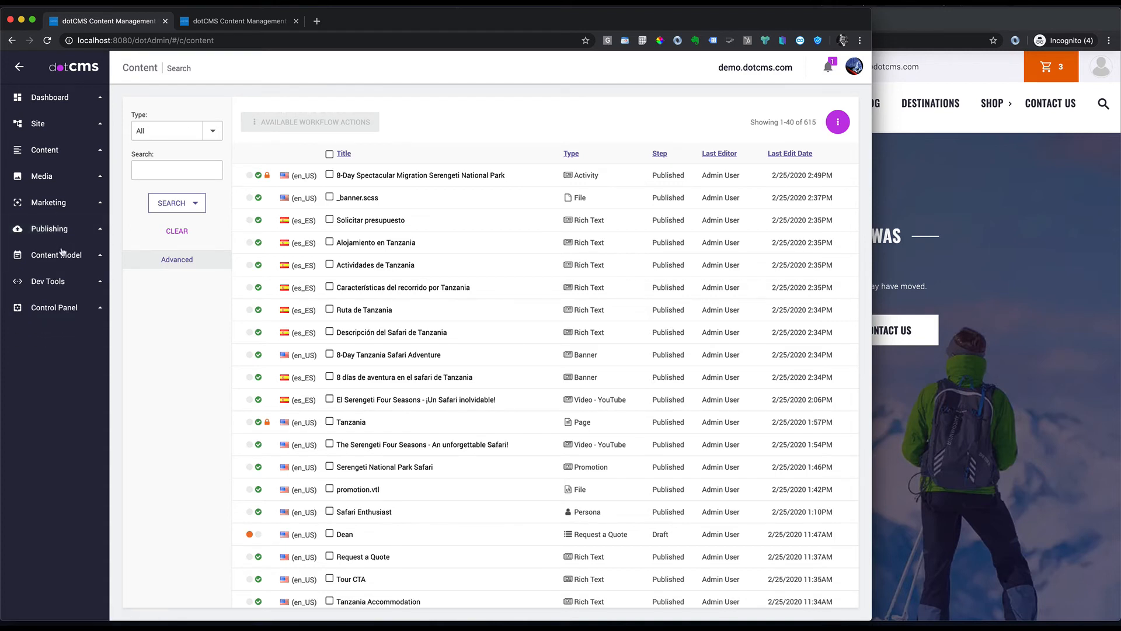
# Step: Push-publish SafariBundle to the Demo environment, leaving it pending for 02/25/2020 02:56PM
pyautogui.click(66, 231)
pyautogui.click(61, 251)
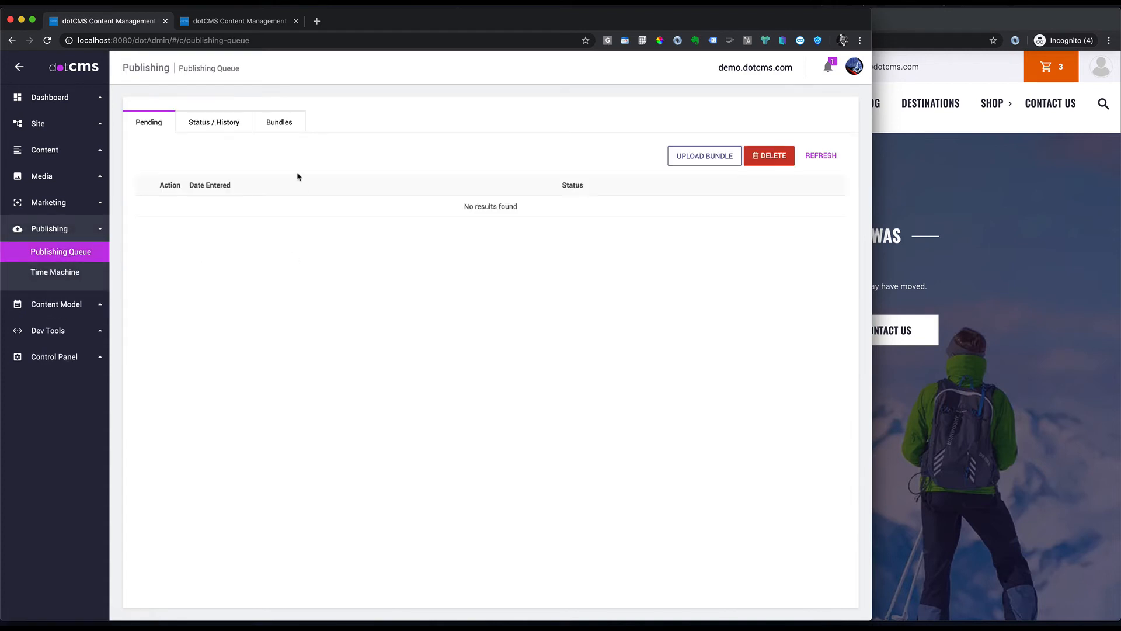
pyautogui.click(279, 123)
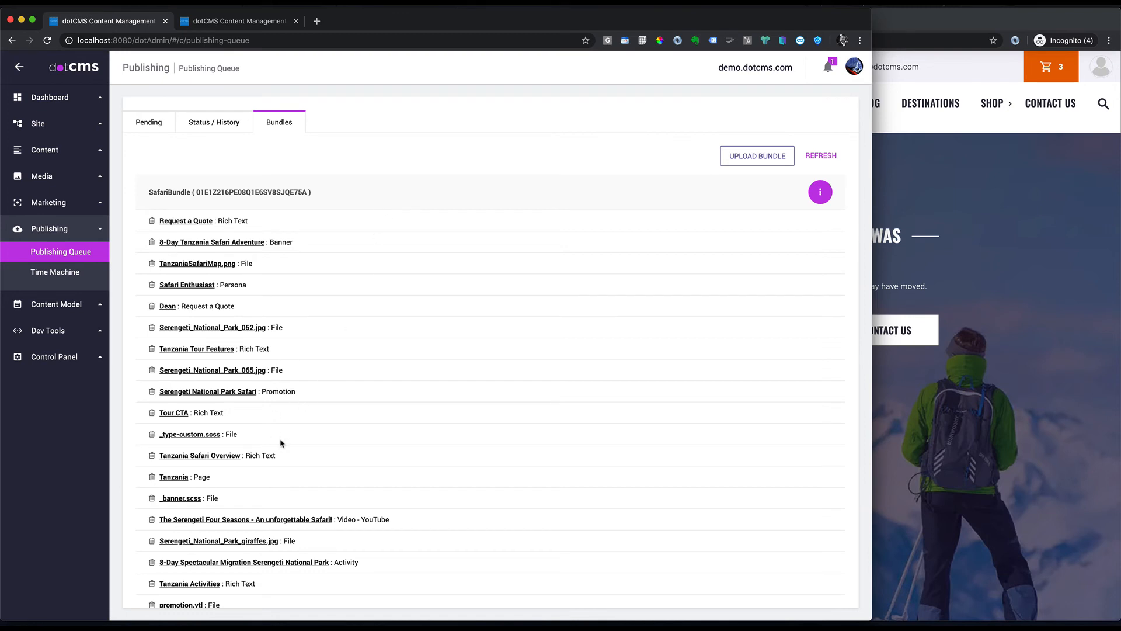
pyautogui.scroll(-3, 343, 433)
pyautogui.scroll(3, 343, 438)
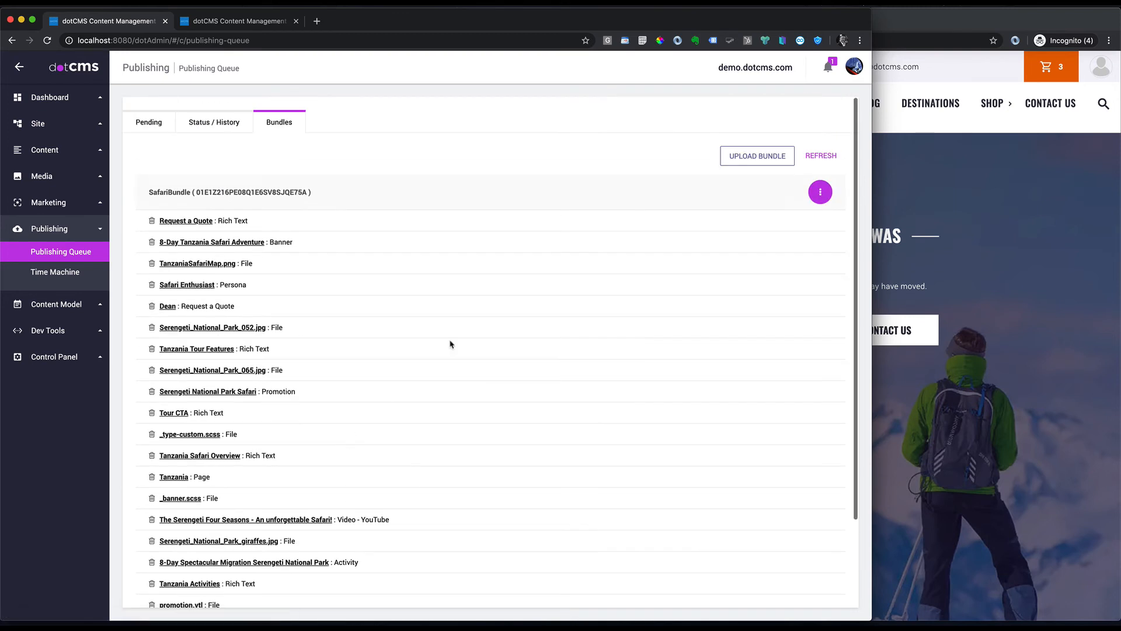
pyautogui.click(820, 192)
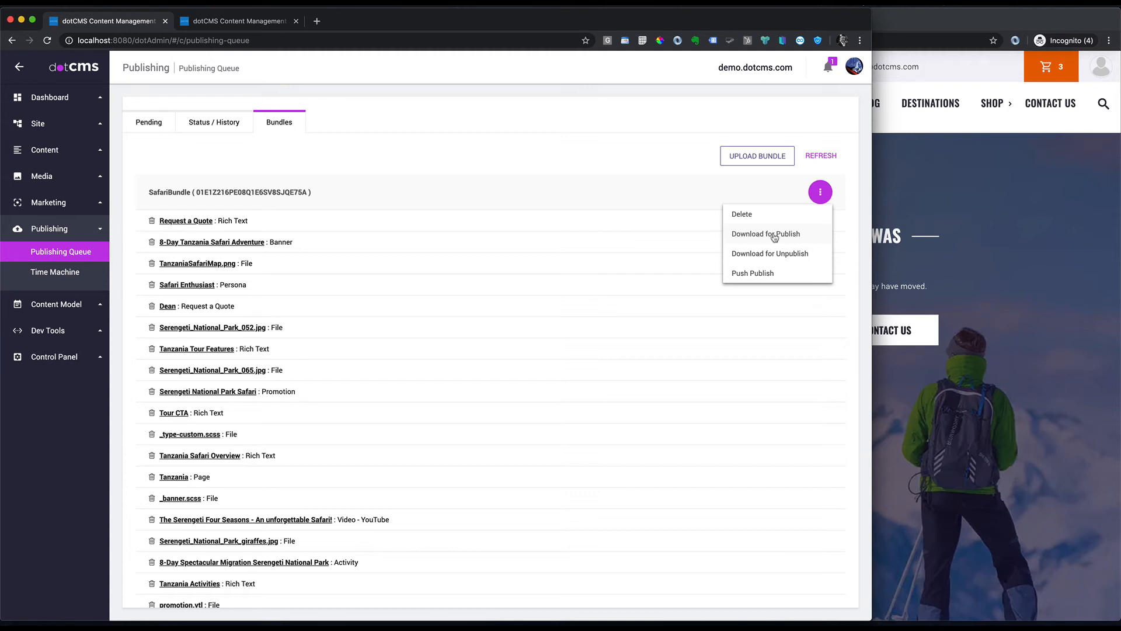
pyautogui.click(756, 277)
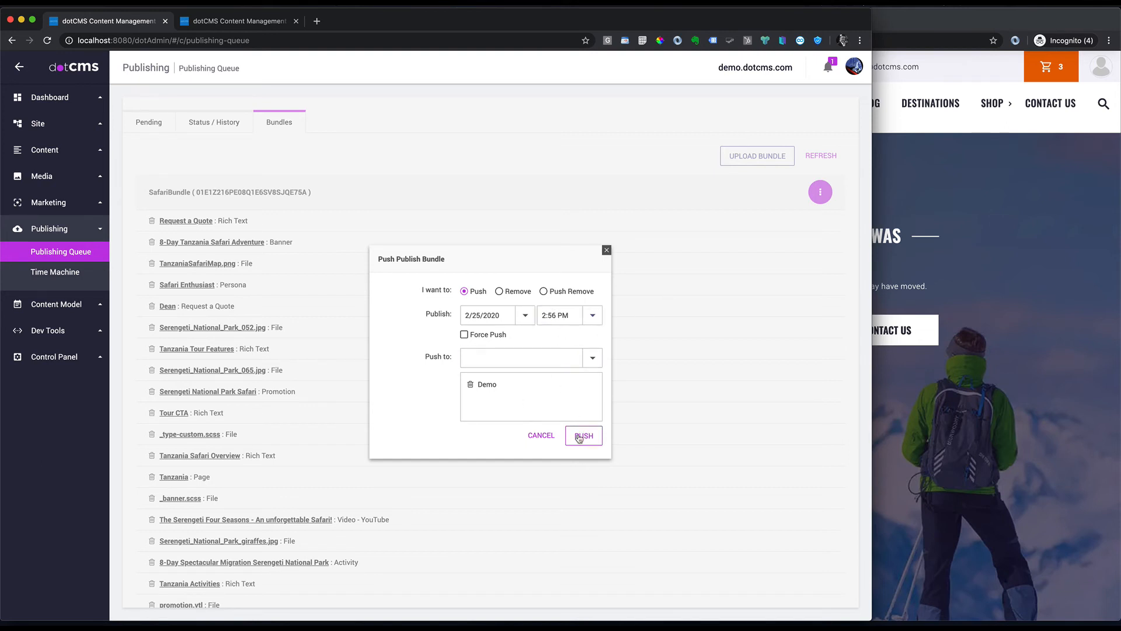
pyautogui.click(582, 438)
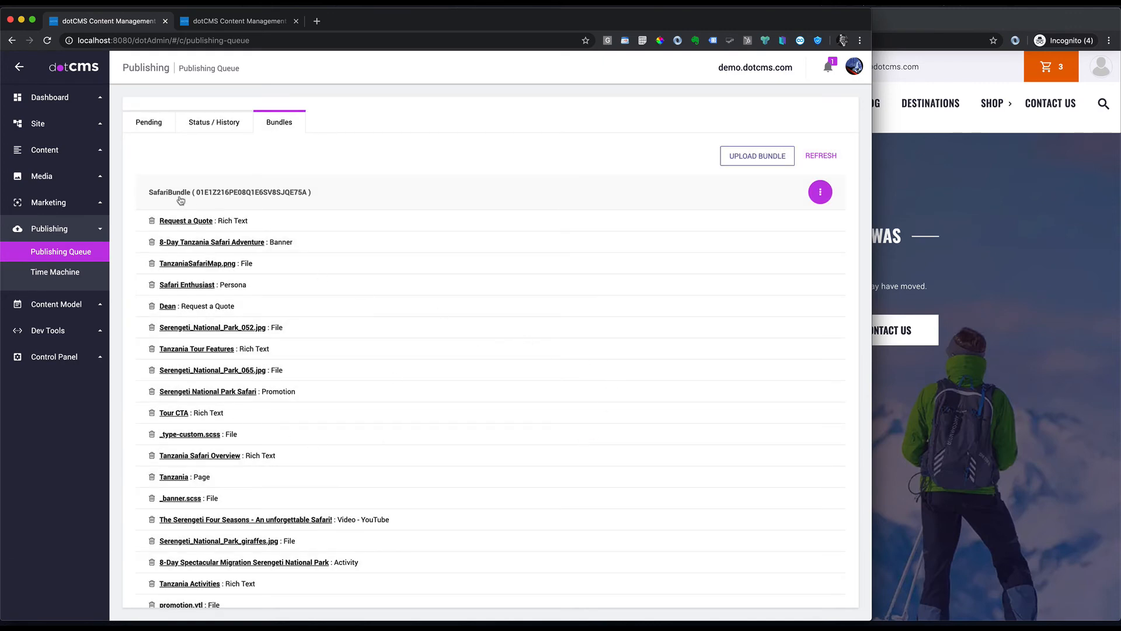
pyautogui.click(157, 127)
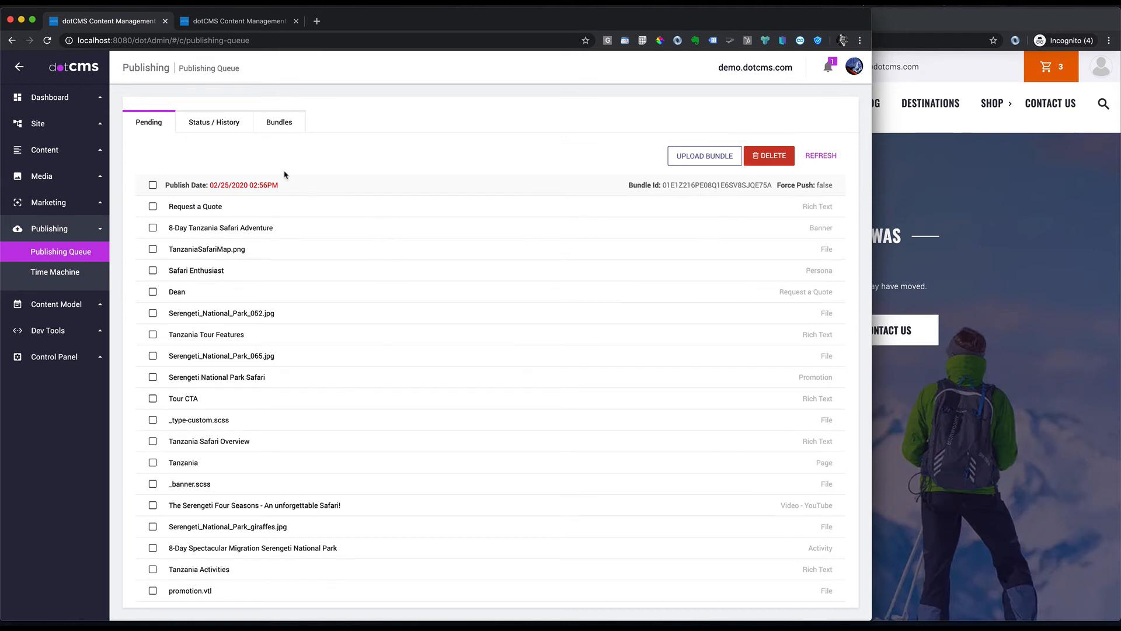
# Step: Refresh SafariBundle's Status / History until it shows Success
pyautogui.scroll(-3, 303, 420)
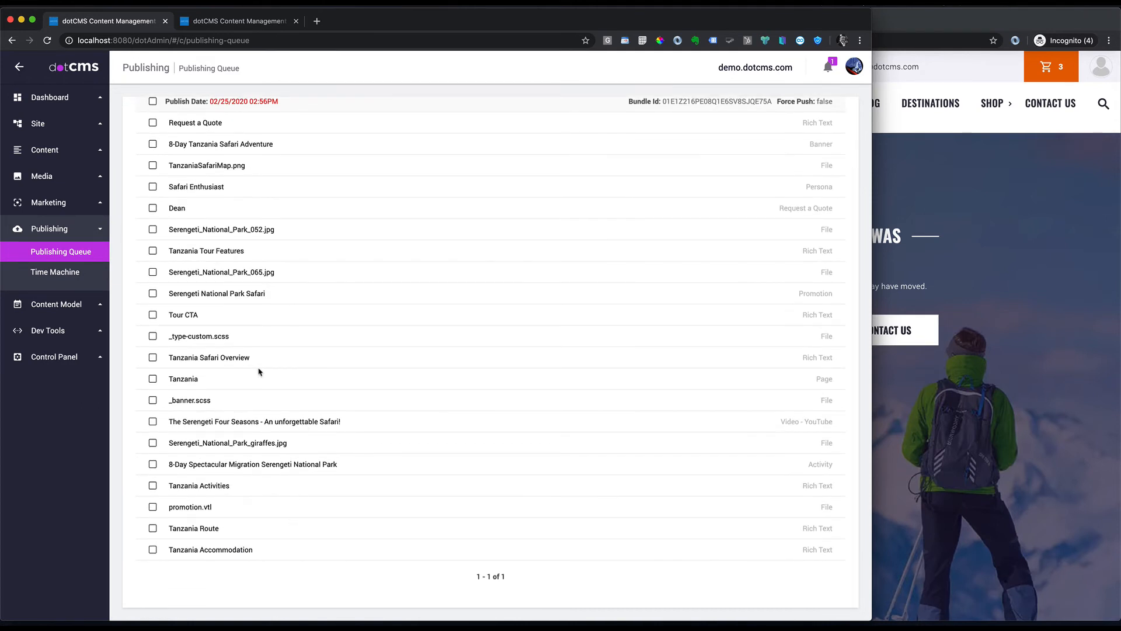
pyautogui.scroll(3, 260, 371)
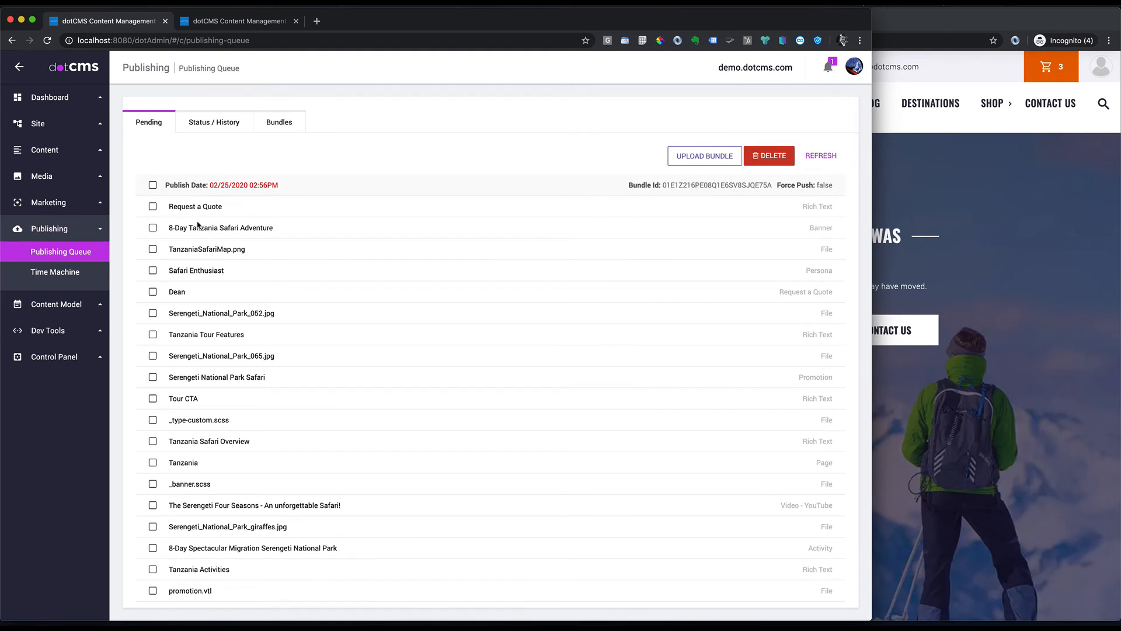
pyautogui.click(213, 124)
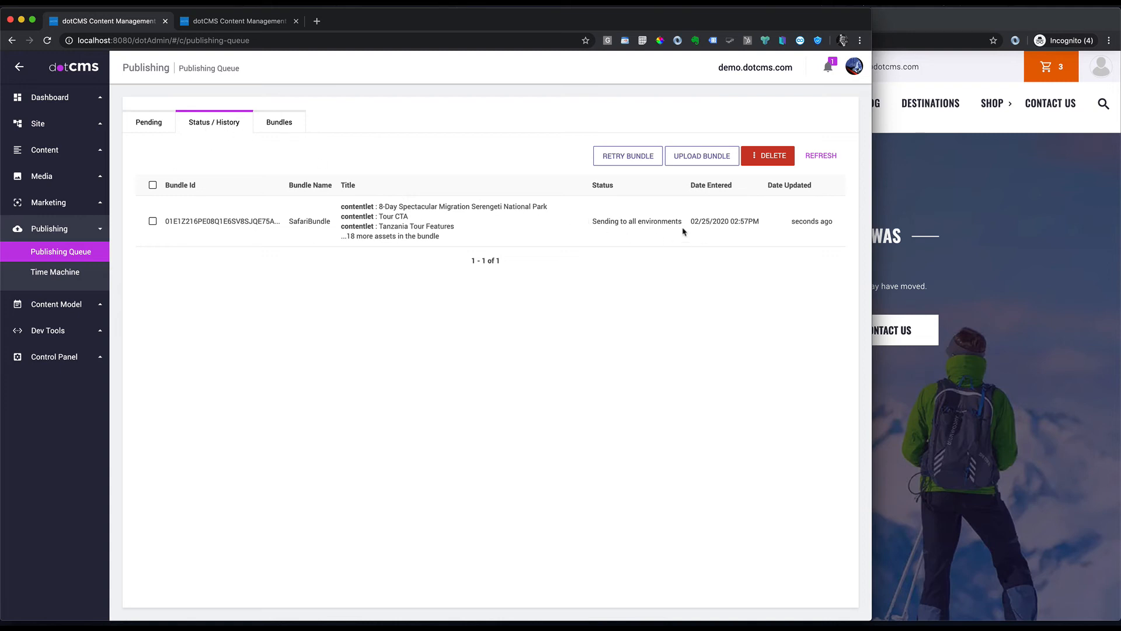
pyautogui.click(820, 156)
pyautogui.click(819, 157)
pyautogui.click(964, 81)
# Step: Reload demo.dotcms.com/destinations/tanzania, check the safari content now loads, then close the window
pyautogui.click(751, 40)
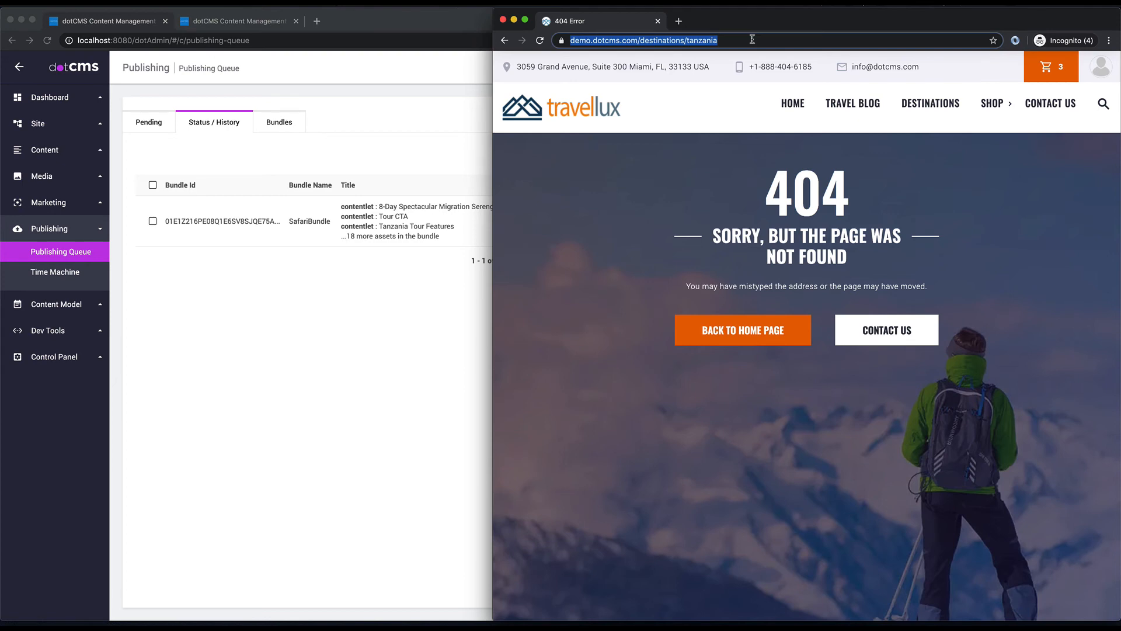
pyautogui.press('Return')
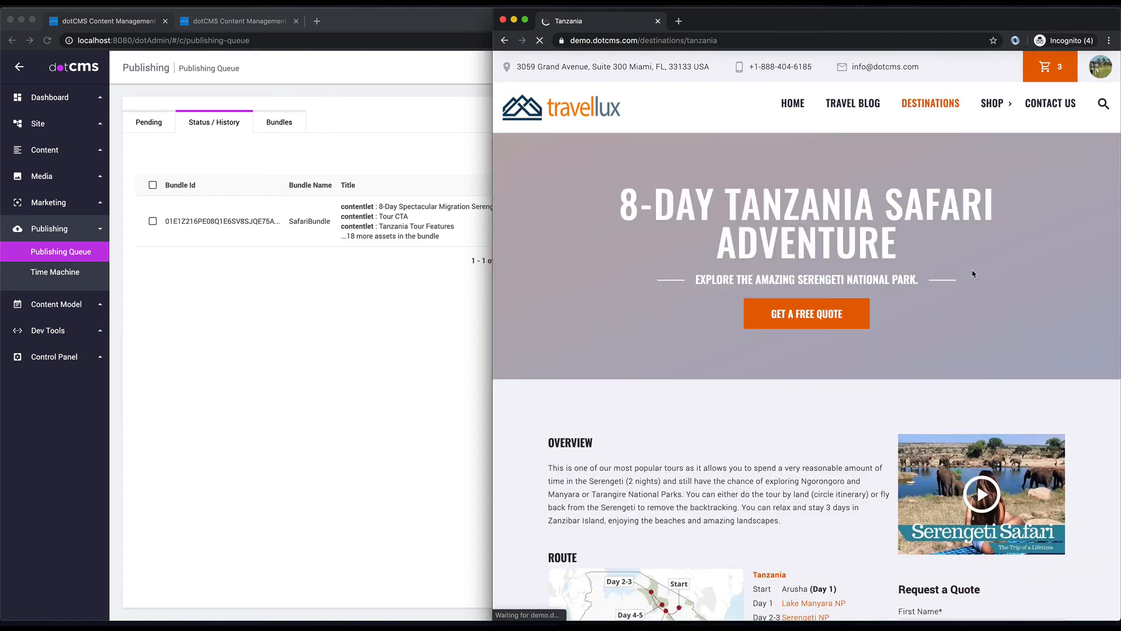
pyautogui.scroll(-5, 972, 274)
pyautogui.scroll(-3, 972, 273)
pyautogui.scroll(7, 971, 268)
pyautogui.scroll(-3, 971, 276)
pyautogui.scroll(-3, 971, 277)
pyautogui.scroll(3, 786, 347)
pyautogui.scroll(4, 787, 347)
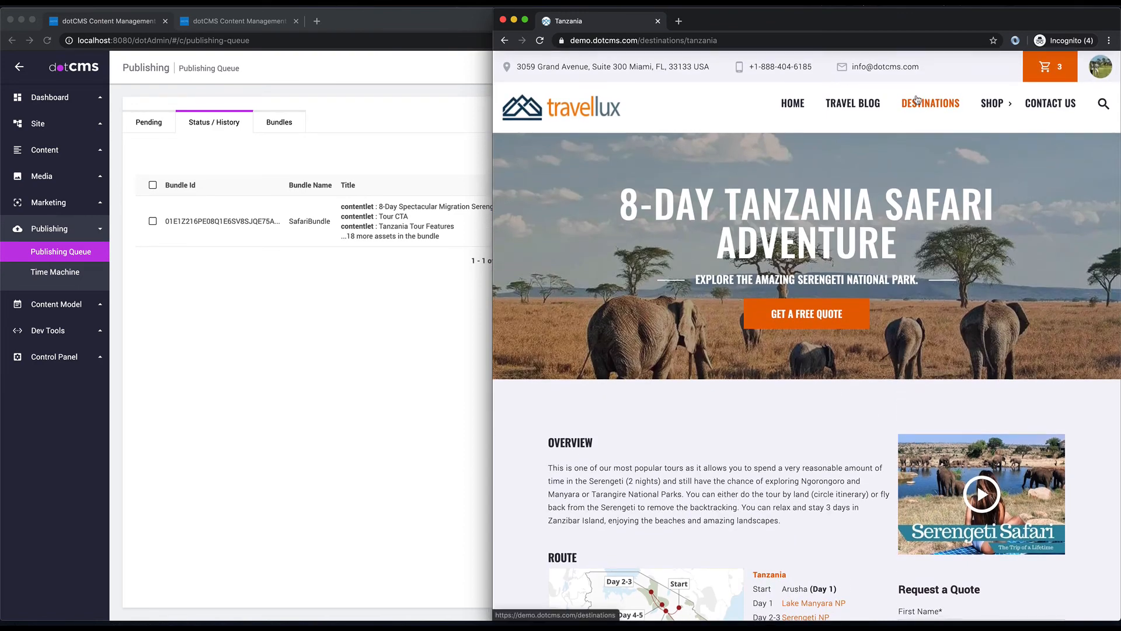
pyautogui.press('super+w')
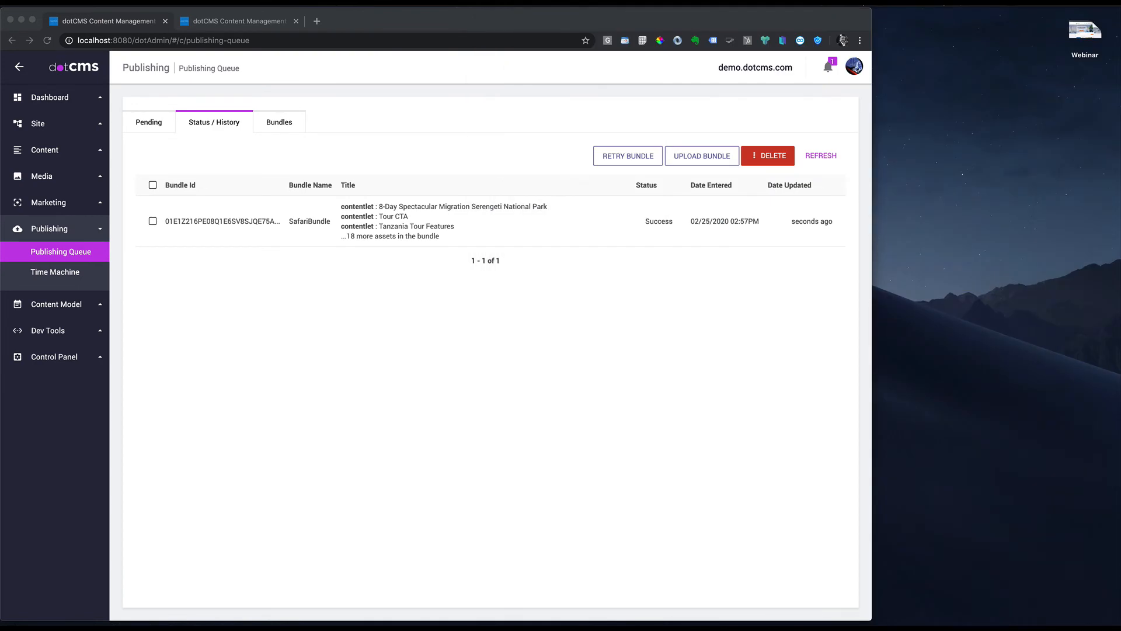
# Step: Copy the tanzania page in the destinations folder, creating tanzania_copy
pyautogui.moveTo(871, 616); pyautogui.dragTo(1120, 625)
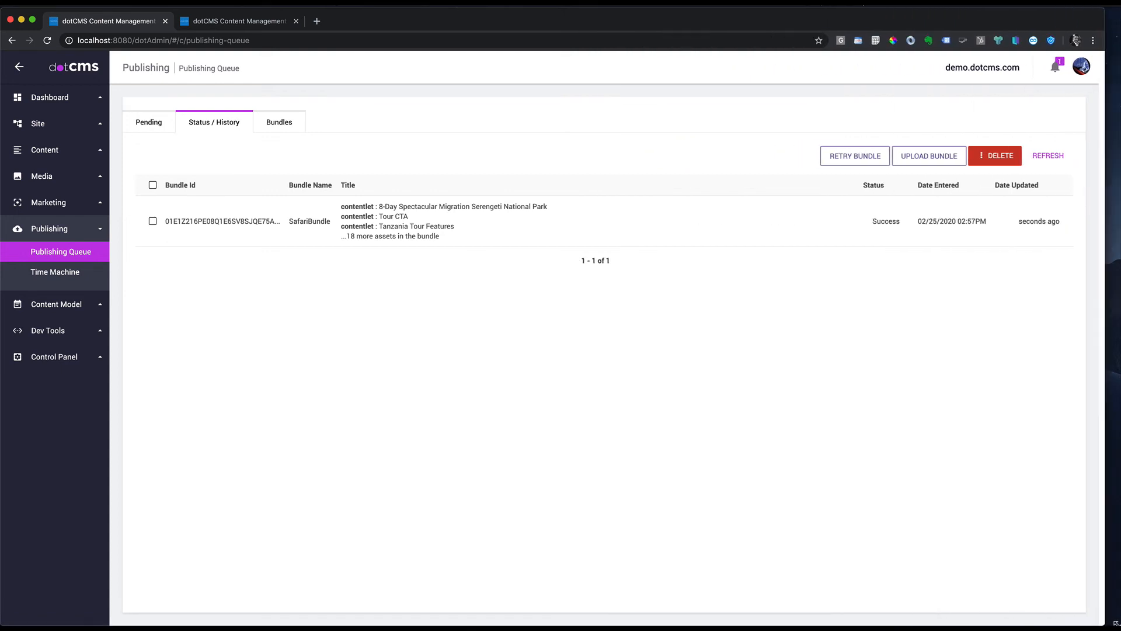
pyautogui.doubleClick(63, 135)
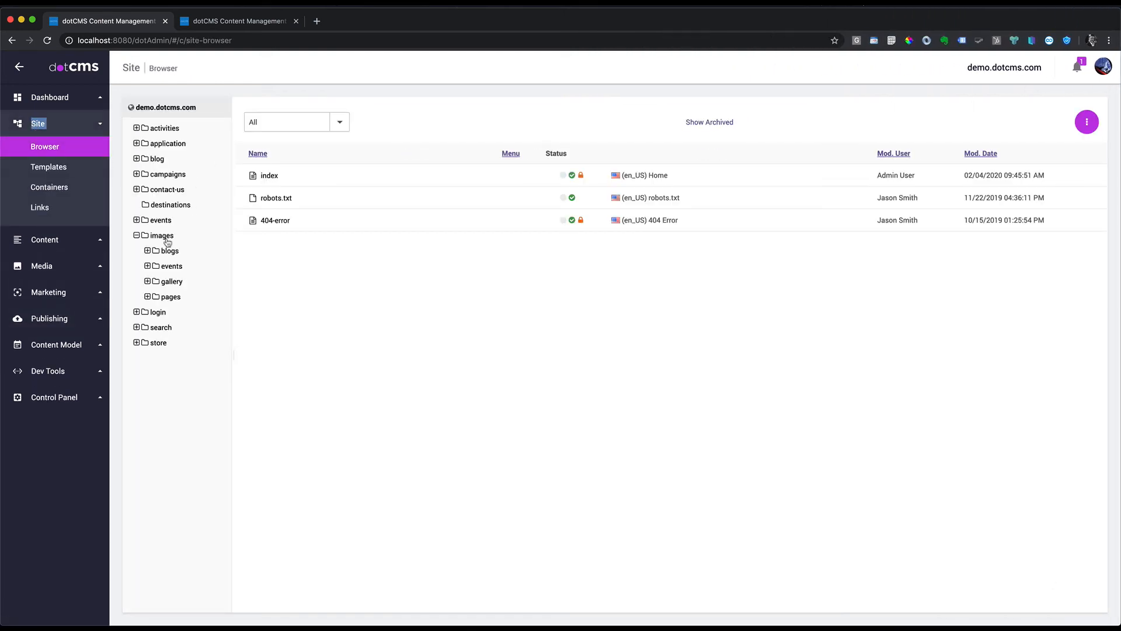
pyautogui.click(168, 206)
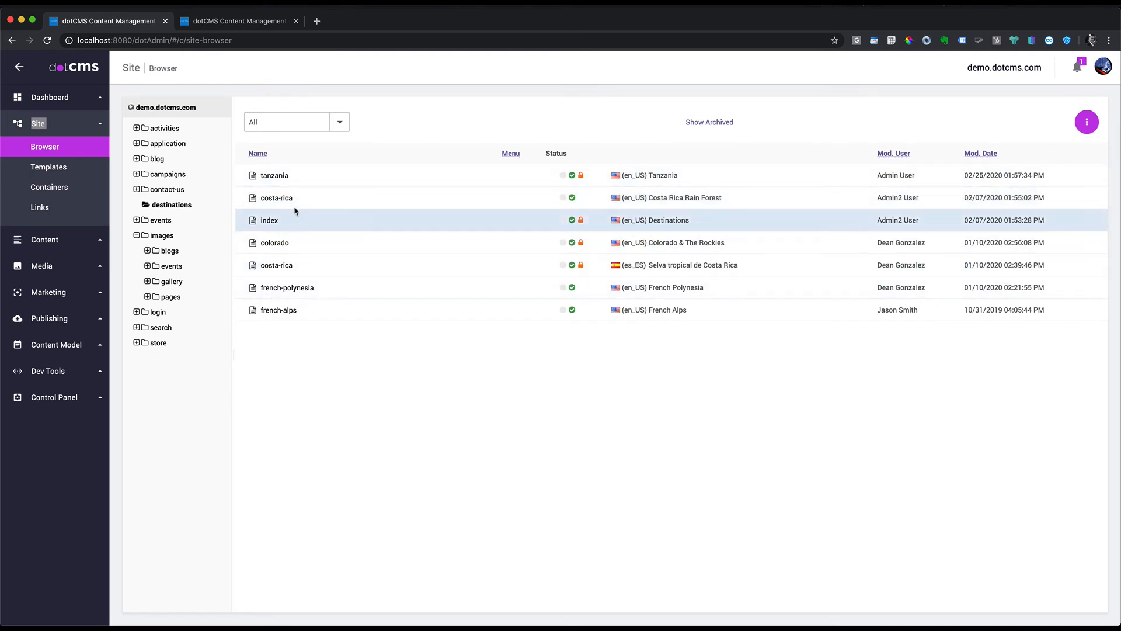
pyautogui.rightClick(273, 178)
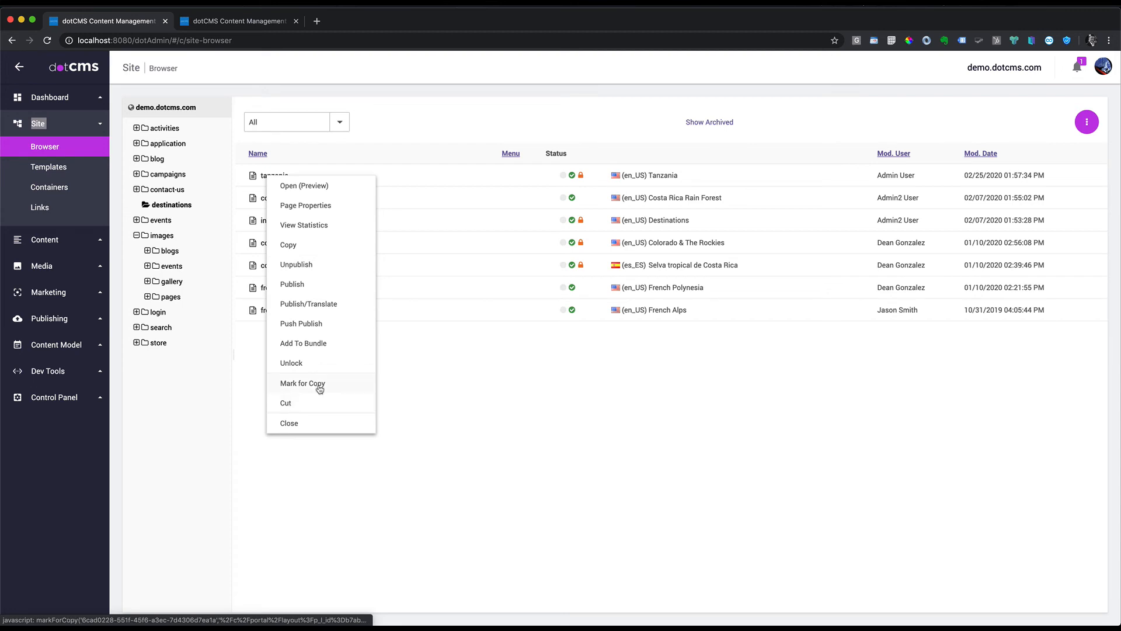
pyautogui.click(292, 246)
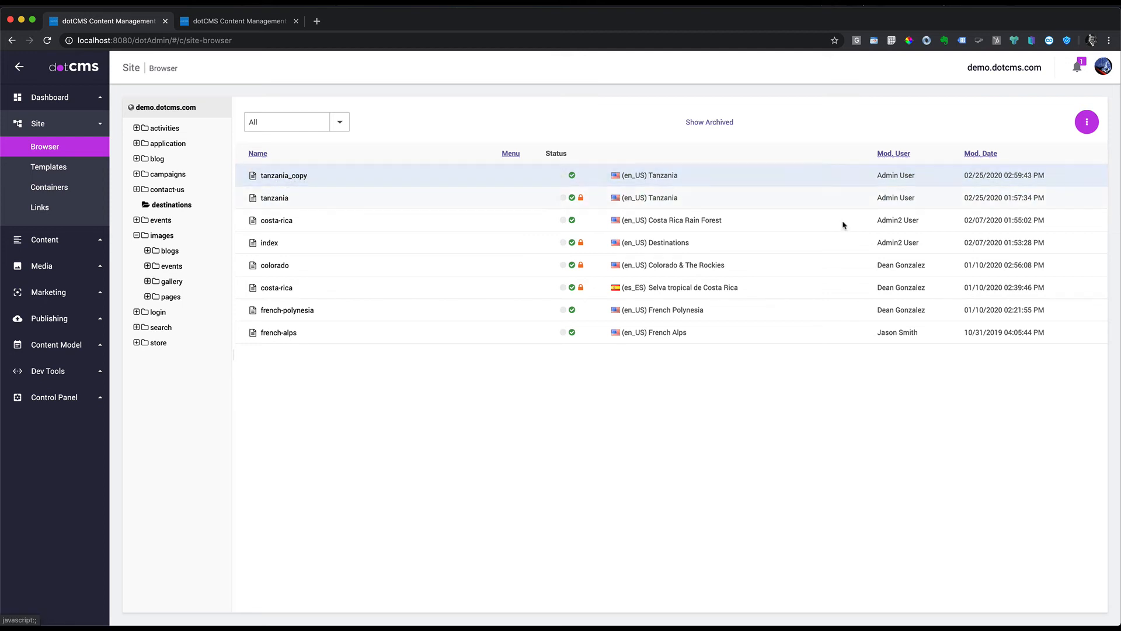
pyautogui.rightClick(293, 175)
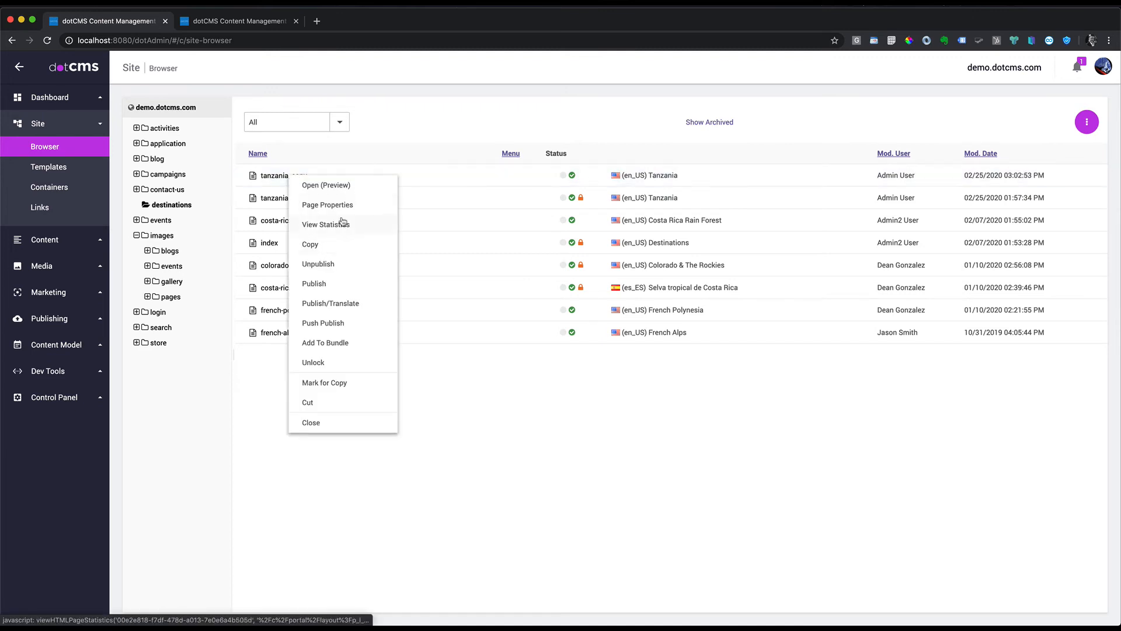
# Step: In tanzania_copy's Page Properties, set title Florida Keys and URL florida, lock, and save
pyautogui.click(345, 200)
pyautogui.click(243, 285)
pyautogui.doubleClick(242, 245)
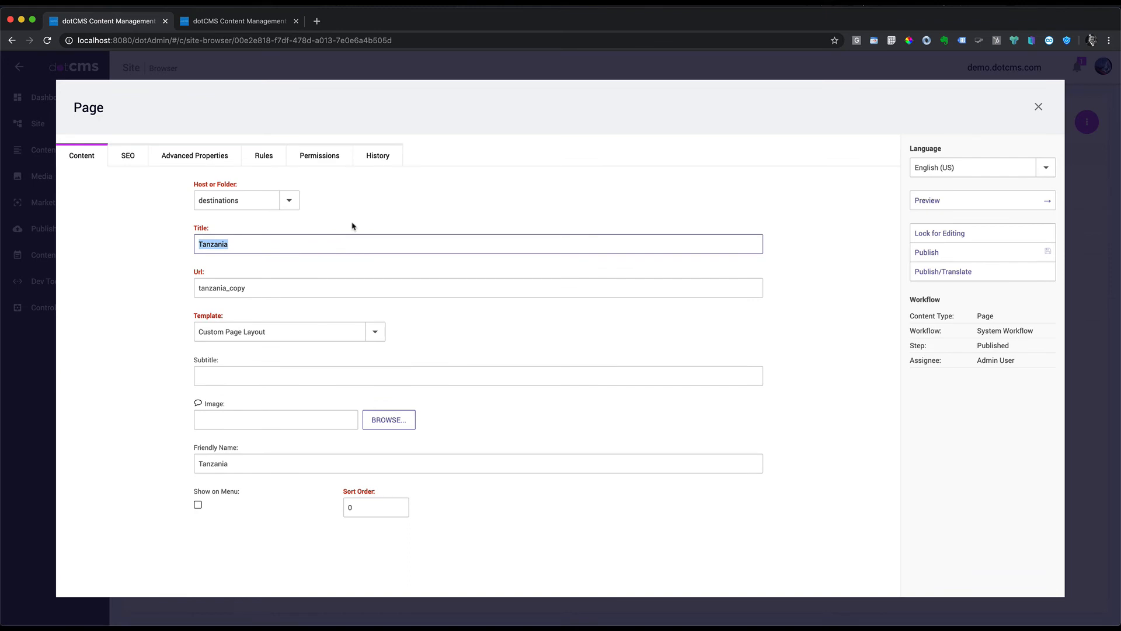
pyautogui.write('Florida Keys')
pyautogui.moveTo(289, 283); pyautogui.dragTo(115, 277)
pyautogui.write('florida')
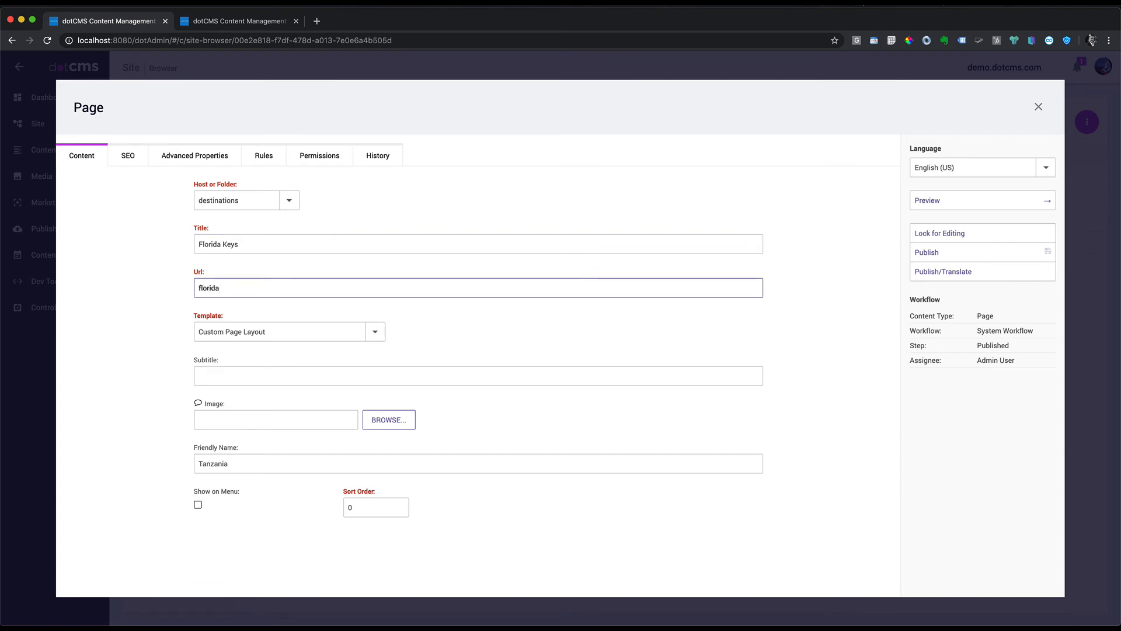
pyautogui.click(987, 233)
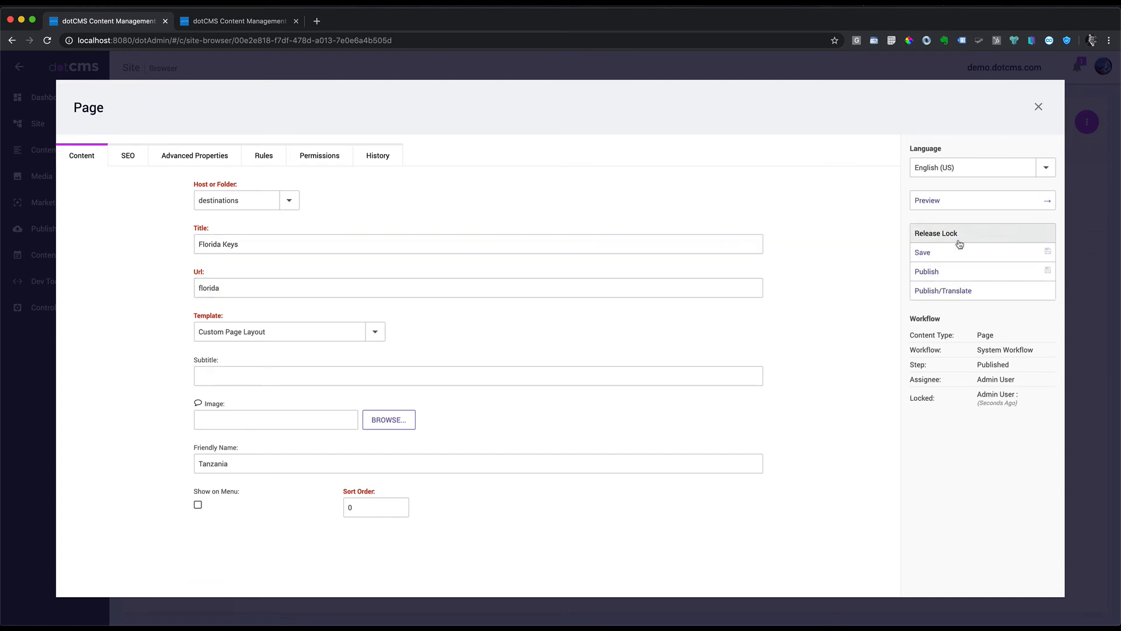
pyautogui.click(941, 274)
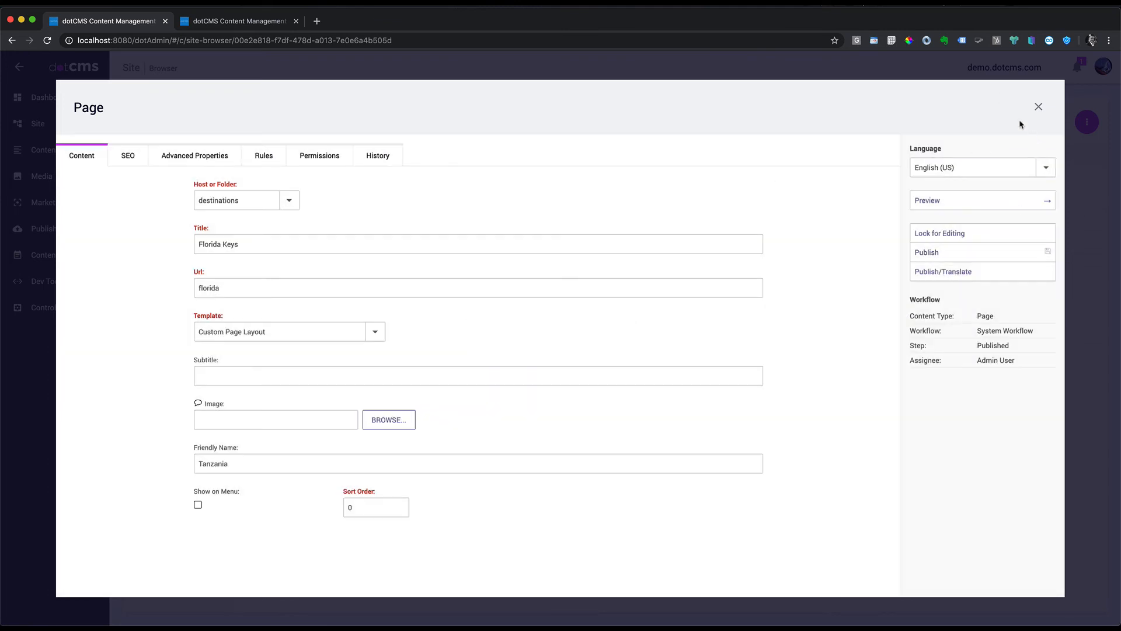
pyautogui.click(1038, 106)
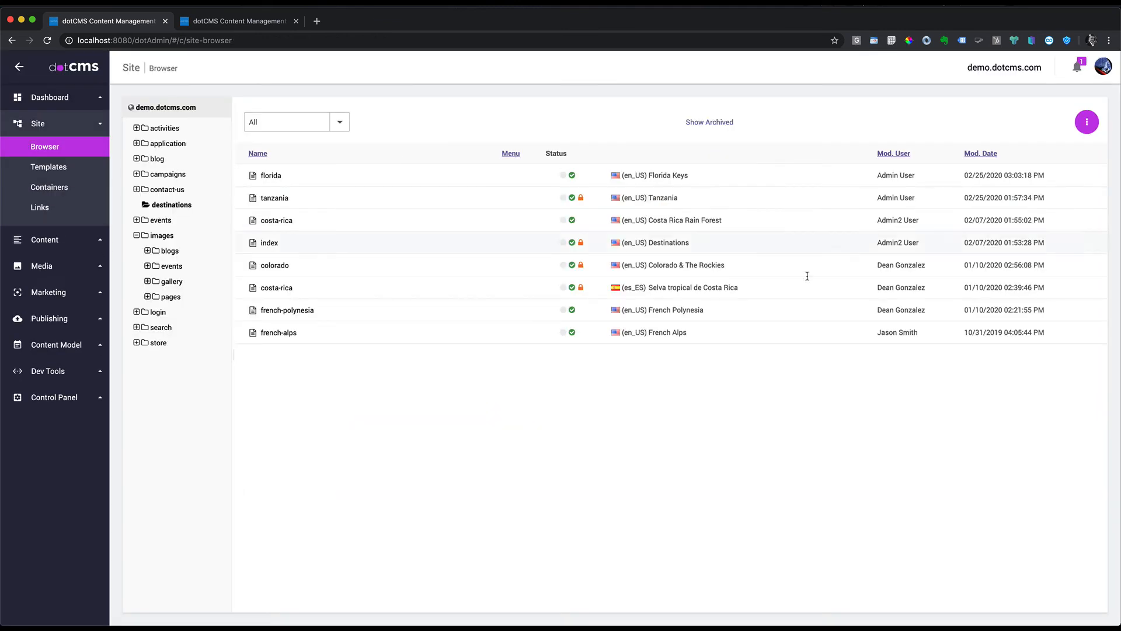
# Step: Open the florida page and remove its safari banner
pyautogui.click(277, 177)
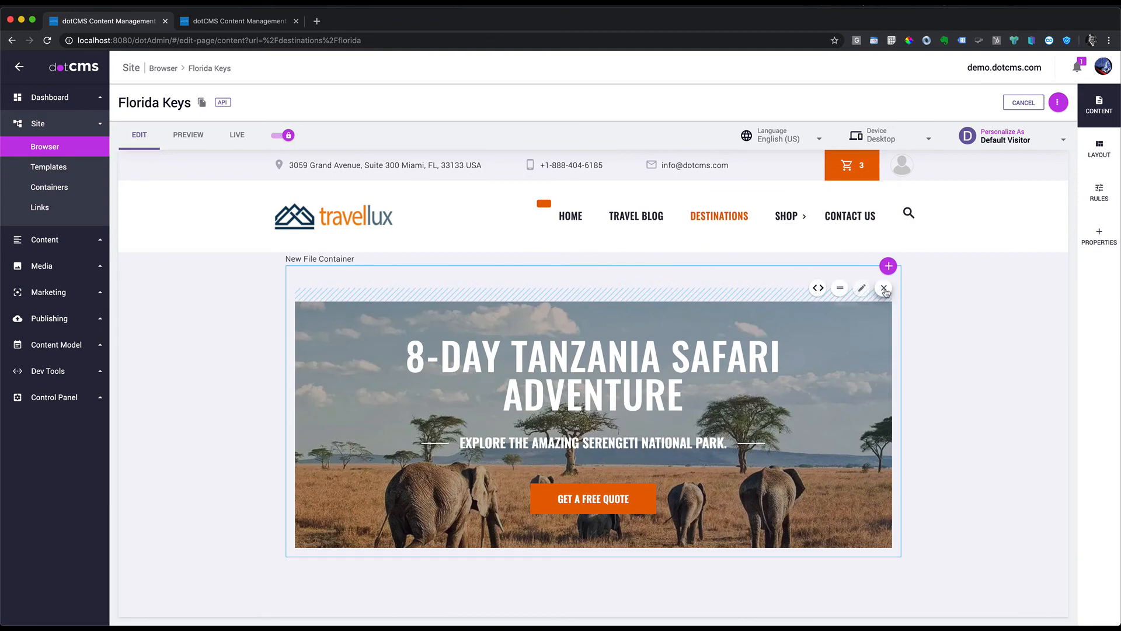
pyautogui.click(884, 289)
pyautogui.click(633, 380)
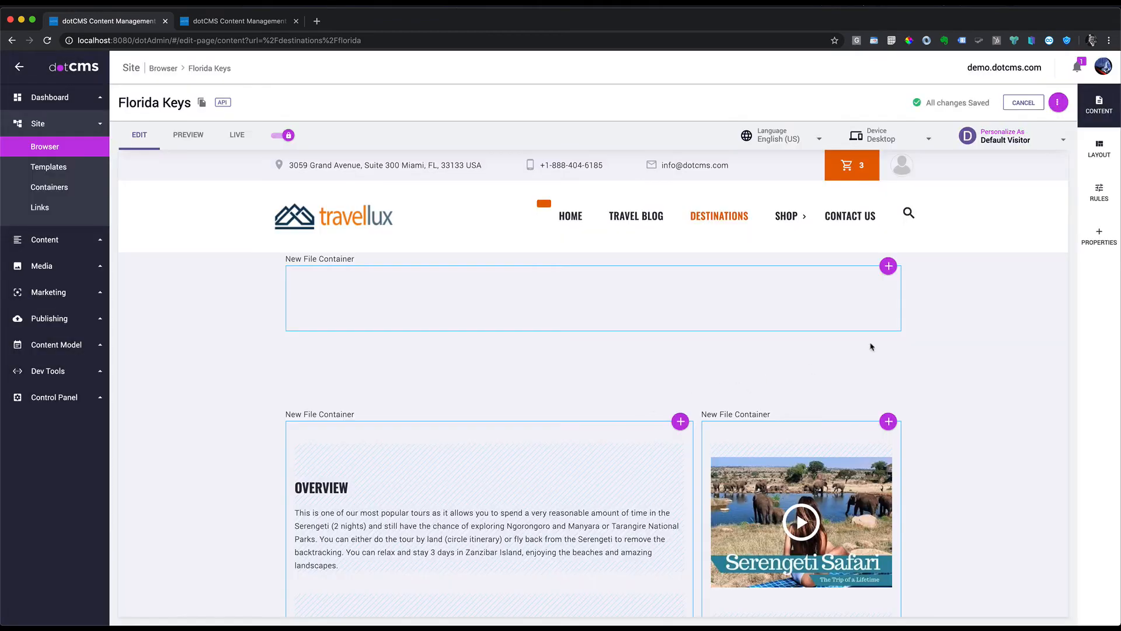
# Step: Add a new Banner to the top container with the pasted title and keys.jpeg image
pyautogui.click(886, 266)
pyautogui.click(868, 292)
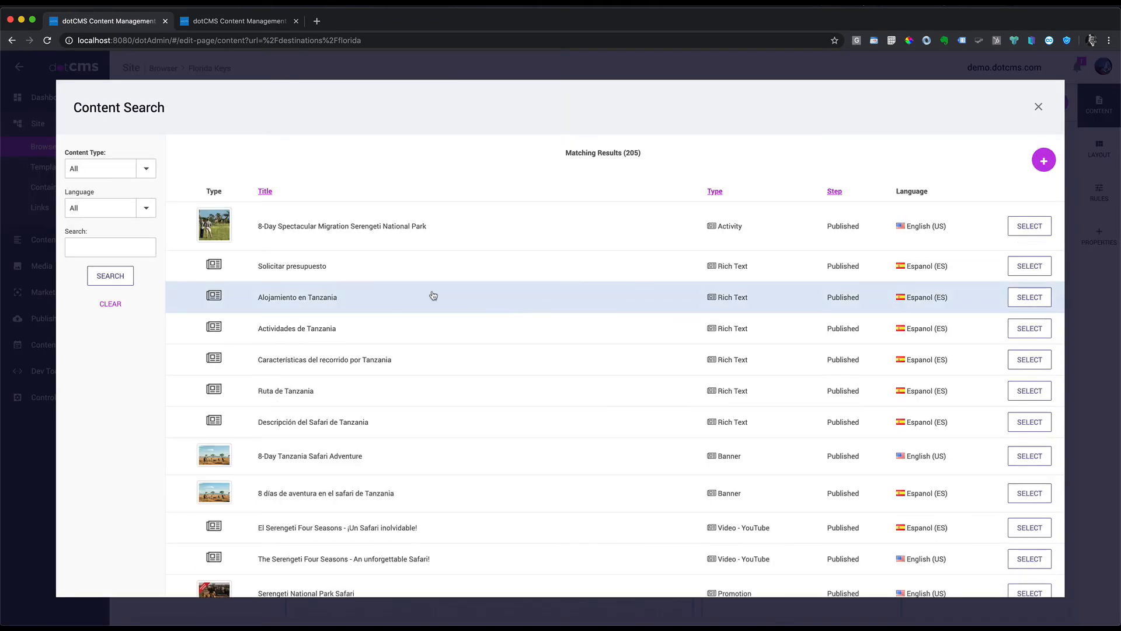
pyautogui.click(1044, 160)
pyautogui.click(1012, 202)
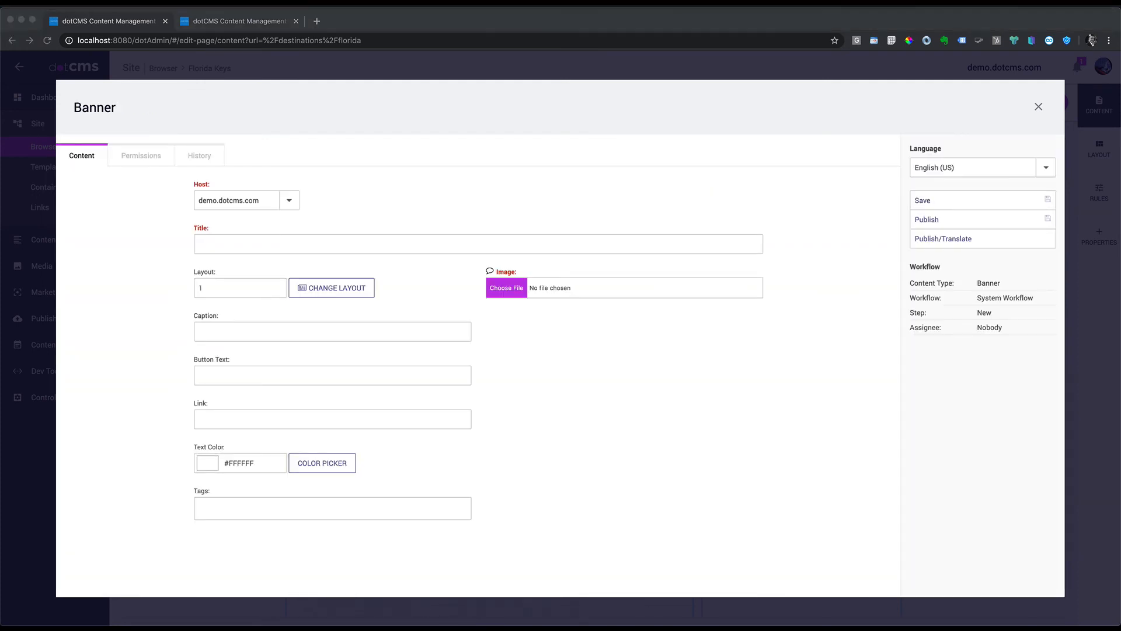
pyautogui.click(279, 244)
pyautogui.write('Keys vacations in the Florida Keys')
pyautogui.click(506, 288)
pyautogui.doubleClick(358, 92)
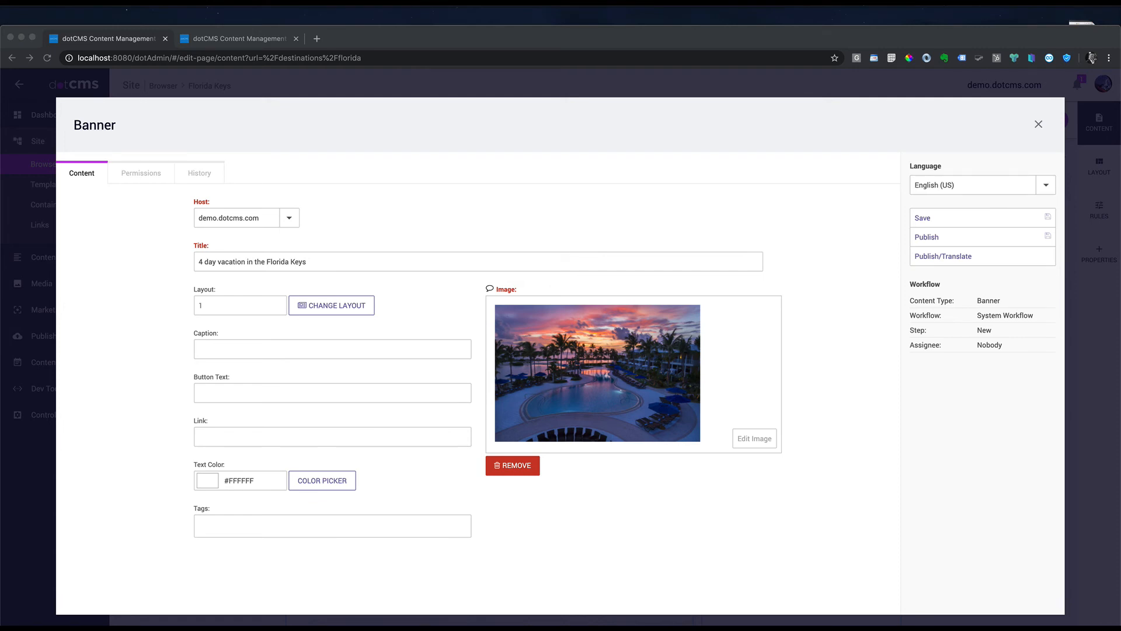
# Step: Fill in the banner caption, button text and link, tag it Florida Keys, and publish
pyautogui.click(310, 346)
pyautogui.write('Enjoy sand and sunsets in the Florida Keys')
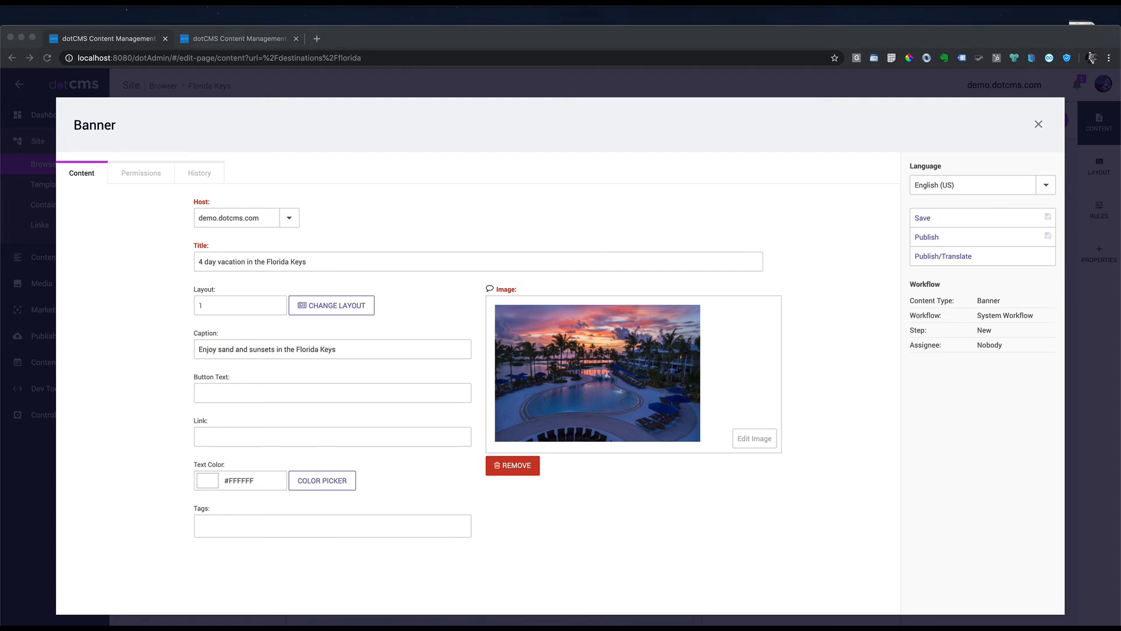
pyautogui.click(254, 392)
pyautogui.write('Get away with the family')
pyautogui.click(264, 437)
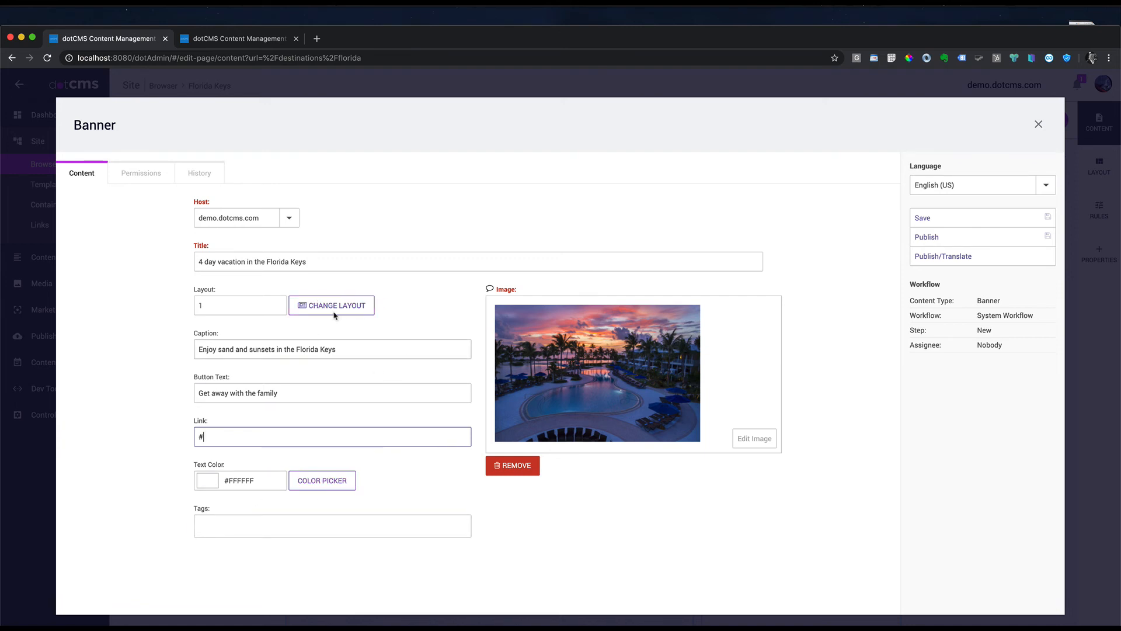
pyautogui.click(232, 520)
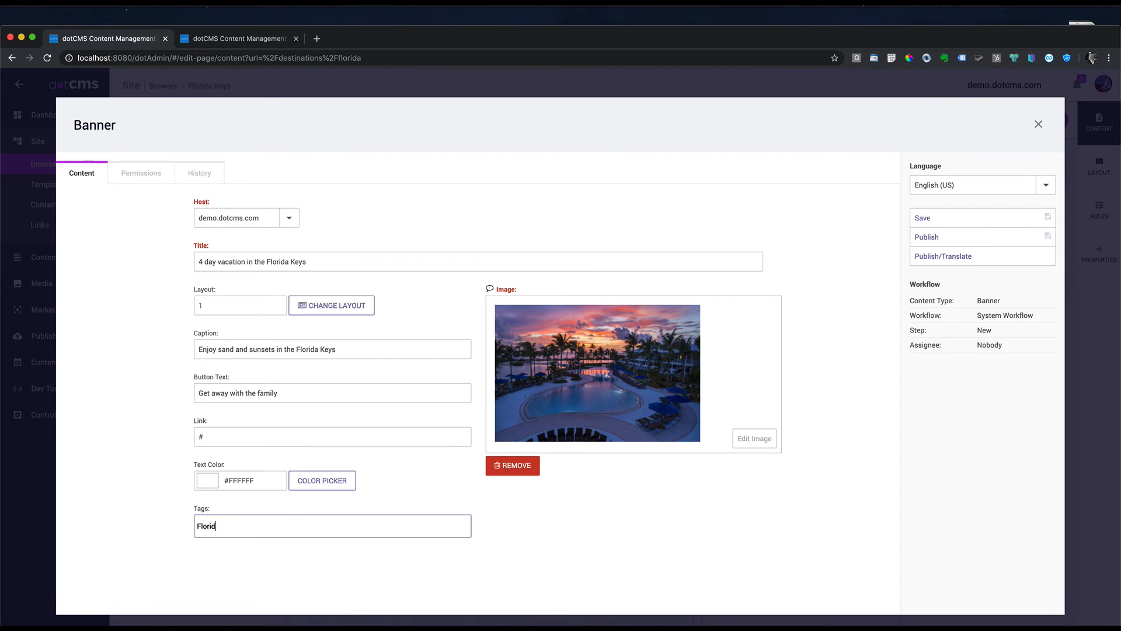
pyautogui.write('Florida Keys,')
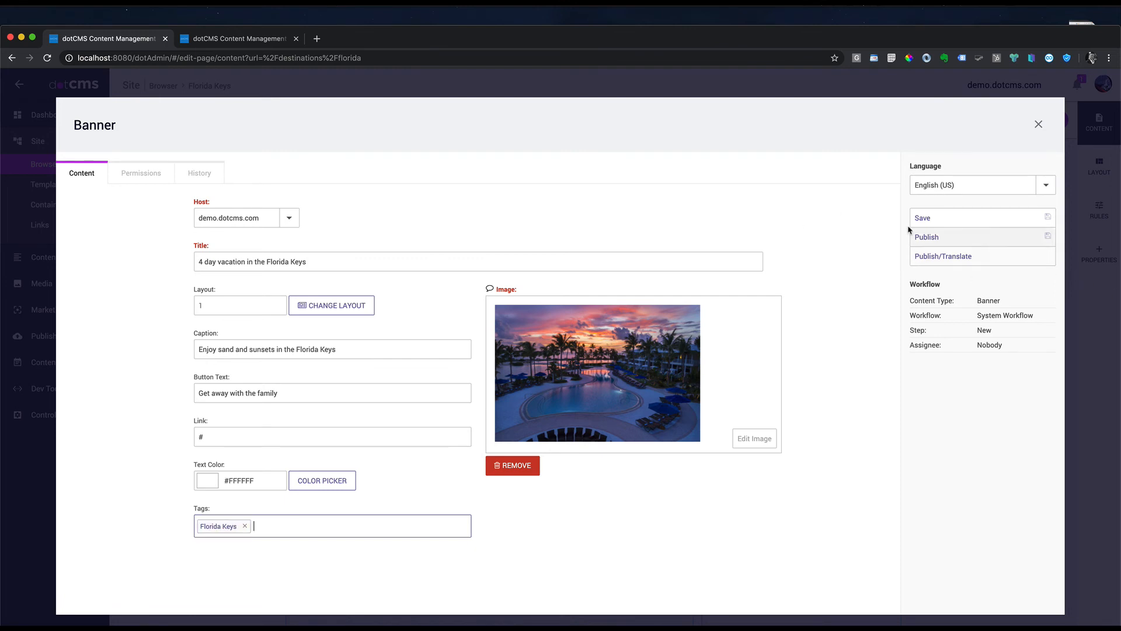
pyautogui.click(951, 237)
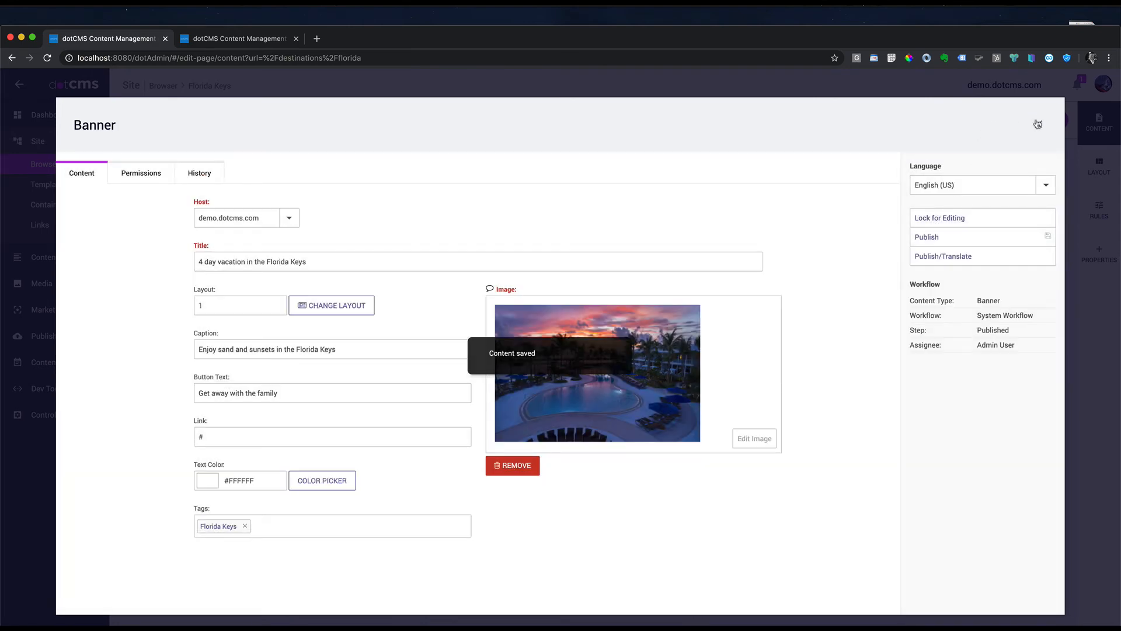
# Step: Review the Florida Keys page, then open and dismiss the Add Persona form without saving
pyautogui.scroll(-4, 777, 426)
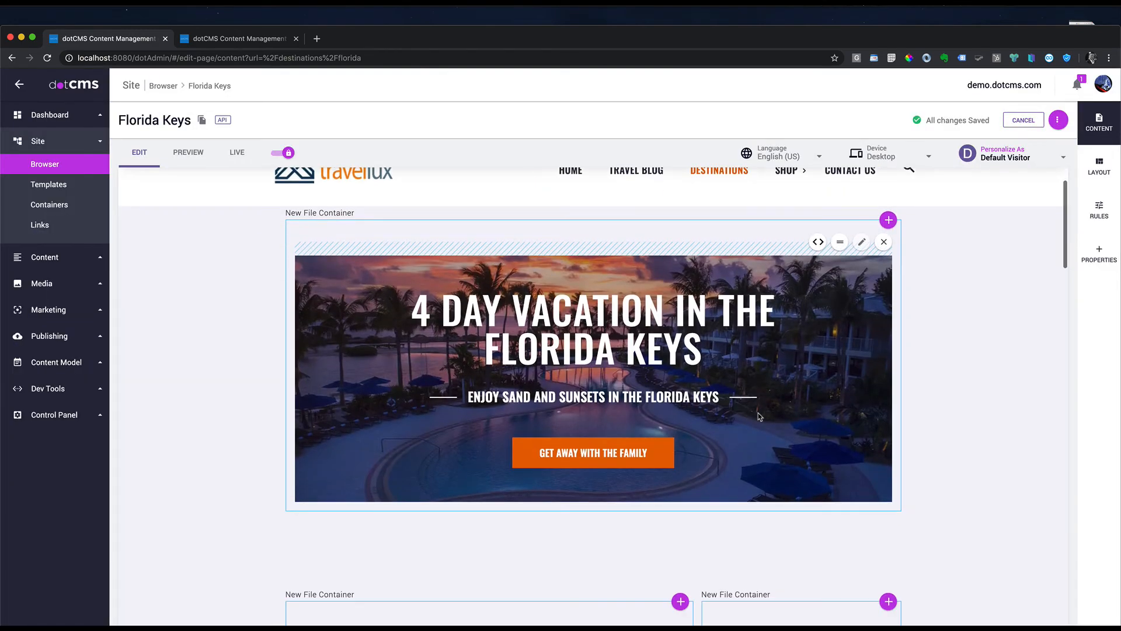
pyautogui.scroll(-4, 776, 428)
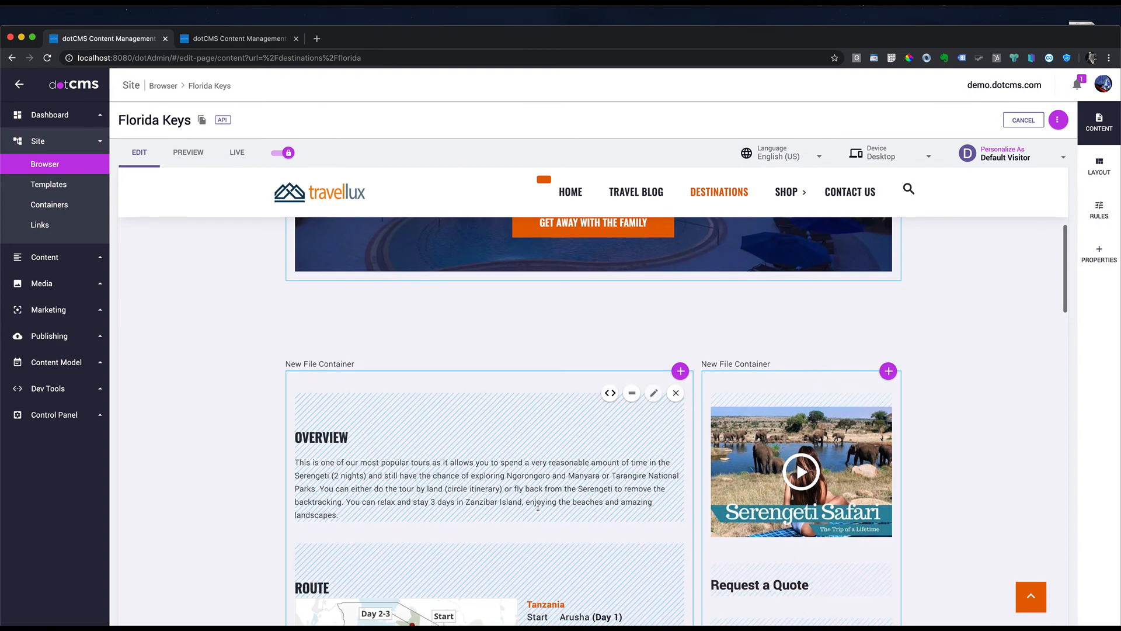
pyautogui.scroll(-4, 645, 436)
pyautogui.click(1032, 597)
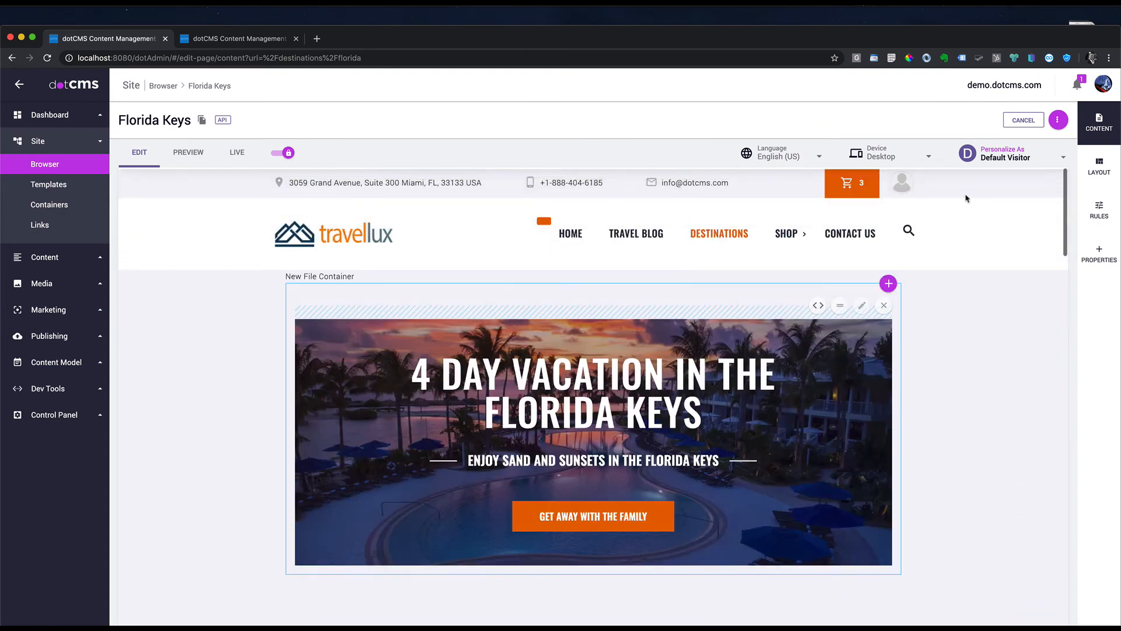
pyautogui.click(1056, 160)
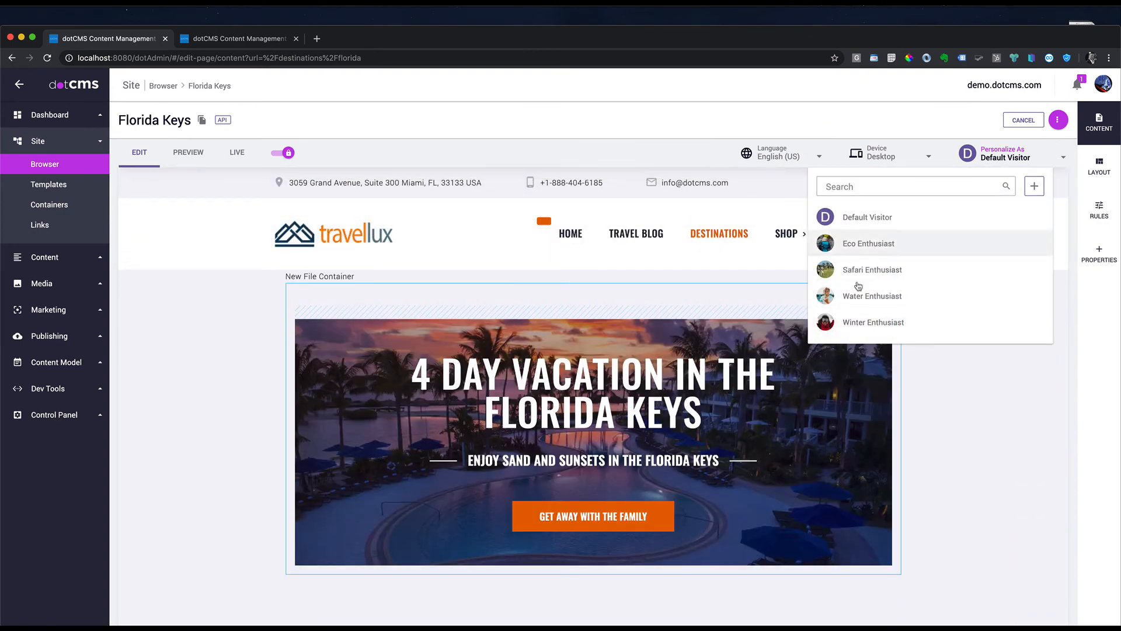
pyautogui.click(1034, 187)
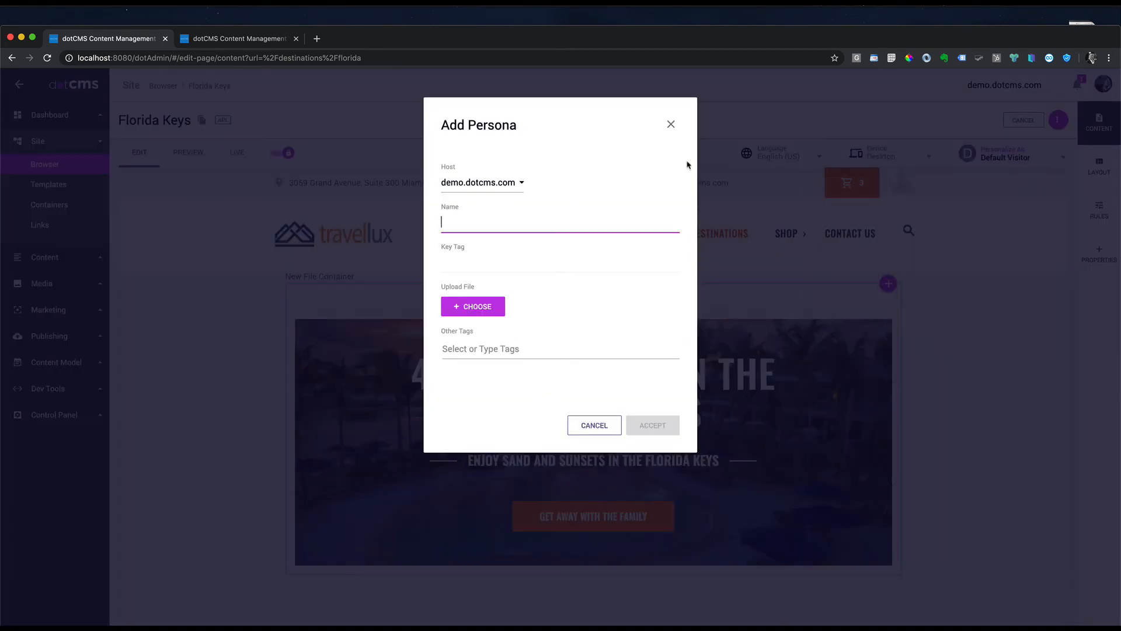
pyautogui.click(672, 123)
# Step: Check the page's Layout and Content views, then return to the Site Browser
pyautogui.scroll(-5, 767, 398)
pyautogui.scroll(-4, 767, 398)
pyautogui.scroll(1, 768, 399)
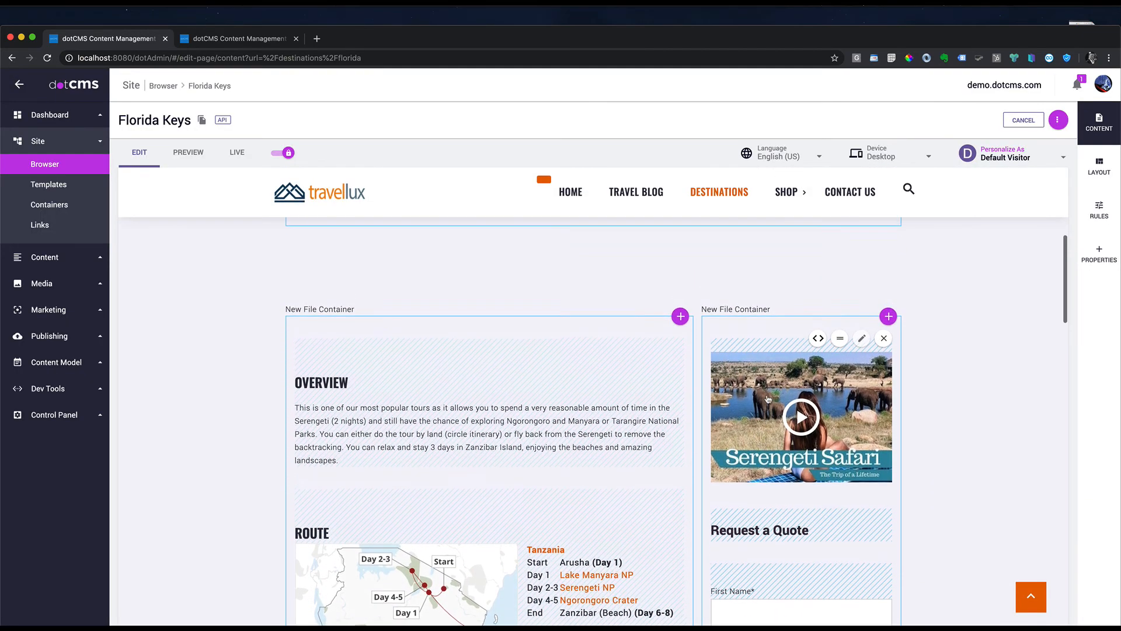
pyautogui.scroll(6, 768, 399)
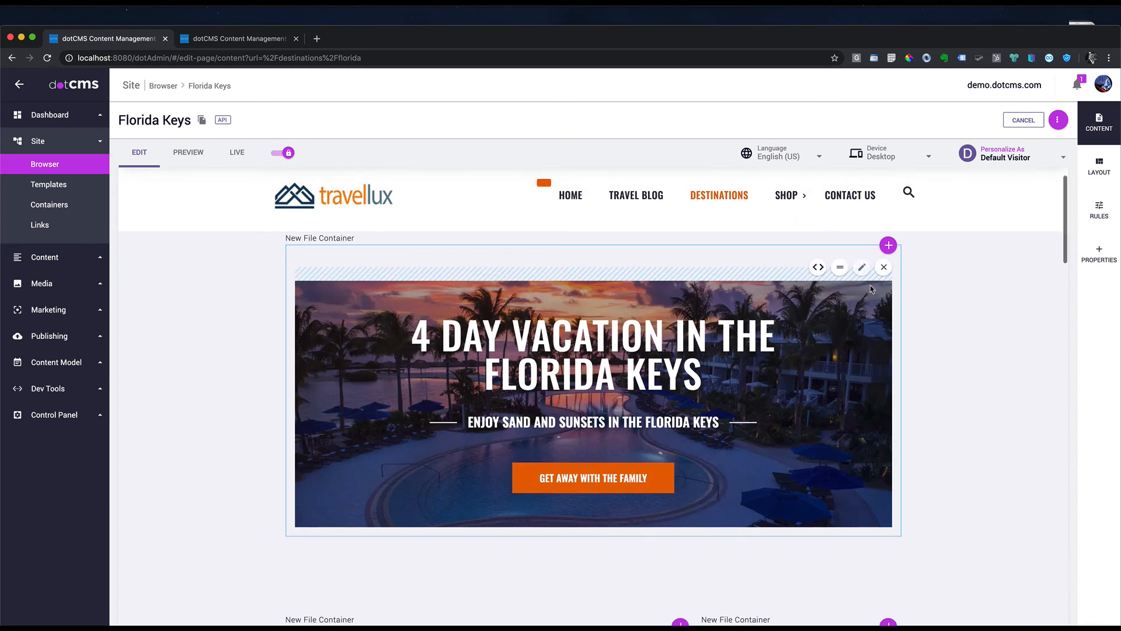
pyautogui.click(1098, 167)
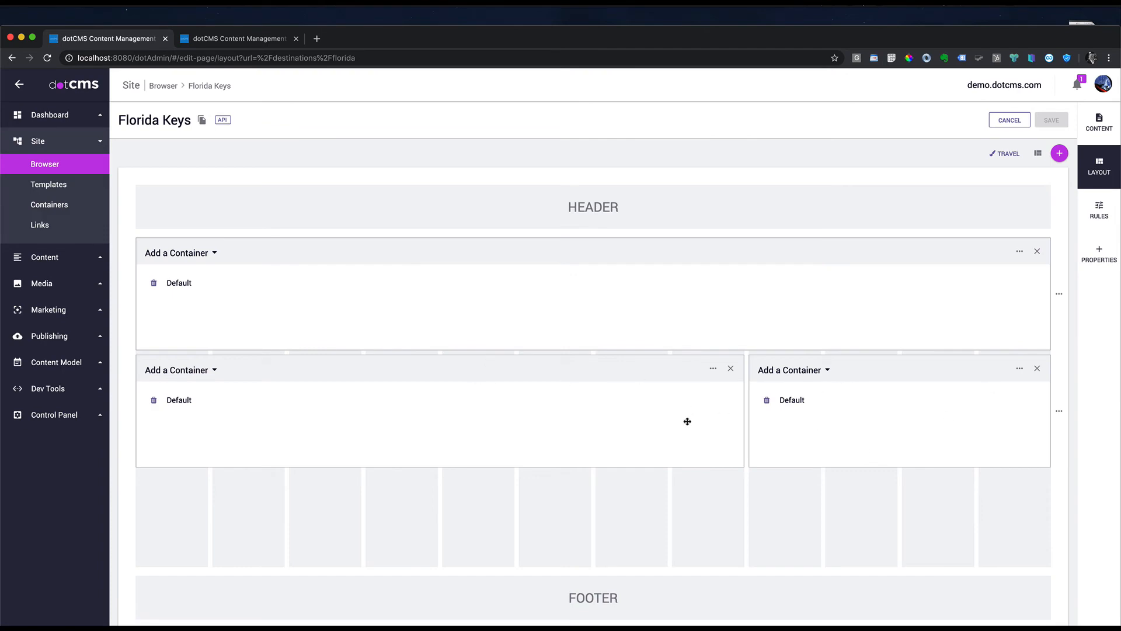
pyautogui.click(1017, 121)
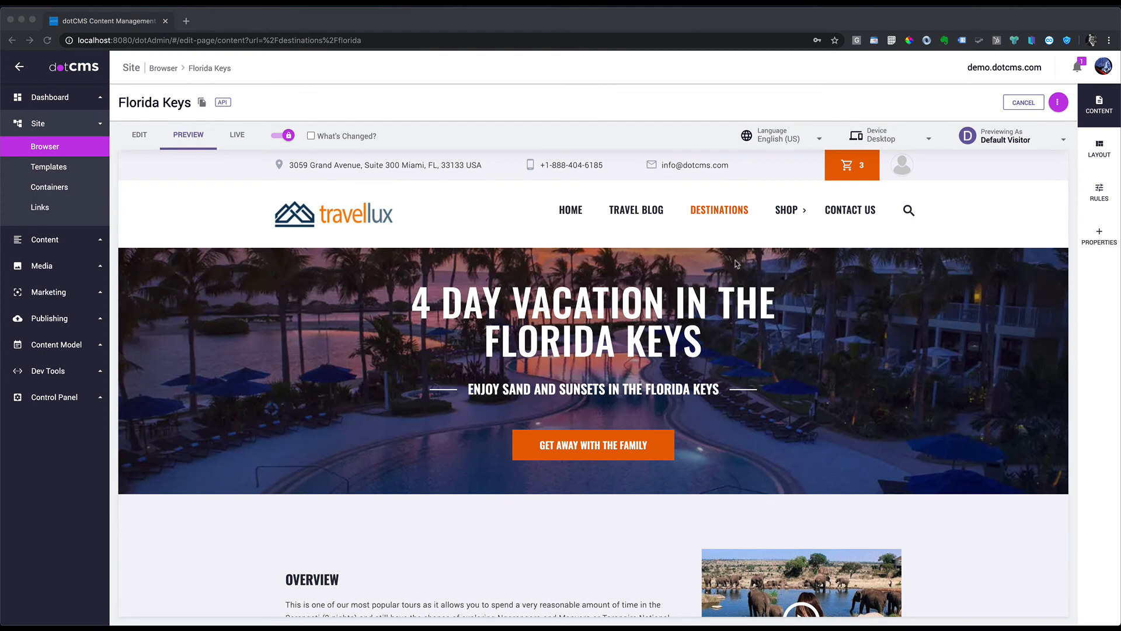
pyautogui.click(55, 153)
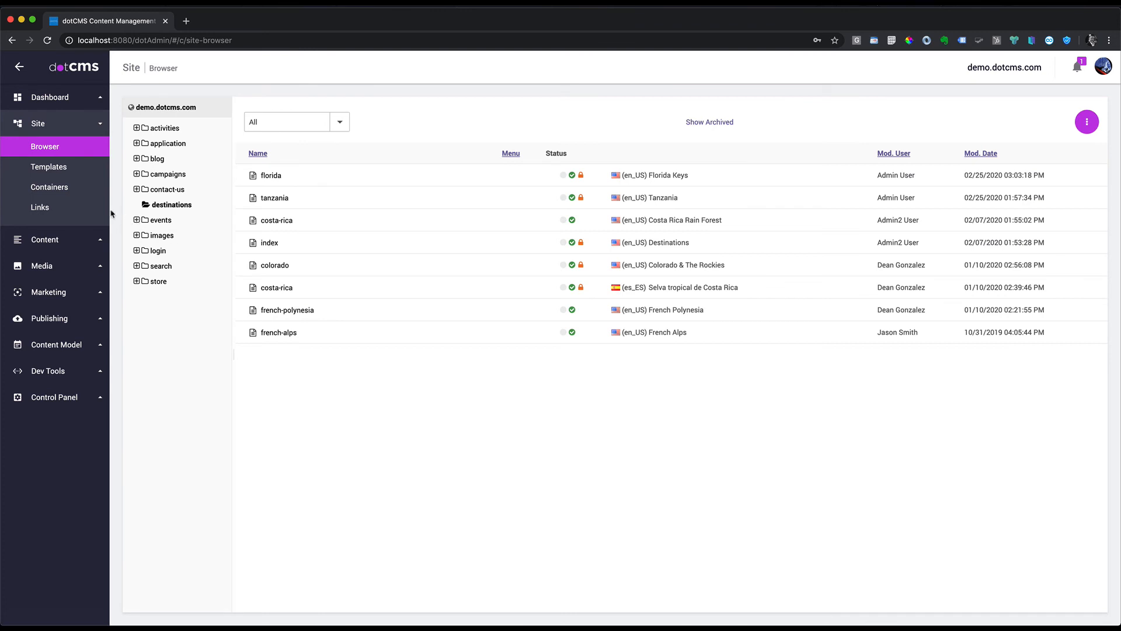
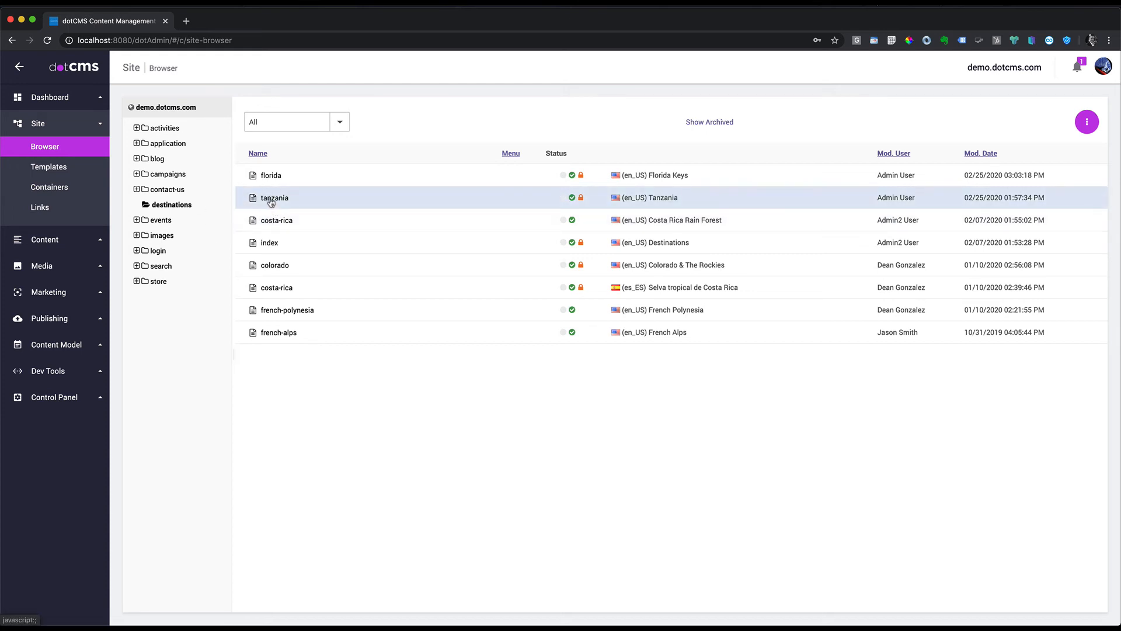
# Step: Preview the tanzania page from the Site Browser and scroll through it
pyautogui.click(273, 198)
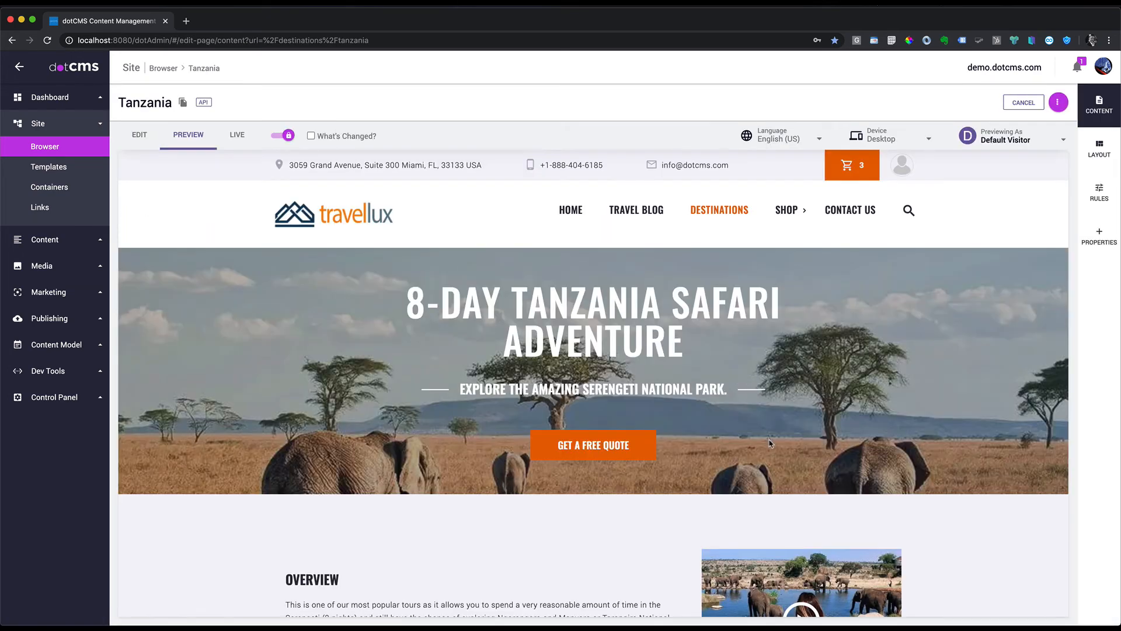
pyautogui.scroll(-5, 770, 442)
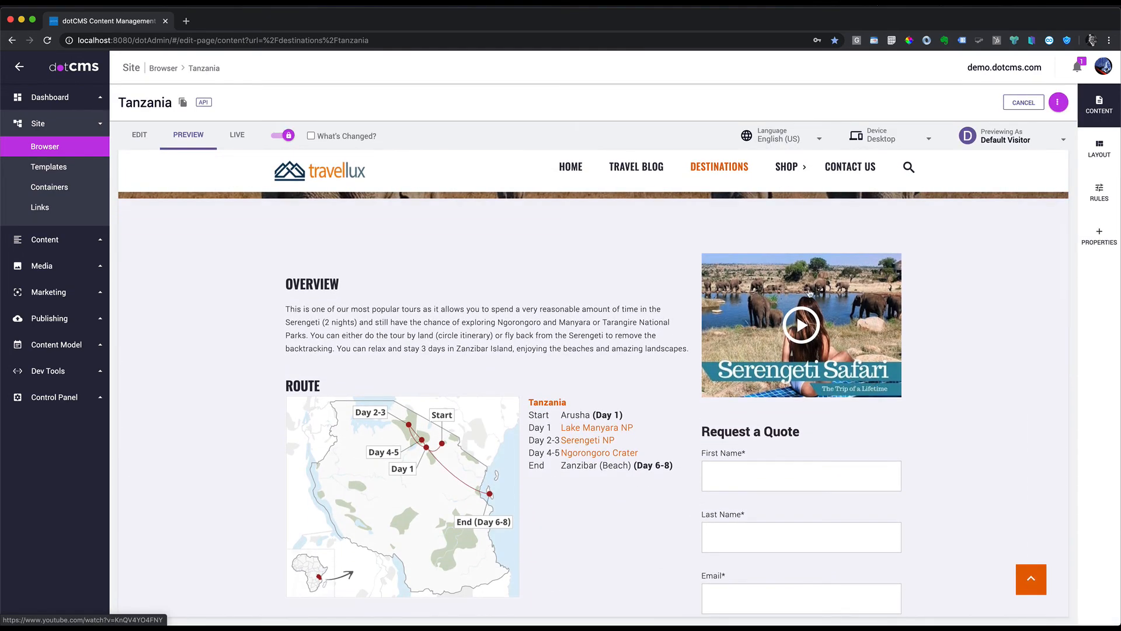
pyautogui.scroll(4, 805, 321)
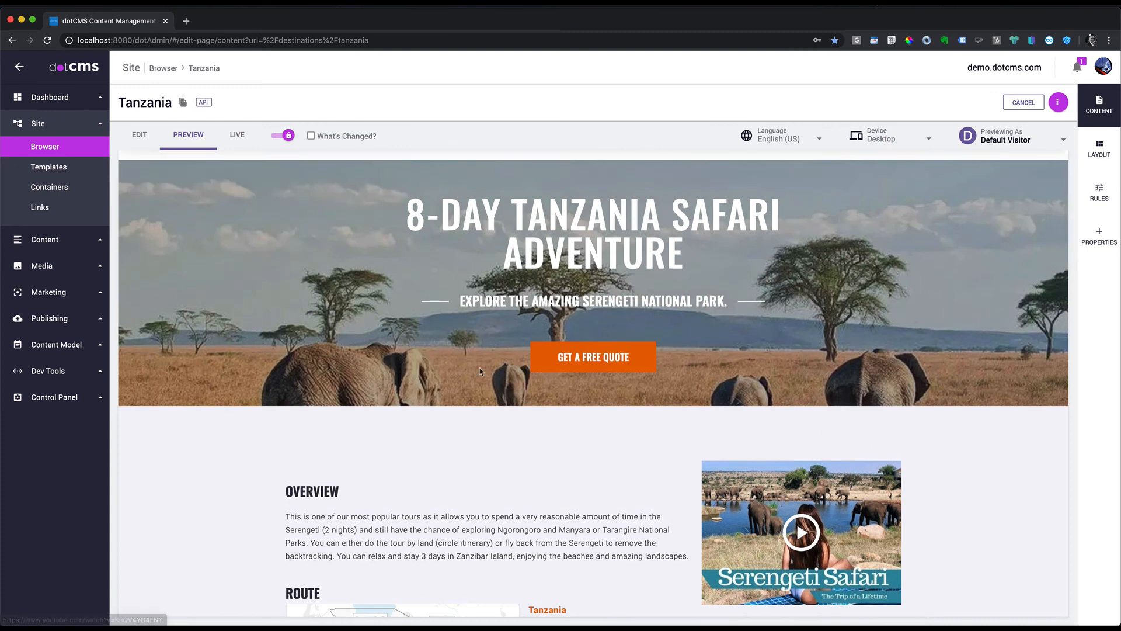
pyautogui.click(66, 345)
# Step: Add a required, searchable, listed Date and Time field named Publish Date to Promotion
pyautogui.click(84, 278)
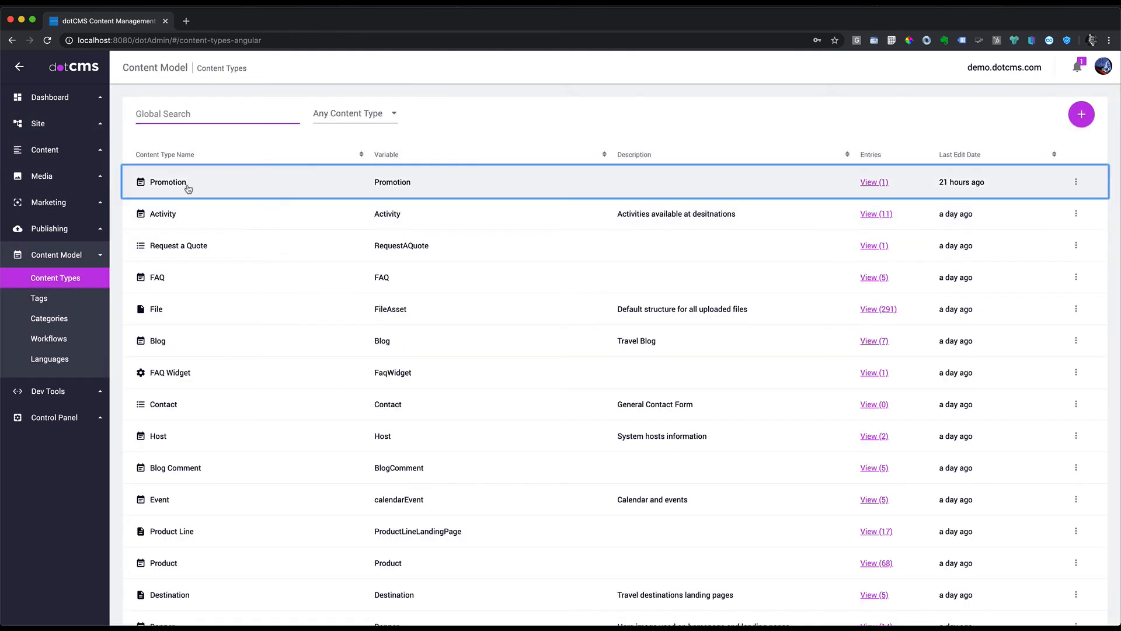
pyautogui.click(188, 189)
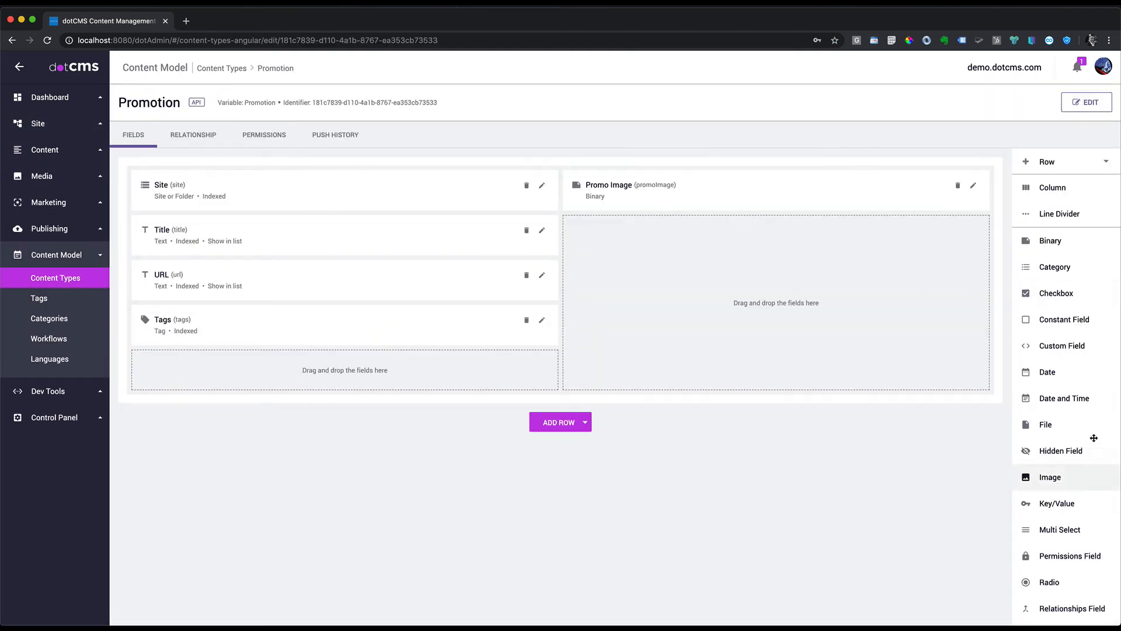
pyautogui.moveTo(1070, 399); pyautogui.dragTo(319, 370)
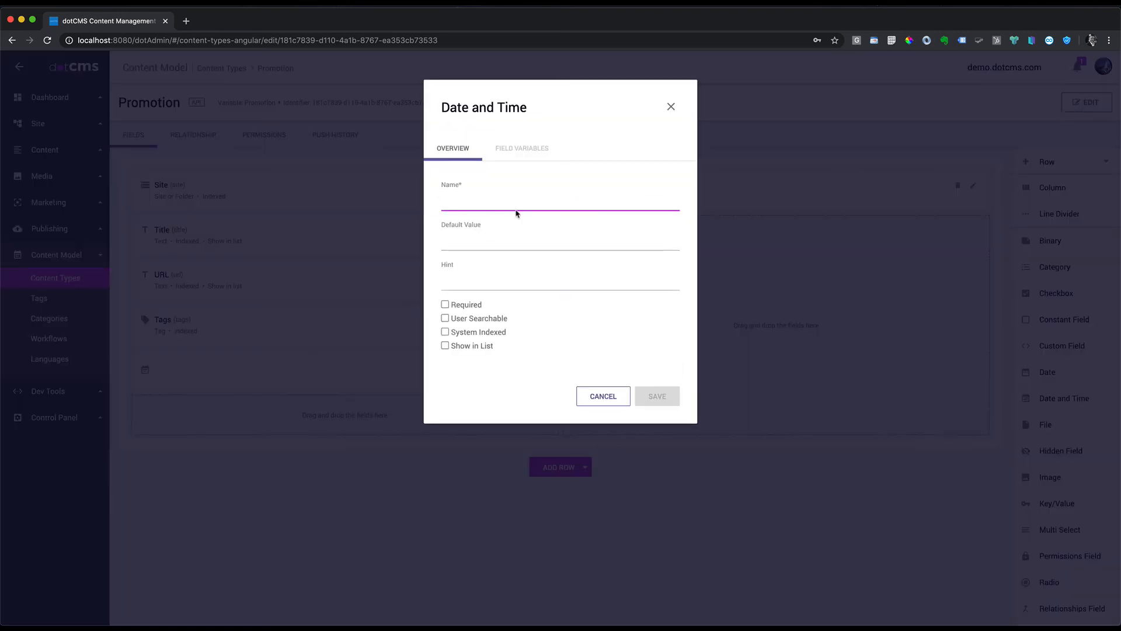
pyautogui.write('Publish Date')
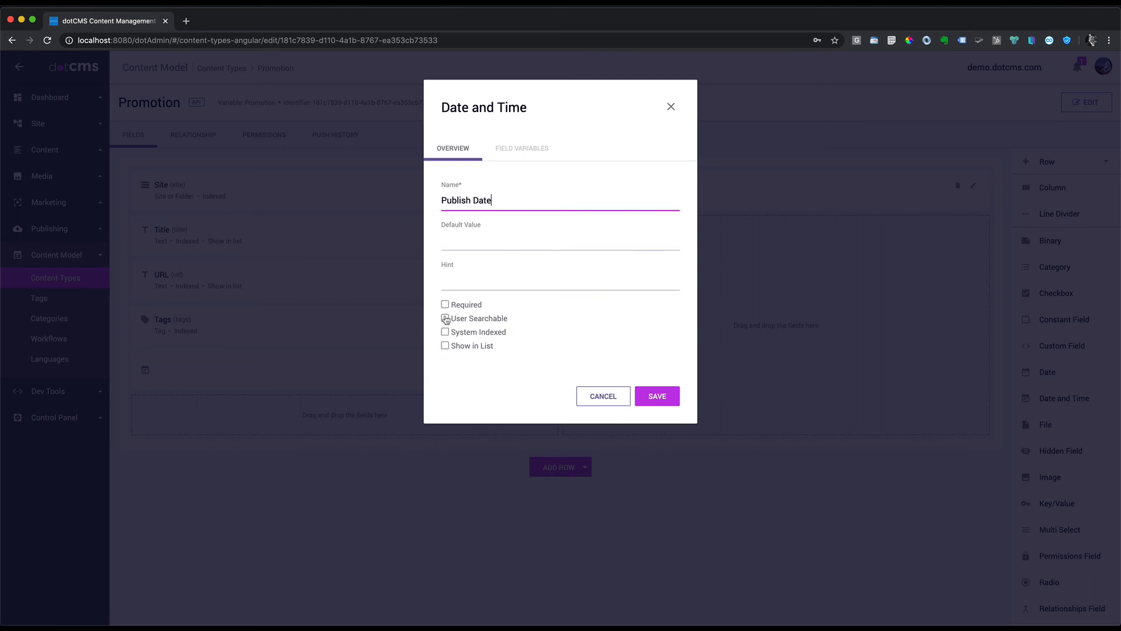
pyautogui.click(445, 318)
pyautogui.click(446, 345)
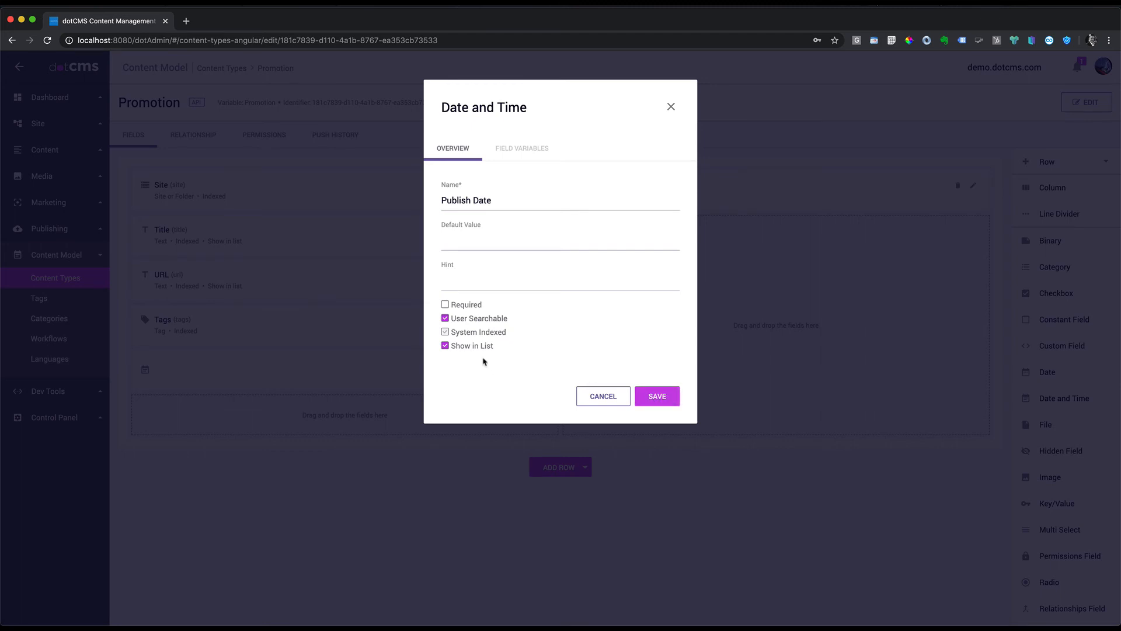
pyautogui.click(445, 304)
pyautogui.click(650, 397)
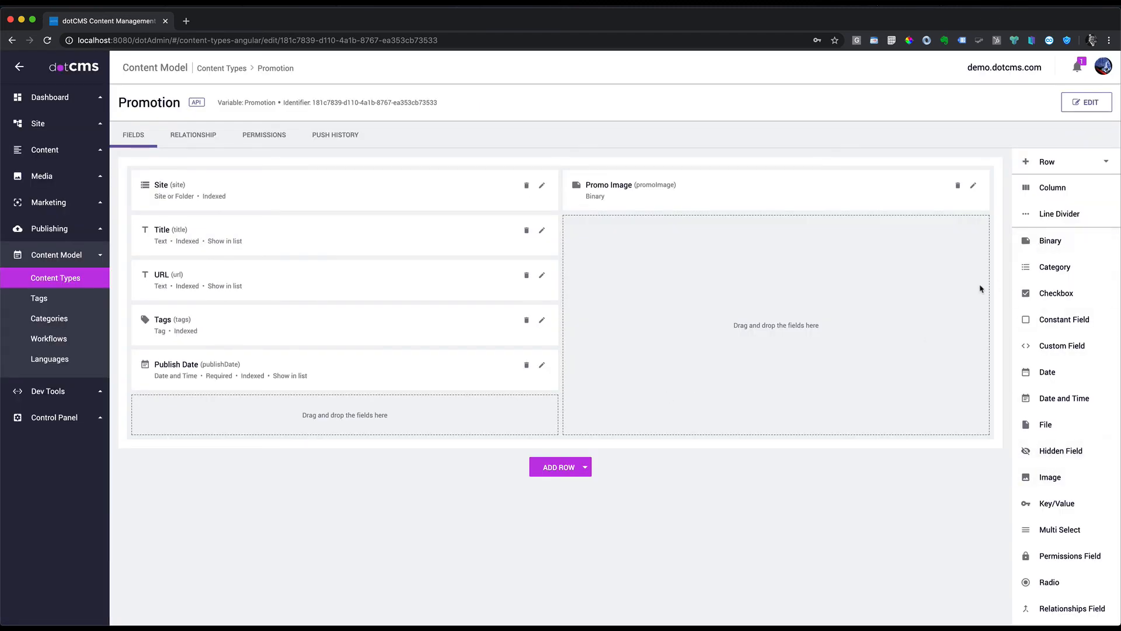
# Step: Add a searchable, listed Date and Time field named Unpublish Date
pyautogui.scroll(-1, 1081, 412)
pyautogui.moveTo(1076, 384); pyautogui.dragTo(274, 413)
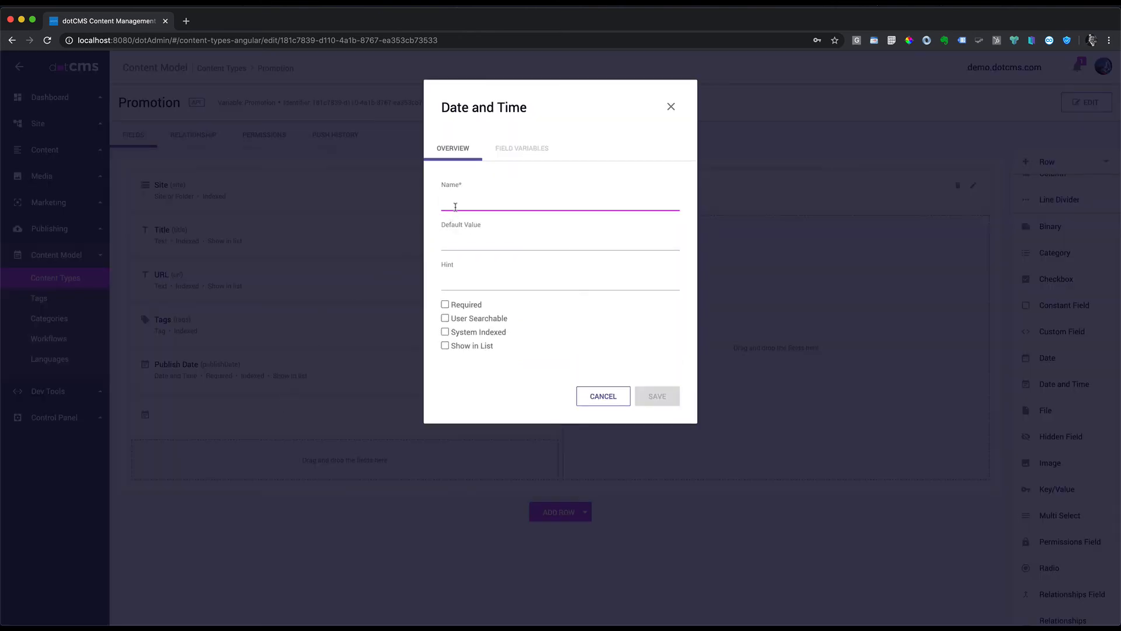
pyautogui.write('Expire Date')
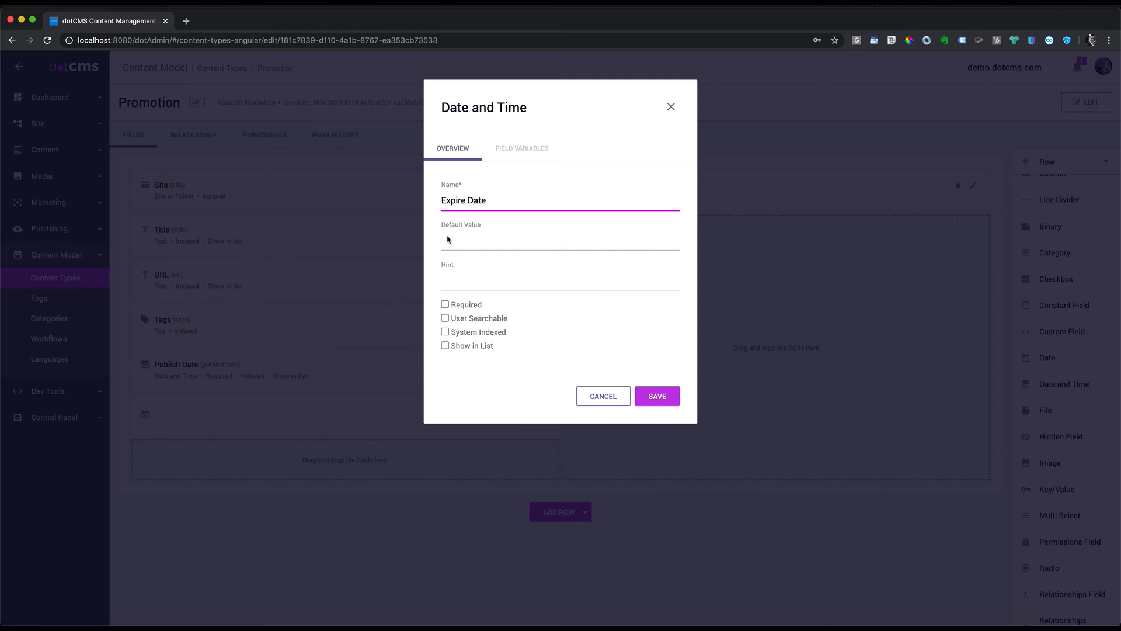
pyautogui.moveTo(464, 200); pyautogui.dragTo(419, 200)
pyautogui.write('Unpublishe')
pyautogui.press('BackSpace')
pyautogui.click(445, 319)
pyautogui.click(445, 345)
pyautogui.click(658, 396)
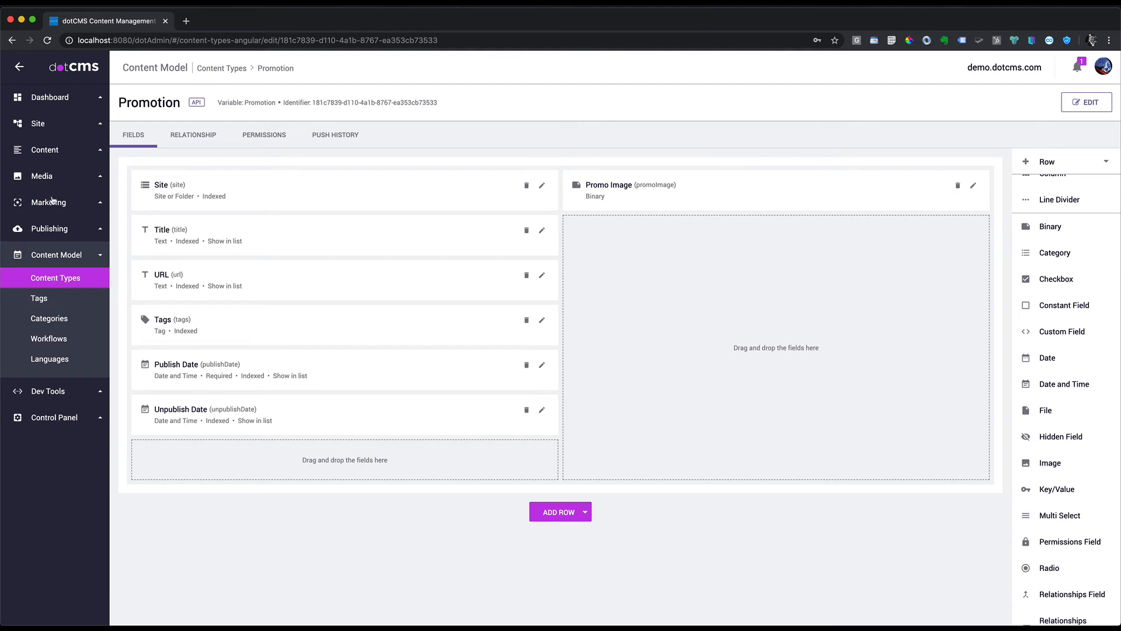
pyautogui.click(43, 151)
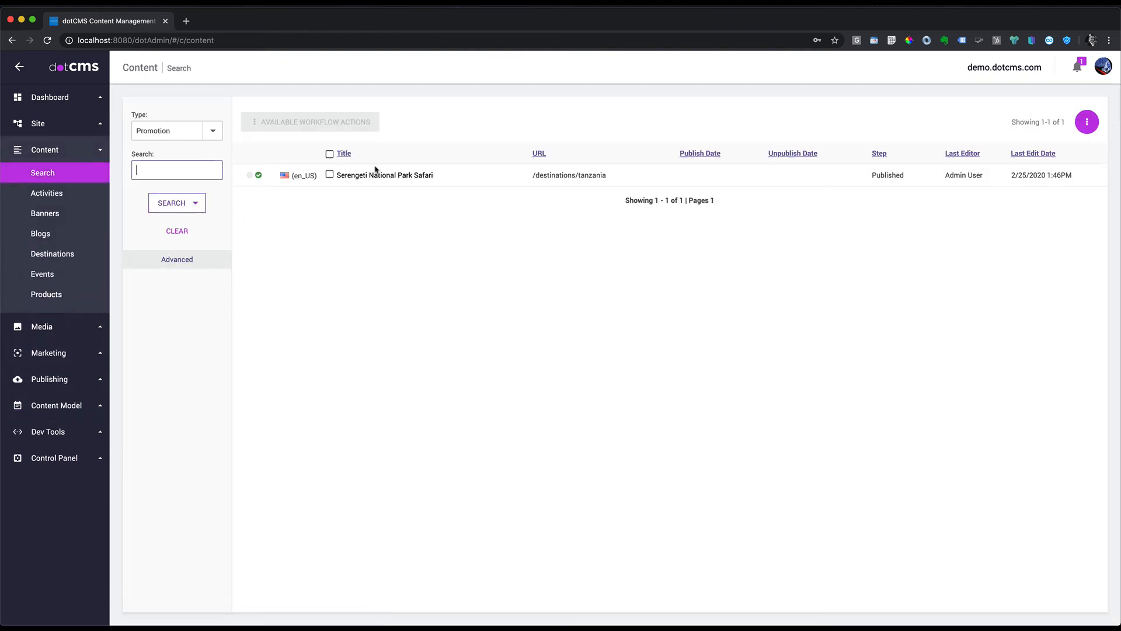
# Step: Unpublish the Serengeti promotion so it returns to Draft
pyautogui.rightClick(372, 176)
pyautogui.click(409, 224)
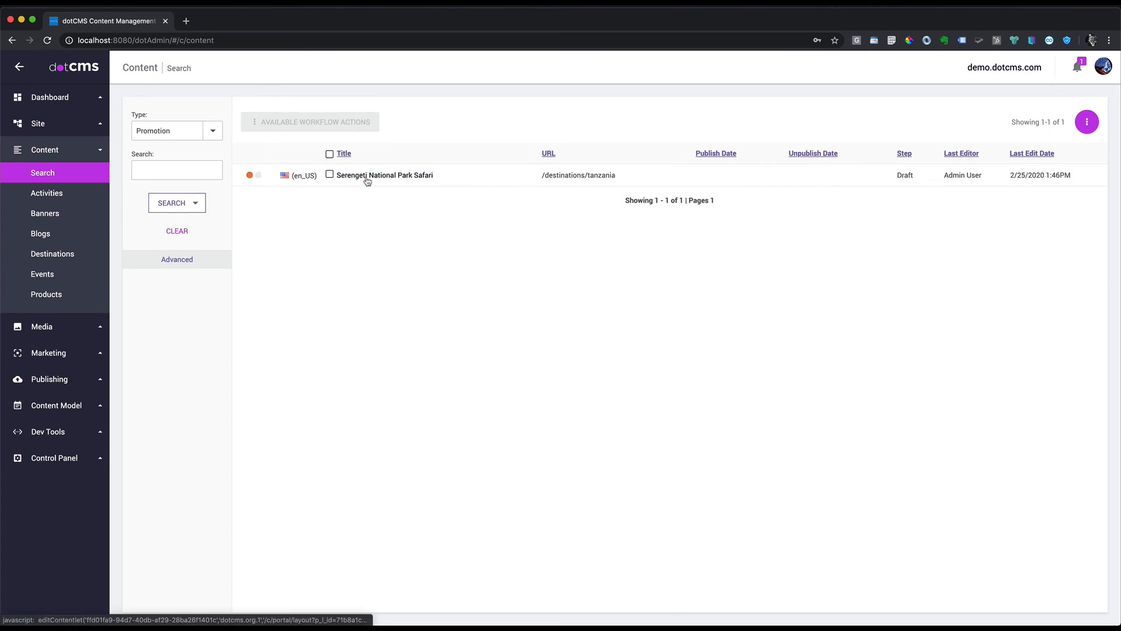
pyautogui.click(63, 406)
pyautogui.click(70, 279)
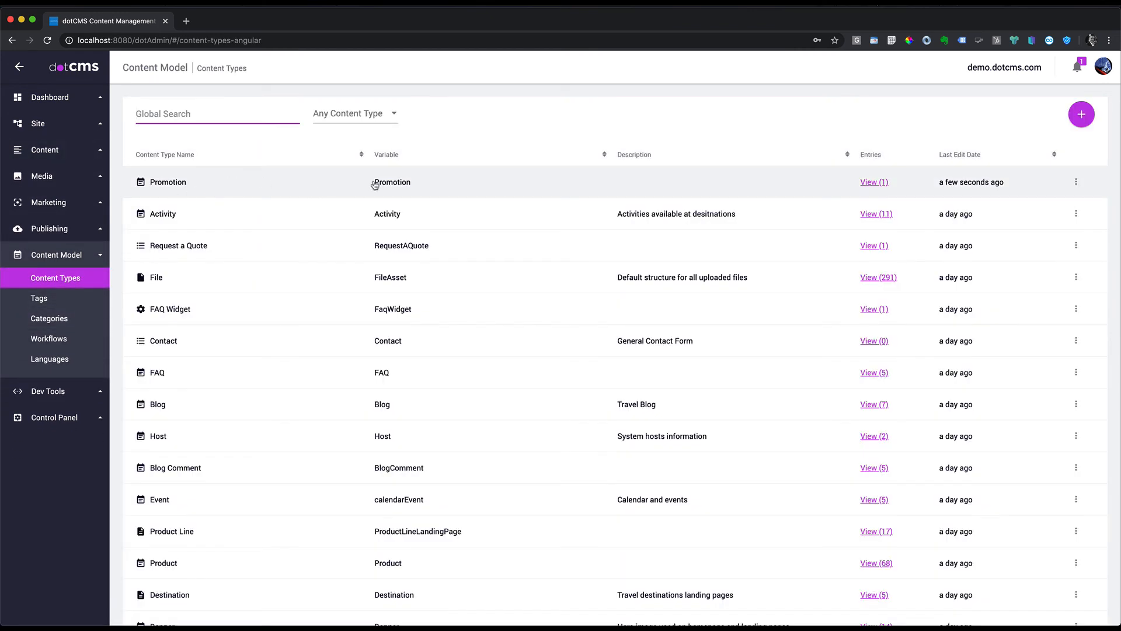
# Step: Map the Promotion type's publish date to Publish Date and expire date to Unpublish Date
pyautogui.click(1077, 182)
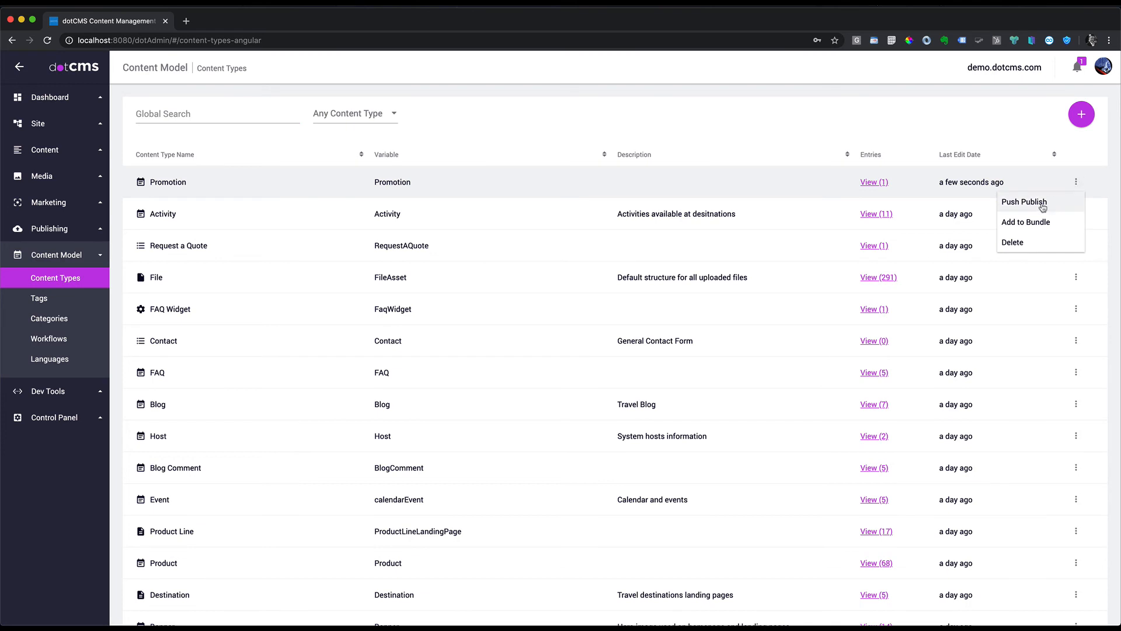
pyautogui.click(241, 182)
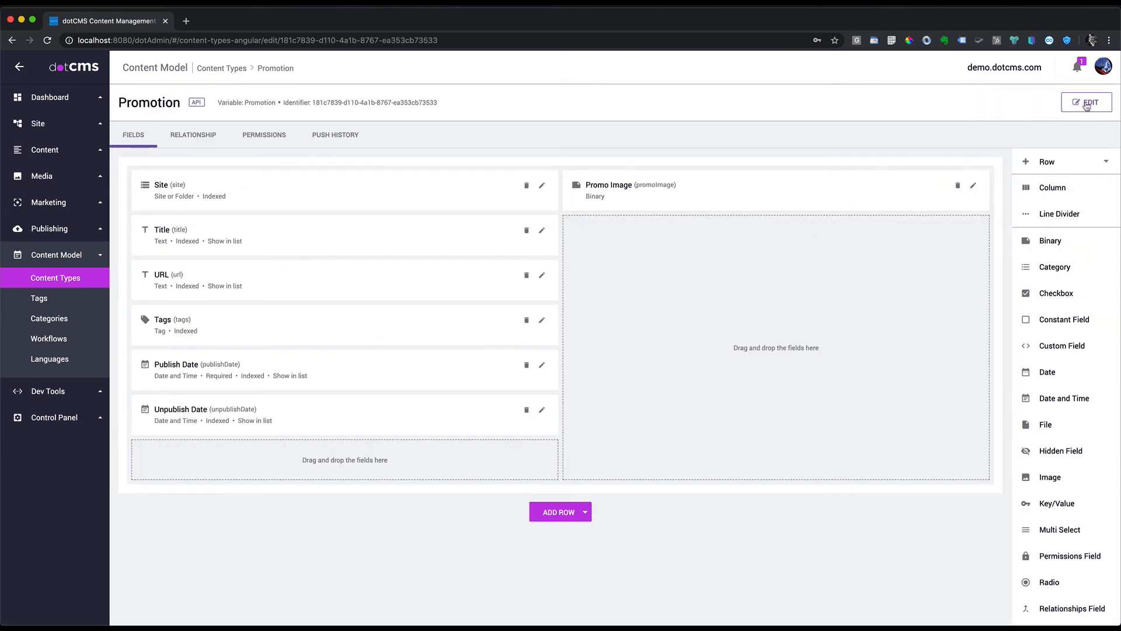
pyautogui.click(1083, 104)
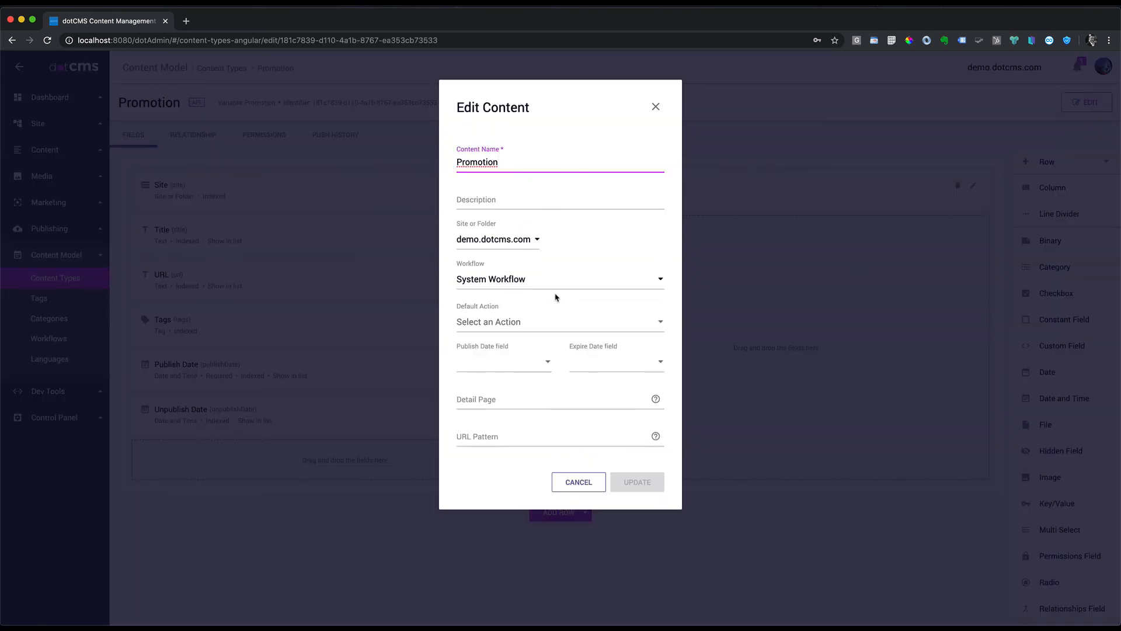
pyautogui.click(519, 362)
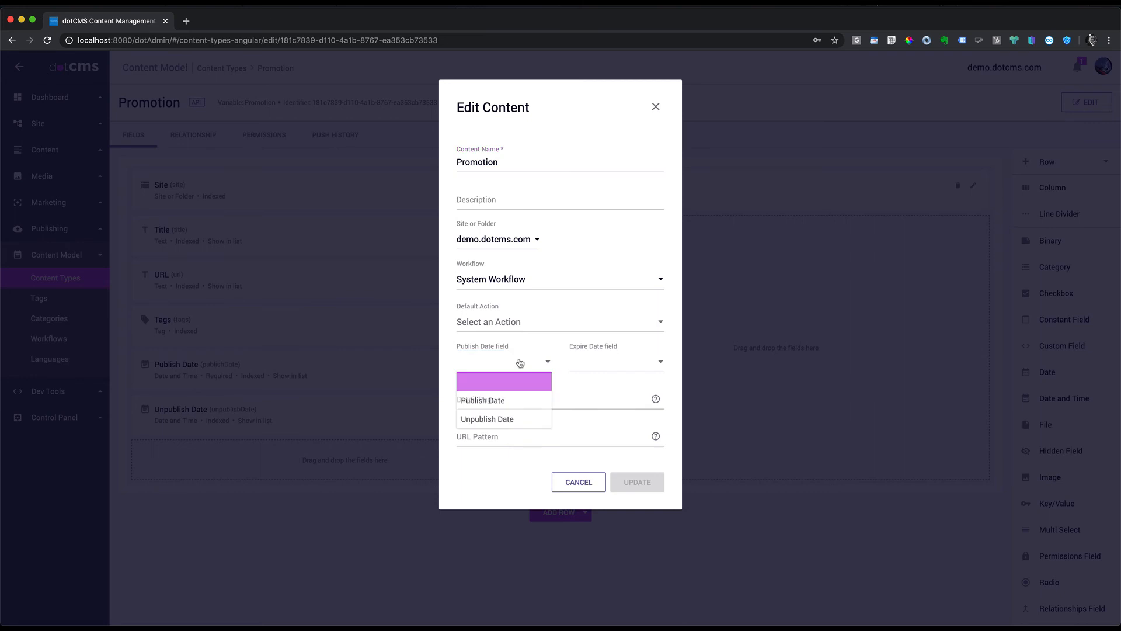
pyautogui.click(492, 402)
pyautogui.click(657, 363)
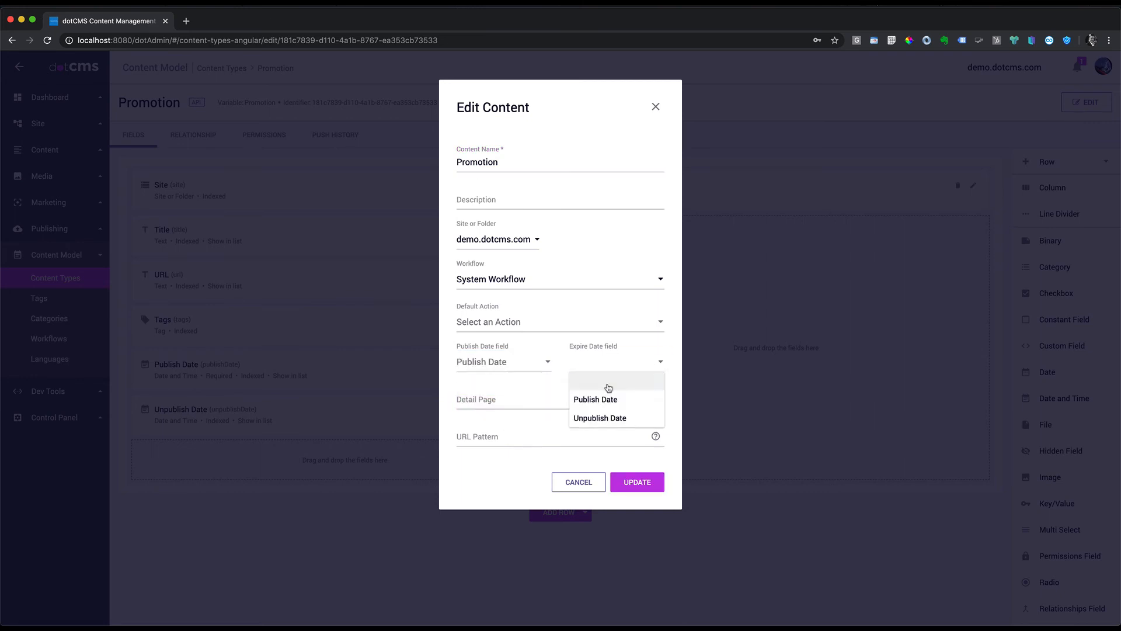
pyautogui.click(592, 418)
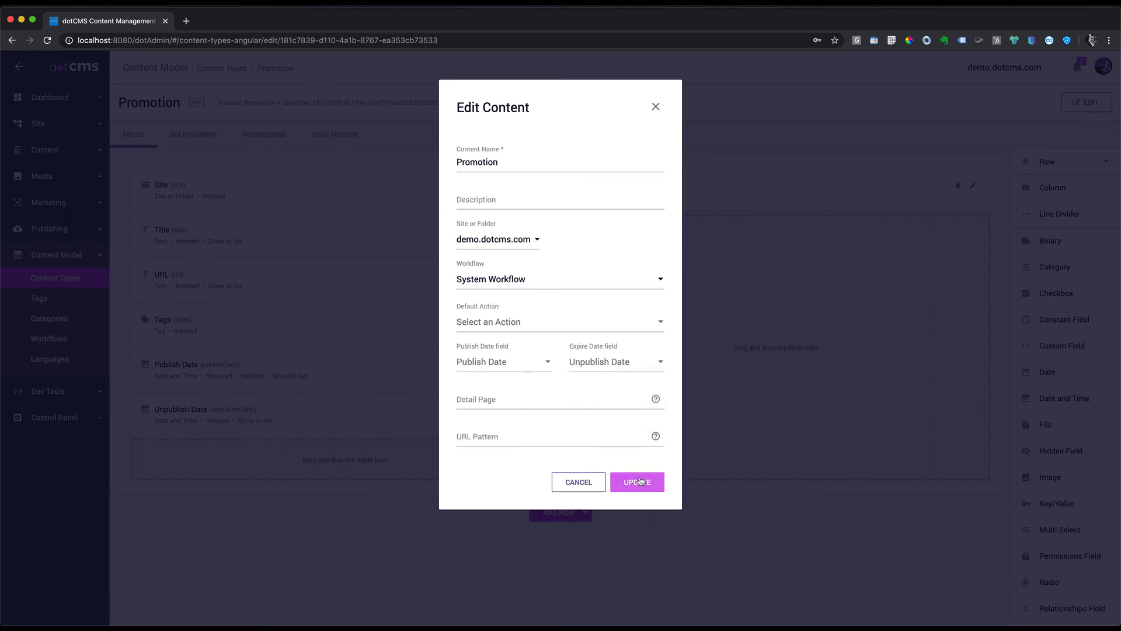
pyautogui.click(634, 482)
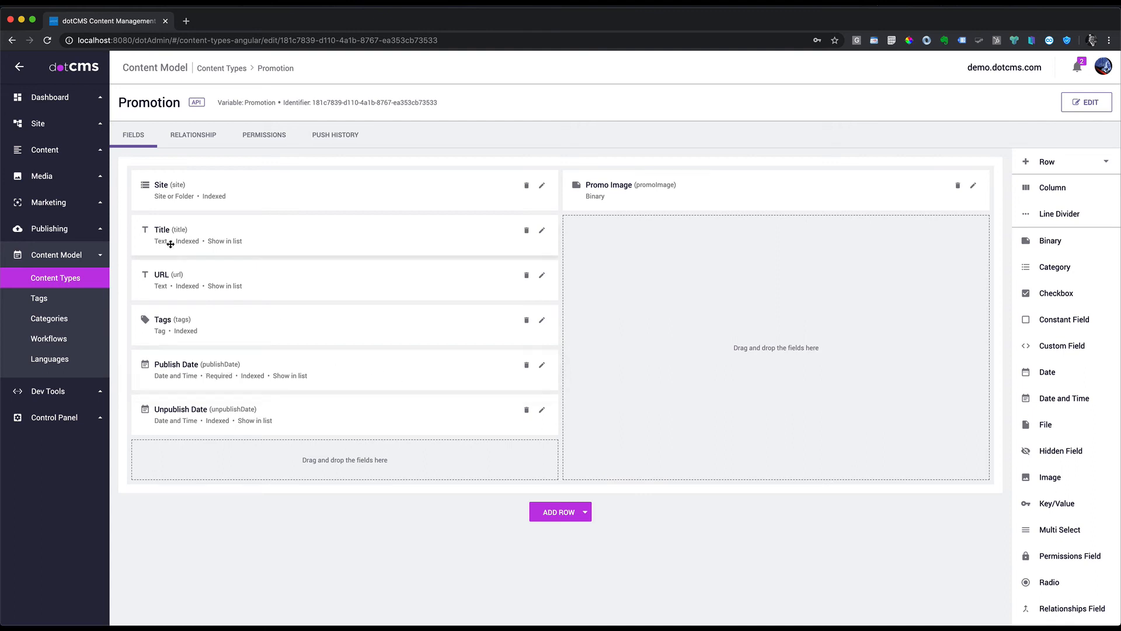
# Step: Open the Serengeti National Park Safari promotion and set its Publish Date to 3/2/2020
pyautogui.click(47, 150)
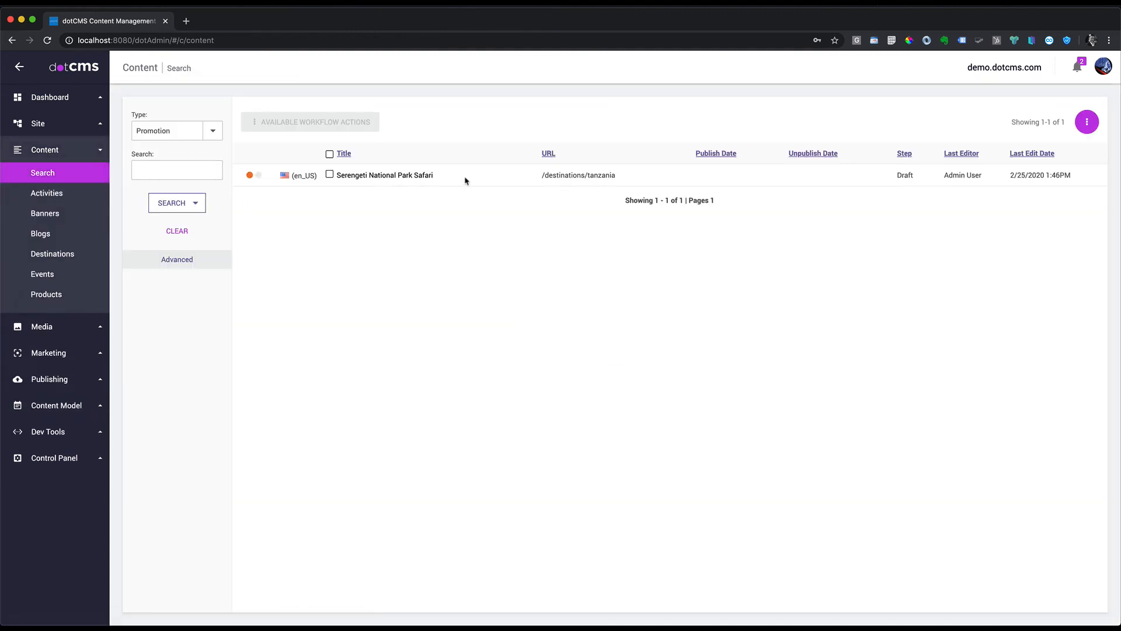
pyautogui.click(510, 181)
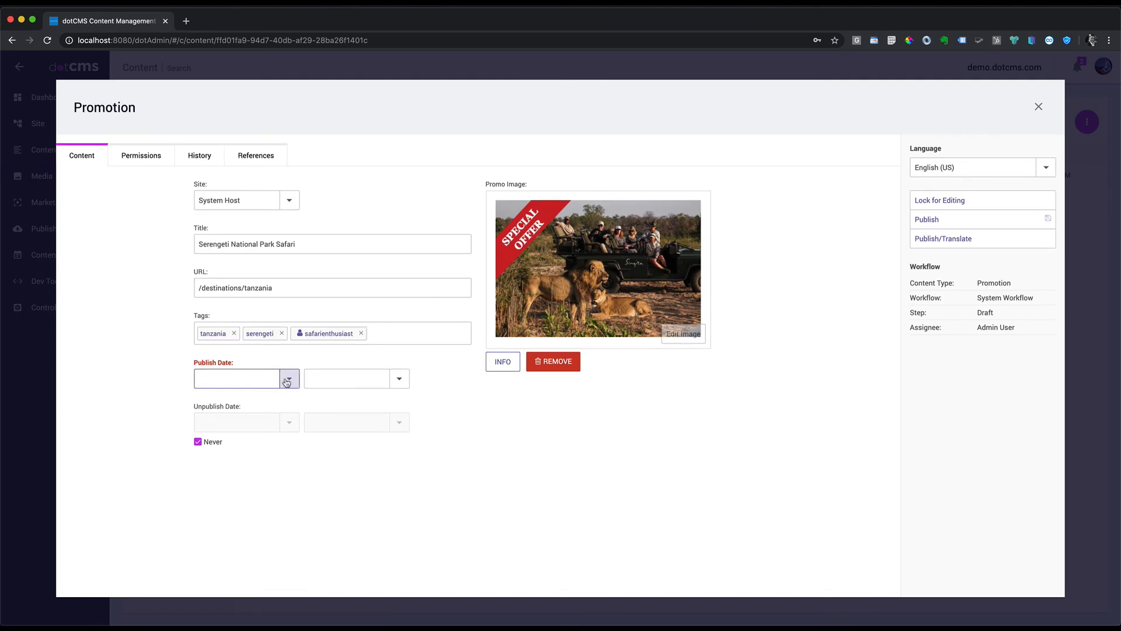
pyautogui.click(286, 382)
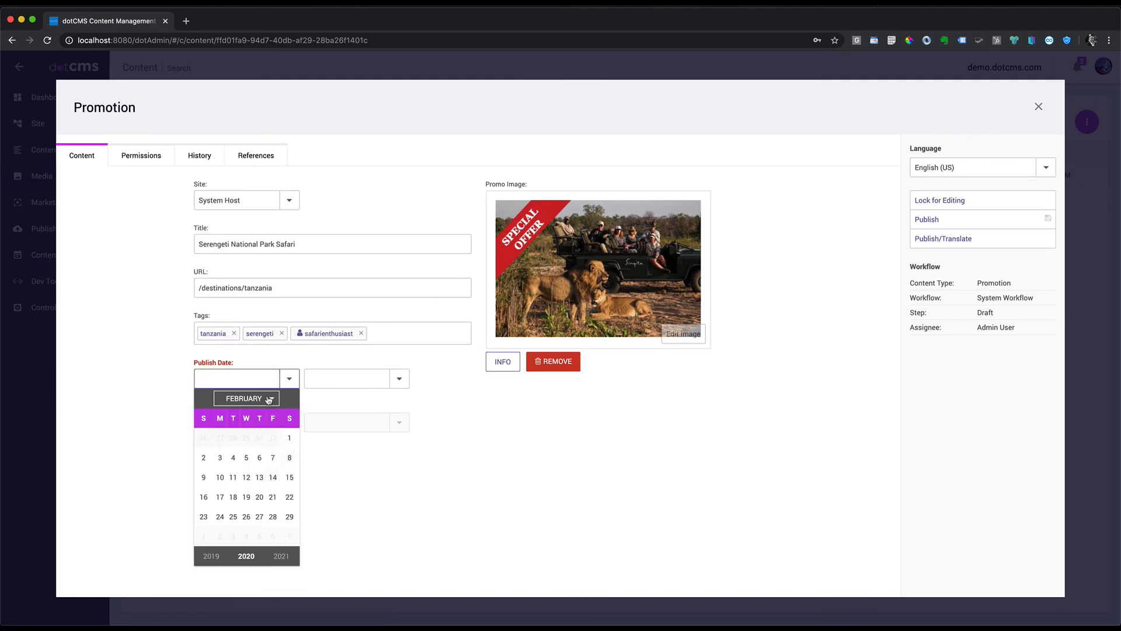
pyautogui.click(272, 400)
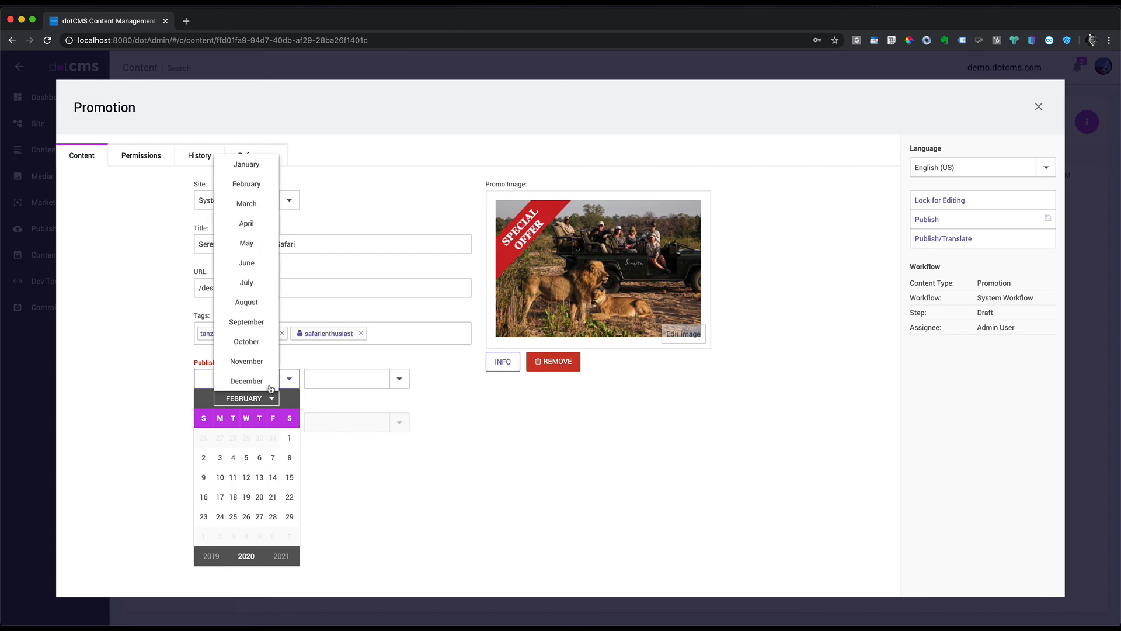
pyautogui.click(250, 203)
pyautogui.click(219, 438)
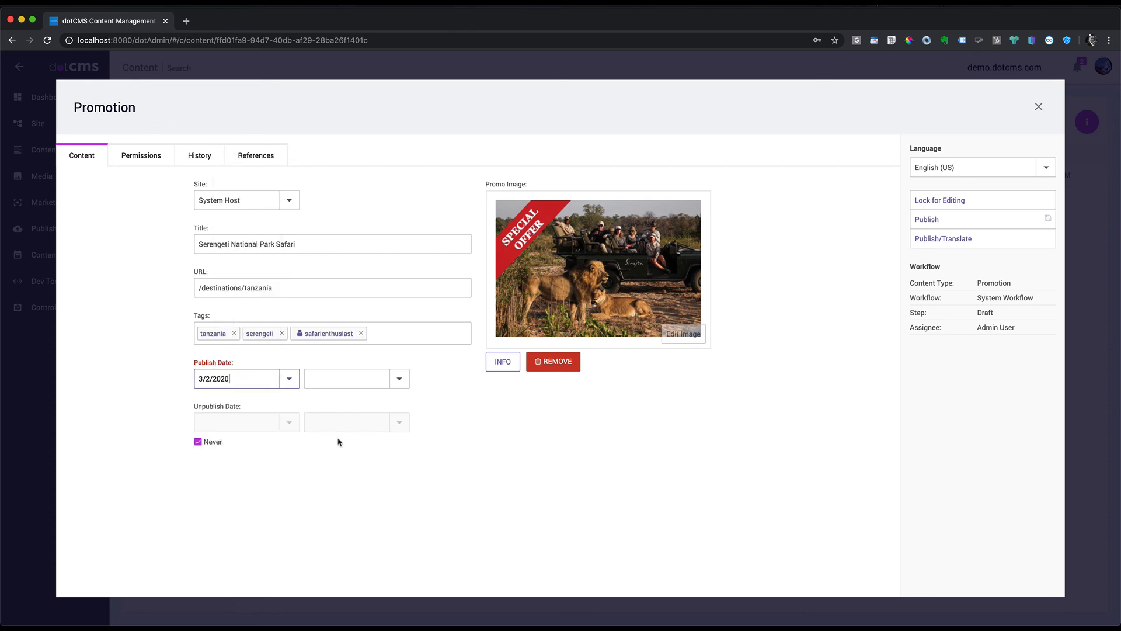
pyautogui.click(397, 380)
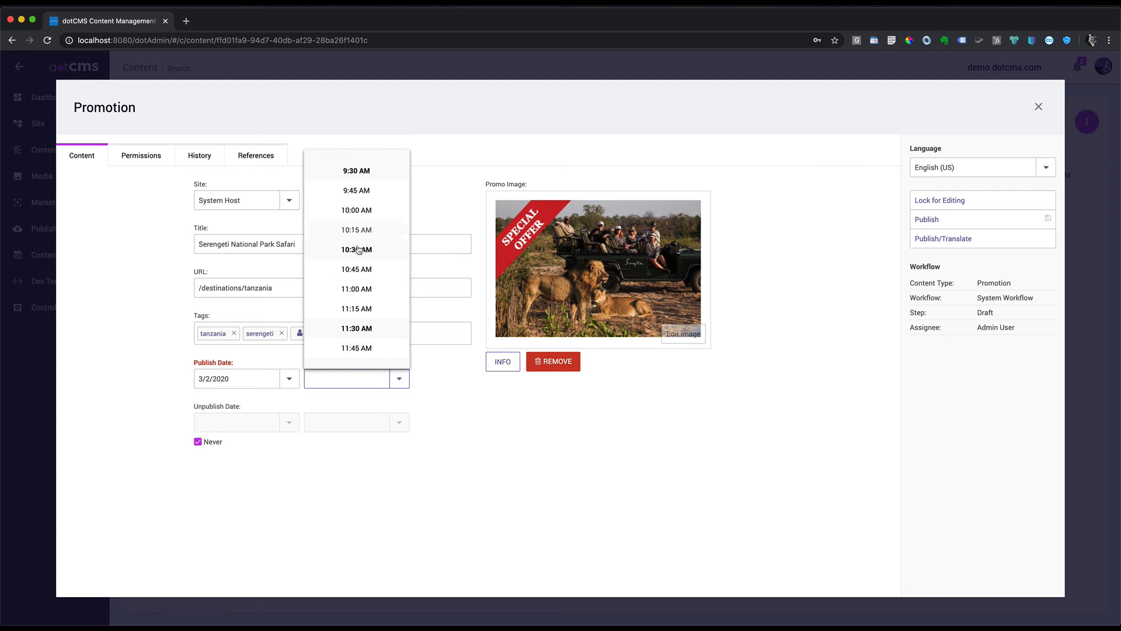
pyautogui.scroll(-5, 373, 275)
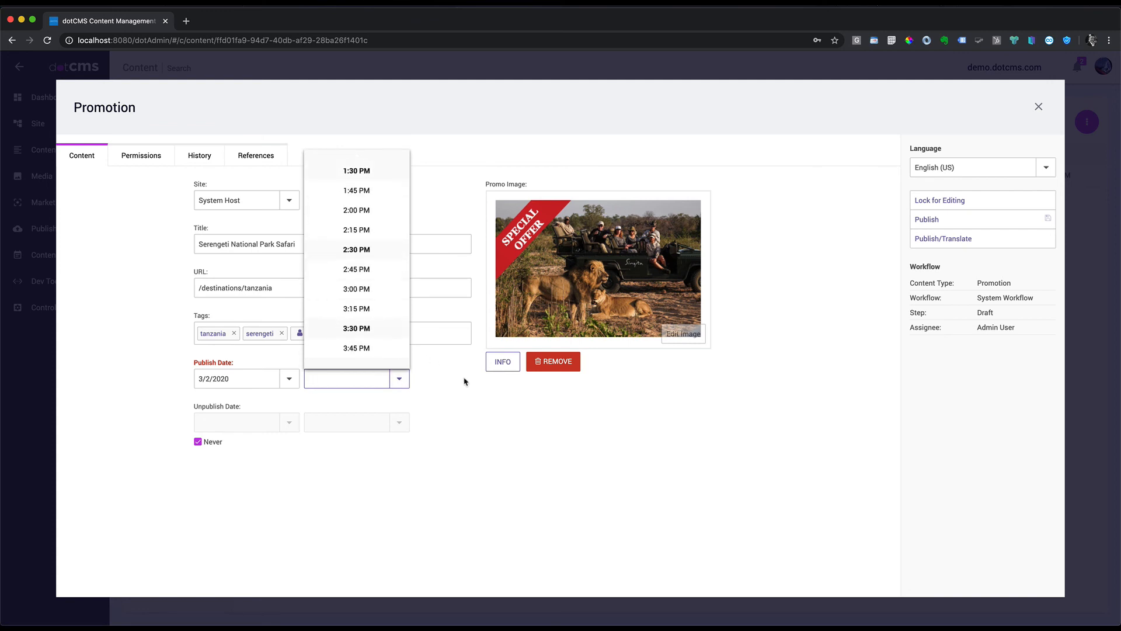
pyautogui.click(383, 403)
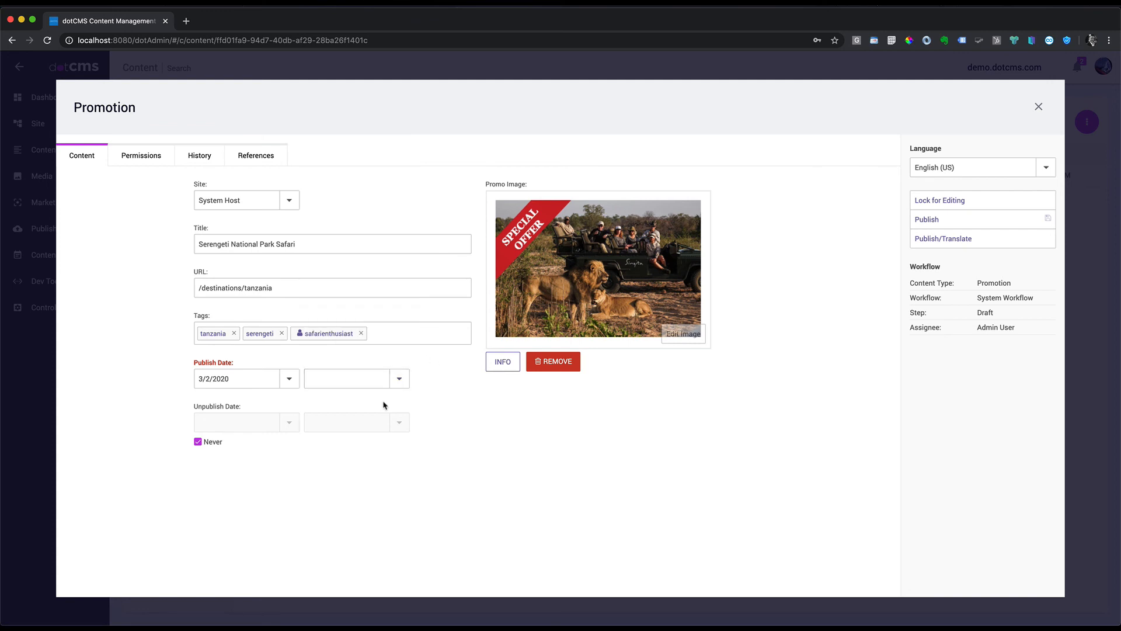
# Step: Clear Never and set the Unpublish Date to 3/31/2020
pyautogui.click(197, 443)
pyautogui.click(289, 421)
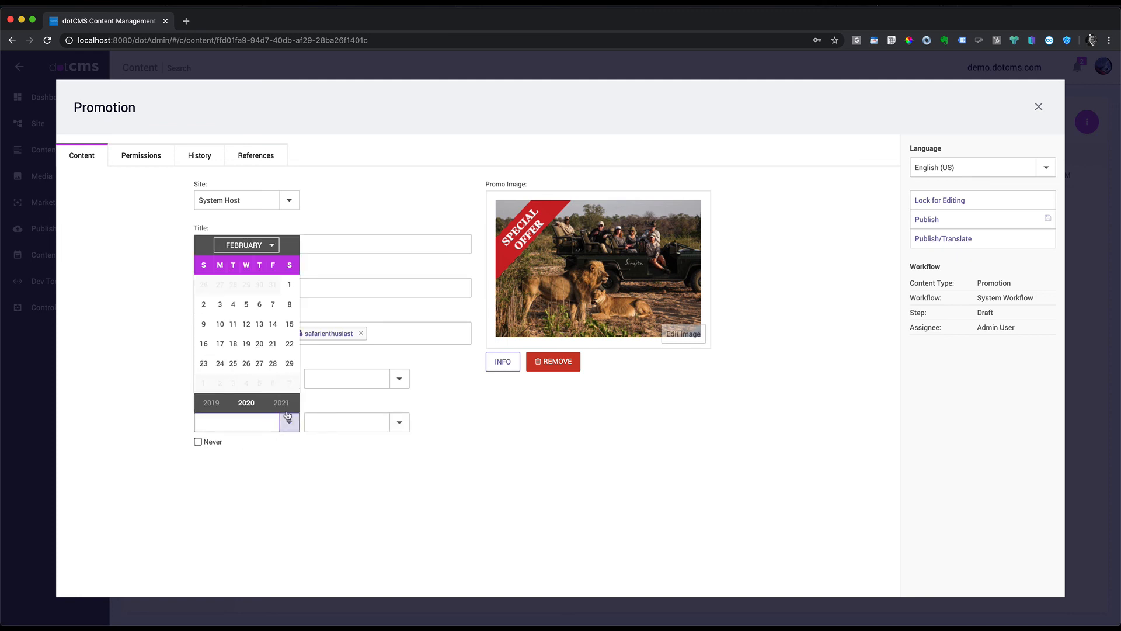
pyautogui.click(271, 245)
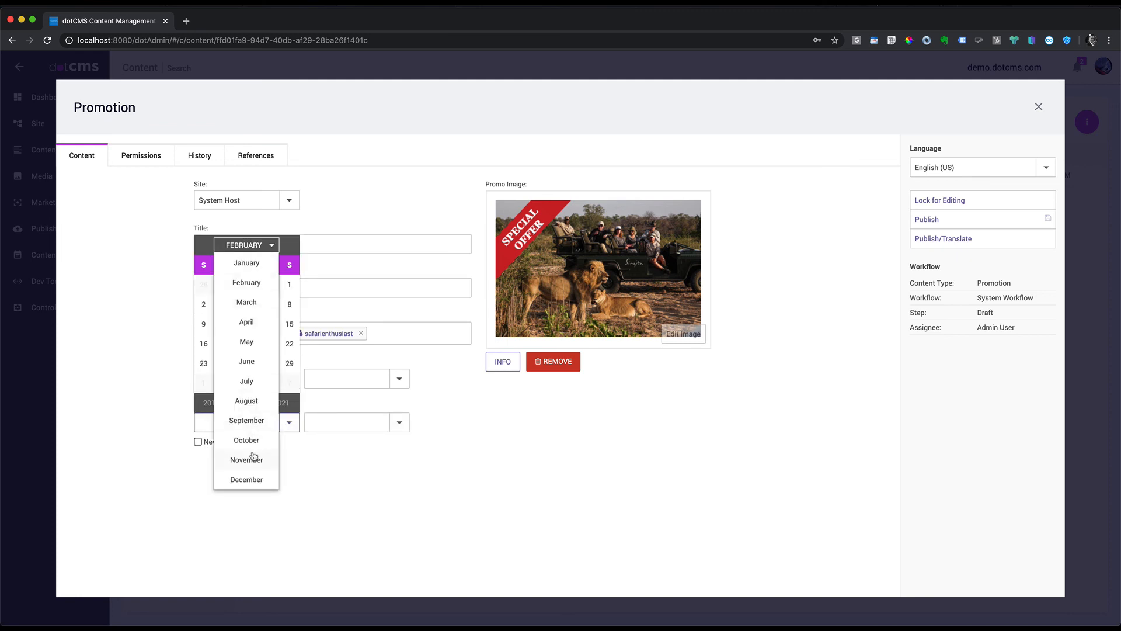
pyautogui.click(246, 303)
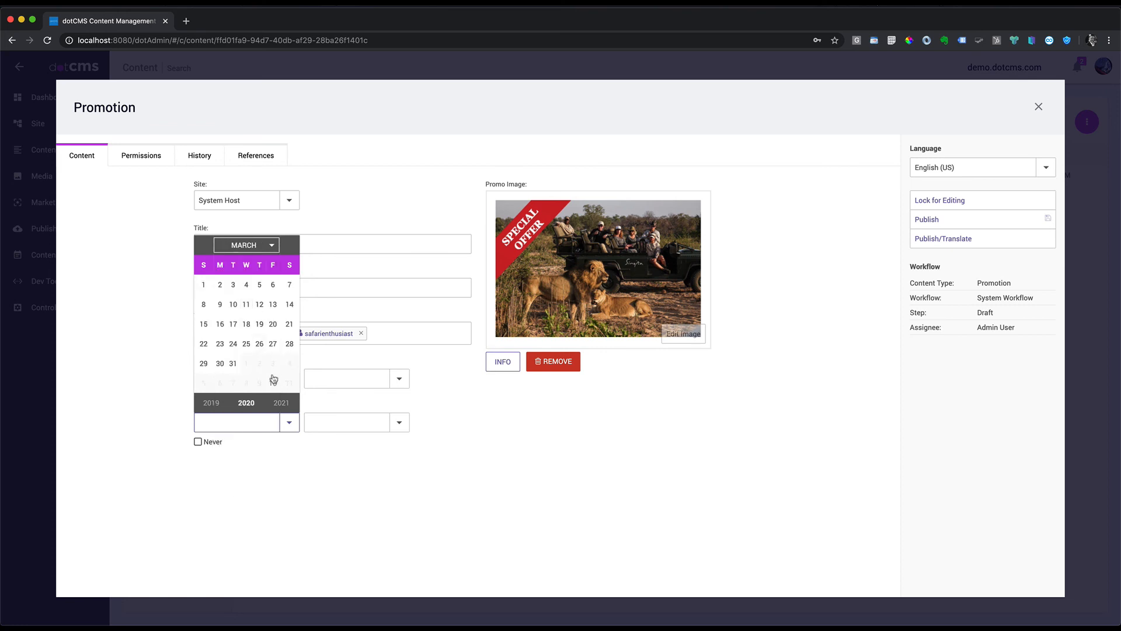
pyautogui.click(233, 365)
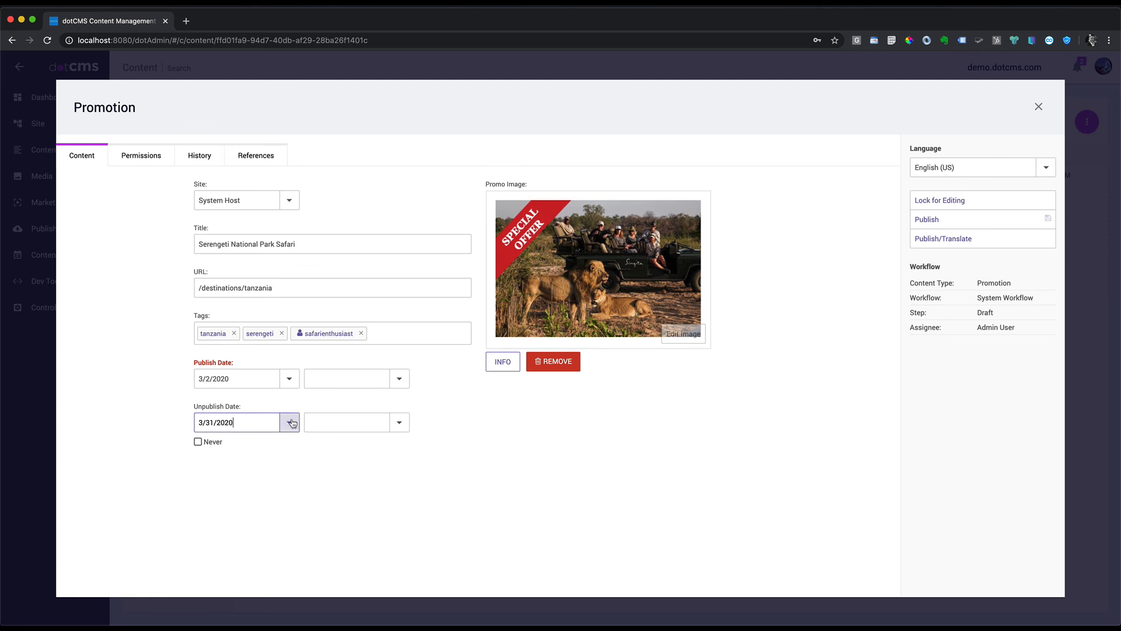
# Step: Lock the promotion, attempt Publish, dismiss the future-date error, and save it
pyautogui.click(934, 226)
pyautogui.click(942, 206)
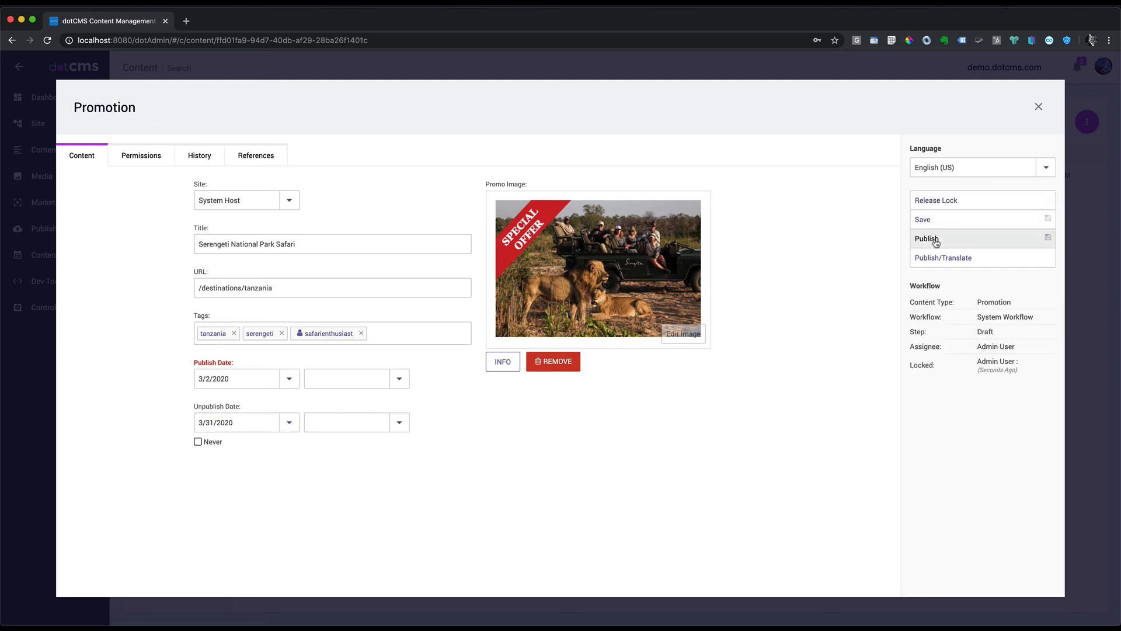
pyautogui.moveTo(233, 362); pyautogui.dragTo(195, 361)
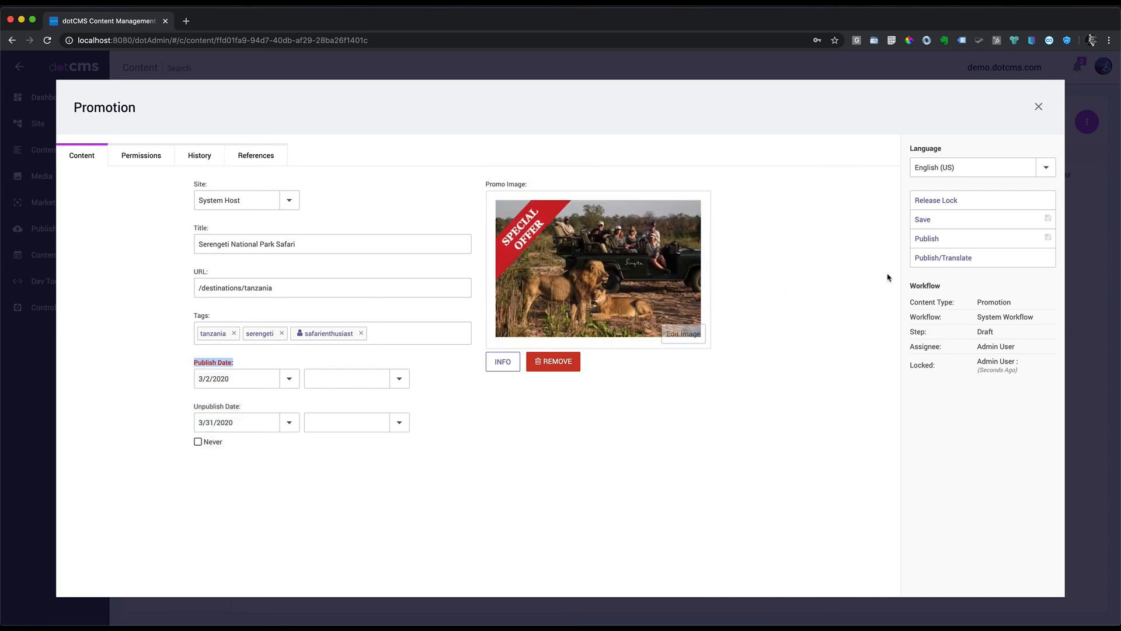
pyautogui.click(935, 240)
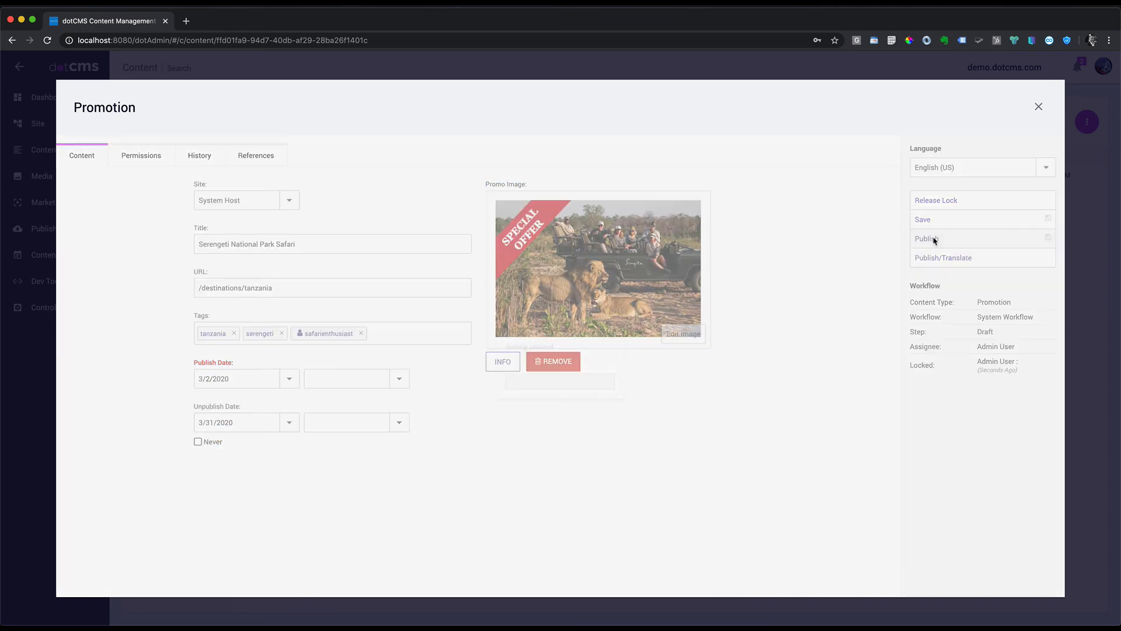
pyautogui.click(561, 397)
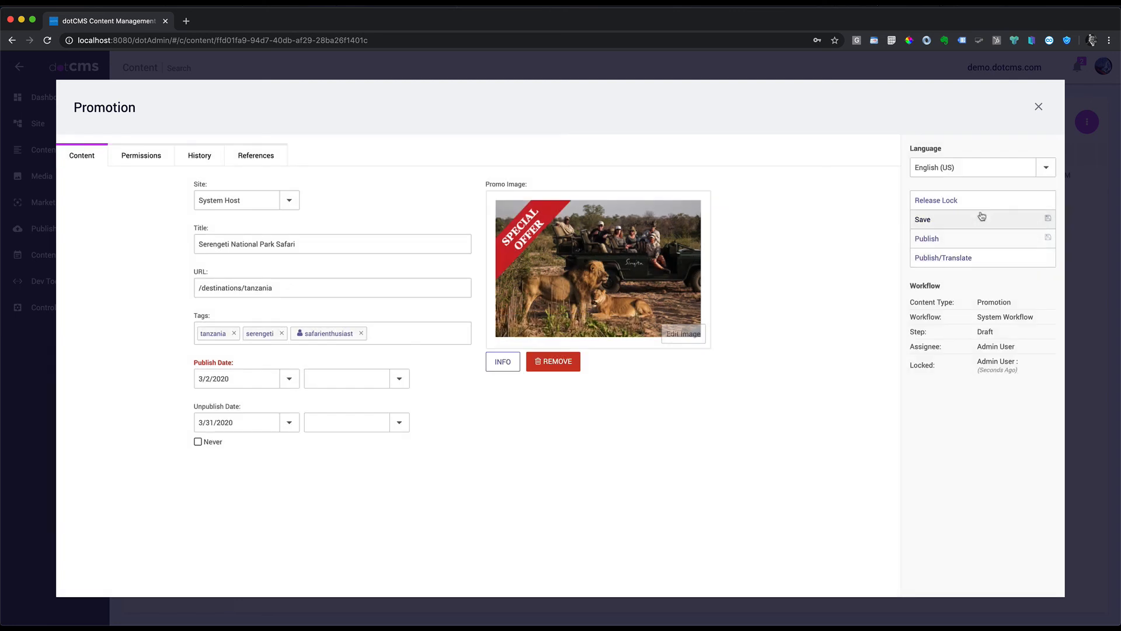
pyautogui.click(932, 220)
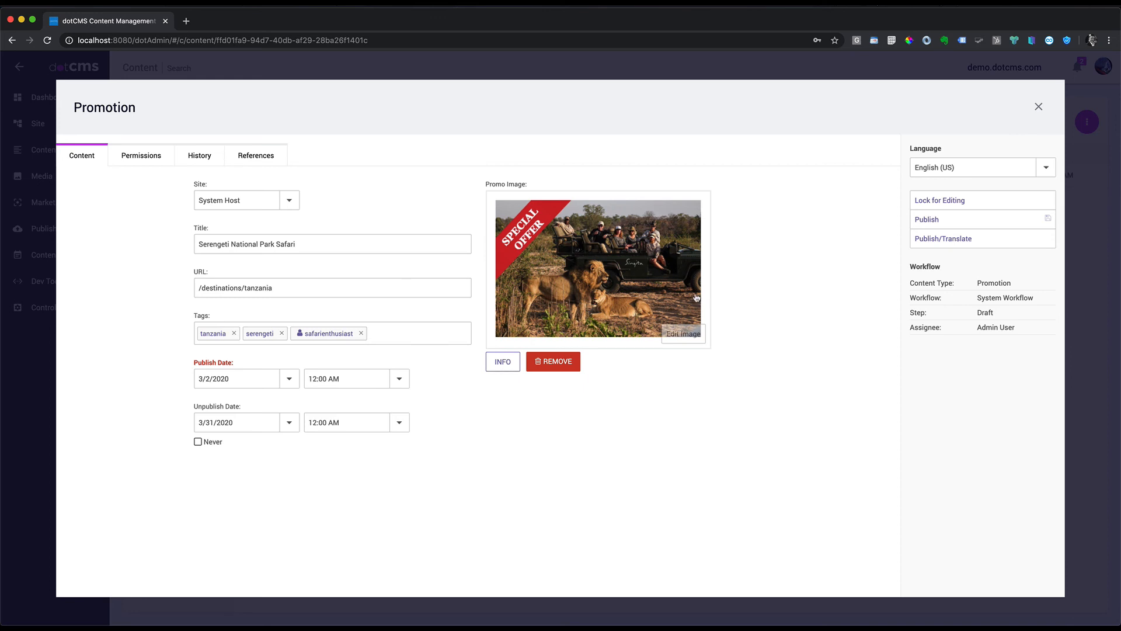
# Step: Open the promo image in the image editor and resize it to a smaller width
pyautogui.click(683, 336)
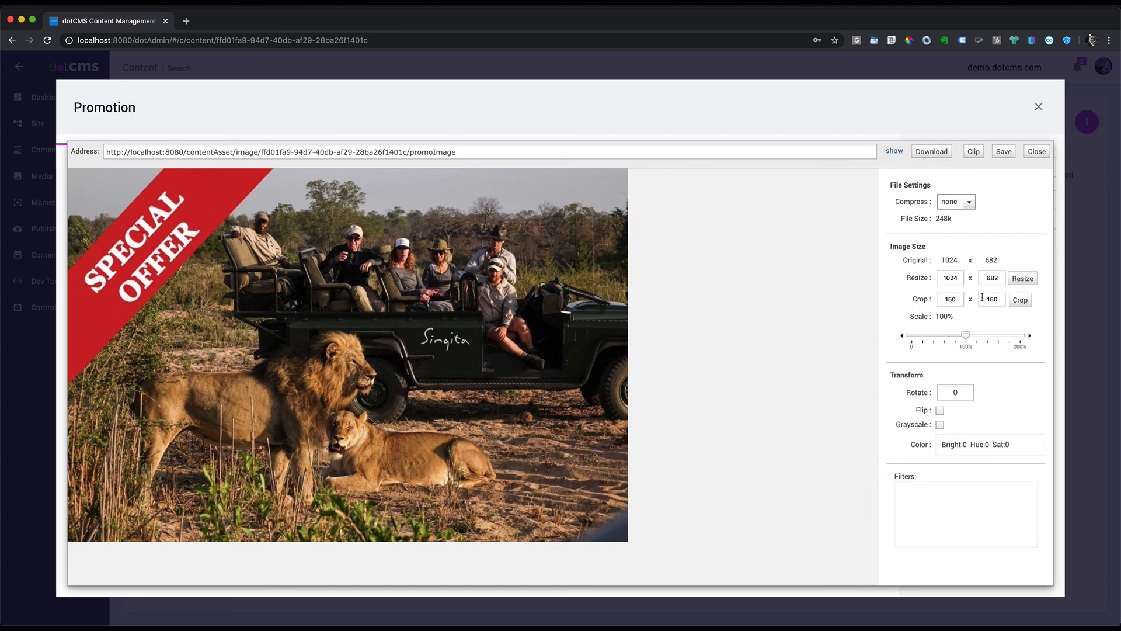
pyautogui.moveTo(959, 277); pyautogui.dragTo(903, 277)
pyautogui.write('33')
pyautogui.click(1019, 279)
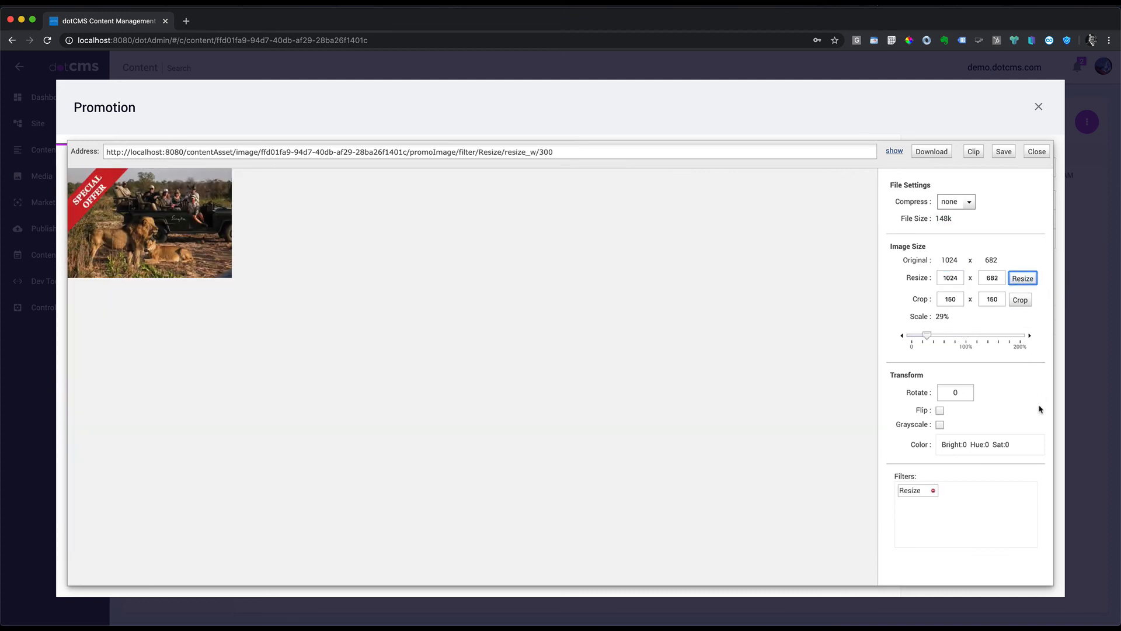
# Step: Try Flip and Grayscale, then remove the filters to restore the original 1024 x 682 image
pyautogui.click(940, 411)
pyautogui.click(940, 425)
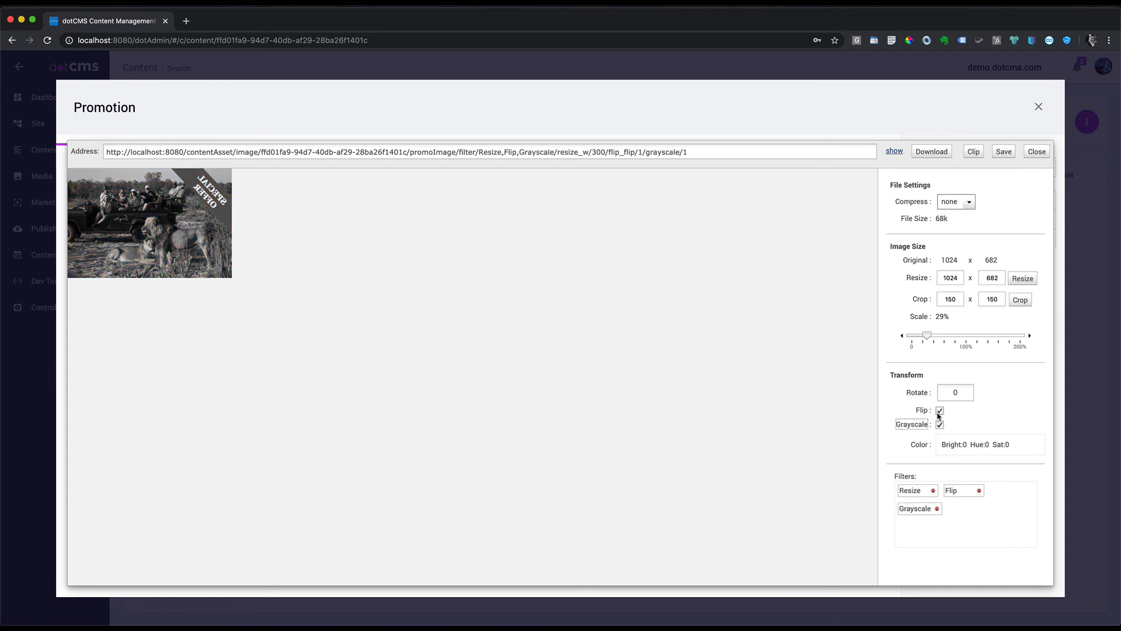
pyautogui.click(940, 411)
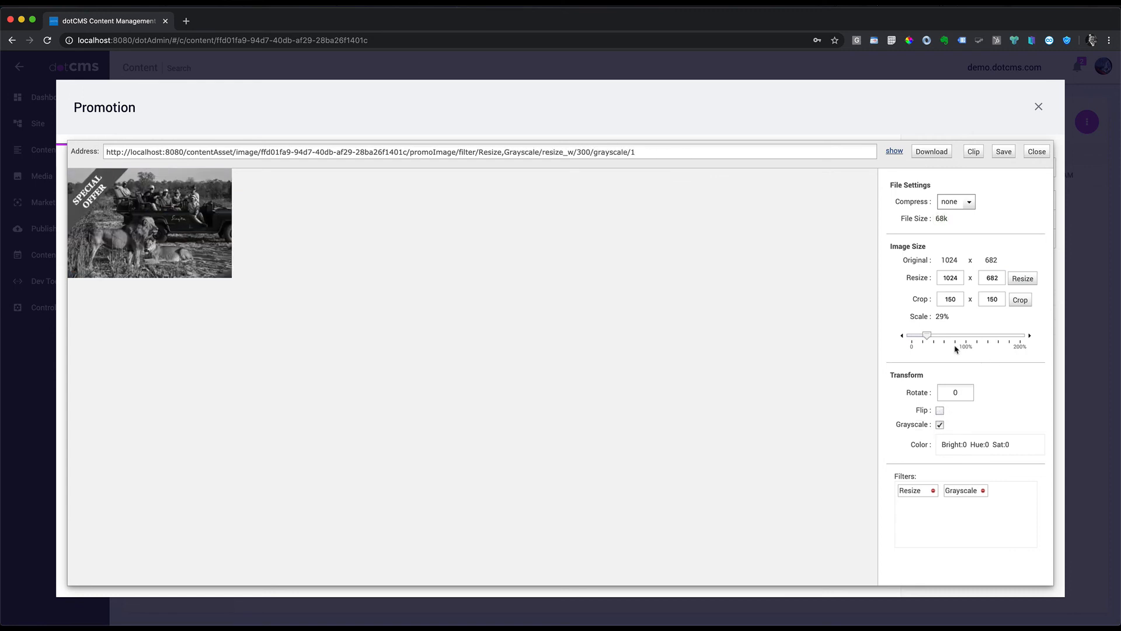
pyautogui.click(933, 491)
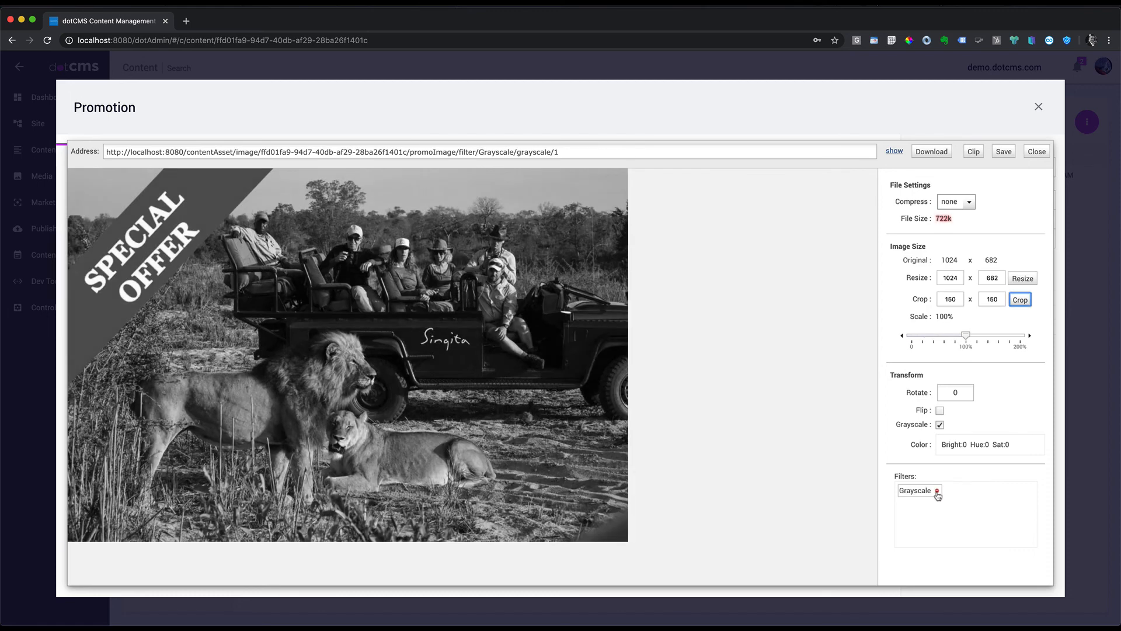
pyautogui.click(938, 492)
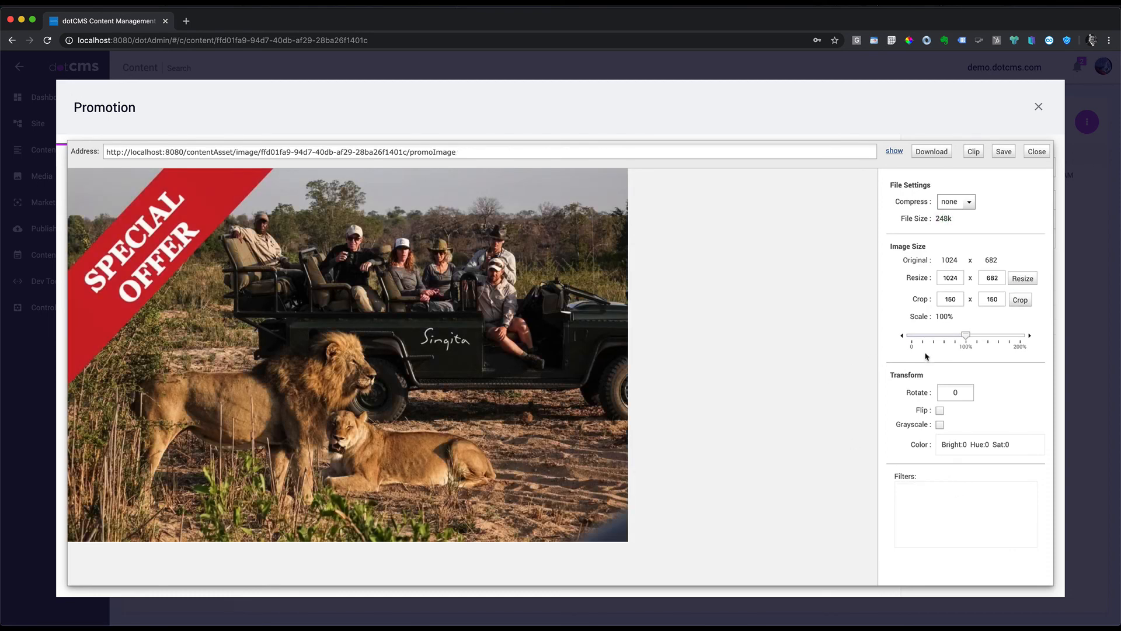
# Step: Compress the promo image as WebP at 65% quality (122k) and save it
pyautogui.click(968, 202)
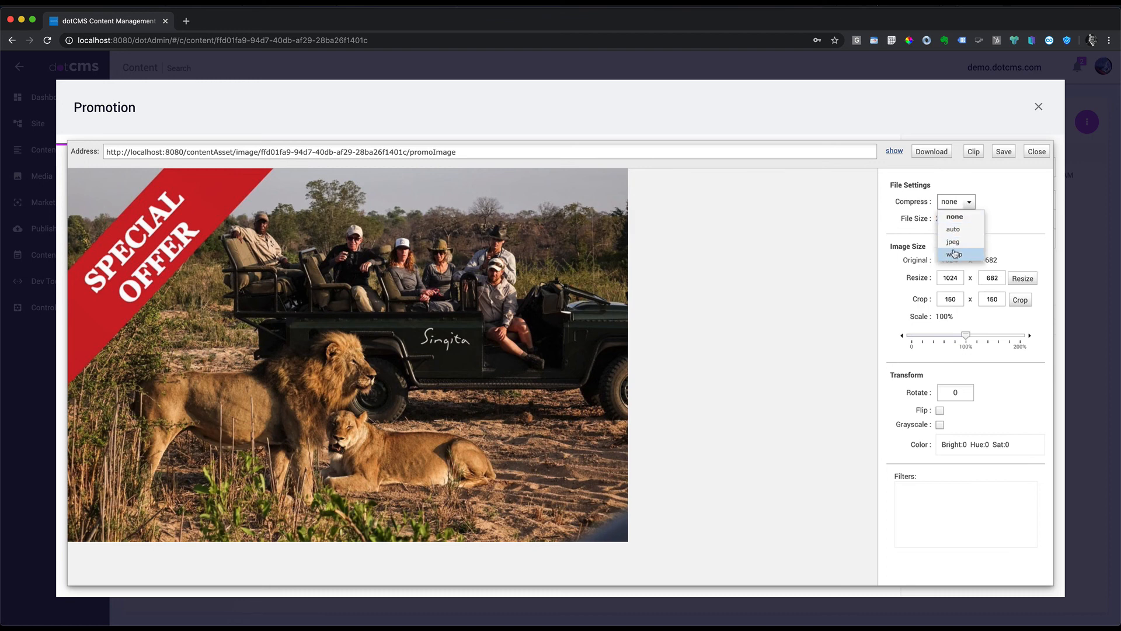
pyautogui.click(949, 218)
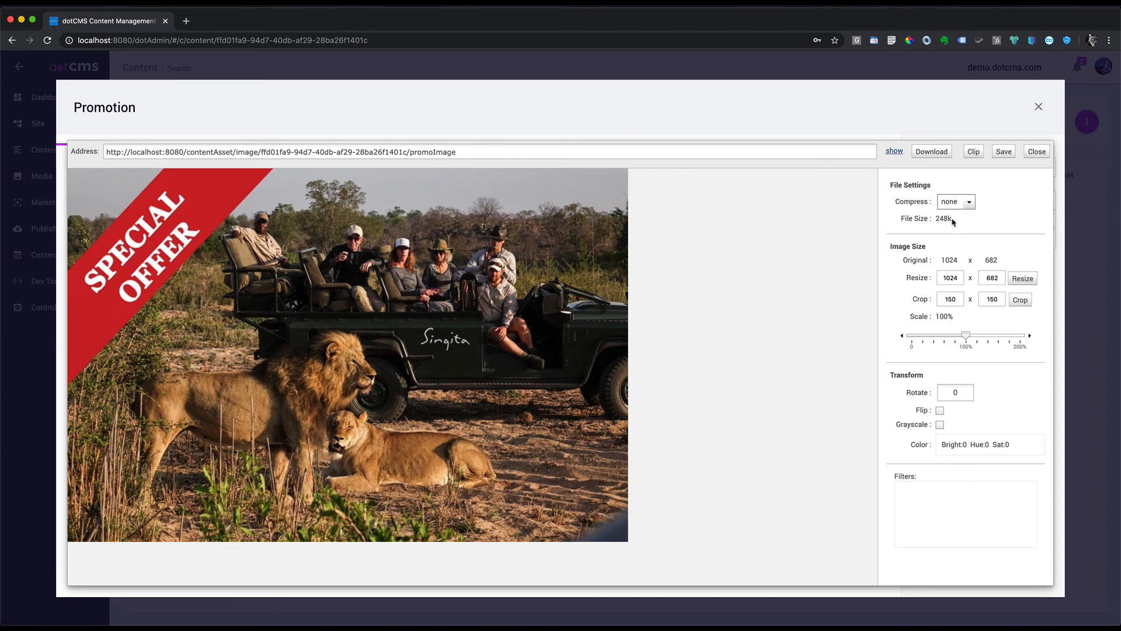
pyautogui.click(976, 205)
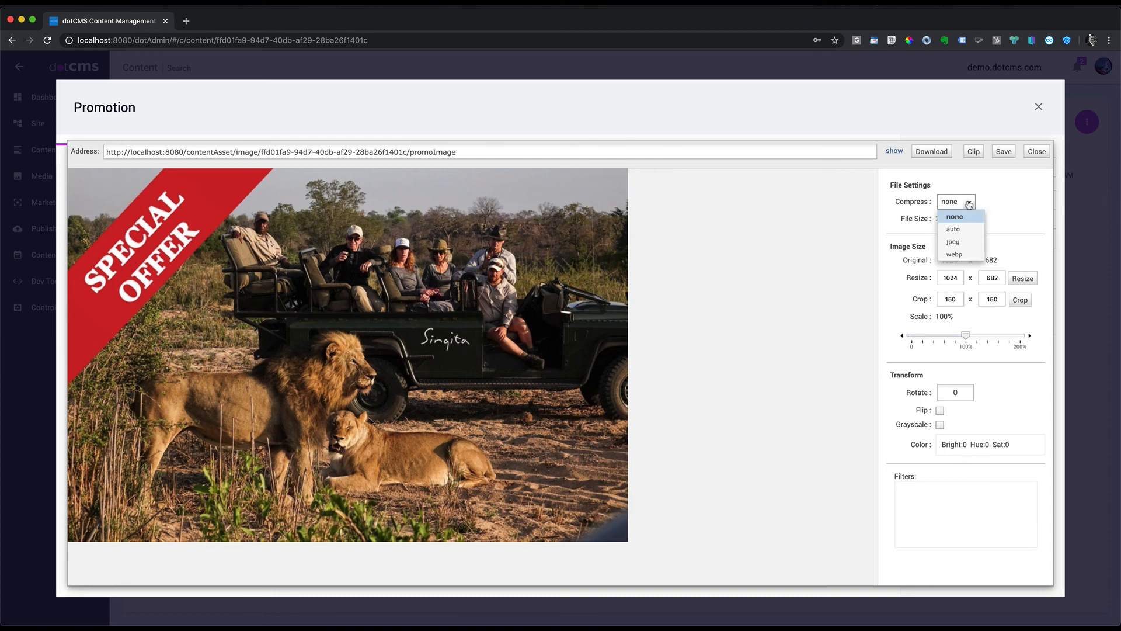
pyautogui.click(954, 256)
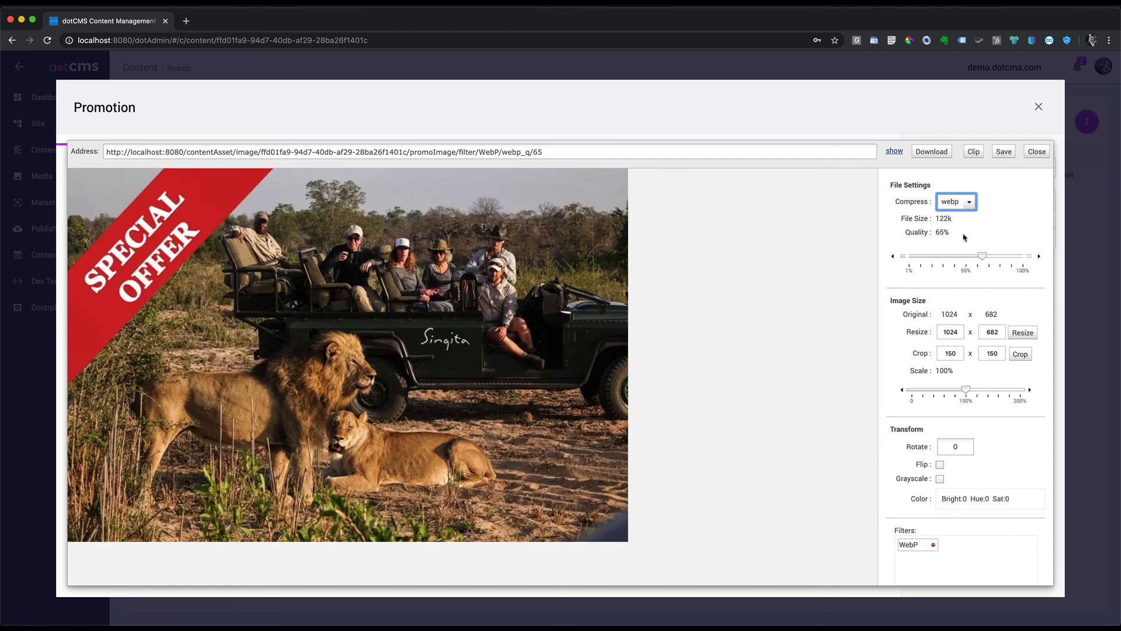
pyautogui.moveTo(956, 219); pyautogui.dragTo(937, 219)
pyautogui.click(1004, 152)
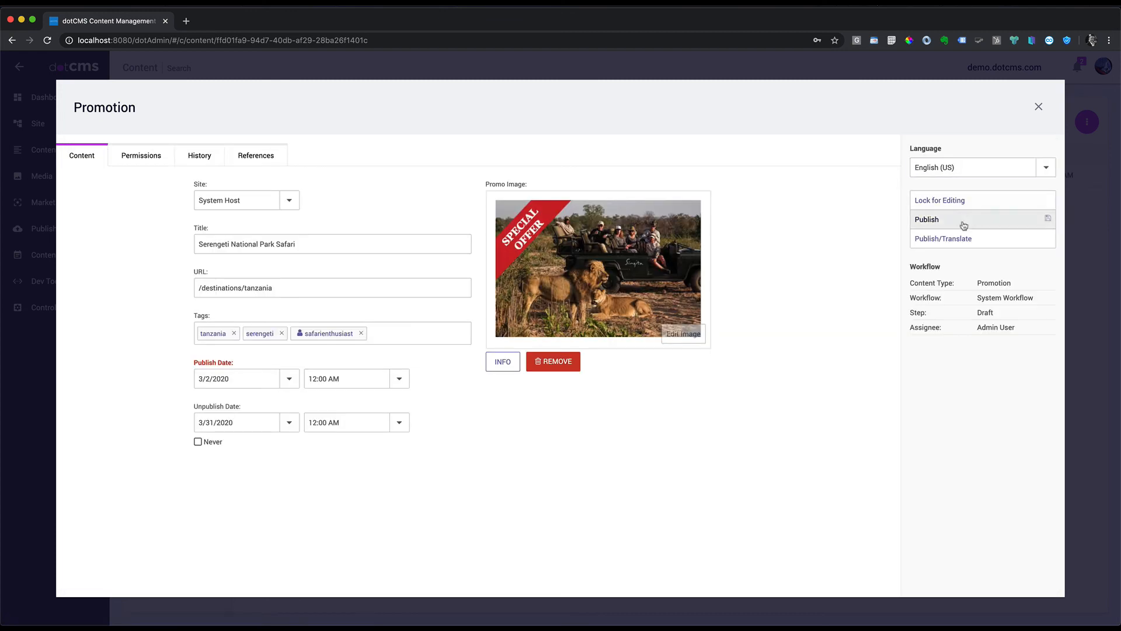
# Step: Lock and save the promotion with its compressed image, close it, and return to the Site Browser
pyautogui.click(961, 201)
pyautogui.click(943, 220)
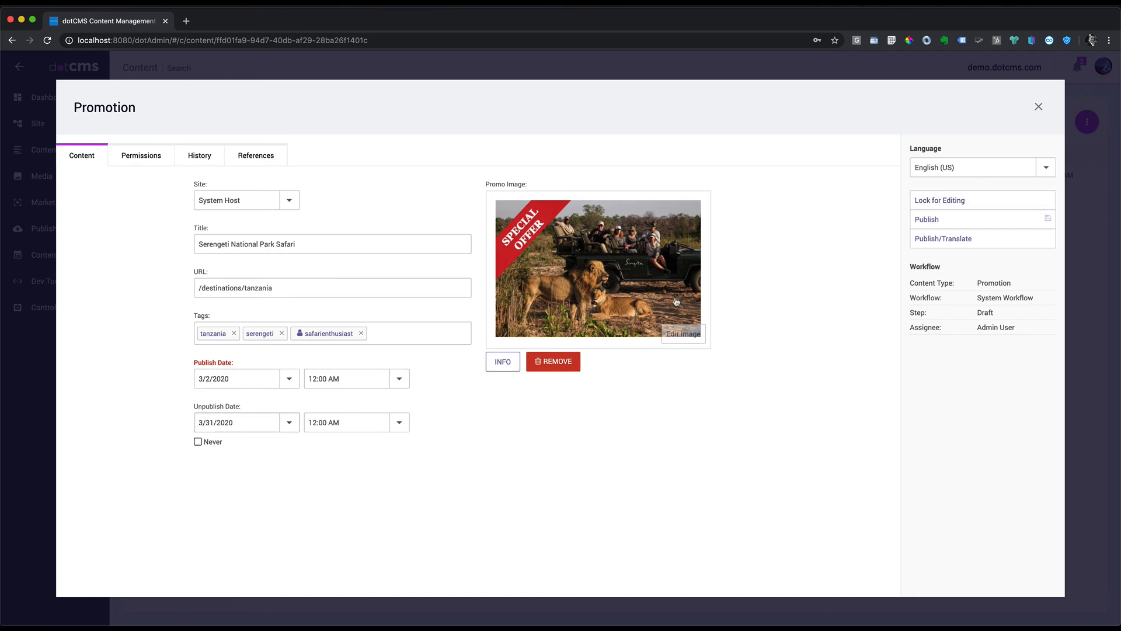
pyautogui.click(1037, 108)
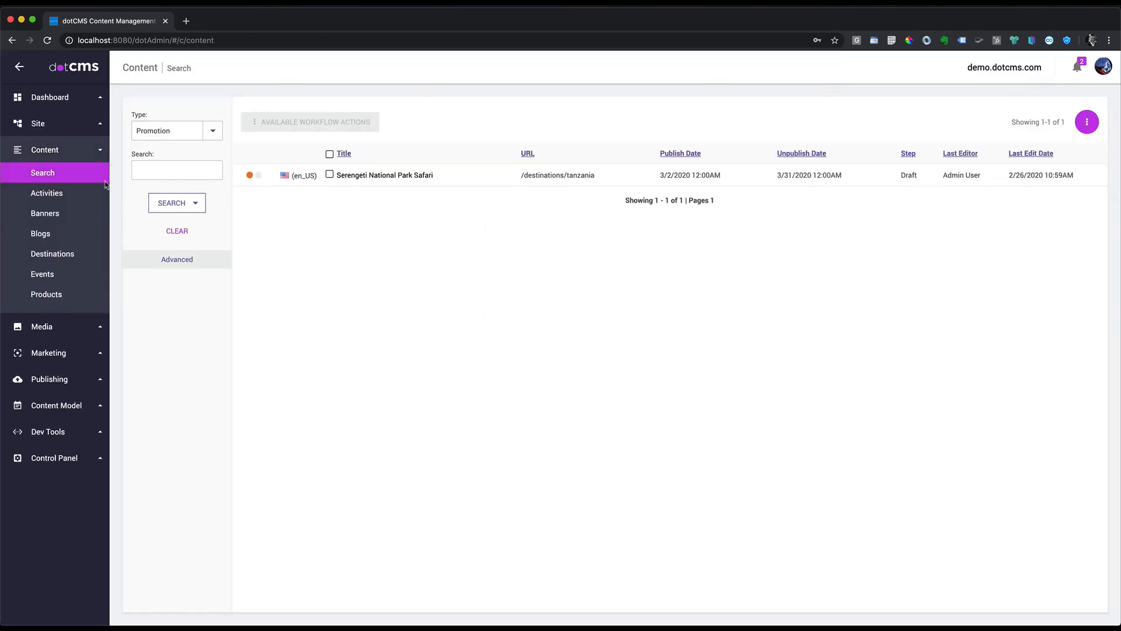
pyautogui.click(37, 124)
pyautogui.click(49, 150)
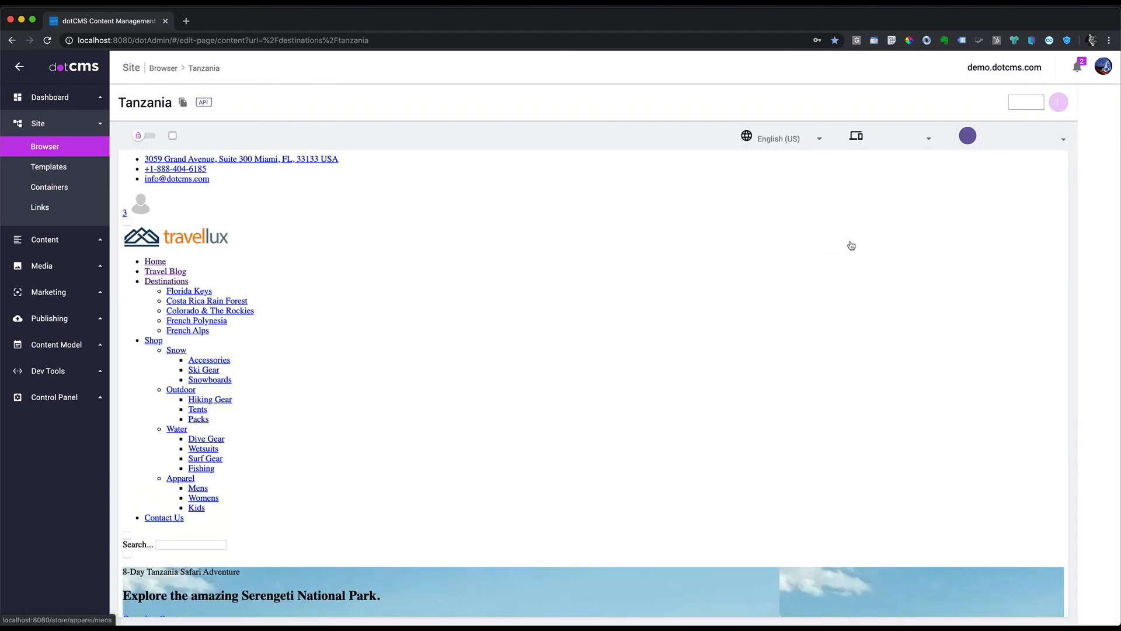
# Step: Turn on Show on Menu for the Tanzania page, publish it, and confirm it under Destinations
pyautogui.scroll(-3, 972, 374)
pyautogui.scroll(-3, 972, 374)
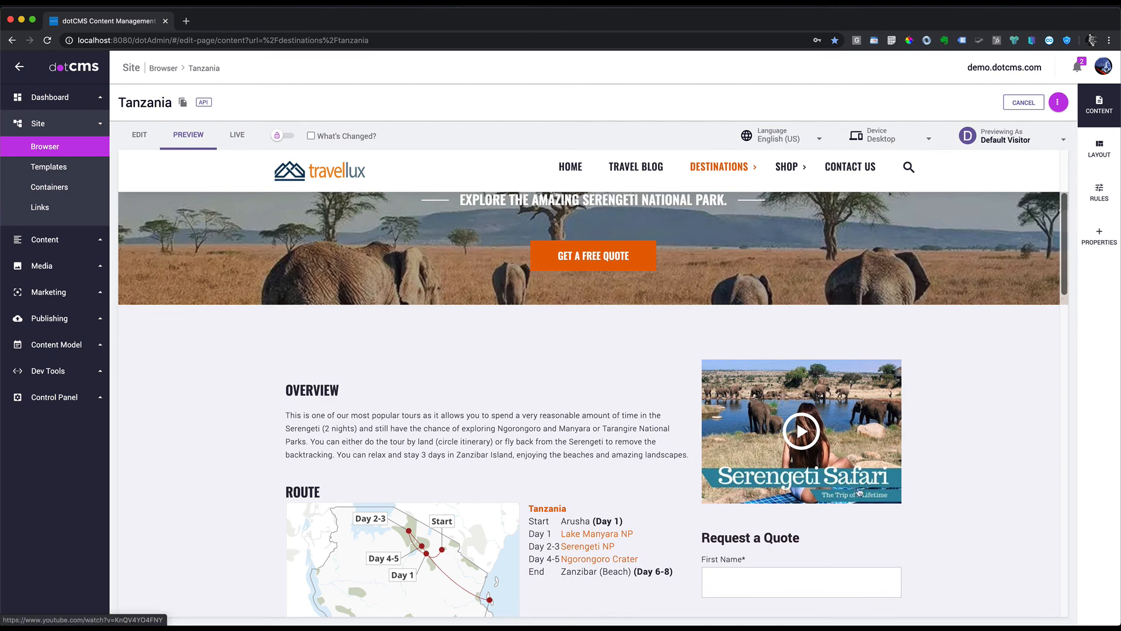
pyautogui.click(1099, 238)
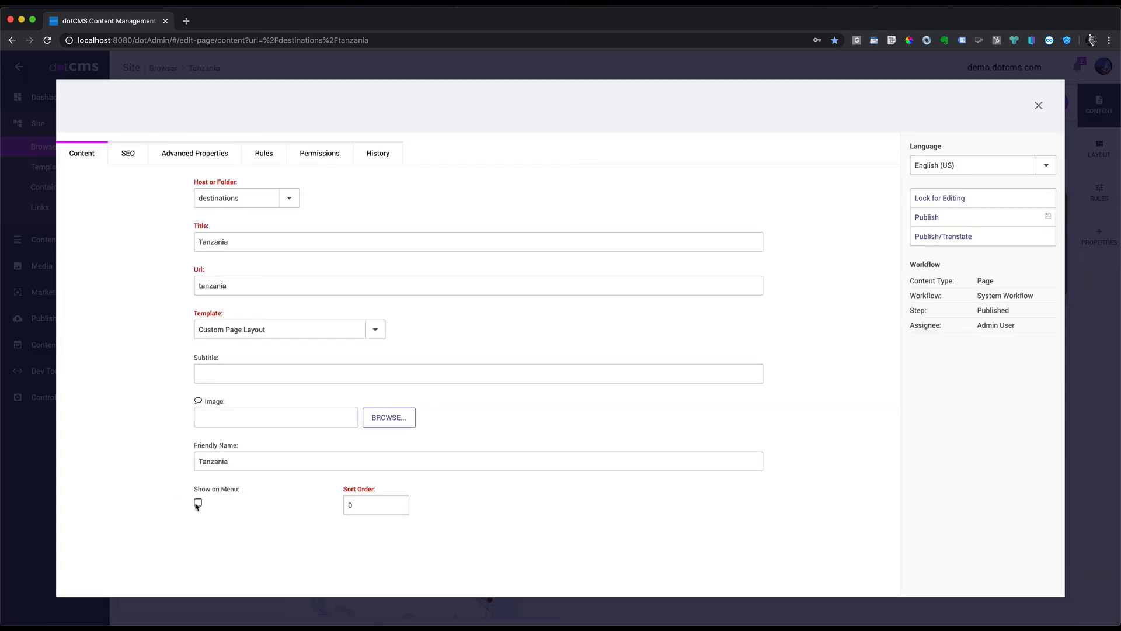
pyautogui.click(198, 504)
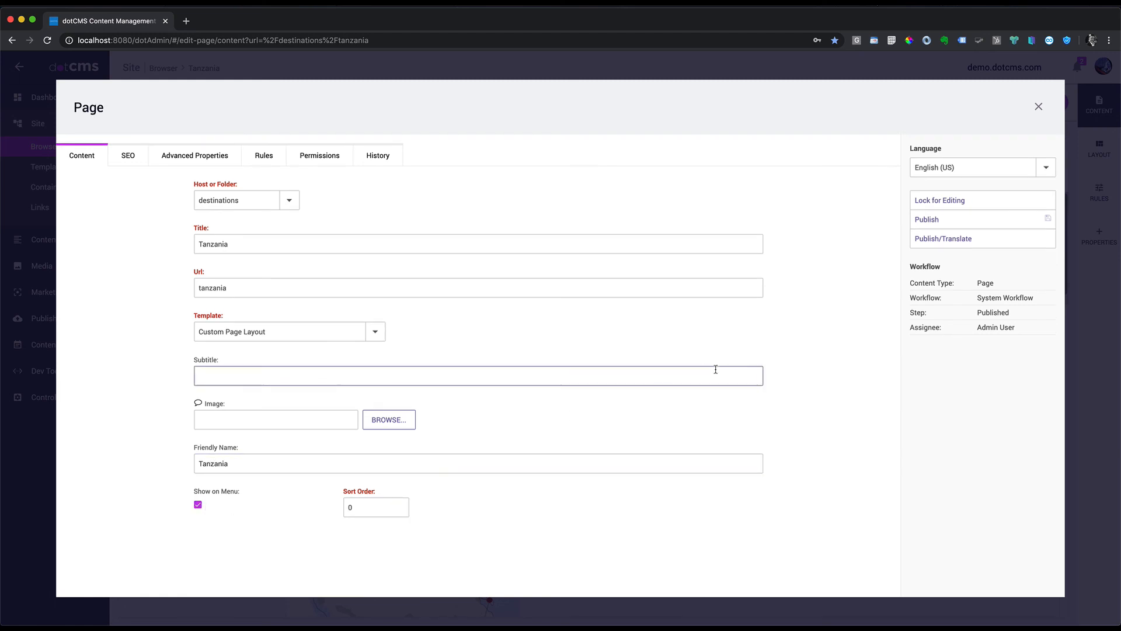
pyautogui.click(952, 221)
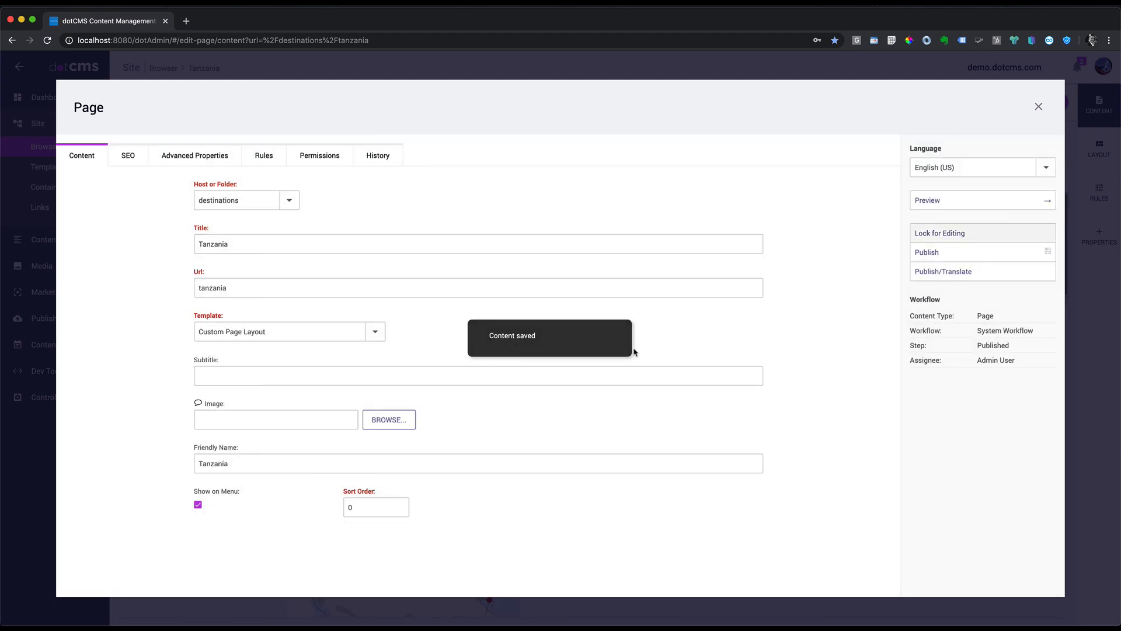
pyautogui.click(1038, 106)
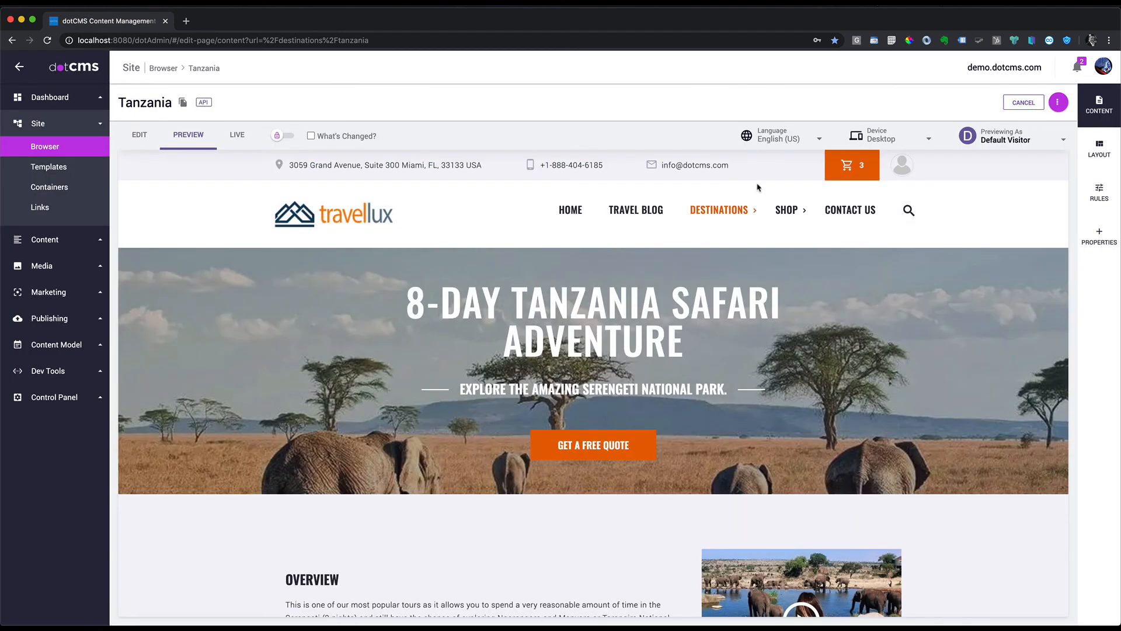
pyautogui.moveTo(752, 214)
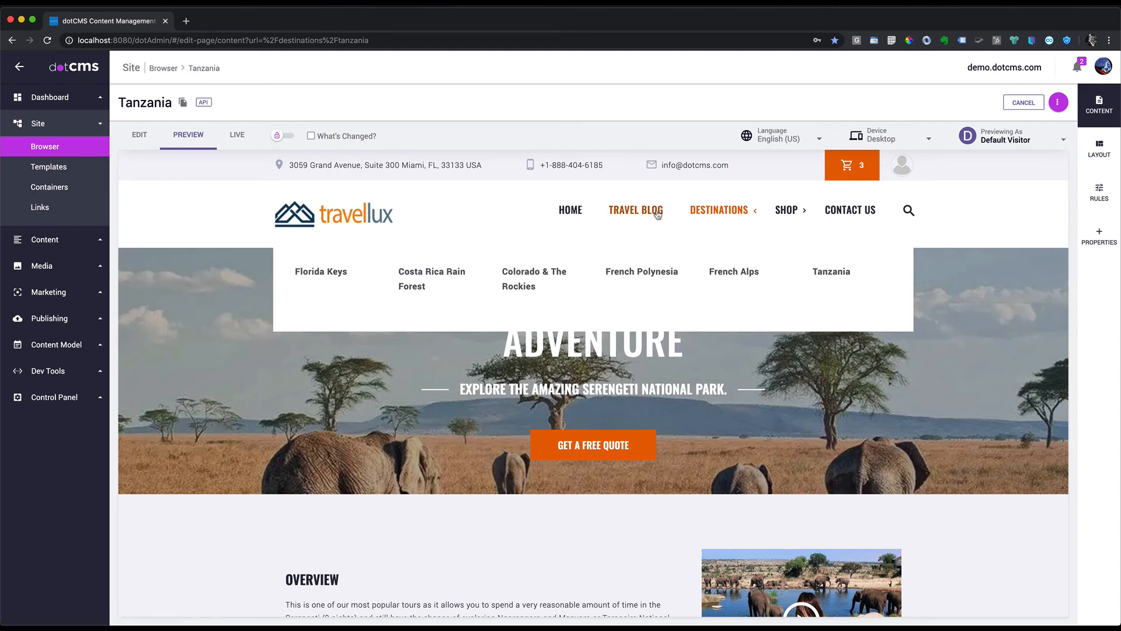
pyautogui.click(140, 135)
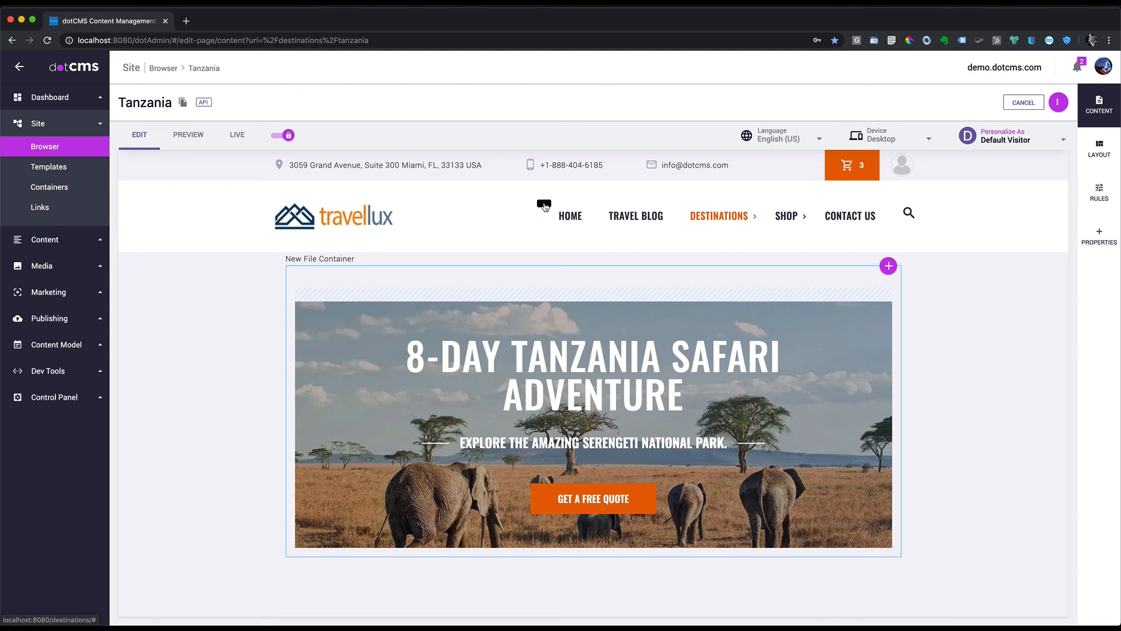
# Step: Move Tanzania to the top of Destinations in Reorder Navigation, save, and verify in Preview
pyautogui.click(544, 205)
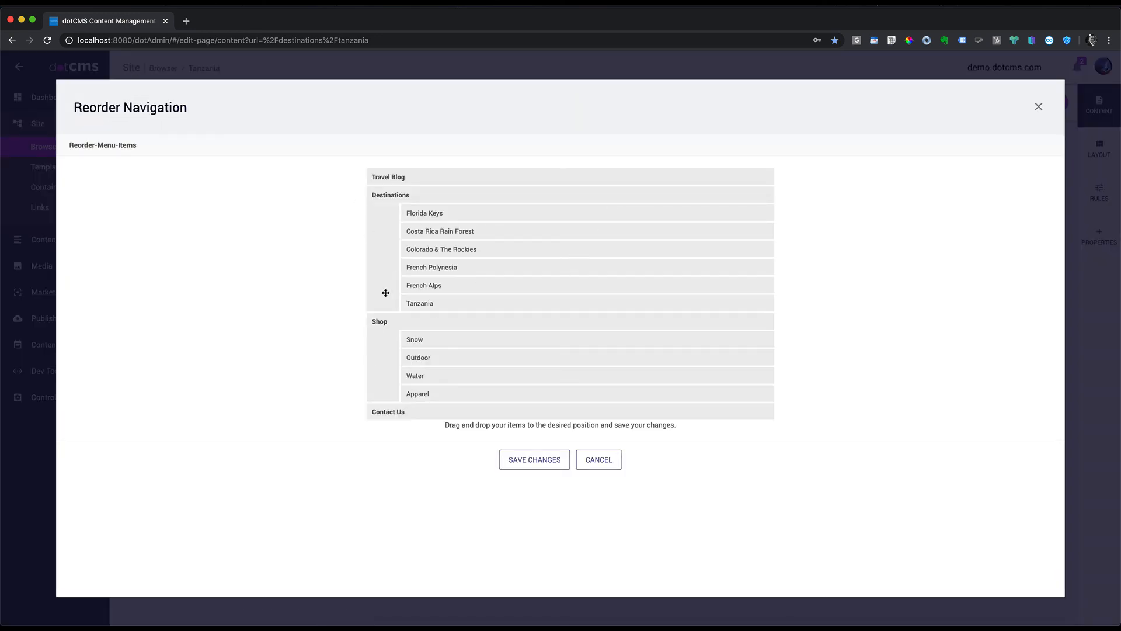
pyautogui.moveTo(414, 305); pyautogui.dragTo(413, 217)
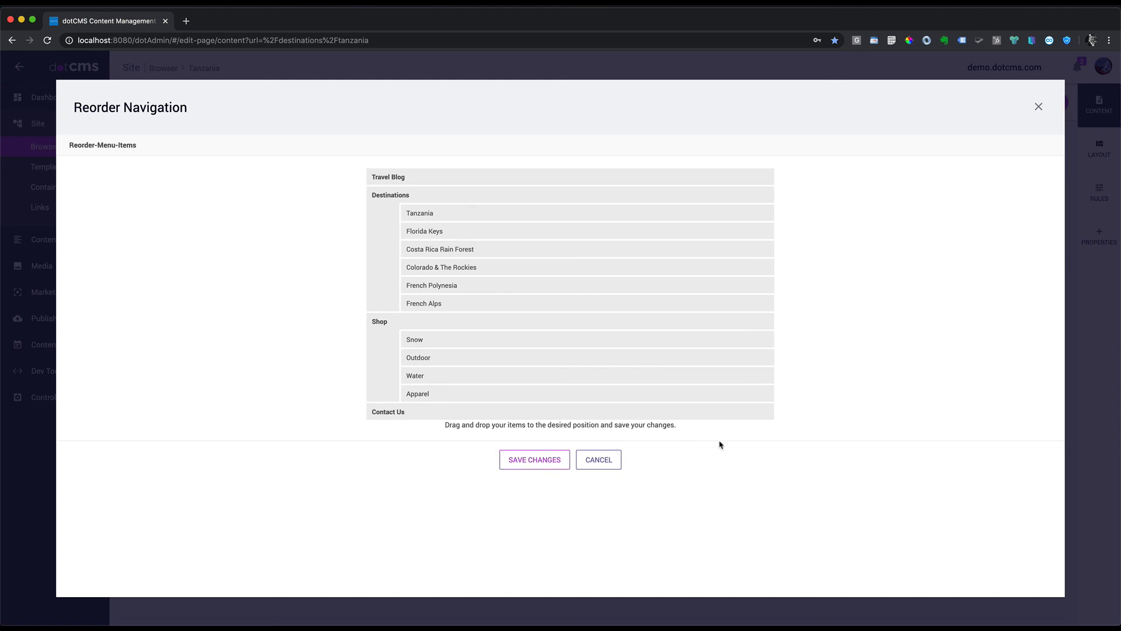
pyautogui.click(538, 464)
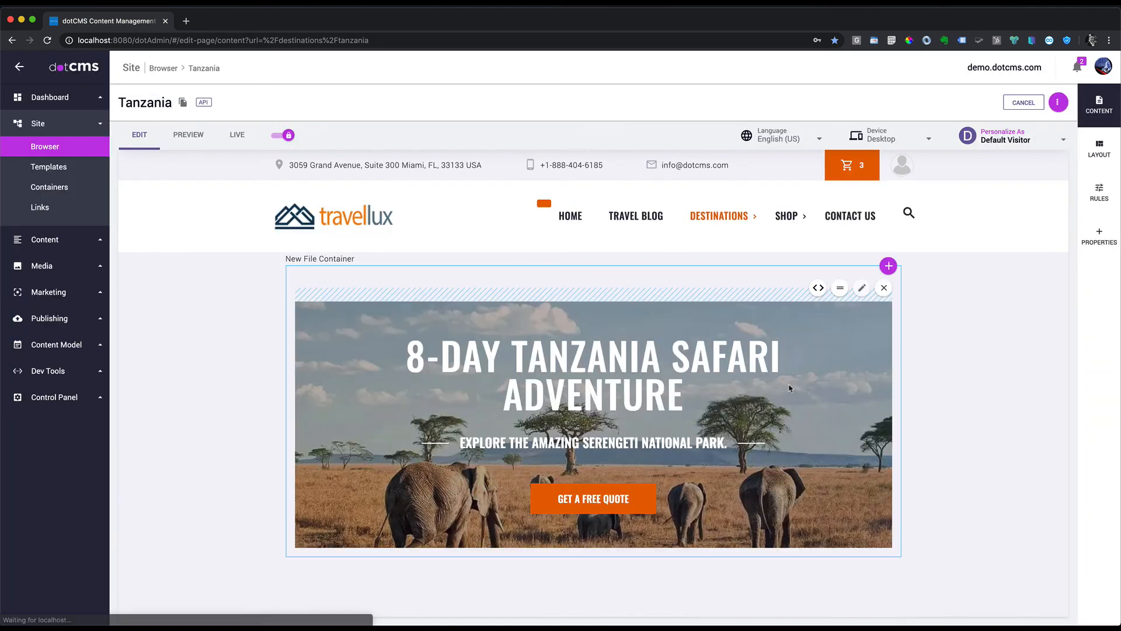
pyautogui.click(188, 134)
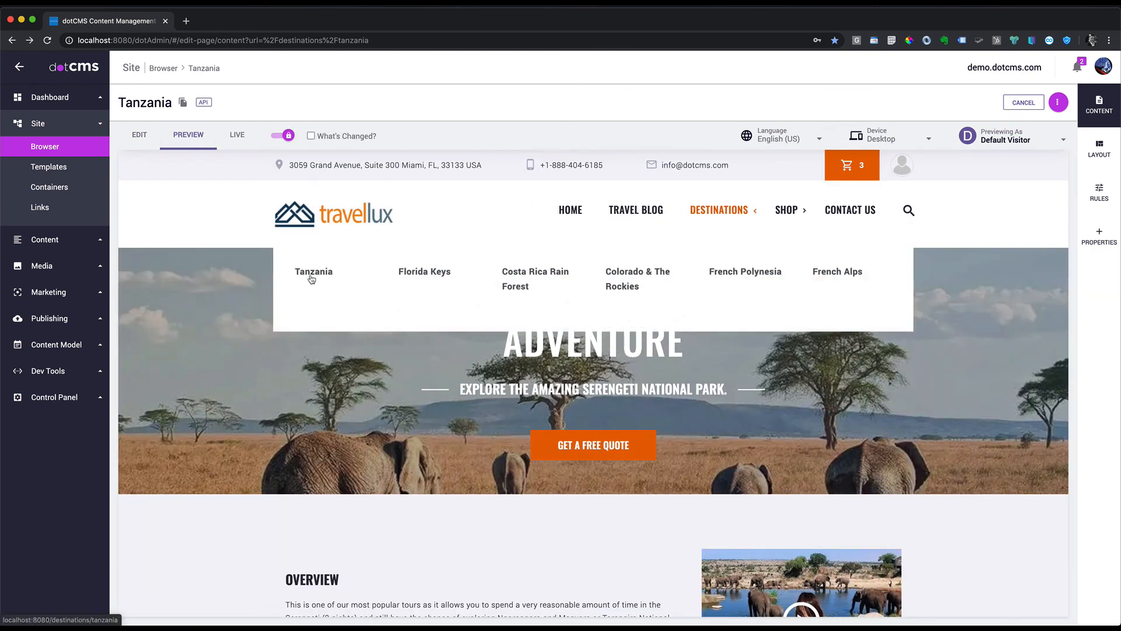
pyautogui.moveTo(787, 211)
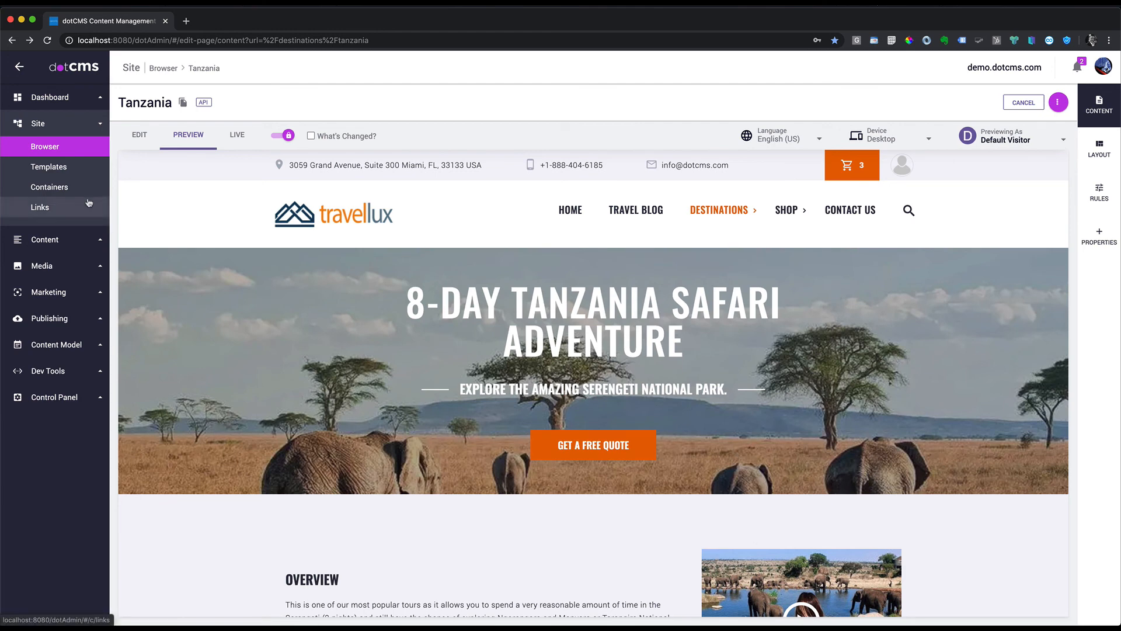
pyautogui.click(141, 135)
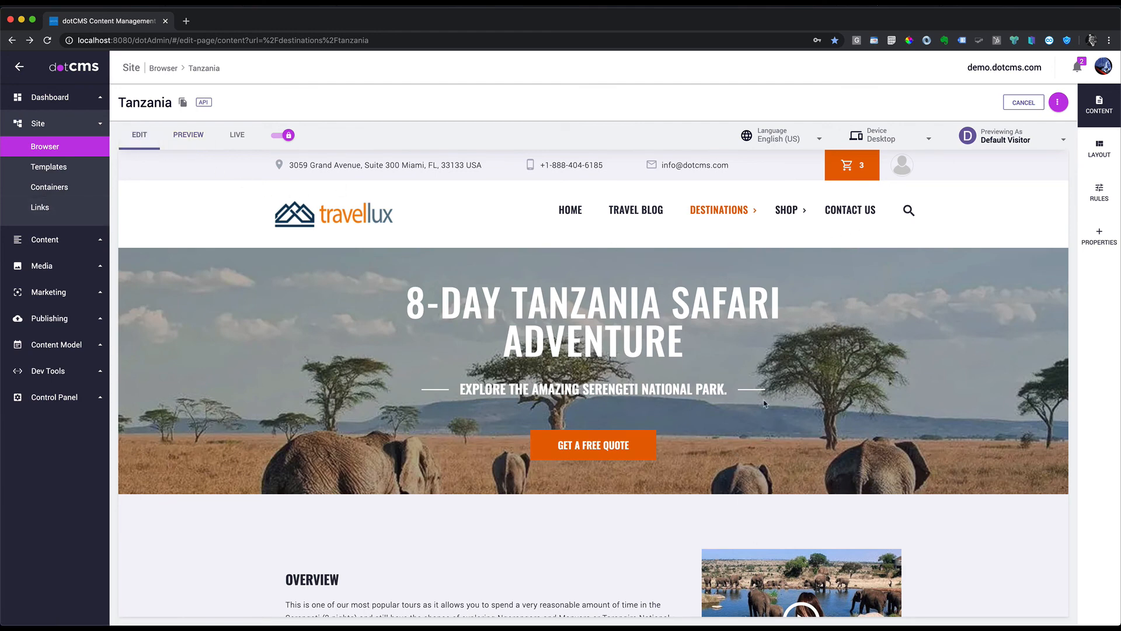
pyautogui.scroll(-5, 851, 433)
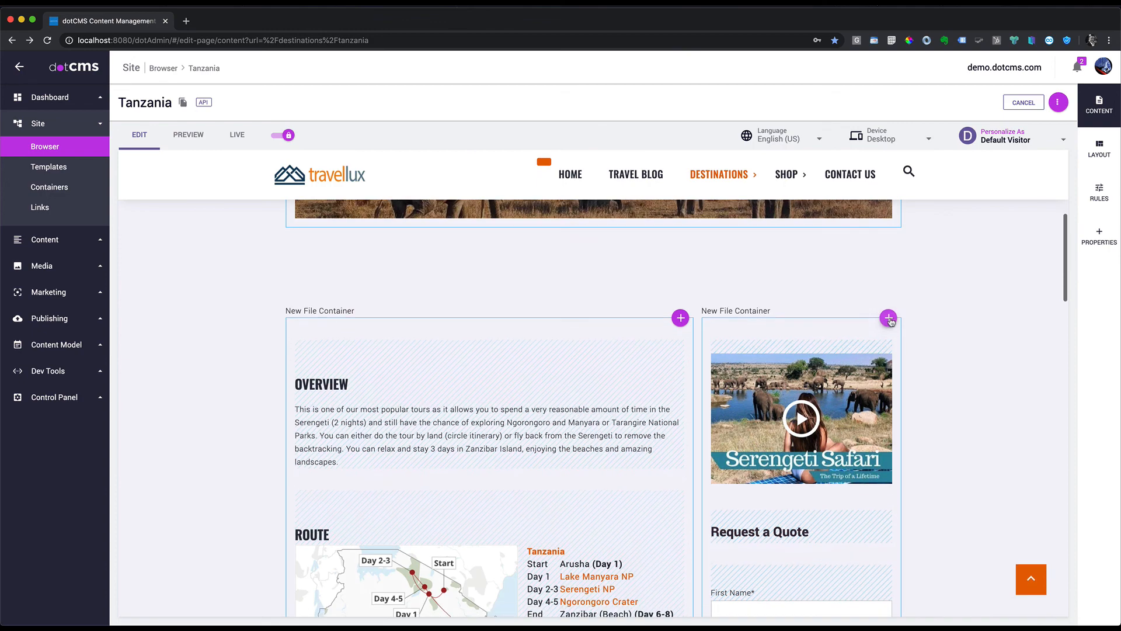
# Step: Insert the Serengeti National Park Safari promotion into the right column above the Serengeti Safari video
pyautogui.click(888, 318)
pyautogui.click(874, 341)
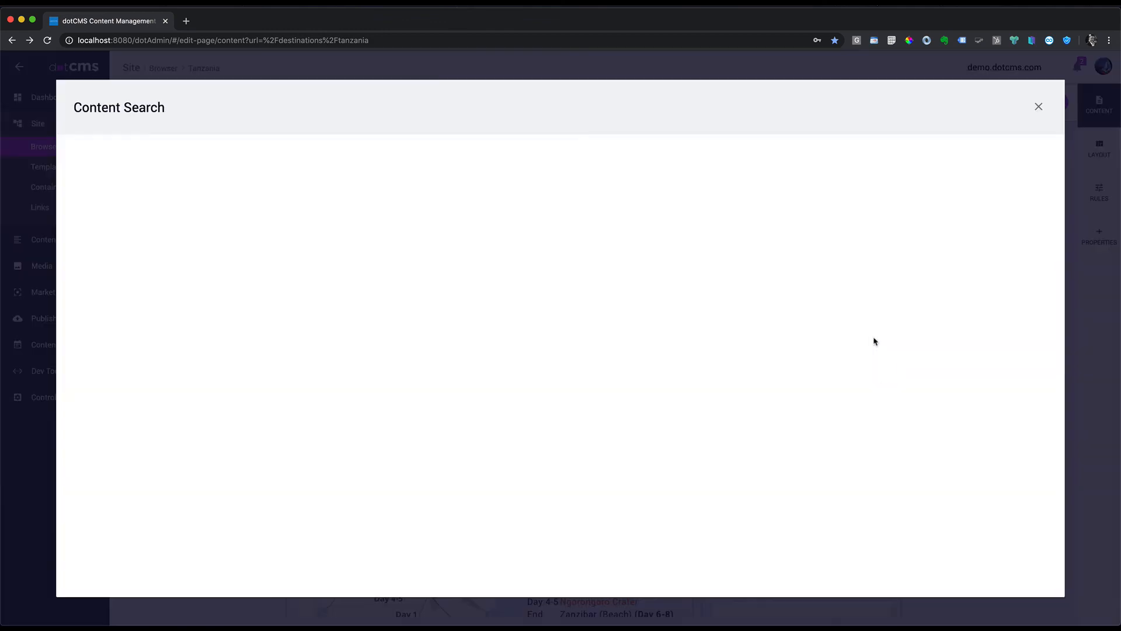
pyautogui.click(335, 226)
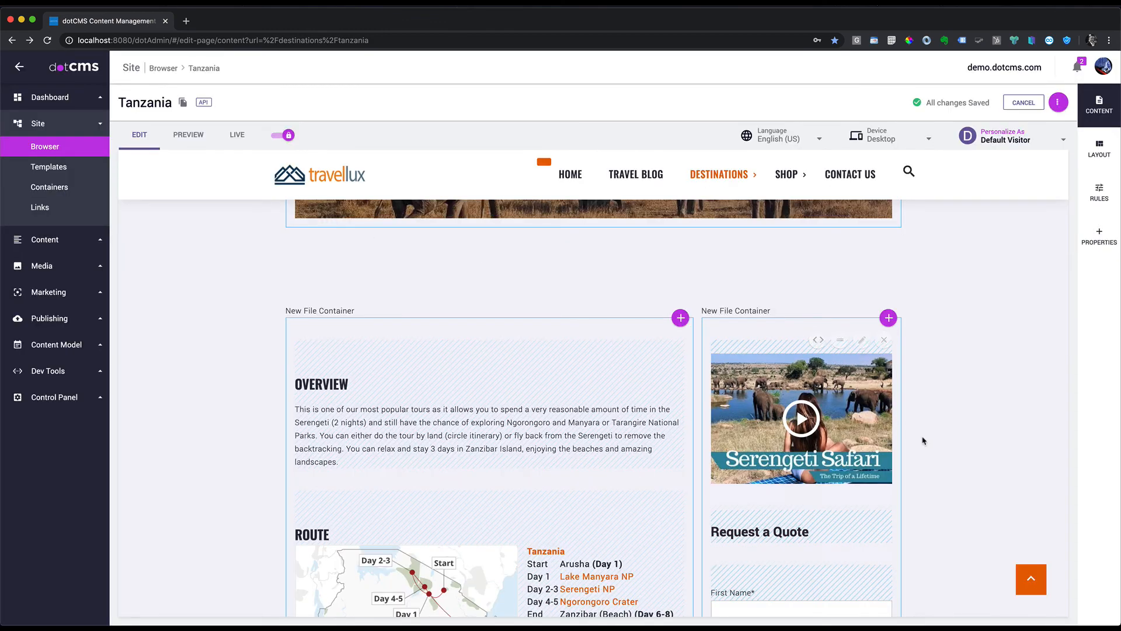
pyautogui.scroll(-10, 920, 442)
pyautogui.scroll(3, 913, 445)
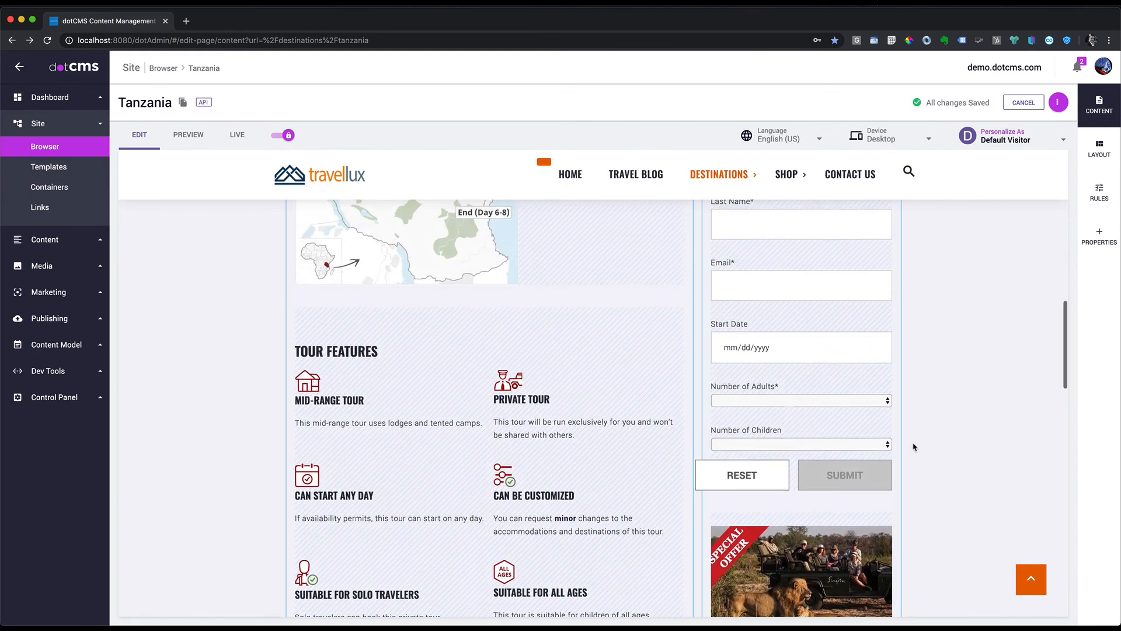
pyautogui.moveTo(860, 554)
pyautogui.moveTo(840, 549); pyautogui.dragTo(915, 277)
pyautogui.scroll(4, 853, 303)
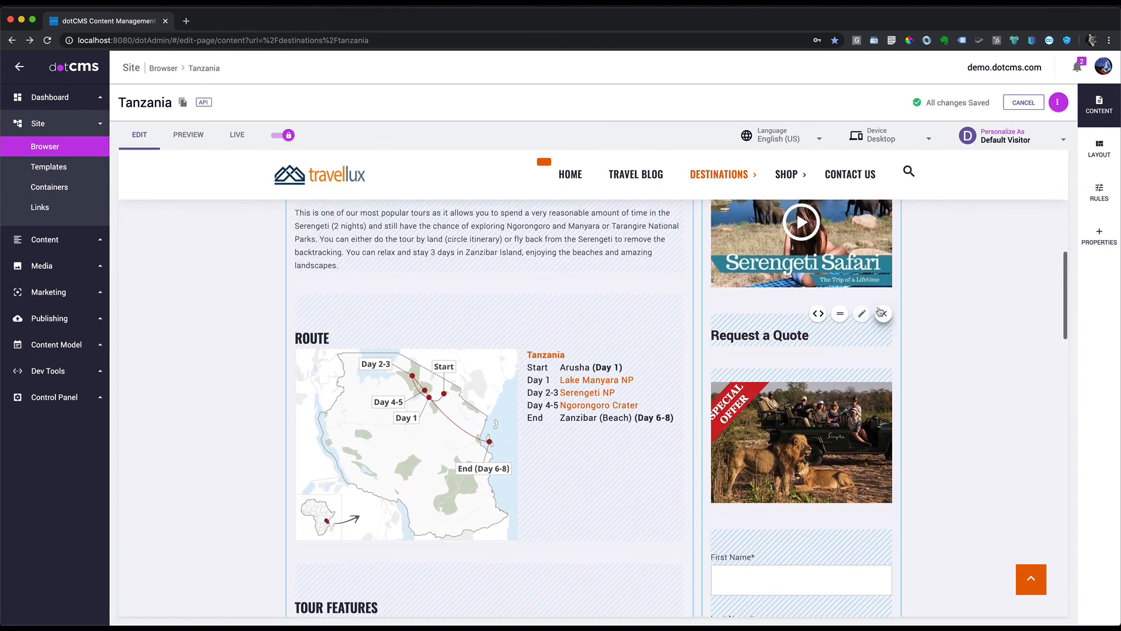
pyautogui.moveTo(841, 507)
pyautogui.moveTo(841, 507); pyautogui.dragTo(842, 280)
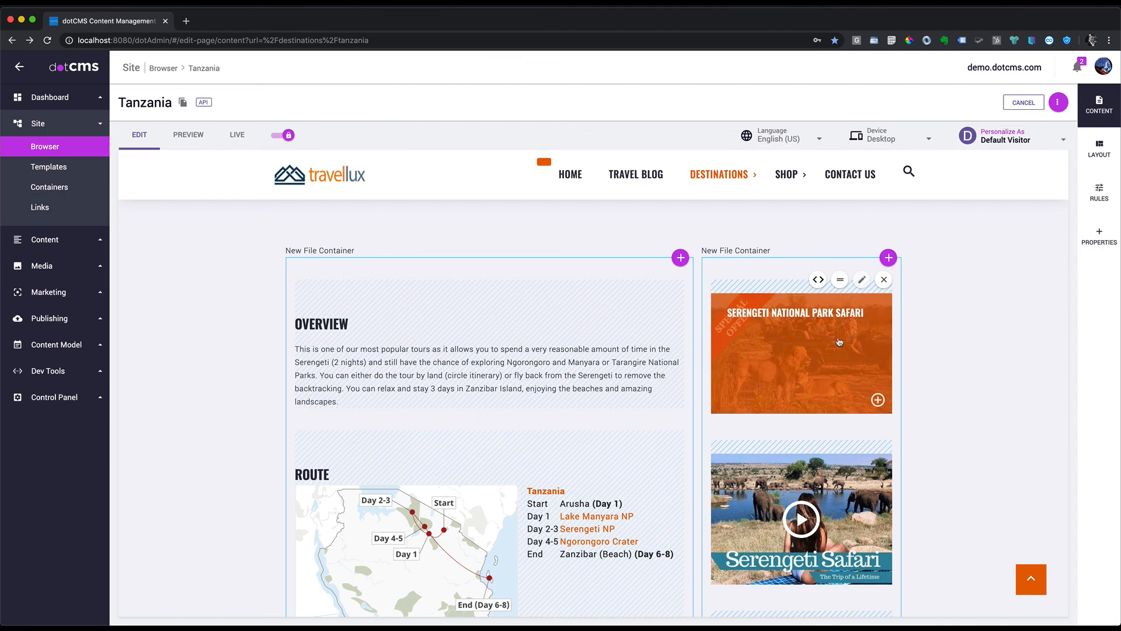
# Step: View the Tanzania page in Live mode and scroll through it
pyautogui.click(234, 134)
pyautogui.scroll(-5, 849, 432)
pyautogui.scroll(-1, 850, 432)
pyautogui.scroll(-2, 859, 445)
pyautogui.scroll(2, 857, 447)
pyautogui.scroll(5, 858, 447)
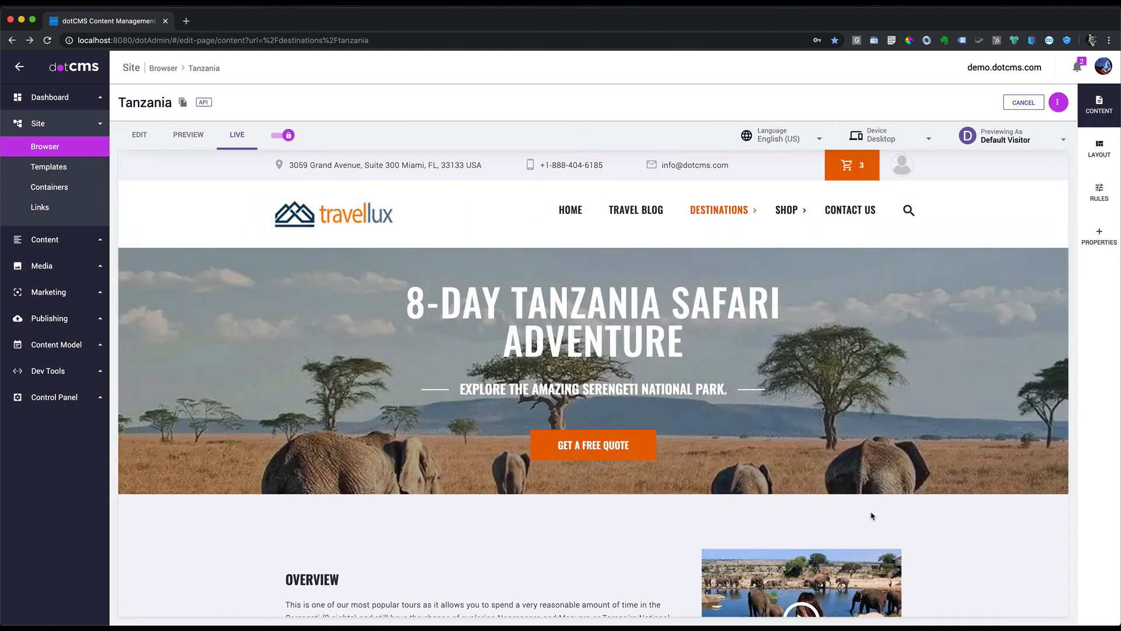
pyautogui.scroll(-3, 874, 518)
# Step: Preview the Tanzania page with its pending changes, then go to Publishing > Time Machine
pyautogui.click(188, 134)
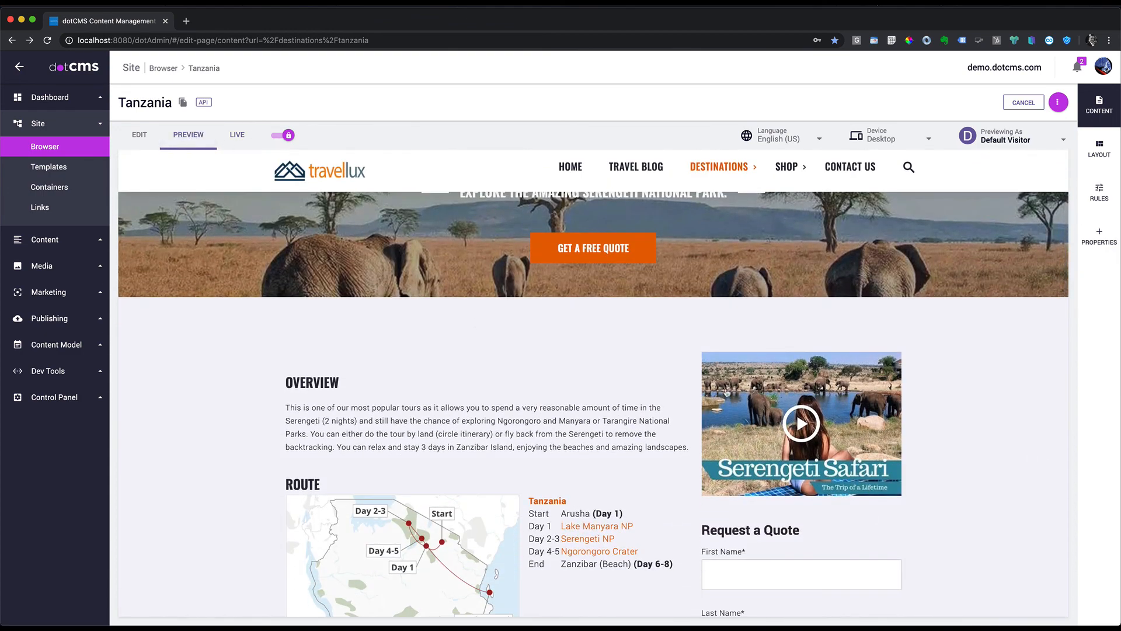
pyautogui.scroll(-2, 821, 478)
pyautogui.scroll(-3, 820, 478)
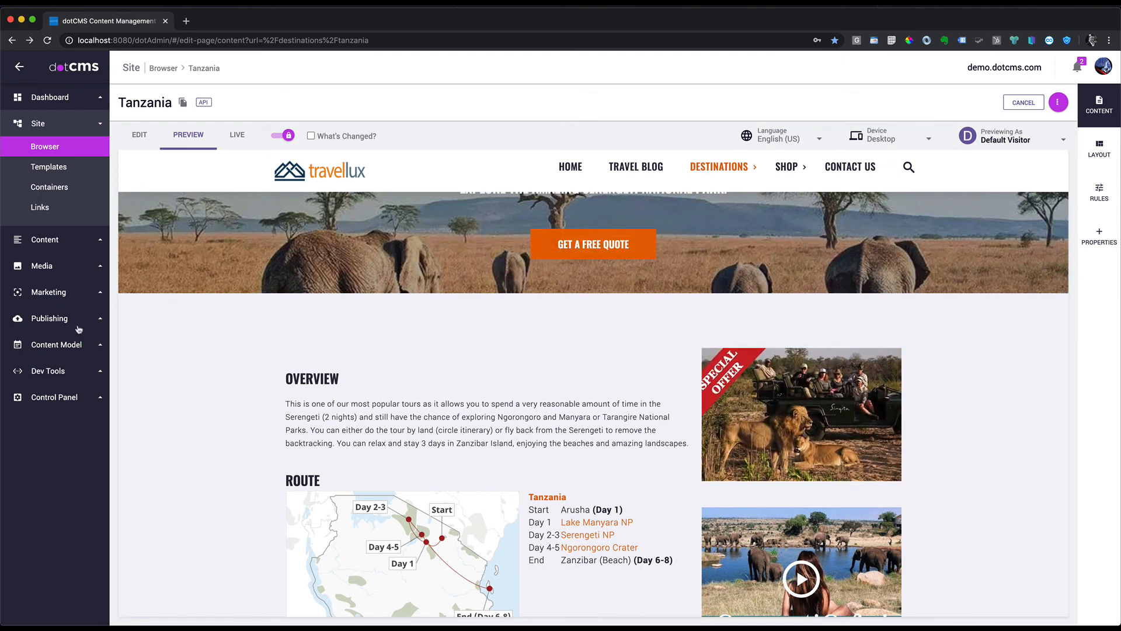
pyautogui.click(53, 320)
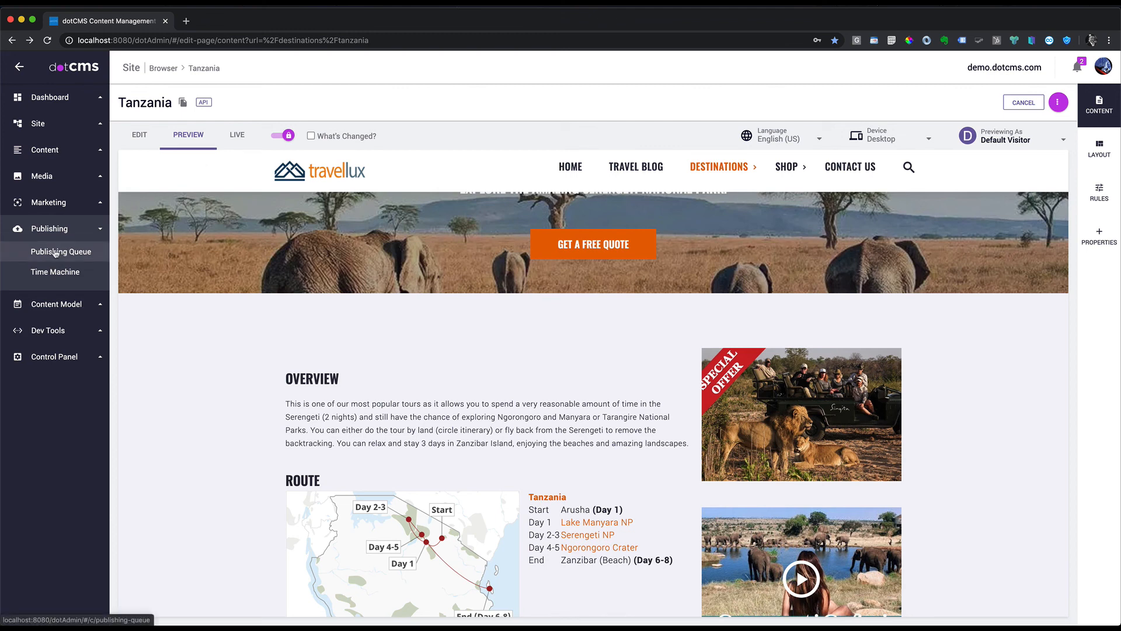
pyautogui.click(68, 276)
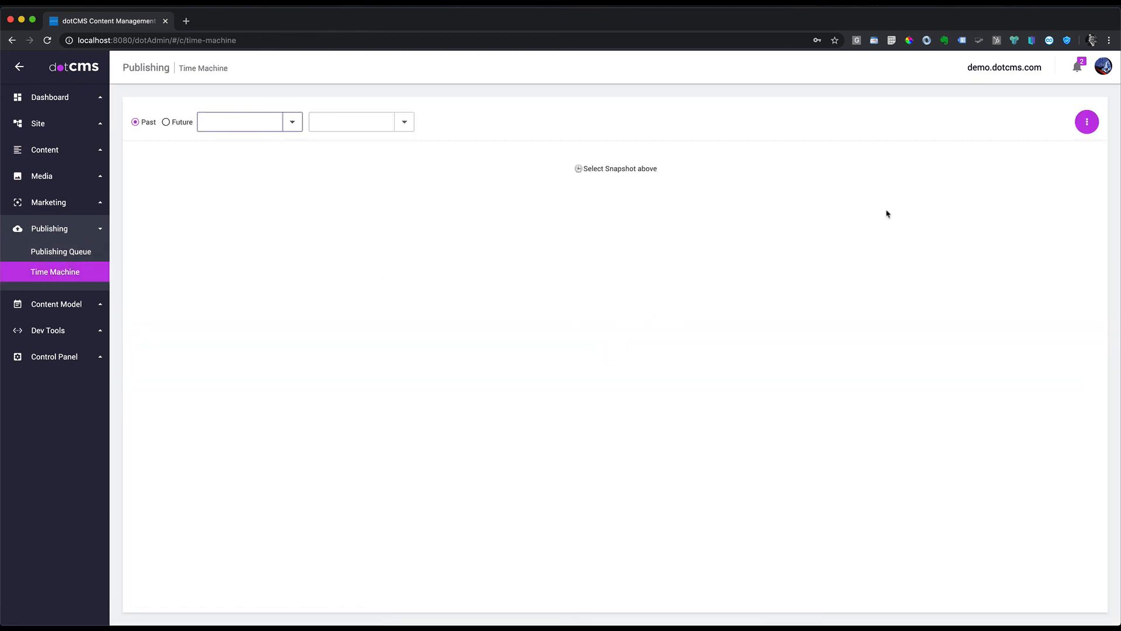
# Step: Set the Time Machine to a Future snapshot dated 2/28/2020 in English-United States
pyautogui.click(1087, 123)
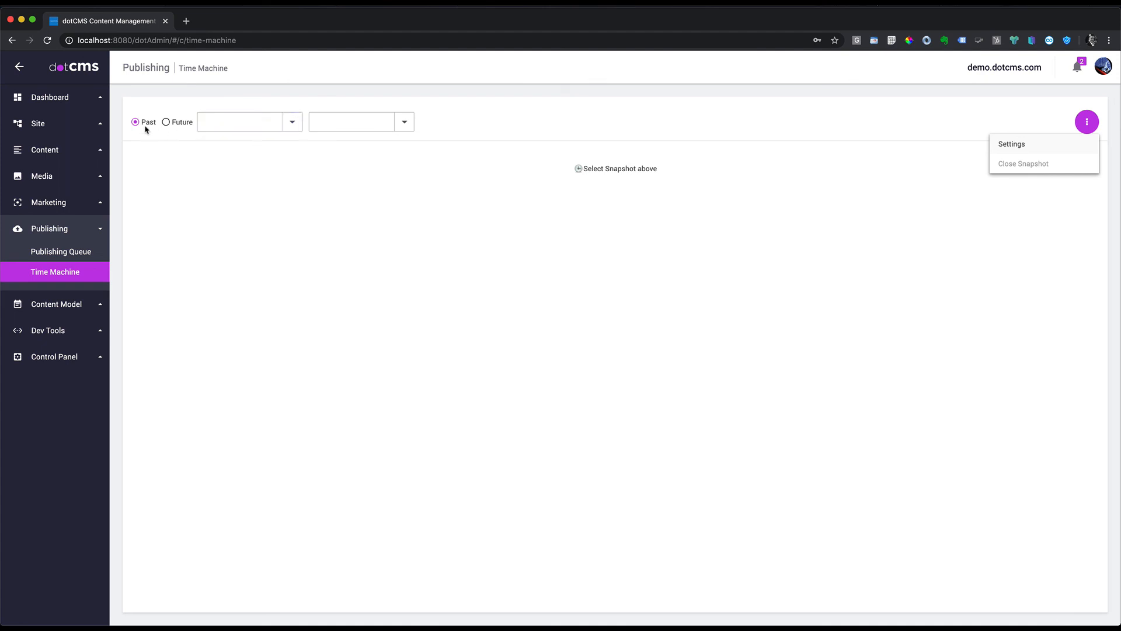
pyautogui.click(167, 123)
pyautogui.click(166, 122)
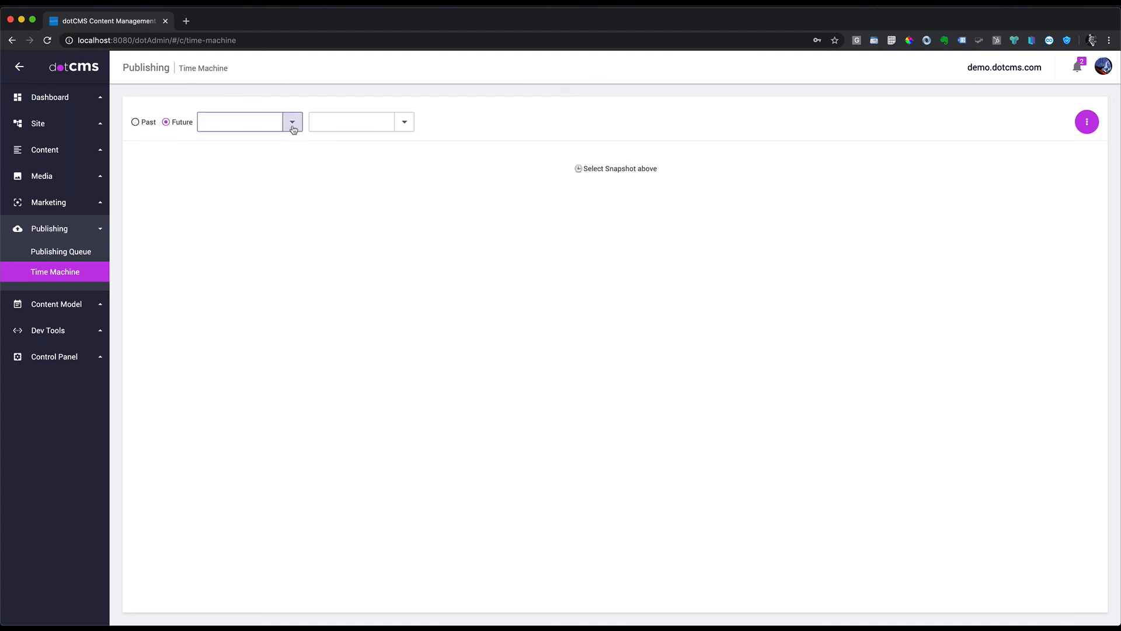
pyautogui.click(292, 122)
pyautogui.click(276, 261)
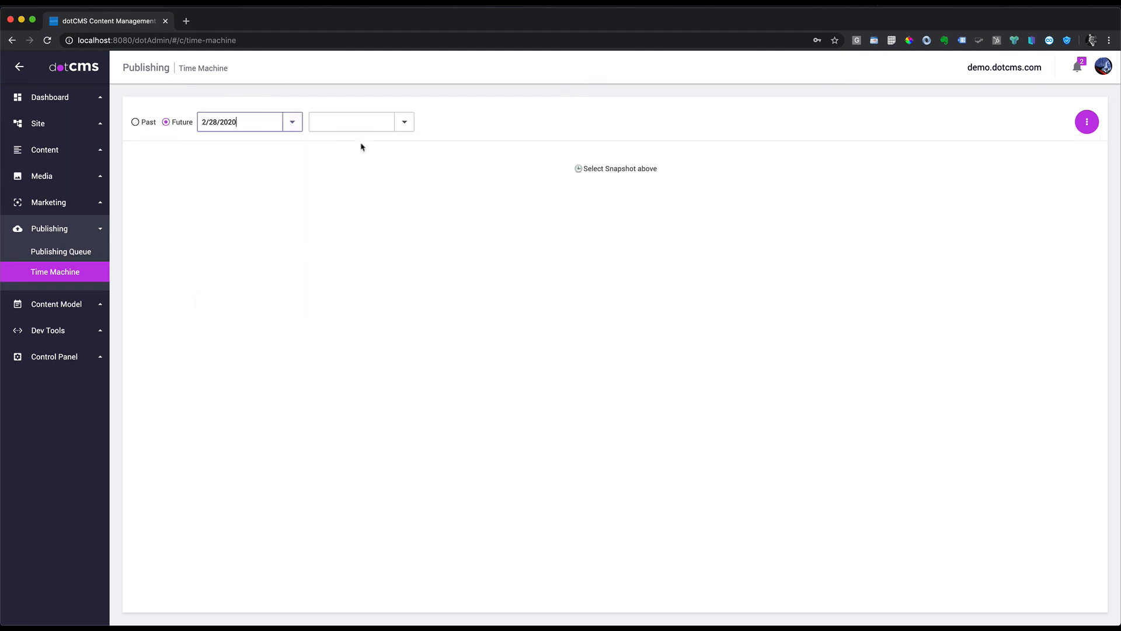
pyautogui.click(403, 122)
pyautogui.click(351, 162)
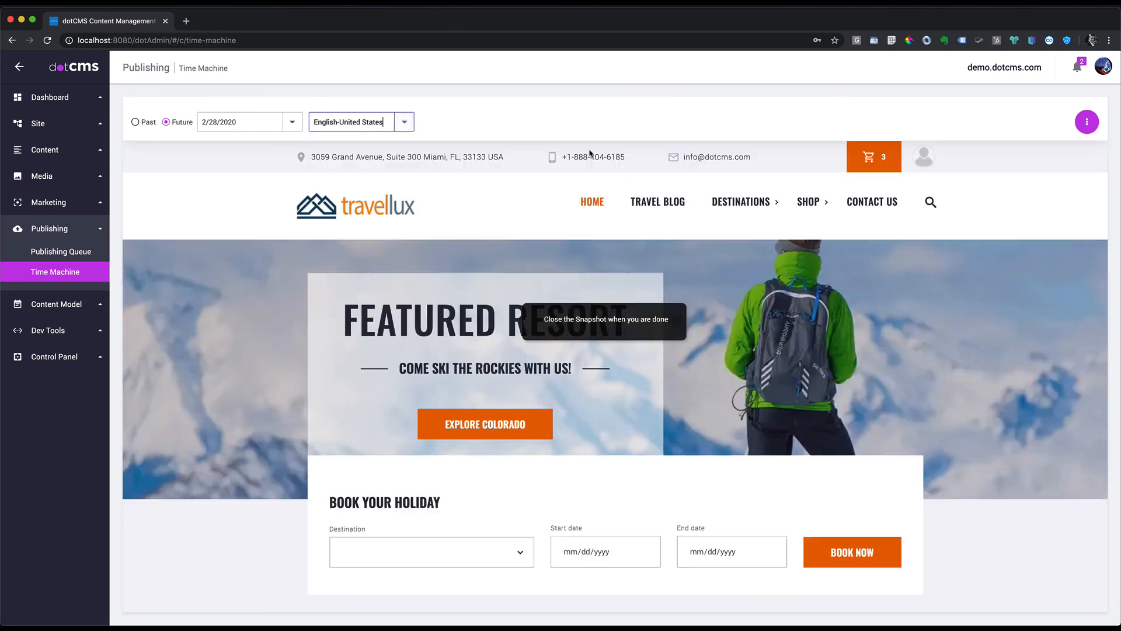
# Step: Open the Tanzania destination page in the snapshot and scroll down to its Overview
pyautogui.moveTo(778, 204)
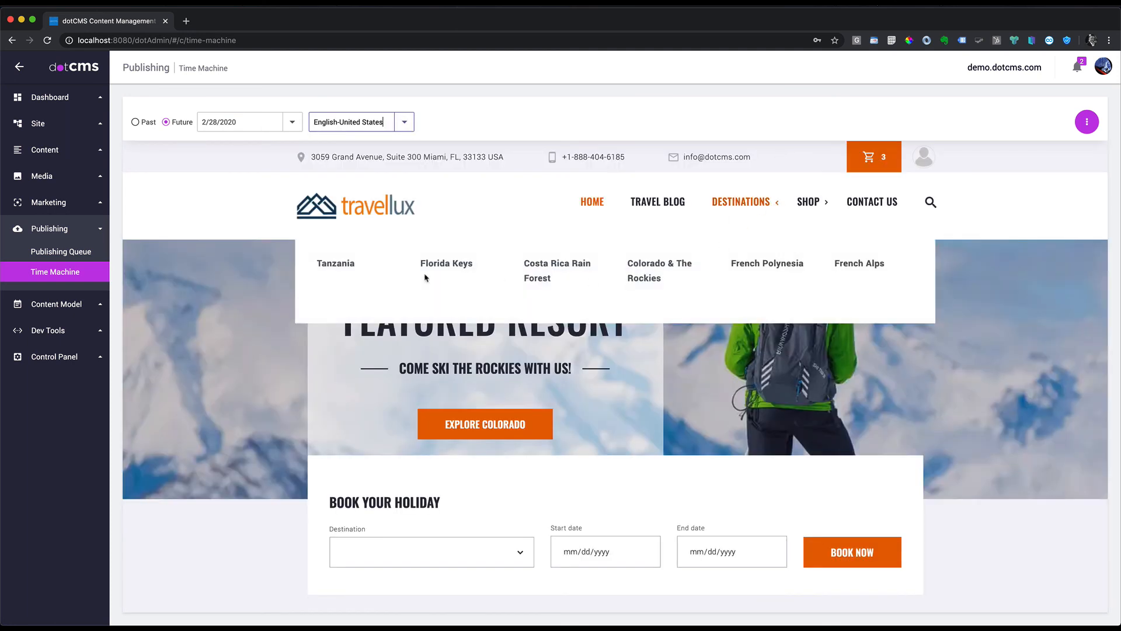
pyautogui.click(345, 266)
pyautogui.scroll(-5, 817, 341)
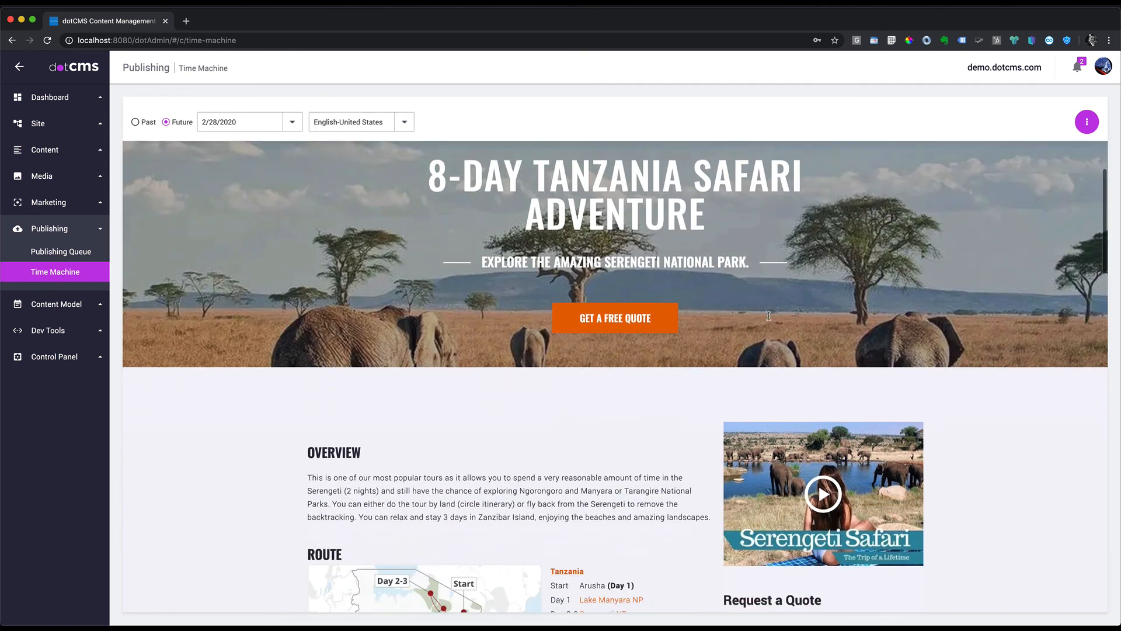
pyautogui.scroll(-1, 818, 342)
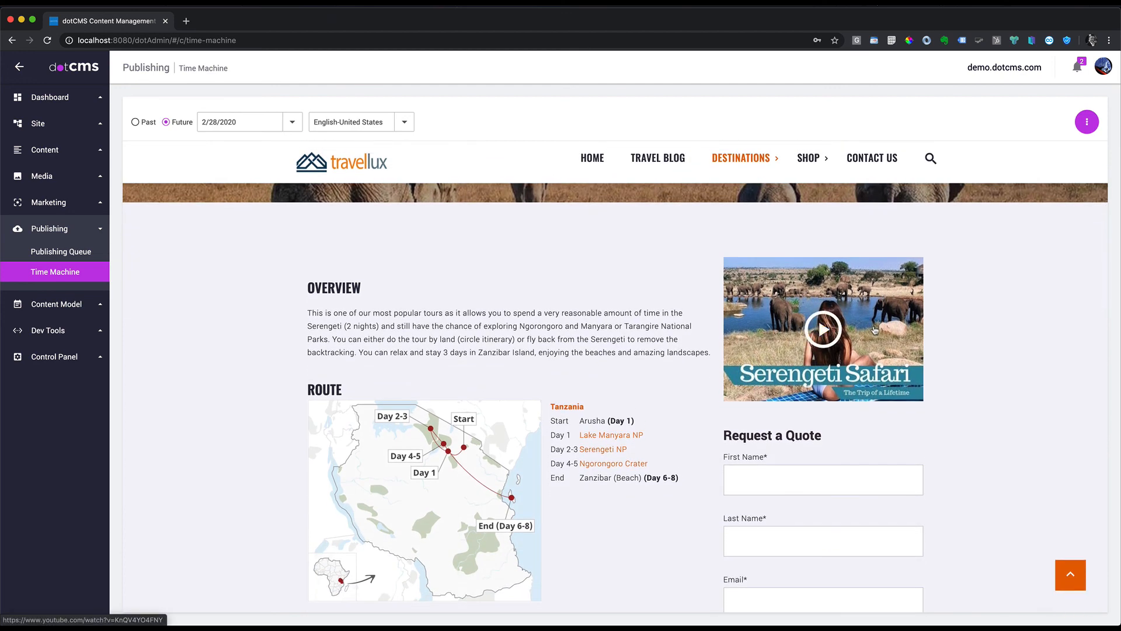
# Step: Change the snapshot date to 3/2/2020 and view Tanzania, where the Serengeti offer appears
pyautogui.click(293, 123)
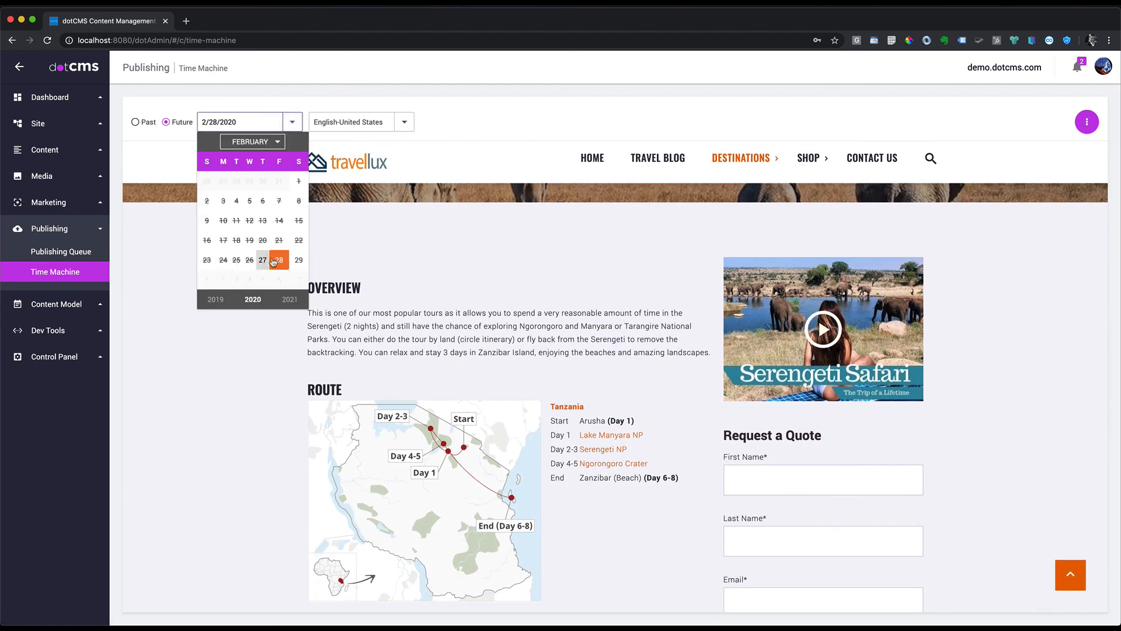
pyautogui.click(277, 145)
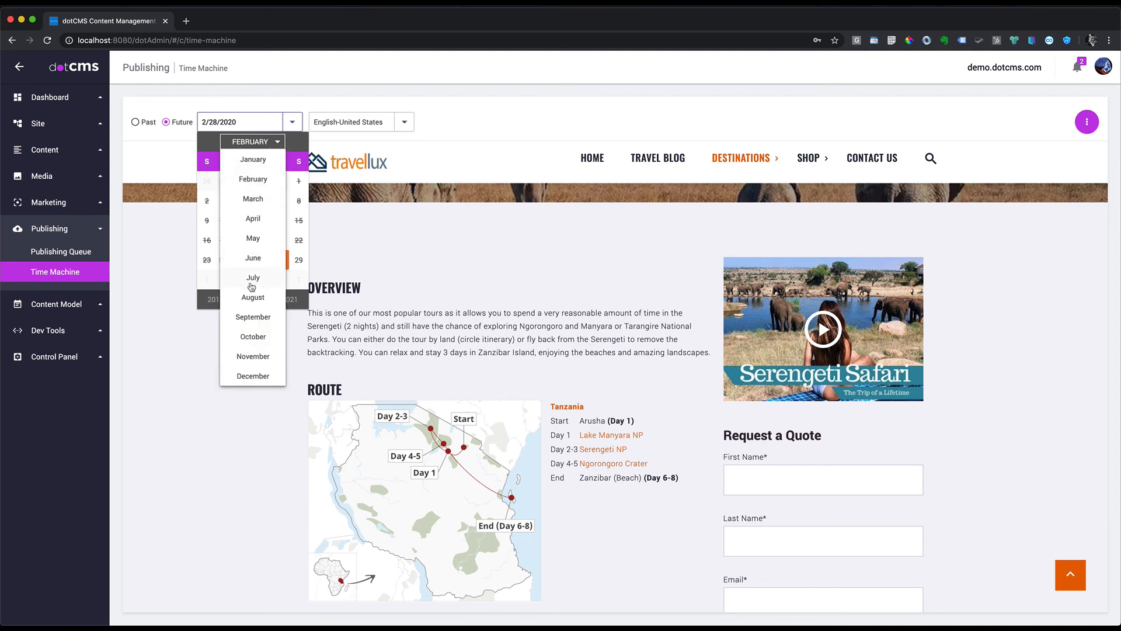
pyautogui.click(253, 199)
pyautogui.click(224, 182)
pyautogui.moveTo(738, 203)
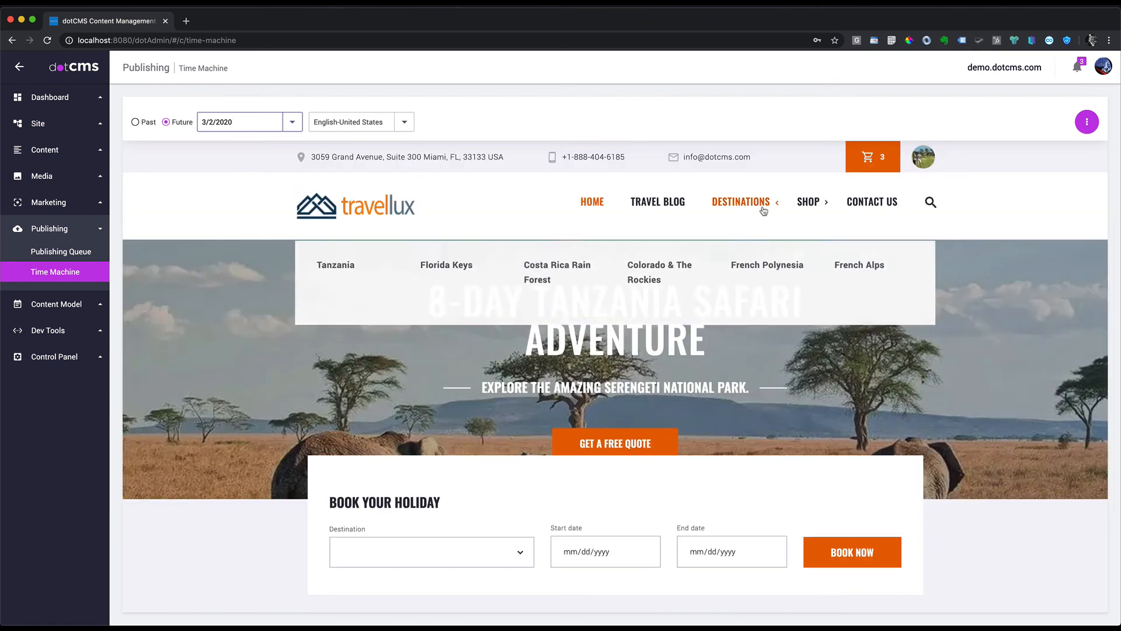
pyautogui.click(335, 261)
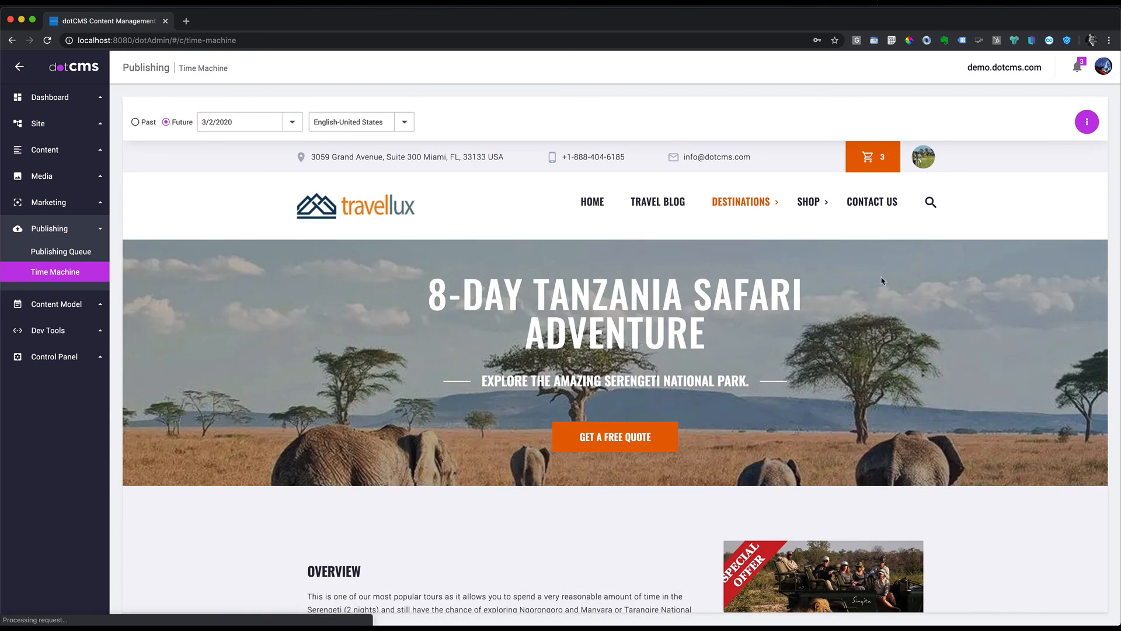
pyautogui.scroll(-5, 780, 461)
pyautogui.scroll(-1, 780, 461)
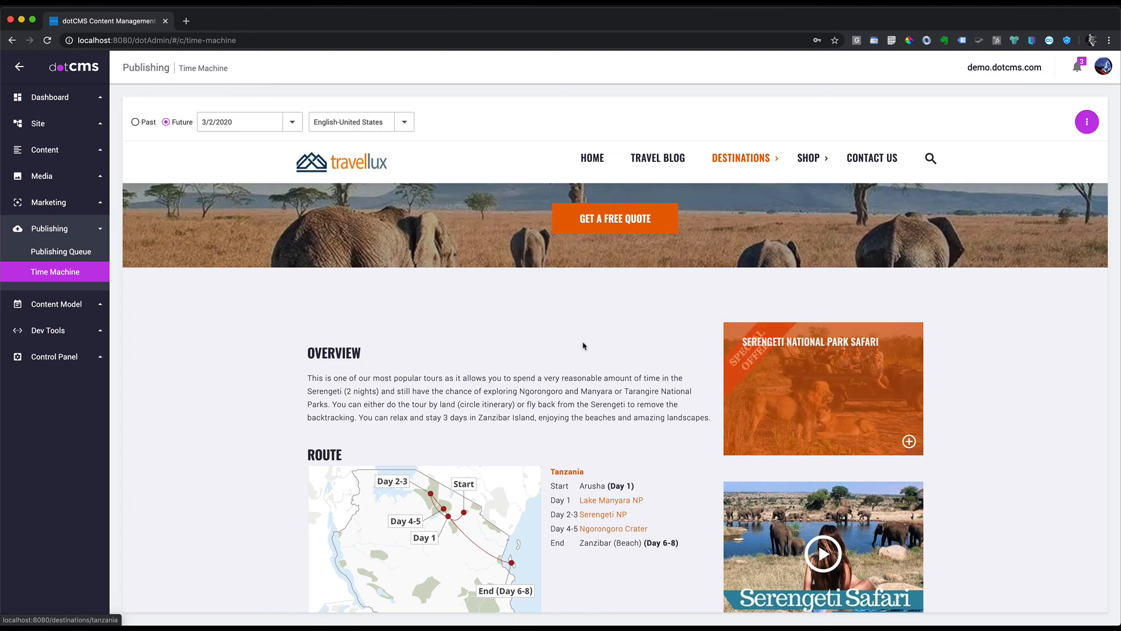
pyautogui.scroll(5, 643, 355)
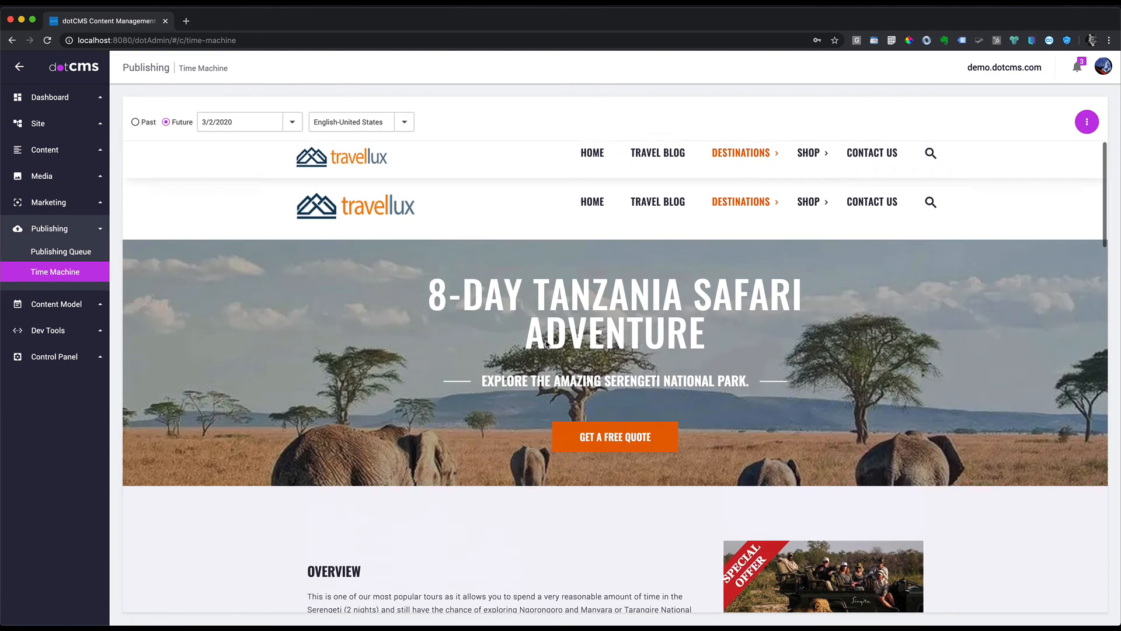
# Step: Change the snapshot date to 4/2/2020 and view Tanzania, where the Serengeti promotion is gone
pyautogui.click(290, 121)
pyautogui.click(262, 145)
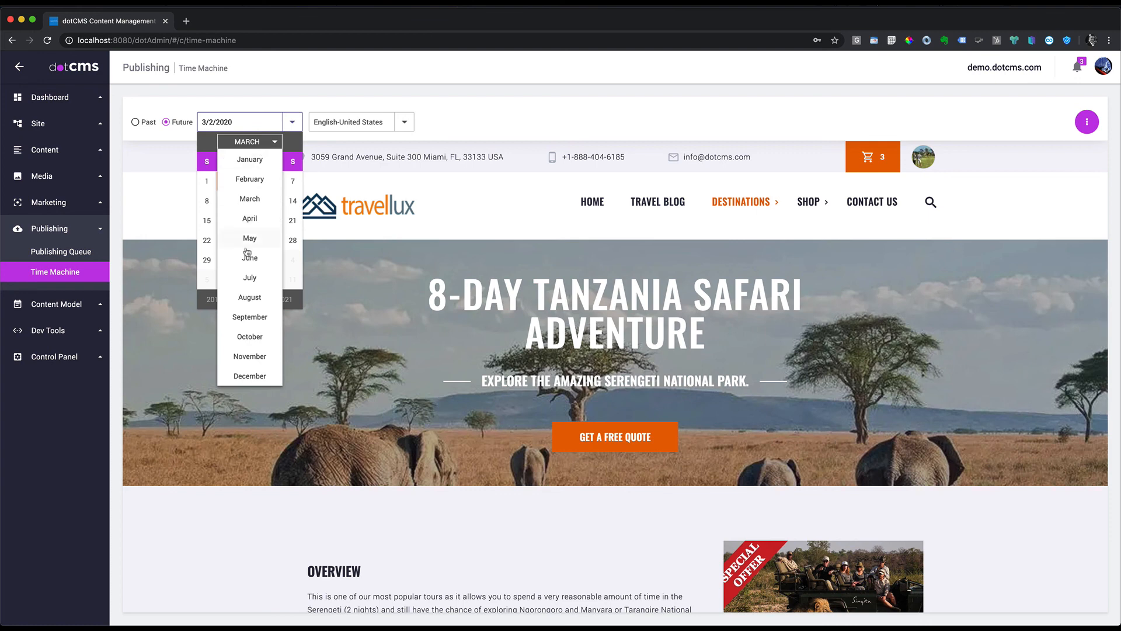
pyautogui.click(255, 220)
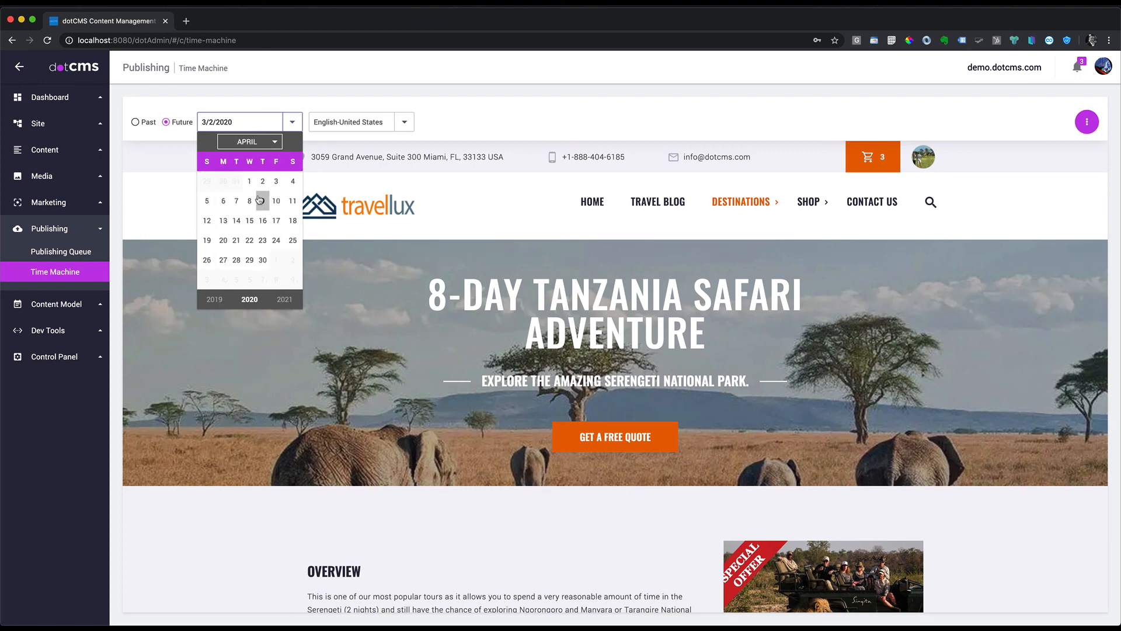
pyautogui.click(260, 202)
pyautogui.scroll(-3, 809, 422)
pyautogui.scroll(3, 809, 422)
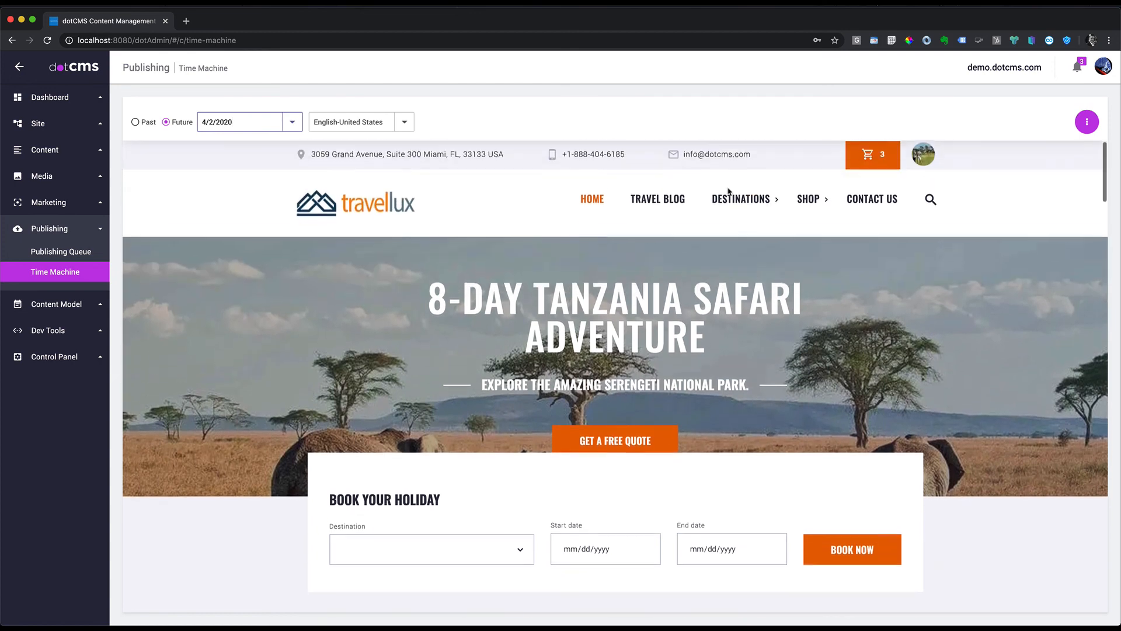
pyautogui.moveTo(742, 201)
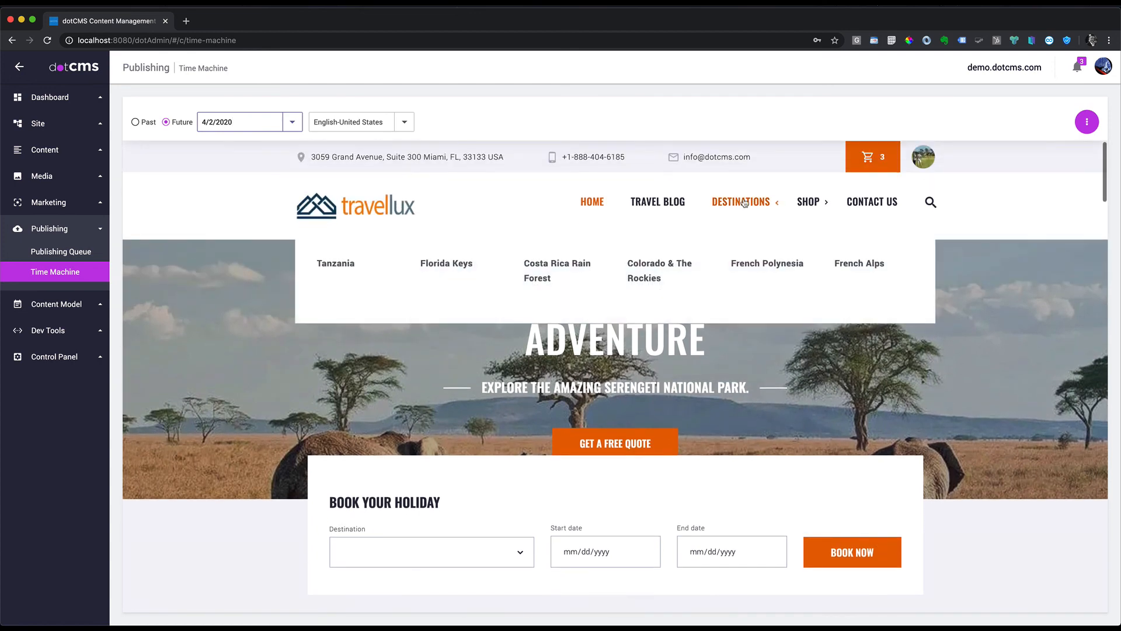
pyautogui.click(325, 269)
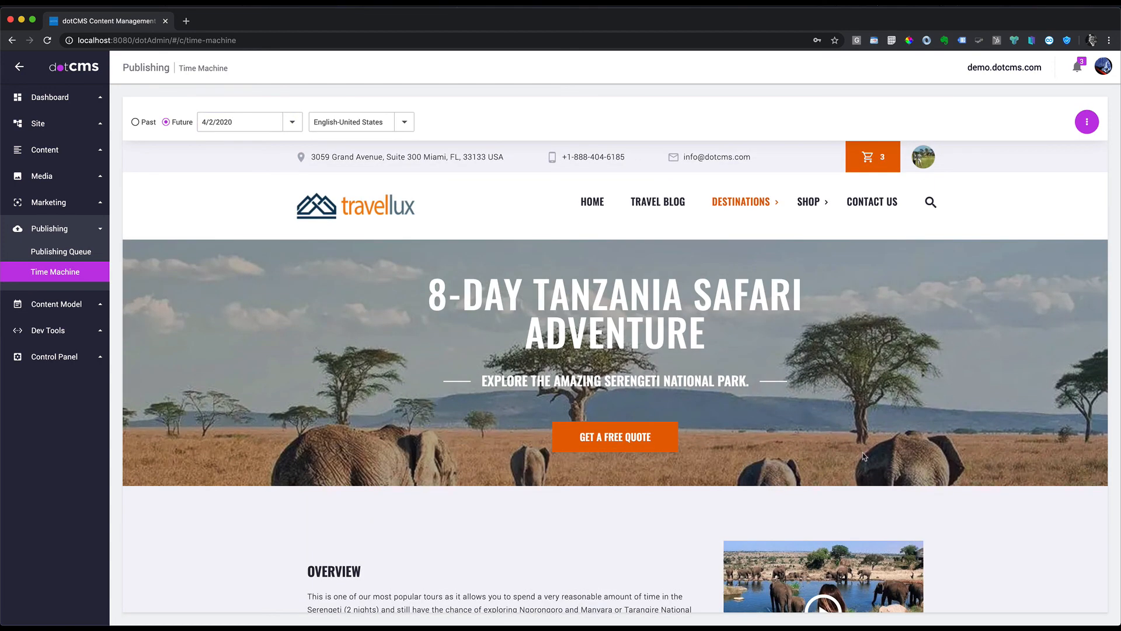
pyautogui.scroll(-3, 868, 488)
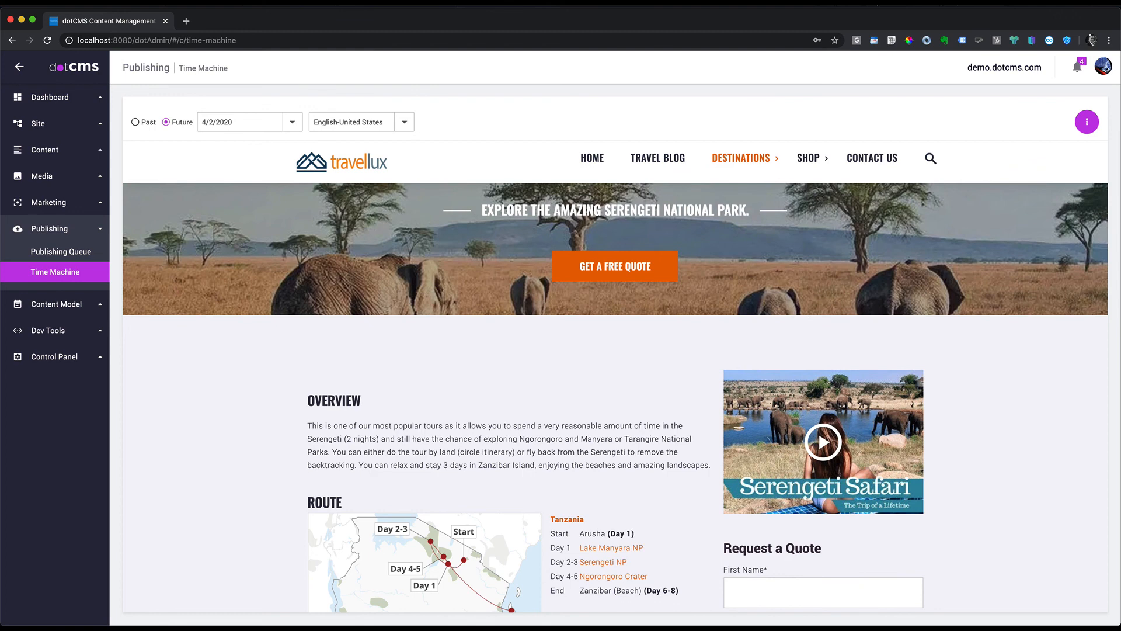
pyautogui.click(1087, 122)
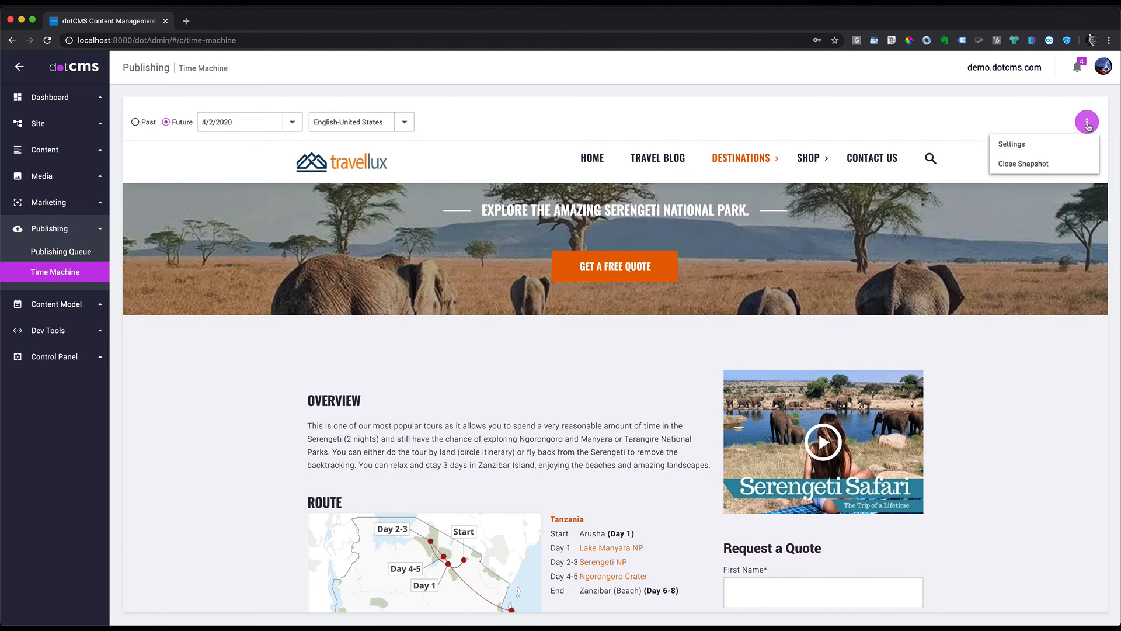
# Step: Close the snapshot and open demo.dotcms.com's index page from the Site Browser in the page editor
pyautogui.click(1027, 166)
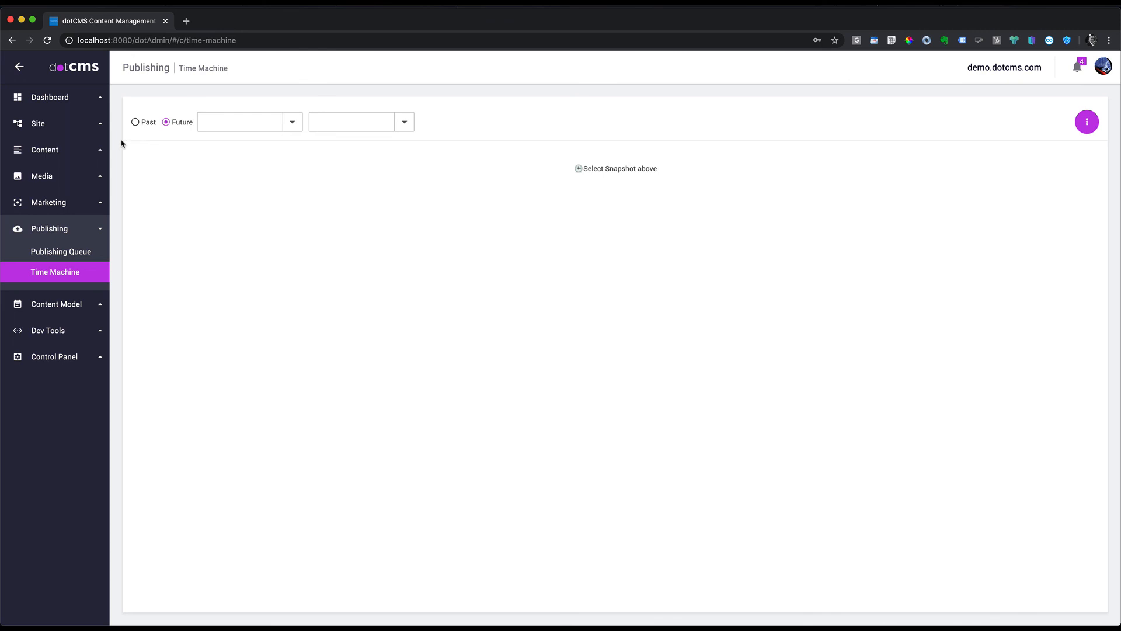
pyautogui.click(40, 124)
pyautogui.click(44, 146)
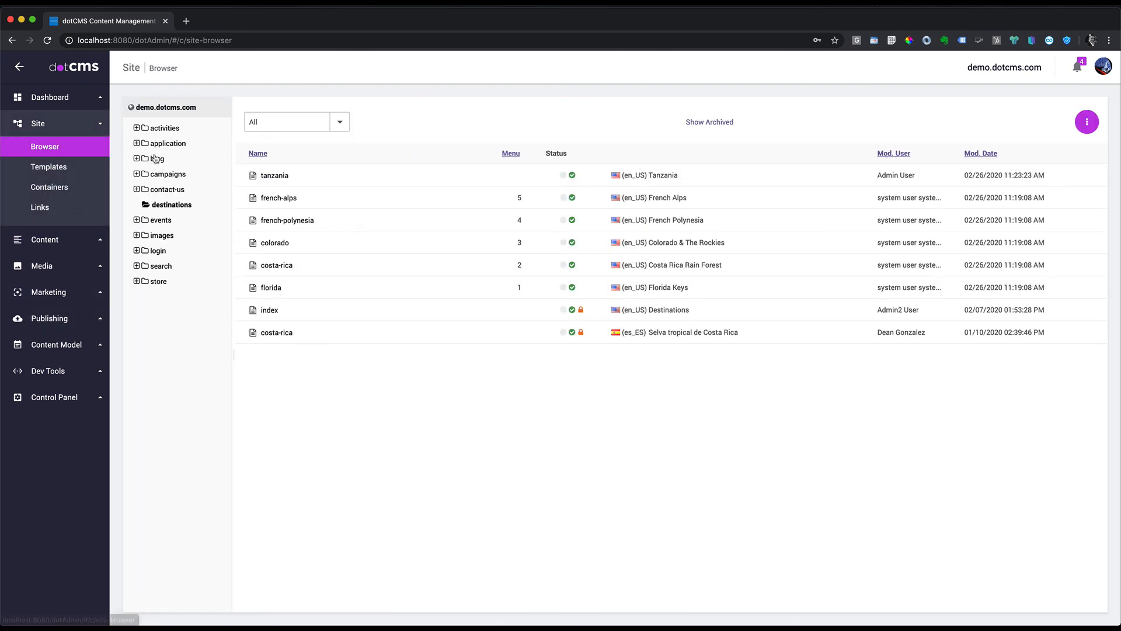
pyautogui.click(170, 108)
pyautogui.click(270, 176)
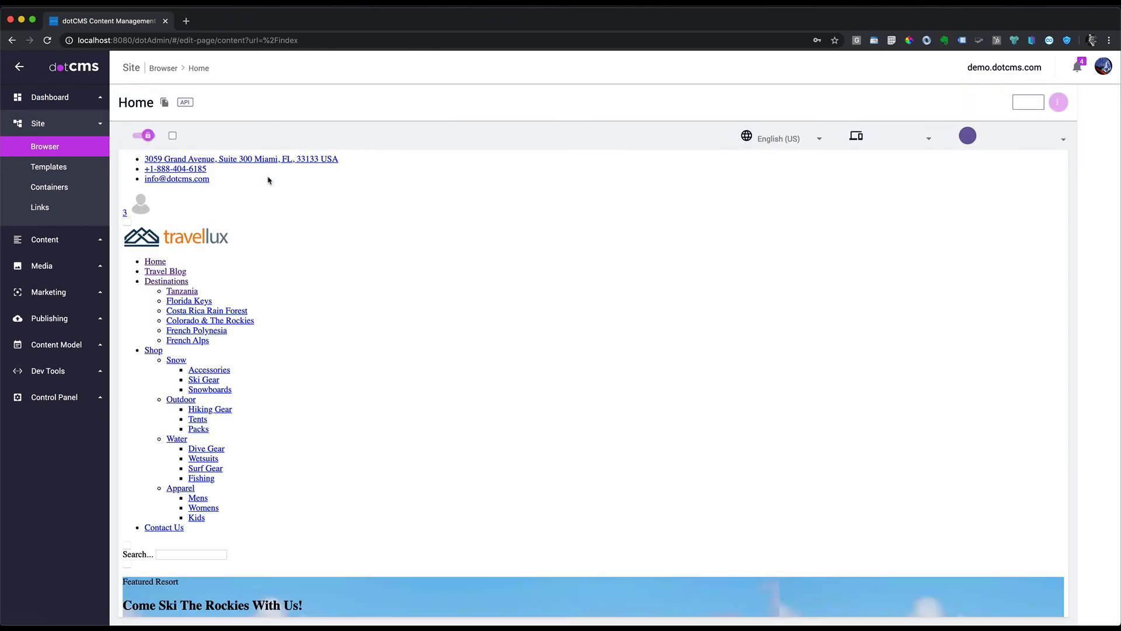